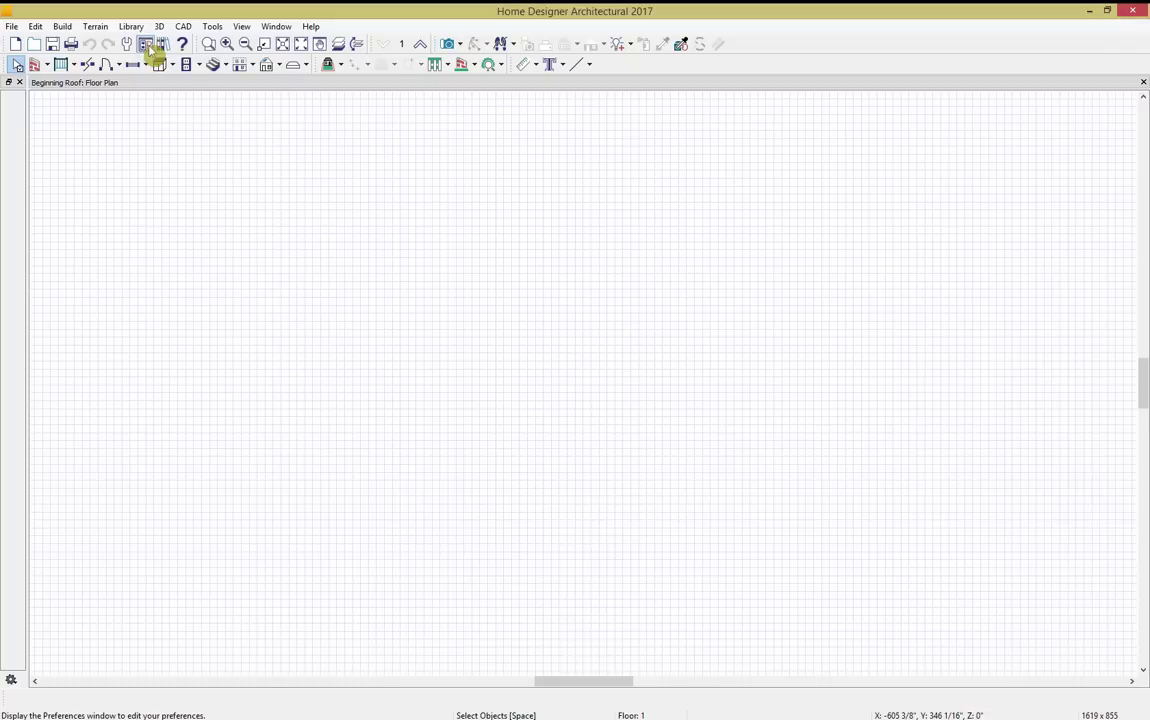
Turn off the cross hair in plan and elevation views in the editing preferences.
{"action": "left_click", "coordinate": [146, 45]}
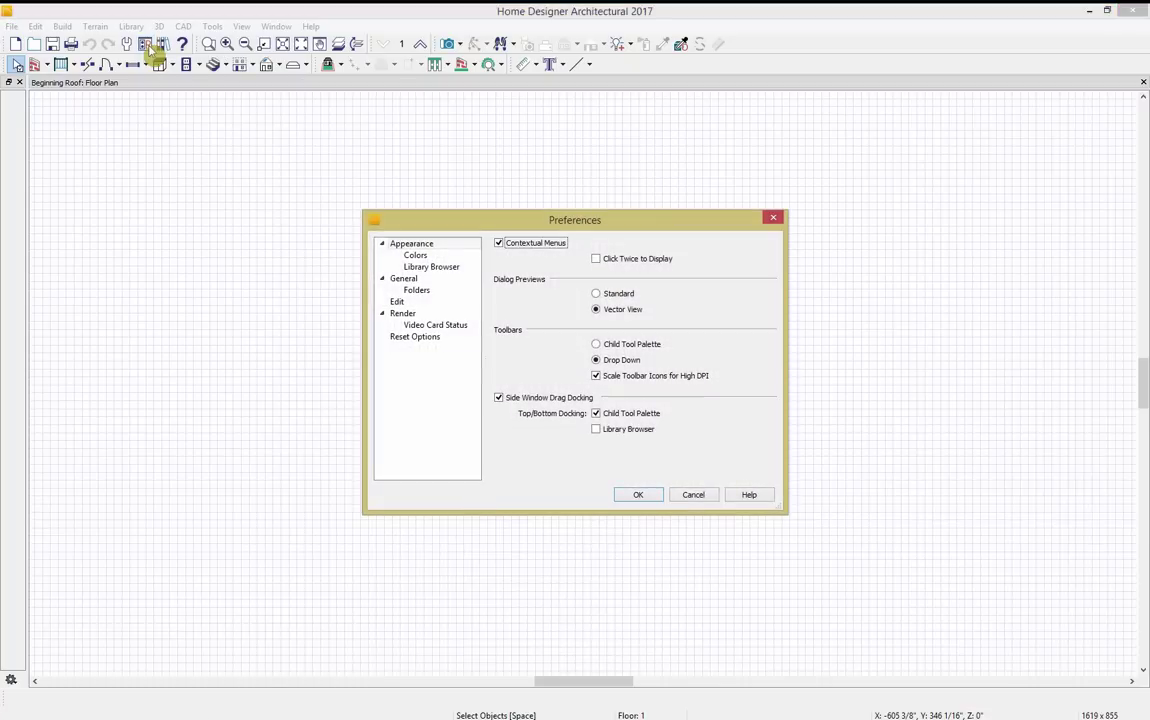
{"action": "left_click", "coordinate": [399, 301]}
{"action": "left_click", "coordinate": [548, 256]}
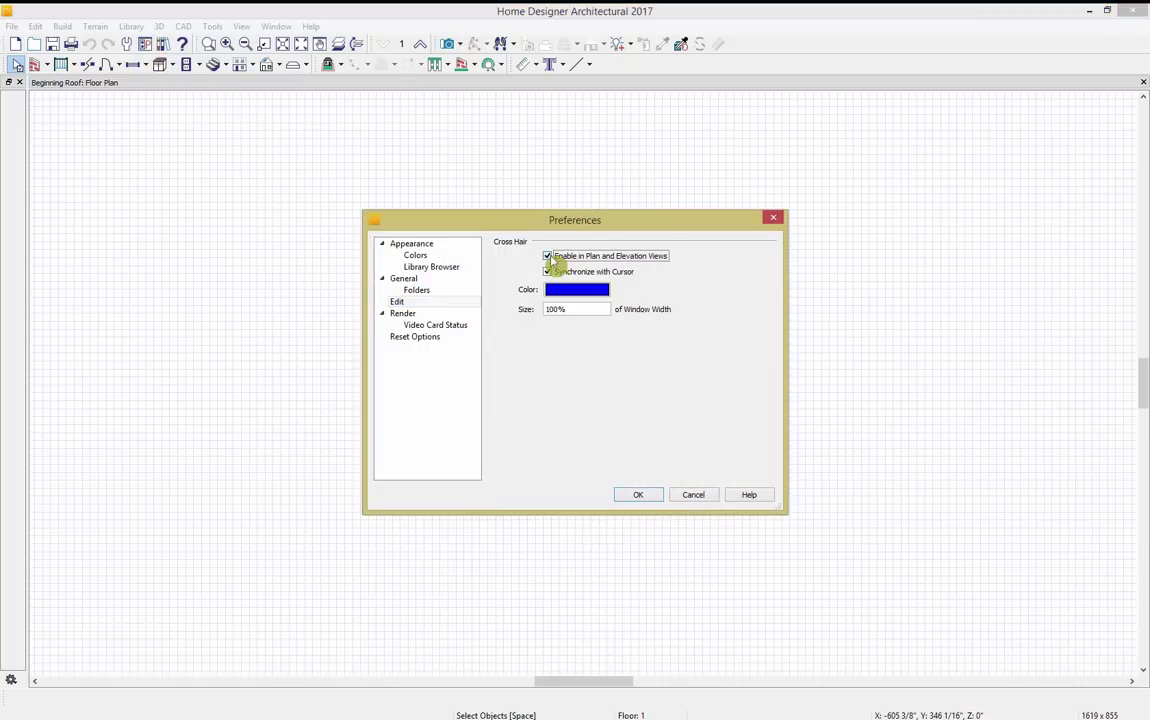
{"action": "left_click", "coordinate": [640, 495]}
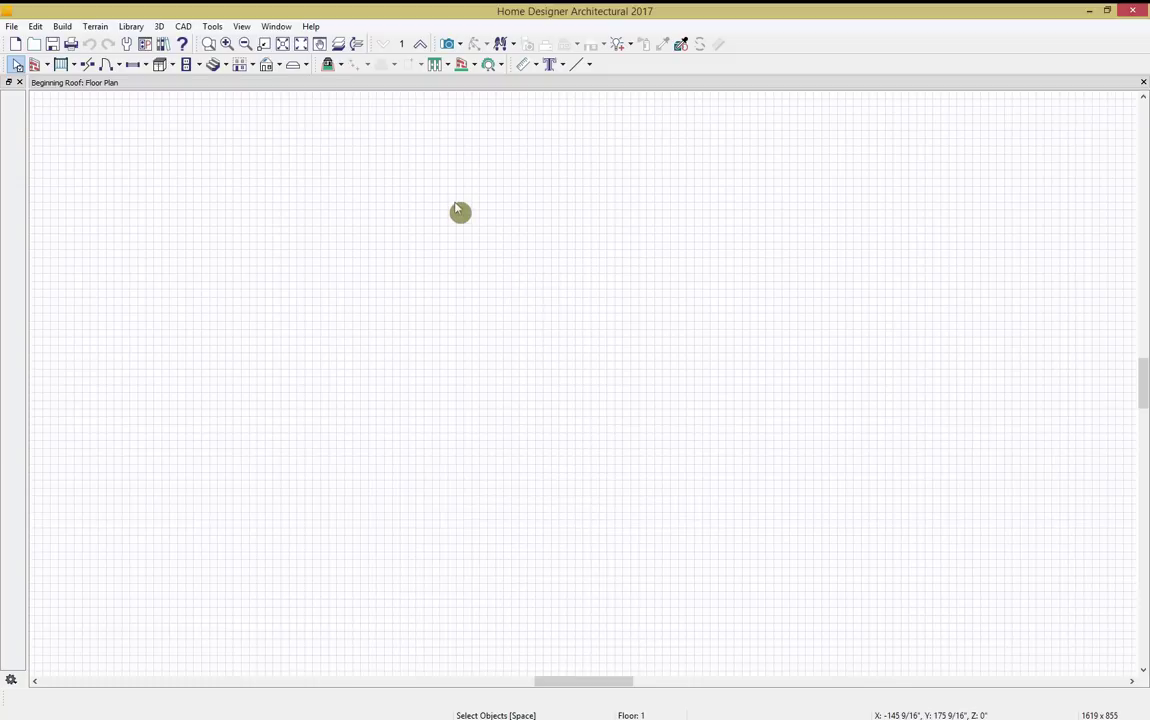
Draw straight exterior walls forming a closed rectangular house with a living area of about 970 sq ft.
{"action": "left_click", "coordinate": [35, 64]}
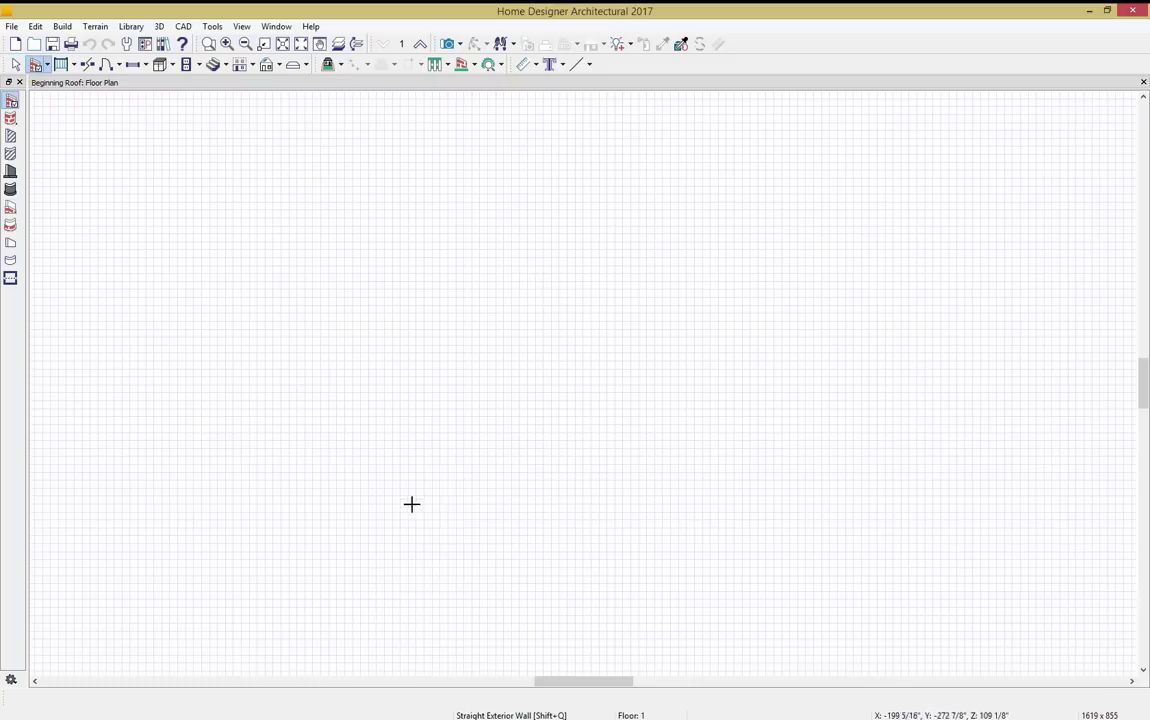
{"action": "mouse_move", "coordinate": [336, 467]}
{"action": "left_mouse_down"}
{"action": "mouse_move", "coordinate": [326, 273]}
{"action": "mouse_move", "coordinate": [336, 228]}
{"action": "left_mouse_up"}
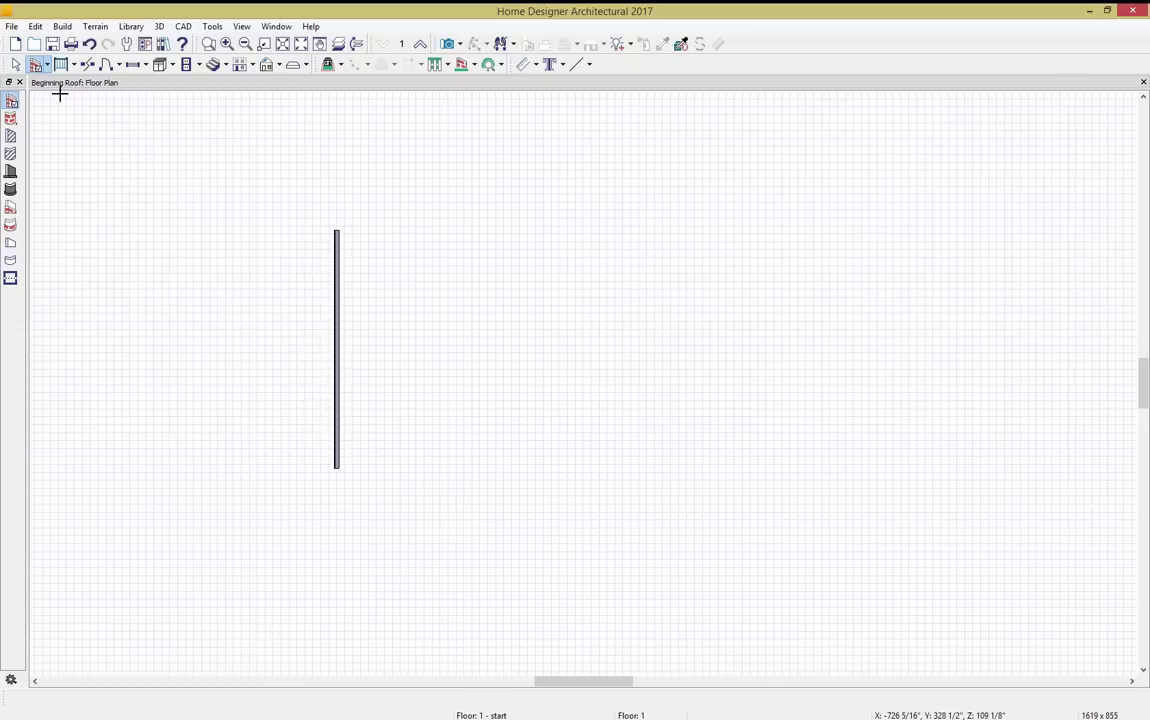
{"action": "left_click_drag", "start_coordinate": [336, 231], "coordinate": [345, 474]}
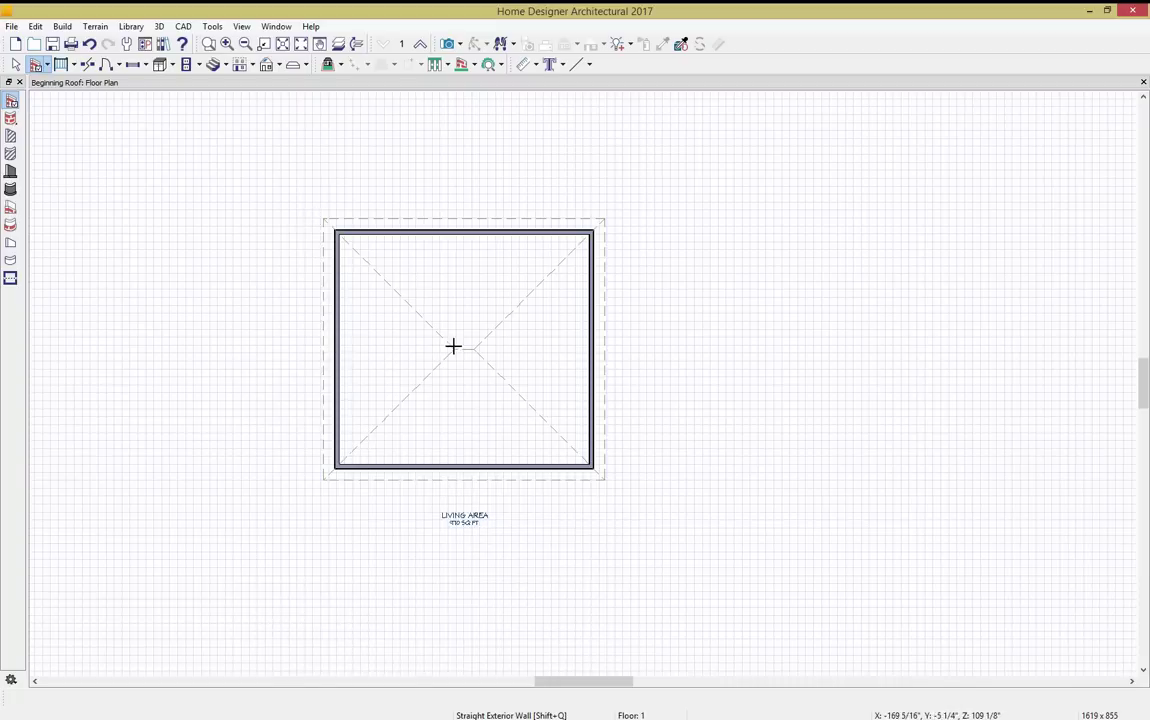
{"action": "scroll", "coordinate": [452, 348], "scroll_direction": "up", "scroll_amount": 3}
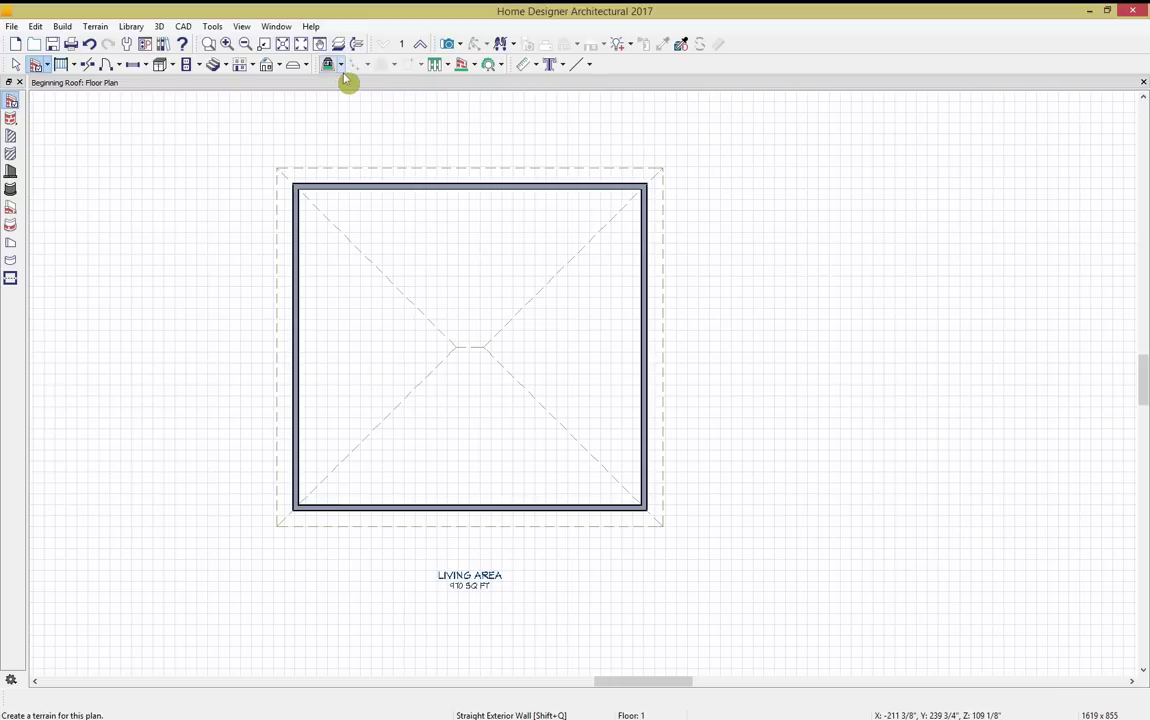
Create a Perspective Full Overview of the house and display it with the Glass House rendering technique.
{"action": "left_click", "coordinate": [460, 45]}
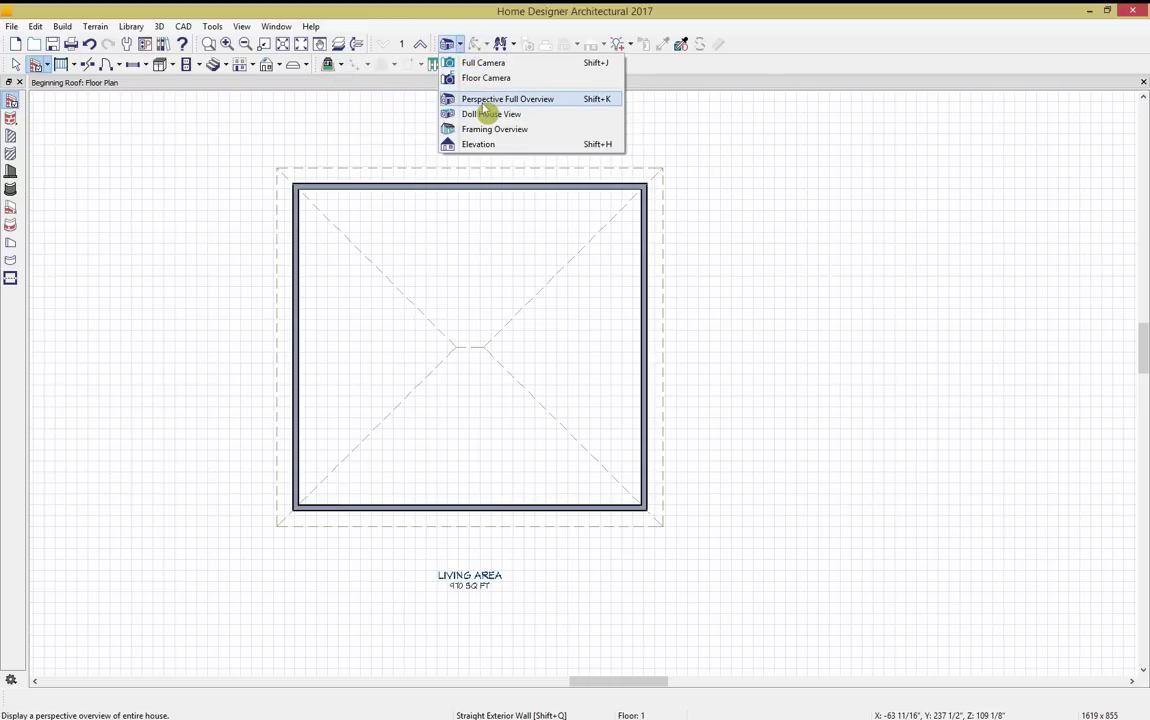
{"action": "left_click", "coordinate": [483, 100]}
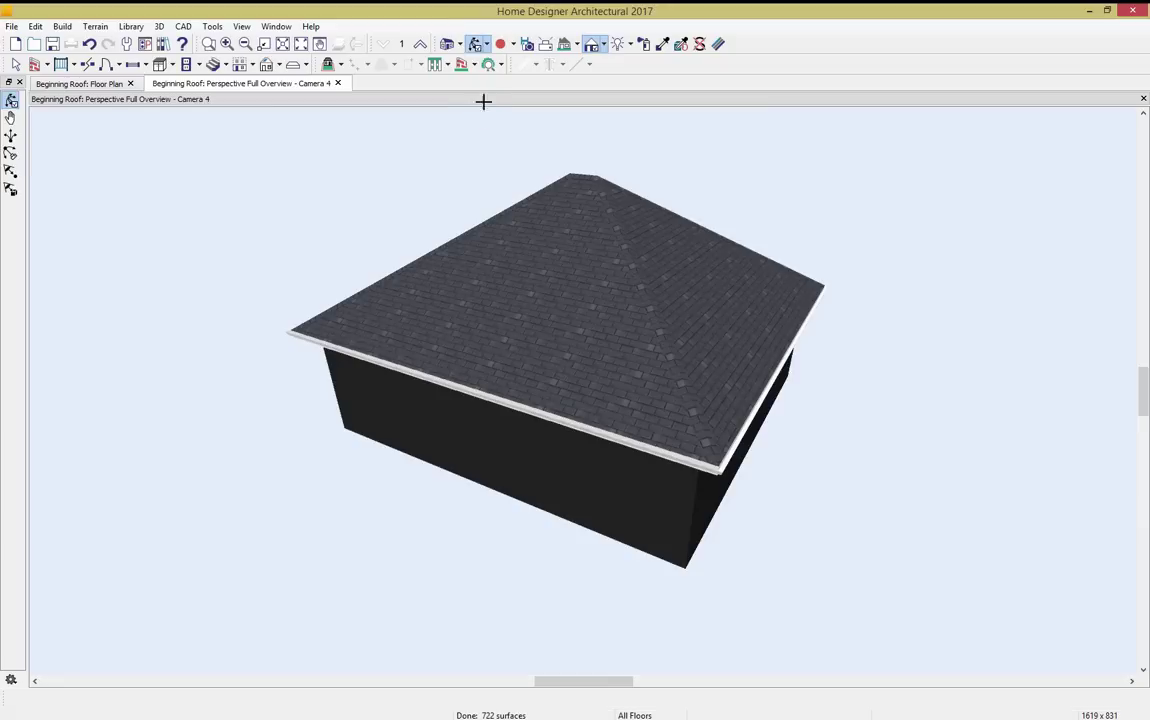
{"action": "left_click", "coordinate": [603, 46]}
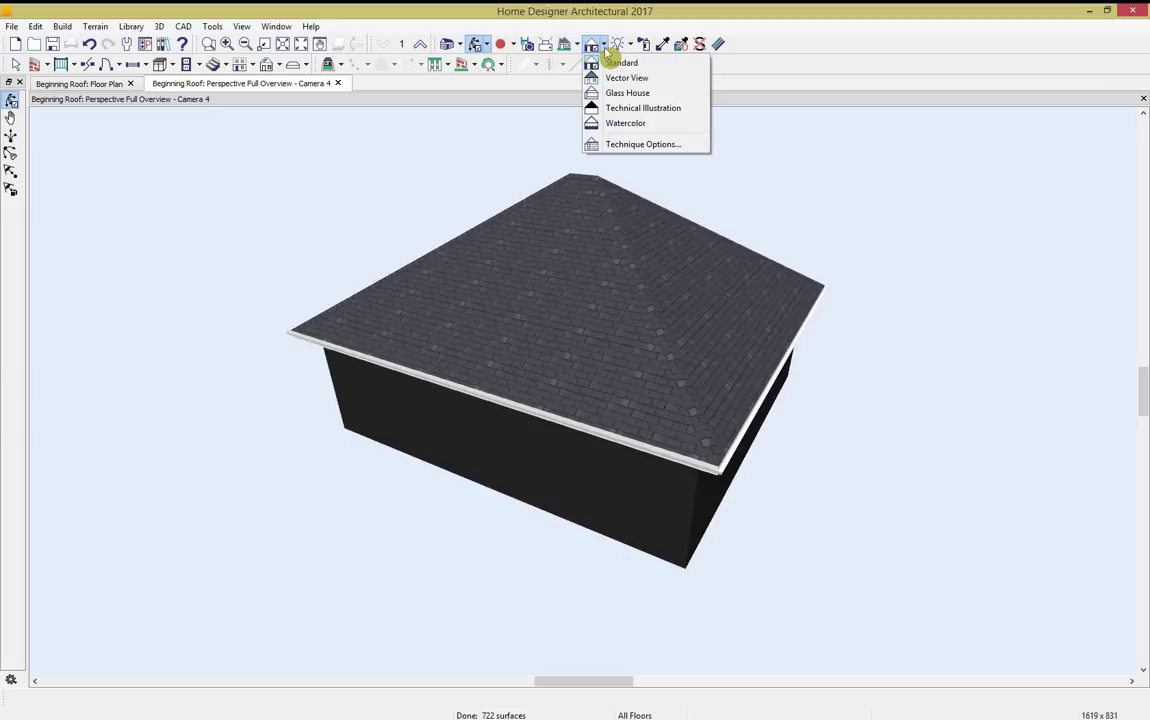
{"action": "left_click", "coordinate": [630, 97]}
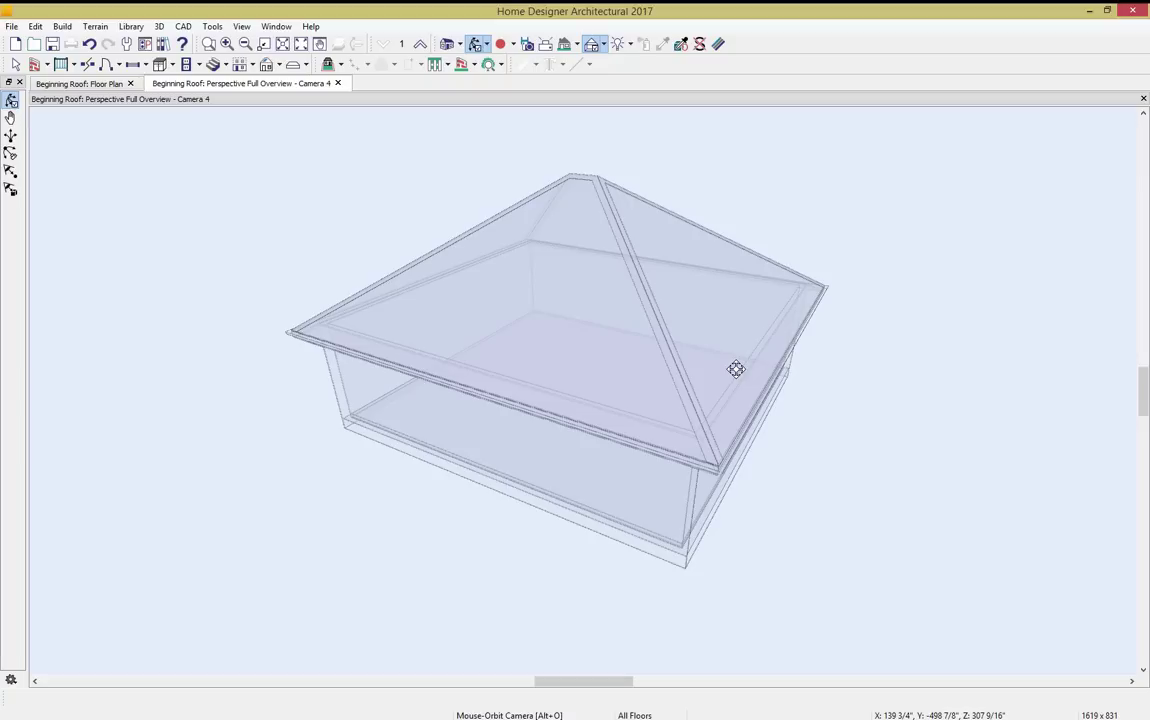
Review the automatic roof's pitch, overhang and component material settings in the Build Roof dialog.
{"action": "left_click", "coordinate": [280, 65]}
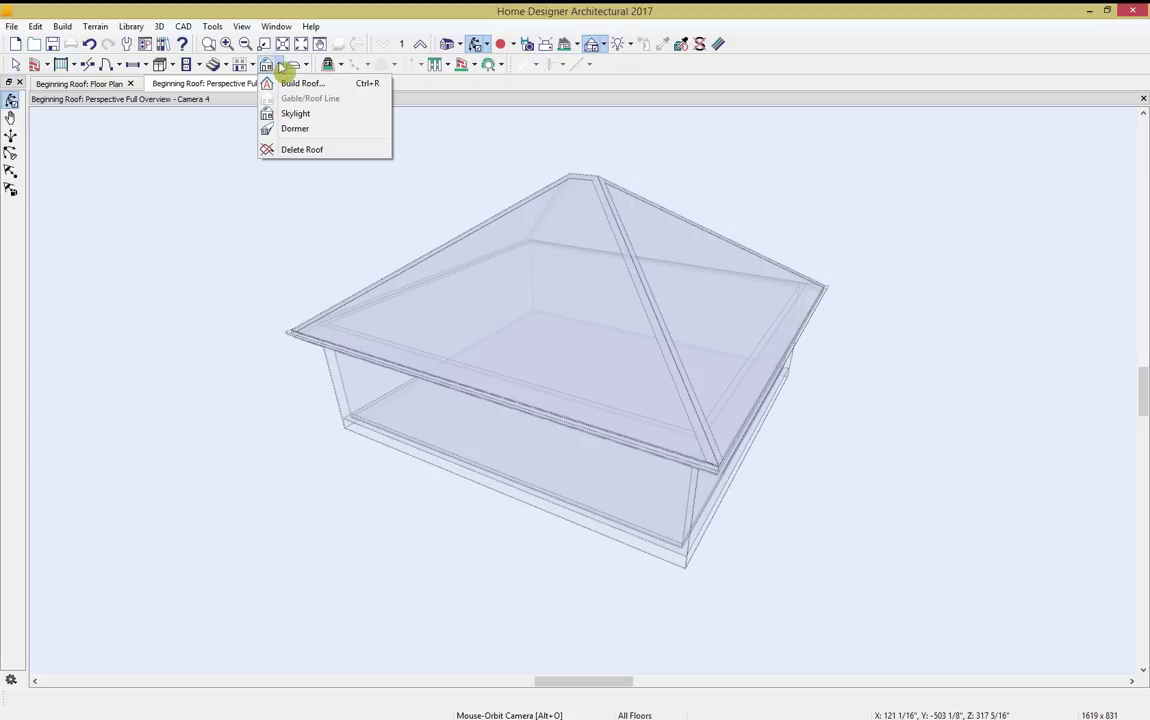
{"action": "left_click", "coordinate": [296, 85]}
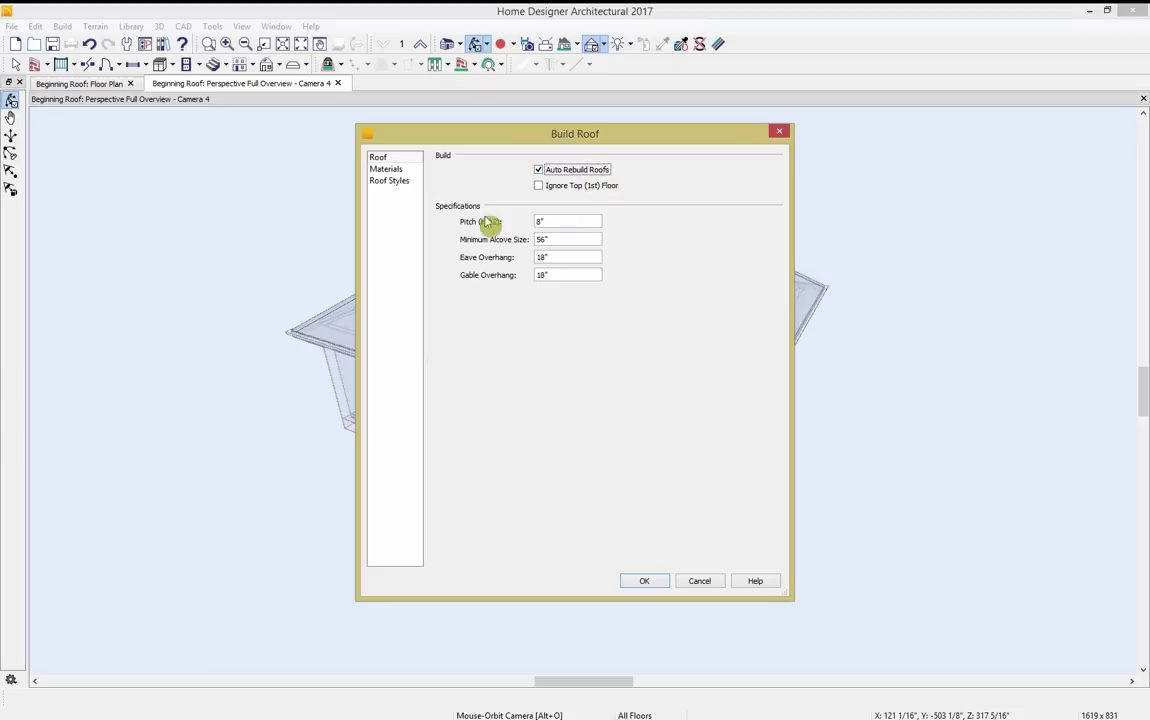
{"action": "left_click", "coordinate": [583, 221]}
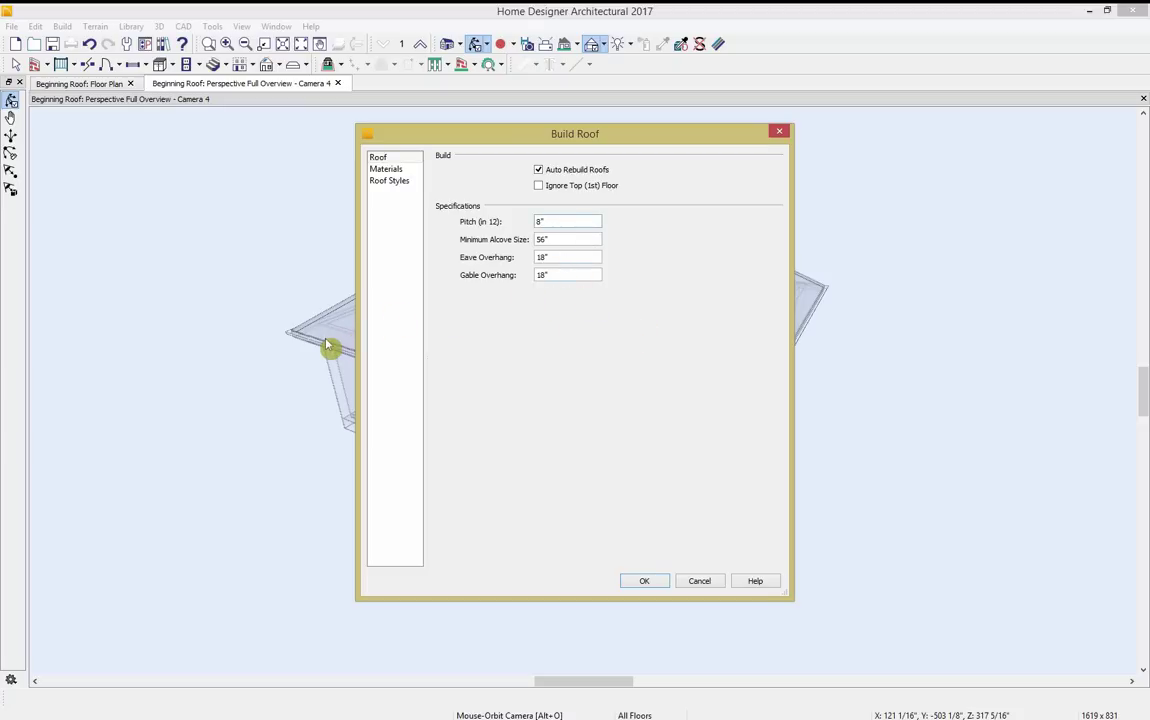
{"action": "left_click", "coordinate": [398, 170]}
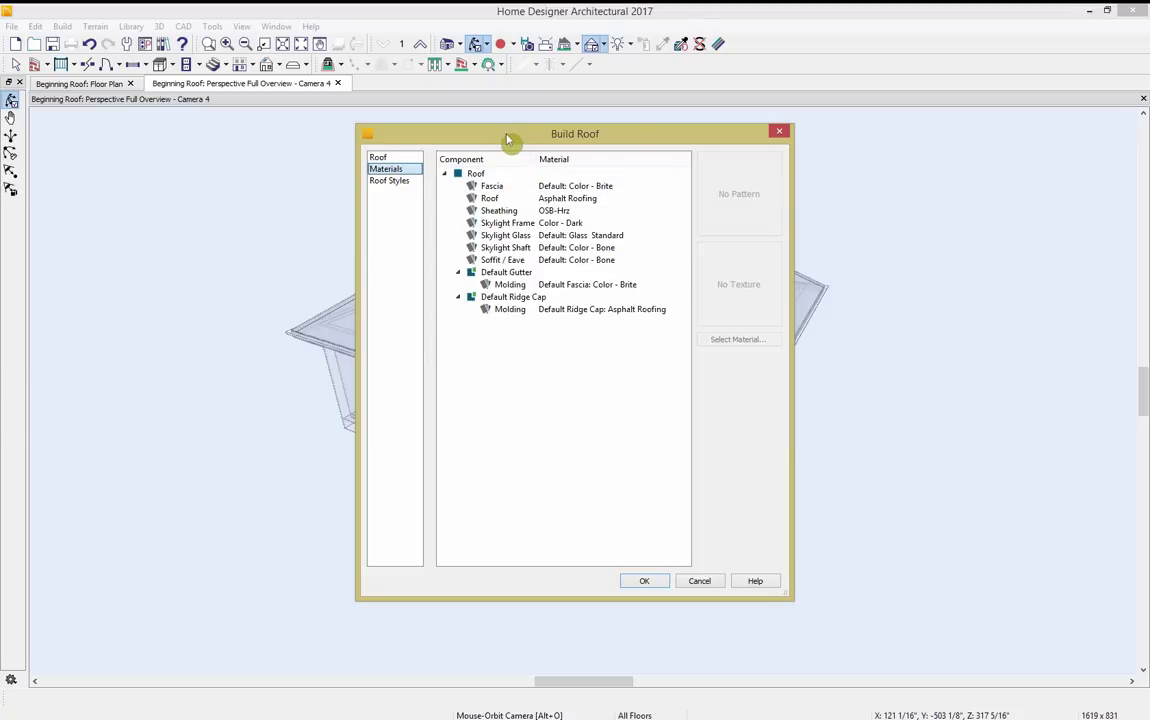
Examine the available roof styles, read the Gable Roof help topic, and accept the current Build Roof settings.
{"action": "left_click", "coordinate": [392, 181]}
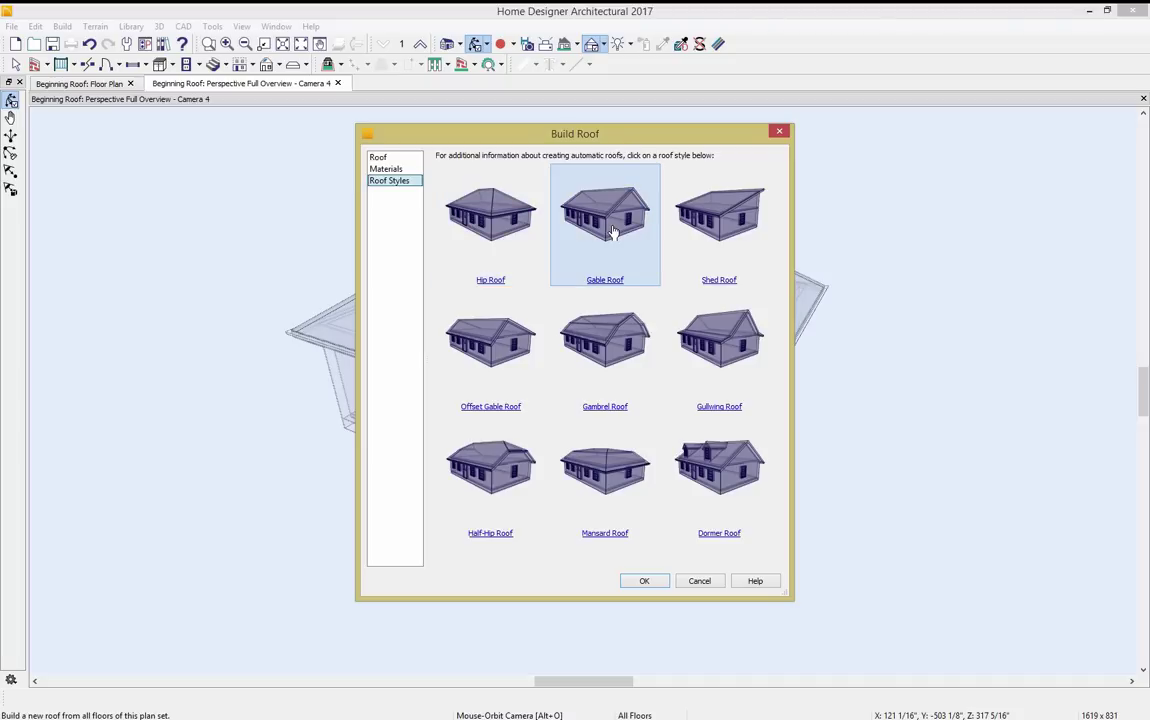
{"action": "left_click", "coordinate": [613, 231]}
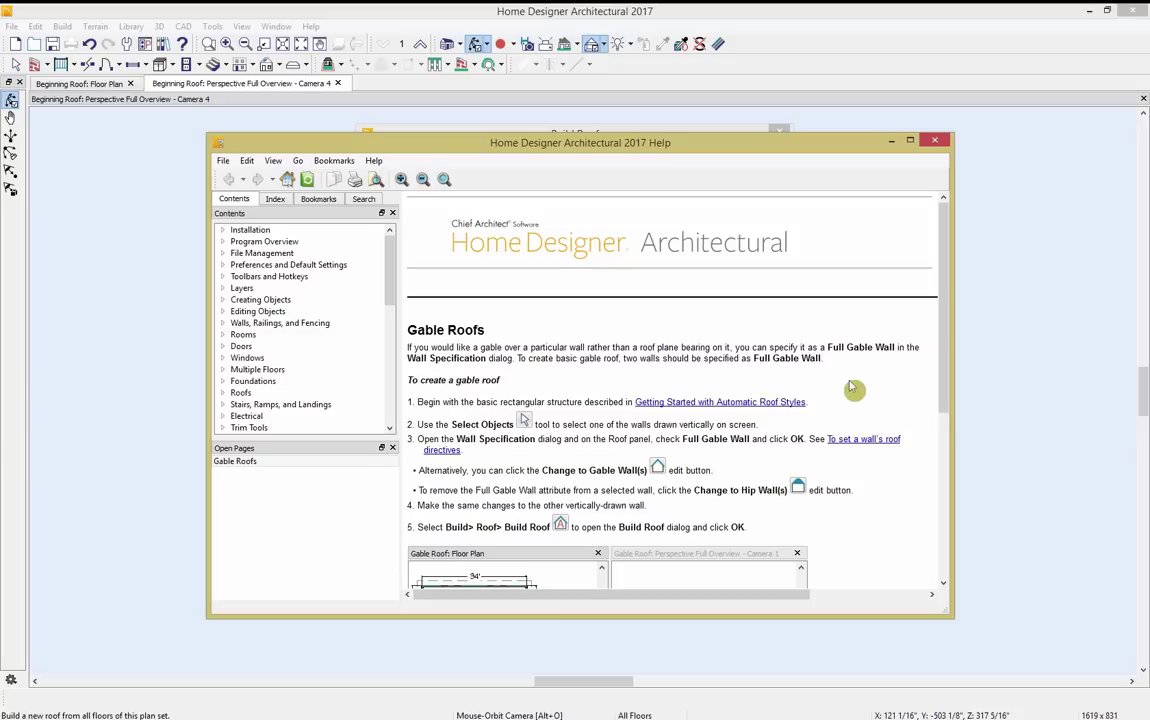
{"action": "scroll", "coordinate": [845, 380], "scroll_direction": "down", "scroll_amount": 6}
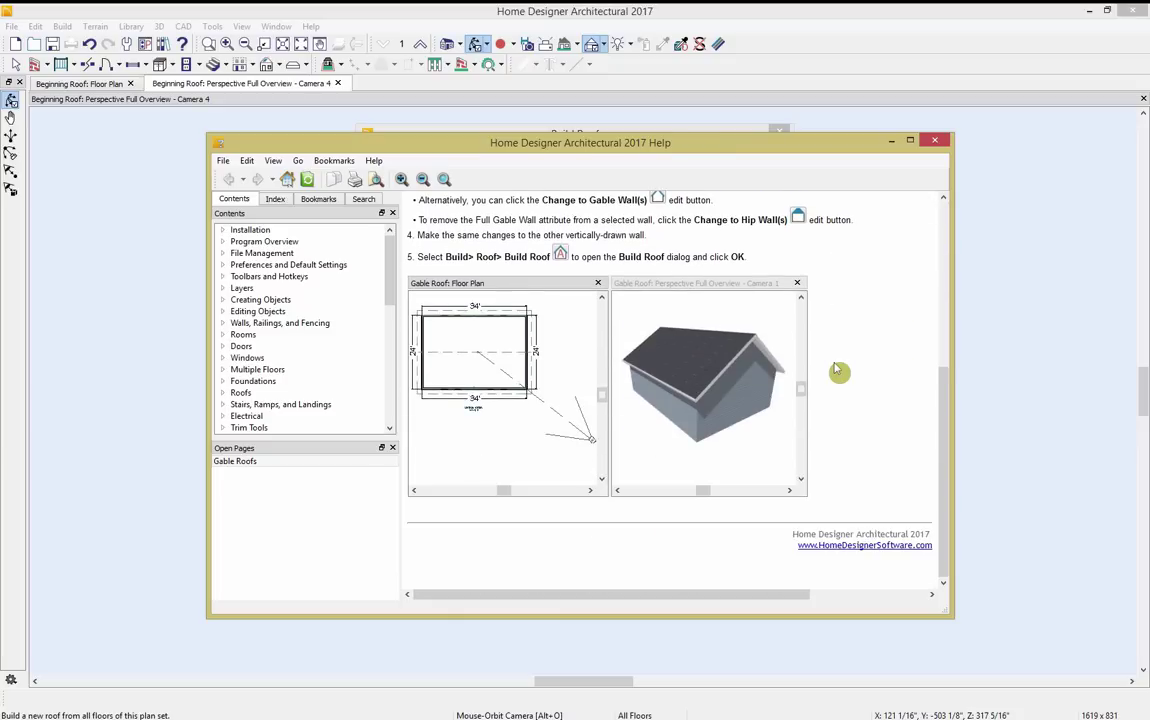
{"action": "scroll", "coordinate": [858, 388], "scroll_direction": "up", "scroll_amount": 6}
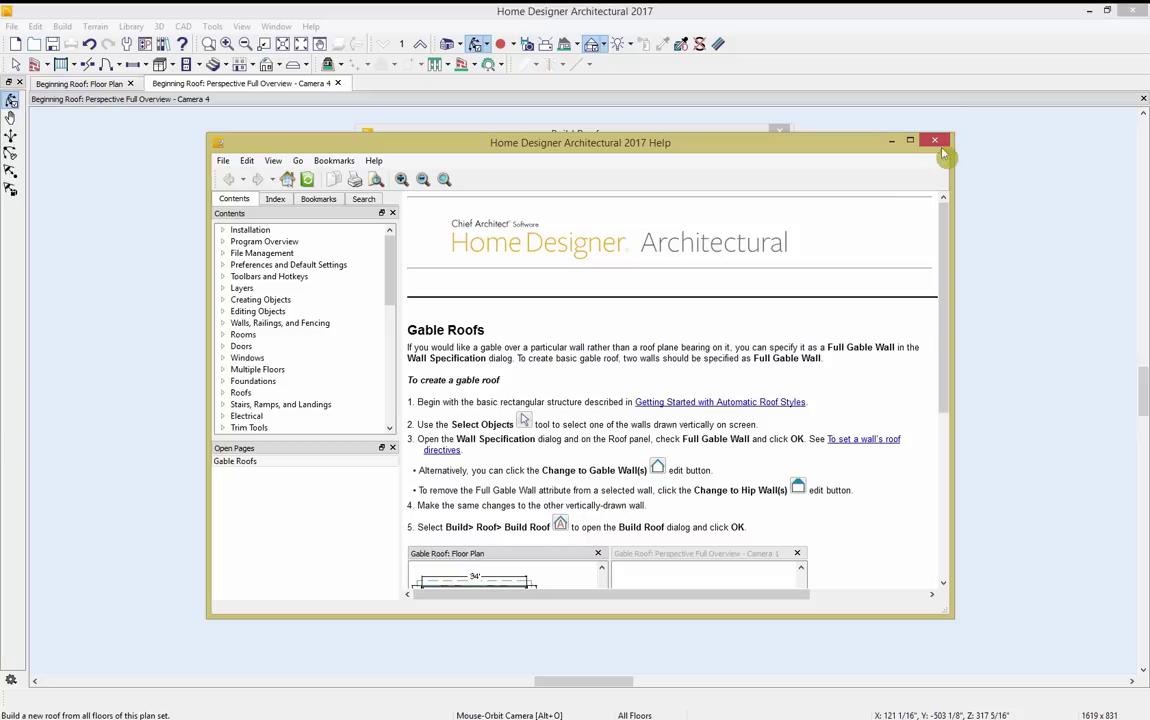
{"action": "left_click", "coordinate": [935, 142]}
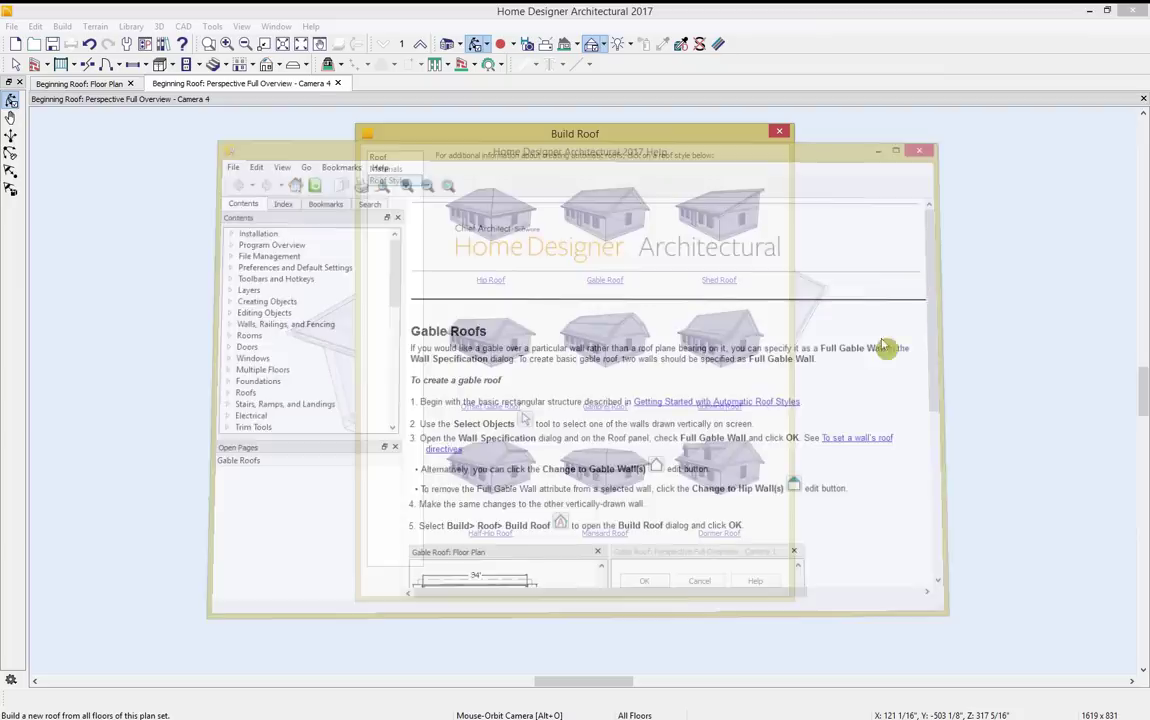
{"action": "left_click", "coordinate": [386, 186]}
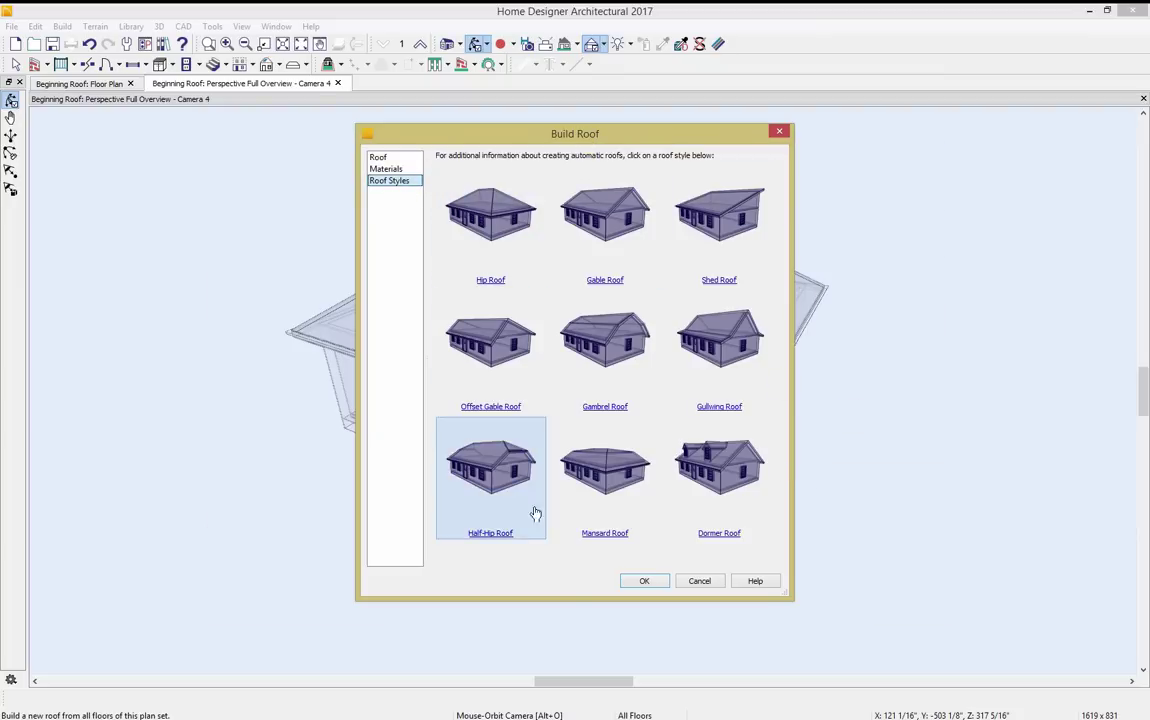
{"action": "left_click", "coordinate": [660, 584]}
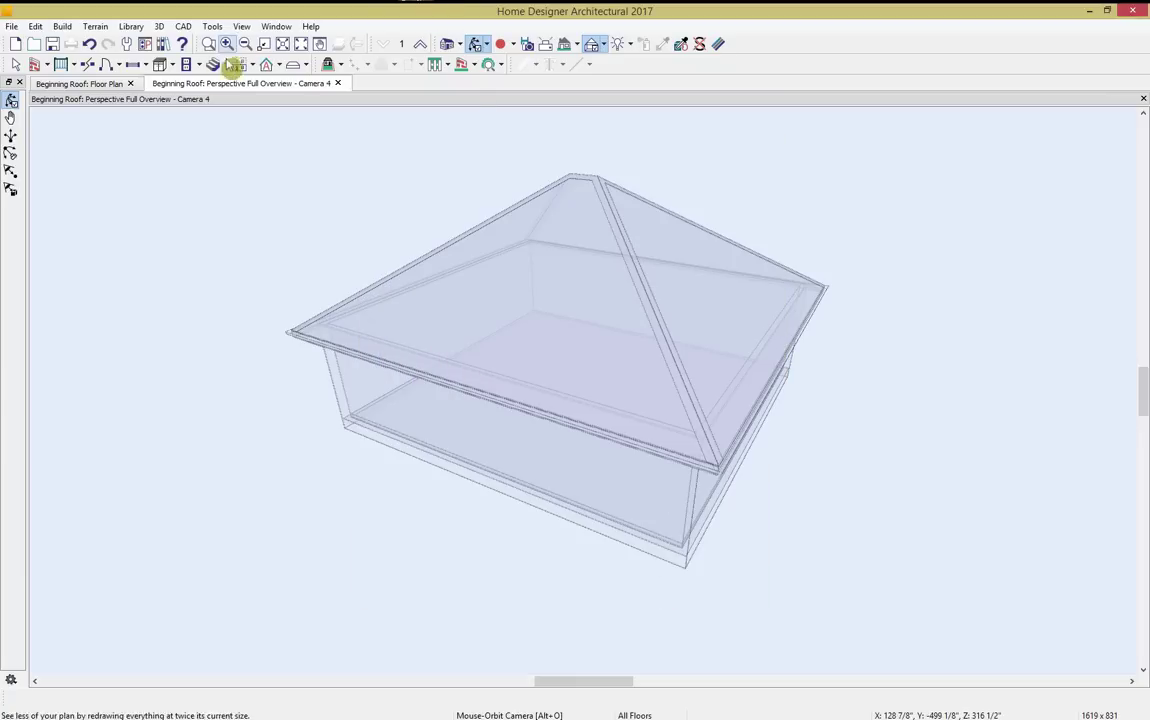
Create an elevation view in the floor plan, aimed upward from below the house toward its lower wall.
{"action": "left_click", "coordinate": [93, 85]}
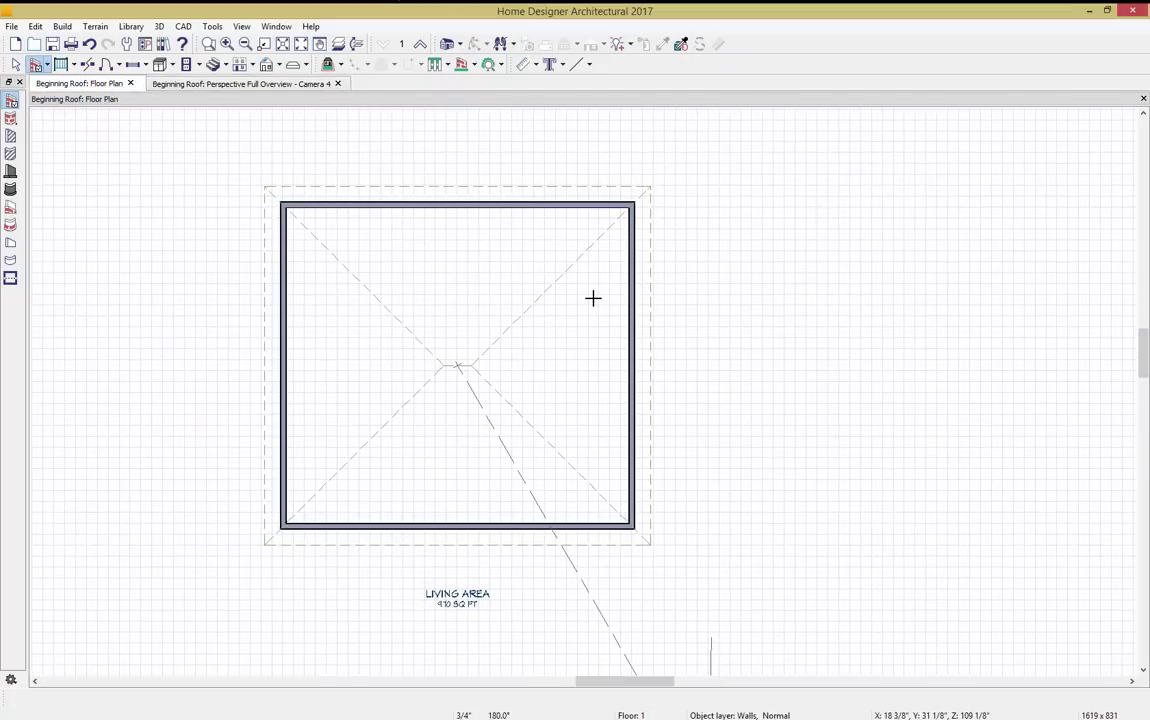
{"action": "left_click", "coordinate": [464, 46]}
{"action": "left_click", "coordinate": [546, 83]}
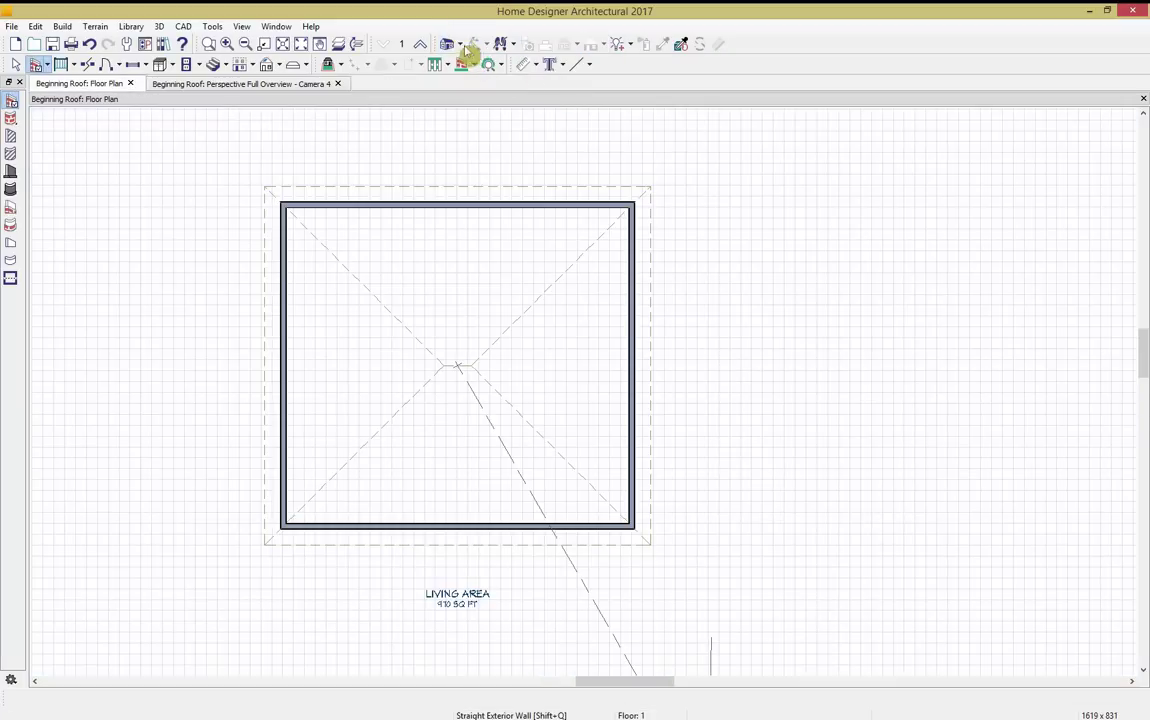
{"action": "left_click", "coordinate": [460, 46]}
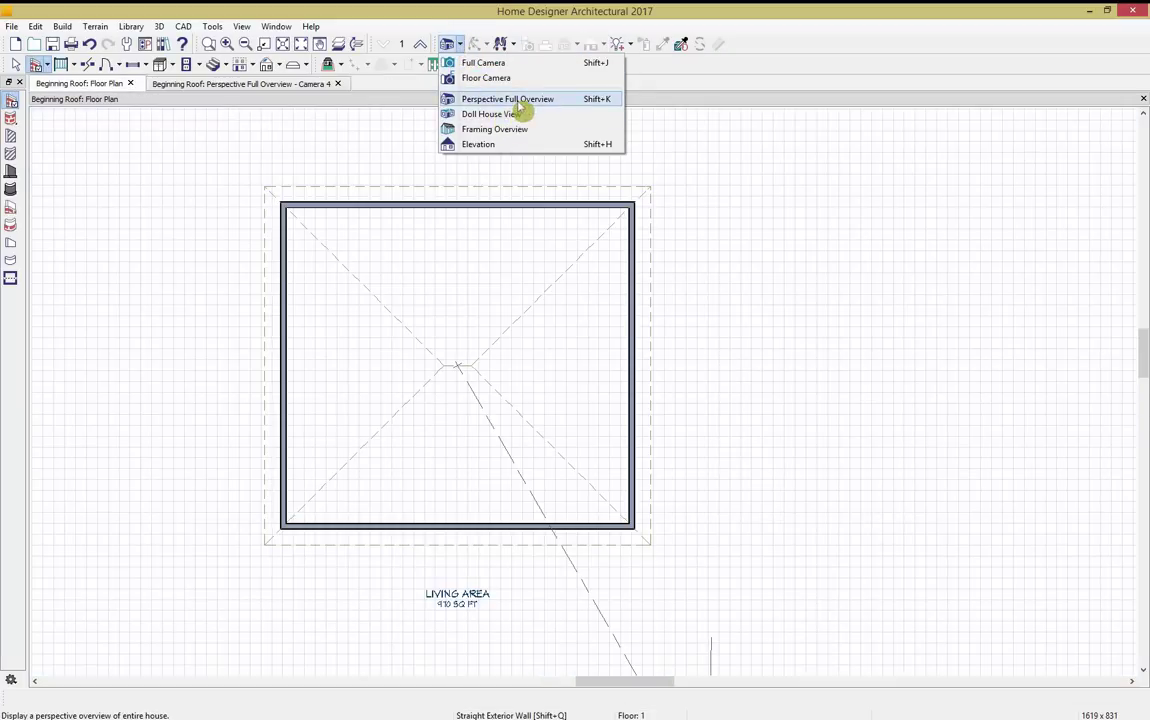
{"action": "left_click", "coordinate": [521, 129]}
{"action": "middle_click_drag", "start_coordinate": [503, 362], "coordinate": [472, 513]}
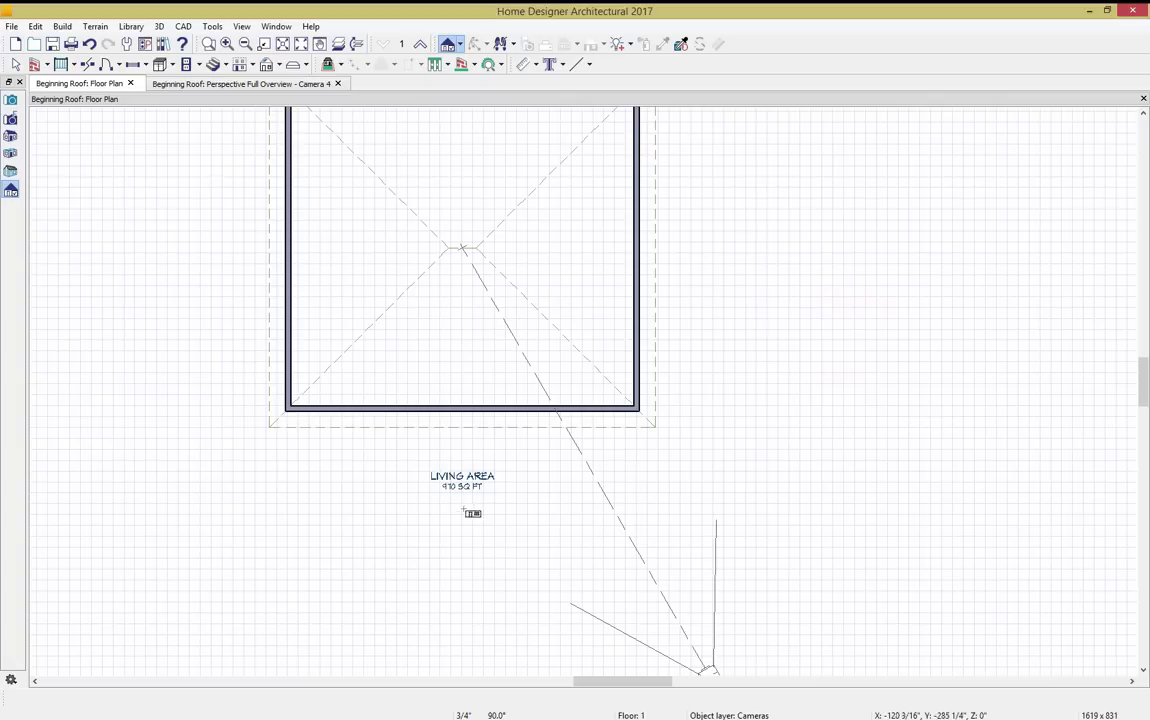
{"action": "left_click_drag", "start_coordinate": [464, 522], "coordinate": [464, 364]}
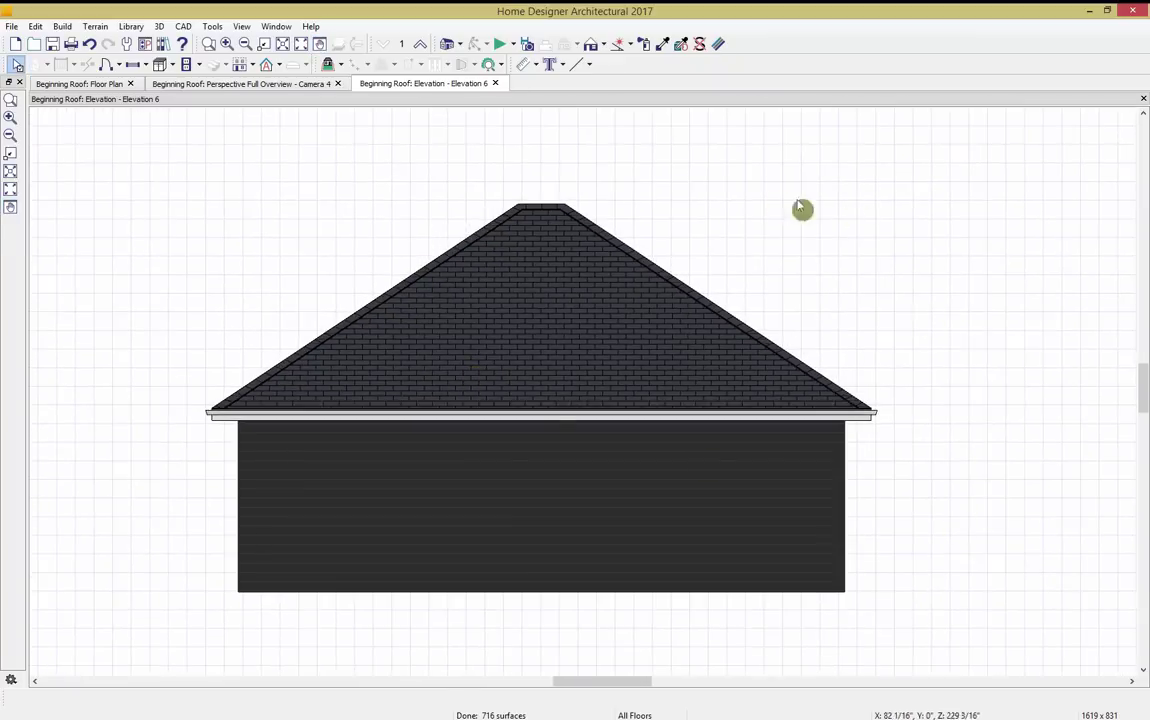
Place the elevation view side by side with the floor plan and frame the whole house in both views.
{"action": "left_click_drag", "start_coordinate": [722, 168], "coordinate": [827, 105]}
{"action": "left_click", "coordinate": [103, 88]}
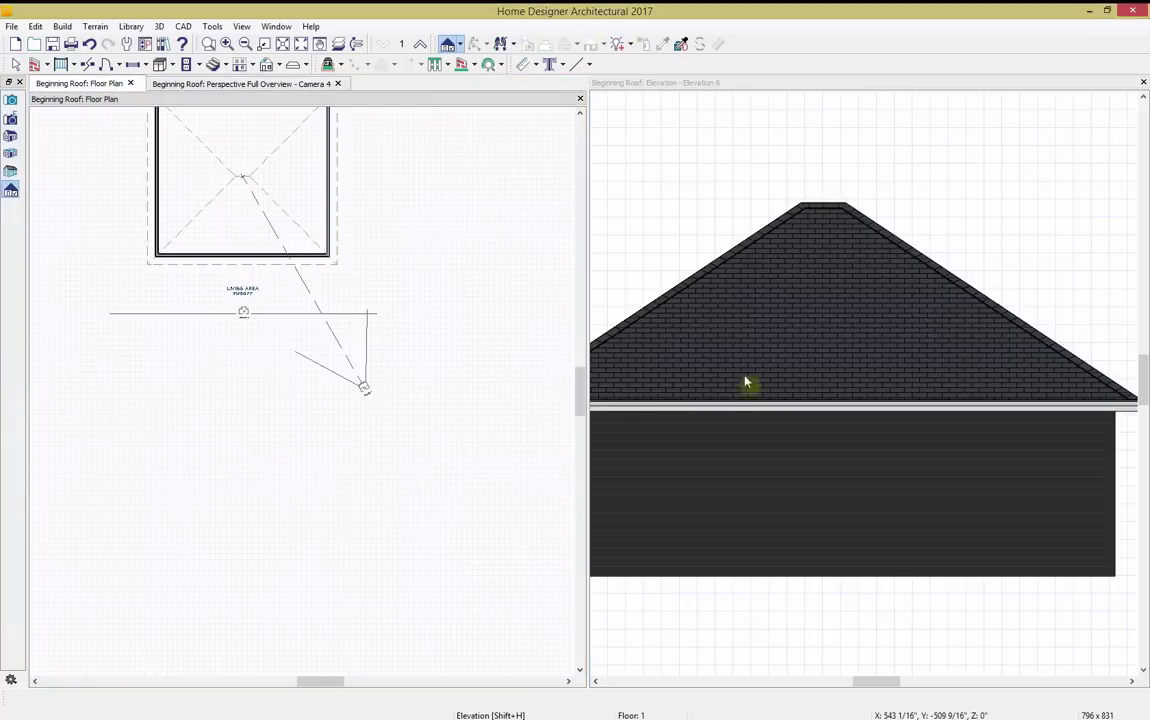
{"action": "scroll", "coordinate": [780, 326], "scroll_direction": "down", "scroll_amount": 1}
{"action": "middle_click_drag", "start_coordinate": [778, 324], "coordinate": [818, 314]}
{"action": "middle_click_drag", "start_coordinate": [310, 188], "coordinate": [319, 395]}
{"action": "scroll", "coordinate": [319, 395], "scroll_direction": "up", "scroll_amount": 2}
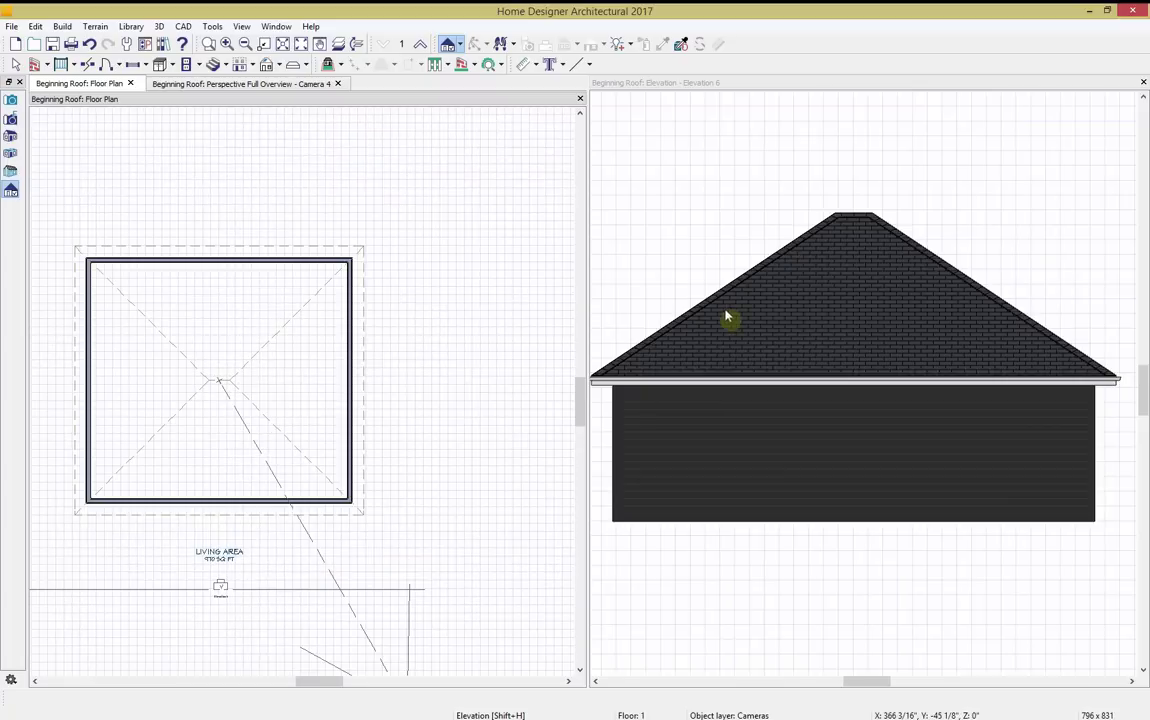
Compare the roof slope in the elevation view with the Roof Pitch Chart, and close the chart.
{"action": "left_click", "coordinate": [798, 281]}
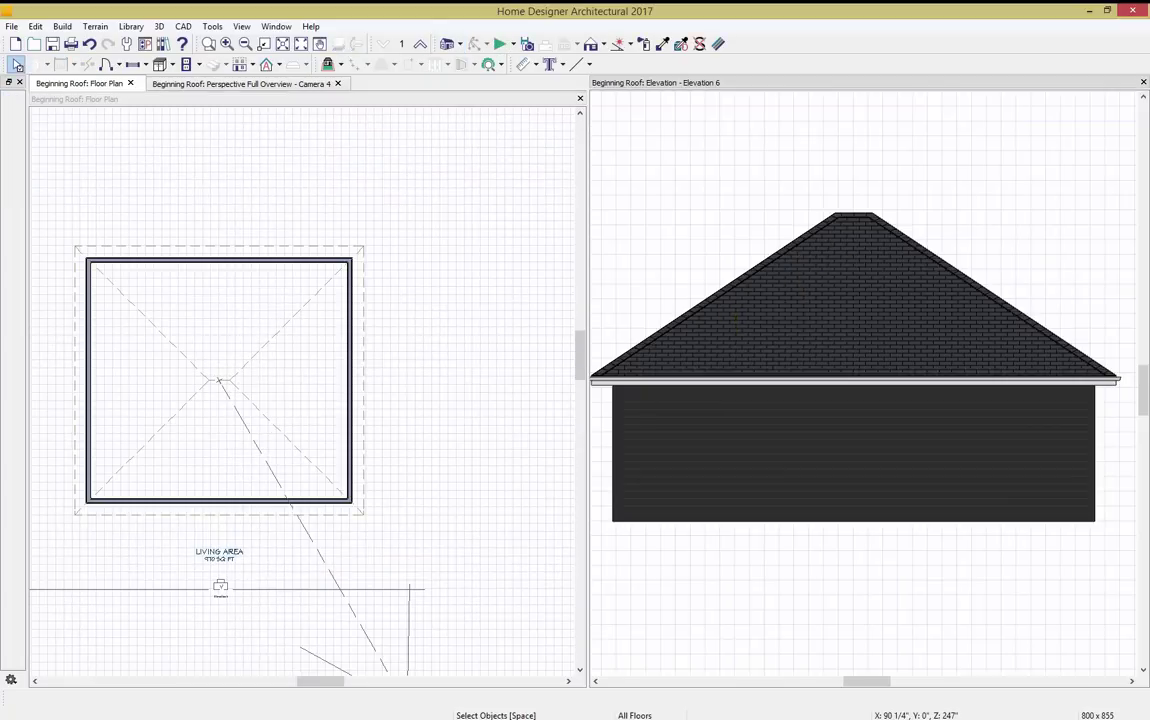
{"action": "left_click_drag", "start_coordinate": [1149, 122], "coordinate": [352, 133]}
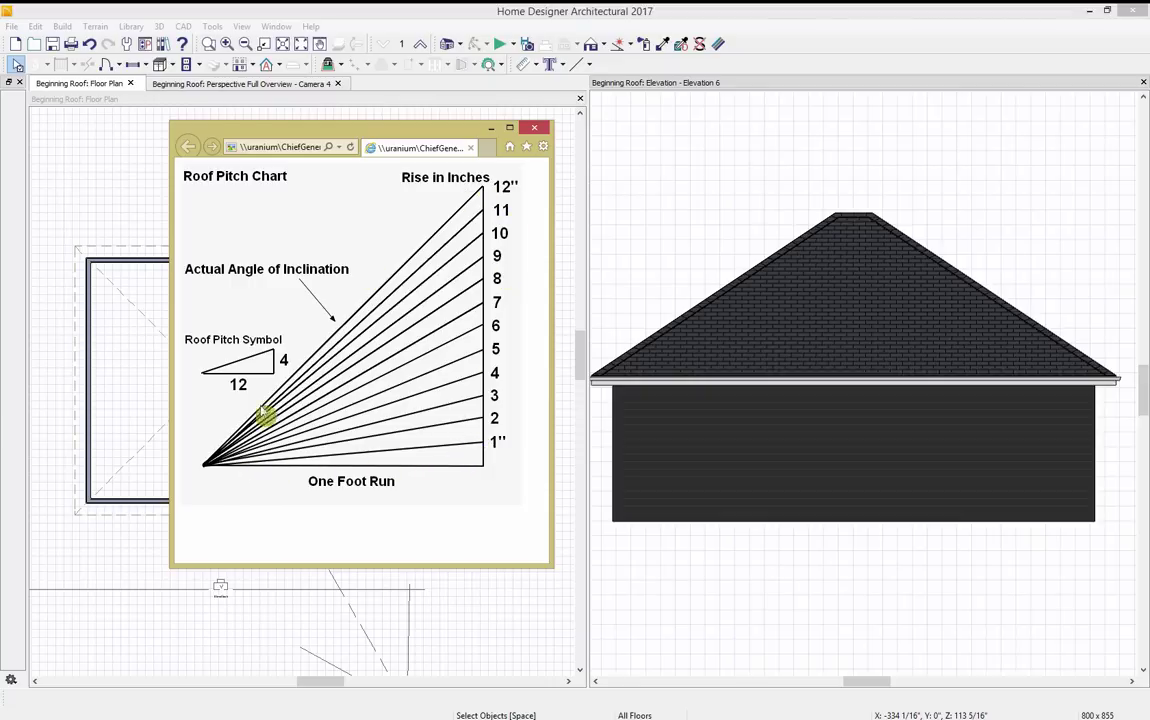
{"action": "left_click", "coordinate": [534, 128]}
Set the roof pitch of the house's left exterior wall to 12 in 12, and undo the change.
{"action": "left_click", "coordinate": [93, 372]}
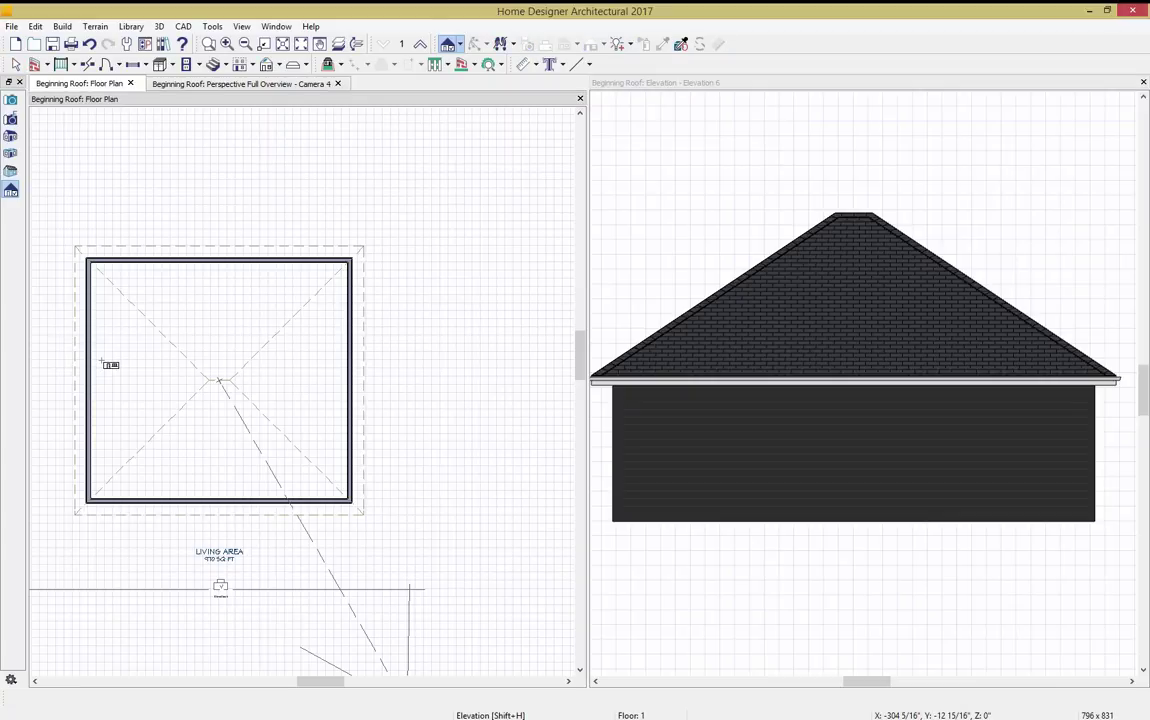
{"action": "left_click", "coordinate": [90, 374]}
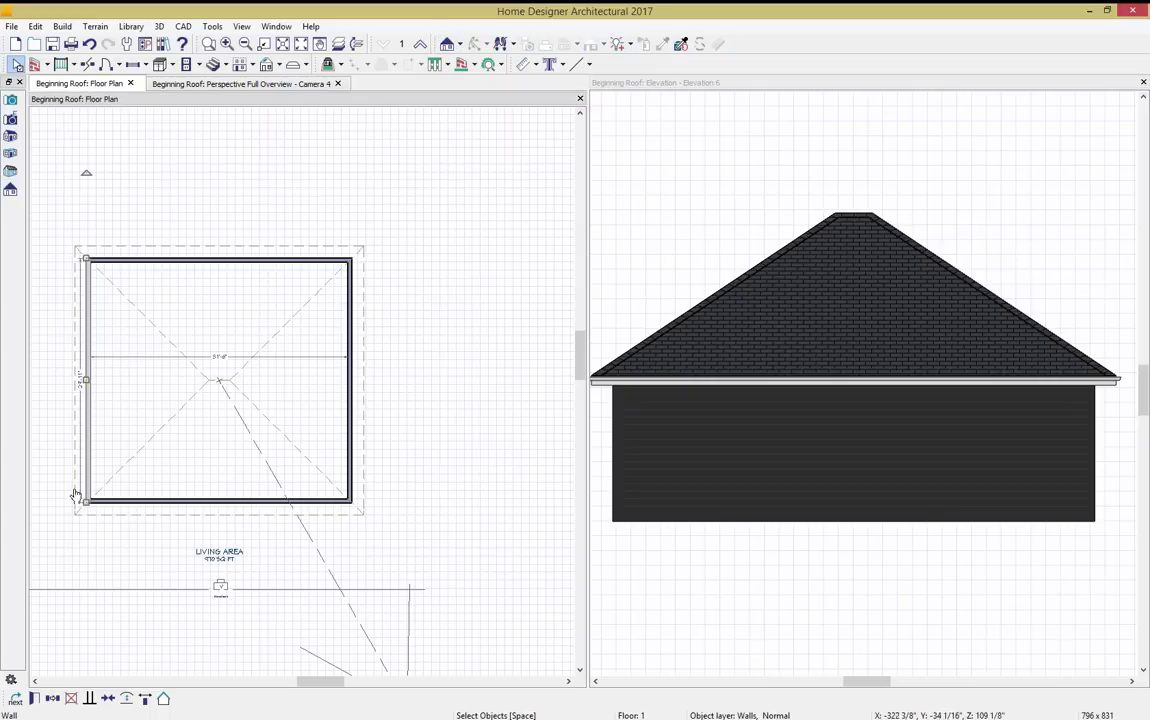
{"action": "left_click", "coordinate": [52, 698]}
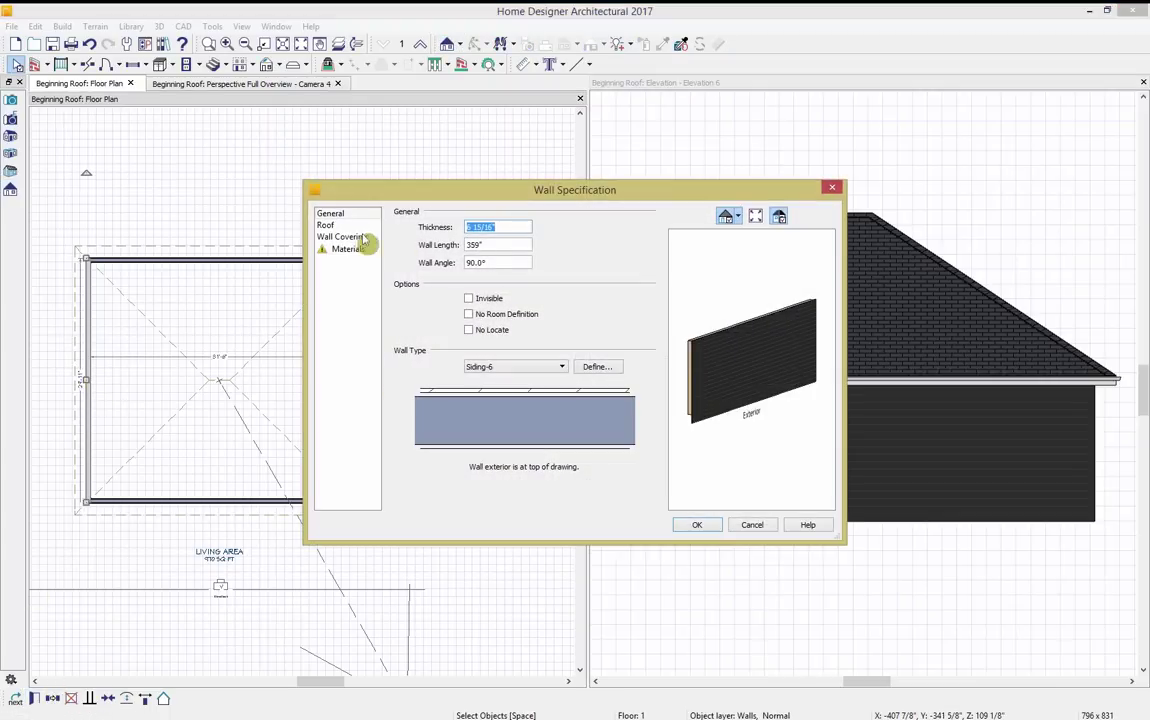
{"action": "left_click", "coordinate": [327, 225]}
{"action": "left_click", "coordinate": [342, 230]}
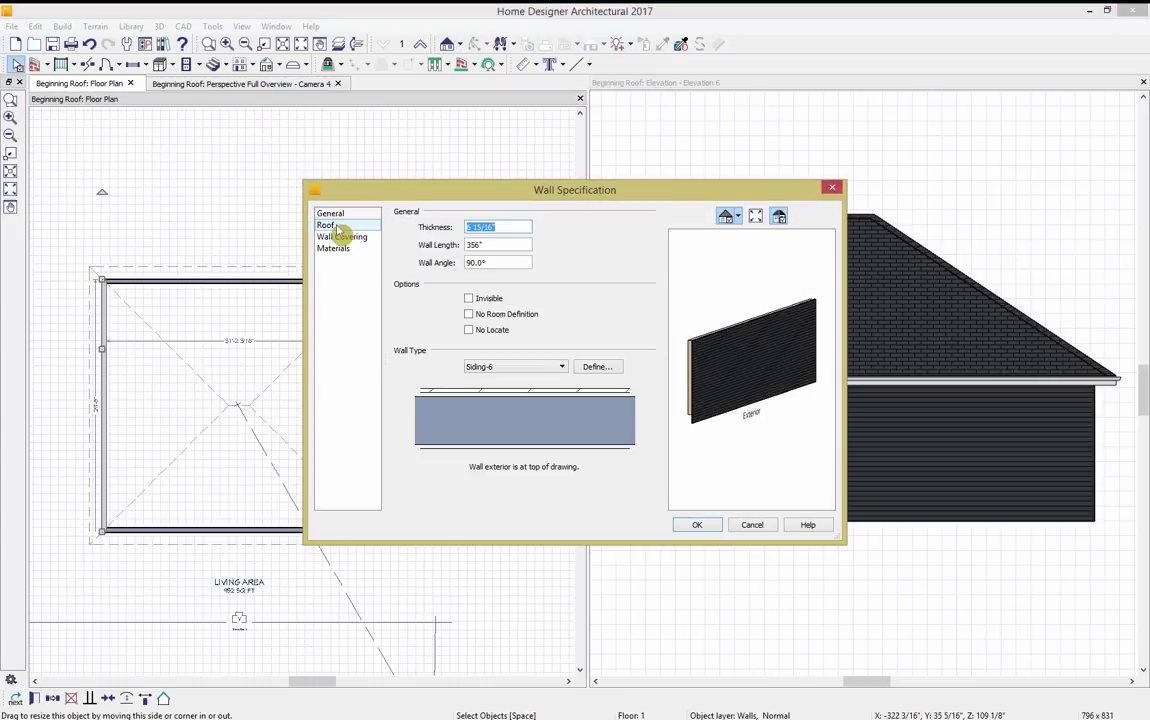
{"action": "left_click", "coordinate": [330, 226]}
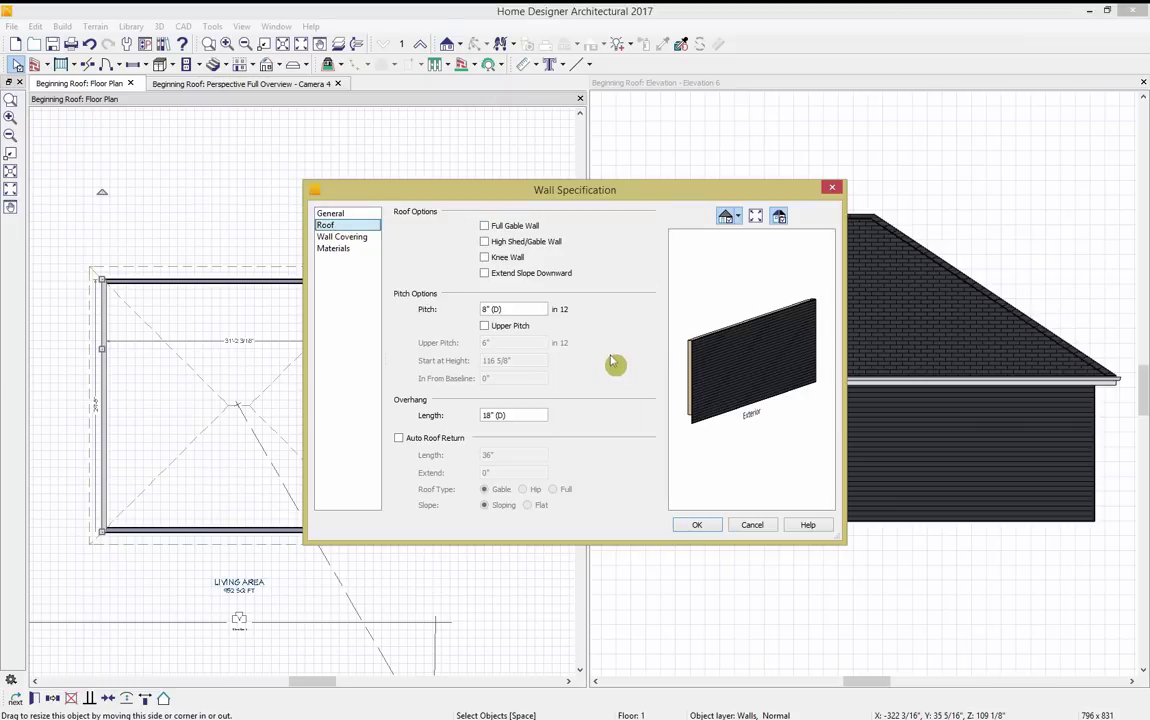
{"action": "left_click_drag", "start_coordinate": [619, 198], "coordinate": [606, 169]}
{"action": "left_click_drag", "start_coordinate": [470, 296], "coordinate": [385, 293]}
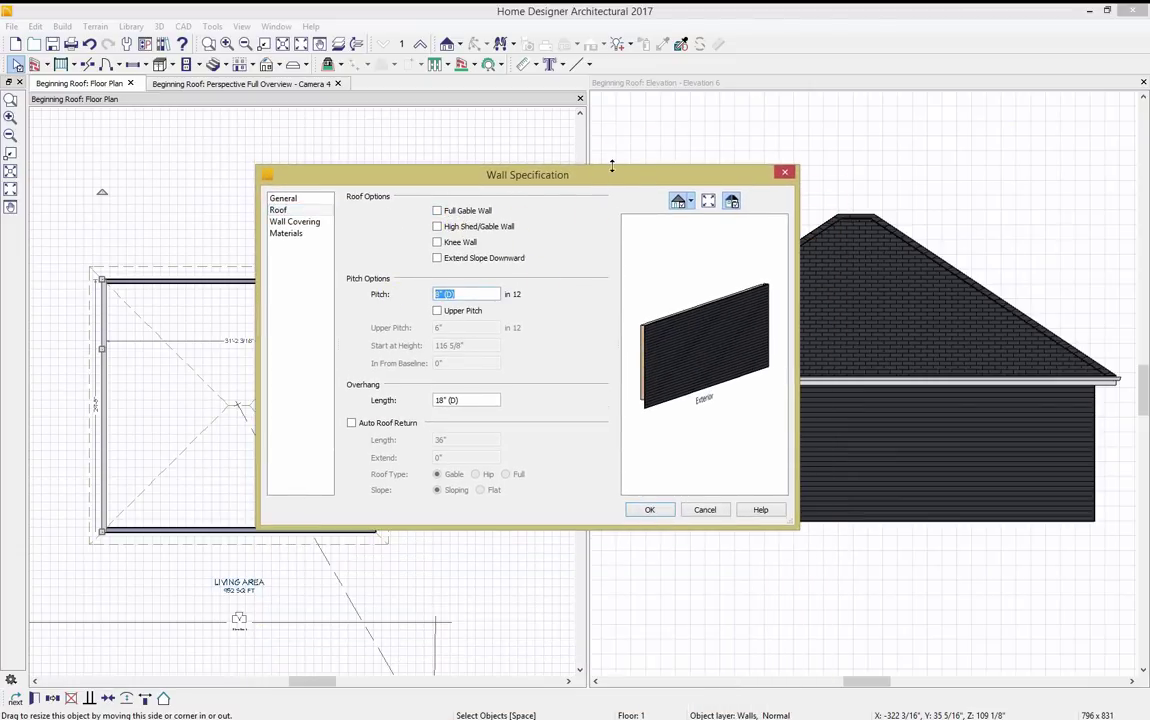
{"action": "left_click_drag", "start_coordinate": [611, 172], "coordinate": [377, 146]}
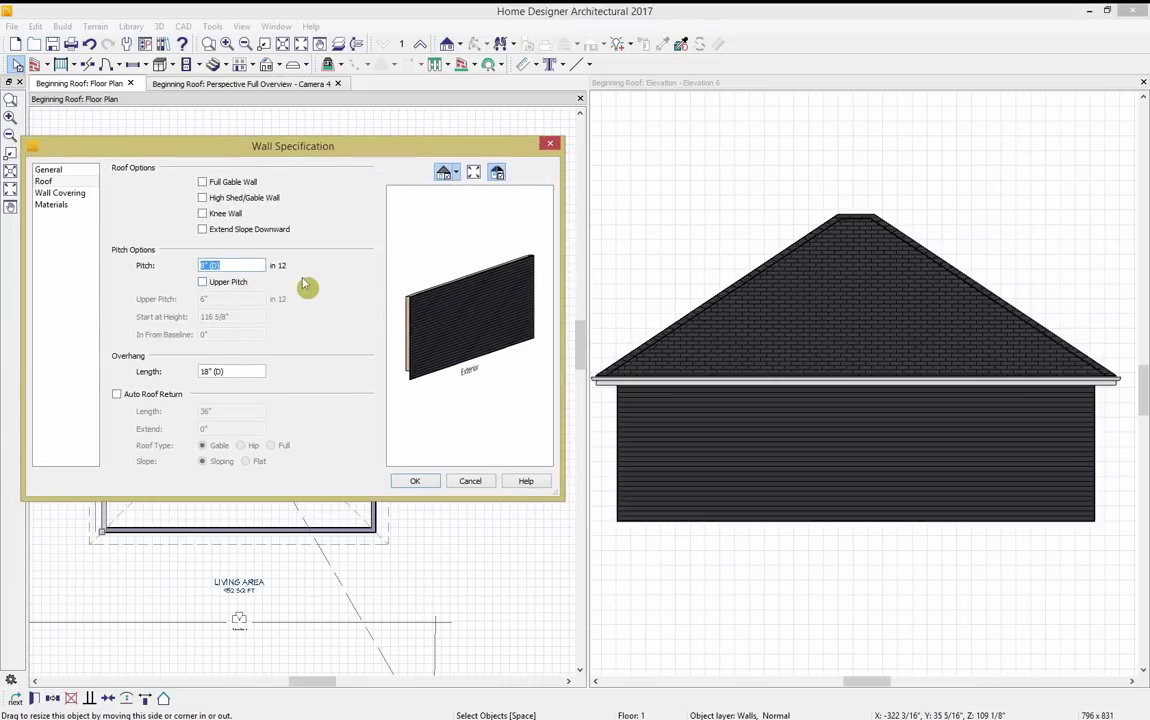
{"action": "type", "text": "12"}
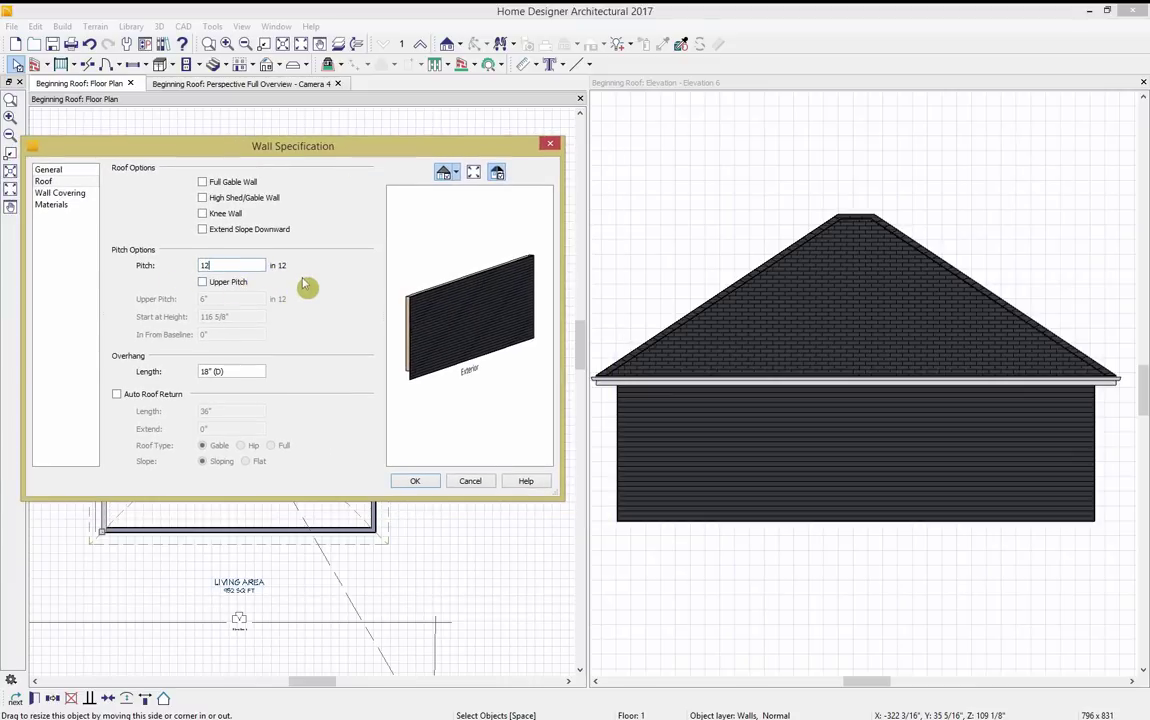
{"action": "left_click", "coordinate": [418, 481]}
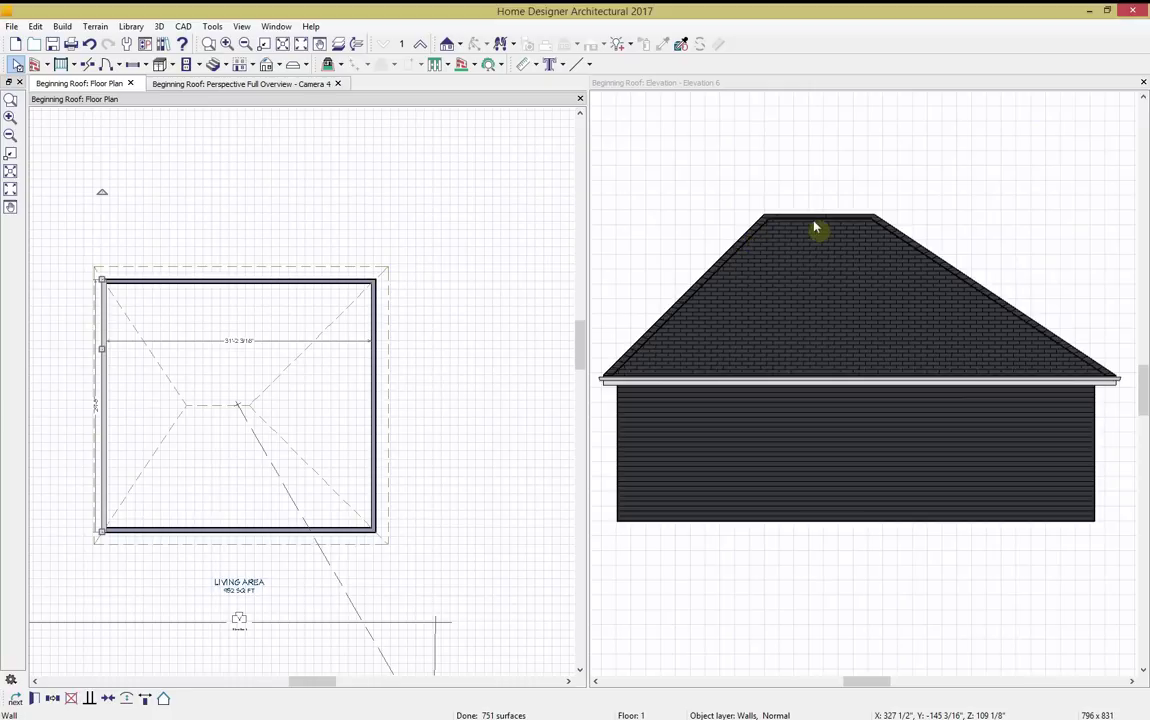
{"action": "left_click", "coordinate": [470, 239]}
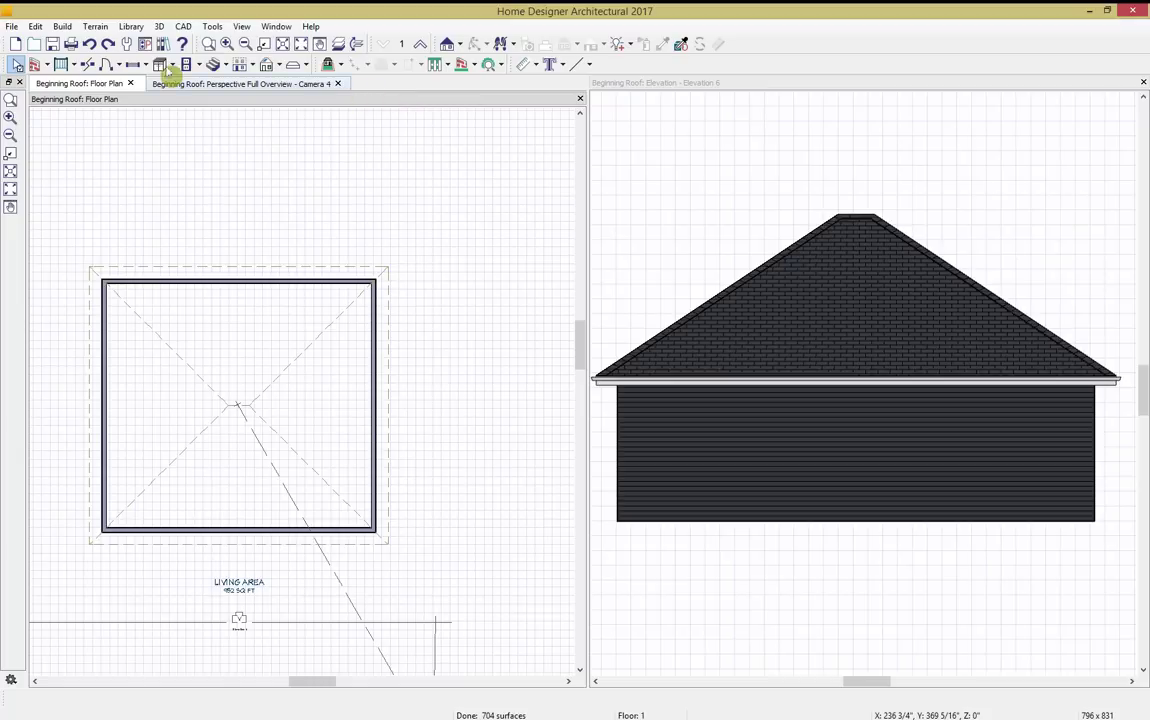
Set the pitch of the whole automatic roof to 12 in 12 in the Build Roof settings.
{"action": "left_click", "coordinate": [301, 66]}
{"action": "left_click", "coordinate": [285, 80]}
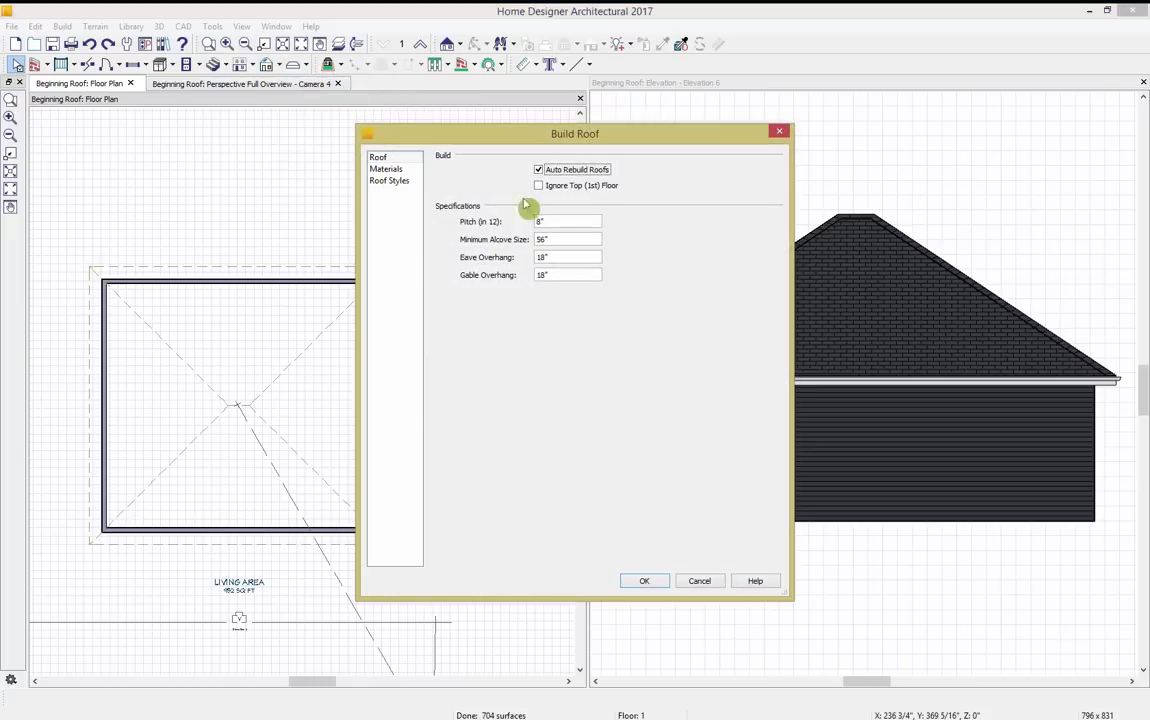
{"action": "left_click", "coordinate": [474, 221]}
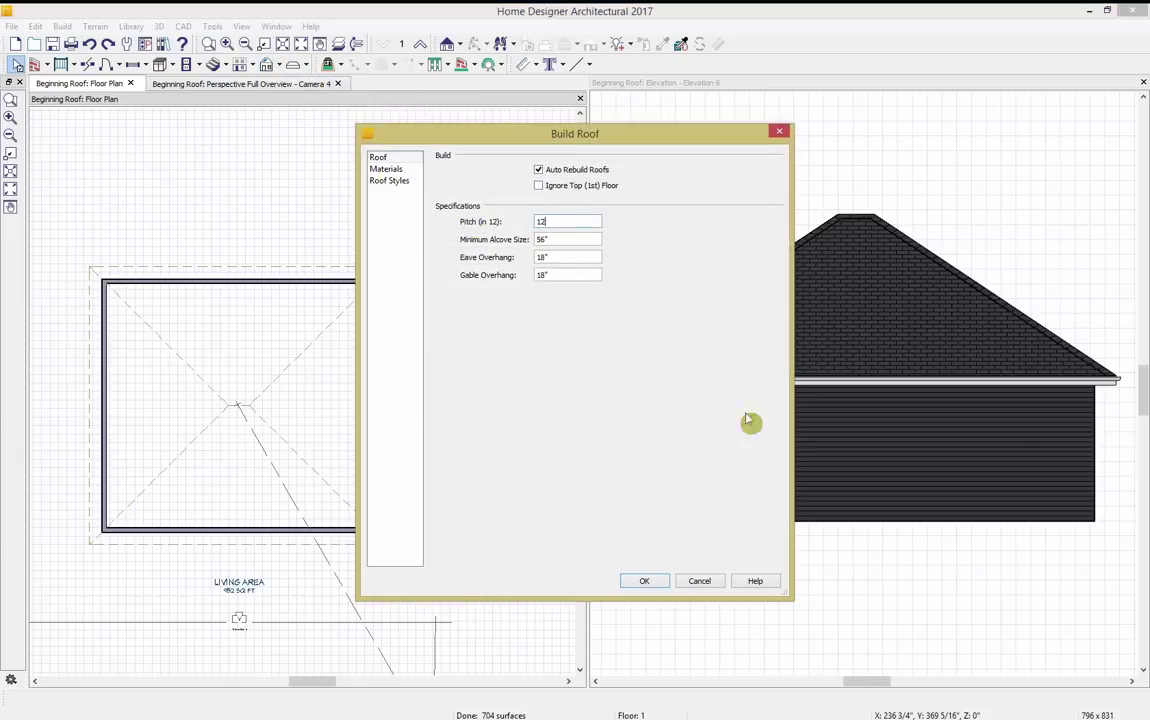
{"action": "left_click", "coordinate": [660, 581]}
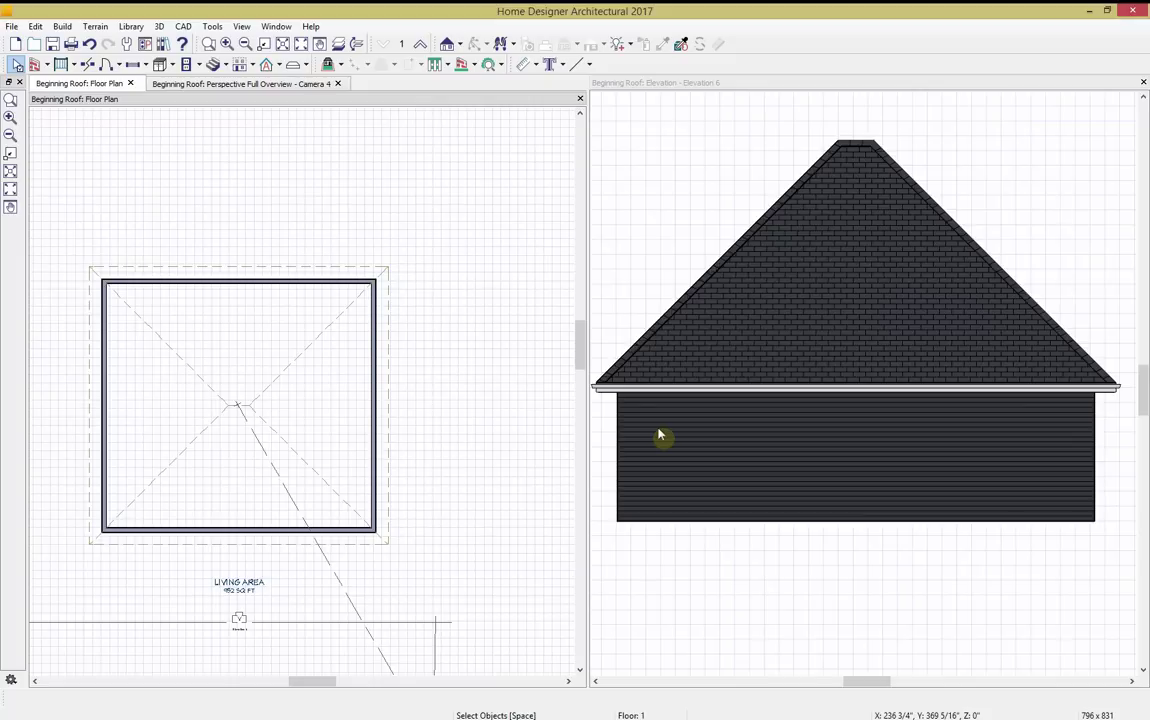
Set the automatic roof's eave overhang to 36" and rebuild the roof.
{"action": "left_click", "coordinate": [267, 66]}
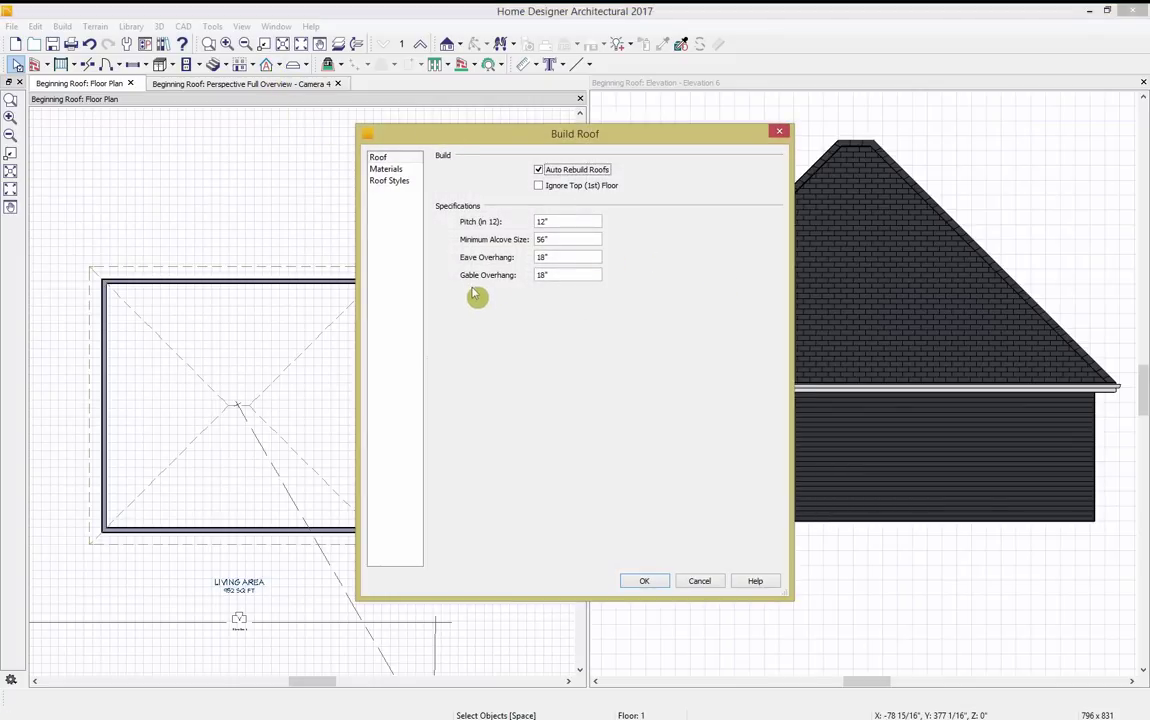
{"action": "left_click_drag", "start_coordinate": [558, 259], "coordinate": [480, 260]}
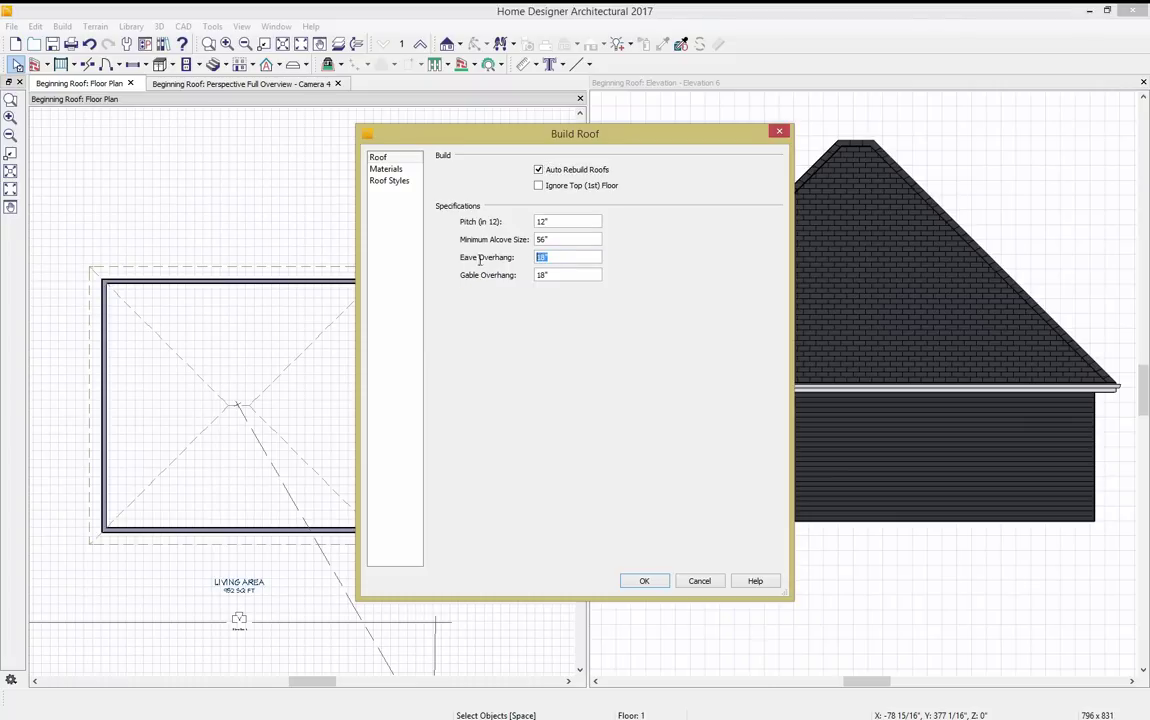
{"action": "key", "text": "Tab"}
{"action": "left_click", "coordinate": [644, 581]}
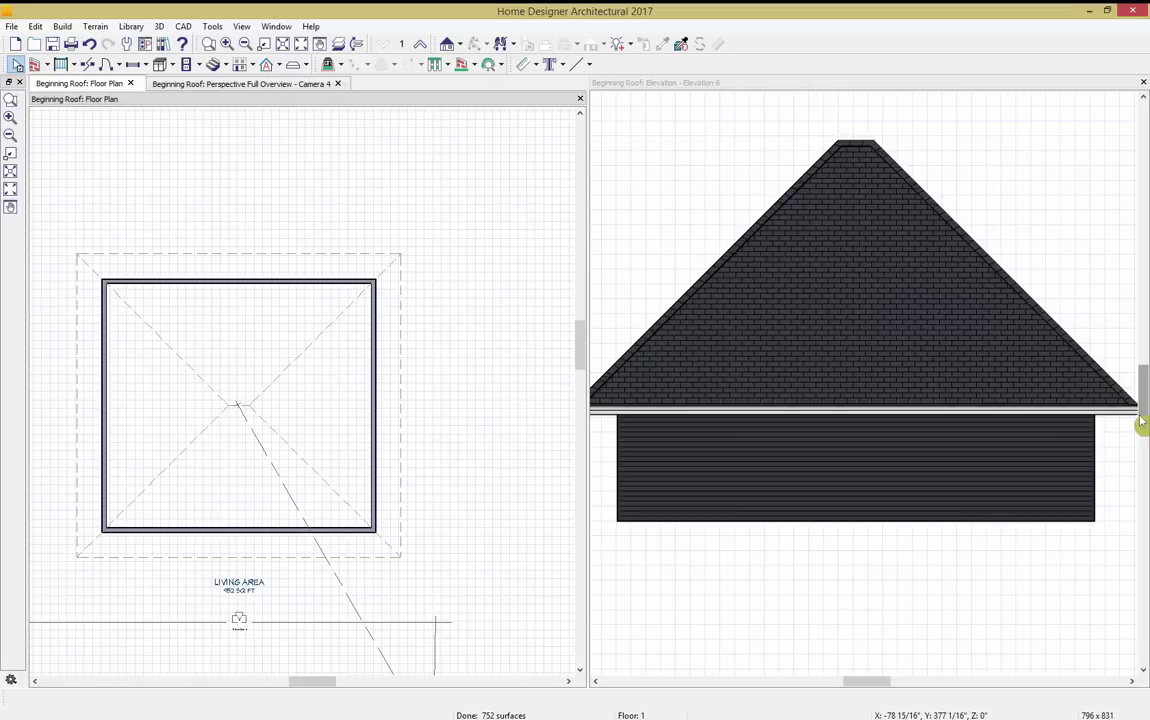
{"action": "scroll", "coordinate": [829, 275], "scroll_direction": "down", "scroll_amount": 1}
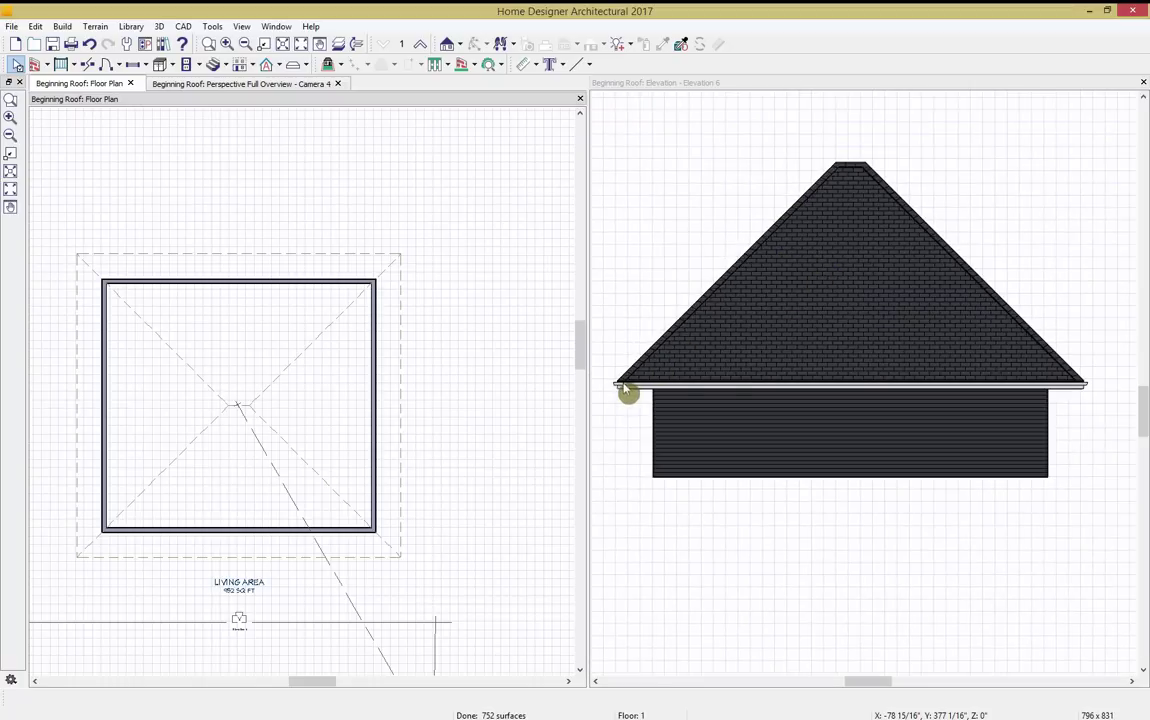
Render the elevation view with the Glass House technique and frame the left eave closely.
{"action": "left_click", "coordinate": [670, 84]}
{"action": "left_click", "coordinate": [606, 45]}
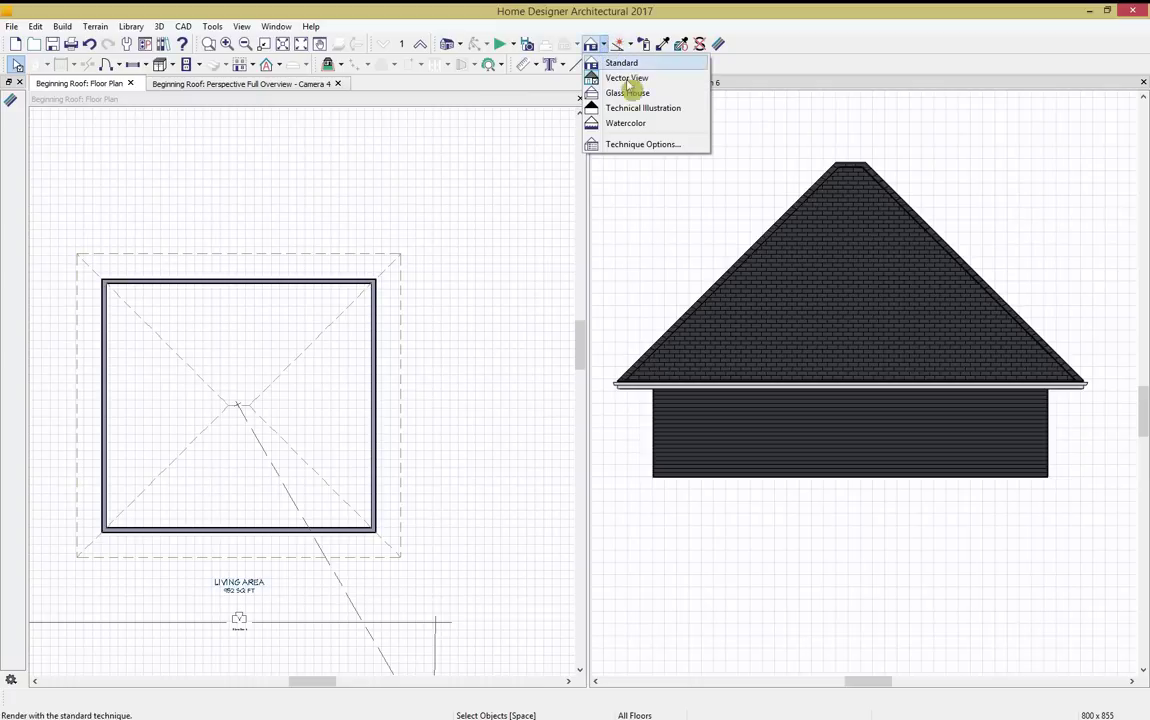
{"action": "left_click", "coordinate": [638, 101]}
{"action": "scroll", "coordinate": [688, 398], "scroll_direction": "up", "scroll_amount": 3}
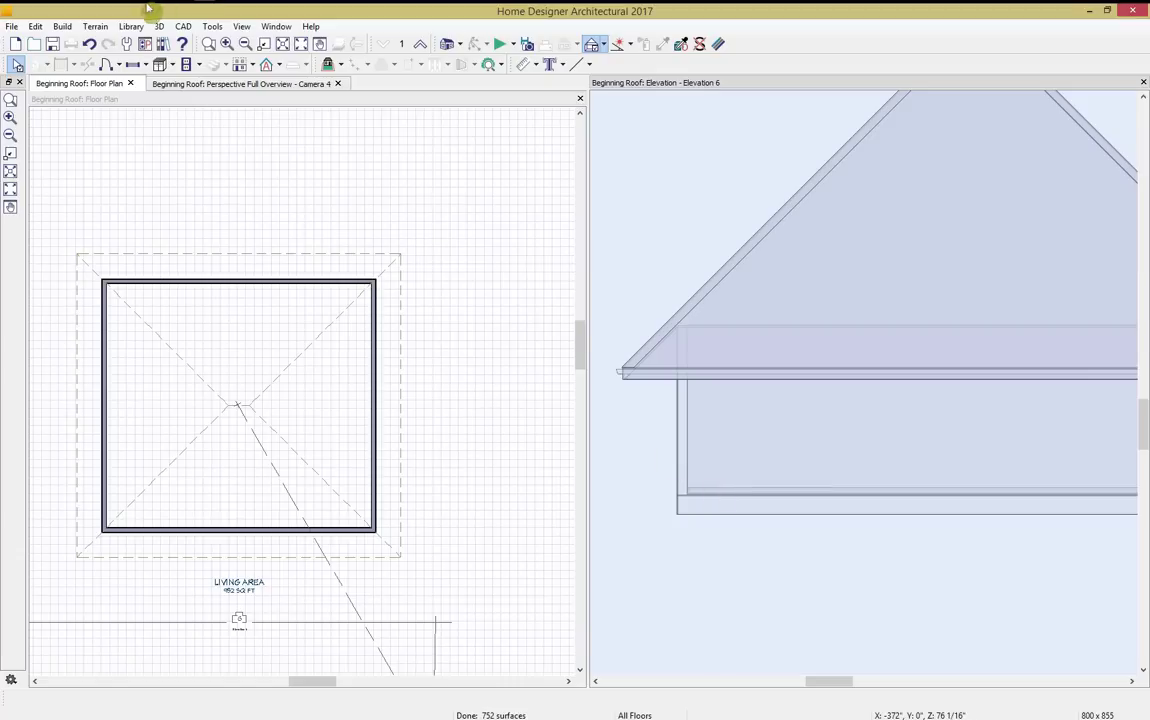
Set the roof pitch to 8 in 12 and the eave overhang to 18" in the Build Roof settings.
{"action": "left_click", "coordinate": [272, 68]}
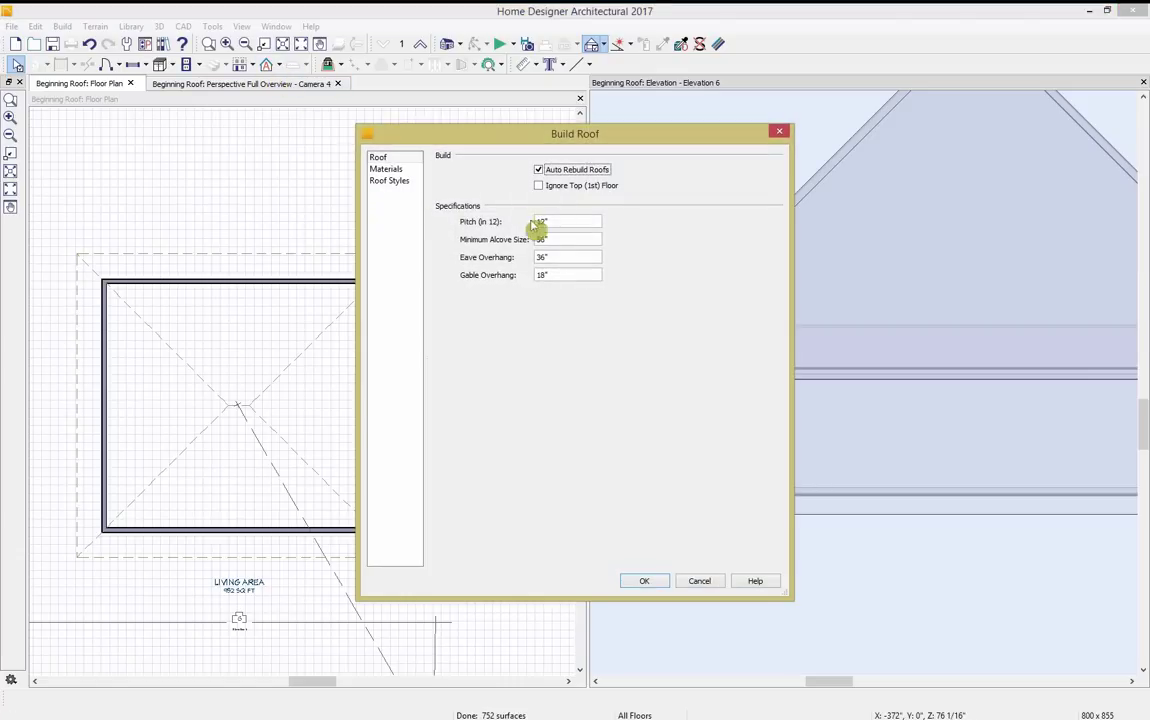
{"action": "type", "text": "8"}
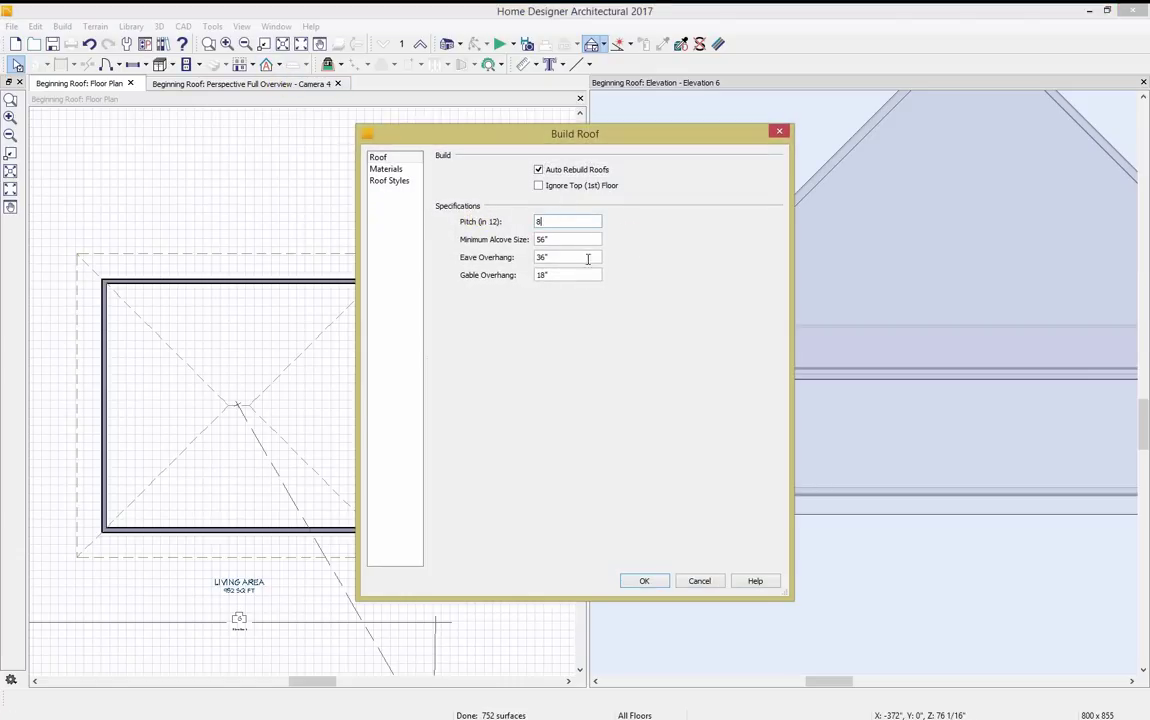
{"action": "double_click", "coordinate": [588, 257]}
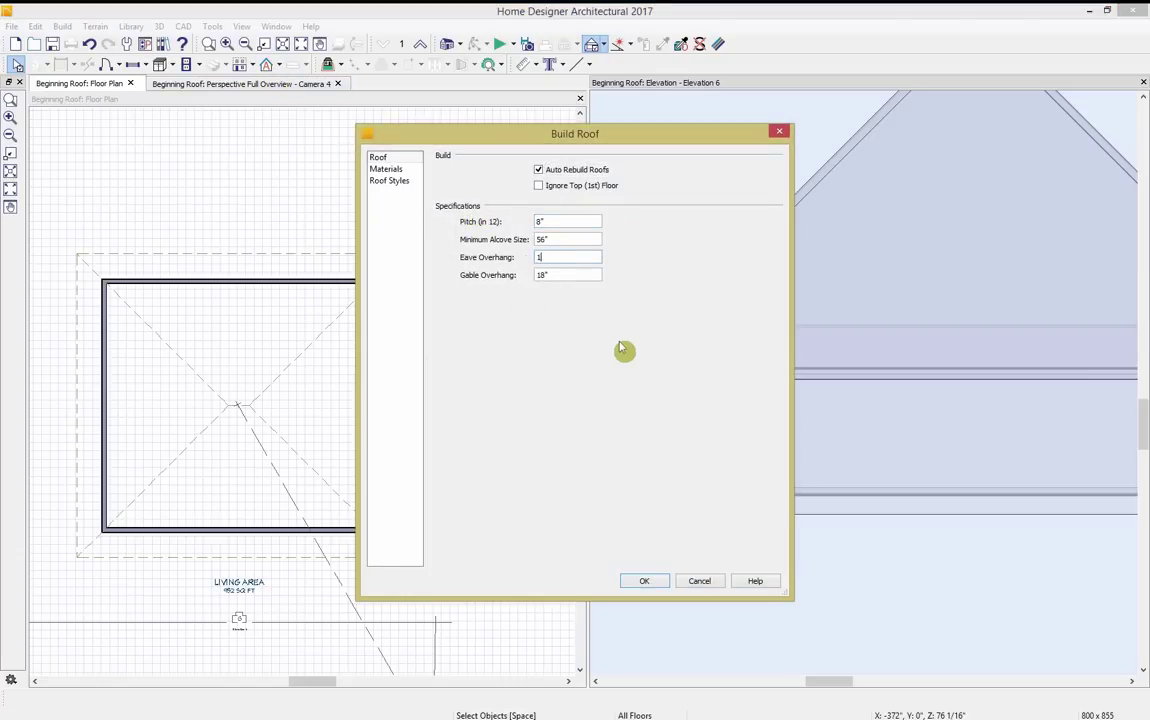
{"action": "type", "text": "18"}
{"action": "left_click", "coordinate": [648, 580]}
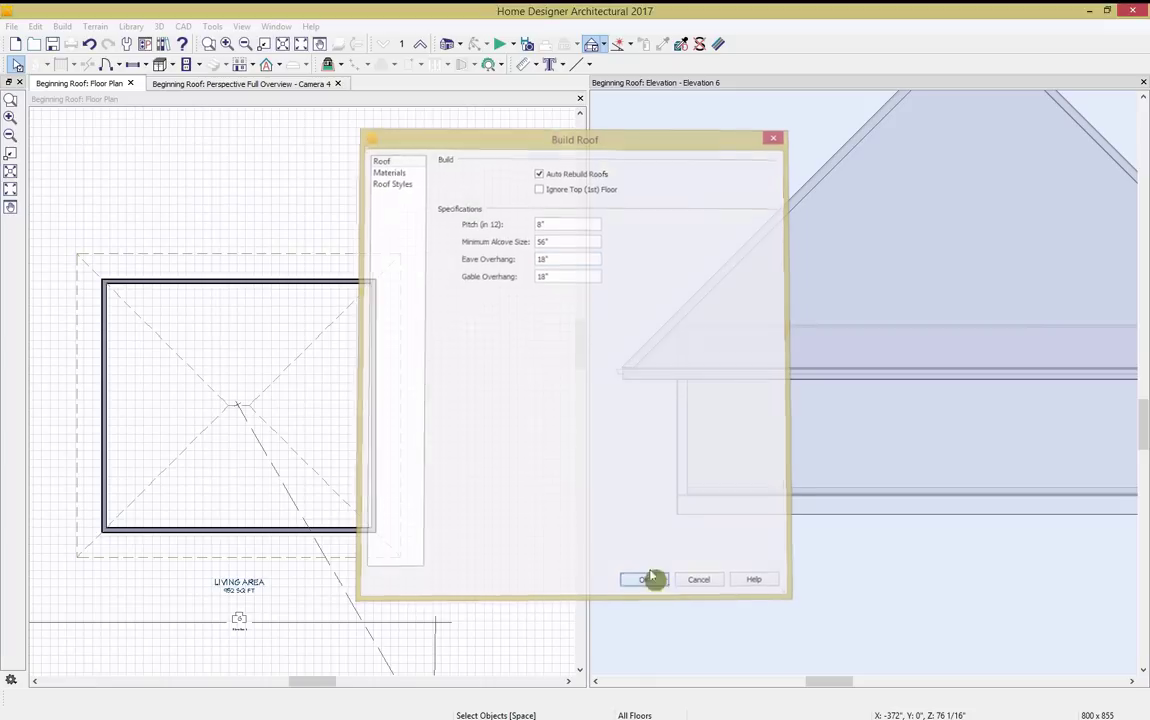
{"action": "middle_click_drag", "start_coordinate": [904, 374], "coordinate": [882, 403]}
{"action": "scroll", "coordinate": [857, 389], "scroll_direction": "down", "scroll_amount": 2}
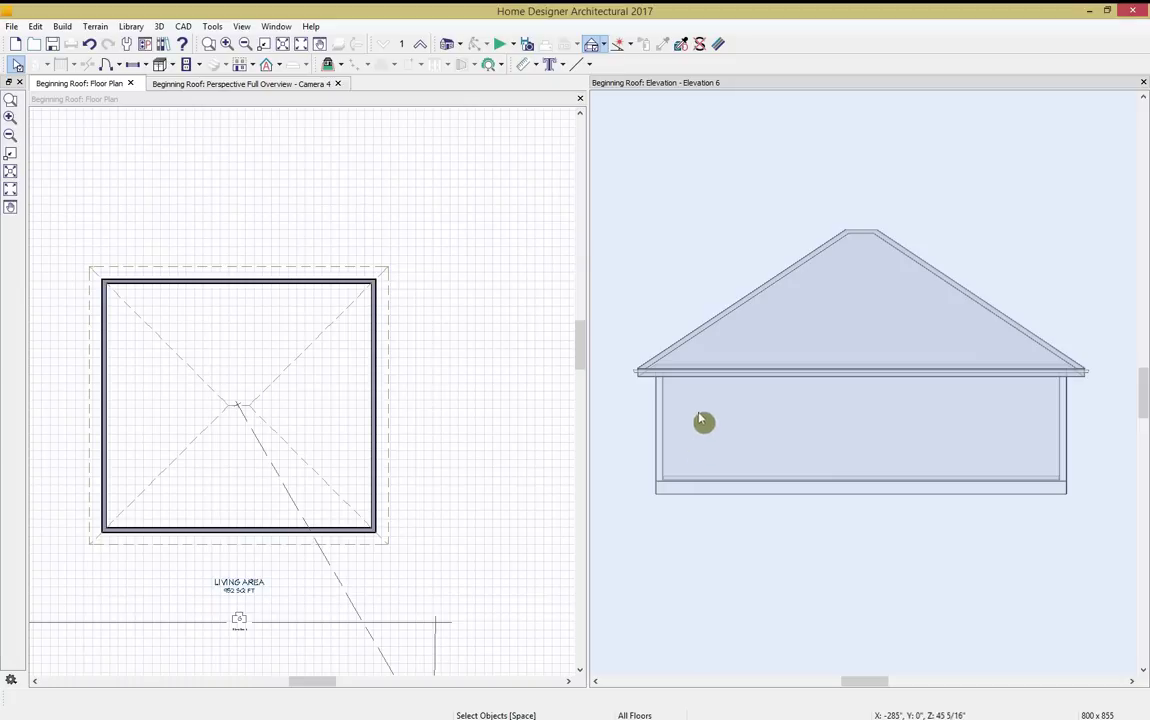
Set the house room's rough ceiling height to 140" in its structure settings.
{"action": "left_click", "coordinate": [327, 402]}
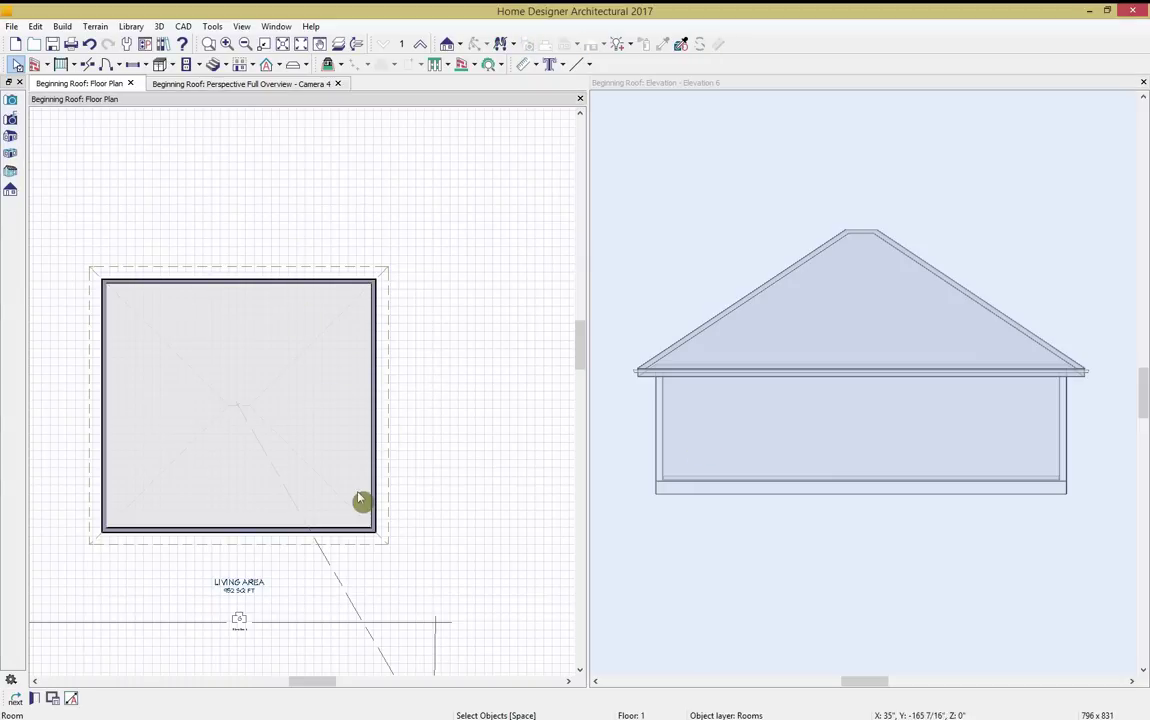
{"action": "left_click", "coordinate": [36, 700]}
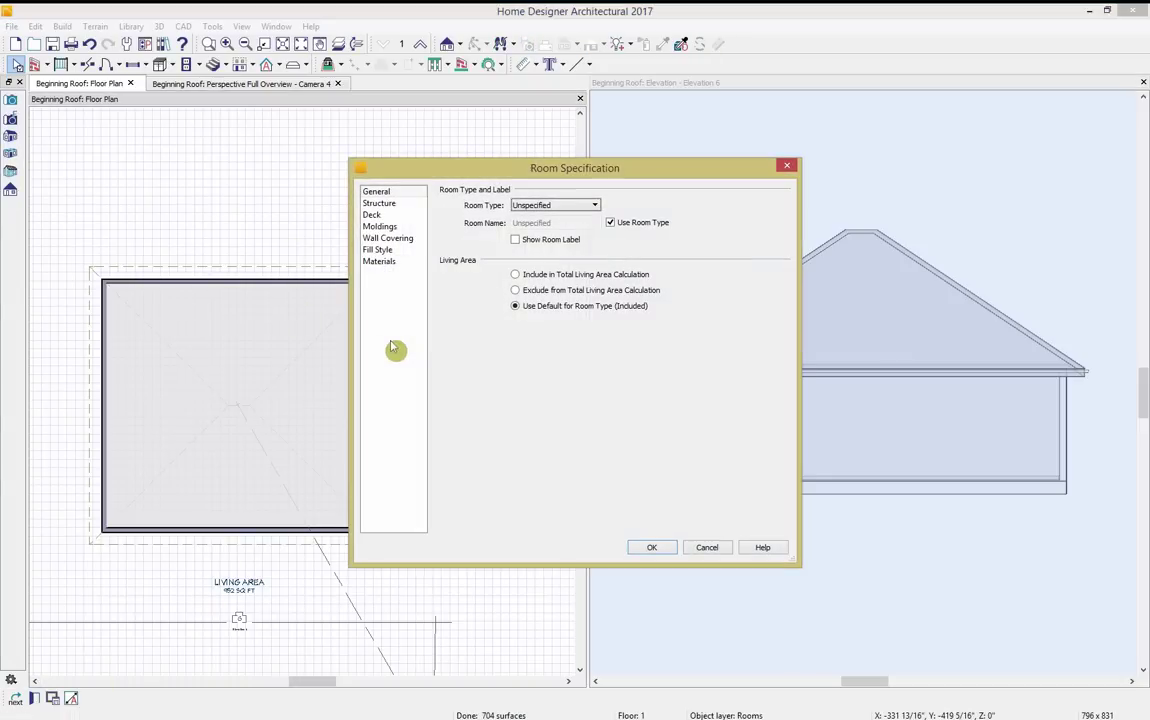
{"action": "left_click", "coordinate": [379, 203]}
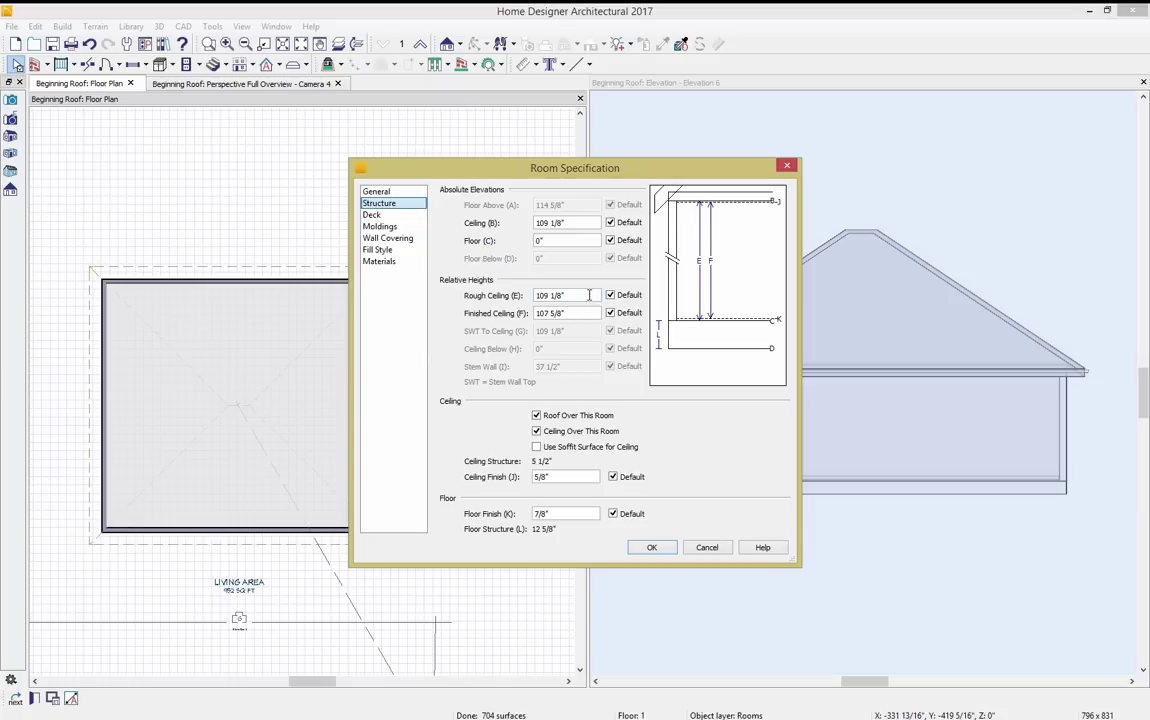
{"action": "left_click_drag", "start_coordinate": [597, 293], "coordinate": [493, 314]}
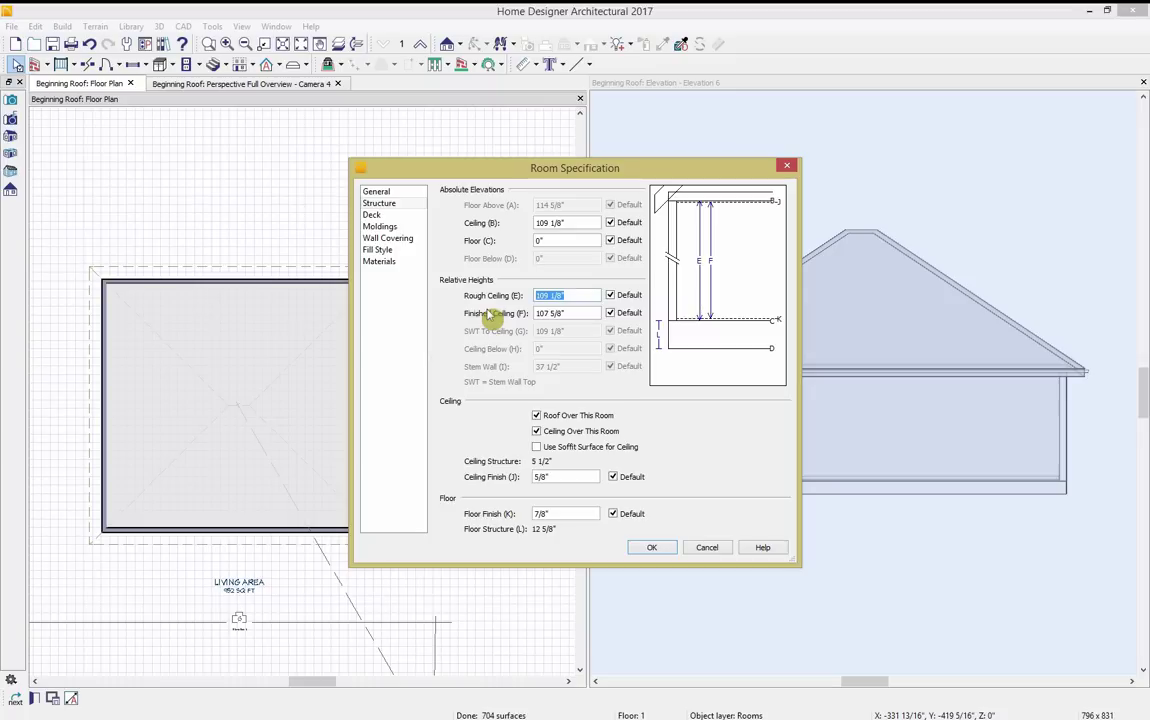
{"action": "type", "text": "140"}
{"action": "key", "text": "Tab"}
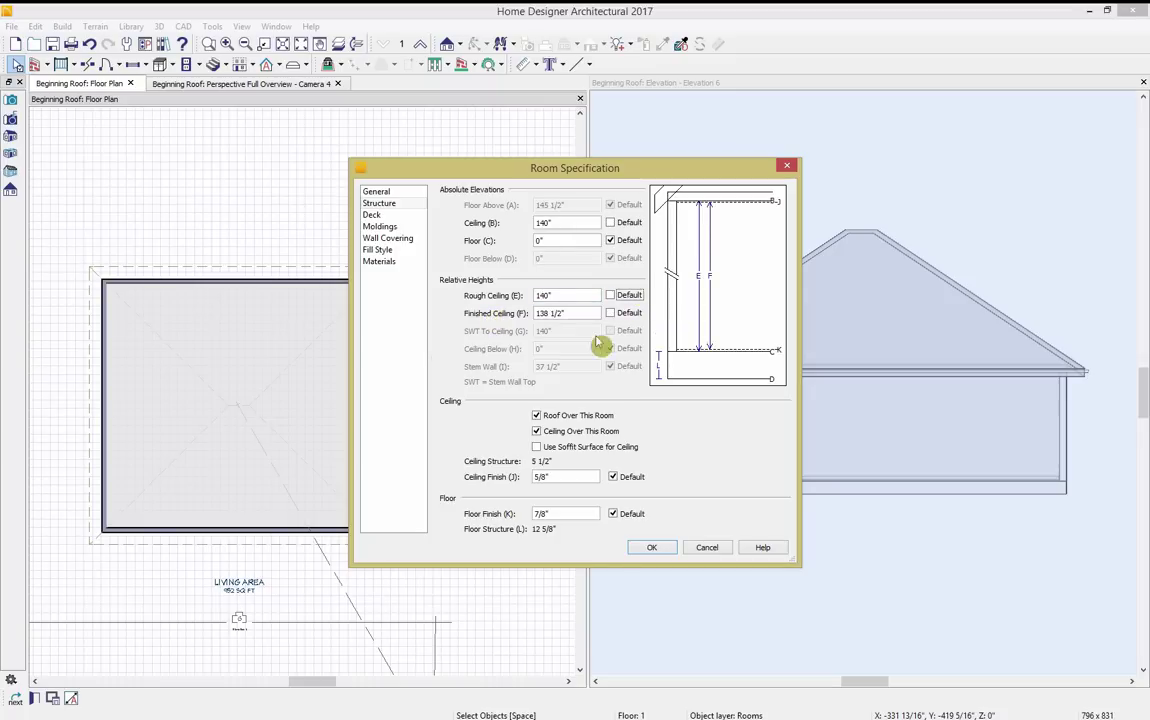
{"action": "left_click", "coordinate": [653, 548]}
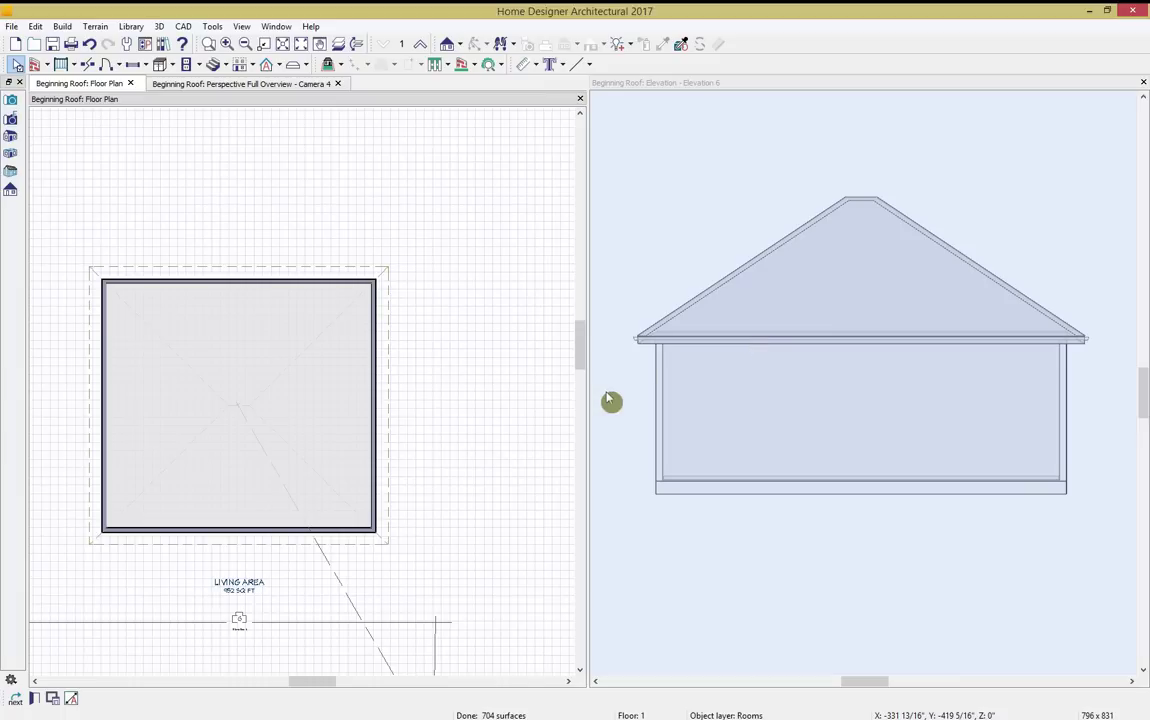
Set the house room's rough ceiling height to 60".
{"action": "double_click", "coordinate": [312, 414]}
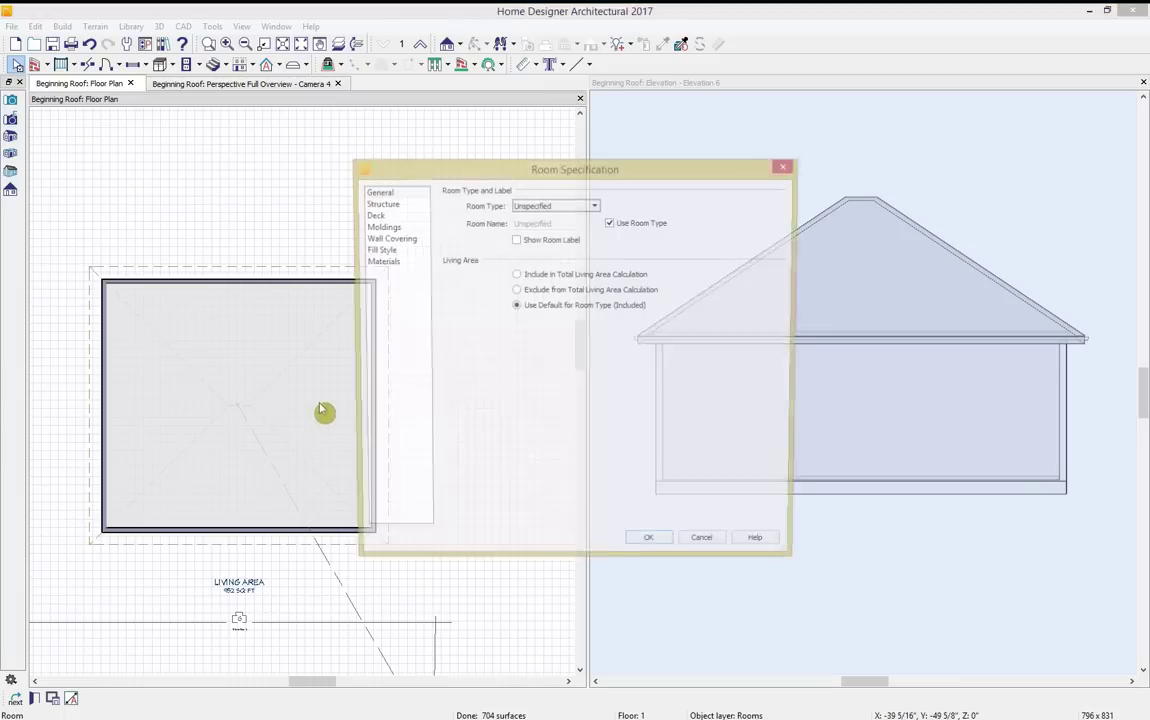
{"action": "left_click", "coordinate": [379, 203]}
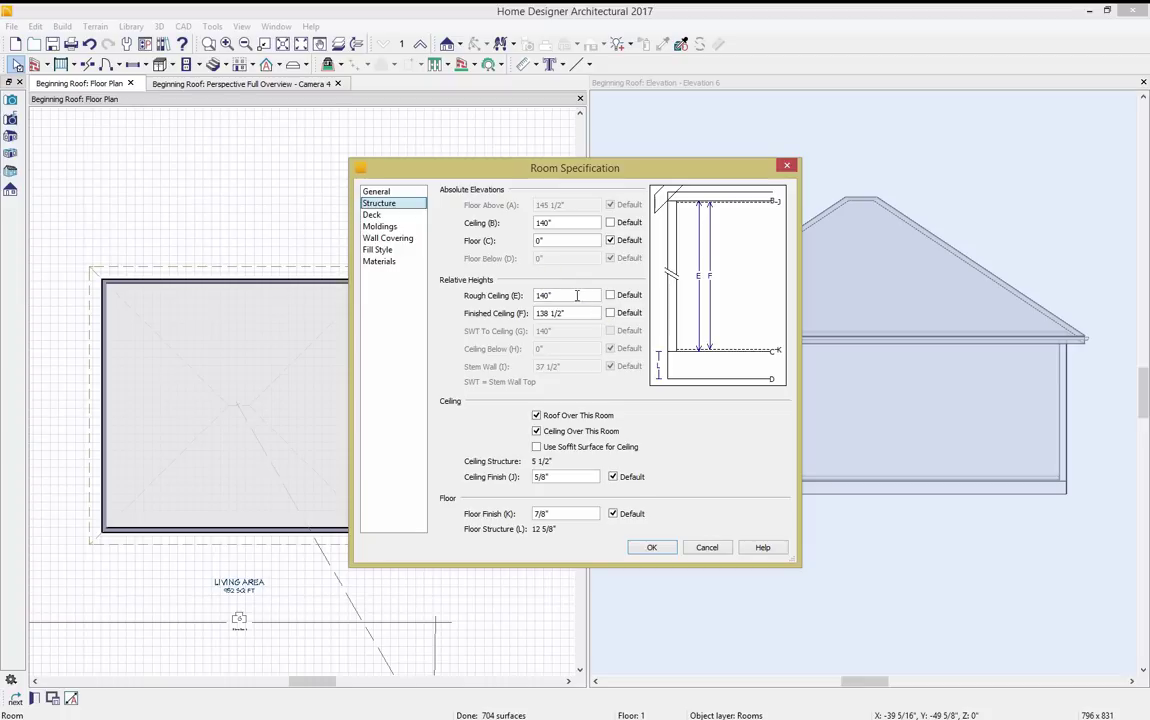
{"action": "type", "text": "60"}
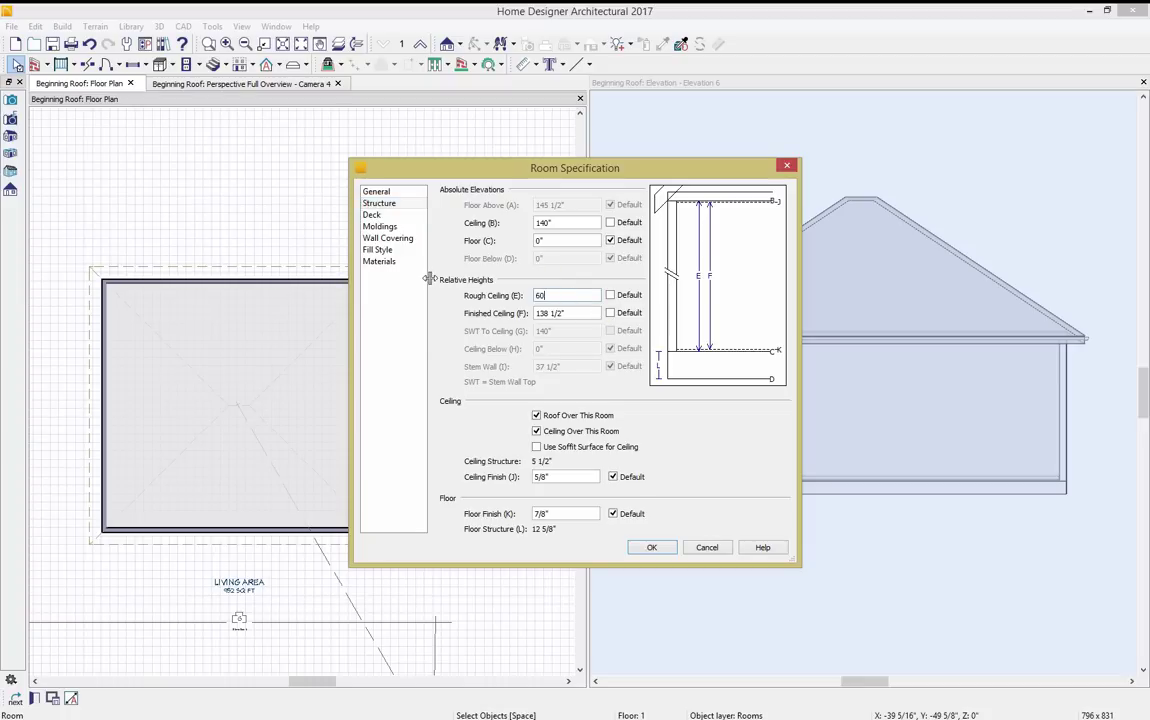
{"action": "left_click", "coordinate": [655, 547]}
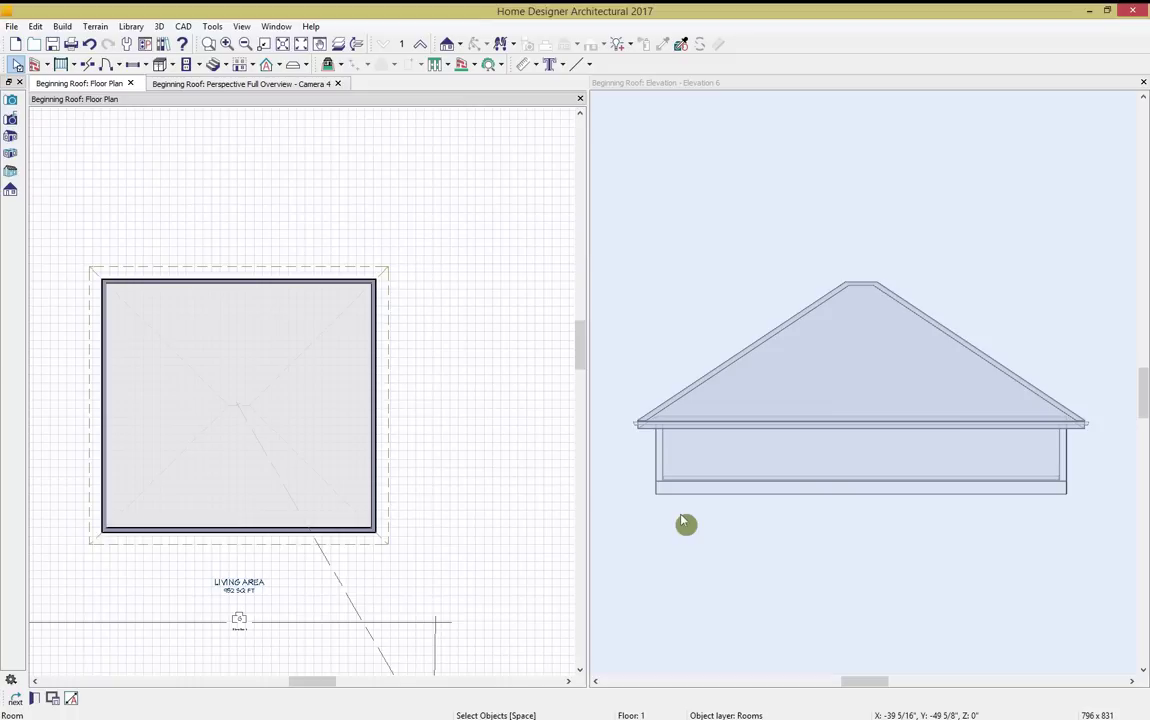
Set the house room's rough ceiling height to 109 1/2" in its structure settings.
{"action": "left_click", "coordinate": [34, 698]}
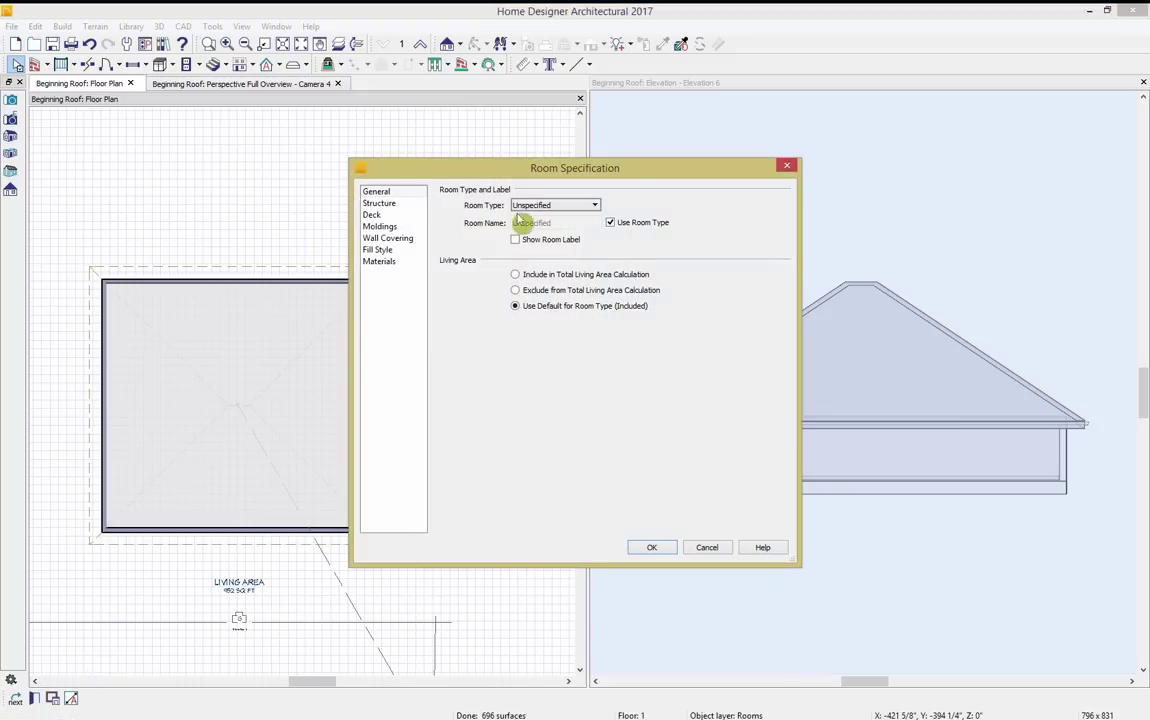
{"action": "left_click", "coordinate": [379, 203]}
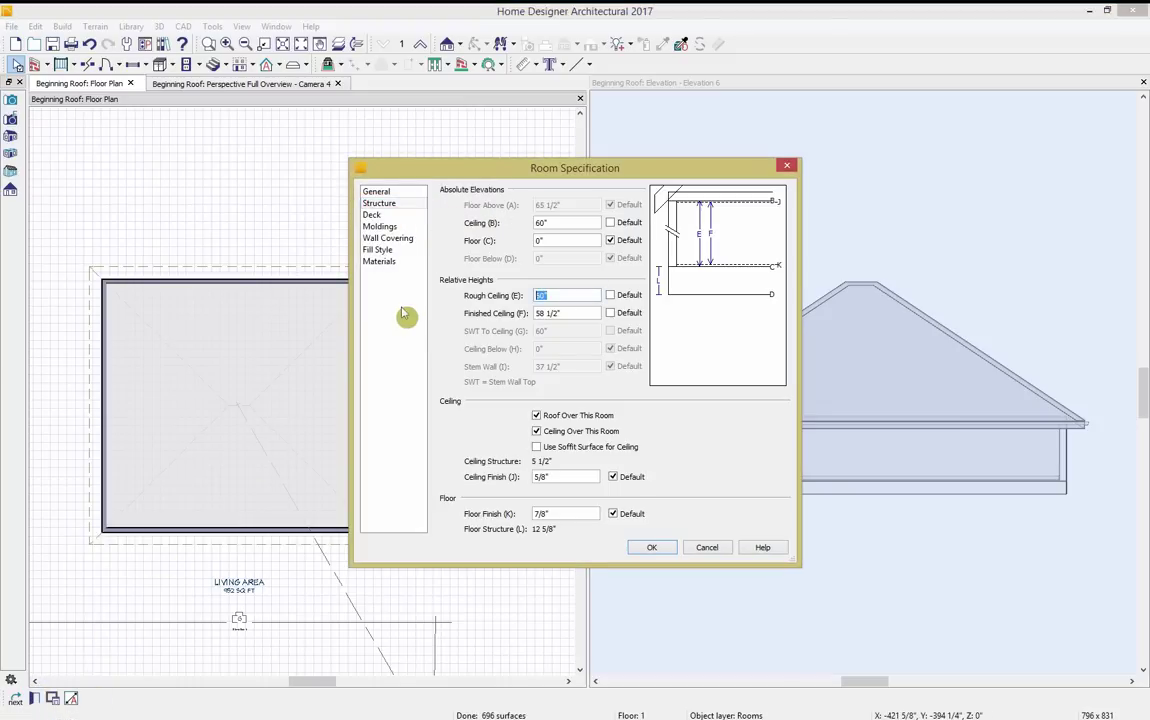
{"action": "type", "text": "1"}
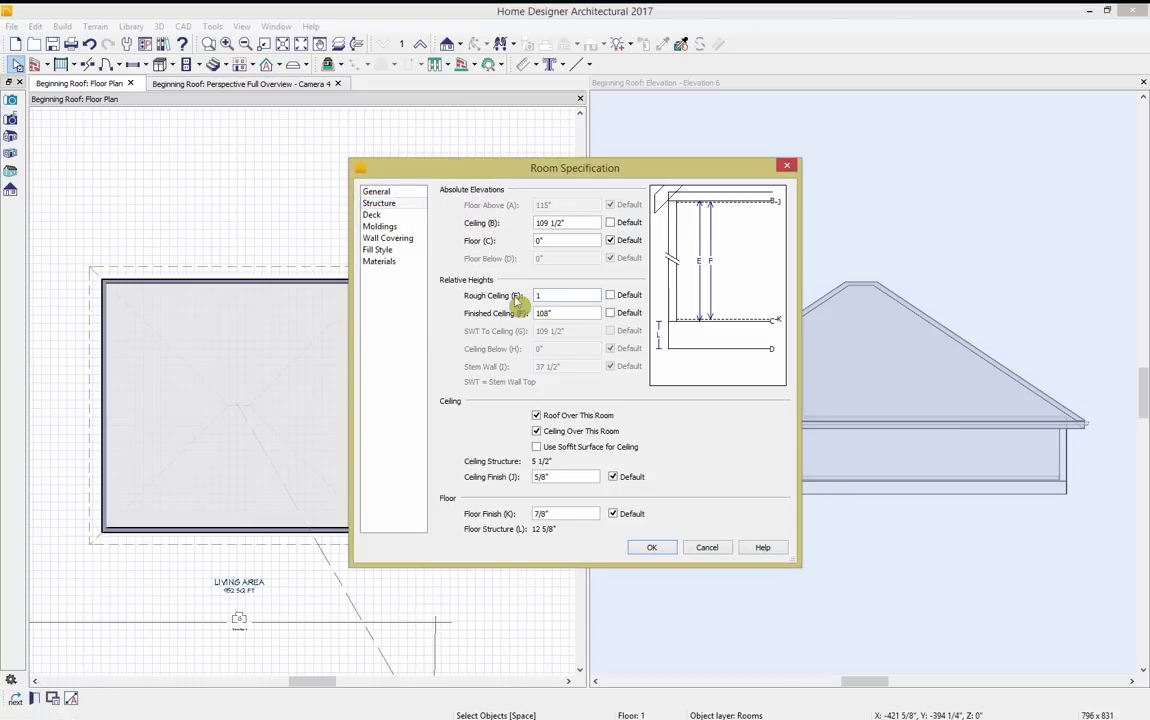
{"action": "type", "text": "09.2"}
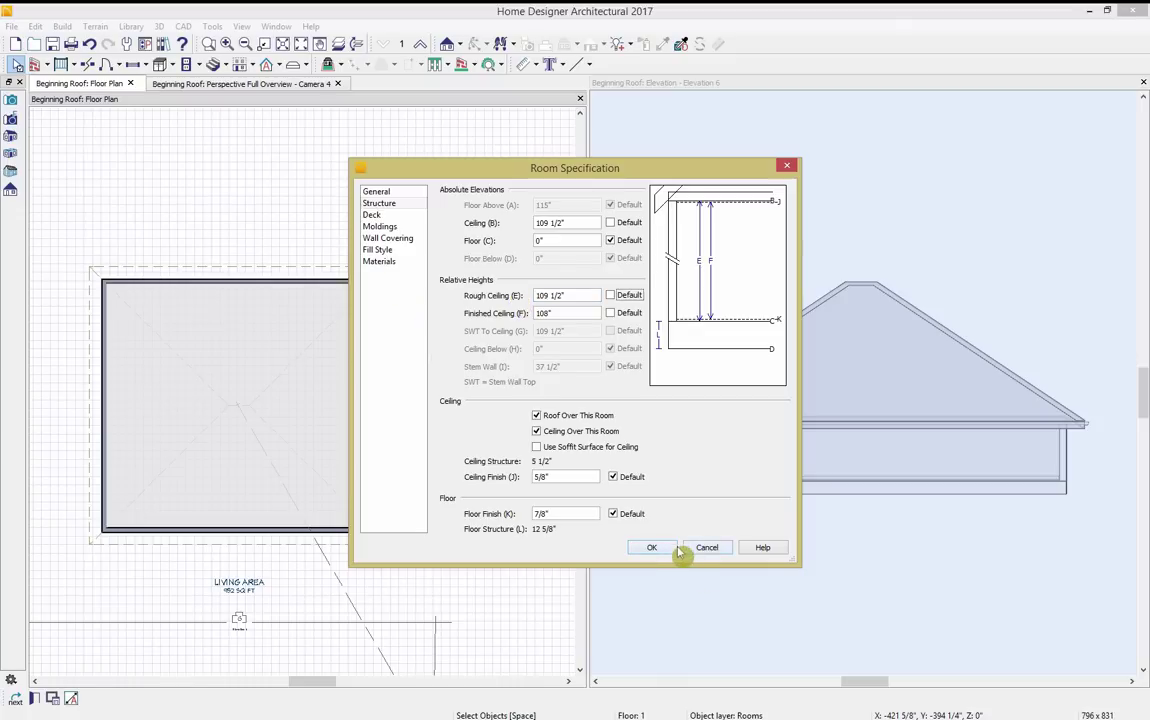
{"action": "left_click", "coordinate": [668, 548]}
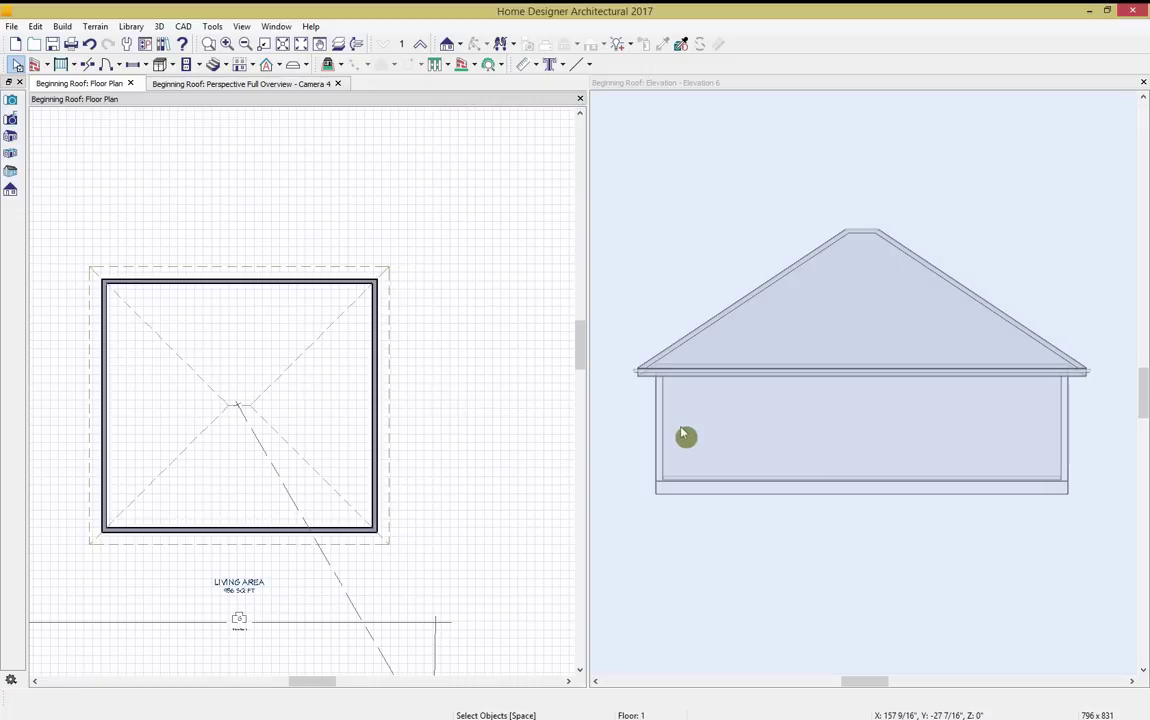
Set the roof pitch to 12 in 12 in the Build Roof settings.
{"action": "scroll", "coordinate": [290, 466], "scroll_direction": "up", "scroll_amount": 5}
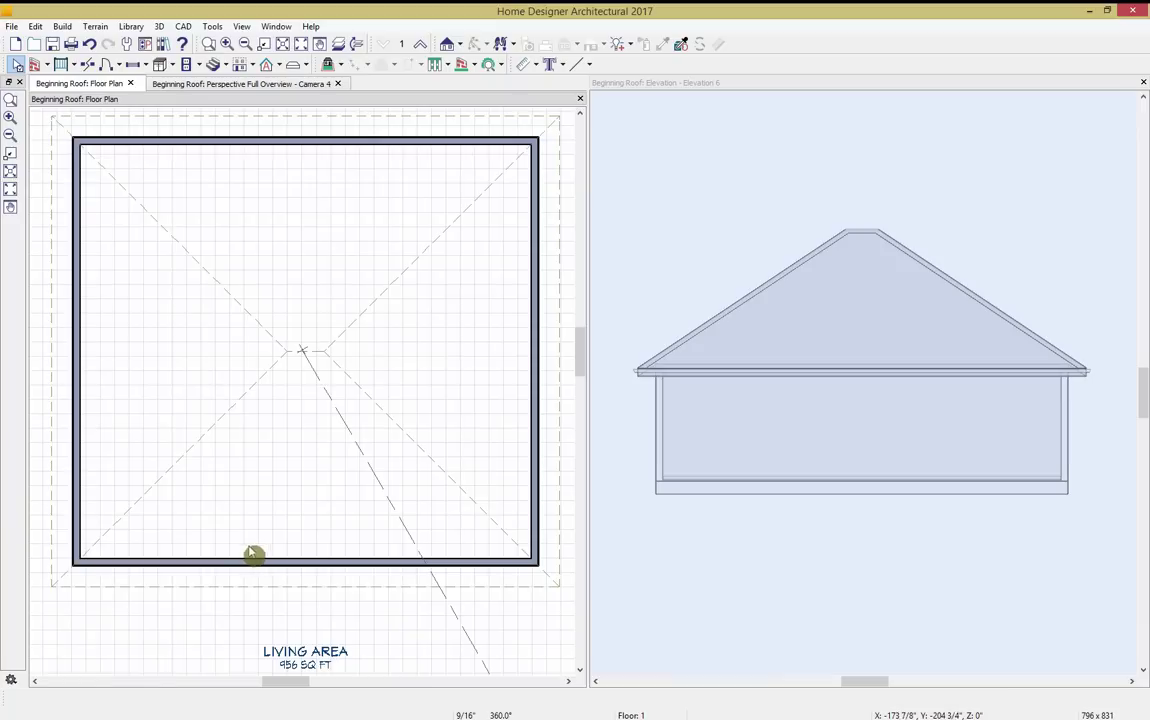
{"action": "scroll", "coordinate": [190, 566], "scroll_direction": "up", "scroll_amount": 3}
{"action": "scroll", "coordinate": [143, 567], "scroll_direction": "up", "scroll_amount": 1}
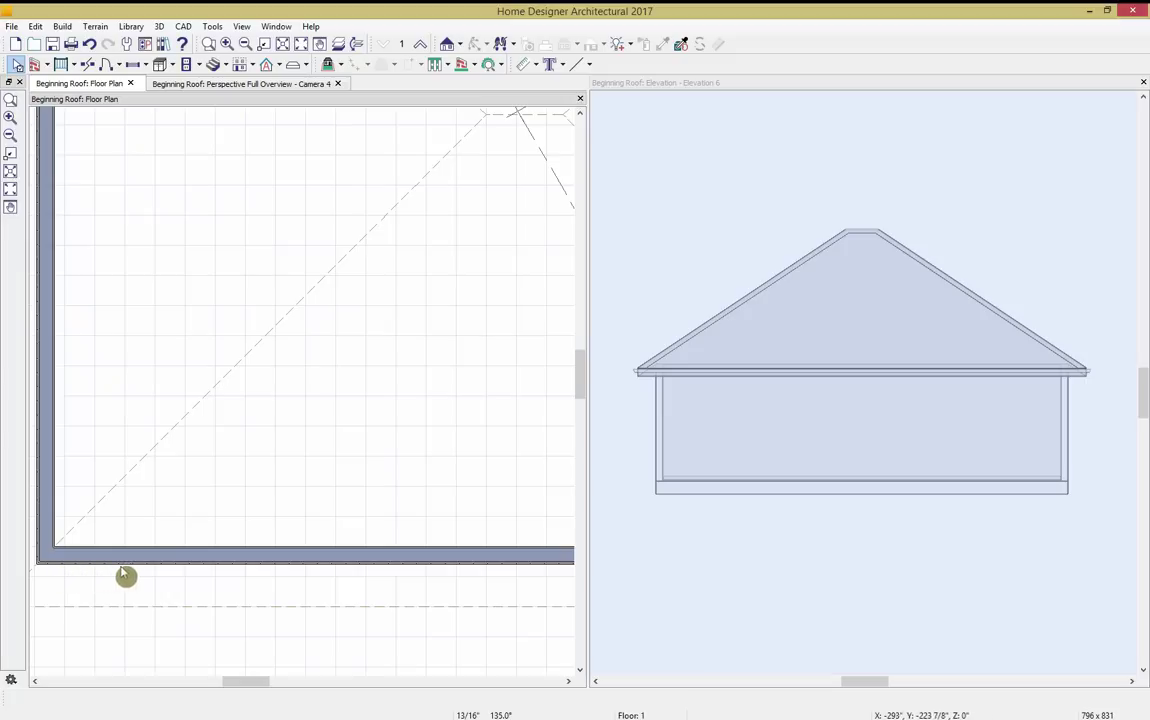
{"action": "scroll", "coordinate": [757, 437], "scroll_direction": "up", "scroll_amount": 8}
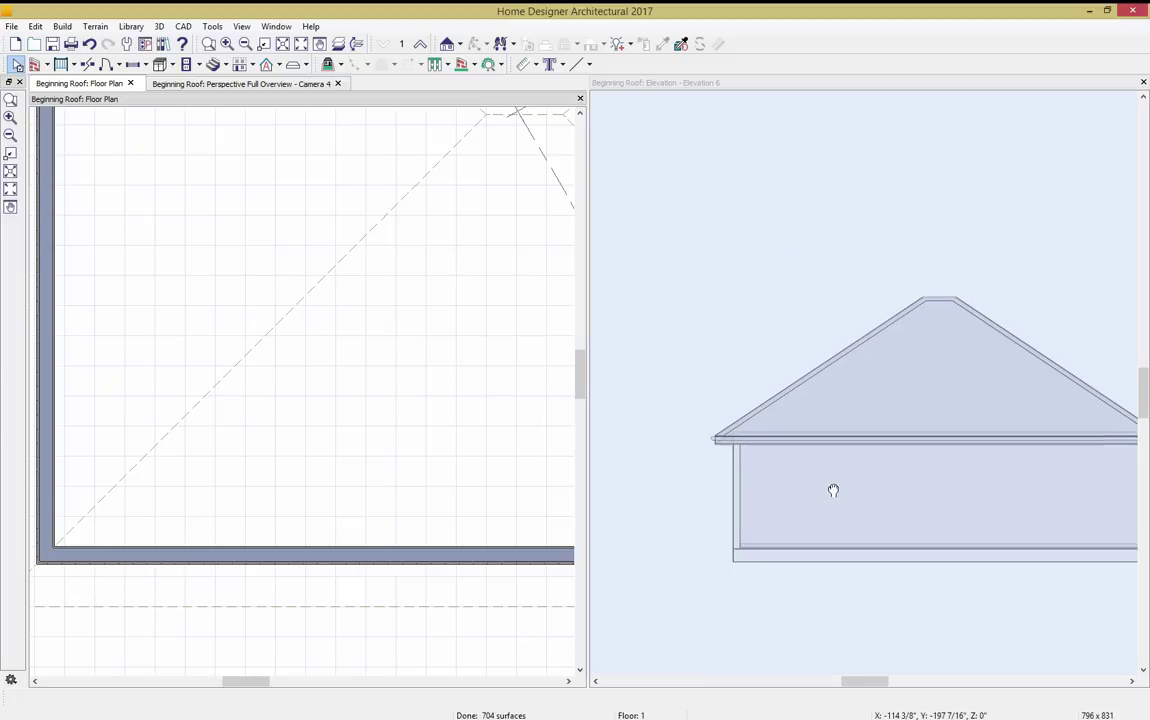
{"action": "scroll", "coordinate": [705, 447], "scroll_direction": "up", "scroll_amount": 4}
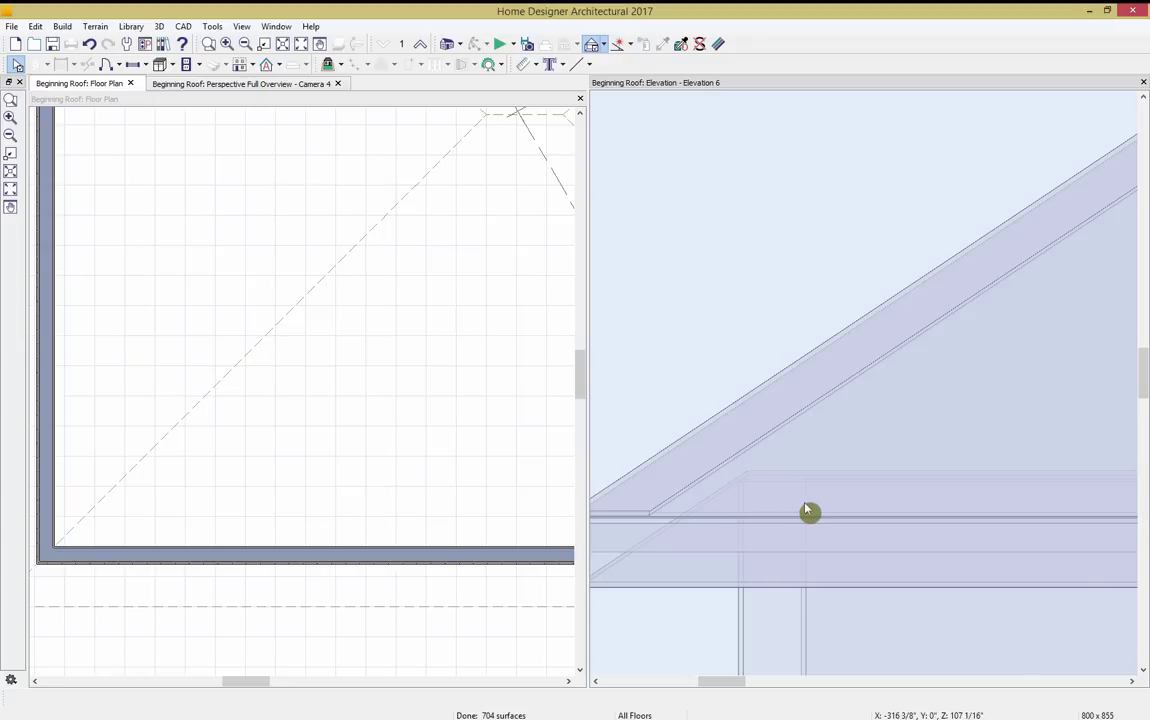
{"action": "left_click", "coordinate": [280, 66]}
{"action": "left_click", "coordinate": [314, 85]}
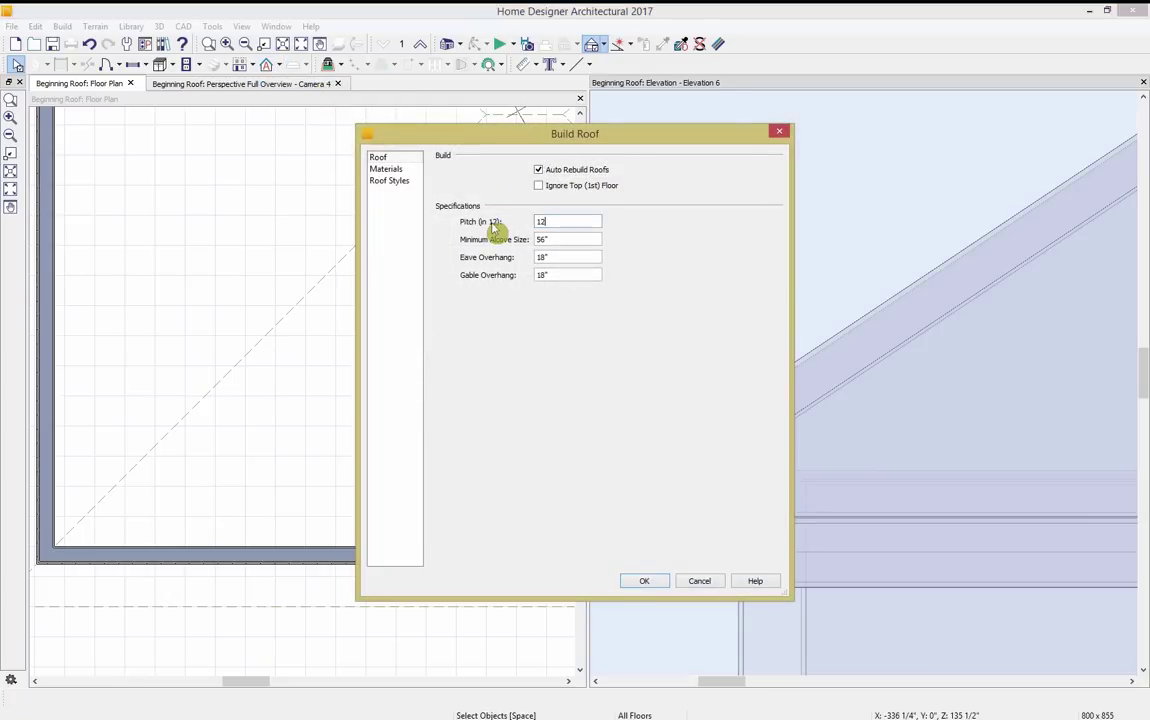
{"action": "left_click_drag", "start_coordinate": [632, 138], "coordinate": [334, 145]}
{"action": "left_click", "coordinate": [352, 589]}
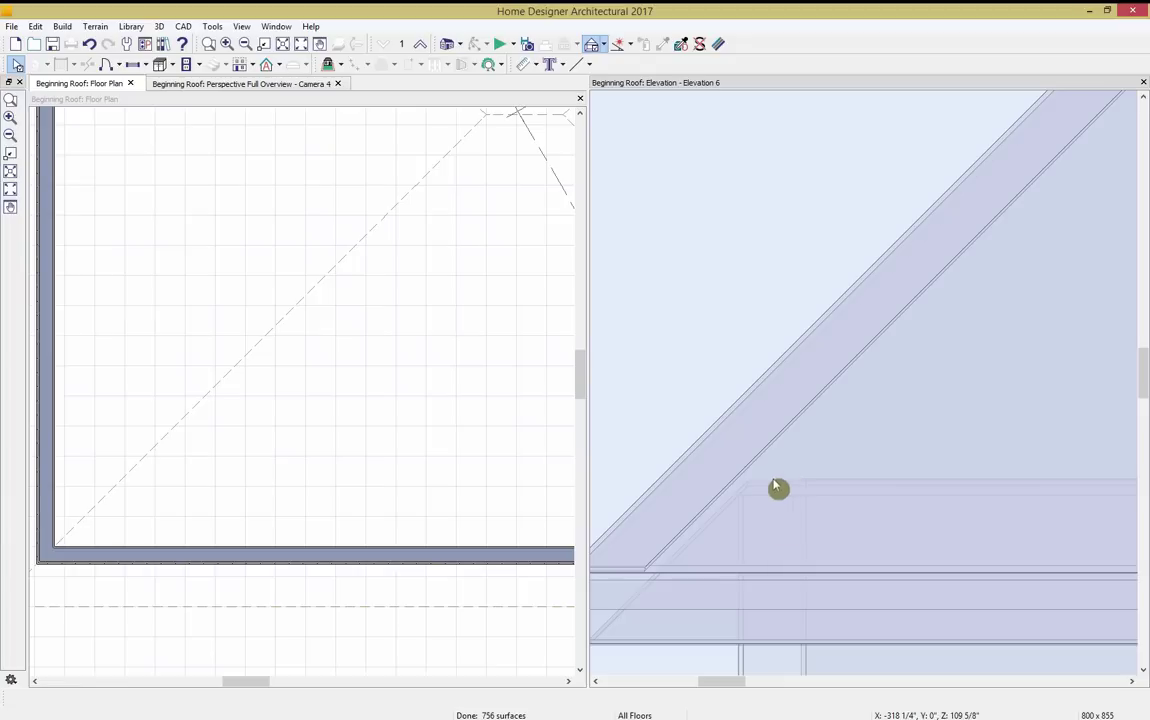
{"action": "left_click", "coordinate": [278, 64]}
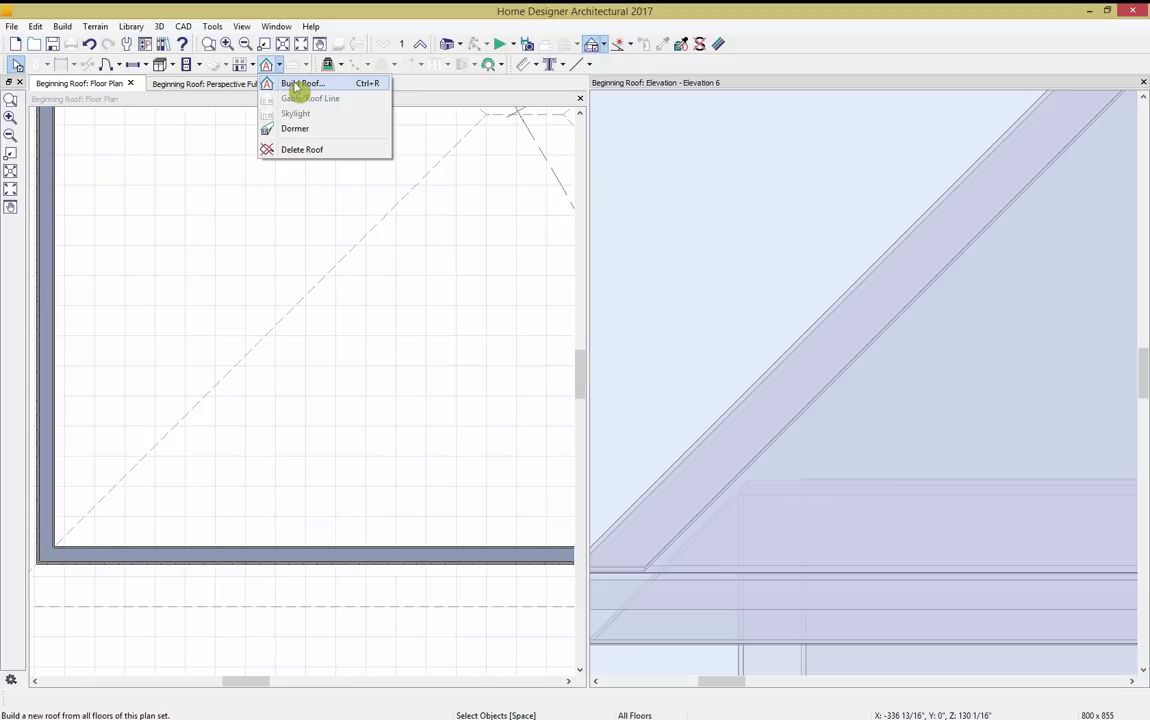
{"action": "left_click", "coordinate": [672, 380]}
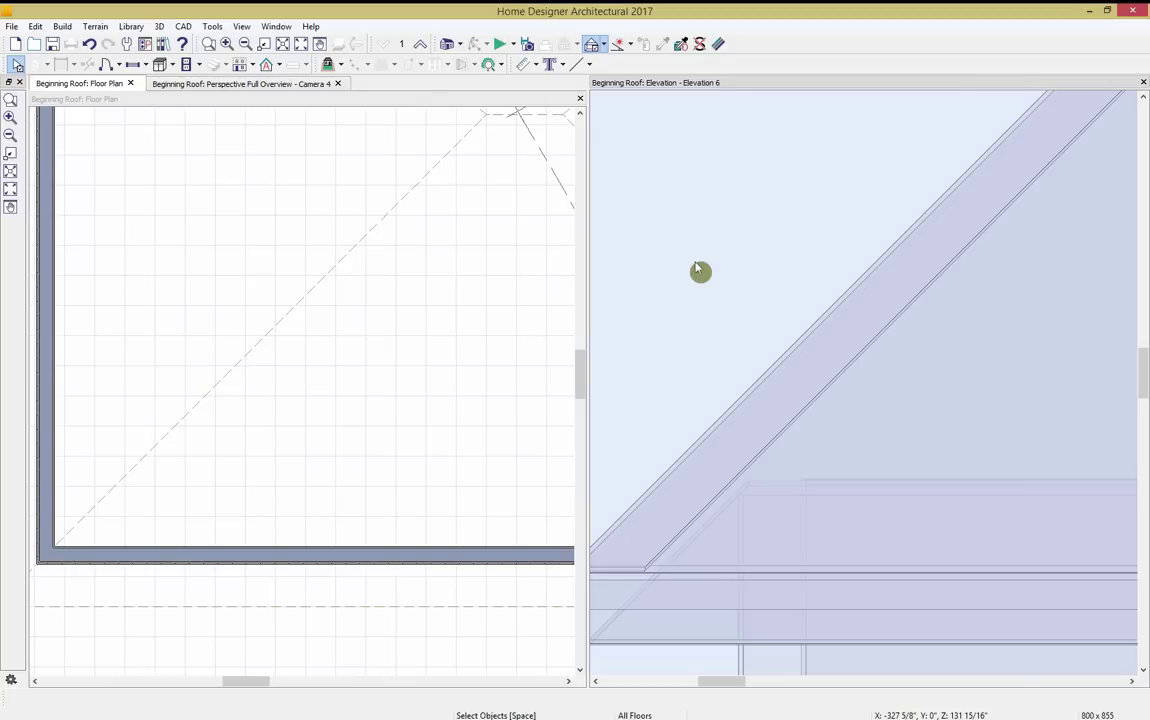
Close the elevation view and arrange the floor plan and the perspective full overview side by side.
{"action": "left_click", "coordinate": [1142, 83]}
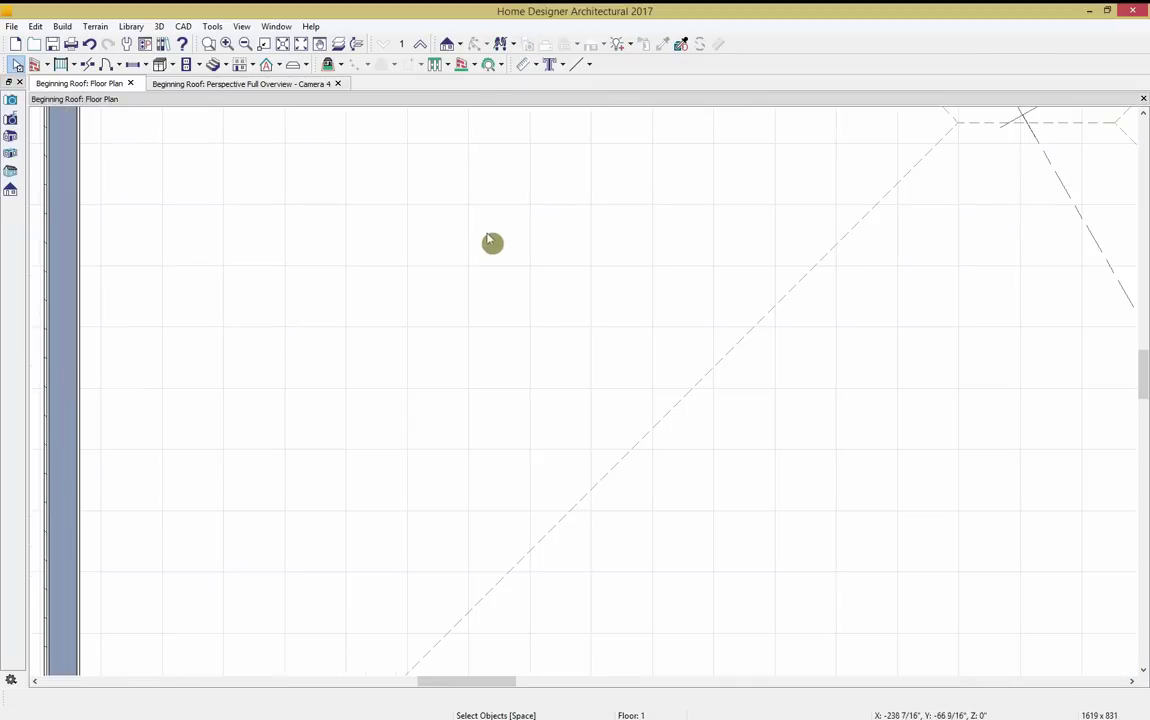
{"action": "scroll", "coordinate": [490, 242], "scroll_direction": "down", "scroll_amount": 4}
{"action": "left_click_drag", "start_coordinate": [300, 84], "coordinate": [672, 190]}
{"action": "middle_click_drag", "start_coordinate": [413, 195], "coordinate": [419, 360]}
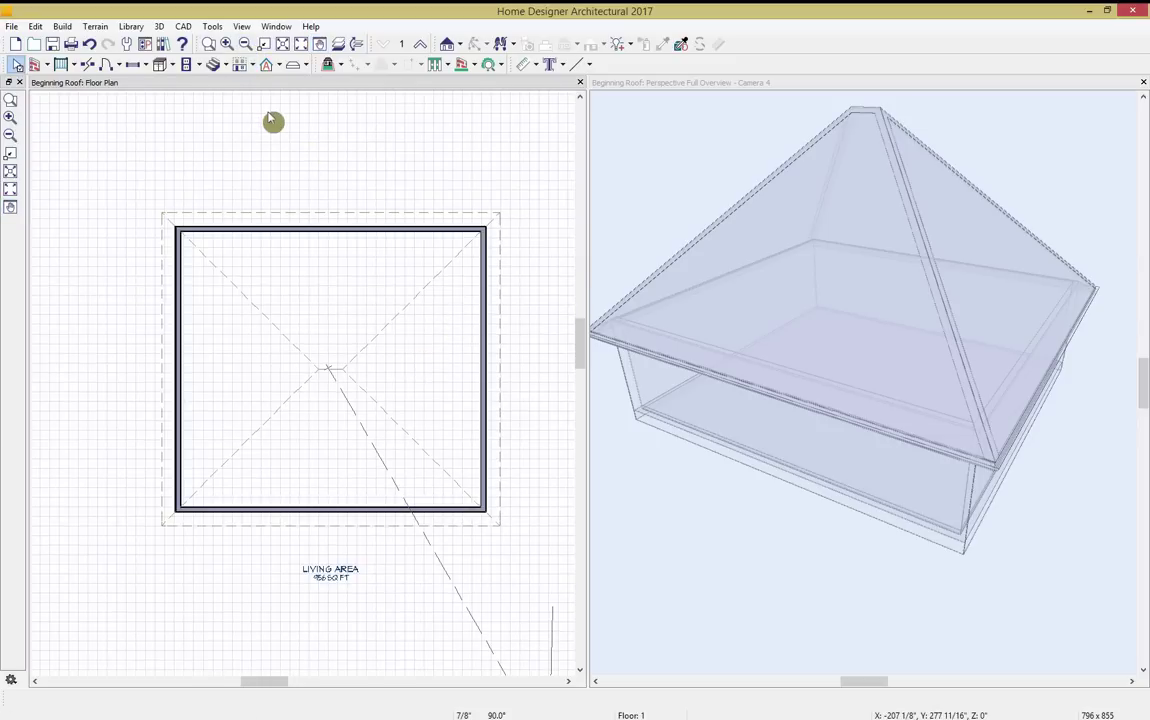
{"action": "left_click", "coordinate": [277, 27]}
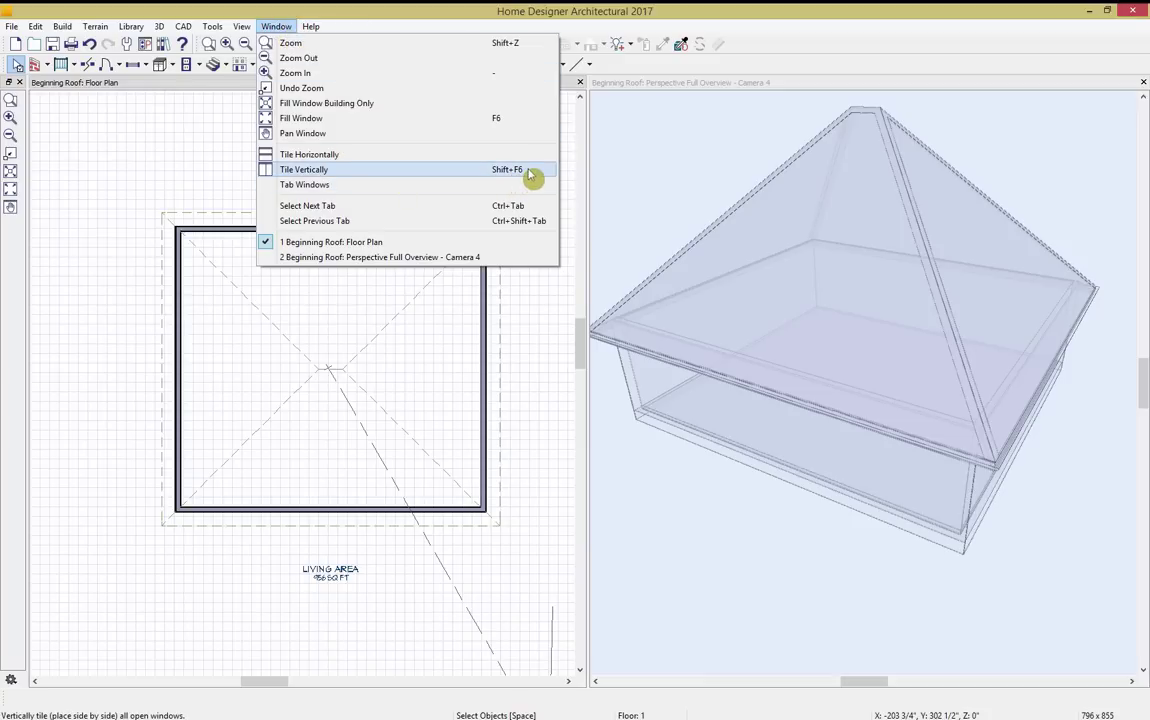
{"action": "left_click_drag", "start_coordinate": [679, 85], "coordinate": [895, 120]}
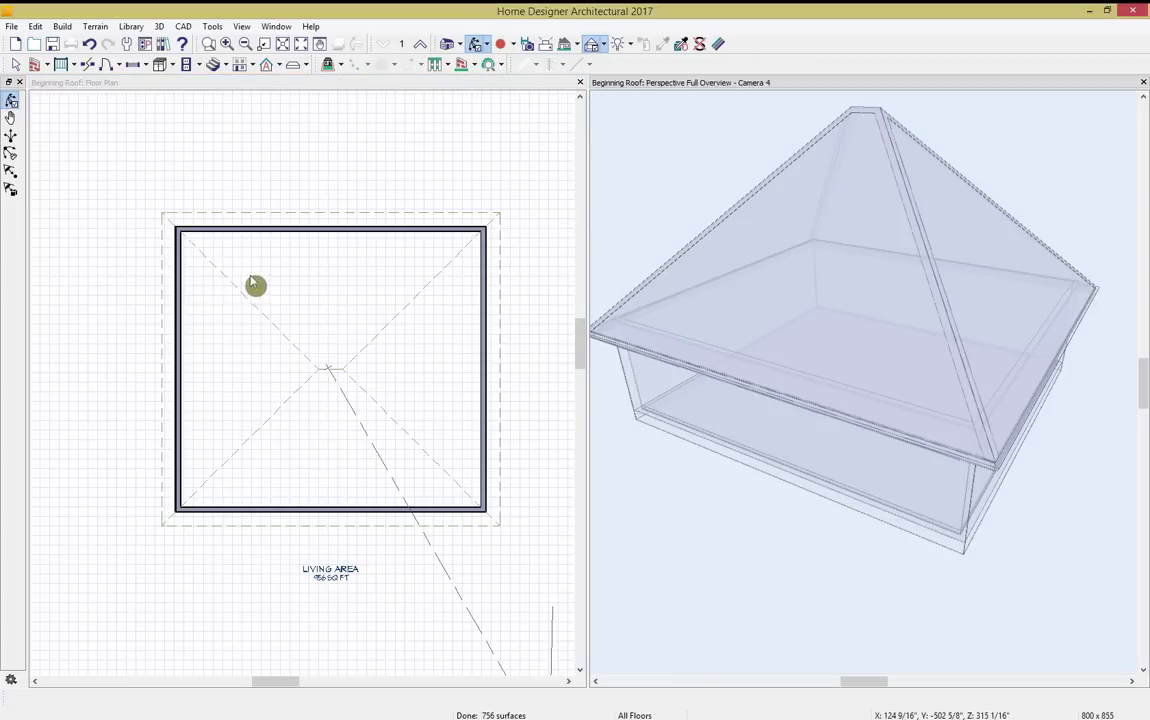
{"action": "middle_click_drag", "start_coordinate": [254, 284], "coordinate": [213, 249]}
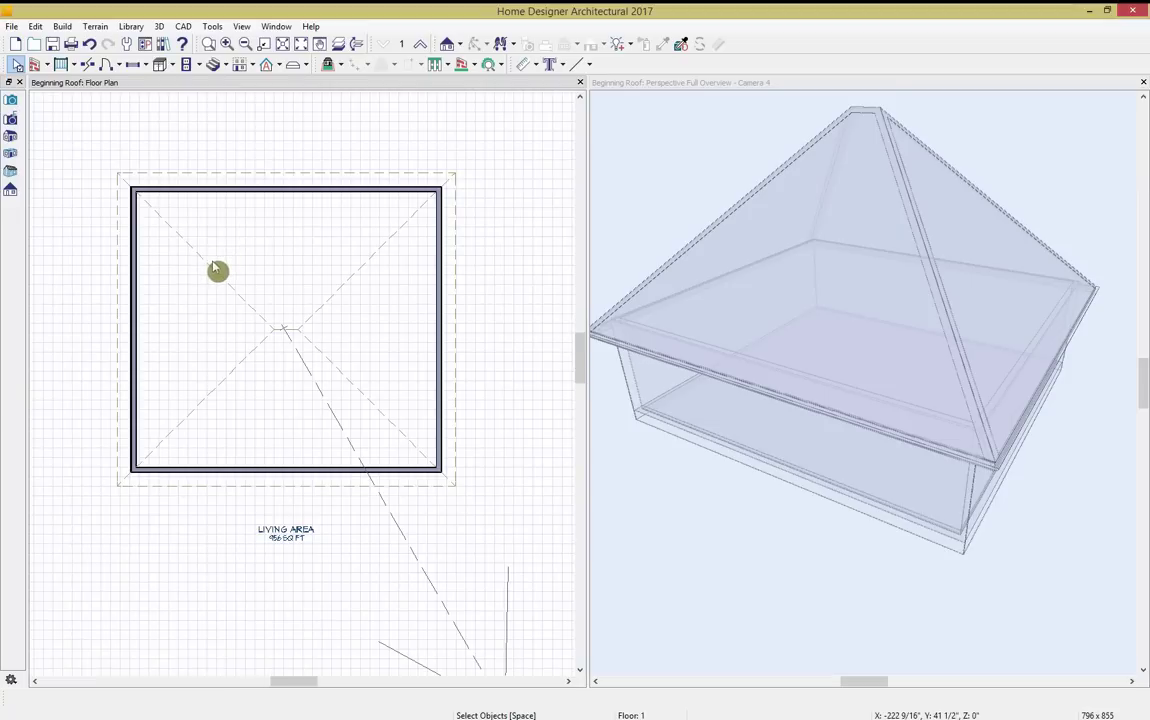
Set the roof pitch to 8 in 12 for the whole house.
{"action": "left_click", "coordinate": [266, 64]}
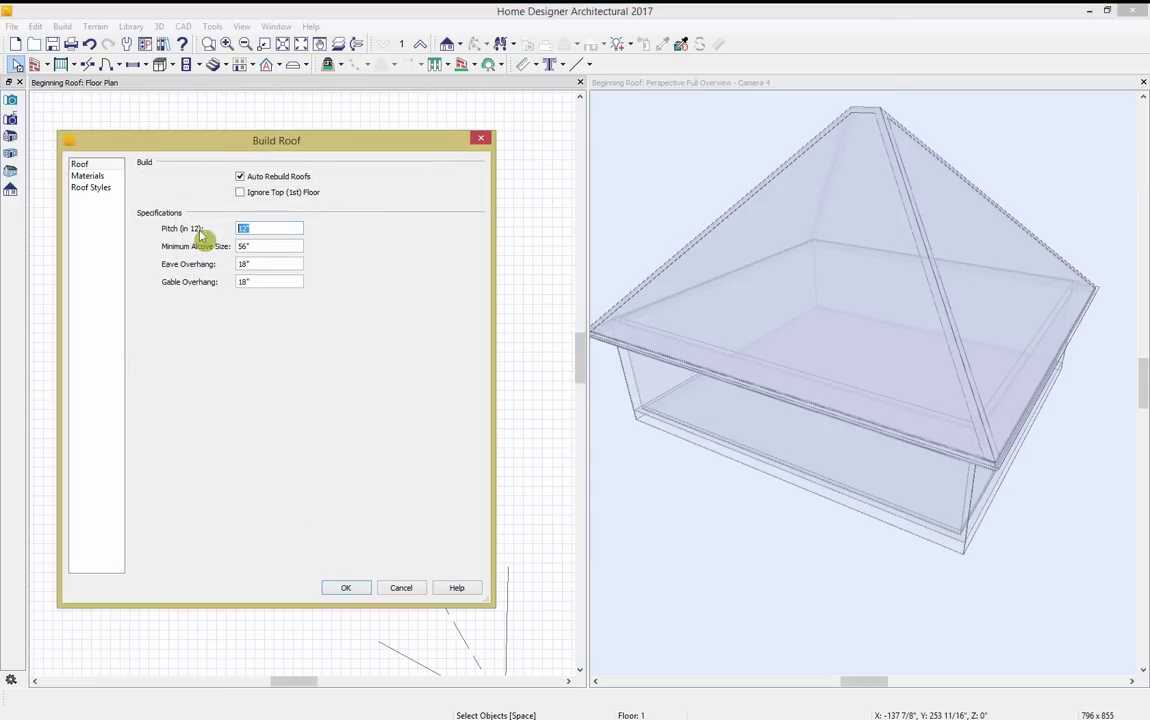
{"action": "type", "text": "8"}
{"action": "left_click", "coordinate": [360, 588]}
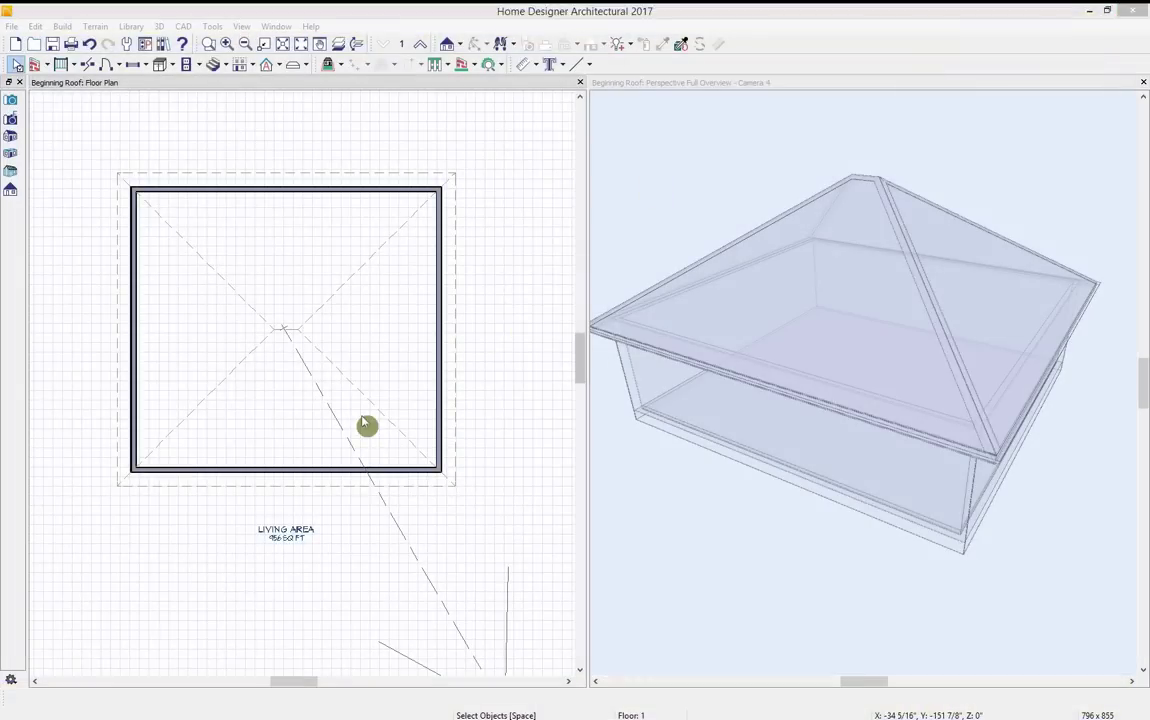
Move the upper horizontal wall inward in the floor plan so the side walls are about 22'-11" long.
{"action": "left_click", "coordinate": [441, 370]}
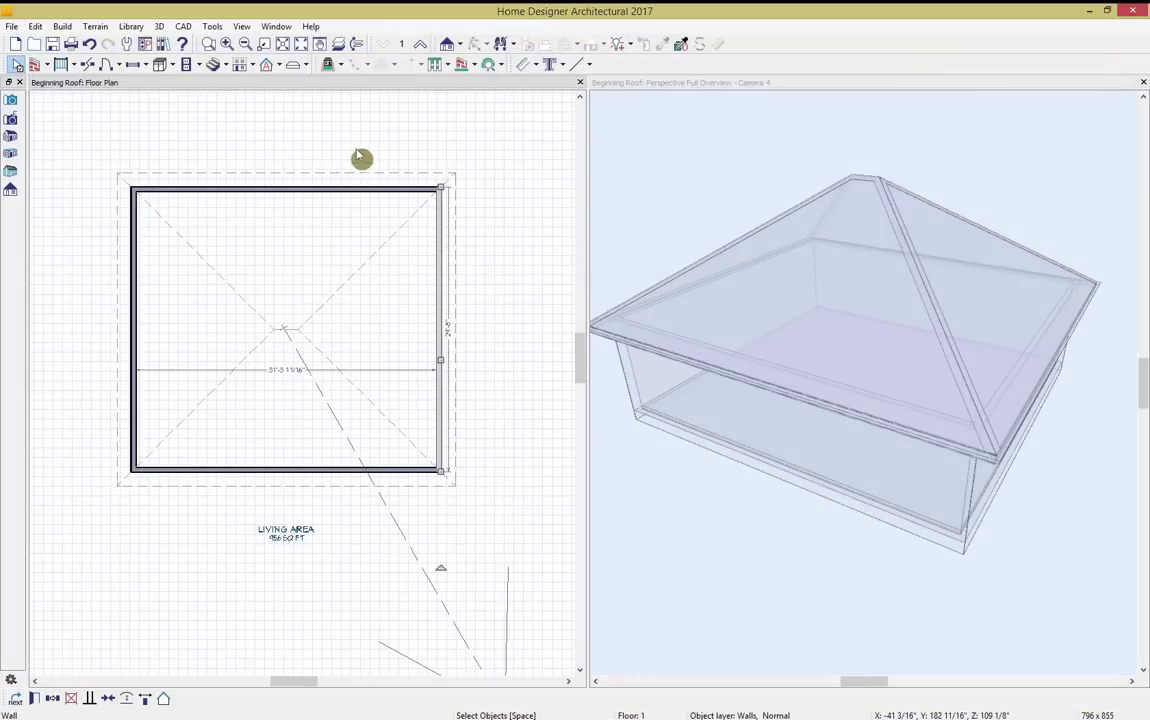
{"action": "left_click", "coordinate": [343, 188]}
{"action": "left_click_drag", "start_coordinate": [345, 190], "coordinate": [349, 251]}
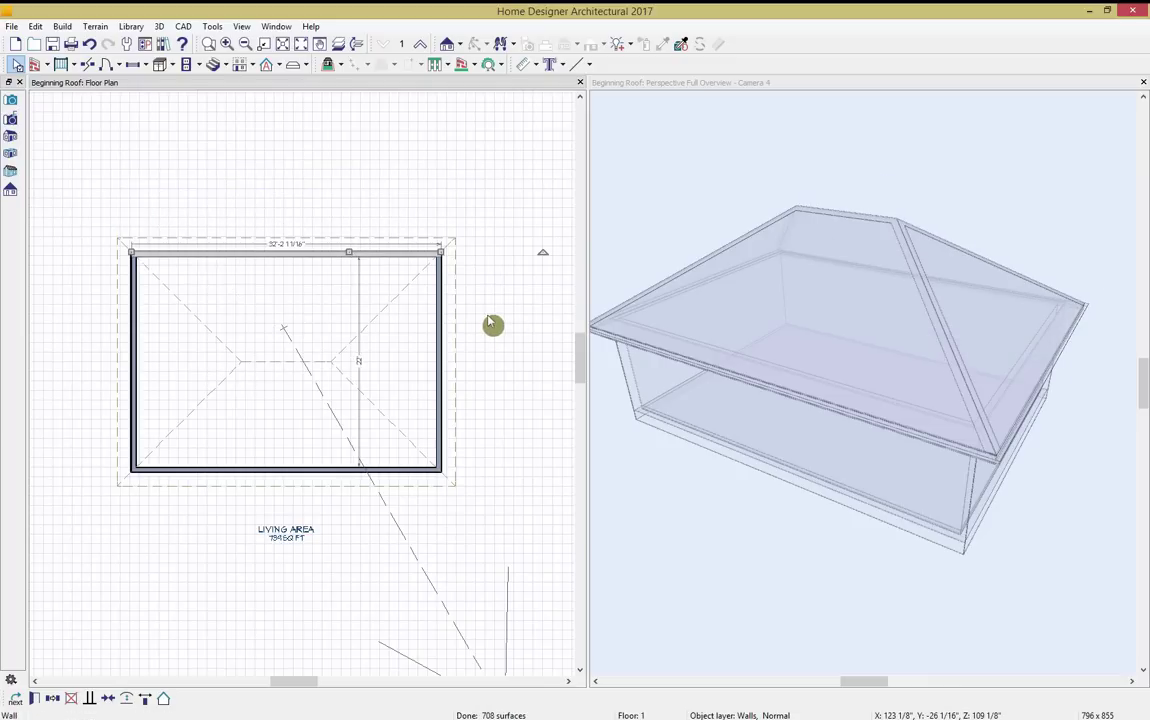
Turn both short end walls of the house into full gable walls.
{"action": "left_click", "coordinate": [441, 333]}
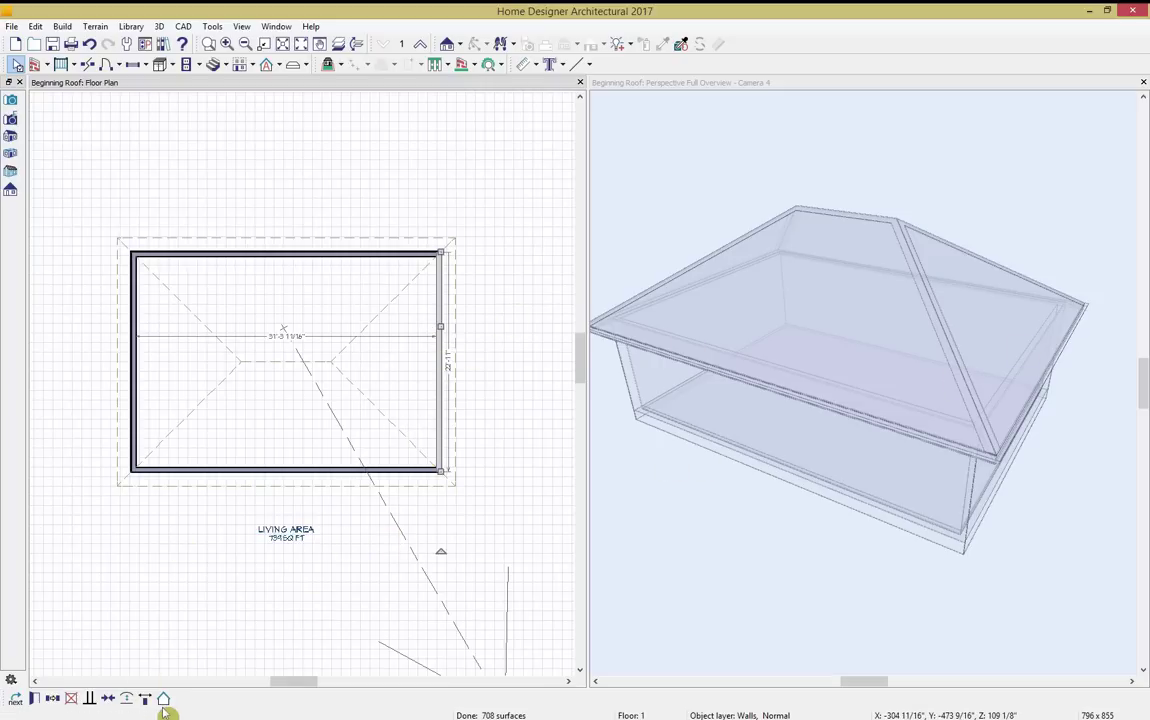
{"action": "left_click", "coordinate": [35, 699]}
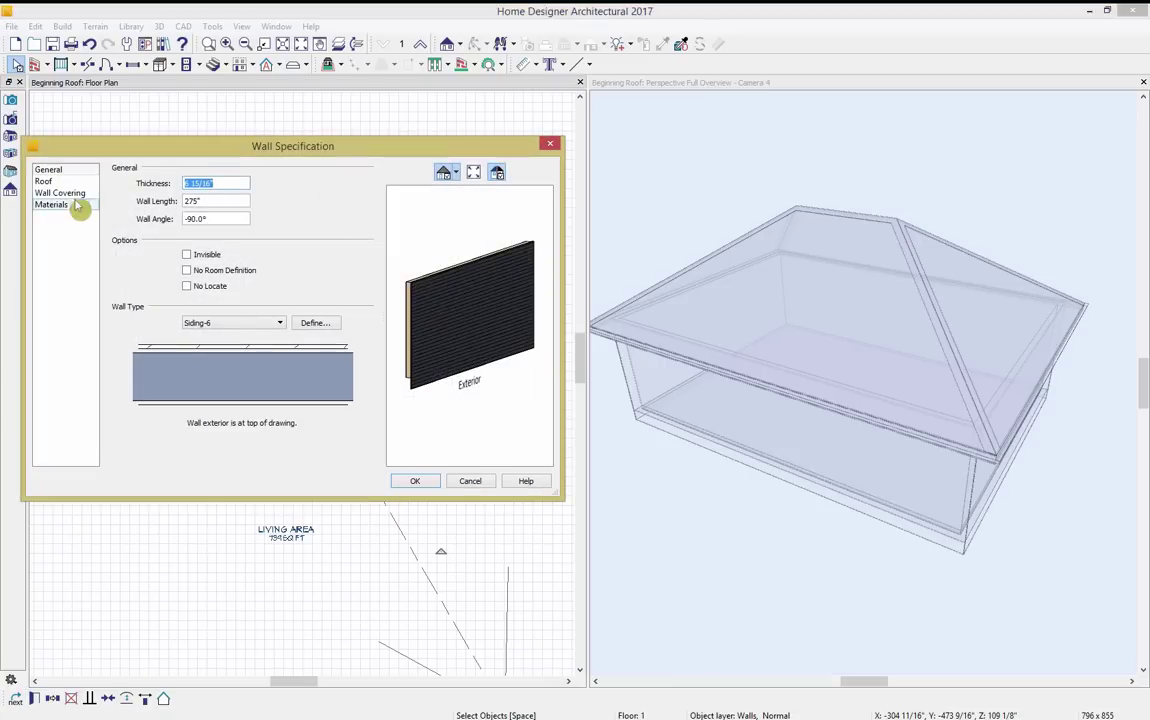
{"action": "left_click", "coordinate": [45, 181]}
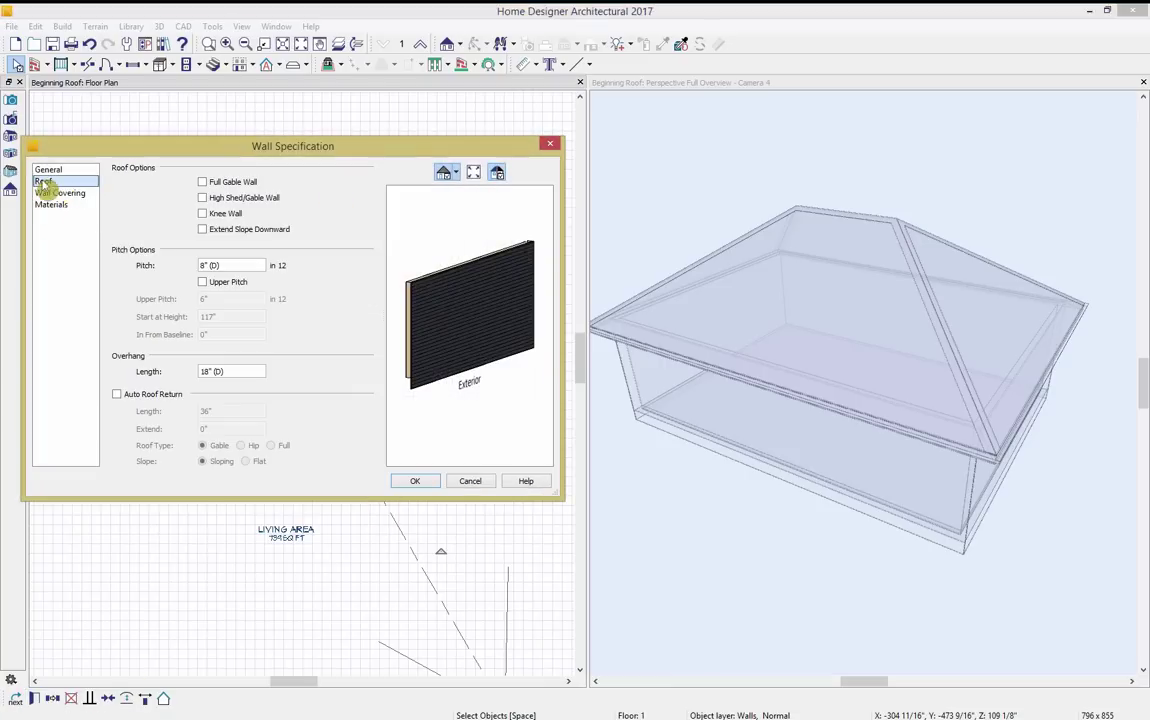
{"action": "left_click", "coordinate": [220, 181]}
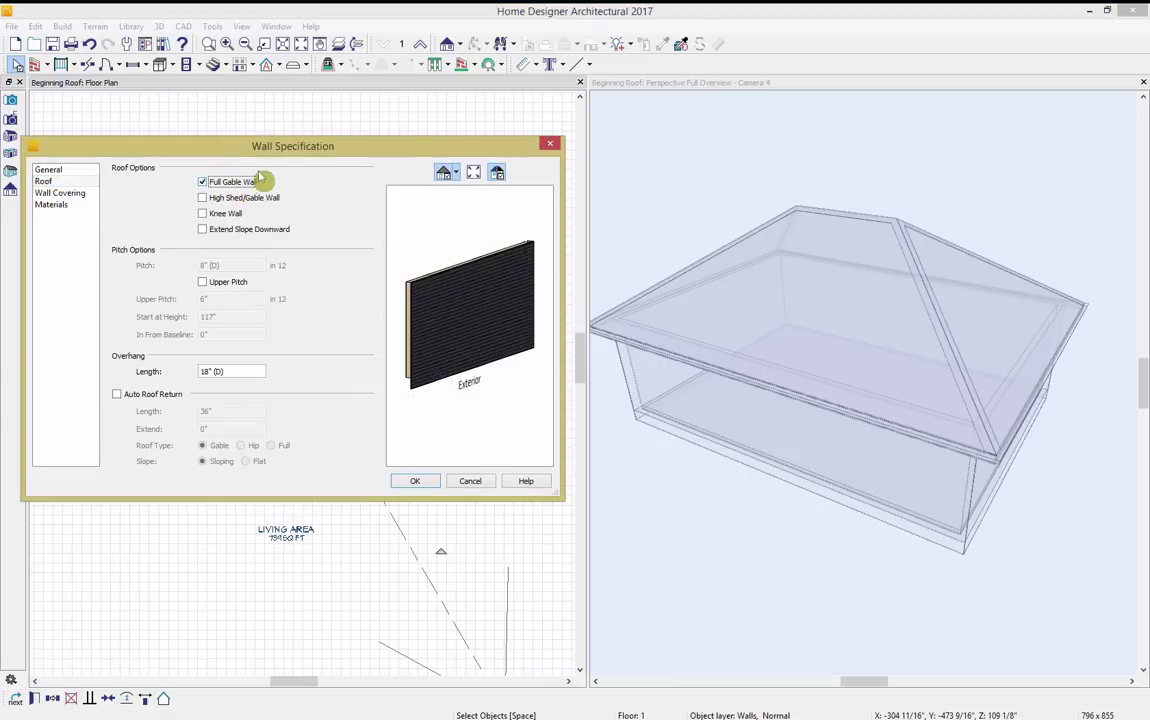
{"action": "left_click", "coordinate": [425, 484]}
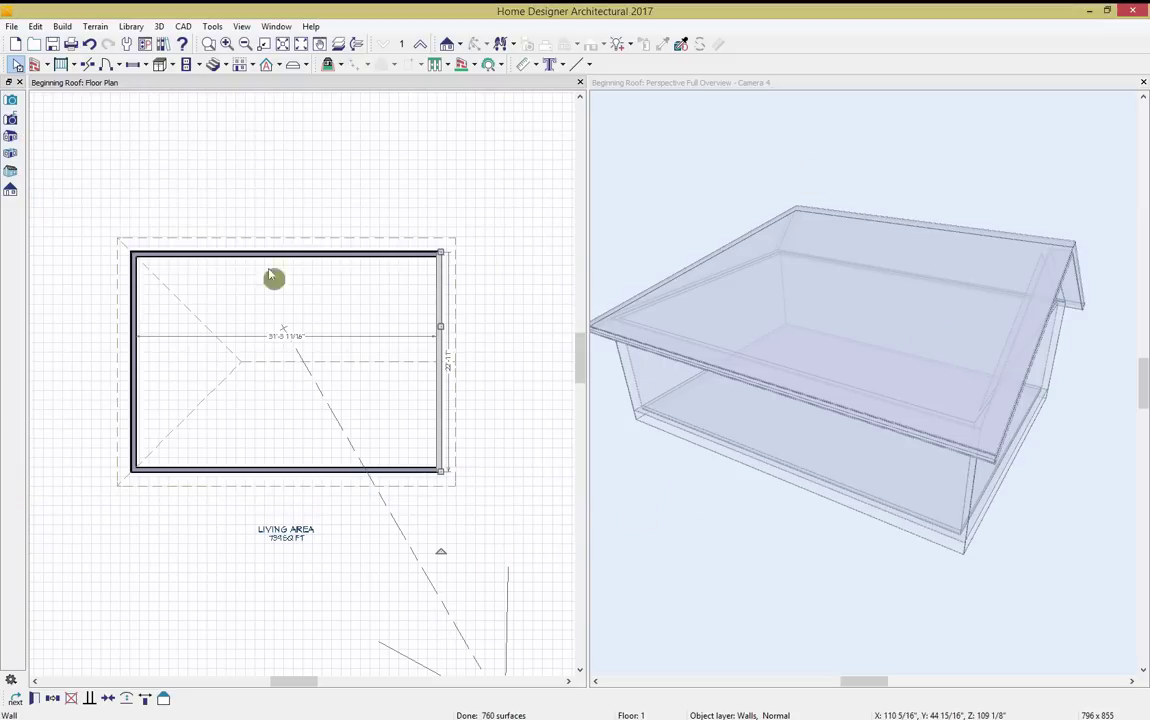
{"action": "left_click", "coordinate": [138, 372]}
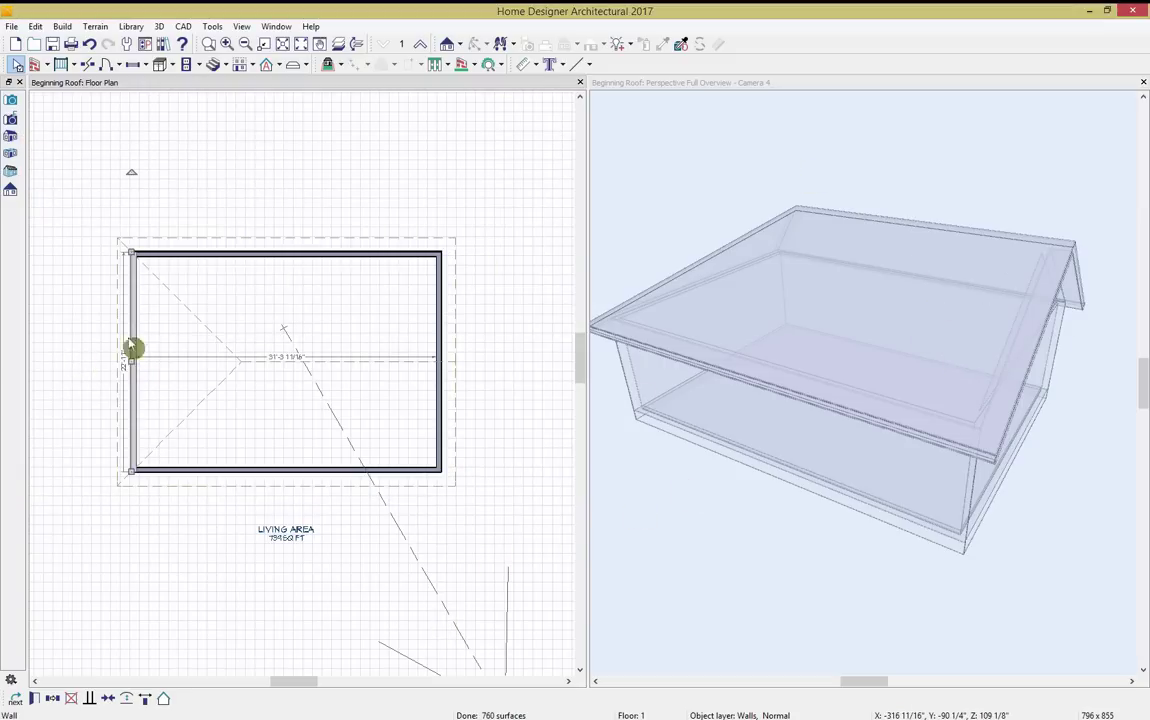
{"action": "left_click", "coordinate": [166, 700]}
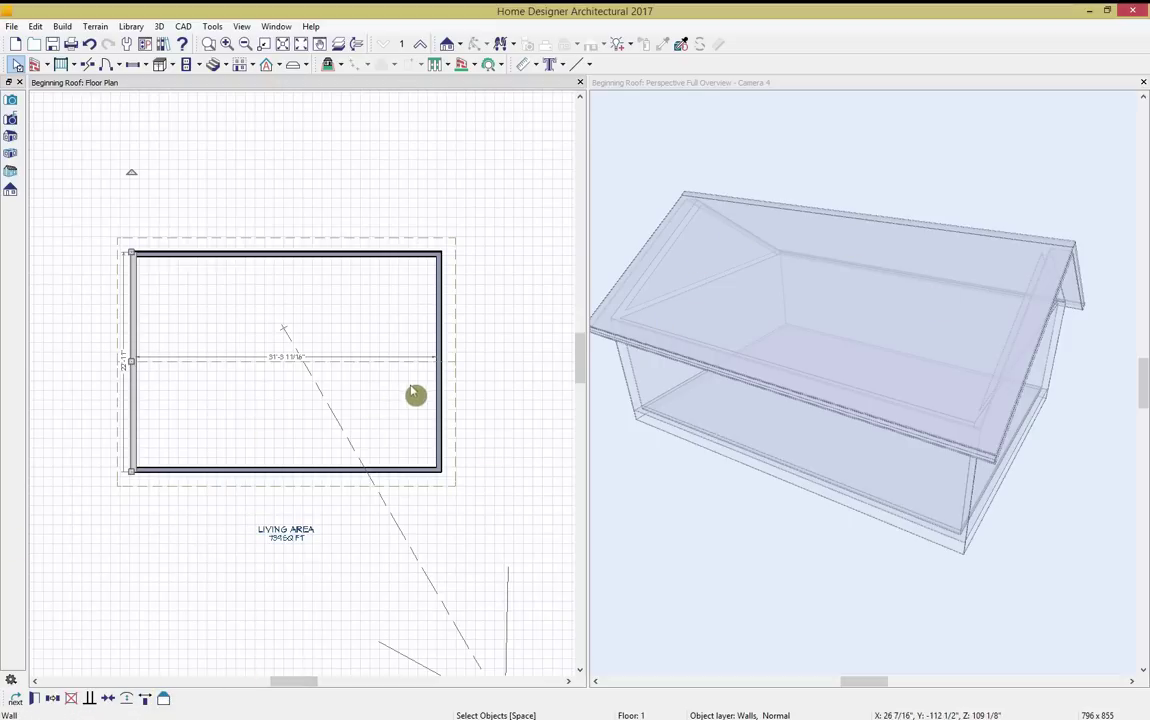
Switch the right end wall to a hip wall and back to a gable wall.
{"action": "left_click", "coordinate": [441, 398]}
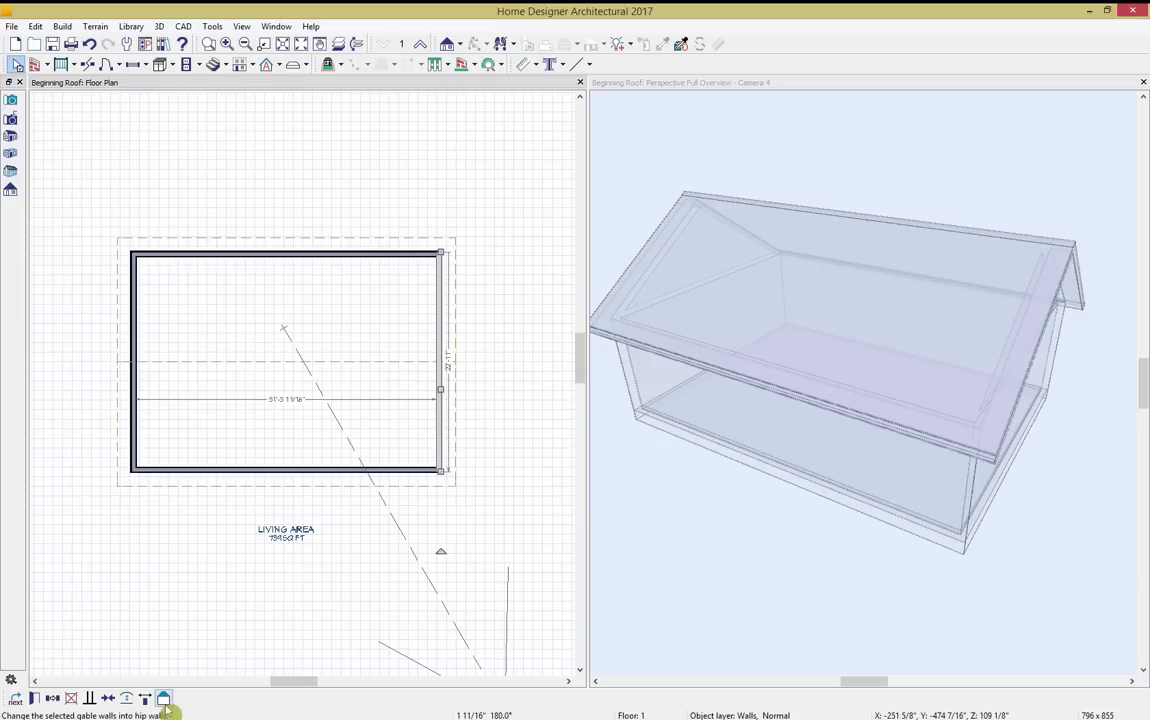
{"action": "left_click", "coordinate": [165, 700]}
{"action": "left_click", "coordinate": [164, 699]}
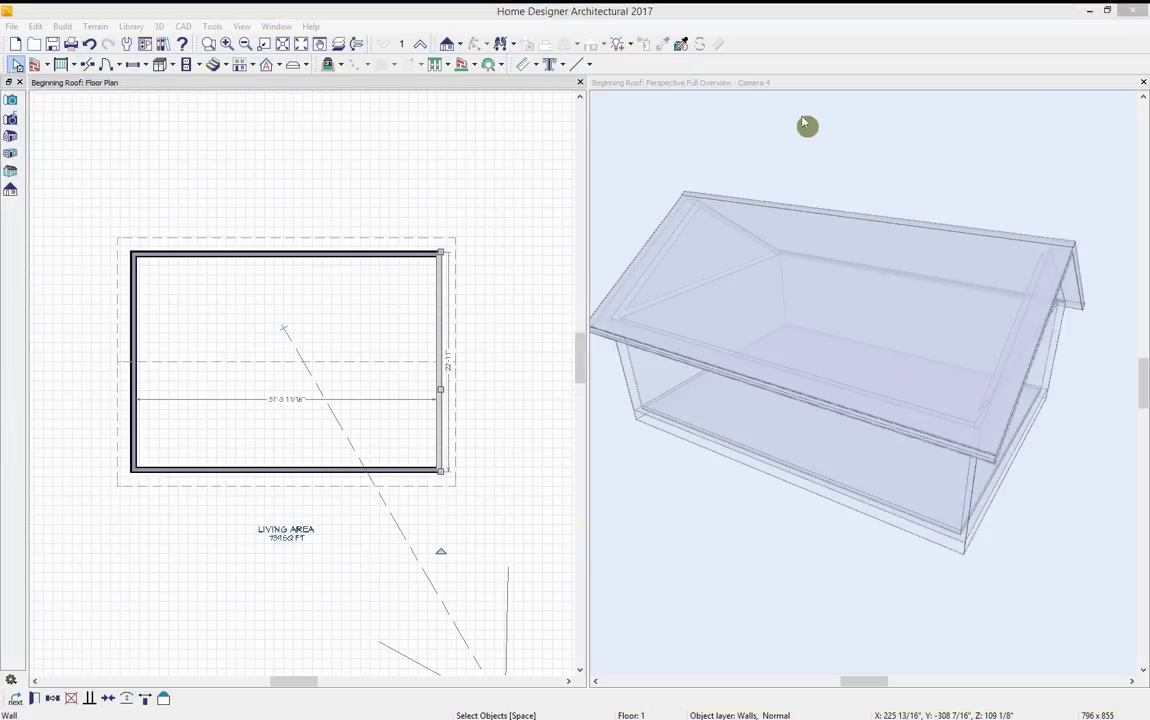
Set the roof pitch over the lower long wall in the floor plan to 12 in 12.
{"action": "left_click", "coordinate": [803, 122]}
{"action": "left_click_drag", "start_coordinate": [811, 141], "coordinate": [752, 116]}
{"action": "left_click", "coordinate": [363, 283]}
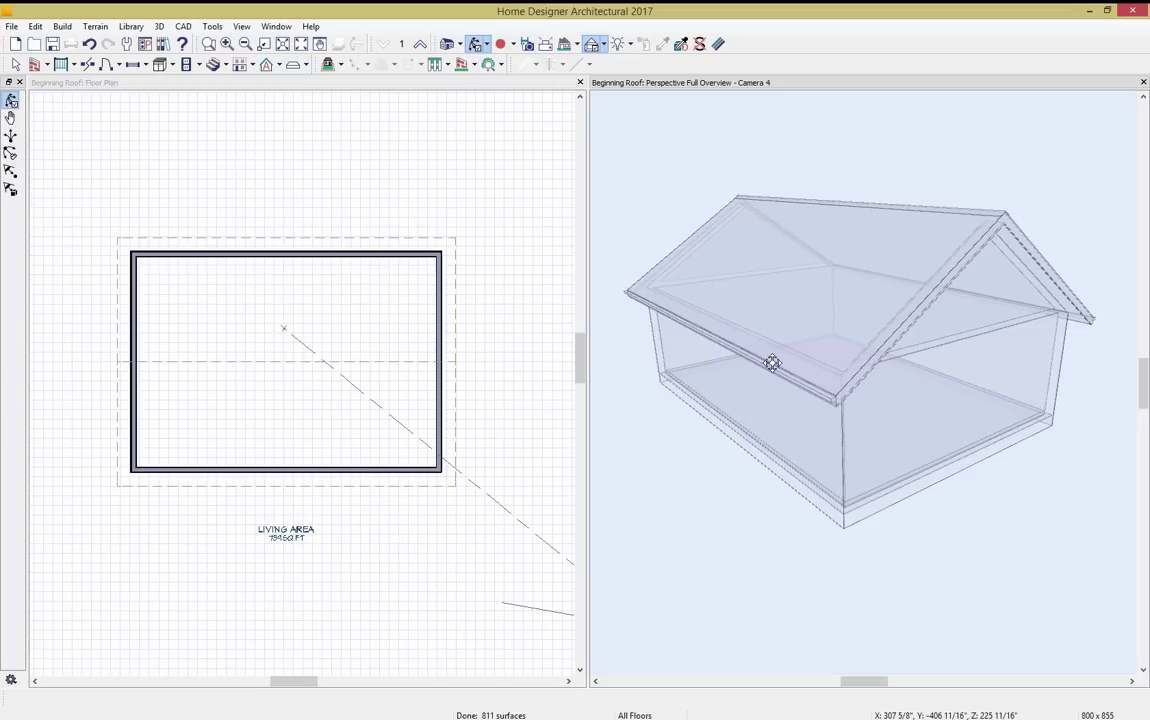
{"action": "left_click", "coordinate": [359, 252]}
{"action": "left_click", "coordinate": [331, 472]}
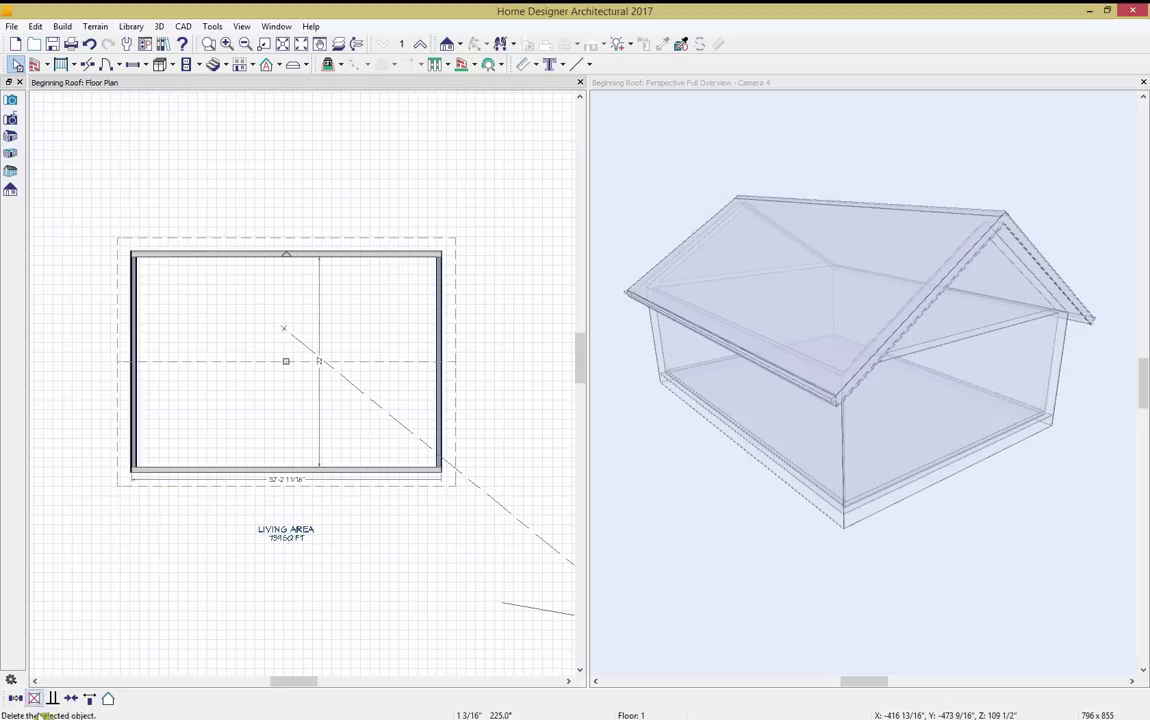
{"action": "left_click", "coordinate": [383, 465]}
{"action": "double_click", "coordinate": [386, 470]}
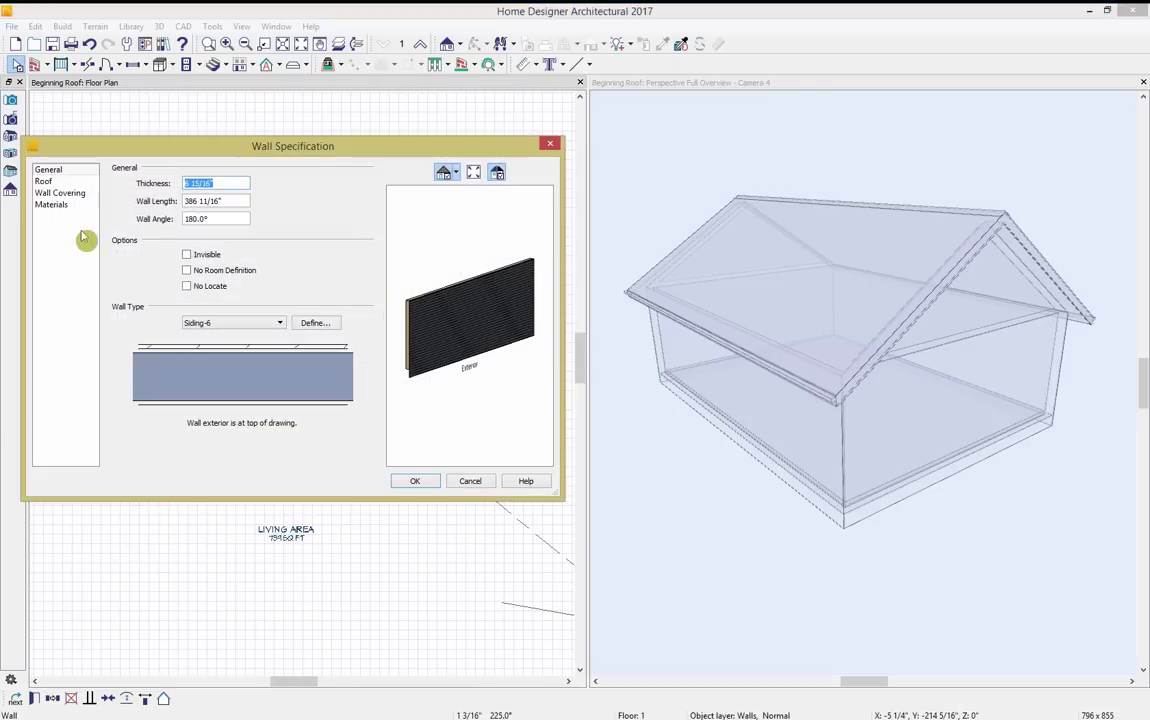
{"action": "left_click", "coordinate": [45, 181]}
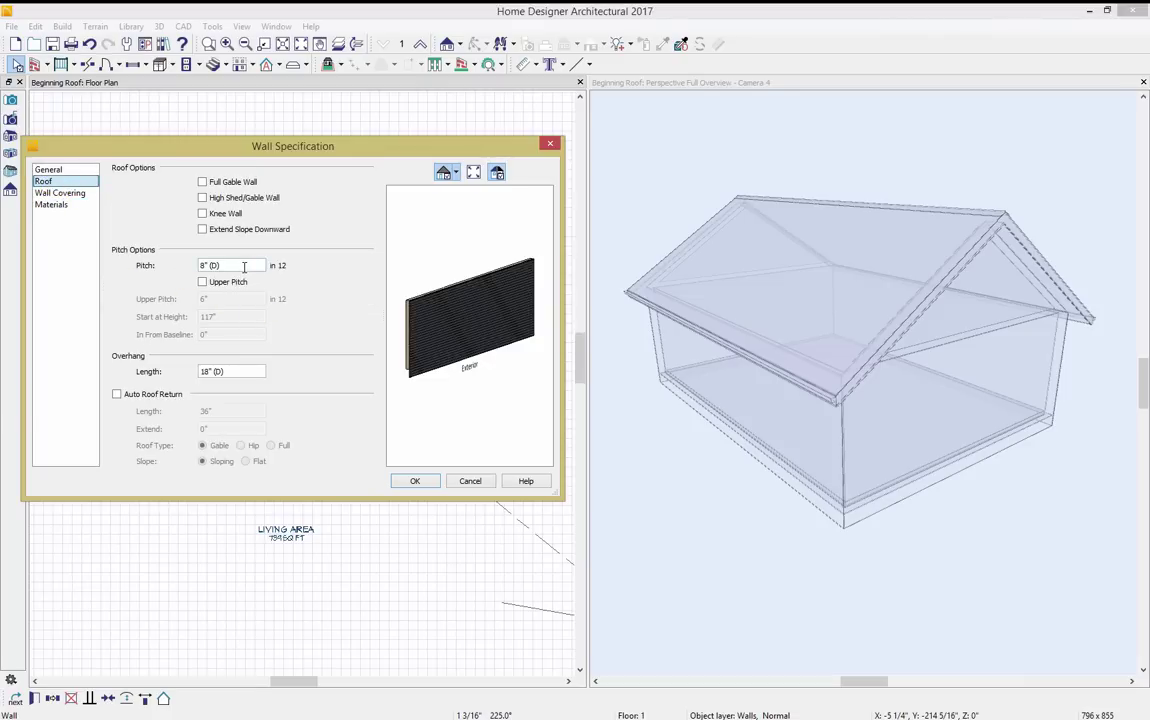
{"action": "left_click", "coordinate": [229, 265]}
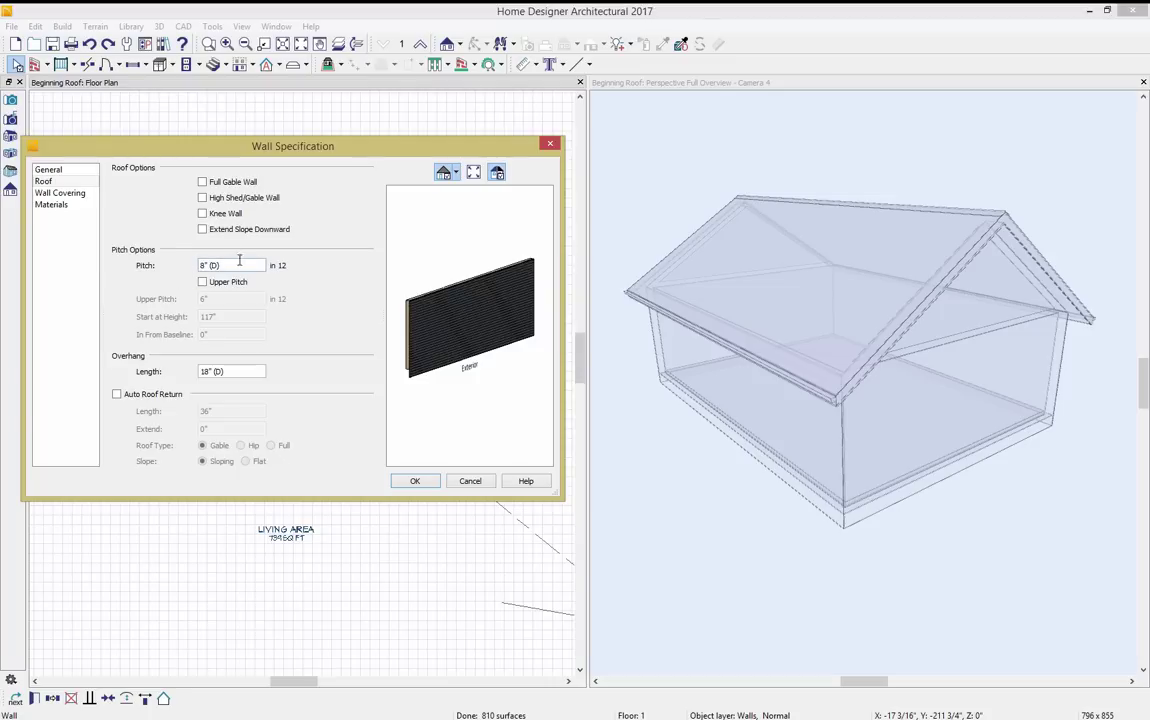
{"action": "left_click_drag", "start_coordinate": [243, 264], "coordinate": [78, 263]}
{"action": "left_click", "coordinate": [266, 299]}
{"action": "type", "text": "12"}
{"action": "key", "text": "Tab"}
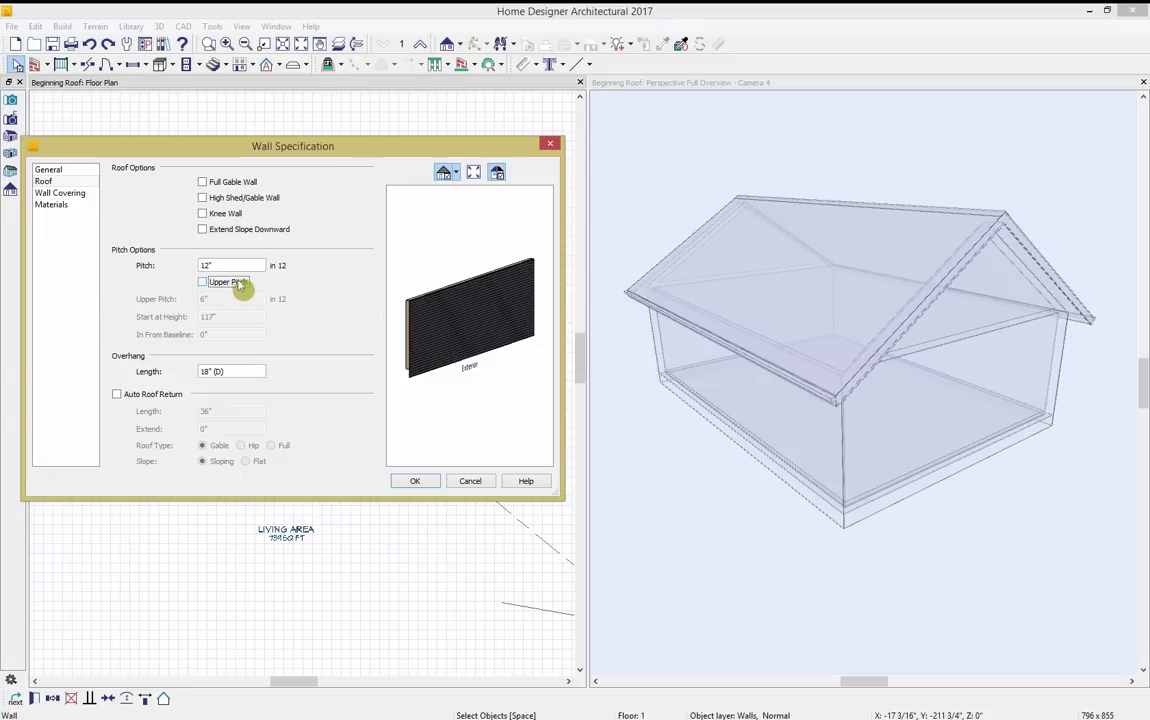
Give the lower long wall an upper pitch of 6 in 12 starting 60 inches in from the baseline.
{"action": "left_click", "coordinate": [229, 284]}
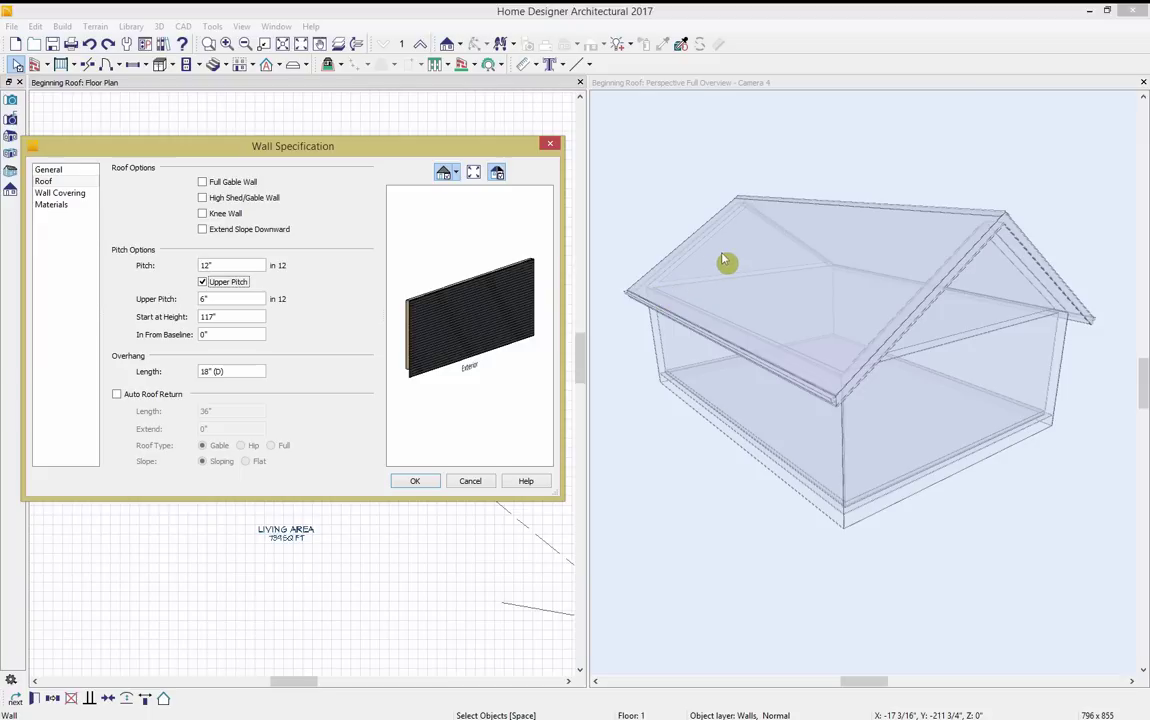
{"action": "left_click", "coordinate": [244, 300]}
{"action": "left_click_drag", "start_coordinate": [236, 334], "coordinate": [165, 343]}
{"action": "type", "text": "60"}
{"action": "left_click", "coordinate": [234, 371]}
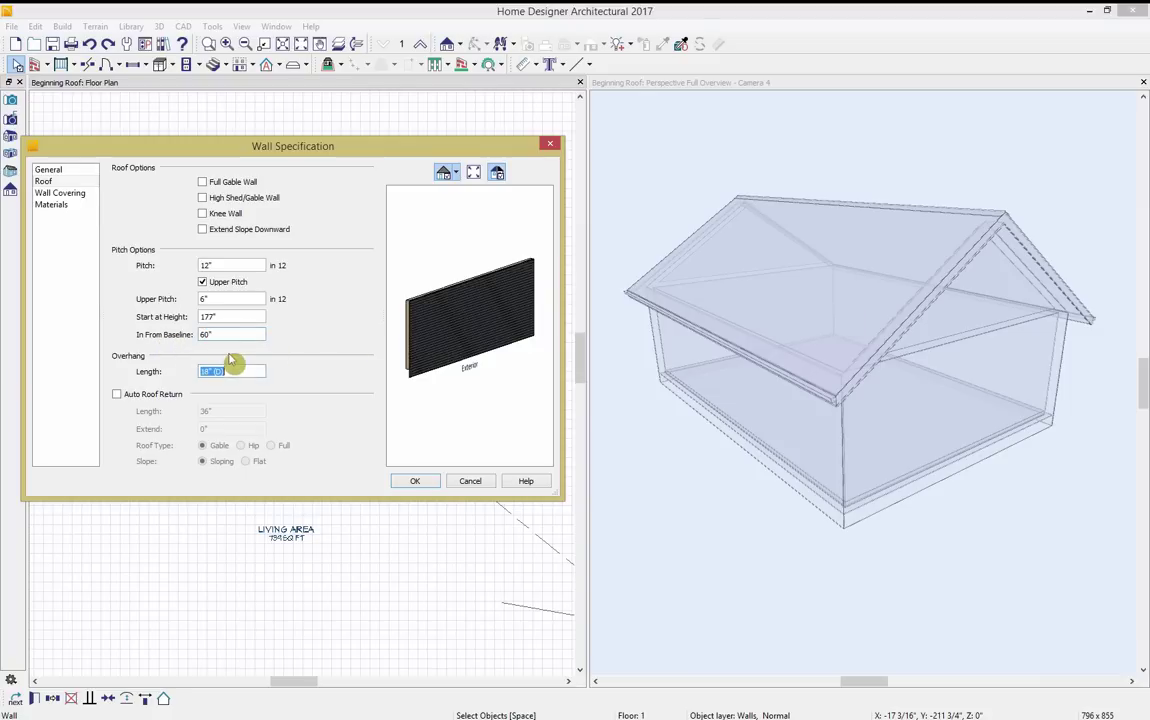
{"action": "left_click", "coordinate": [416, 482]}
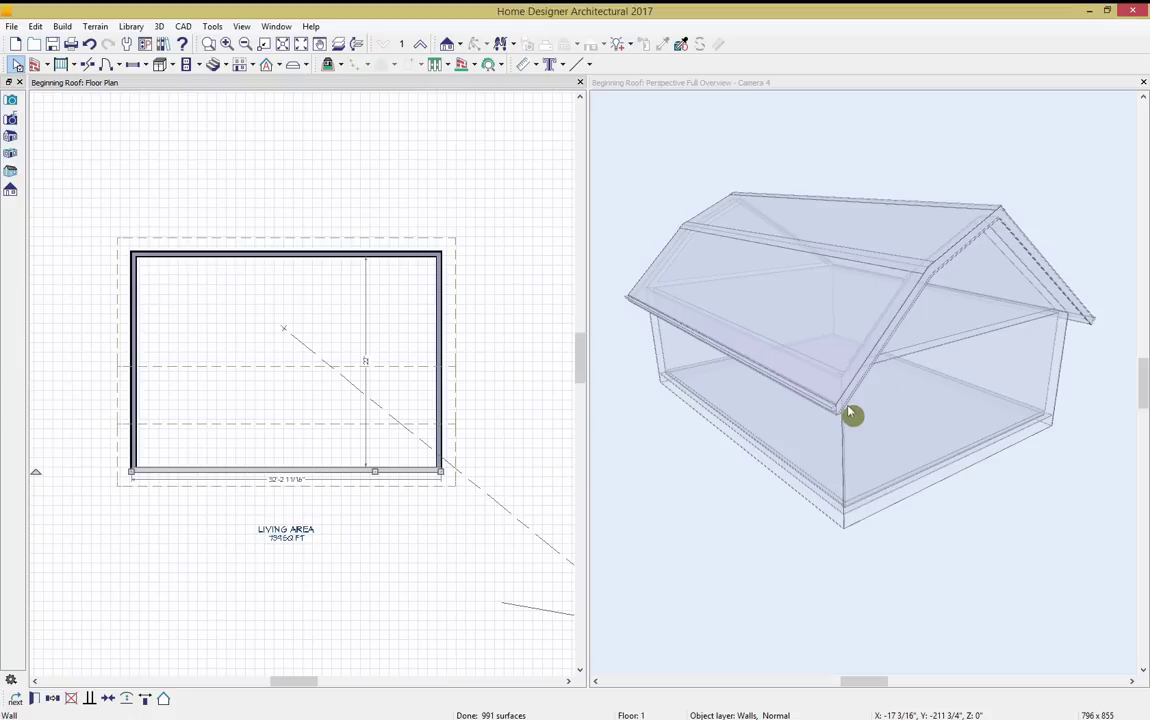
Give the upper long wall a 12 in 12 pitch with a 6 in 12 upper pitch starting 60 inches in from the baseline.
{"action": "double_click", "coordinate": [311, 261]}
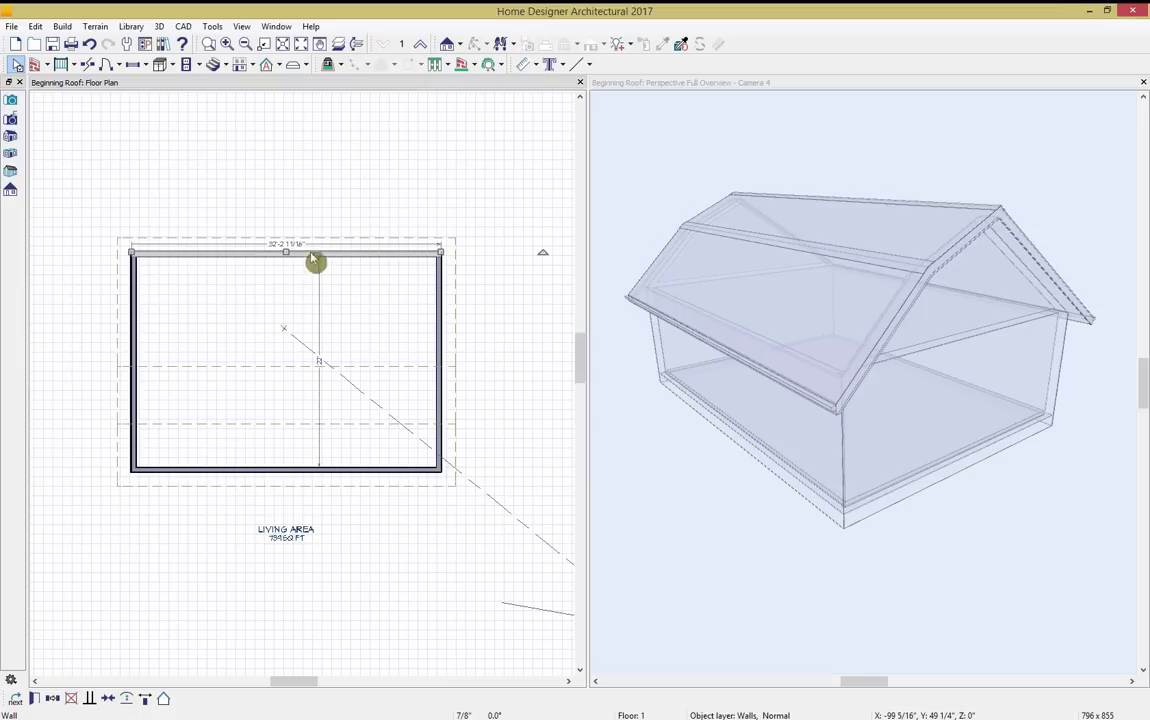
{"action": "left_click", "coordinate": [60, 181]}
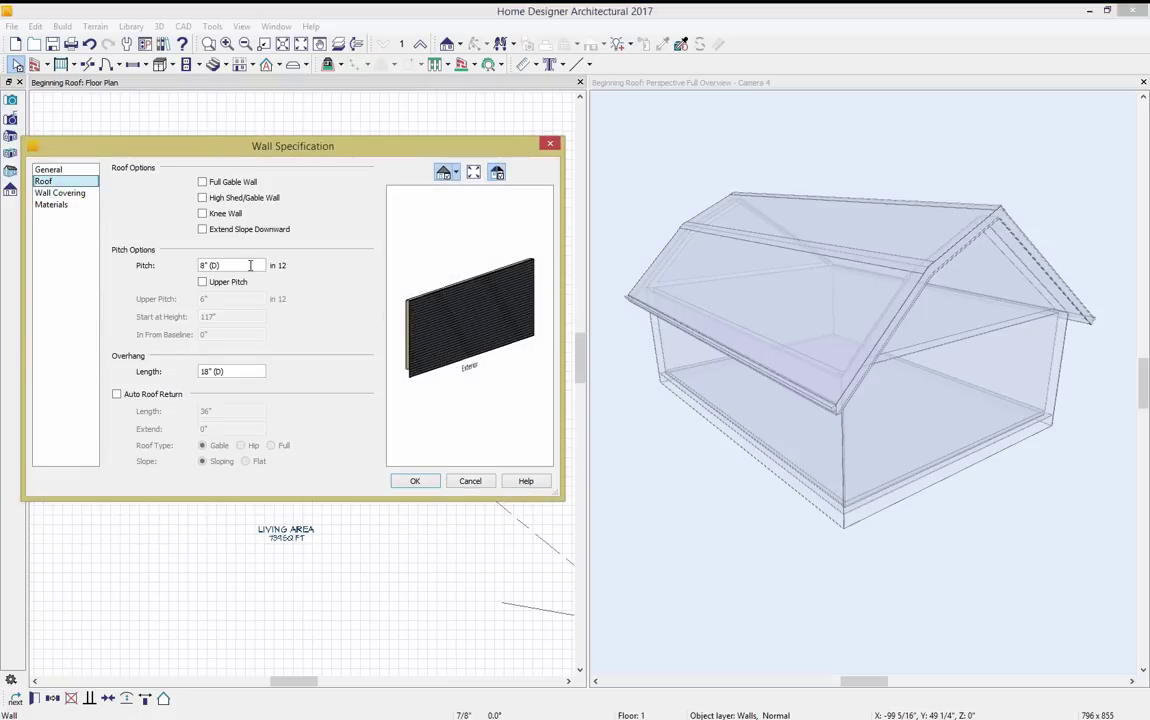
{"action": "left_click_drag", "start_coordinate": [262, 266], "coordinate": [139, 254]}
{"action": "type", "text": "12"}
{"action": "left_click", "coordinate": [224, 282]}
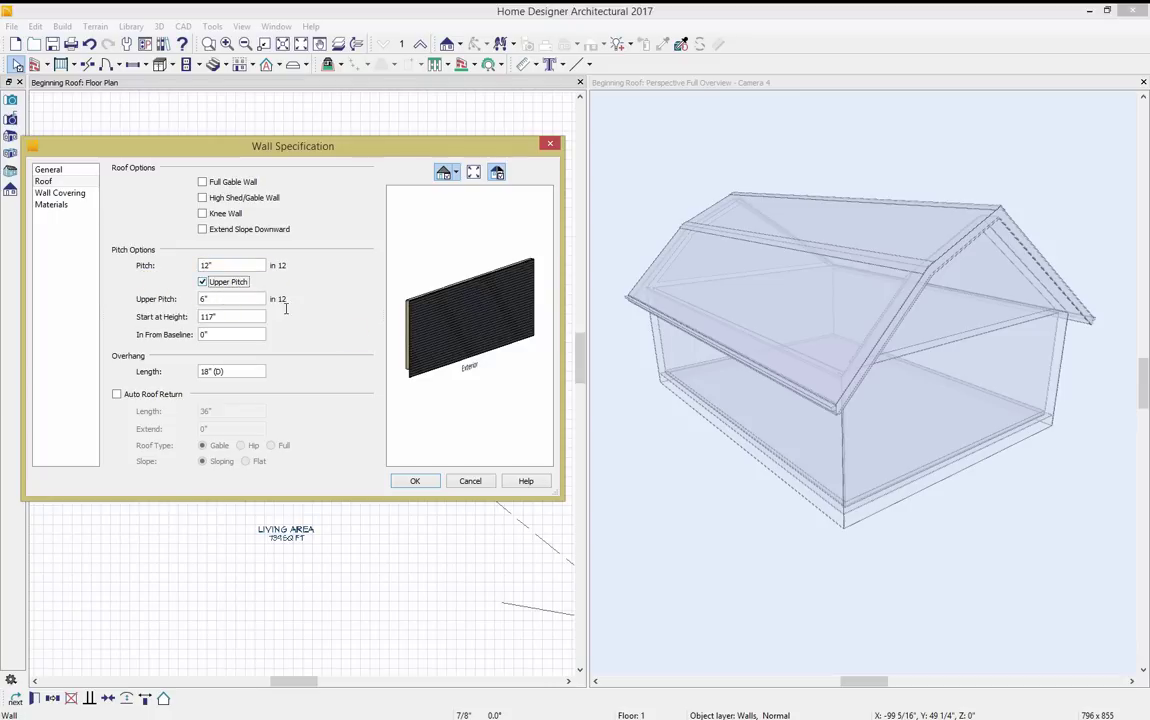
{"action": "double_click", "coordinate": [218, 298]}
{"action": "type", "text": "6"}
{"action": "left_click", "coordinate": [236, 333]}
{"action": "type", "text": "60"}
{"action": "left_click", "coordinate": [420, 481]}
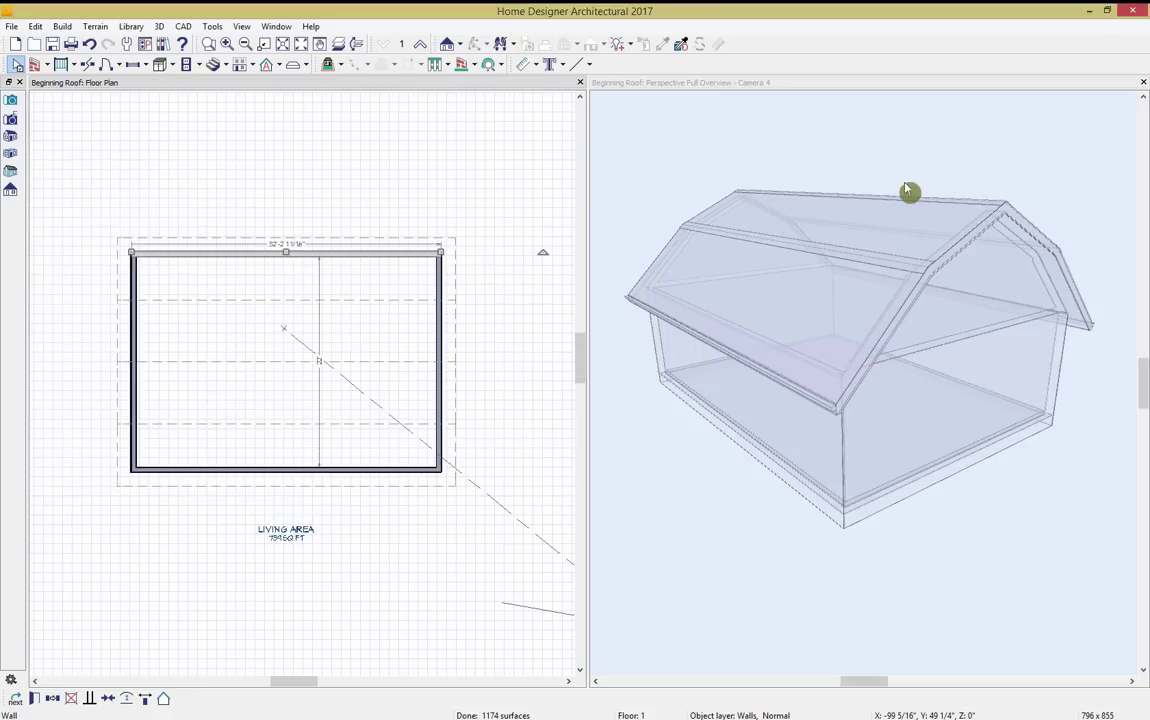
Set the lower long wall to a 4 in 12 pitch with an 8 in 12 upper pitch starting 24 inches in from the baseline.
{"action": "left_click", "coordinate": [880, 150]}
{"action": "left_click_drag", "start_coordinate": [875, 139], "coordinate": [762, 278]}
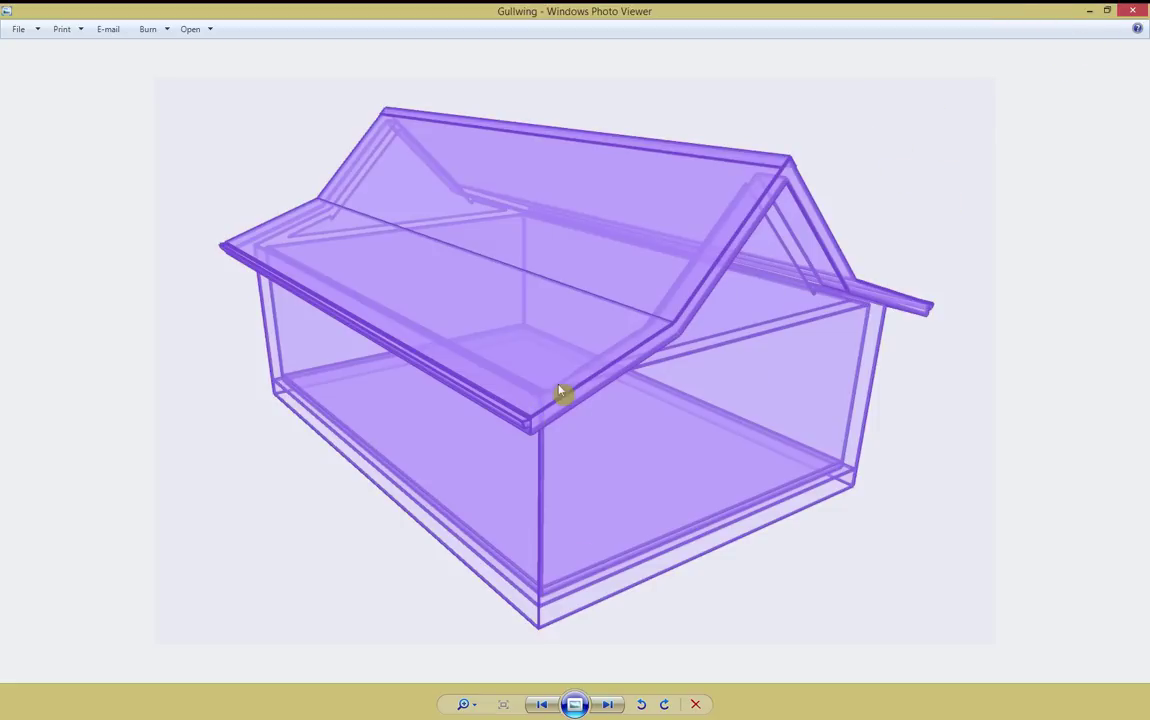
{"action": "left_click", "coordinate": [1135, 12]}
{"action": "left_click", "coordinate": [392, 470]}
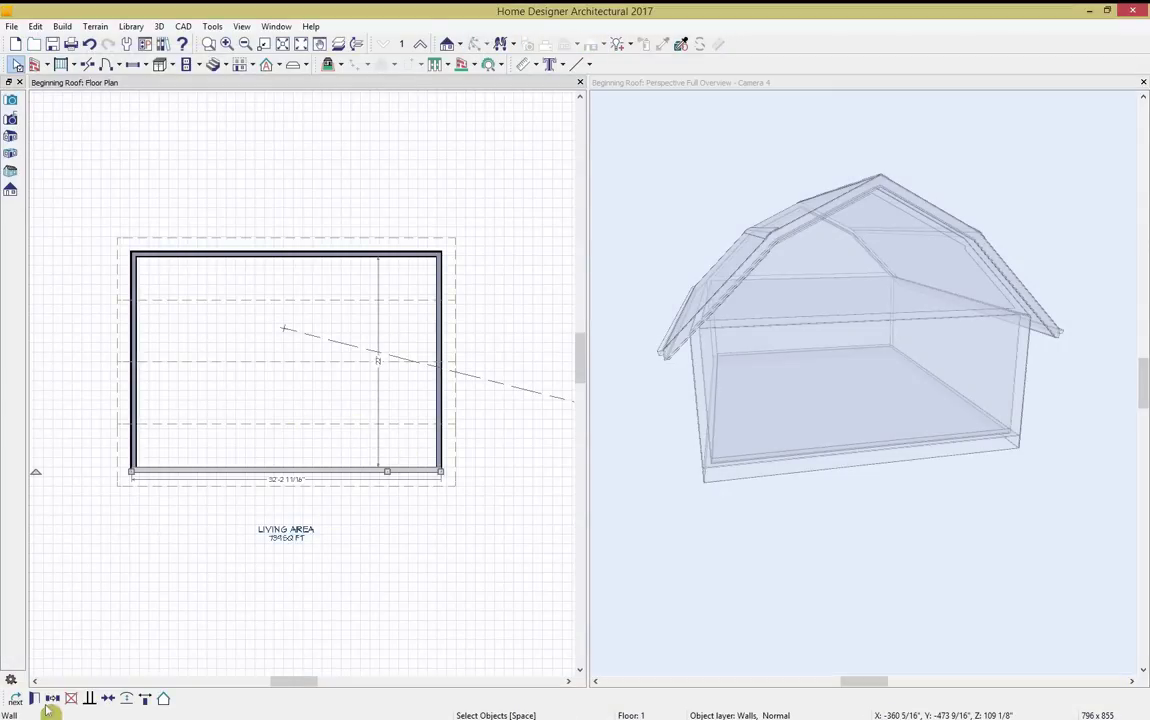
{"action": "left_click", "coordinate": [15, 698]}
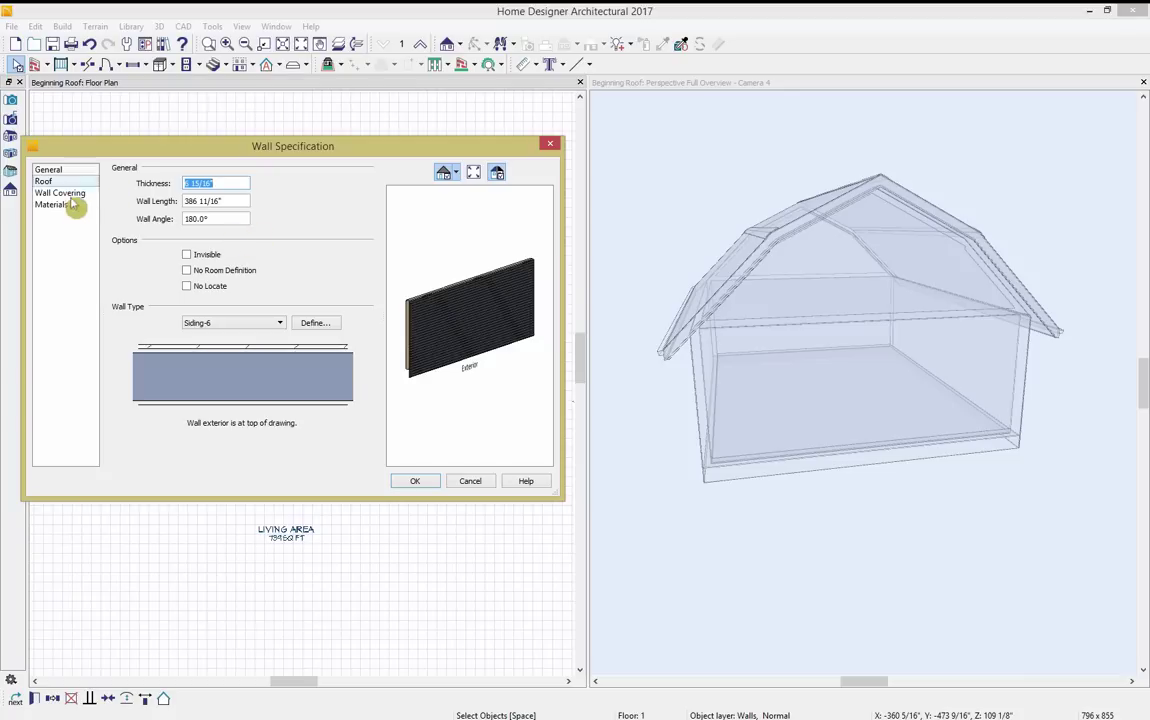
{"action": "left_click", "coordinate": [45, 181]}
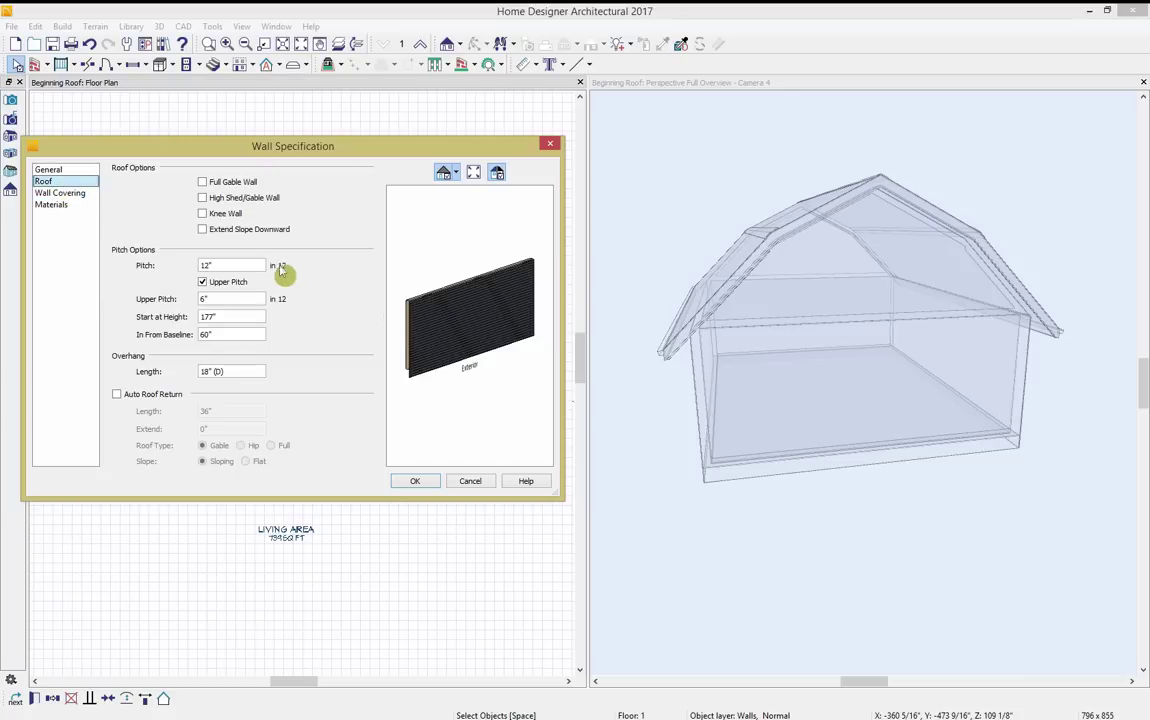
{"action": "double_click", "coordinate": [226, 265]}
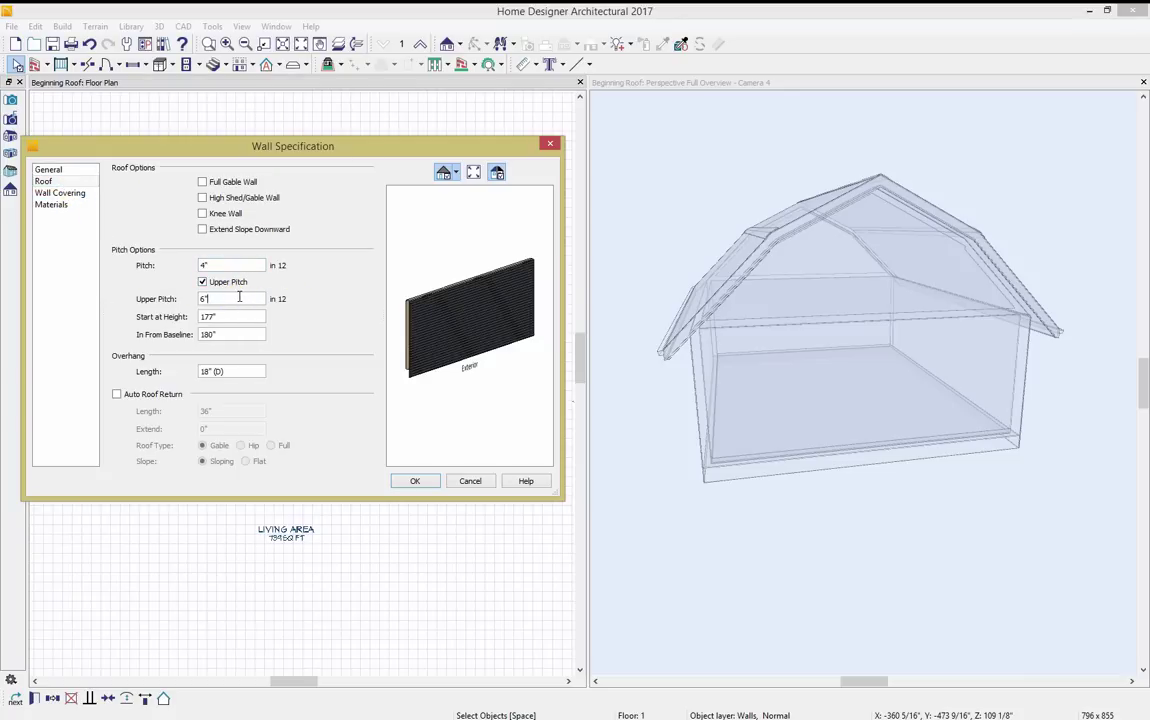
{"action": "left_click_drag", "start_coordinate": [224, 299], "coordinate": [148, 317]}
{"action": "type", "text": "8"}
{"action": "left_click_drag", "start_coordinate": [153, 328], "coordinate": [129, 306]}
{"action": "type", "text": "2"}
{"action": "key", "text": "Tab"}
{"action": "left_click", "coordinate": [413, 480]}
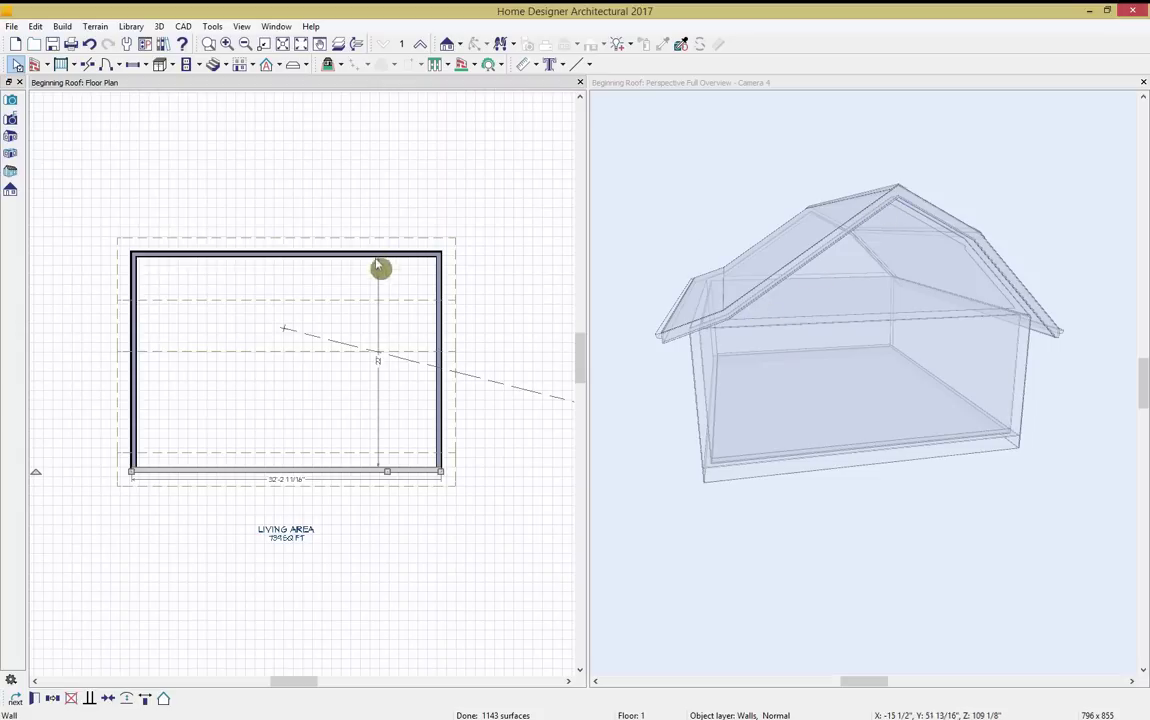
Copy the lower long wall with its roof settings and paste it over the upper long wall.
{"action": "left_click", "coordinate": [430, 470]}
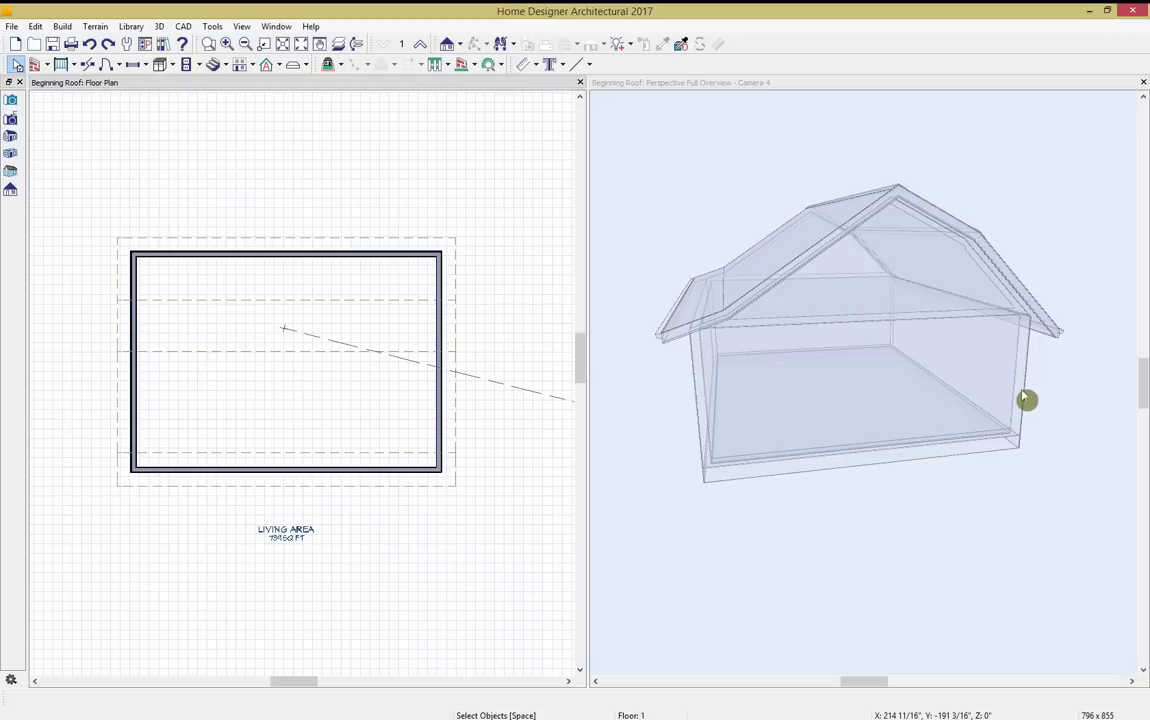
{"action": "left_click", "coordinate": [388, 468]}
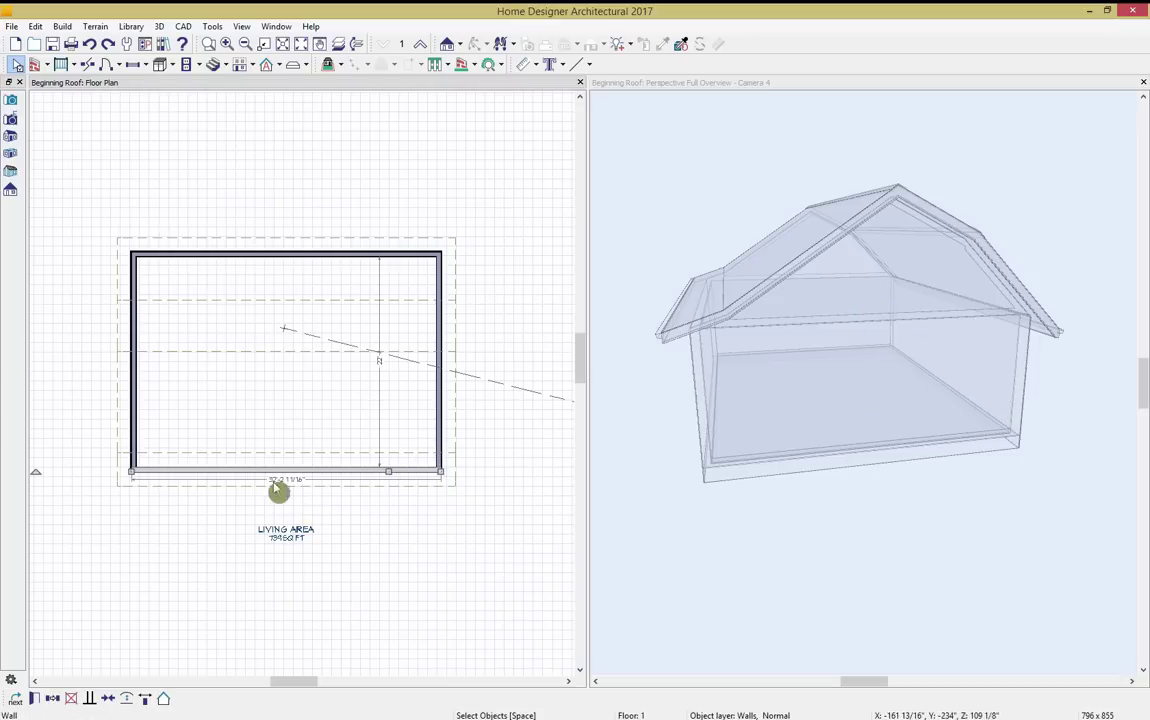
{"action": "left_click", "coordinate": [53, 703]}
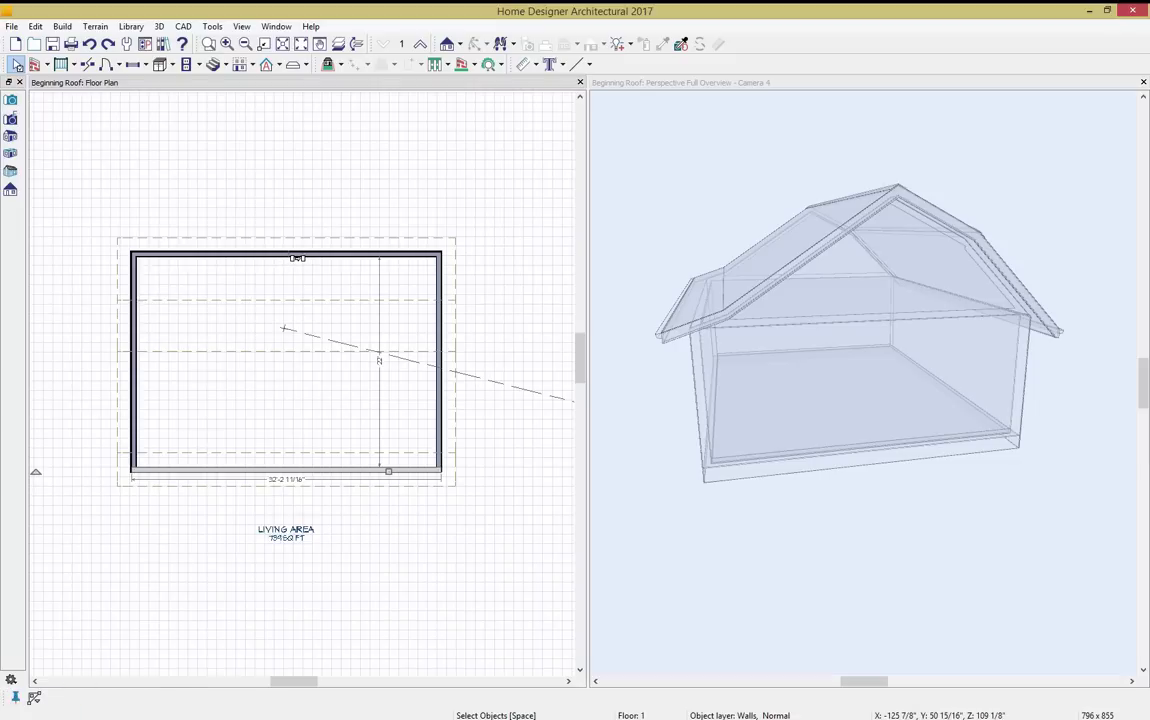
{"action": "left_click", "coordinate": [298, 257]}
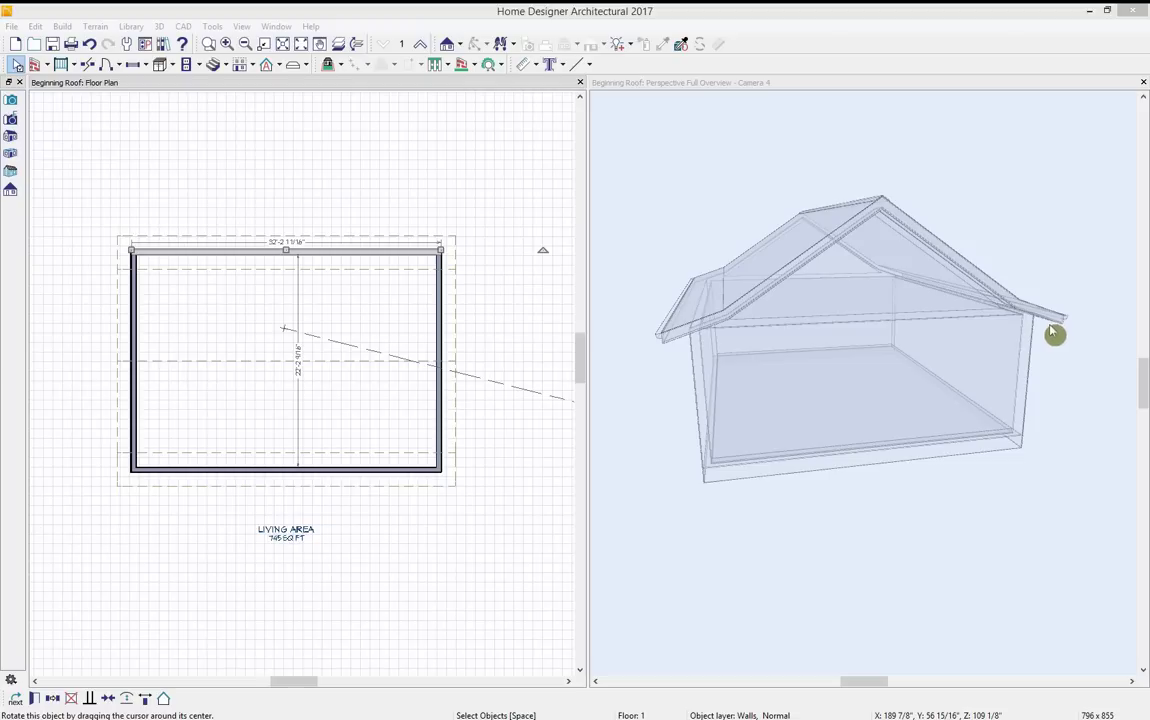
Remove the upper pitch from the upper long wall and set its pitch to 6 in 12.
{"action": "double_click", "coordinate": [348, 258]}
{"action": "left_click", "coordinate": [44, 181]}
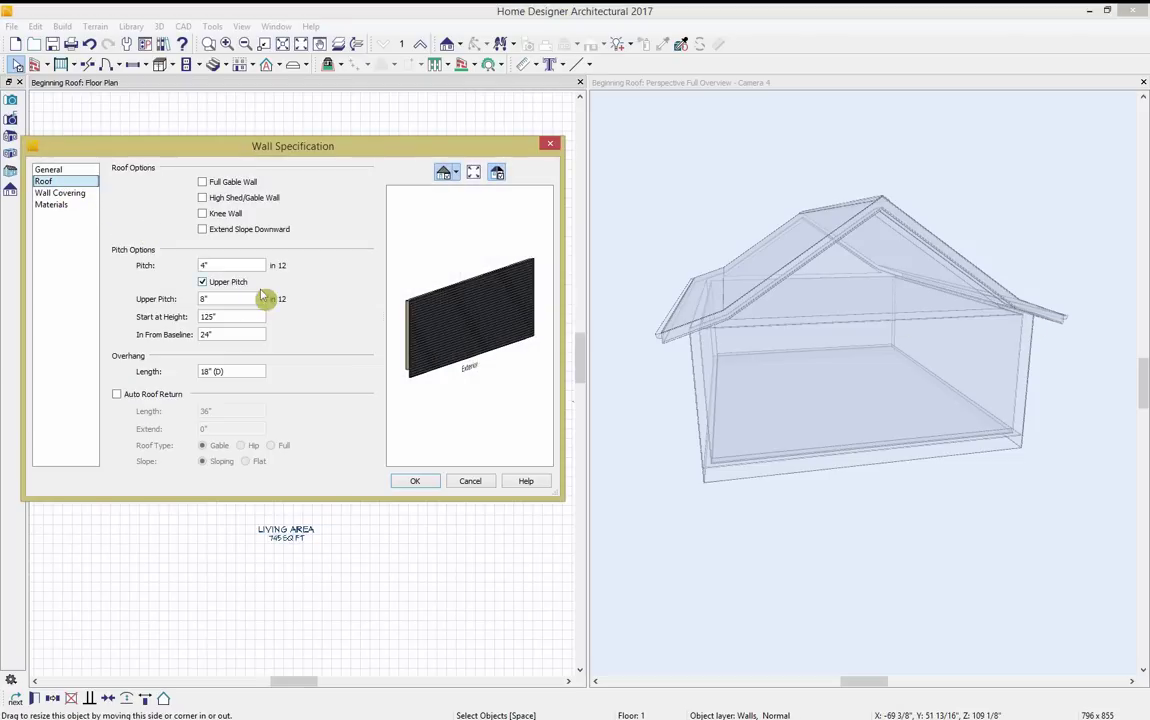
{"action": "left_click", "coordinate": [235, 281]}
{"action": "double_click", "coordinate": [241, 263]}
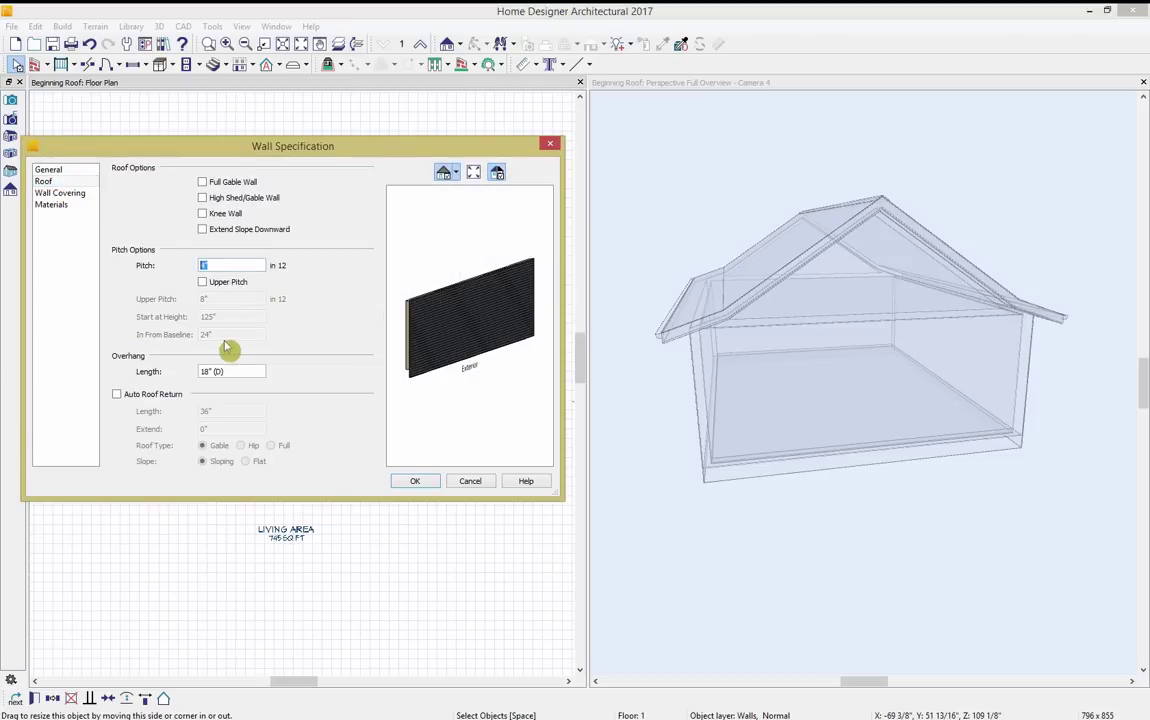
{"action": "type", "text": "6"}
{"action": "left_click", "coordinate": [425, 481]}
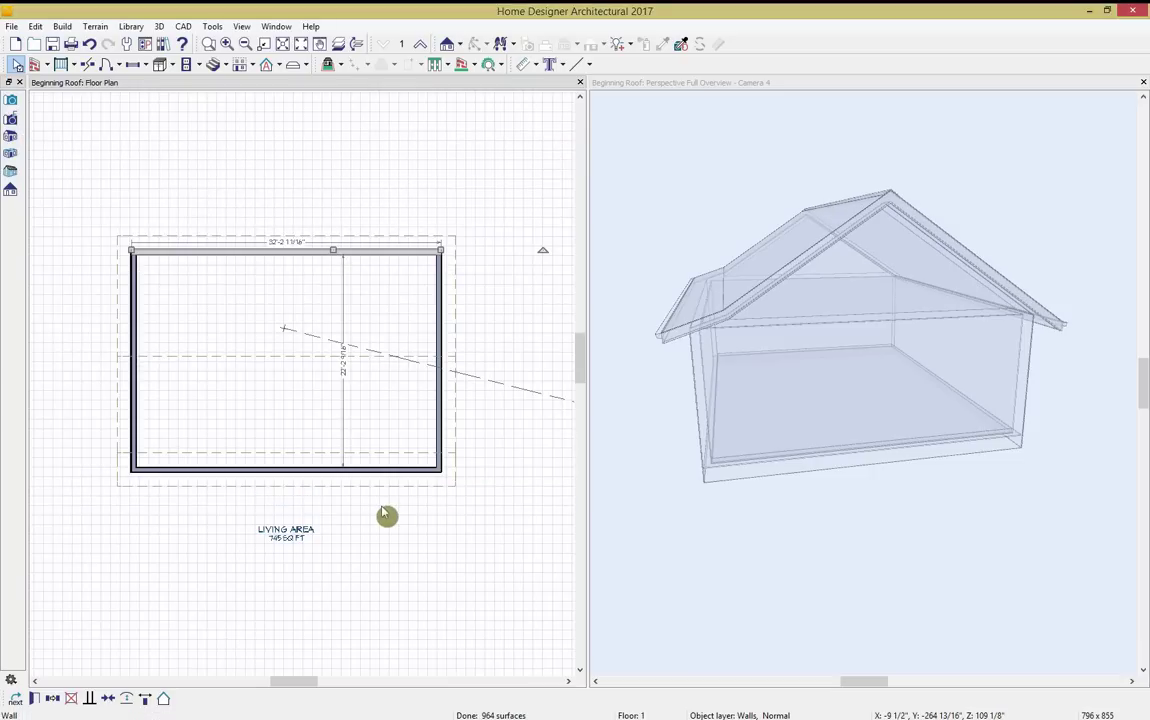
Remove the upper pitch from the lower long wall, keeping its single pitch.
{"action": "double_click", "coordinate": [359, 477]}
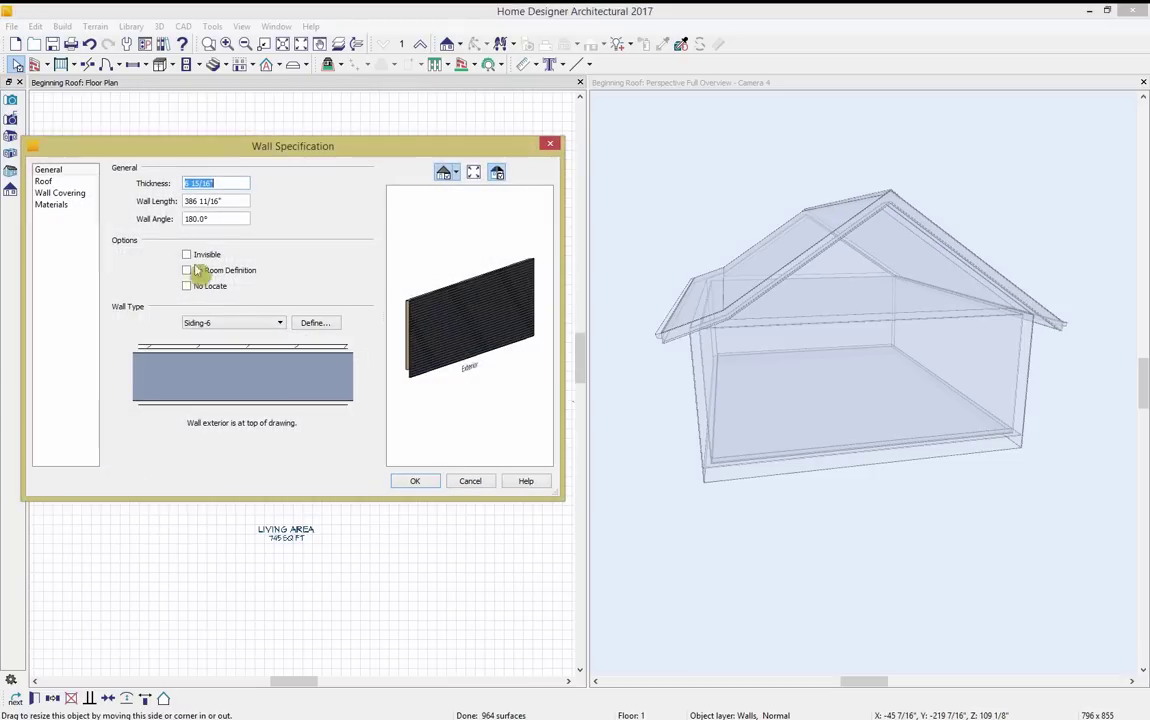
{"action": "left_click", "coordinate": [44, 181]}
{"action": "left_click", "coordinate": [224, 282]}
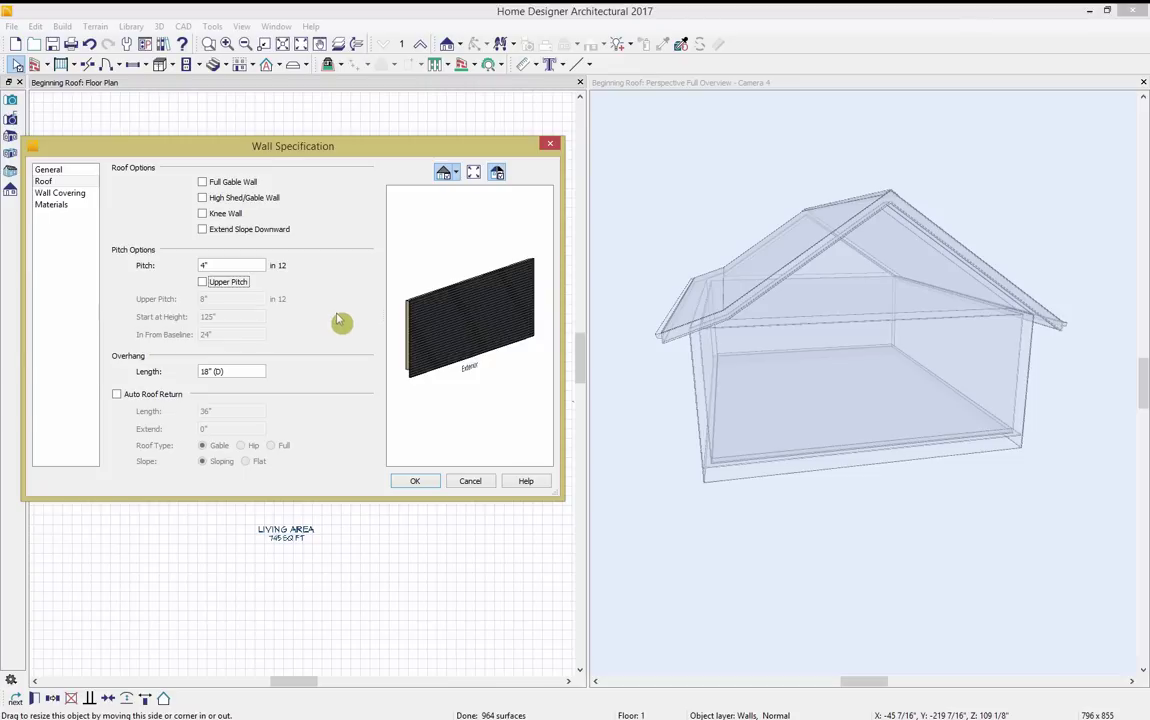
{"action": "left_click", "coordinate": [425, 483]}
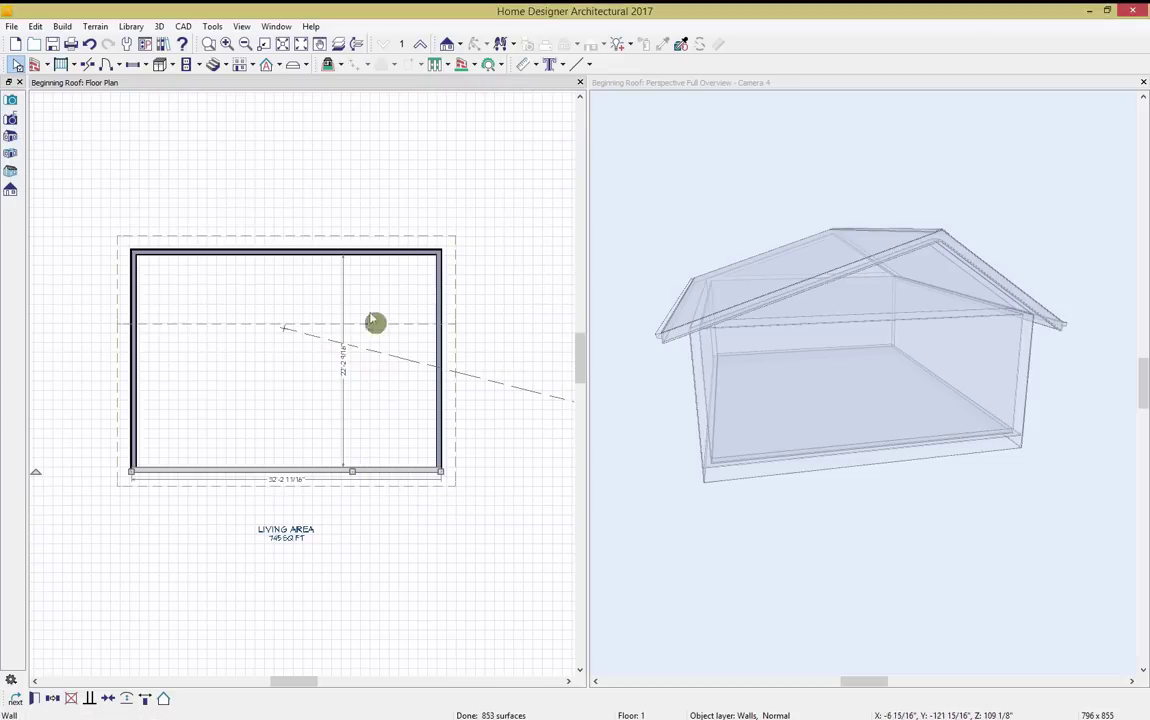
{"action": "left_click", "coordinate": [395, 250]}
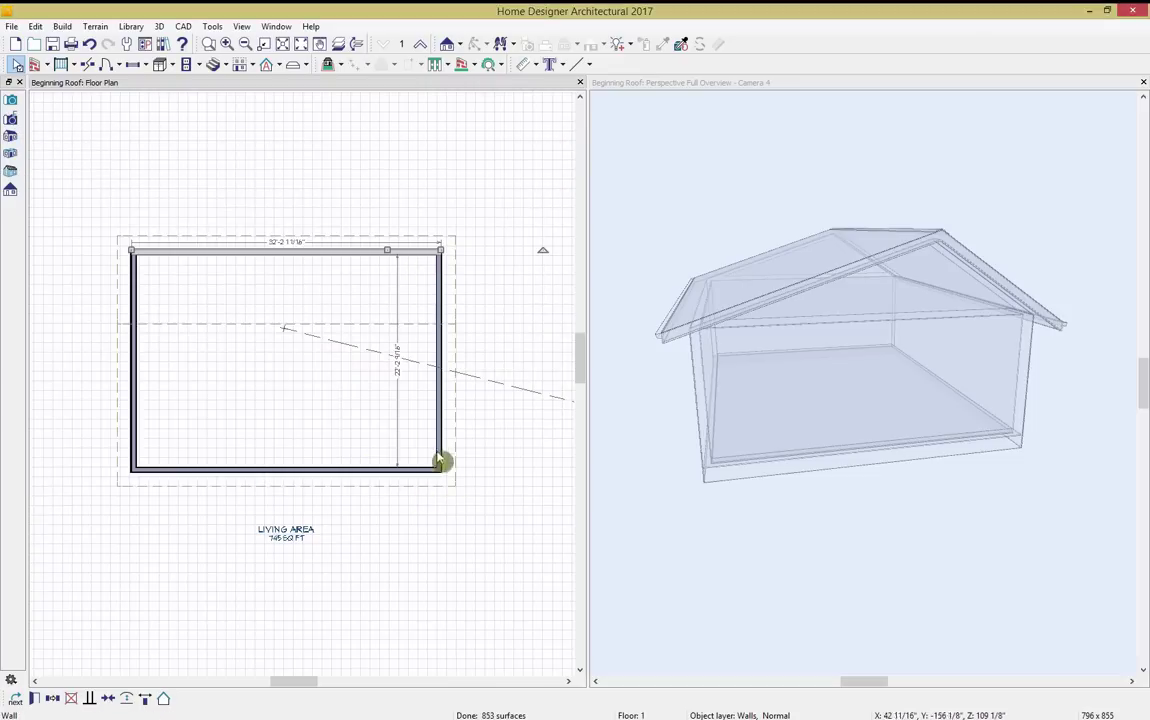
{"action": "left_click", "coordinate": [322, 469]}
{"action": "left_click", "coordinate": [440, 625]}
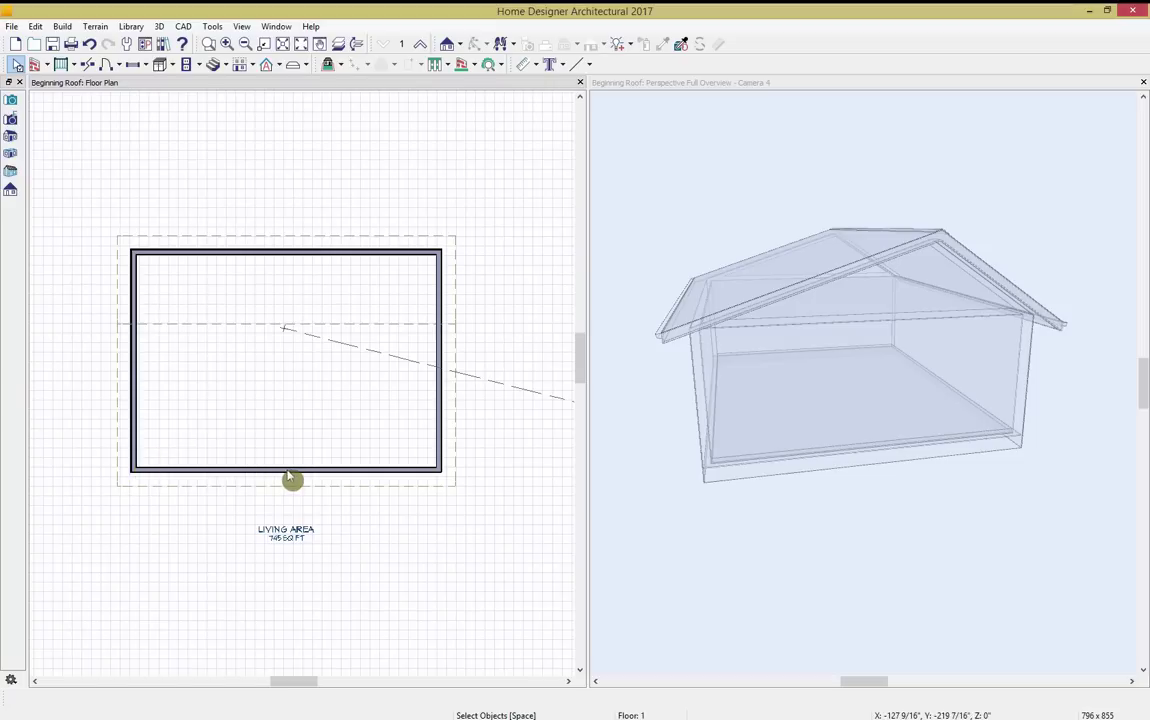
Close the shed roof reference picture and make the upper long wall of the plan a High Shed/Gable Wall.
{"action": "left_click", "coordinate": [888, 455]}
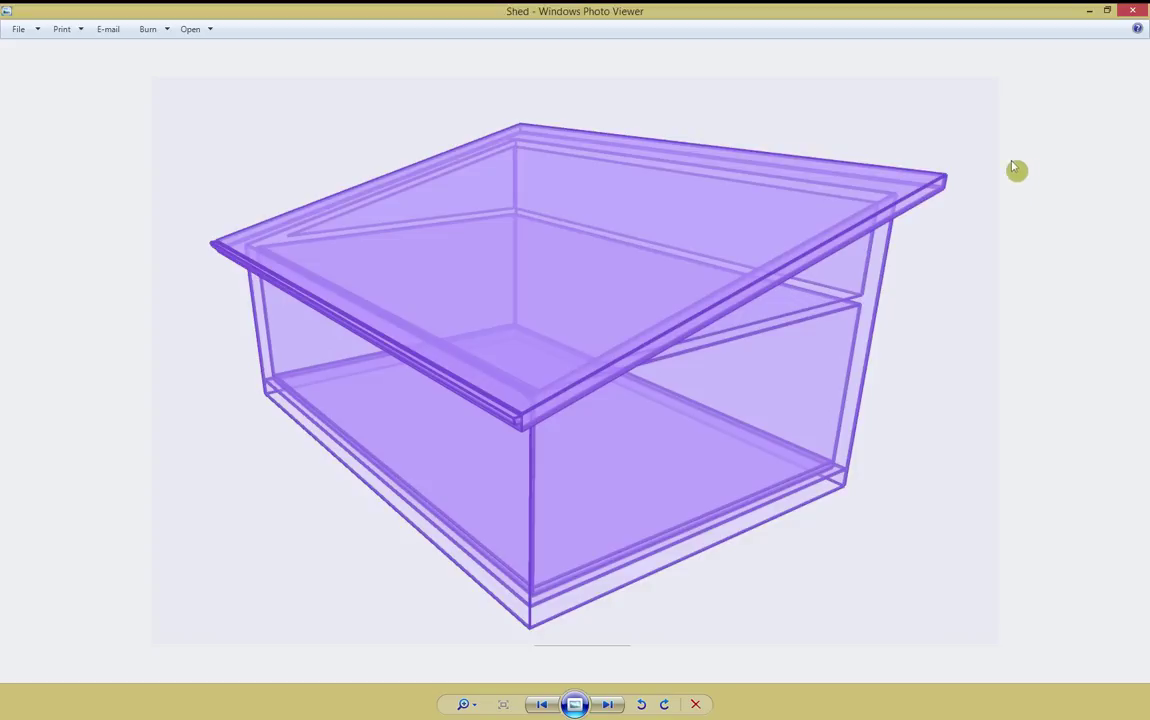
{"action": "left_click", "coordinate": [1135, 12]}
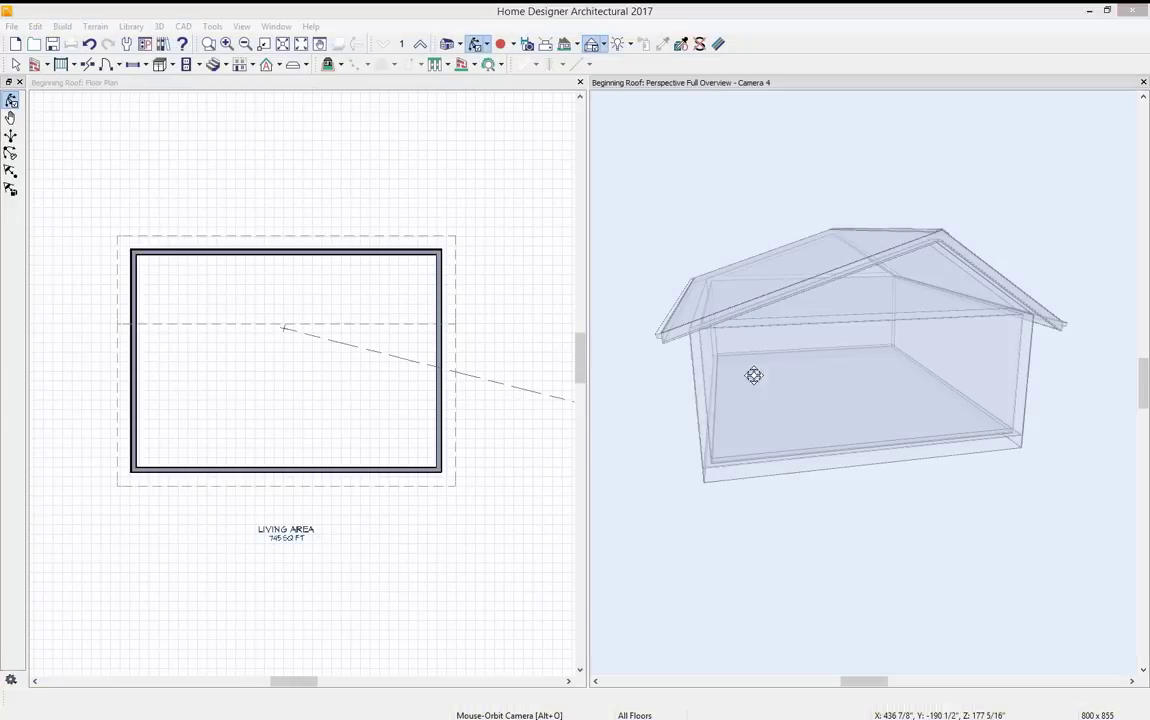
{"action": "left_click", "coordinate": [373, 258]}
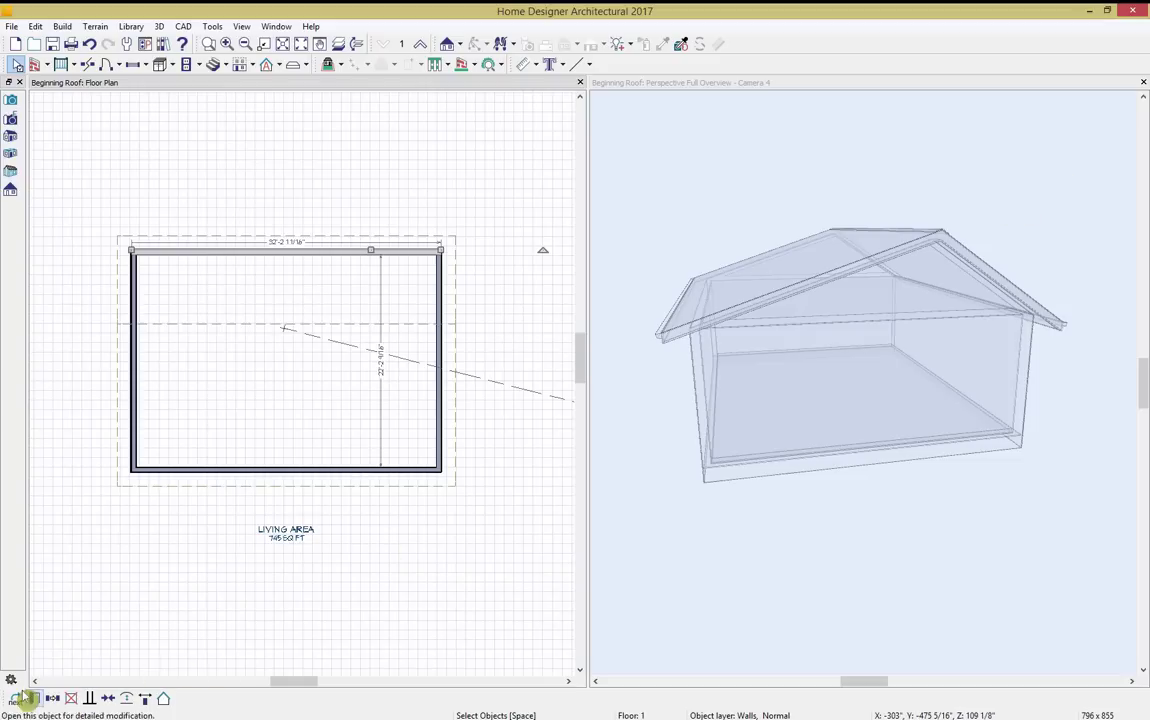
{"action": "left_click", "coordinate": [34, 698]}
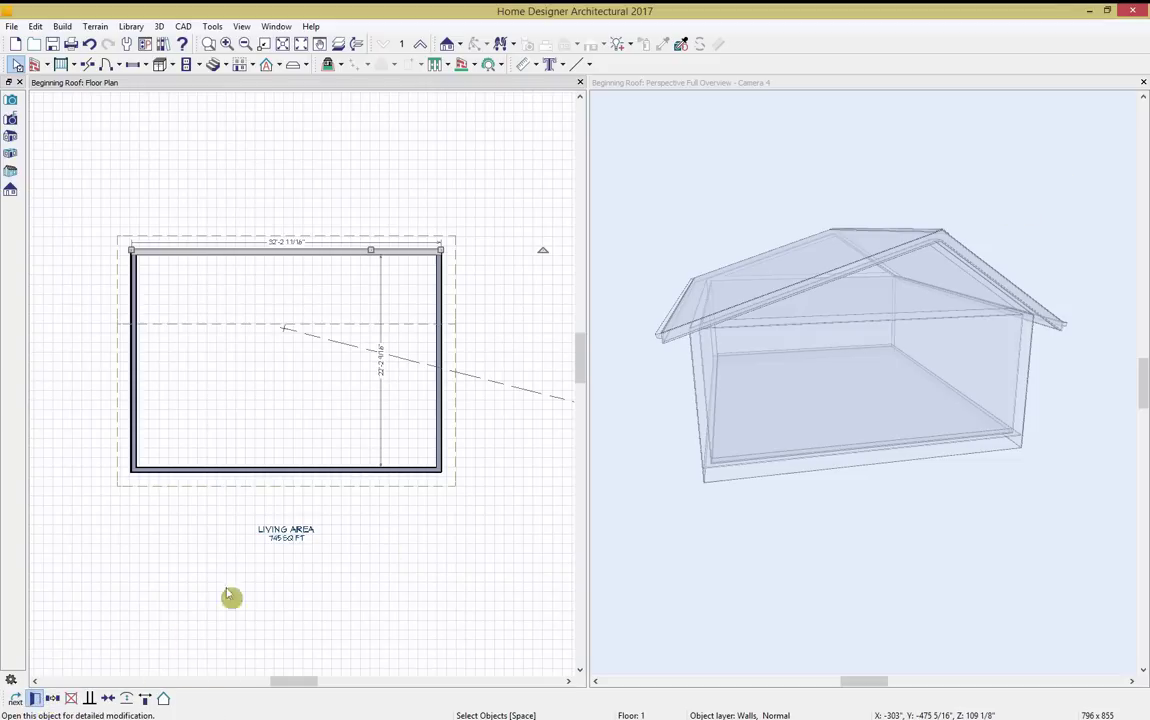
{"action": "left_click", "coordinate": [43, 181]}
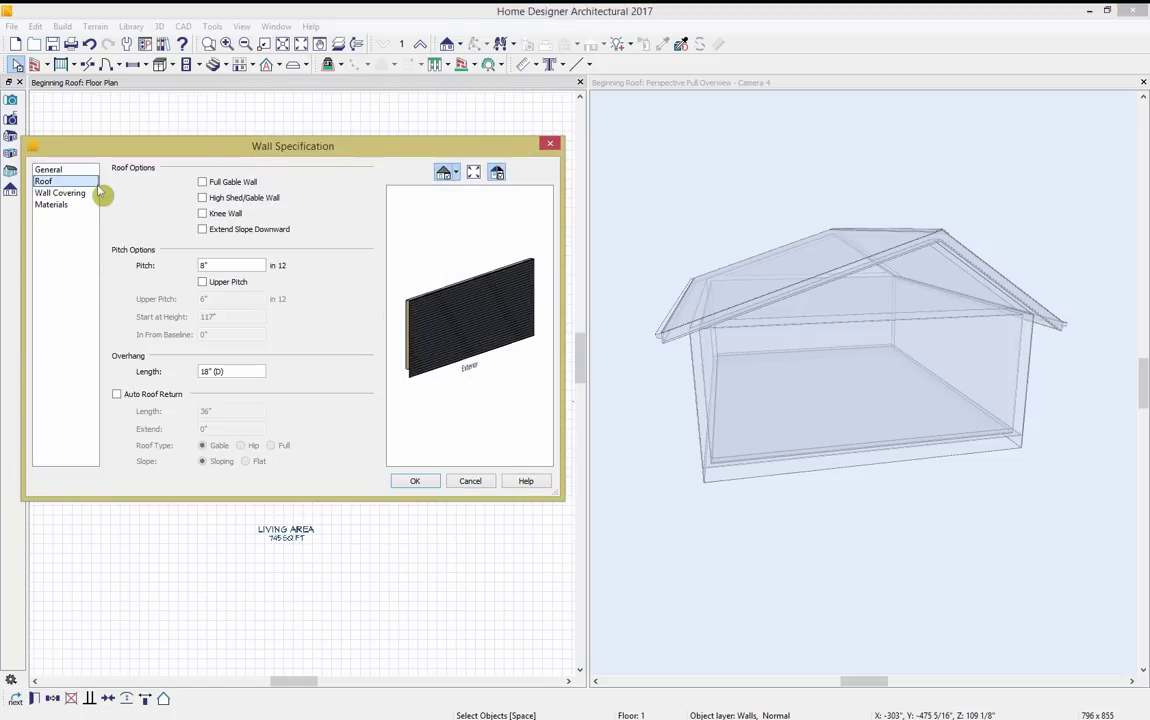
{"action": "left_click", "coordinate": [240, 197]}
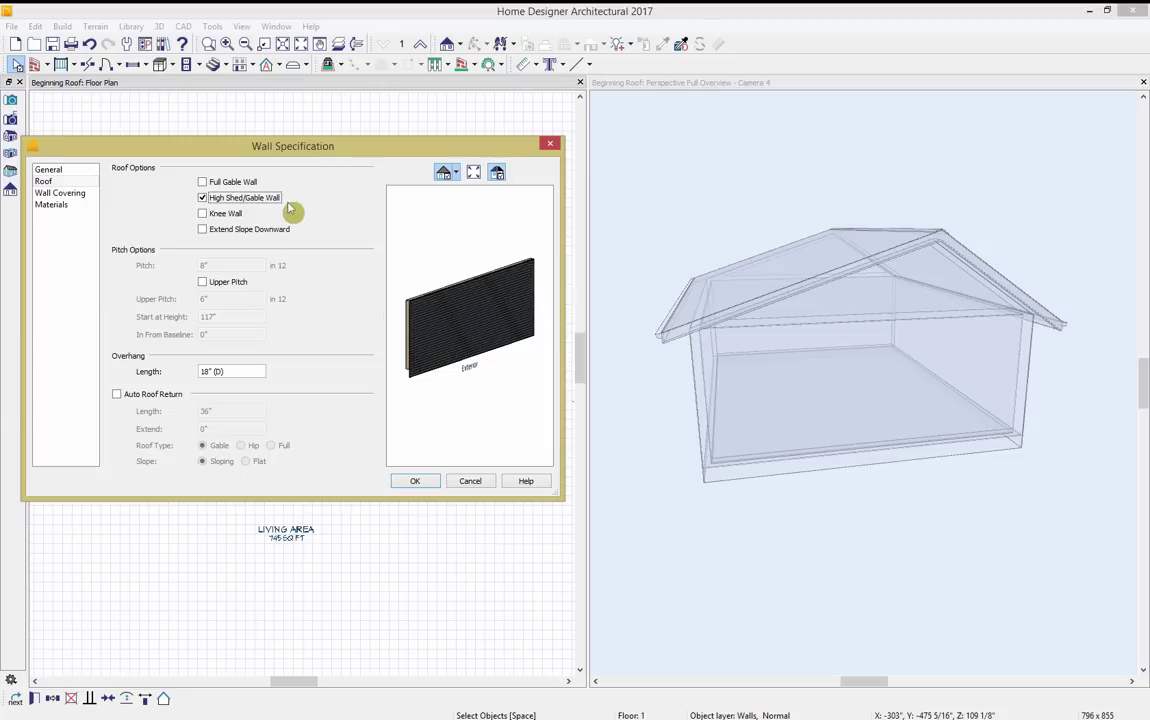
{"action": "left_click", "coordinate": [416, 482]}
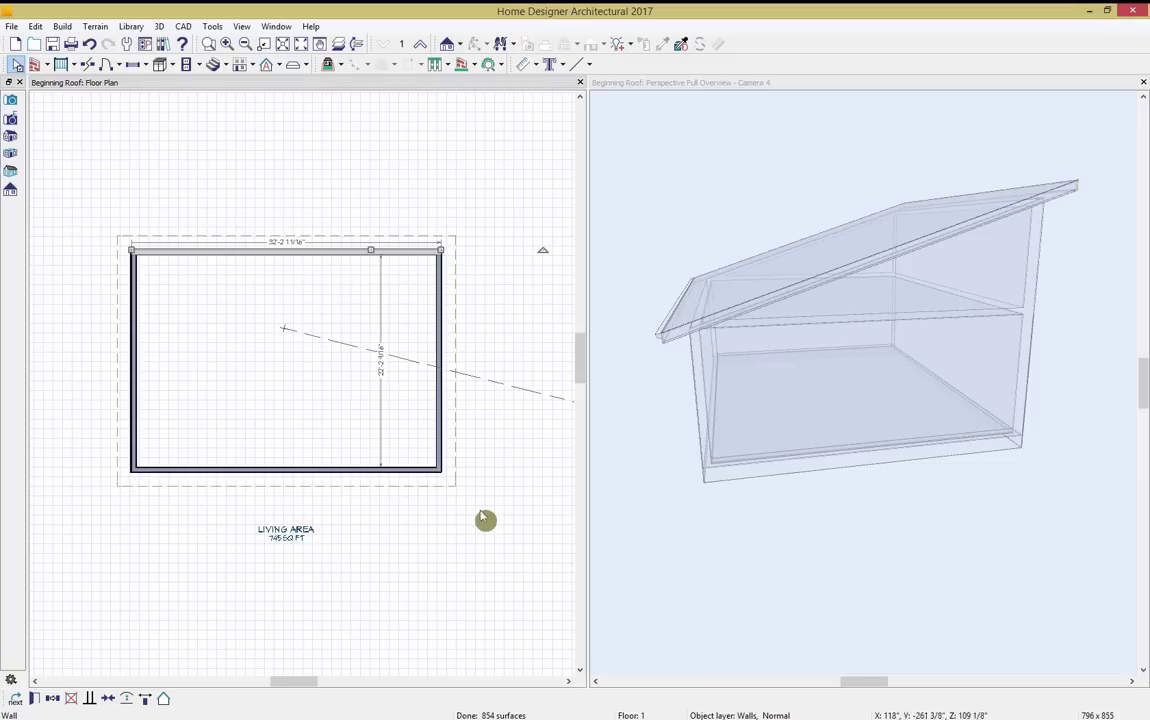
Examine the high side of the shed roof in 3D with the Standard rendering technique, restoring Glass House when done.
{"action": "left_click", "coordinate": [1058, 270]}
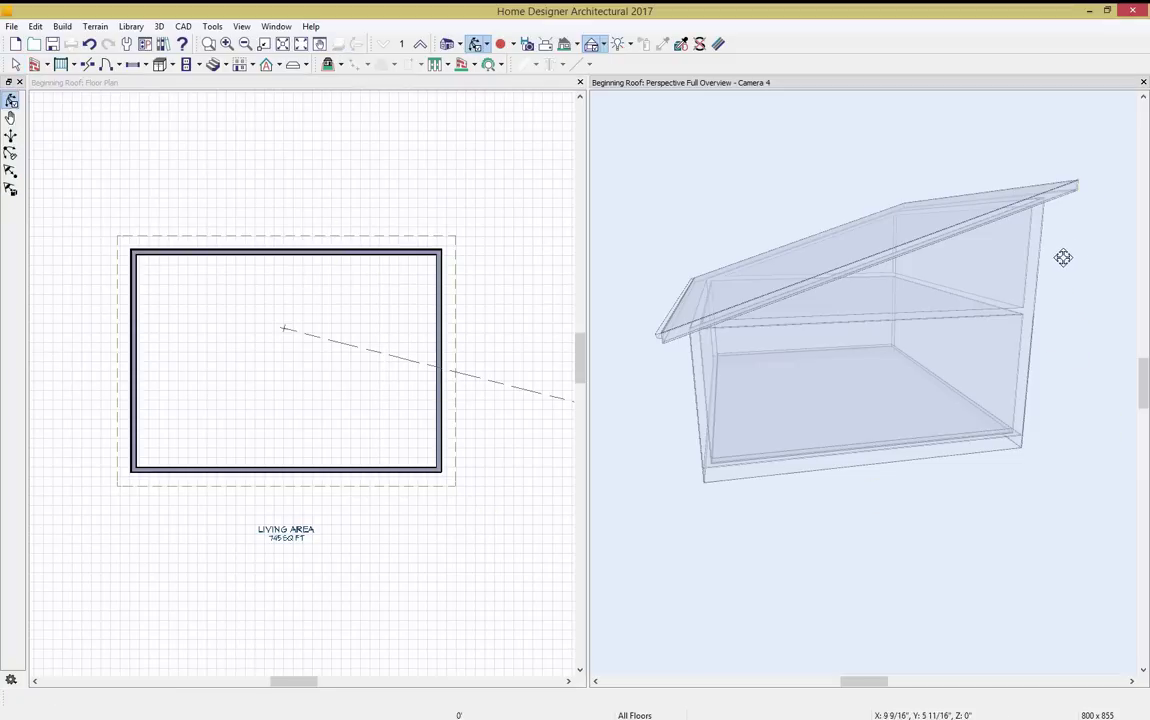
{"action": "left_click_drag", "start_coordinate": [1063, 257], "coordinate": [947, 249]}
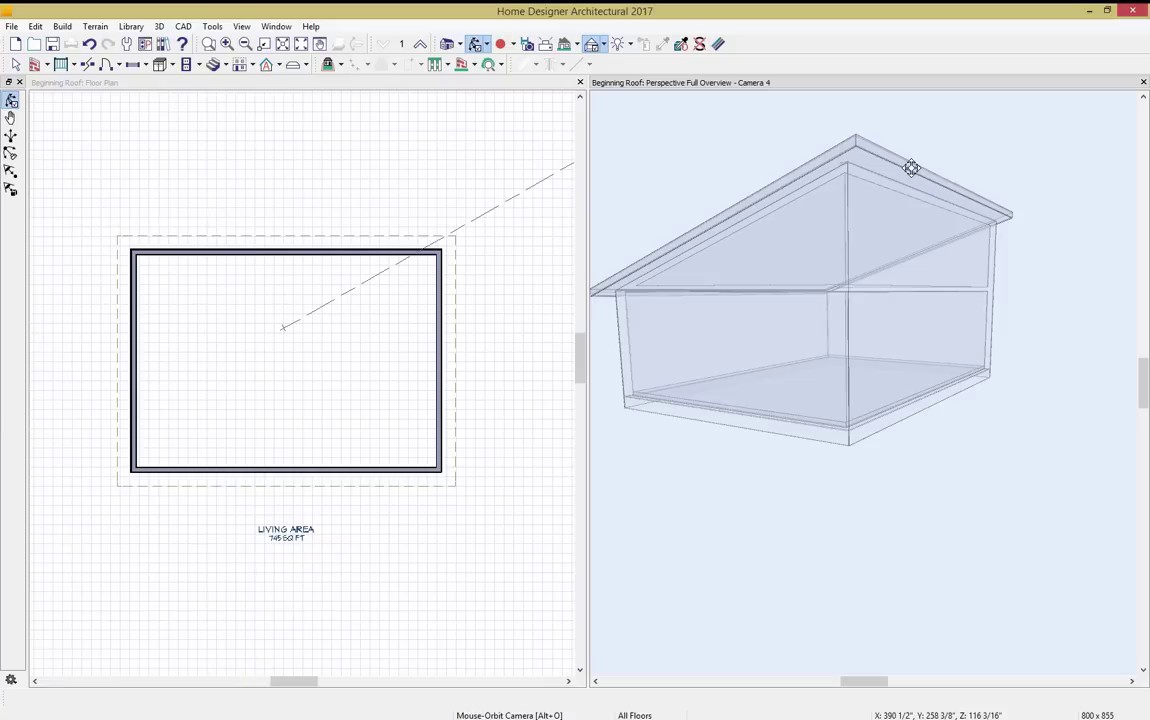
{"action": "left_click", "coordinate": [604, 46]}
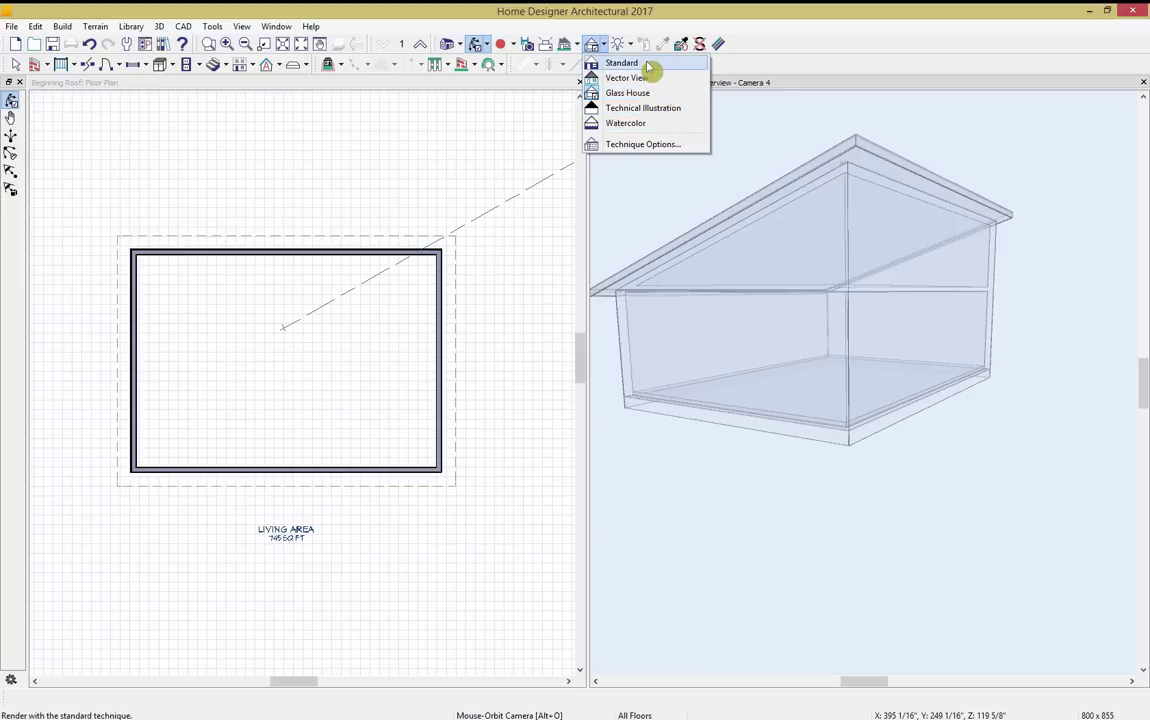
{"action": "left_click", "coordinate": [647, 66]}
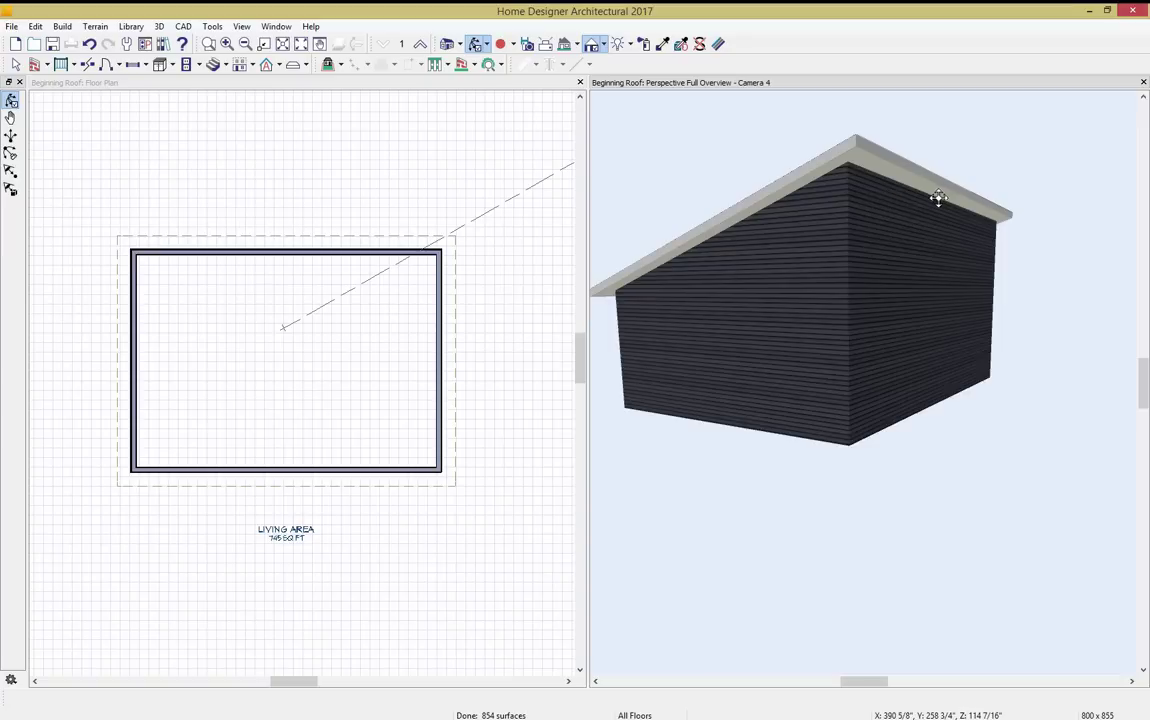
{"action": "left_click", "coordinate": [604, 46]}
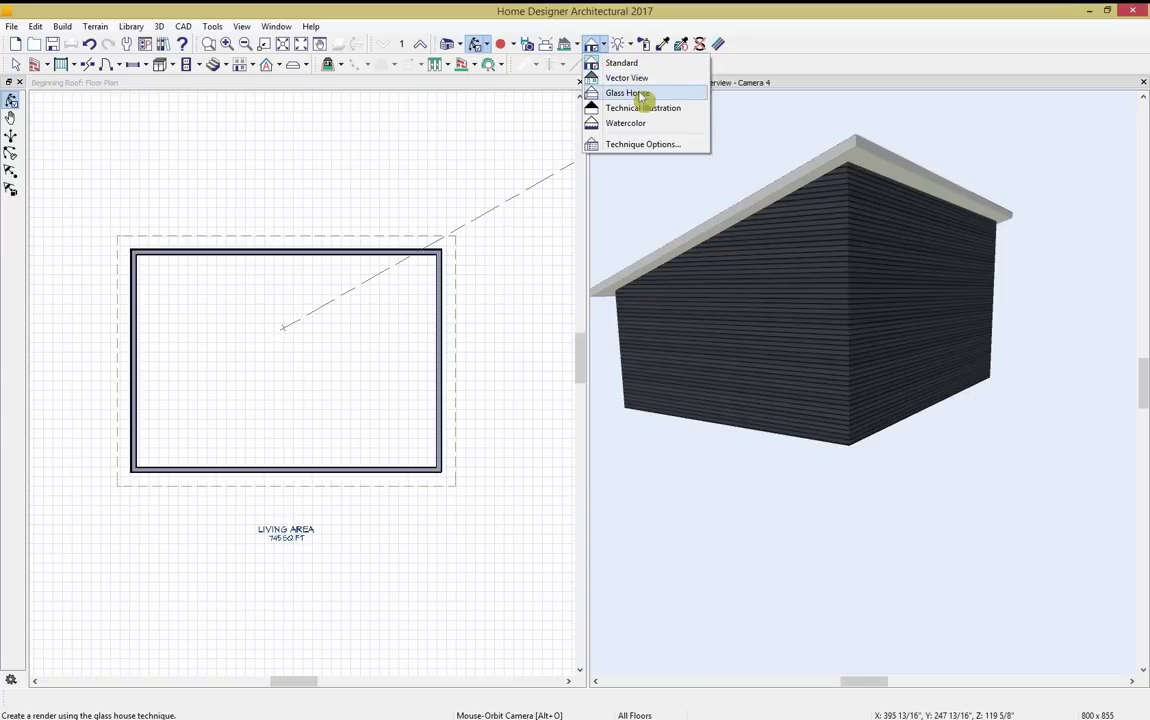
{"action": "left_click", "coordinate": [608, 95]}
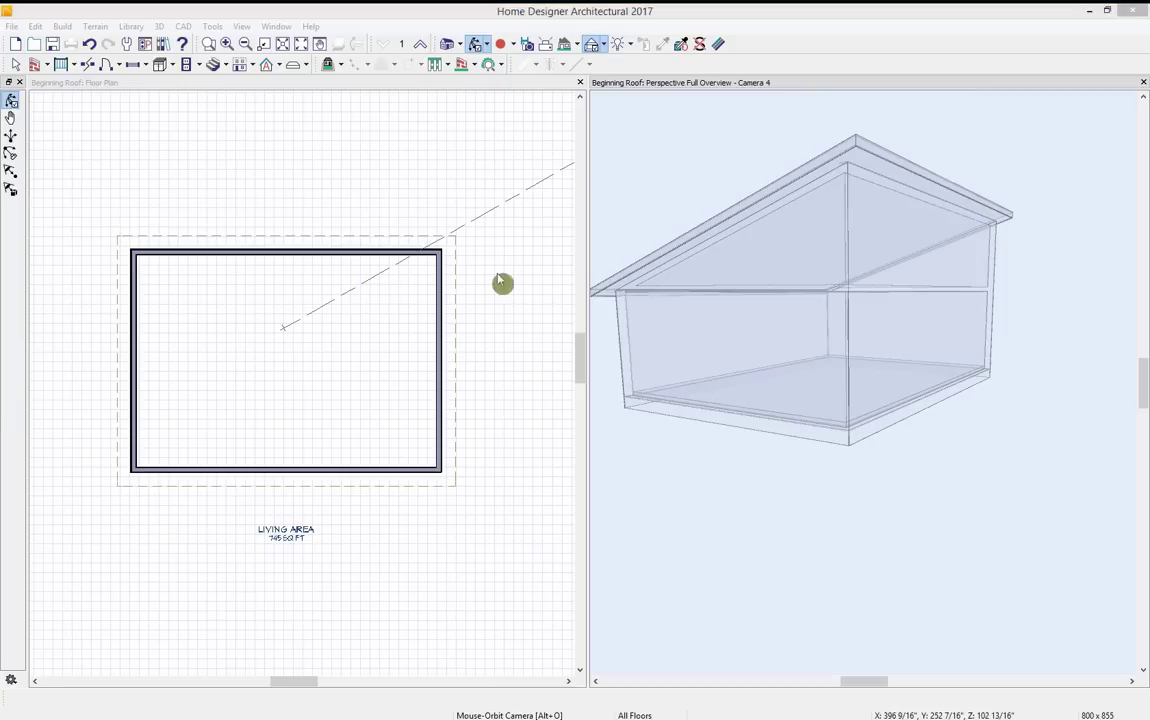
Remove the High Shed/Gable Wall setting from the upper long wall.
{"action": "left_click", "coordinate": [265, 252]}
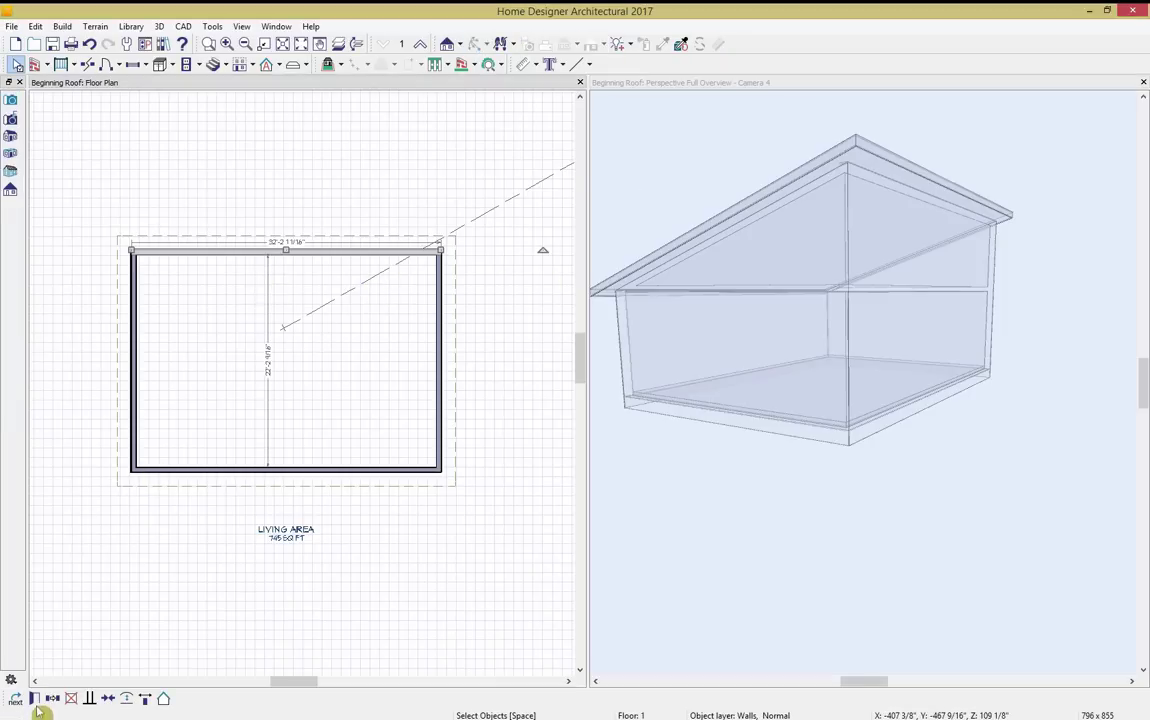
{"action": "left_click", "coordinate": [52, 697]}
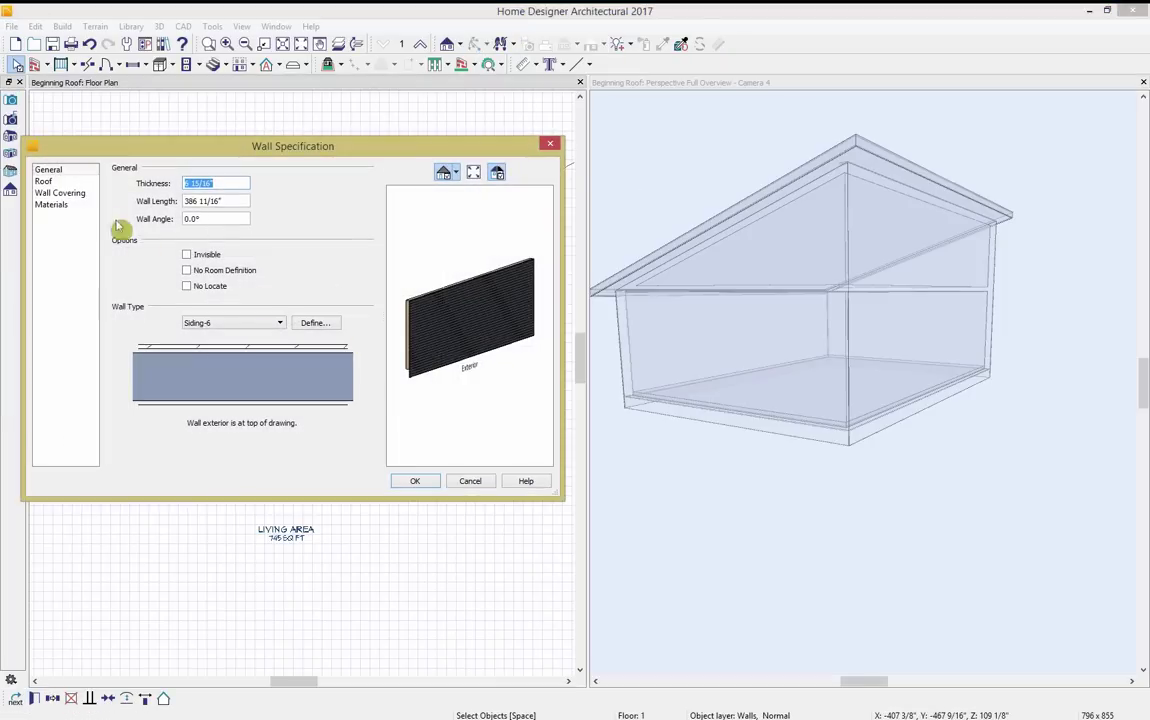
{"action": "left_click", "coordinate": [43, 181]}
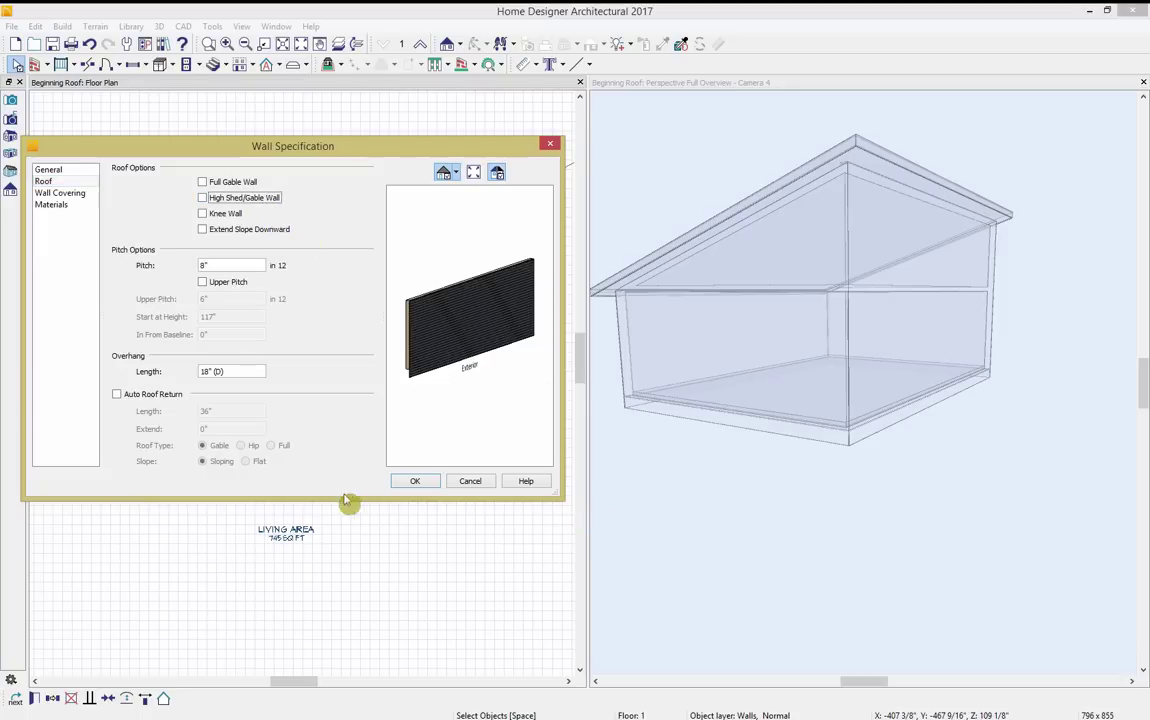
{"action": "left_click", "coordinate": [406, 480]}
Set the lower long wall's roof pitch to match the upper long wall's 8 in 12 pitch.
{"action": "left_click", "coordinate": [316, 470]}
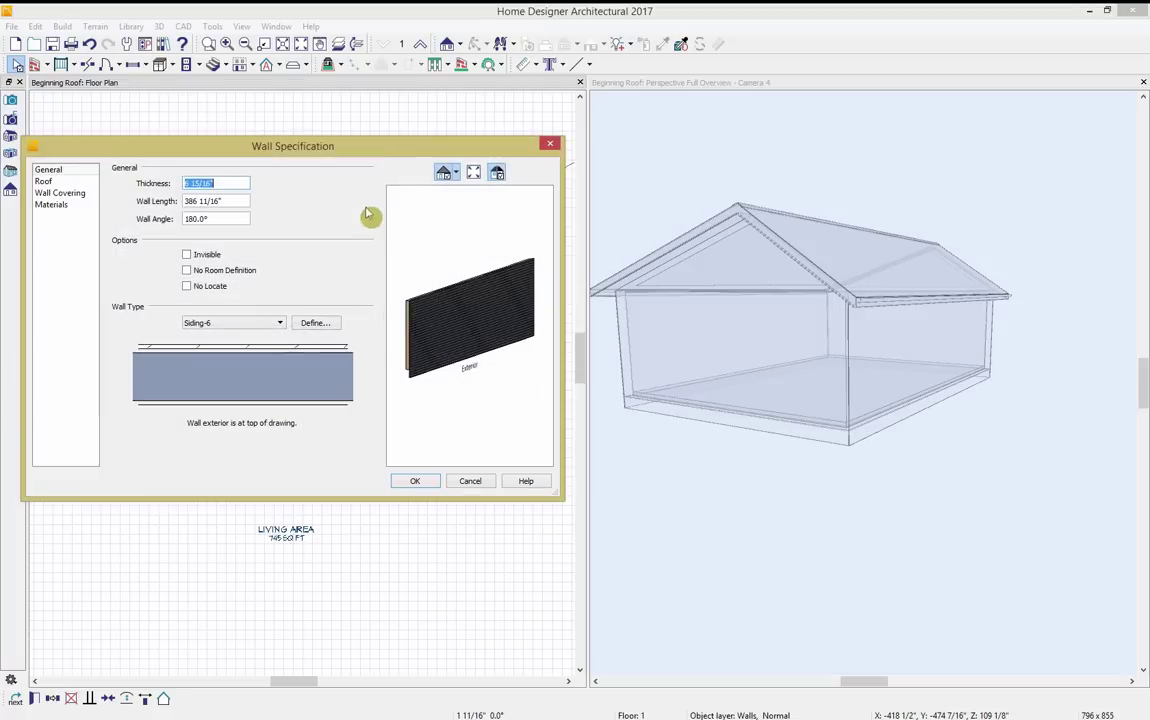
{"action": "left_click", "coordinate": [58, 181]}
{"action": "left_click_drag", "start_coordinate": [226, 267], "coordinate": [175, 296]}
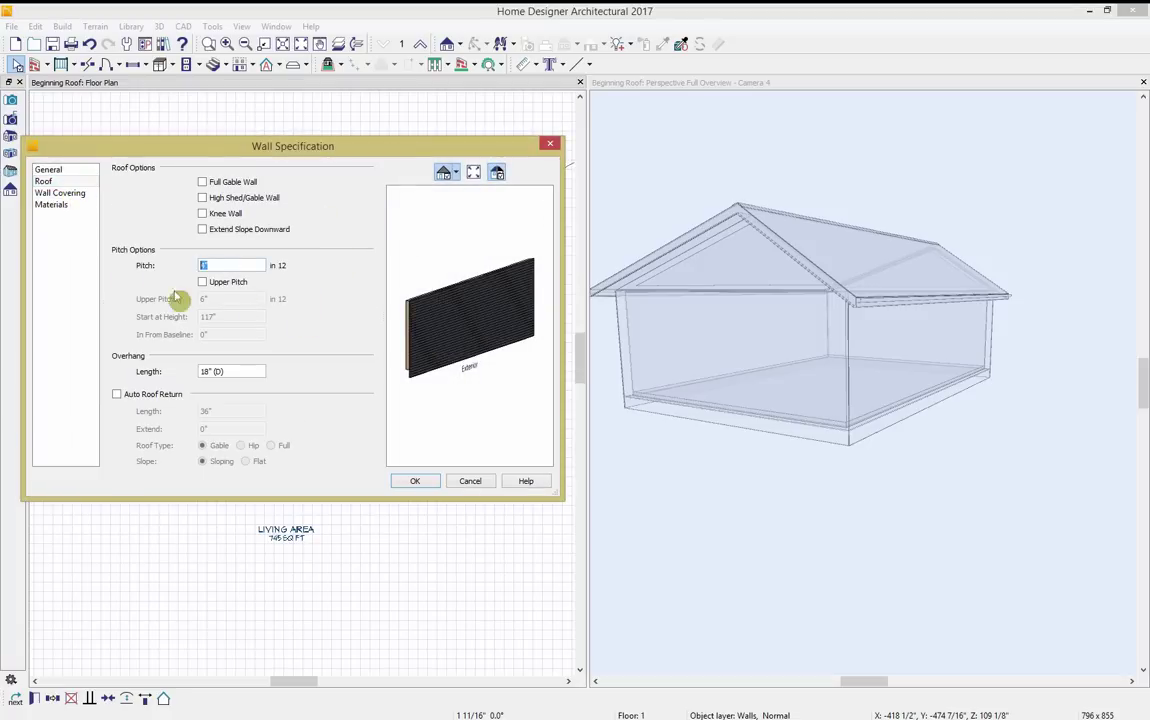
{"action": "left_click", "coordinate": [422, 484]}
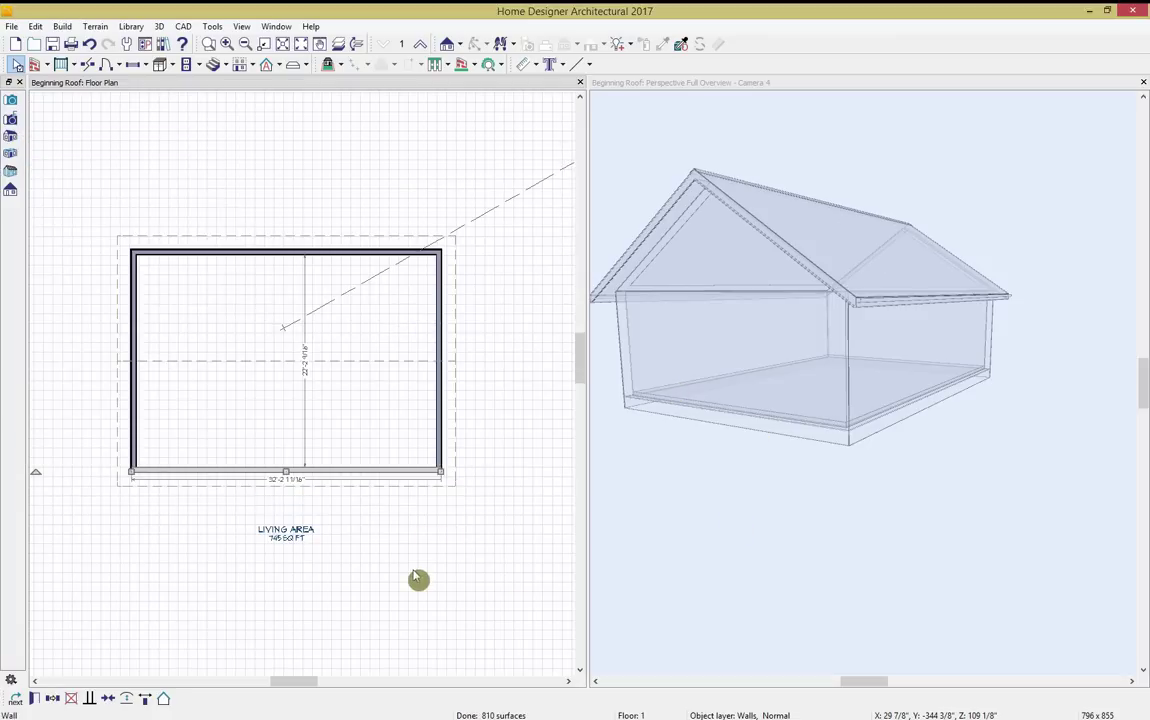
Give the right-hand full gable wall an upper pitch of 8 in 12 starting 42 inches in from the baseline.
{"action": "left_click", "coordinate": [775, 188]}
{"action": "left_click_drag", "start_coordinate": [756, 171], "coordinate": [847, 177]}
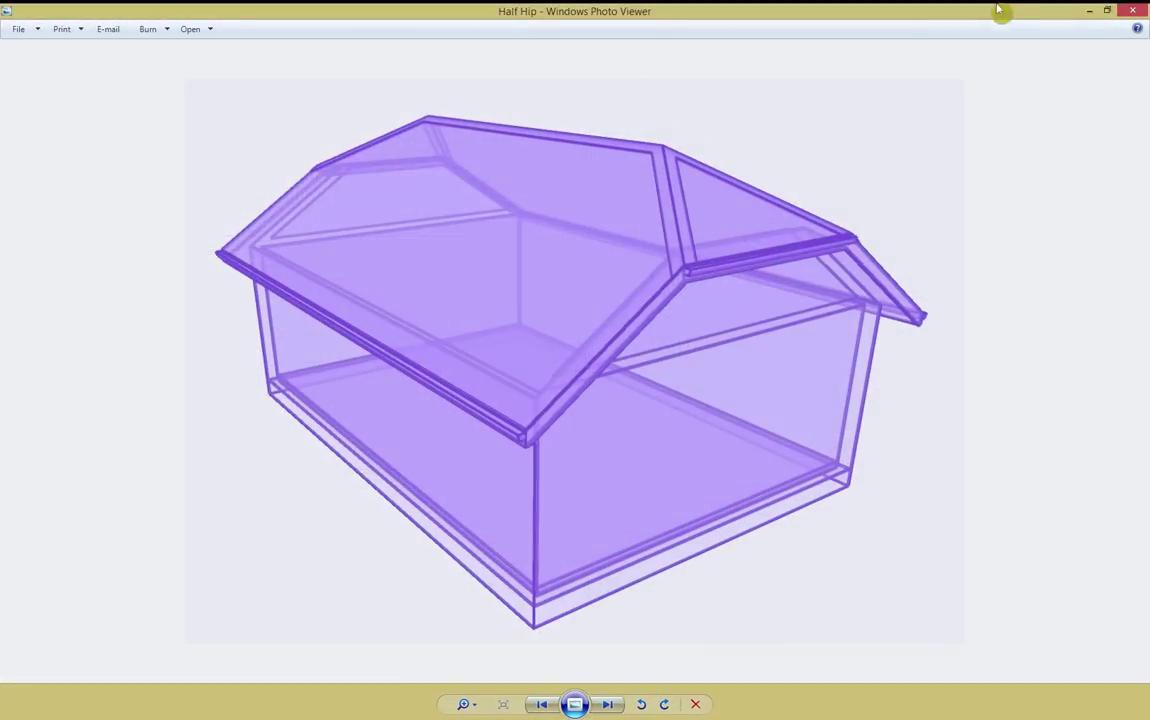
{"action": "left_click", "coordinate": [1131, 12]}
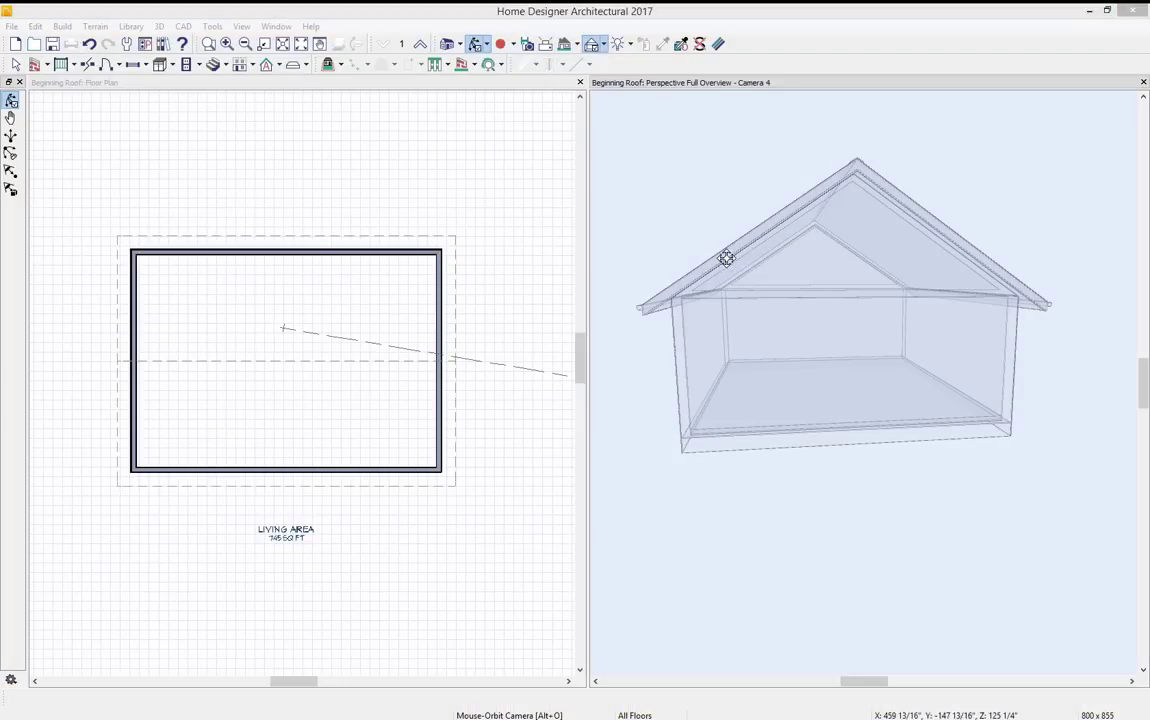
{"action": "left_click_drag", "start_coordinate": [726, 257], "coordinate": [766, 289]}
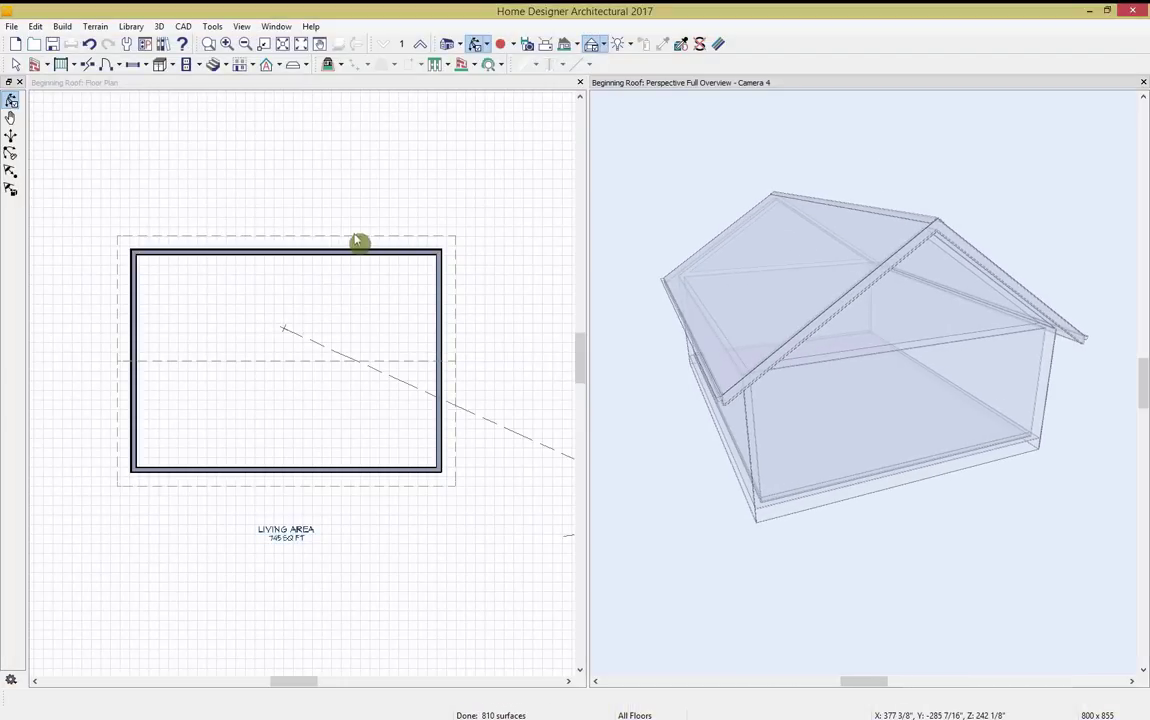
{"action": "left_click", "coordinate": [444, 334]}
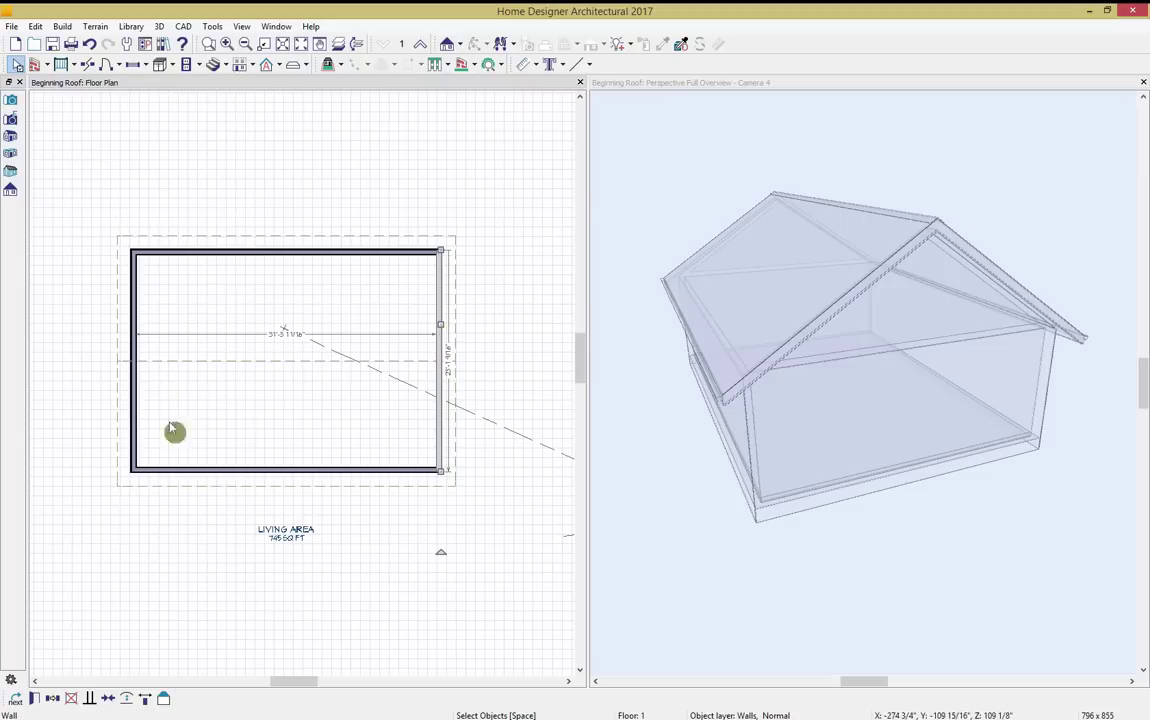
{"action": "left_click", "coordinate": [33, 701]}
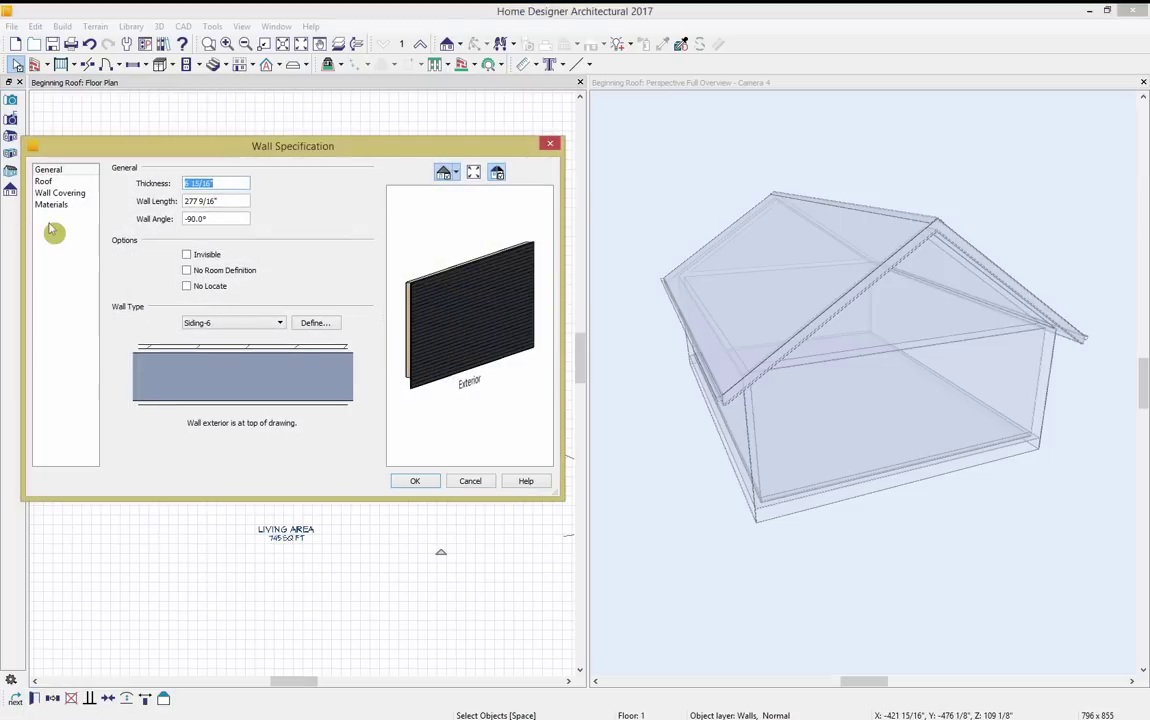
{"action": "left_click", "coordinate": [44, 181]}
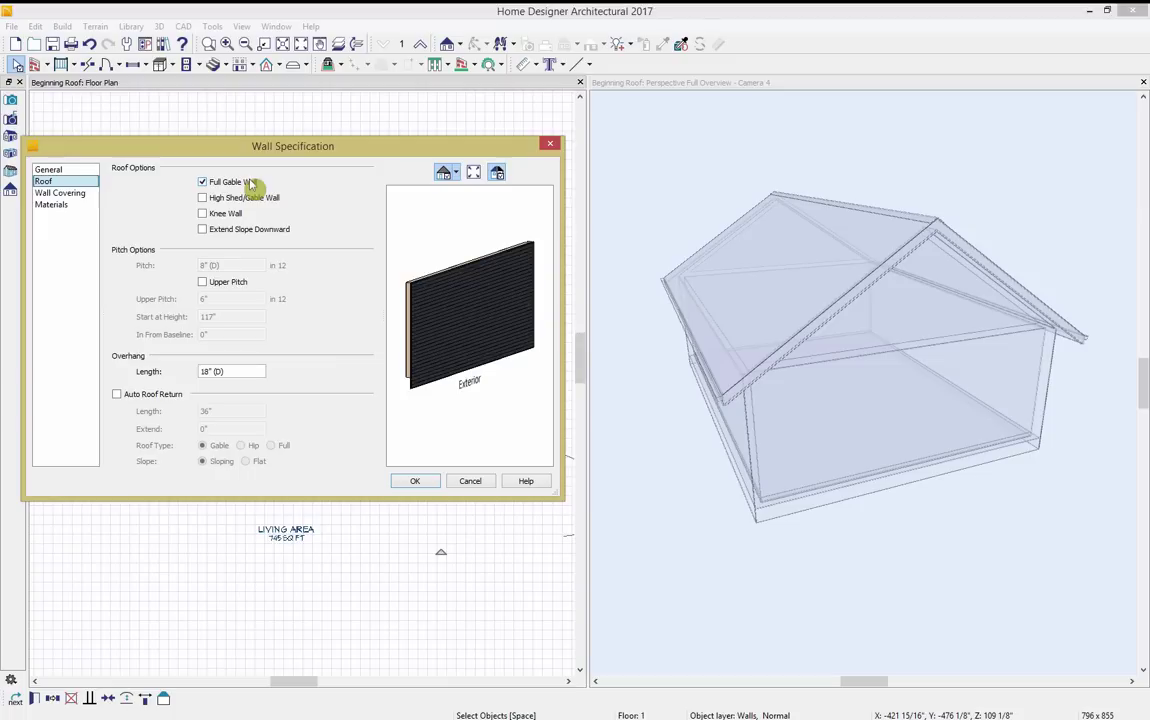
{"action": "left_click", "coordinate": [203, 282]}
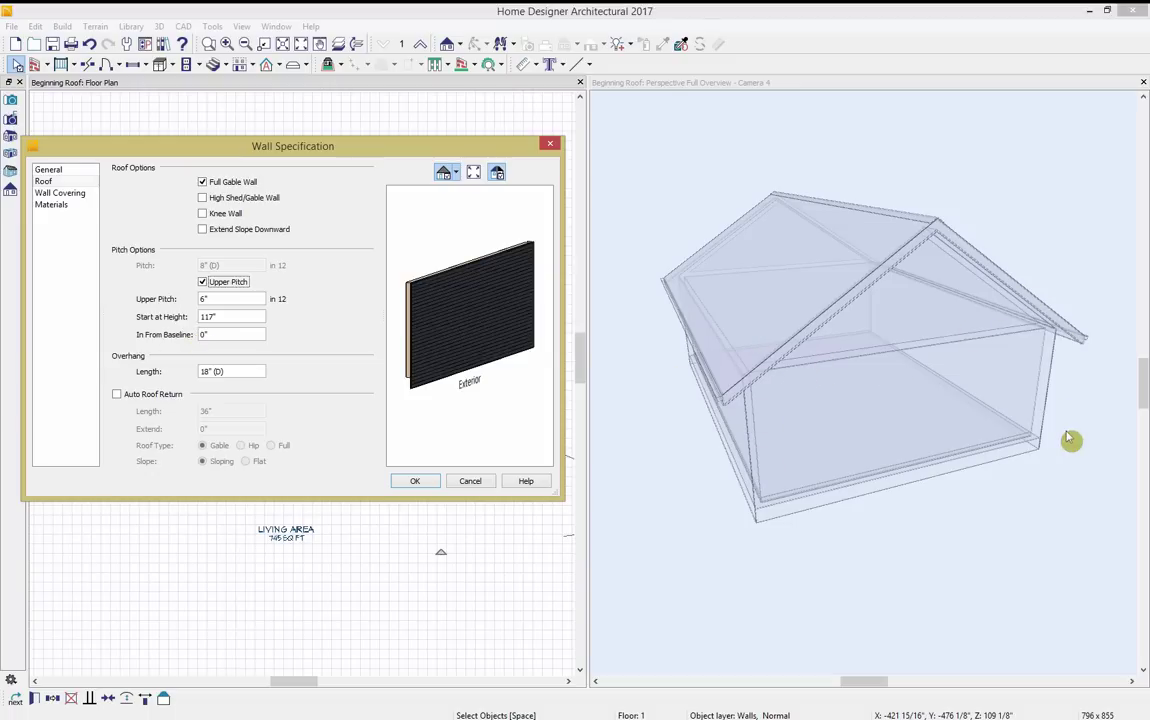
{"action": "double_click", "coordinate": [223, 298]}
{"action": "left_click", "coordinate": [233, 336]}
{"action": "left_click_drag", "start_coordinate": [150, 336], "coordinate": [146, 345]}
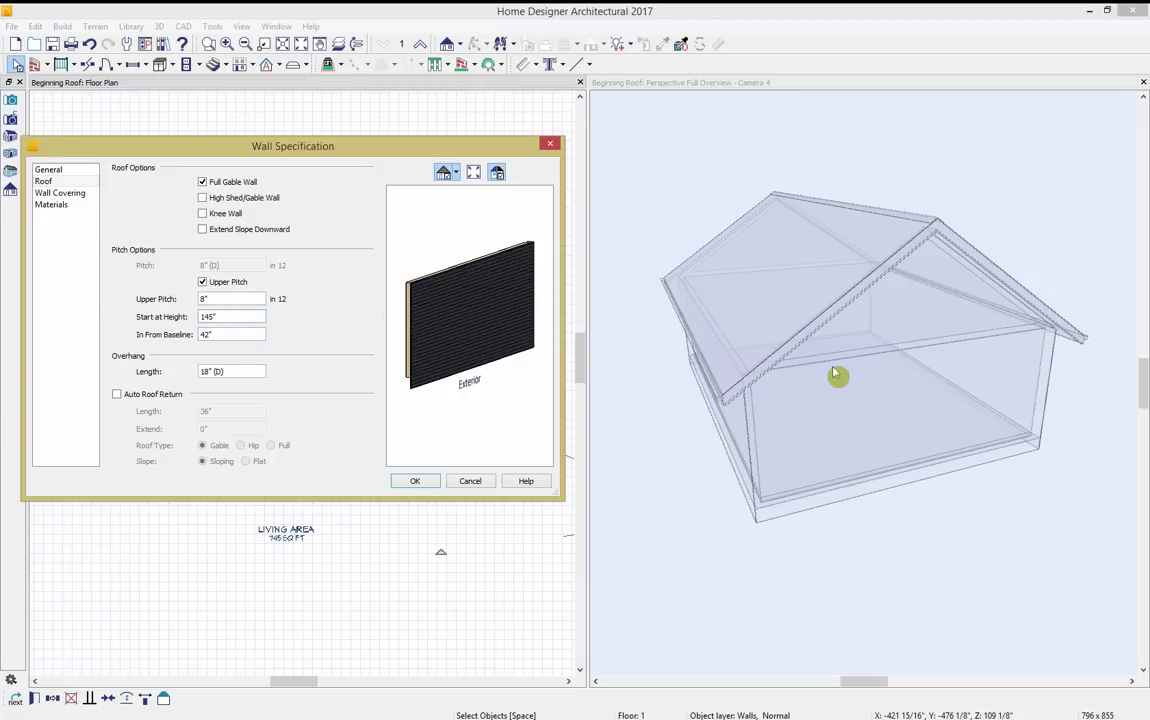
{"action": "left_click", "coordinate": [415, 483]}
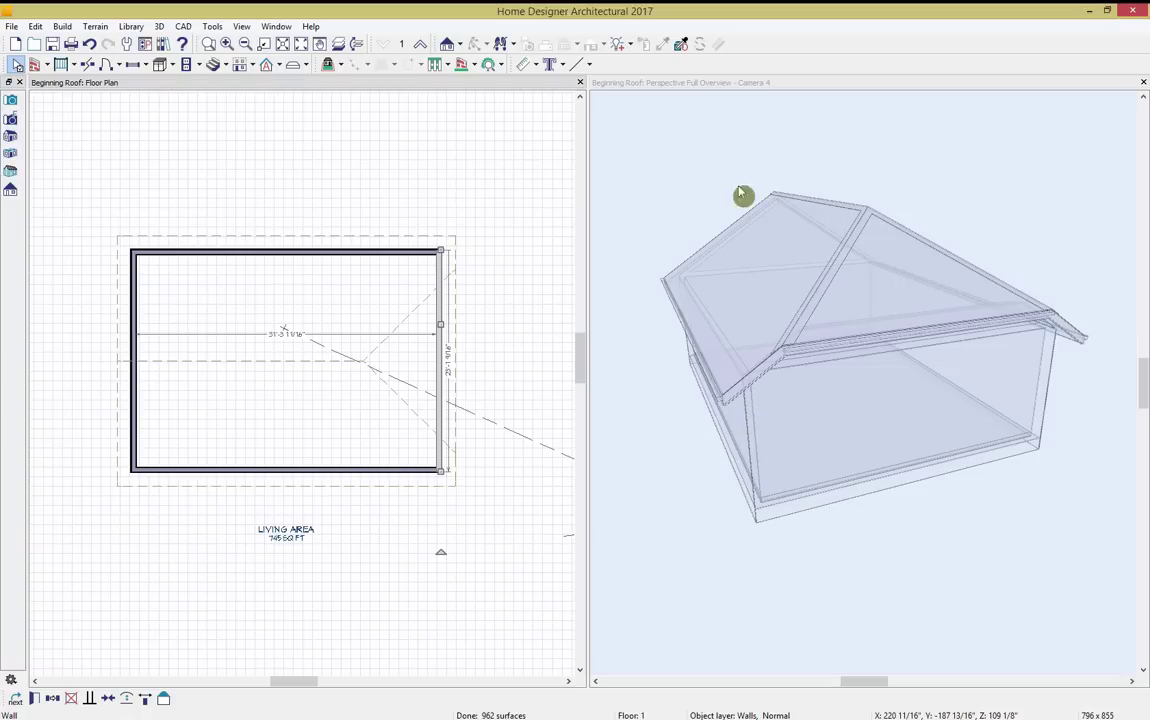
Start the right-hand gable wall's upper pitch 72 inches in from the baseline to shrink the half hip.
{"action": "left_click_drag", "start_coordinate": [773, 159], "coordinate": [811, 208]}
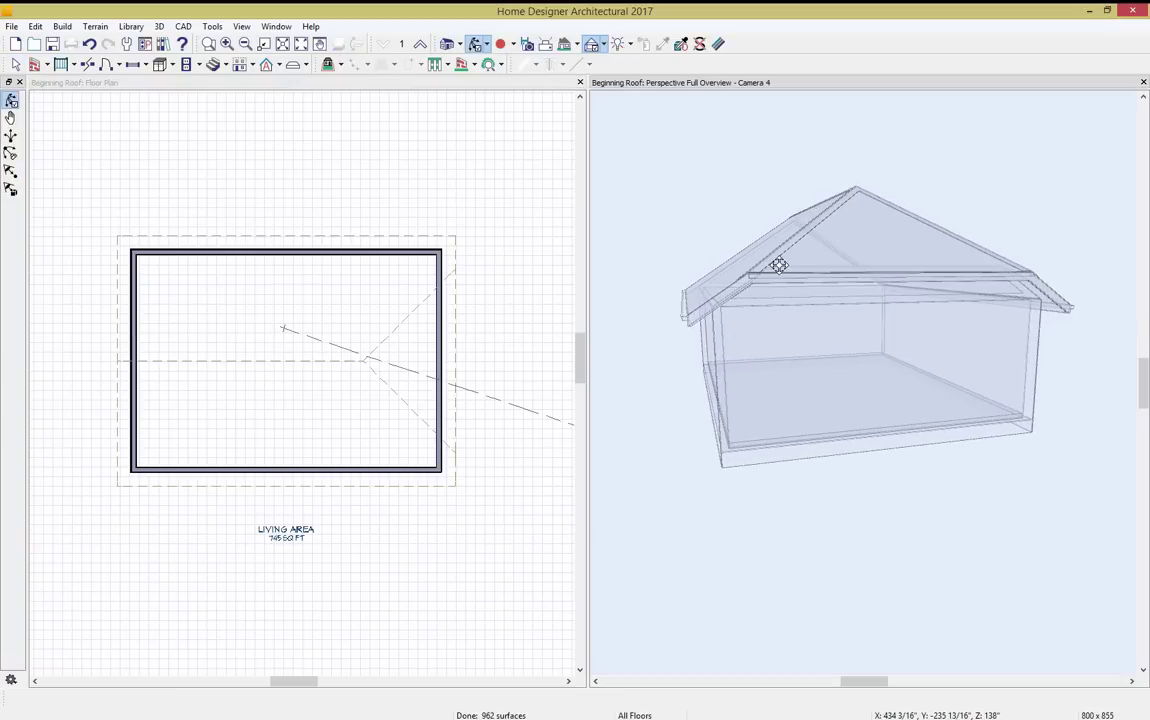
{"action": "left_click_drag", "start_coordinate": [779, 265], "coordinate": [750, 316]}
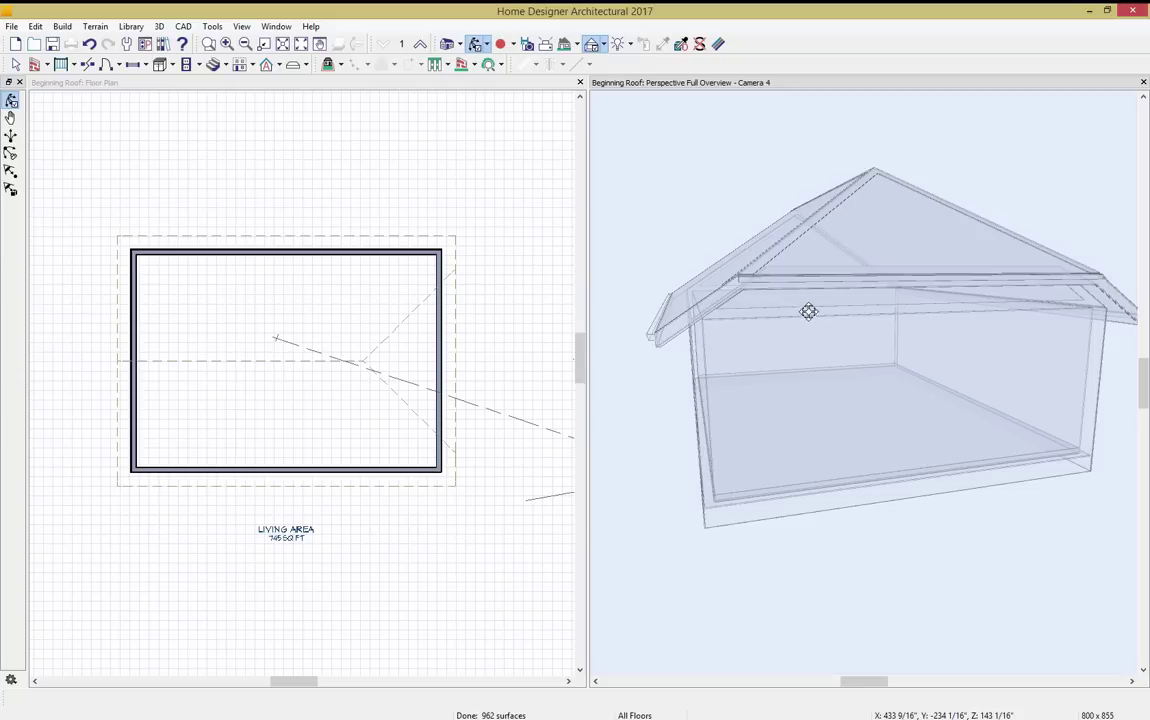
{"action": "left_click", "coordinate": [458, 401]}
{"action": "double_click", "coordinate": [443, 371]}
{"action": "left_click", "coordinate": [44, 181]}
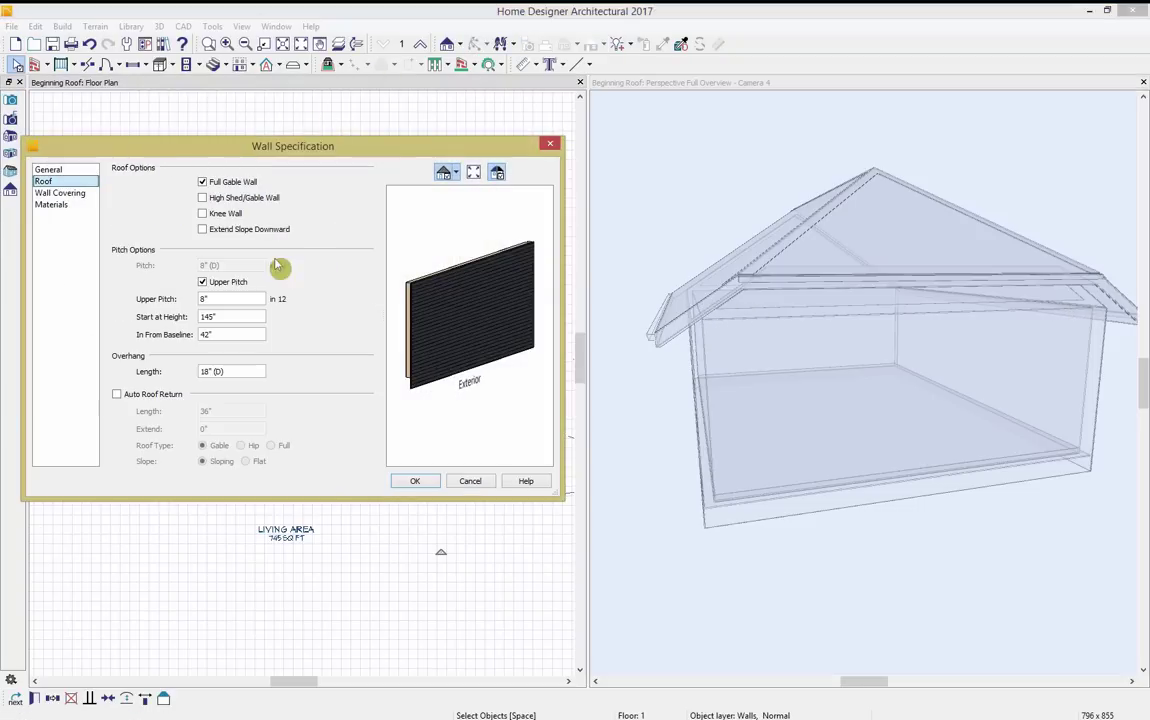
{"action": "double_click", "coordinate": [249, 334]}
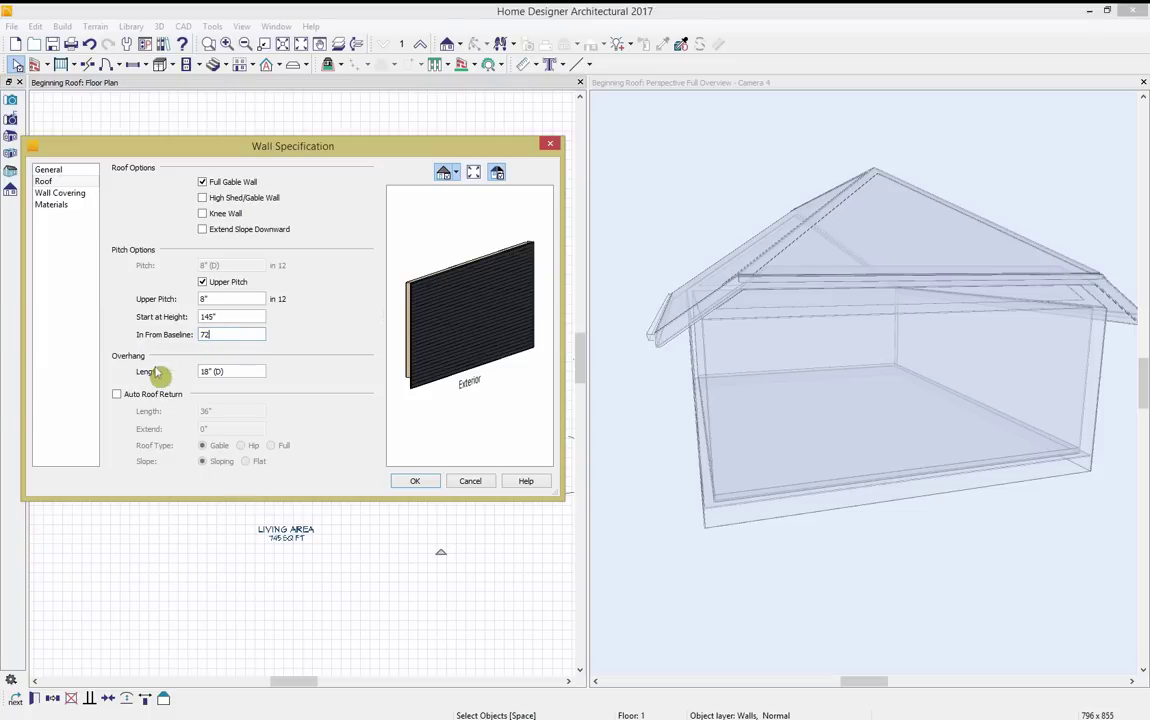
{"action": "left_click", "coordinate": [416, 480]}
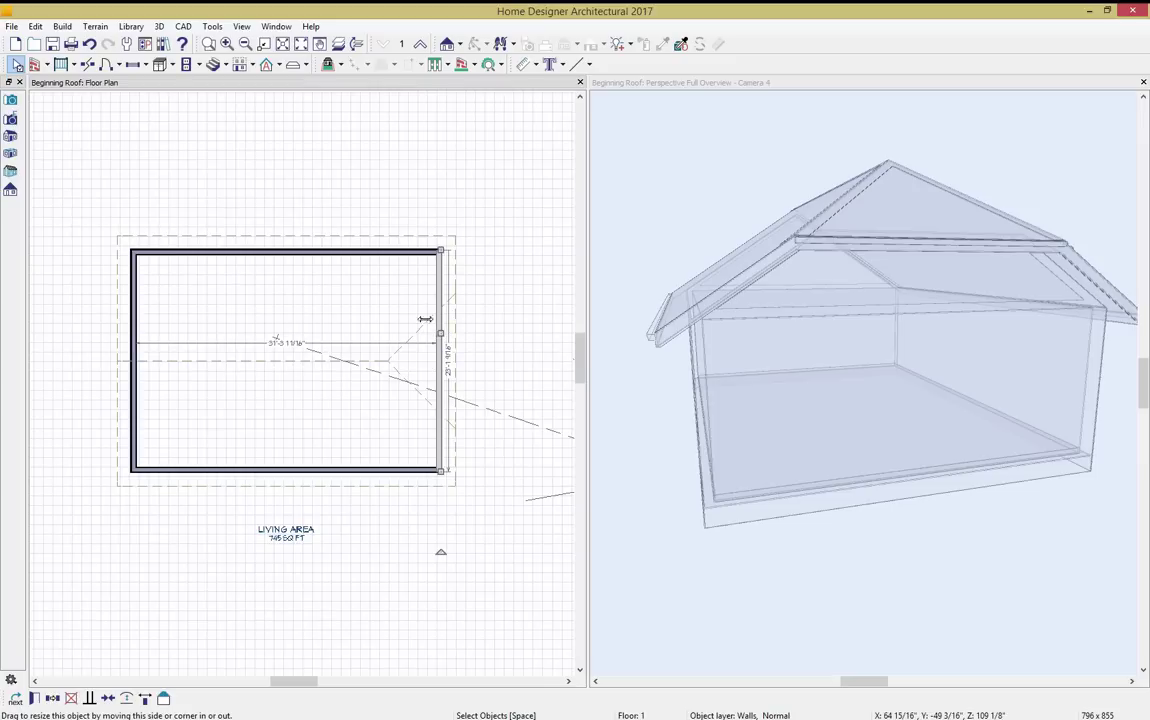
Turn off the Upper Pitch and Full Gable Wall options for the right-hand wall.
{"action": "double_click", "coordinate": [445, 344]}
{"action": "left_click", "coordinate": [45, 181]}
{"action": "left_click", "coordinate": [257, 287]}
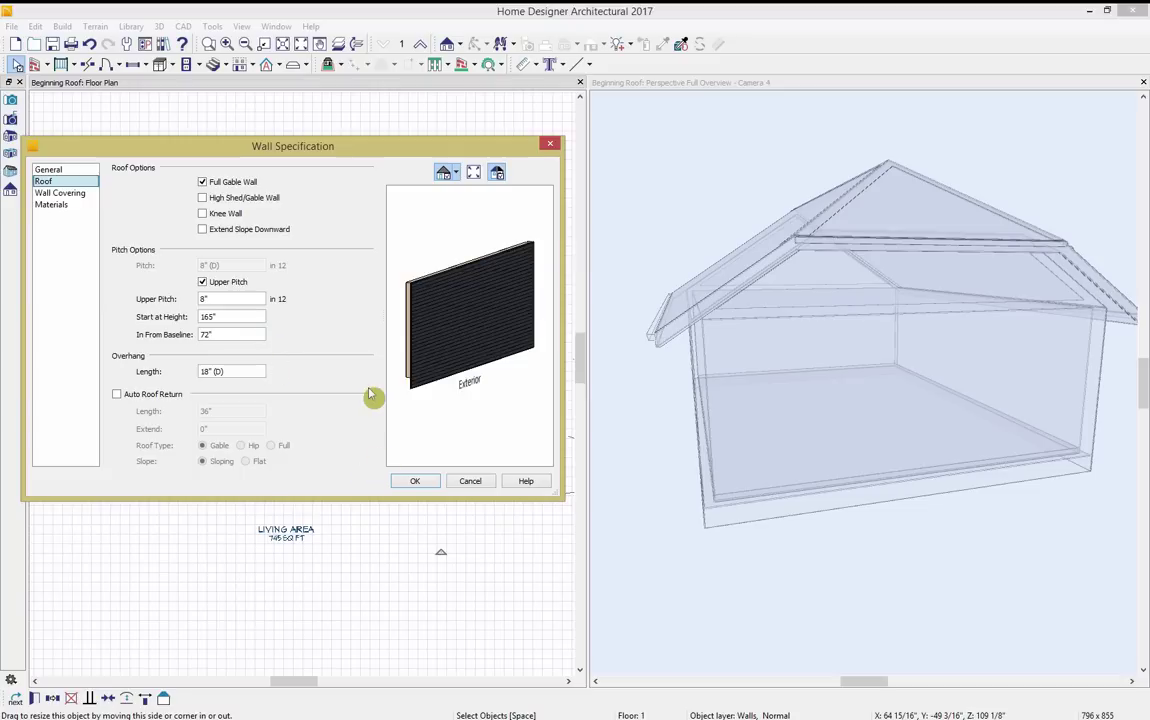
{"action": "left_click", "coordinate": [237, 282]}
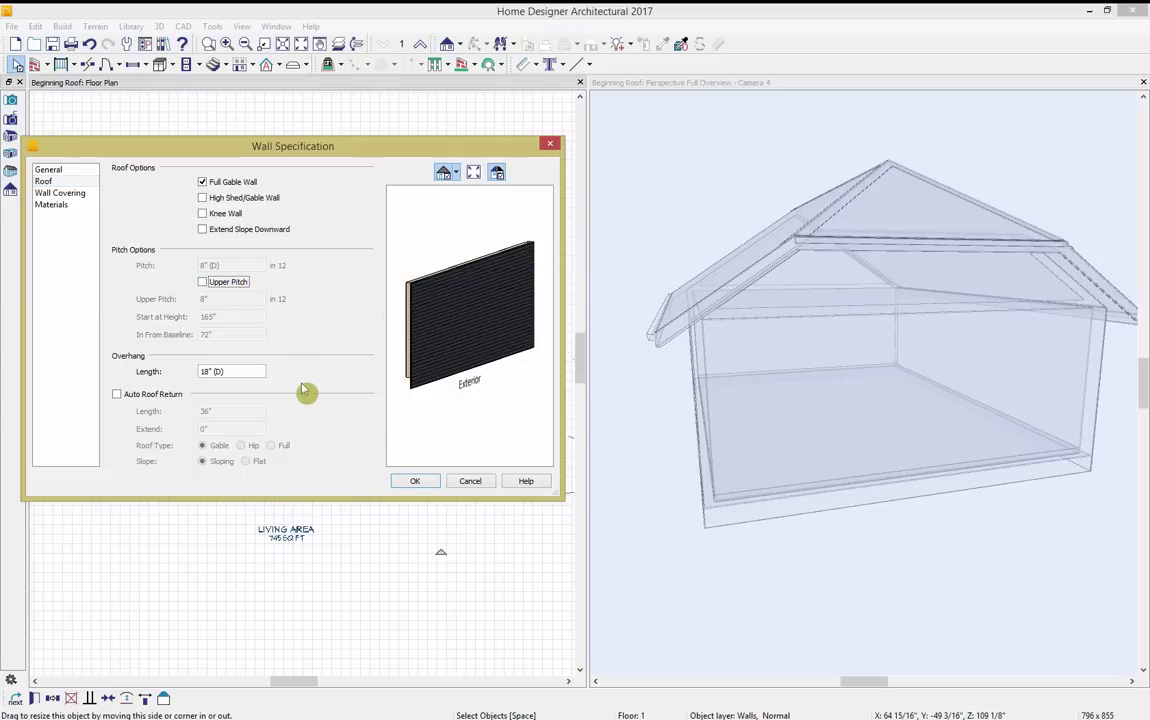
{"action": "left_click", "coordinate": [229, 182]}
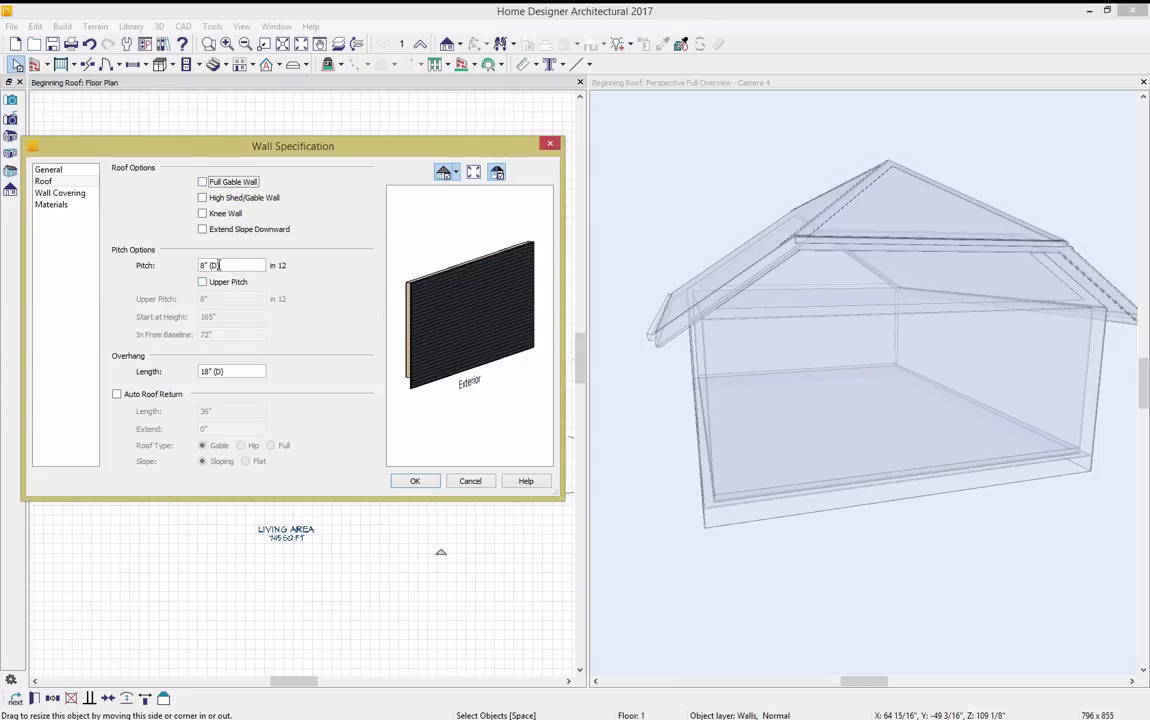
{"action": "left_click", "coordinate": [422, 484]}
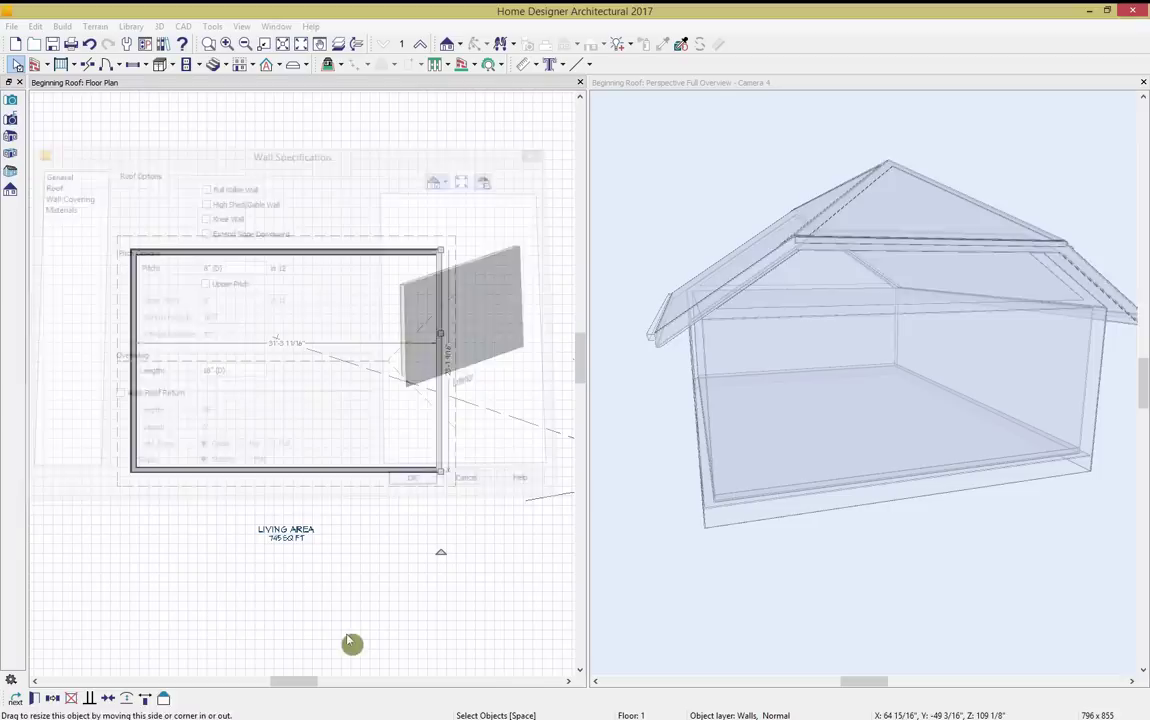
Turn off the Full Gable Wall option for the left-hand wall.
{"action": "double_click", "coordinate": [132, 318]}
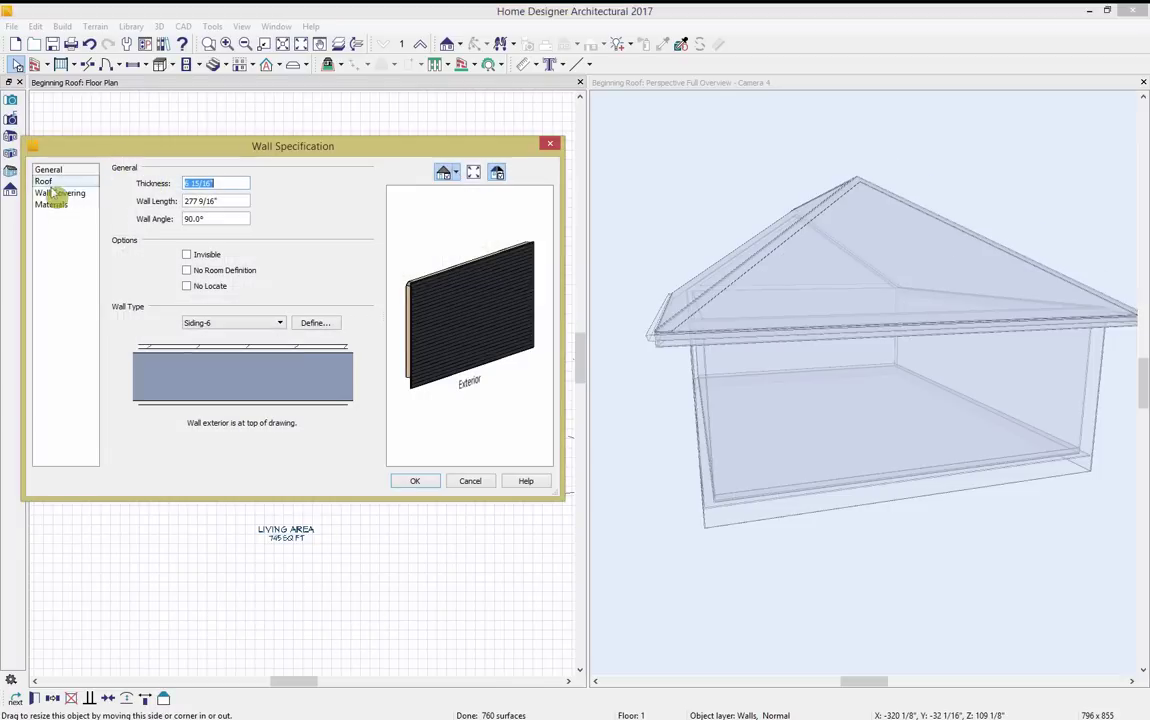
{"action": "left_click", "coordinate": [43, 181]}
{"action": "left_click", "coordinate": [202, 181]}
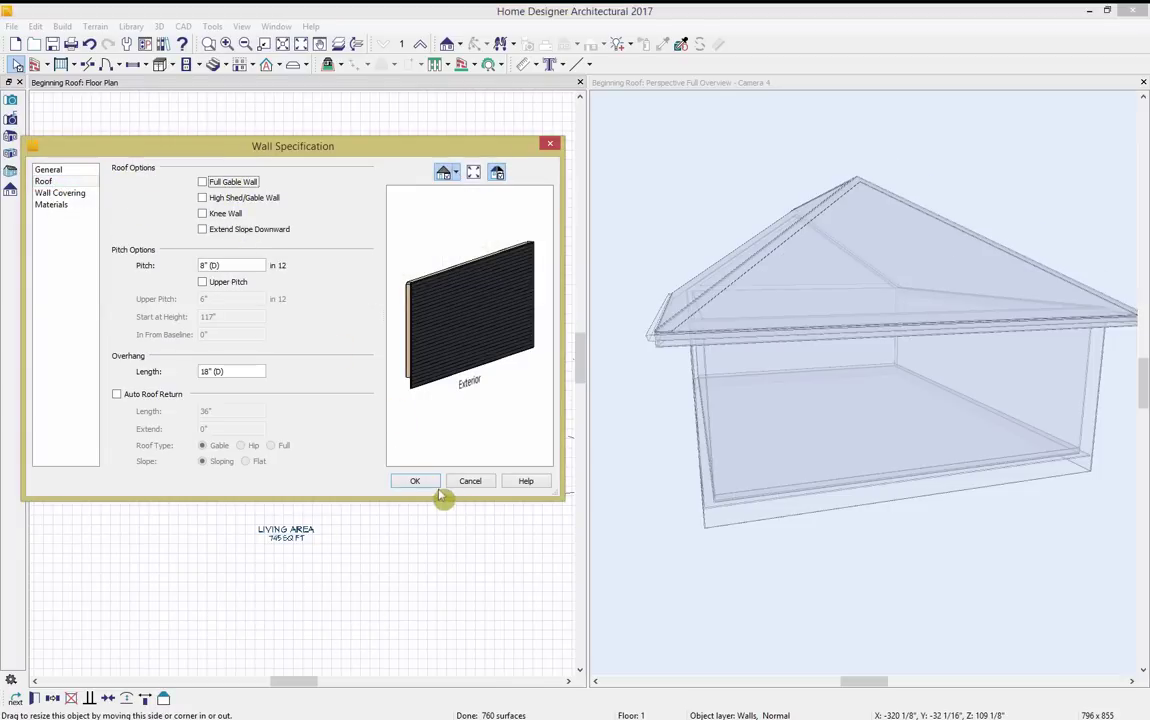
{"action": "left_click", "coordinate": [436, 487]}
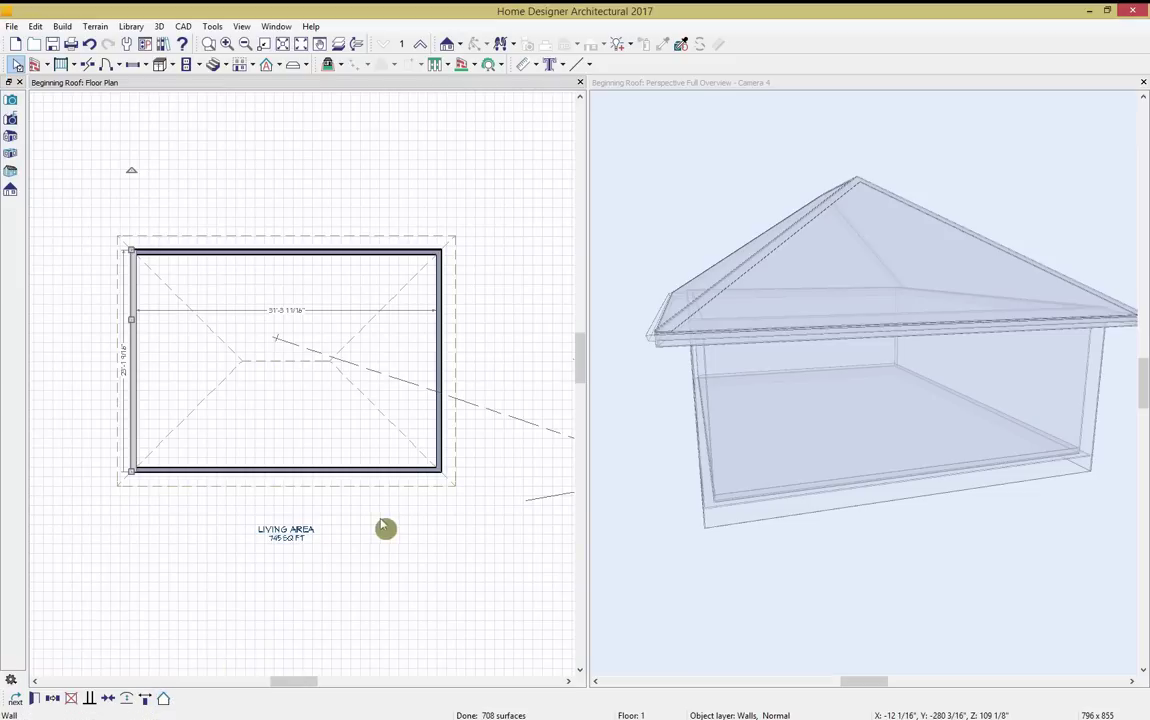
Give the right-hand wall an upper pitch of 1/4 in 12 starting 60 inches in from the baseline.
{"action": "left_click", "coordinate": [770, 159]}
{"action": "scroll", "coordinate": [766, 167], "scroll_direction": "down", "scroll_amount": 3}
{"action": "left_click_drag", "start_coordinate": [765, 166], "coordinate": [819, 226]}
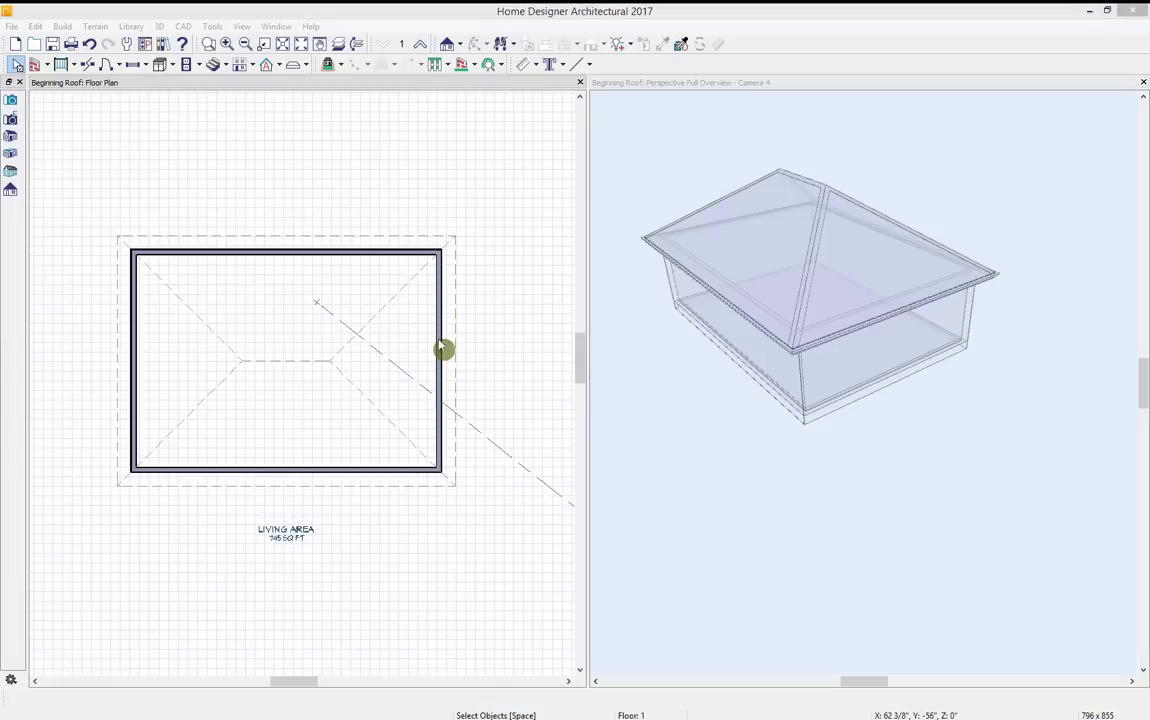
{"action": "double_click", "coordinate": [441, 349]}
{"action": "left_click", "coordinate": [45, 181]}
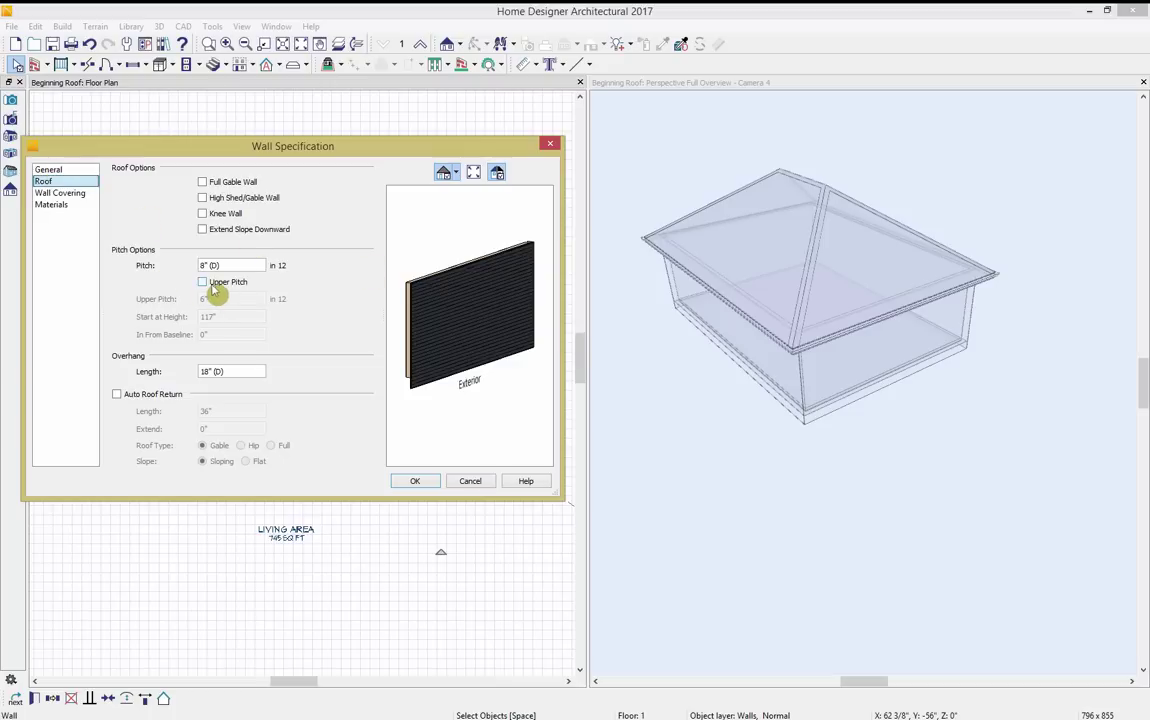
{"action": "left_click", "coordinate": [210, 283]}
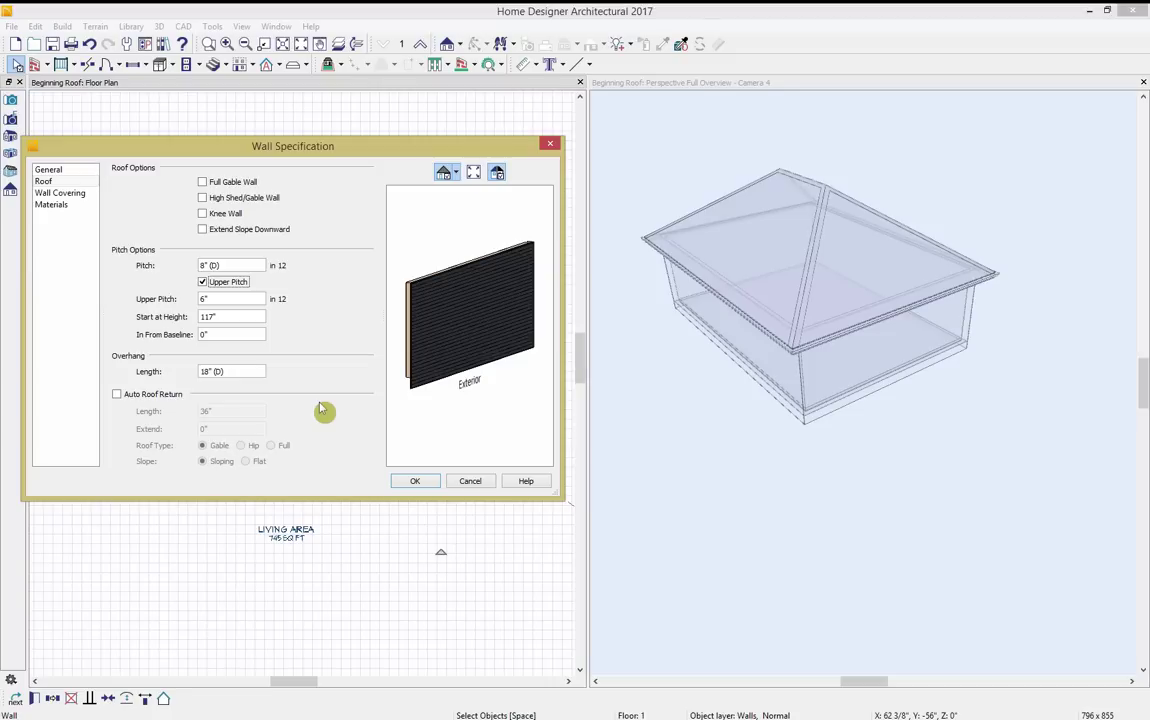
{"action": "double_click", "coordinate": [212, 299]}
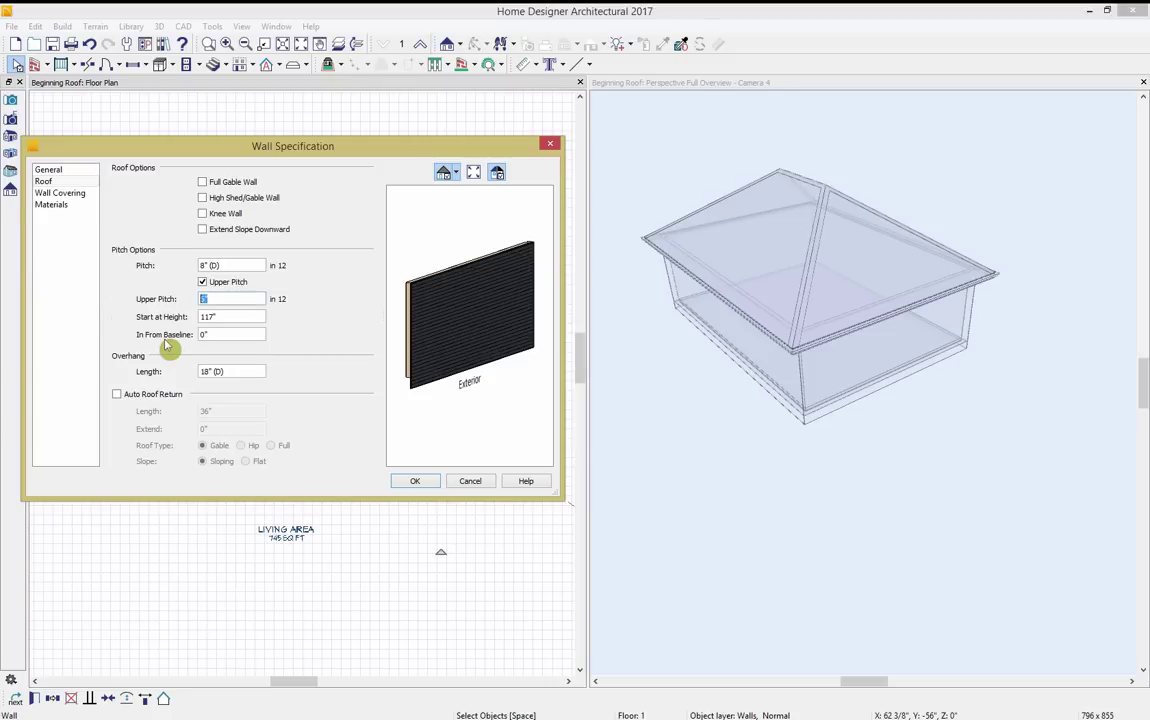
{"action": "type", "text": "1/4"}
{"action": "left_click", "coordinate": [236, 314]}
{"action": "left_click", "coordinate": [257, 335]}
{"action": "left_click", "coordinate": [232, 333]}
{"action": "left_click_drag", "start_coordinate": [240, 332], "coordinate": [184, 361]}
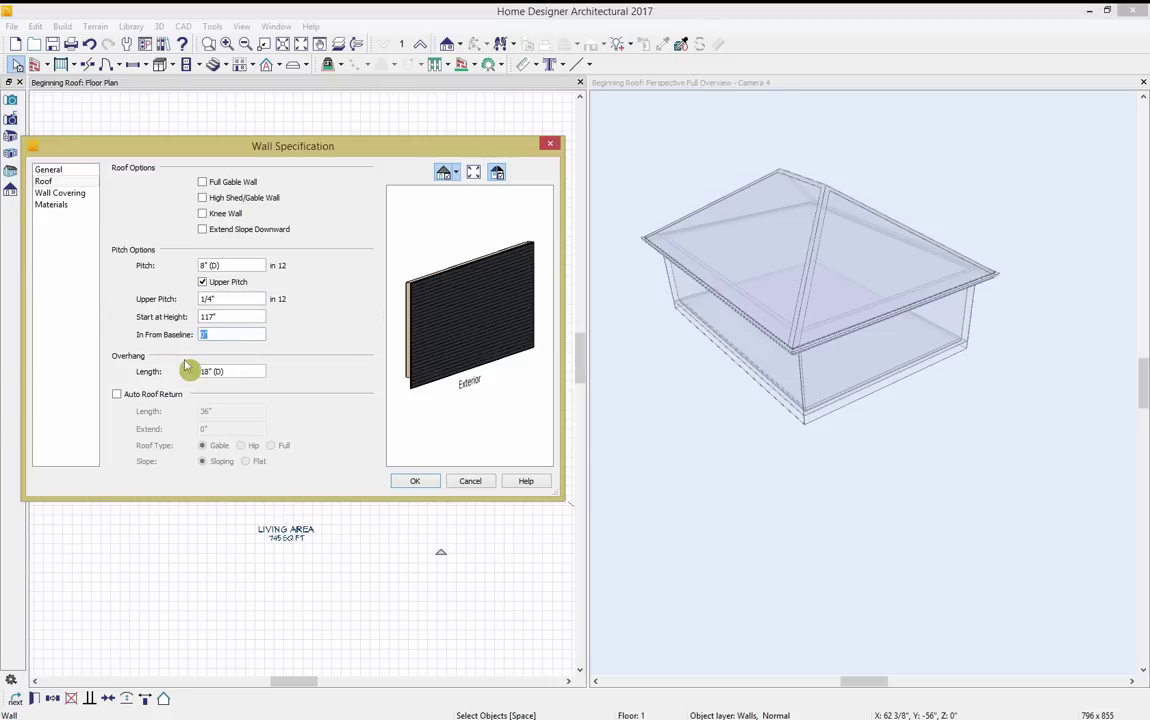
{"action": "type", "text": "6"}
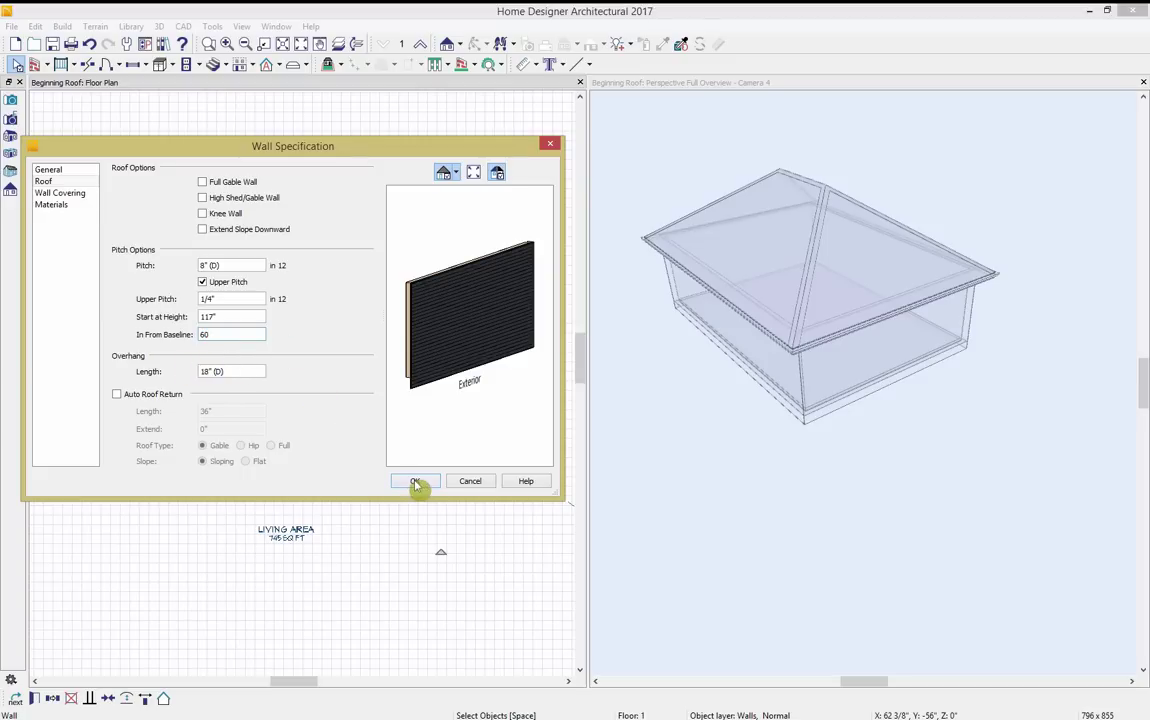
{"action": "left_click", "coordinate": [415, 481]}
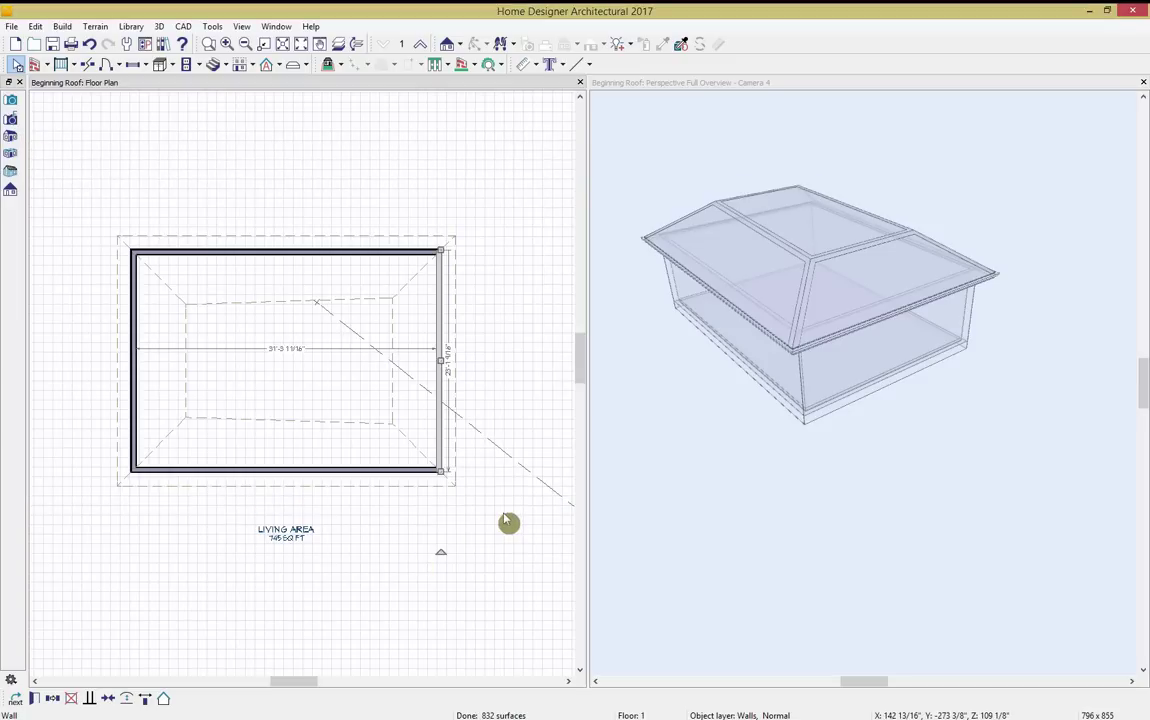
Review the right-hand wall's roof pitch settings and leave them without making changes.
{"action": "left_click", "coordinate": [372, 569]}
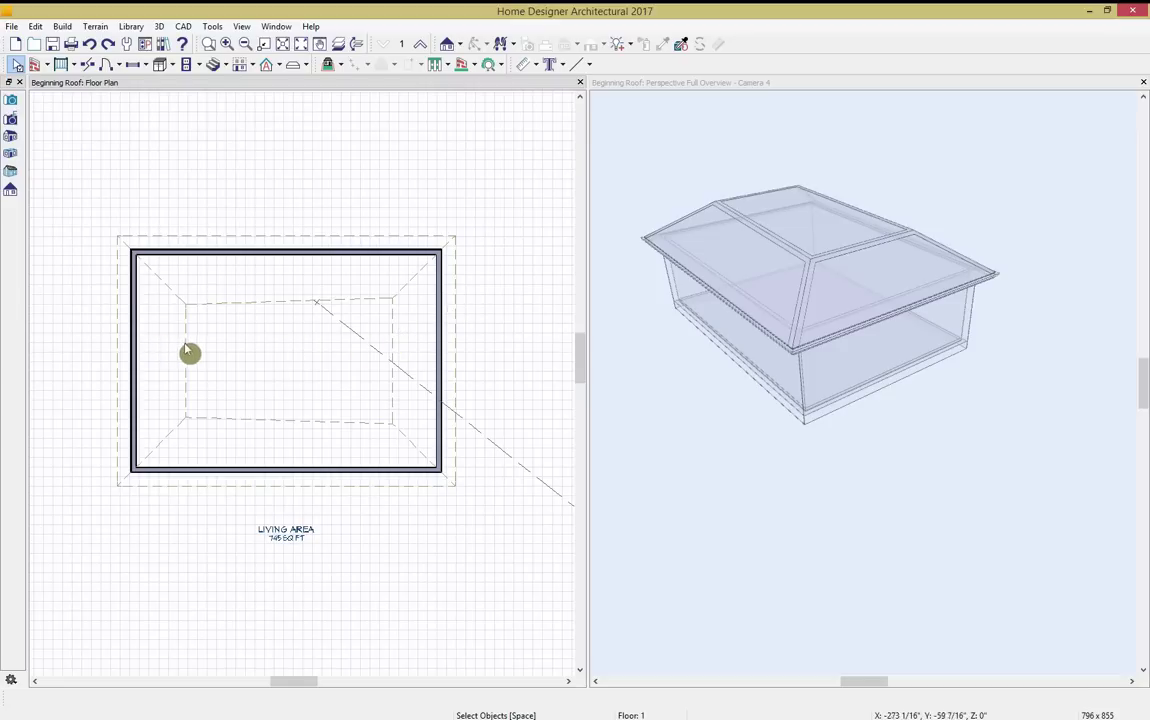
{"action": "double_click", "coordinate": [442, 355]}
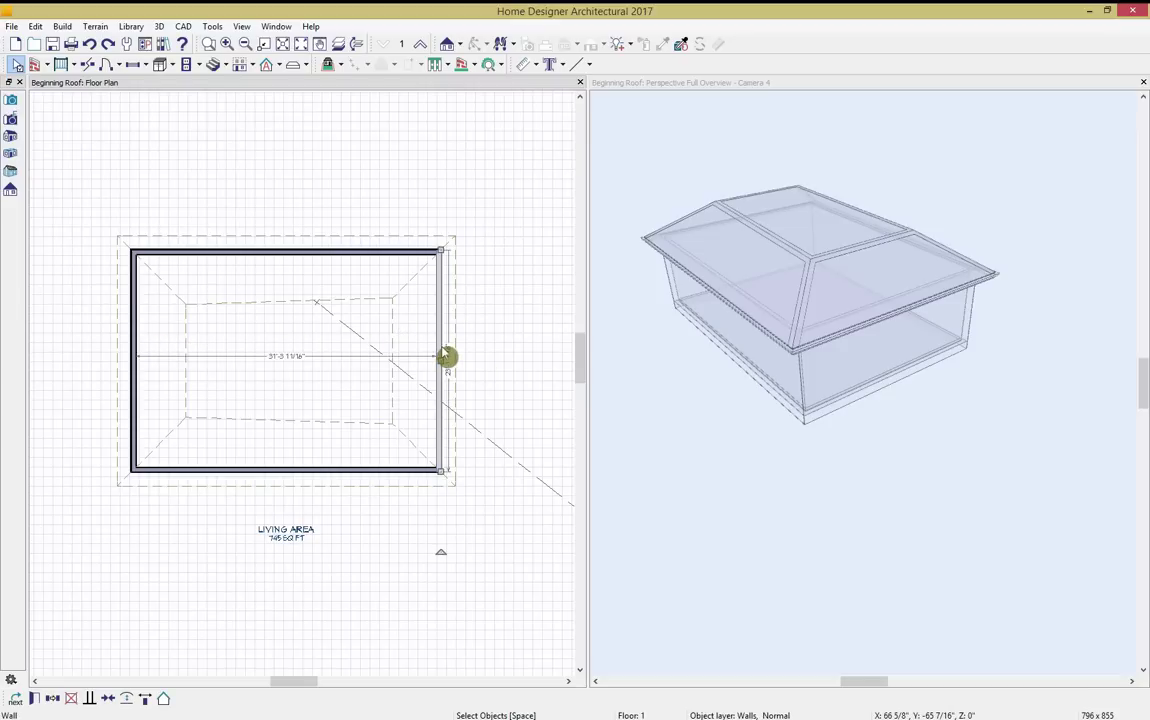
{"action": "left_click", "coordinate": [58, 182]}
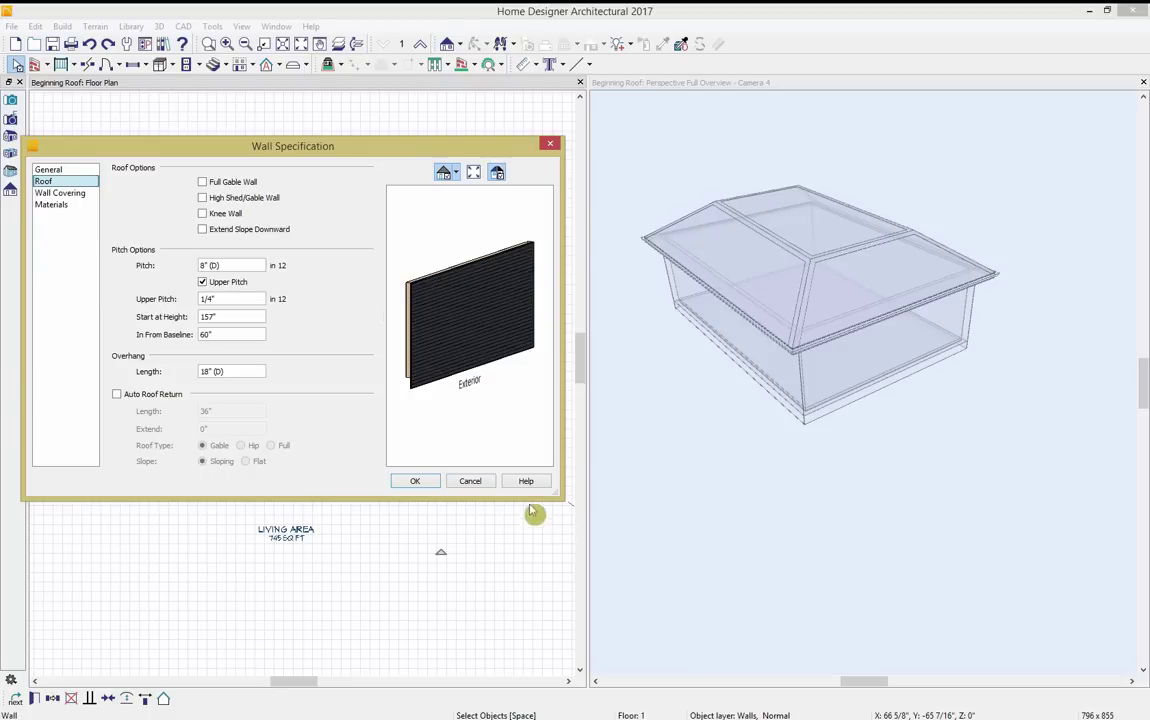
{"action": "left_click", "coordinate": [470, 482]}
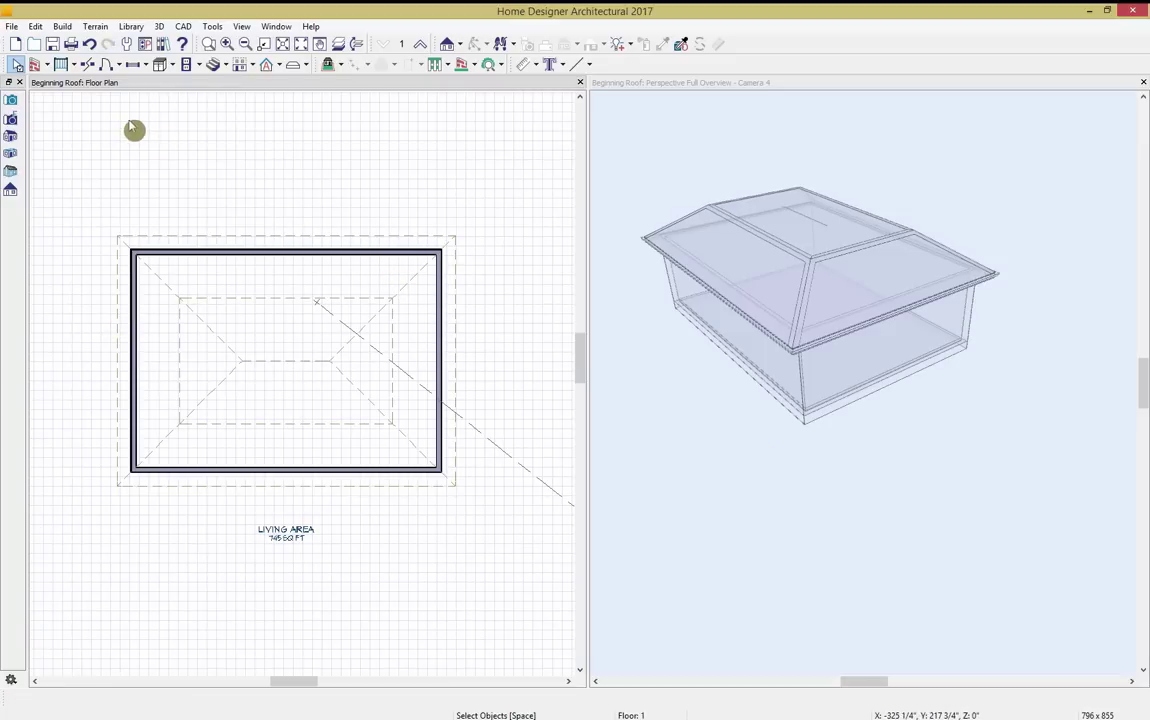
Reset the roof directives in the 1st Floor walls to their defaults.
{"action": "left_click", "coordinate": [36, 27]}
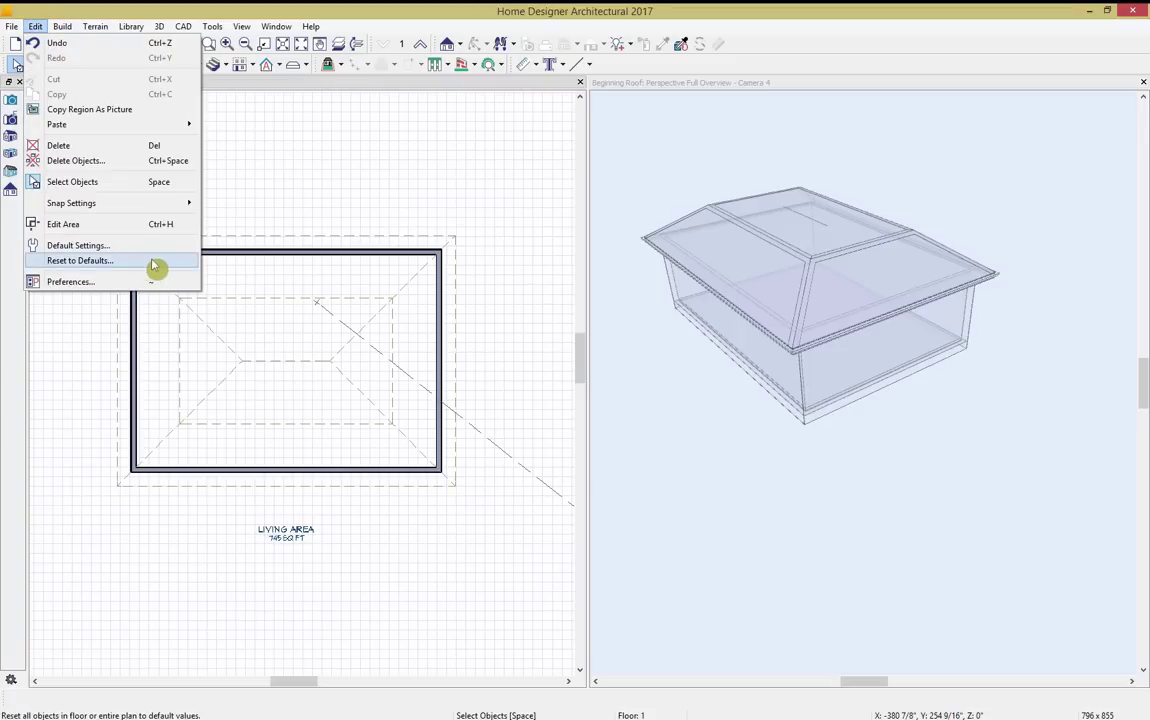
{"action": "left_click", "coordinate": [147, 264]}
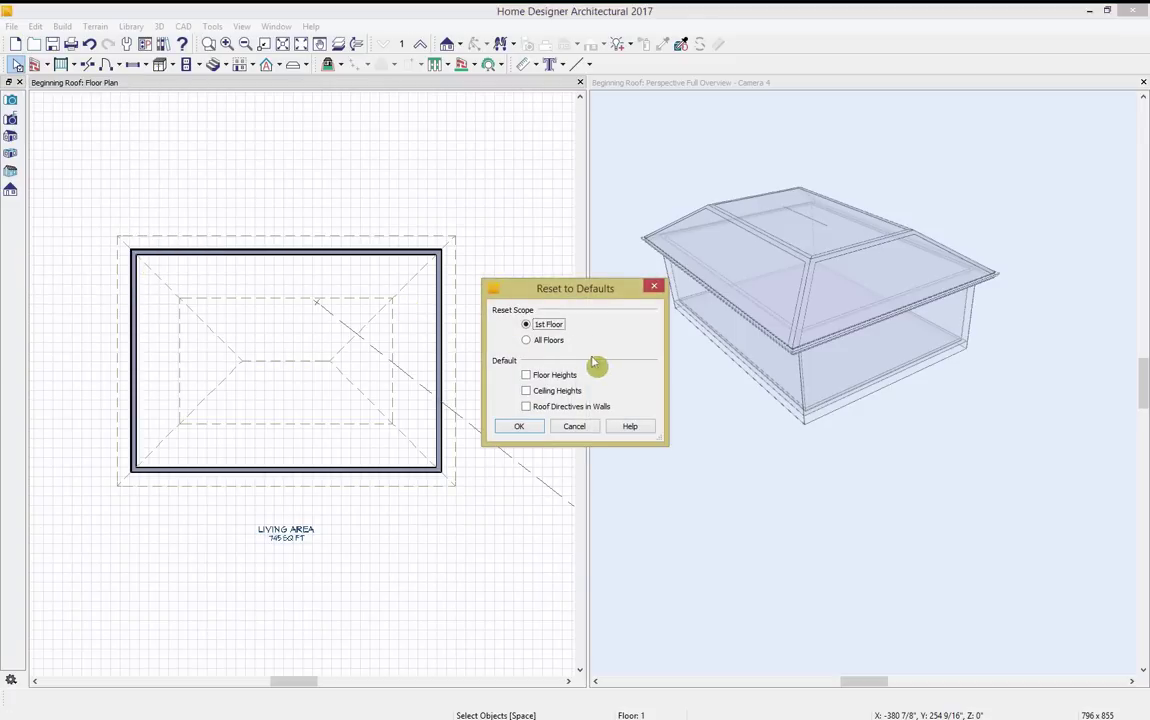
{"action": "left_click", "coordinate": [526, 407]}
{"action": "left_click", "coordinate": [522, 427]}
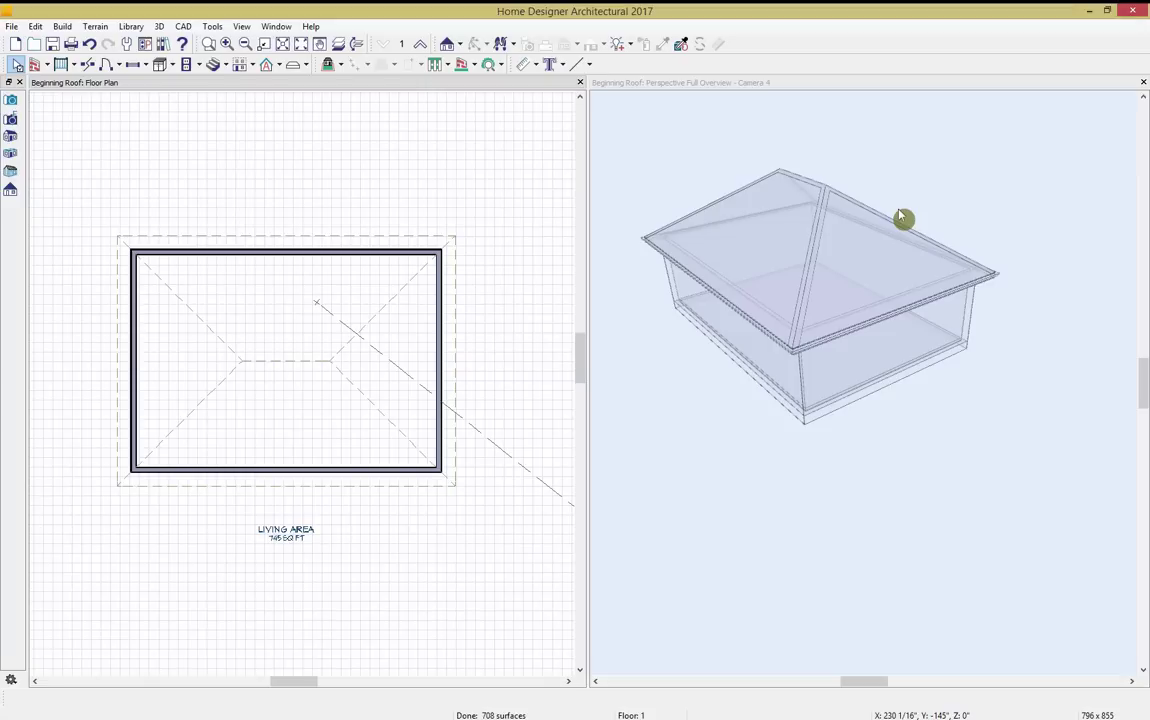
Turn the right-hand and left-hand short walls of the house into full gable walls.
{"action": "left_click", "coordinate": [436, 342]}
{"action": "left_click", "coordinate": [163, 698]}
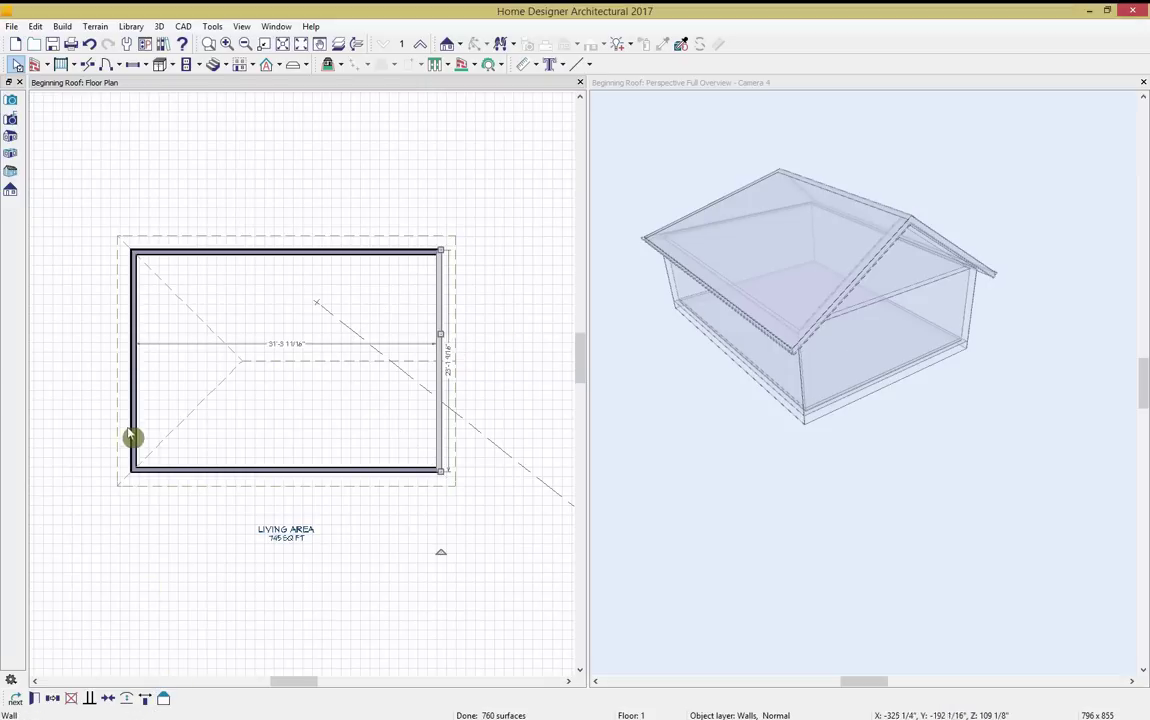
{"action": "left_click", "coordinate": [130, 380]}
{"action": "left_click", "coordinate": [163, 698]}
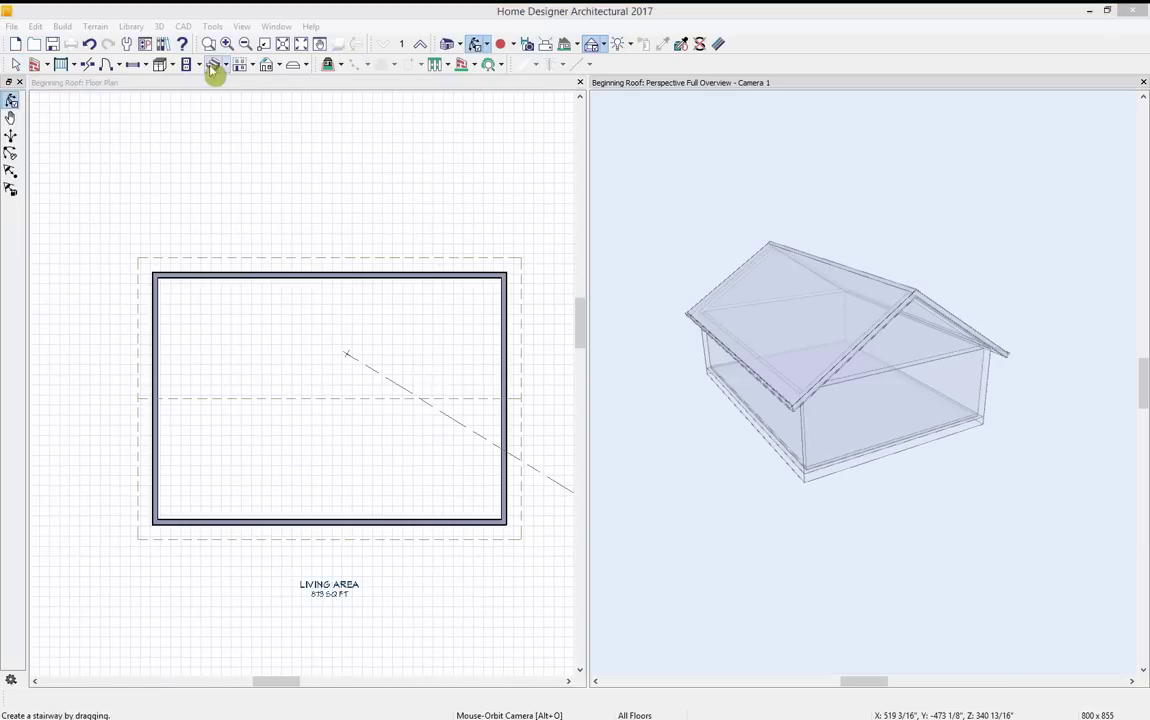
Place an automatic dormer on the lower roof slope near the middle of the lower long wall.
{"action": "left_click", "coordinate": [280, 65]}
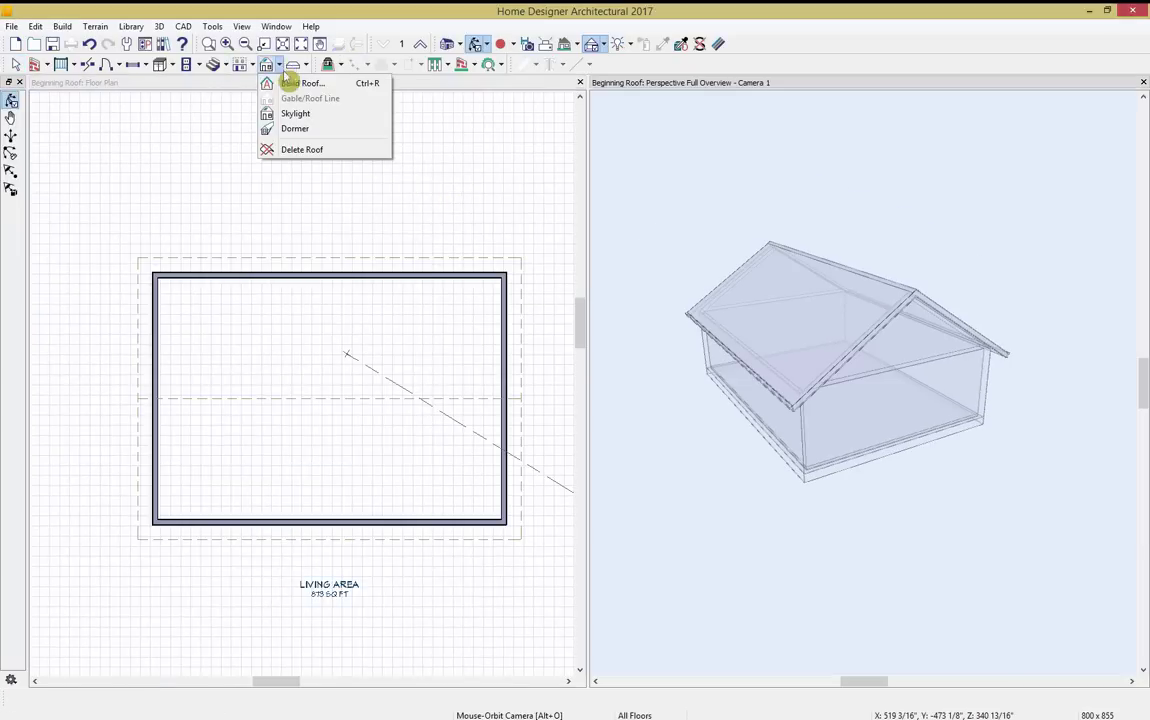
{"action": "left_click", "coordinate": [332, 134]}
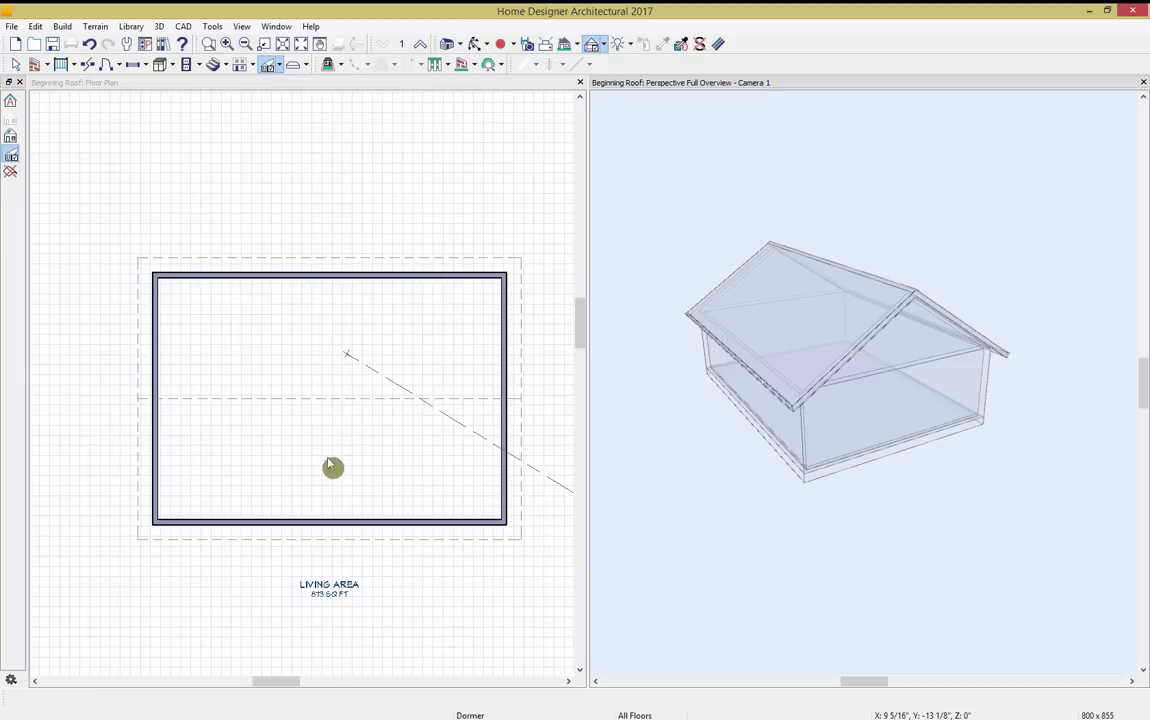
{"action": "left_click", "coordinate": [280, 66]}
{"action": "left_click", "coordinate": [300, 127]}
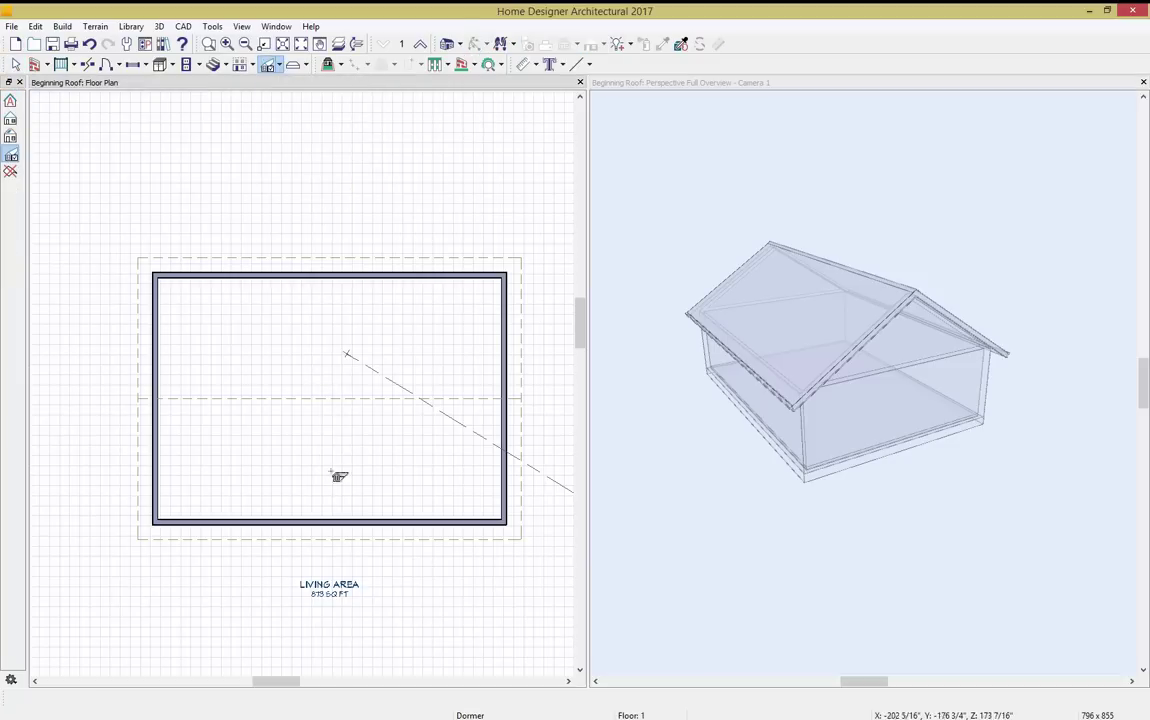
{"action": "left_click", "coordinate": [342, 515]}
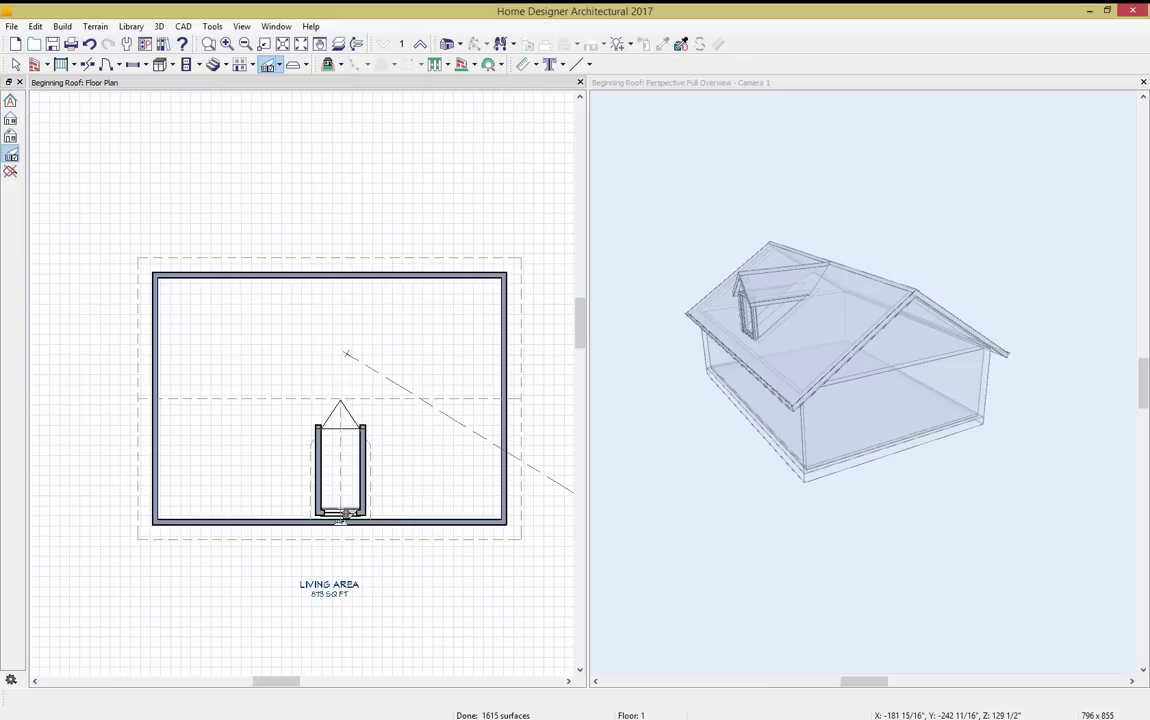
{"action": "key", "text": "space"}
Move the dormer forward to the lower long wall and centre it about 15 feet from each side wall.
{"action": "left_click", "coordinate": [365, 485]}
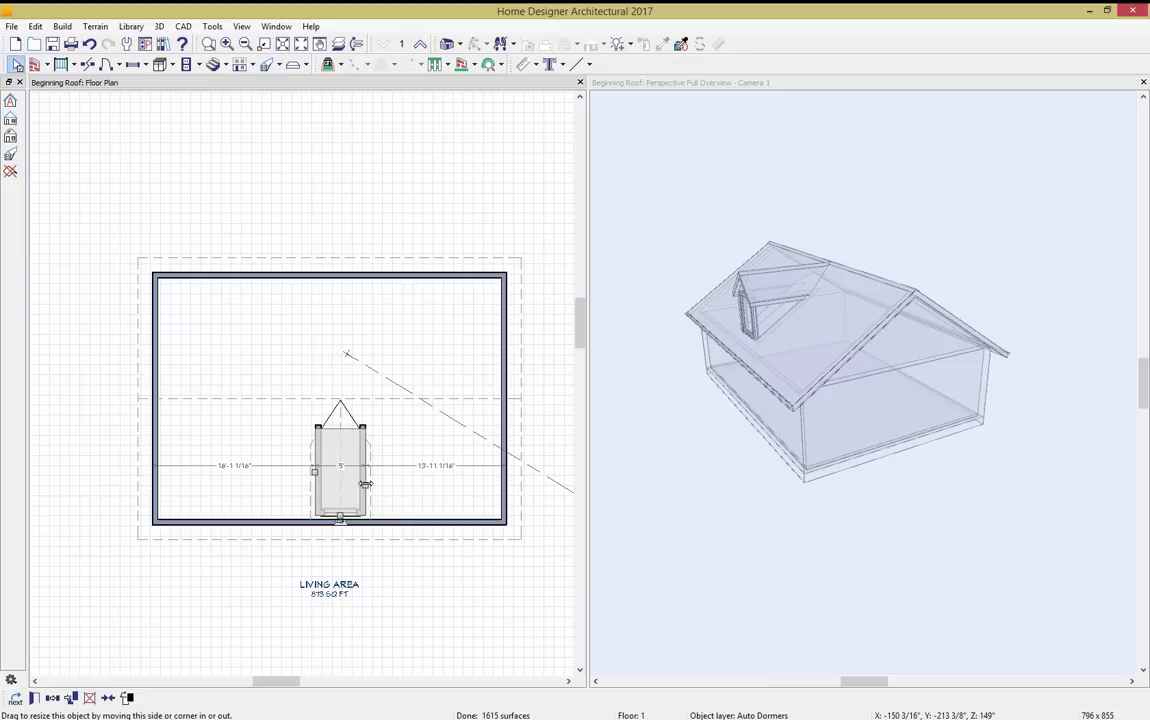
{"action": "left_click_drag", "start_coordinate": [341, 528], "coordinate": [329, 528]}
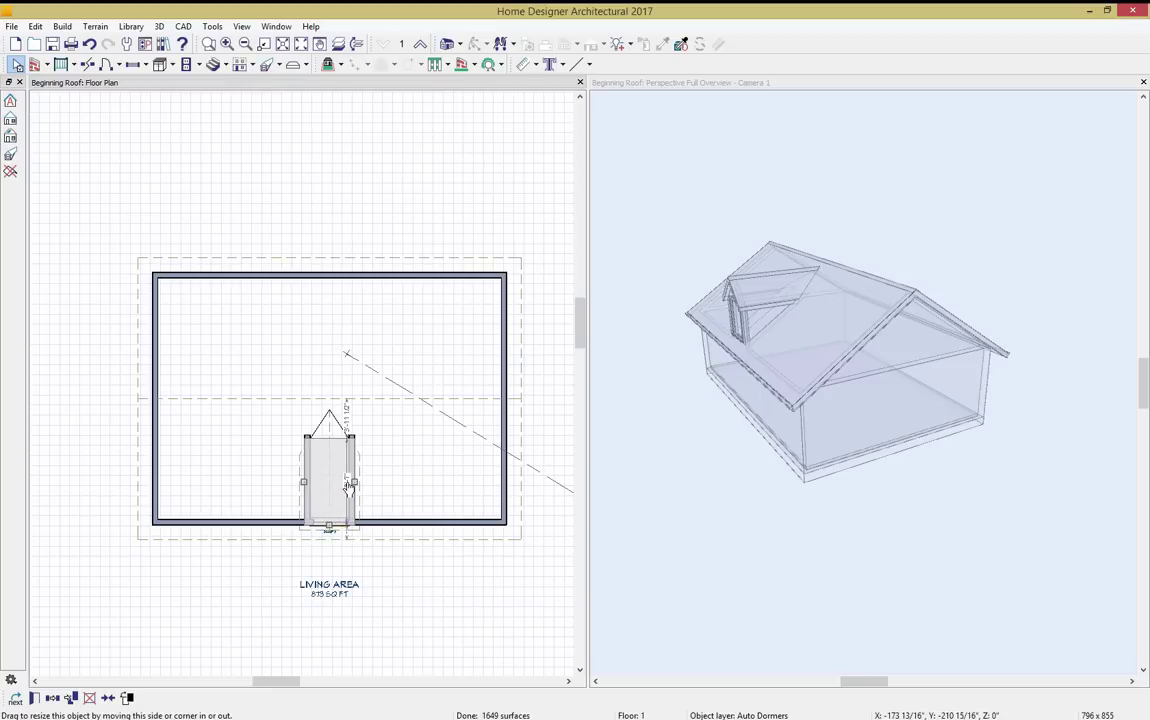
{"action": "left_click_drag", "start_coordinate": [352, 481], "coordinate": [355, 484]}
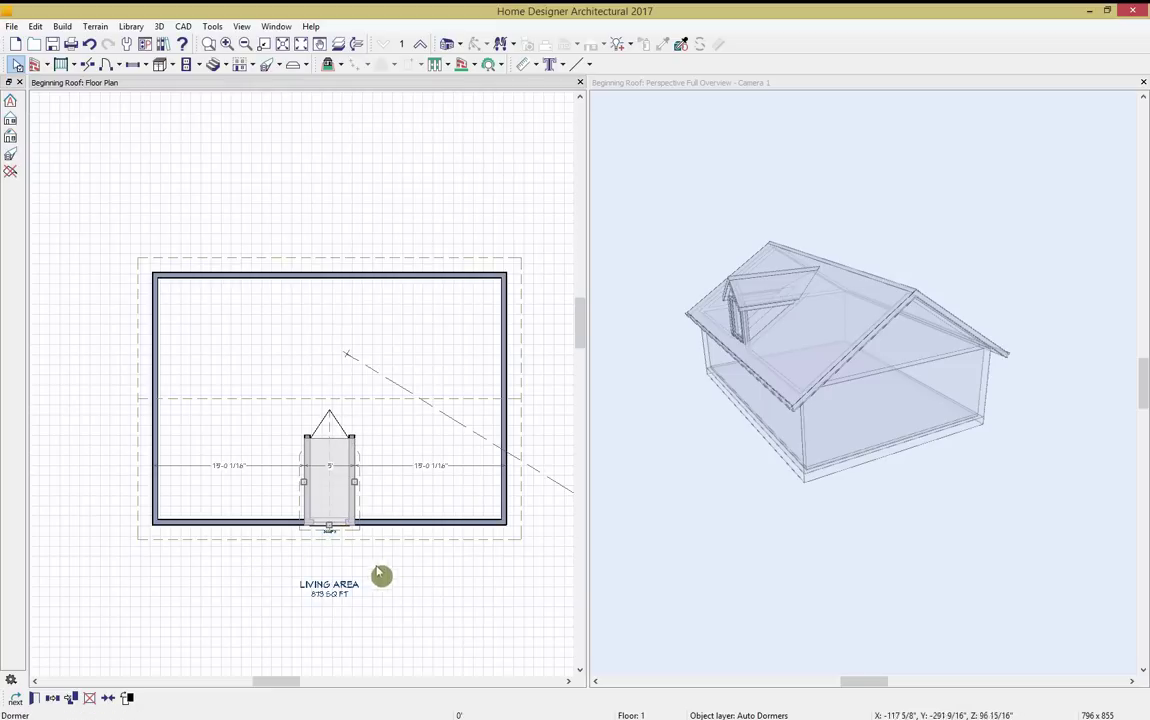
Set the centred dormer's roof style type to Shed and dismiss the dormer message.
{"action": "left_click", "coordinate": [35, 699]}
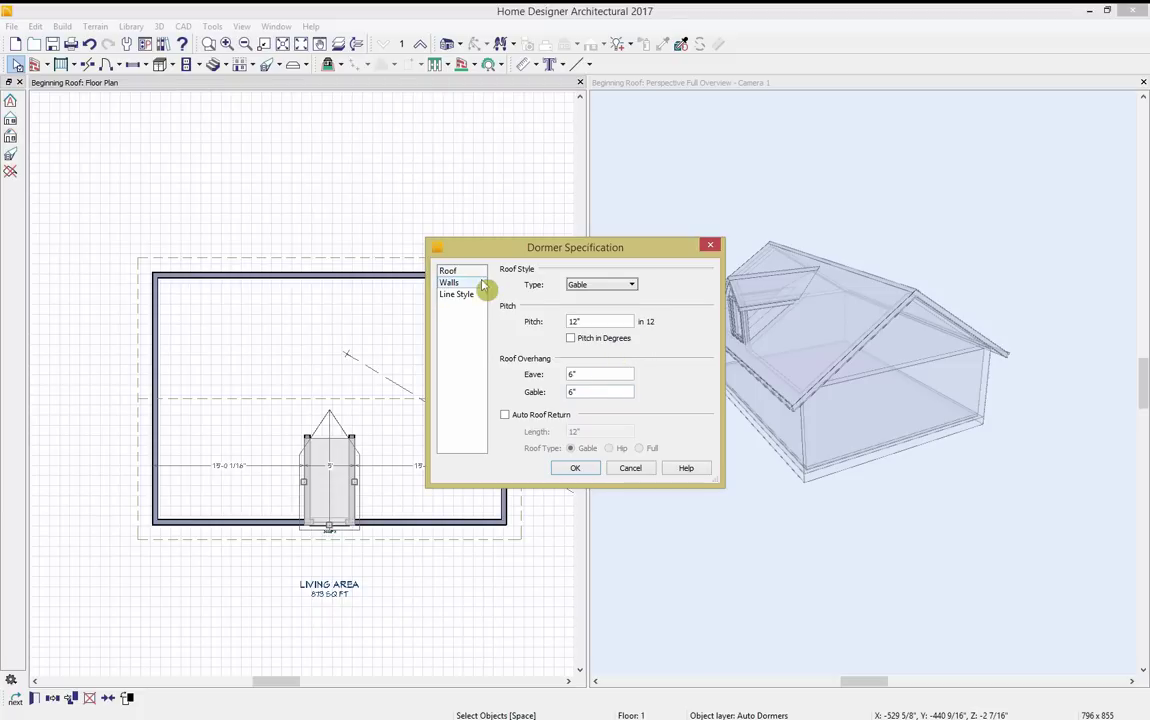
{"action": "left_click", "coordinate": [605, 288]}
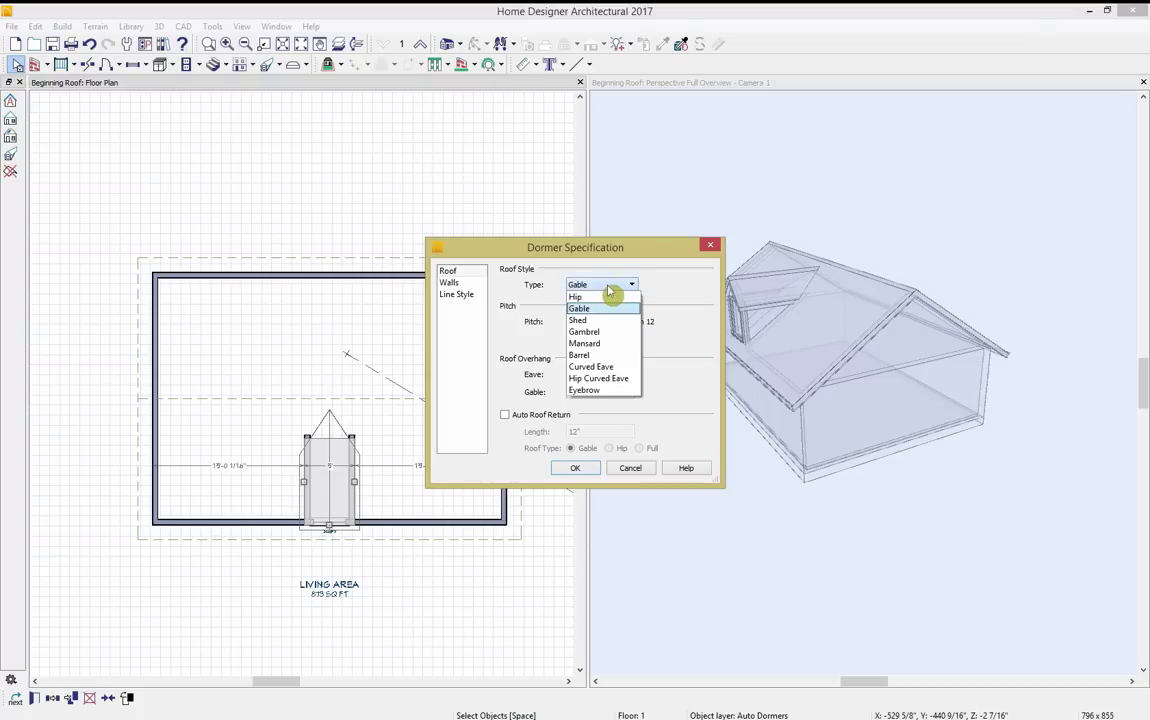
{"action": "left_click", "coordinate": [588, 323]}
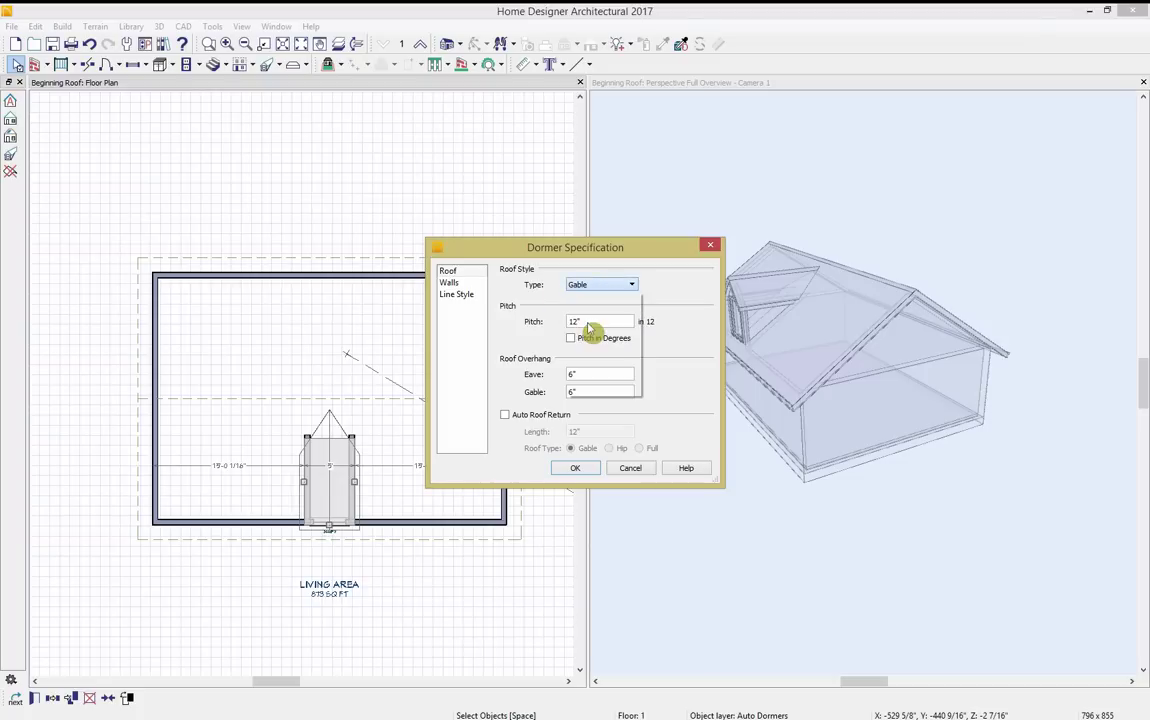
{"action": "left_click", "coordinate": [575, 468]}
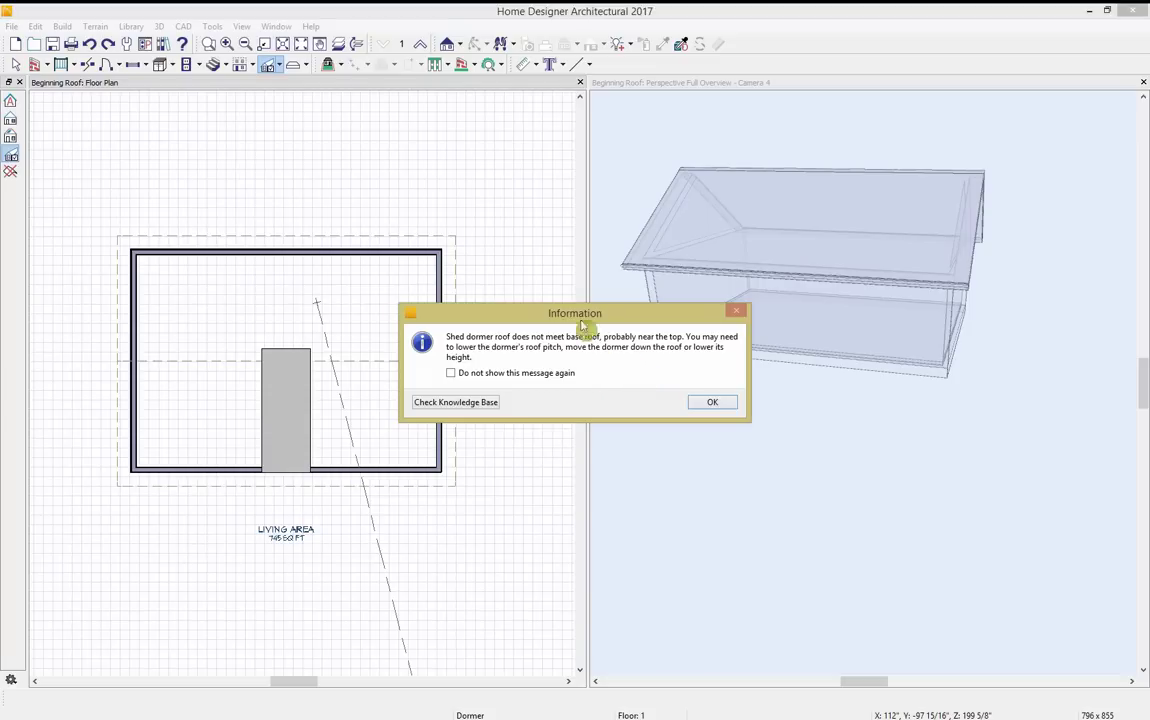
{"action": "left_click", "coordinate": [706, 404]}
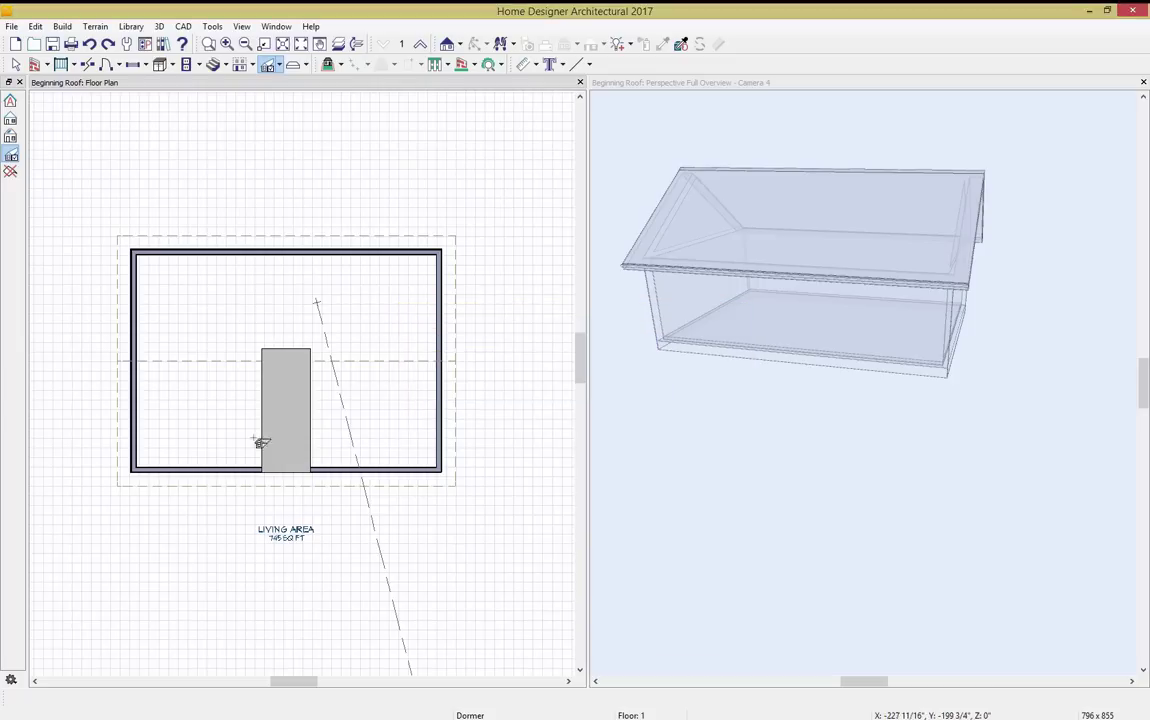
Set the centred shed dormer's roof pitch to 2 in 12.
{"action": "key", "text": "space"}
{"action": "left_click", "coordinate": [312, 428]}
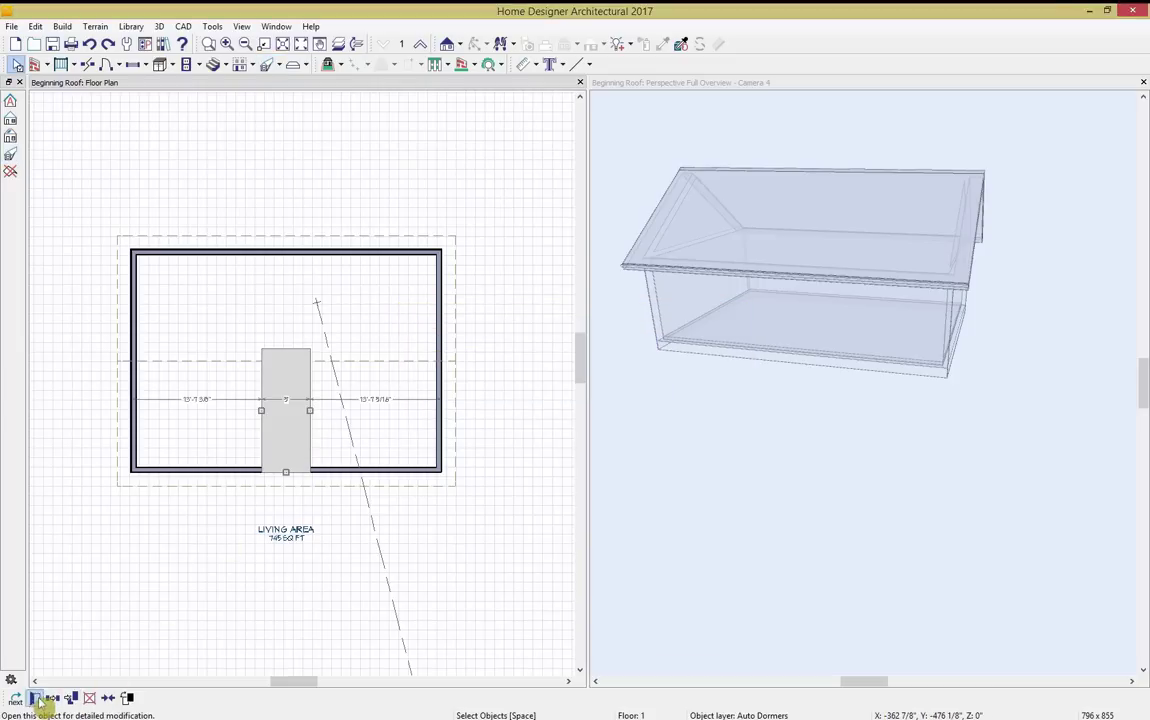
{"action": "left_click", "coordinate": [34, 697]}
{"action": "double_click", "coordinate": [593, 321]}
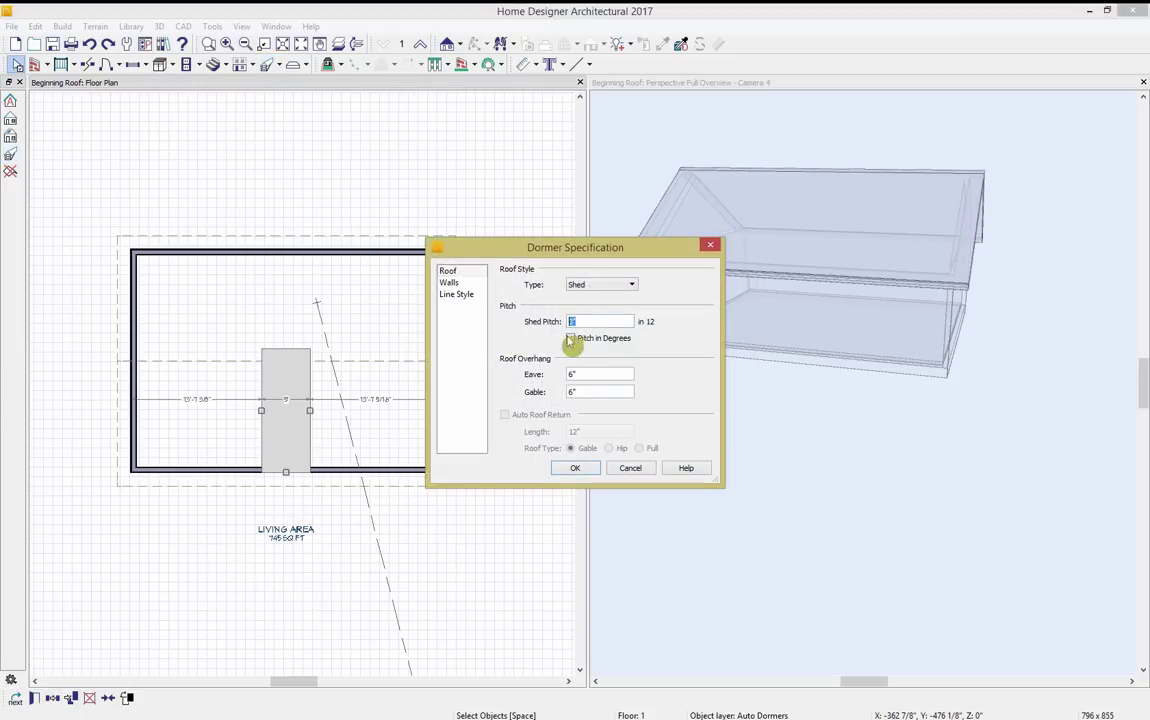
{"action": "type", "text": "2"}
{"action": "key", "text": "Tab"}
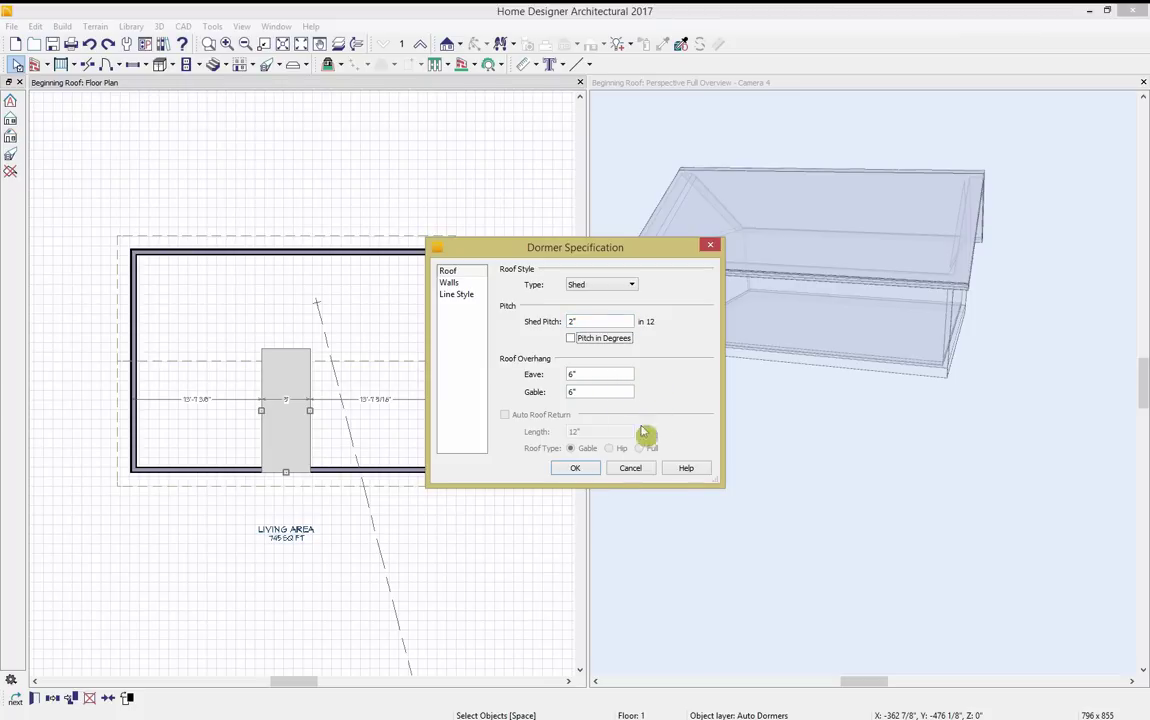
{"action": "left_click", "coordinate": [573, 470]}
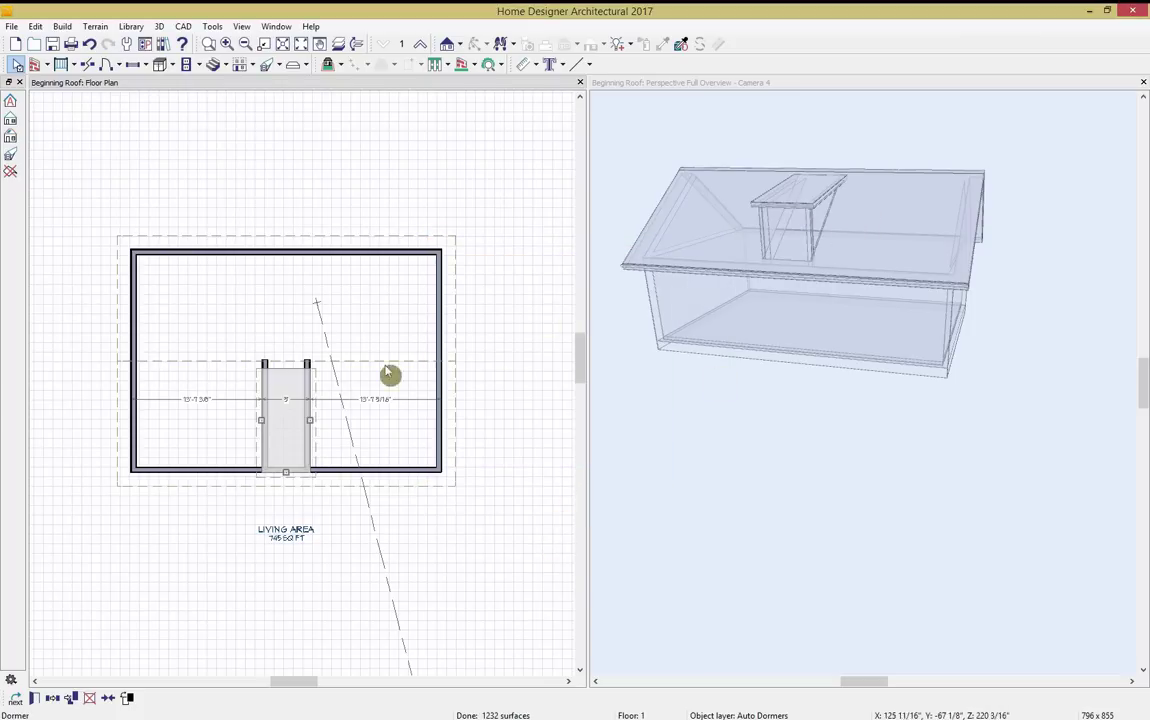
Widen the shed dormer to about 15 feet, slide it toward the left-hand wall and narrow it to about 5'-3".
{"action": "left_click_drag", "start_coordinate": [310, 420], "coordinate": [406, 420]}
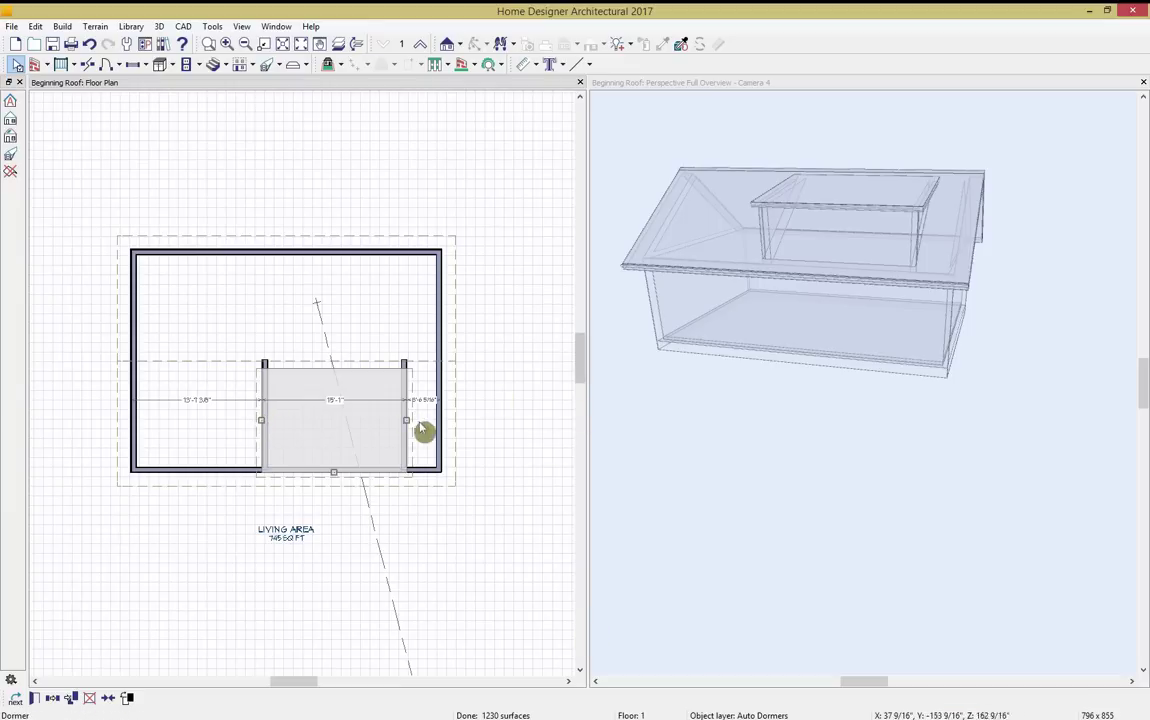
{"action": "left_click_drag", "start_coordinate": [334, 472], "coordinate": [294, 472]}
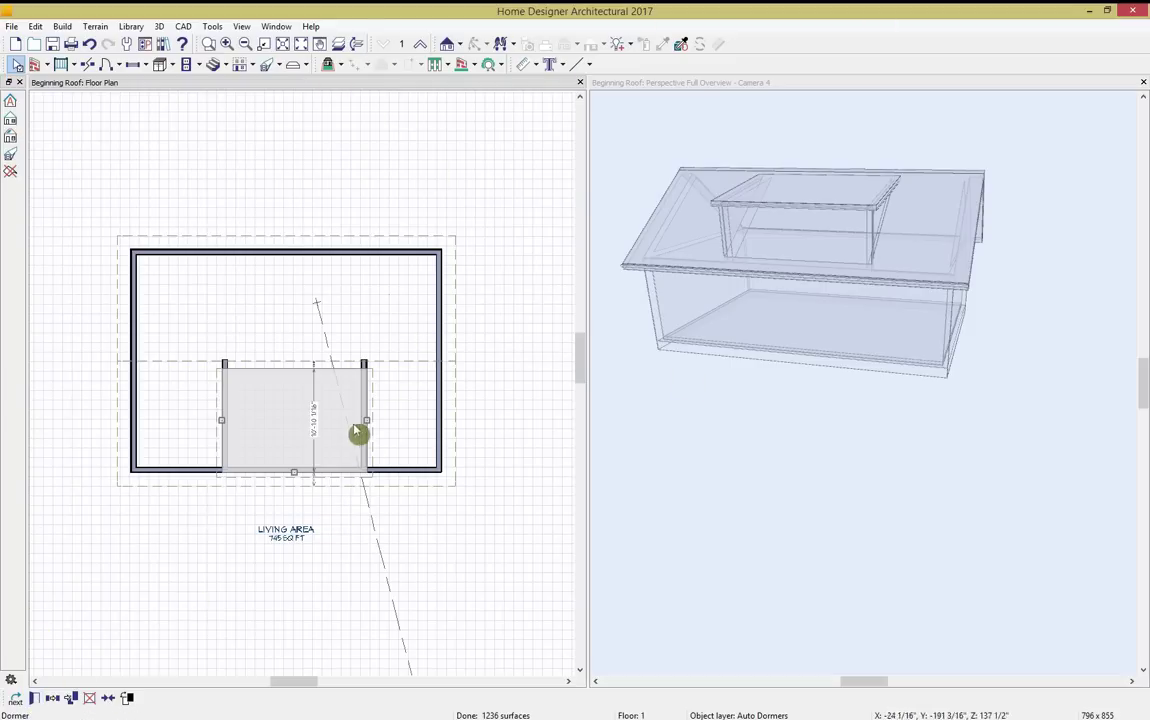
{"action": "left_click_drag", "start_coordinate": [368, 421], "coordinate": [291, 415]}
{"action": "left_click_drag", "start_coordinate": [272, 411], "coordinate": [272, 411]}
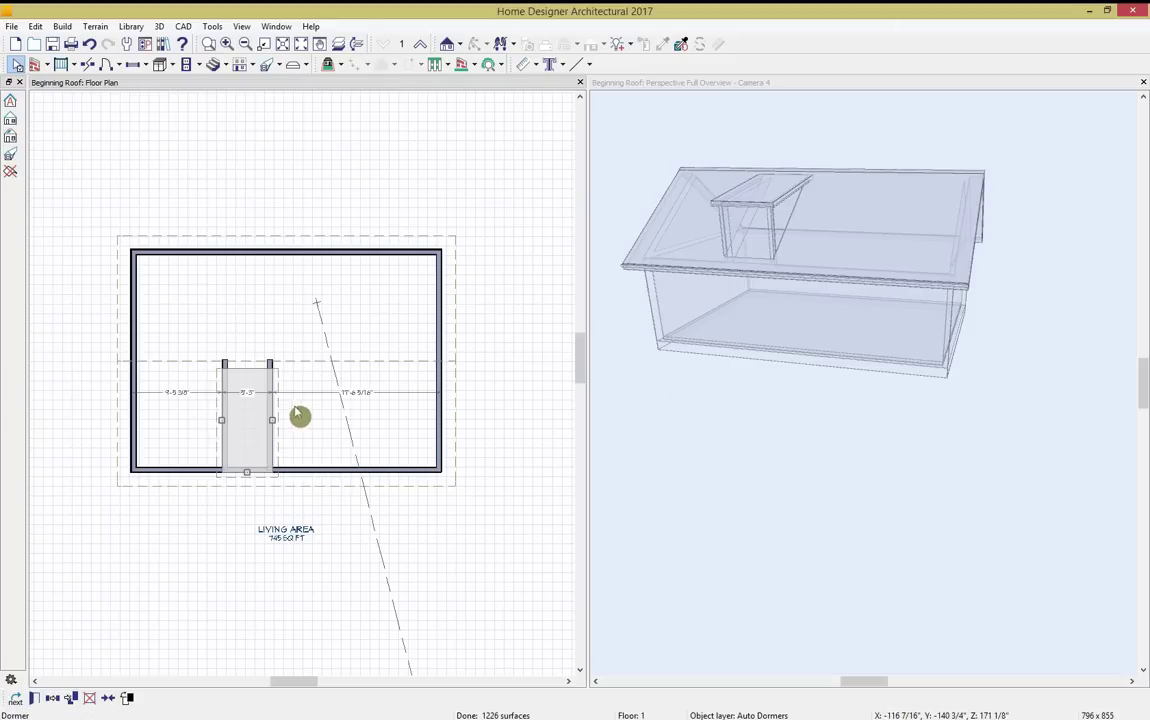
Change the dormer's roof style type to Eyebrow.
{"action": "left_click", "coordinate": [36, 700]}
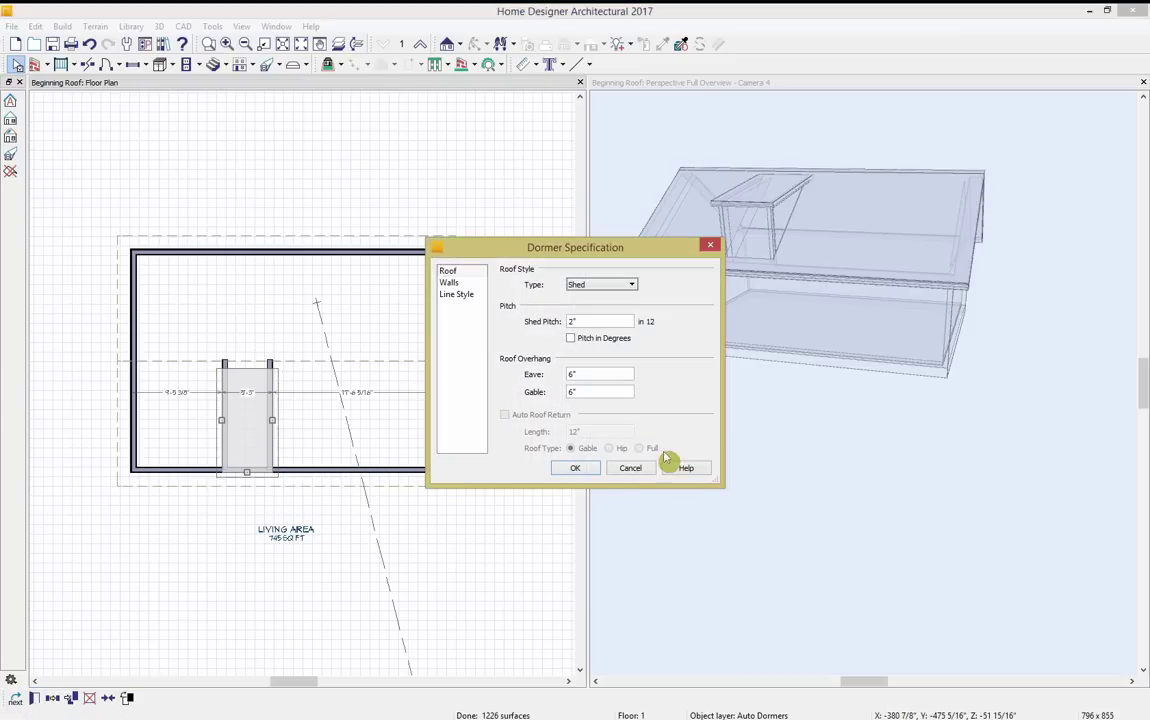
{"action": "left_click", "coordinate": [612, 286]}
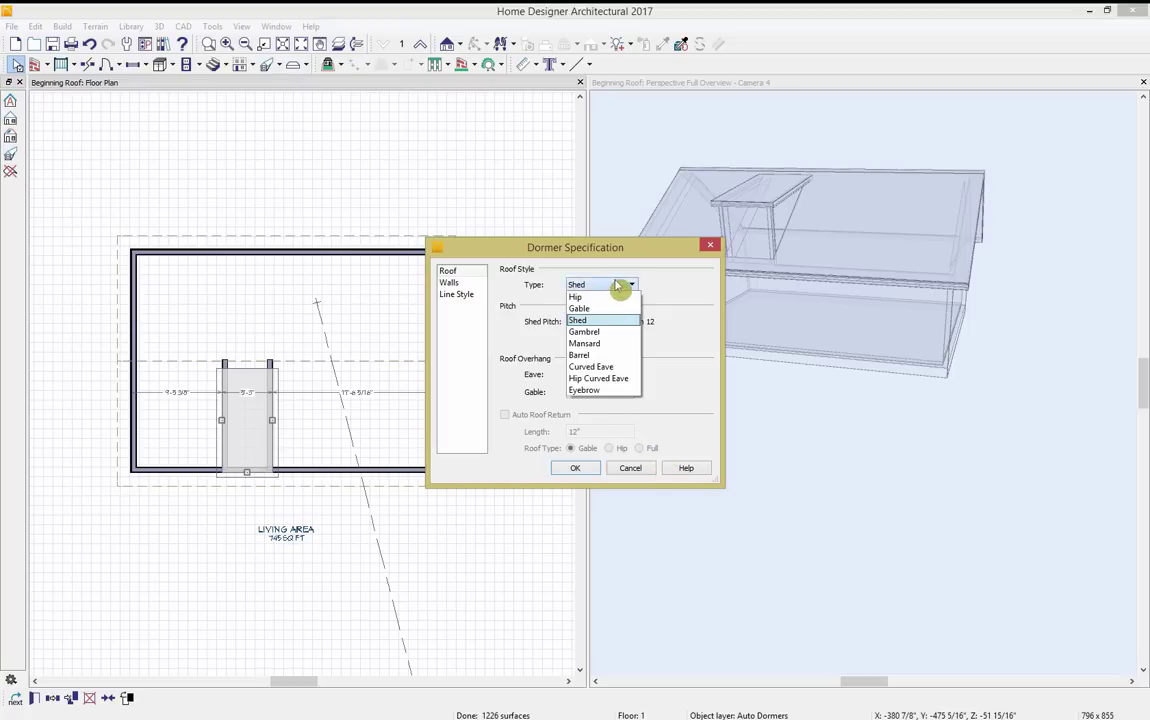
{"action": "left_click", "coordinate": [614, 360]}
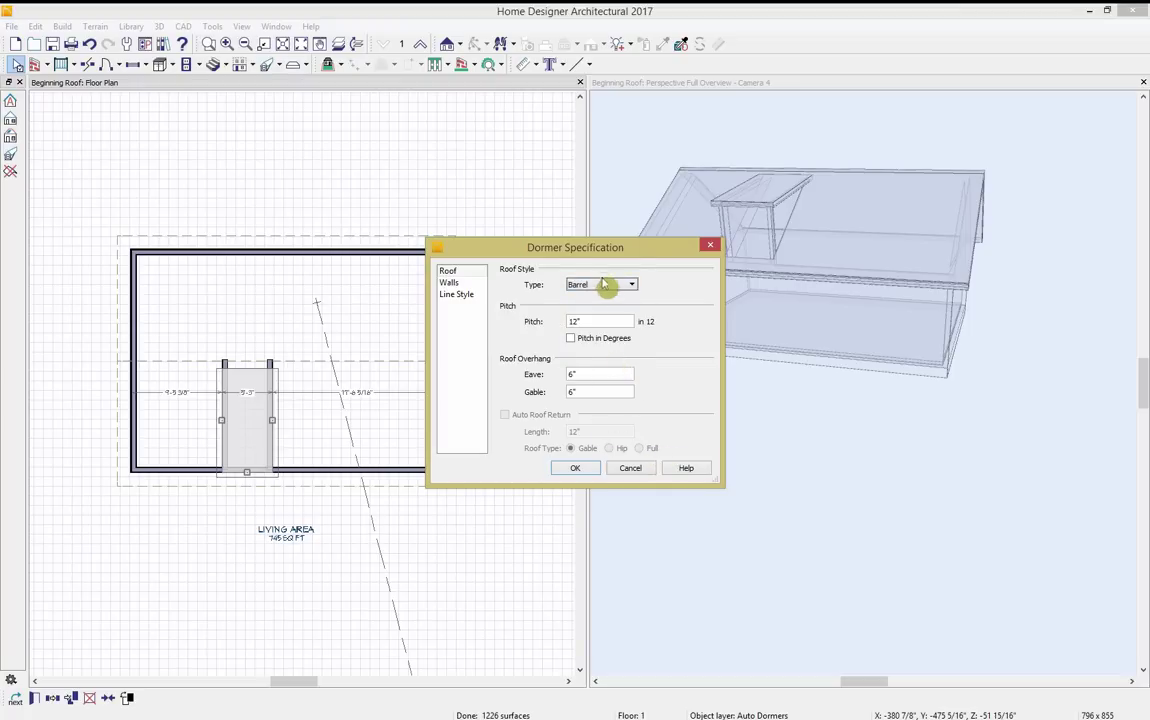
{"action": "left_click", "coordinate": [605, 285]}
{"action": "left_click", "coordinate": [612, 380]}
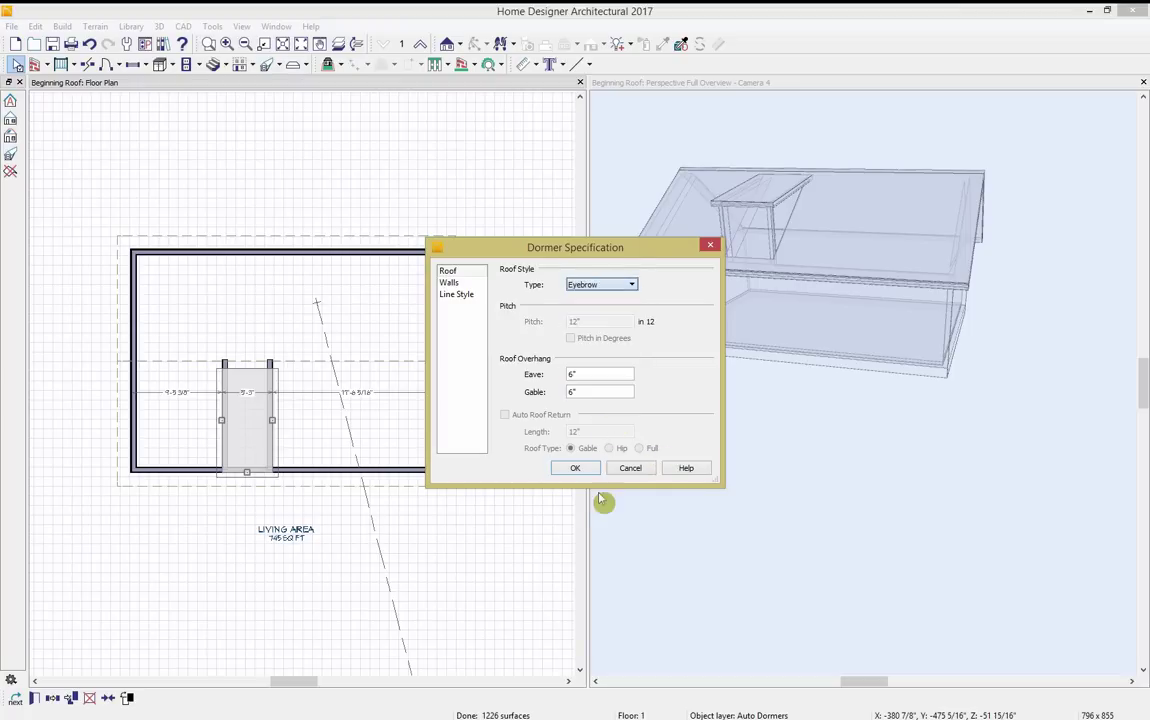
{"action": "left_click", "coordinate": [565, 467]}
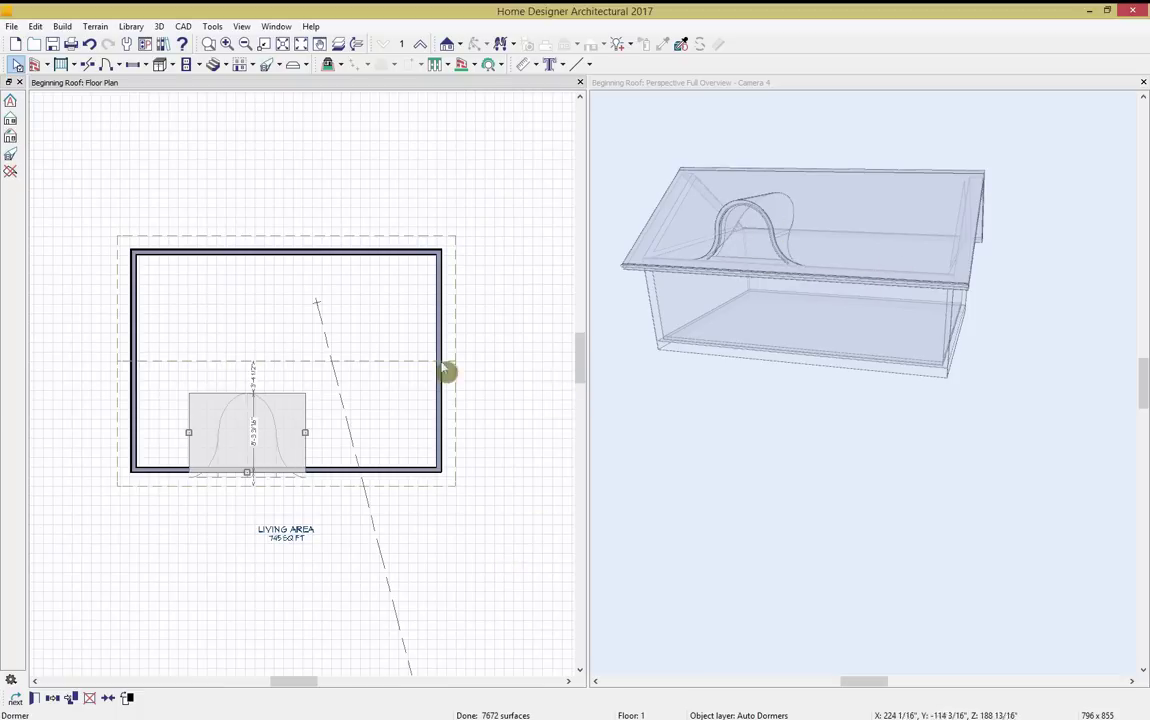
Slide the eyebrow dormer closer to the left-hand wall and place a copy beside it on the same roof slope.
{"action": "left_click_drag", "start_coordinate": [247, 472], "coordinate": [204, 465]}
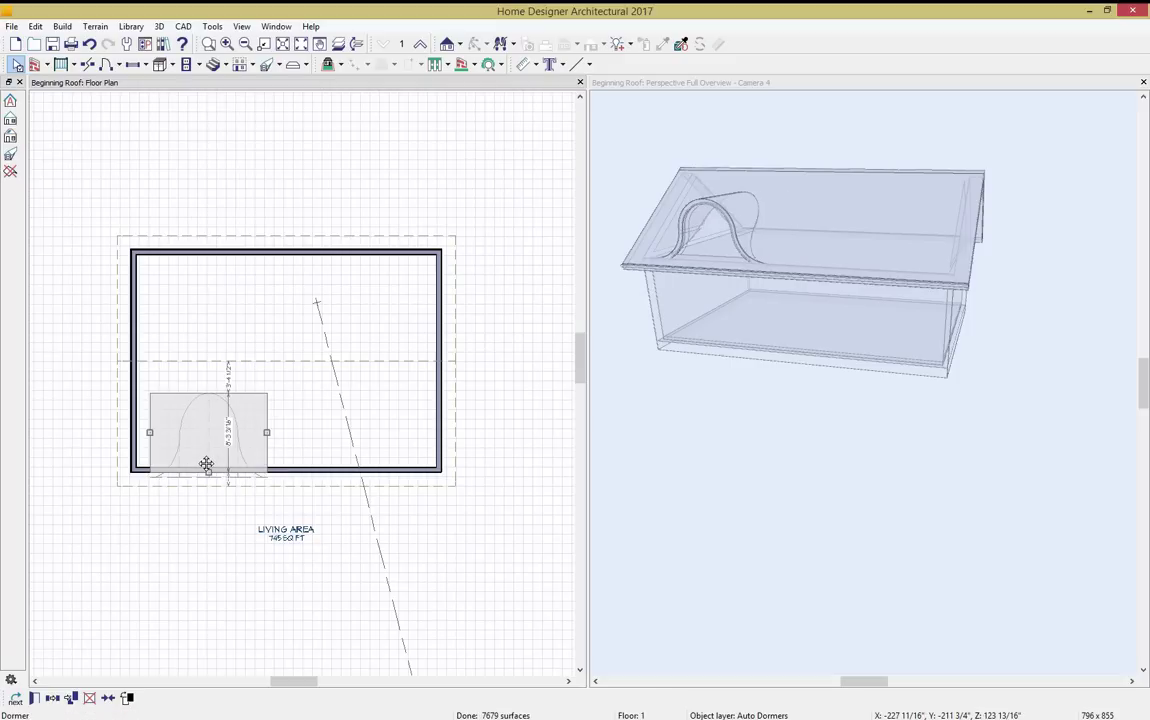
{"action": "left_click", "coordinate": [54, 699]}
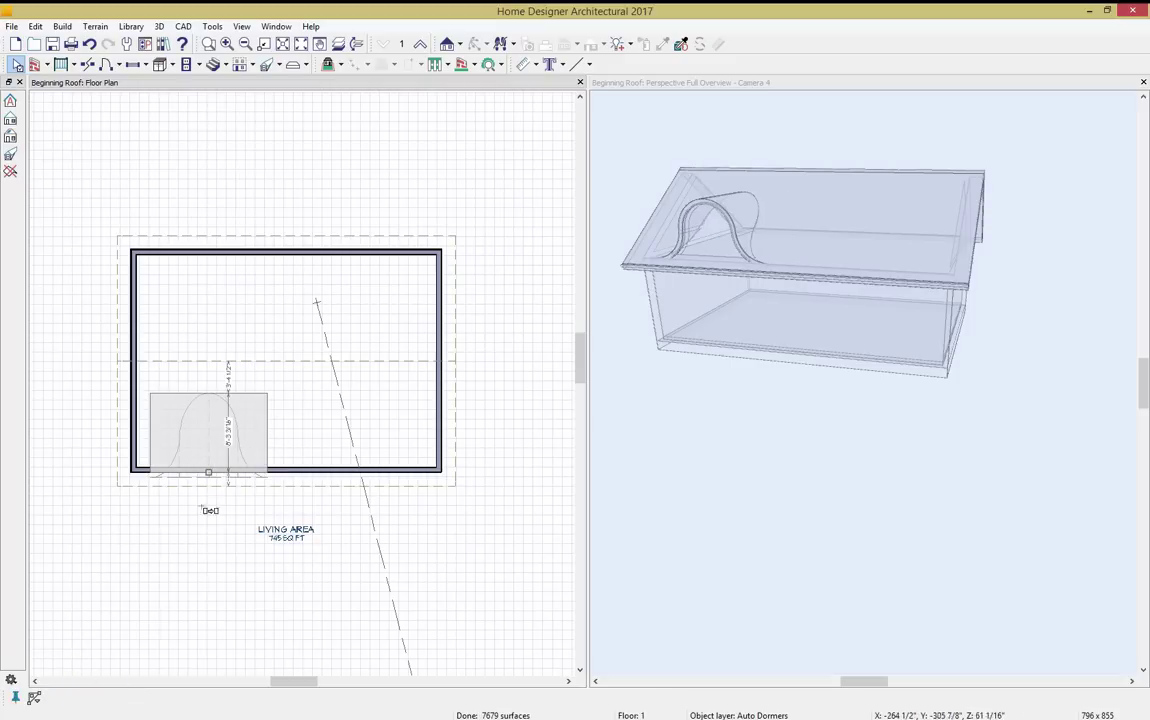
{"action": "left_click_drag", "start_coordinate": [208, 475], "coordinate": [349, 483]}
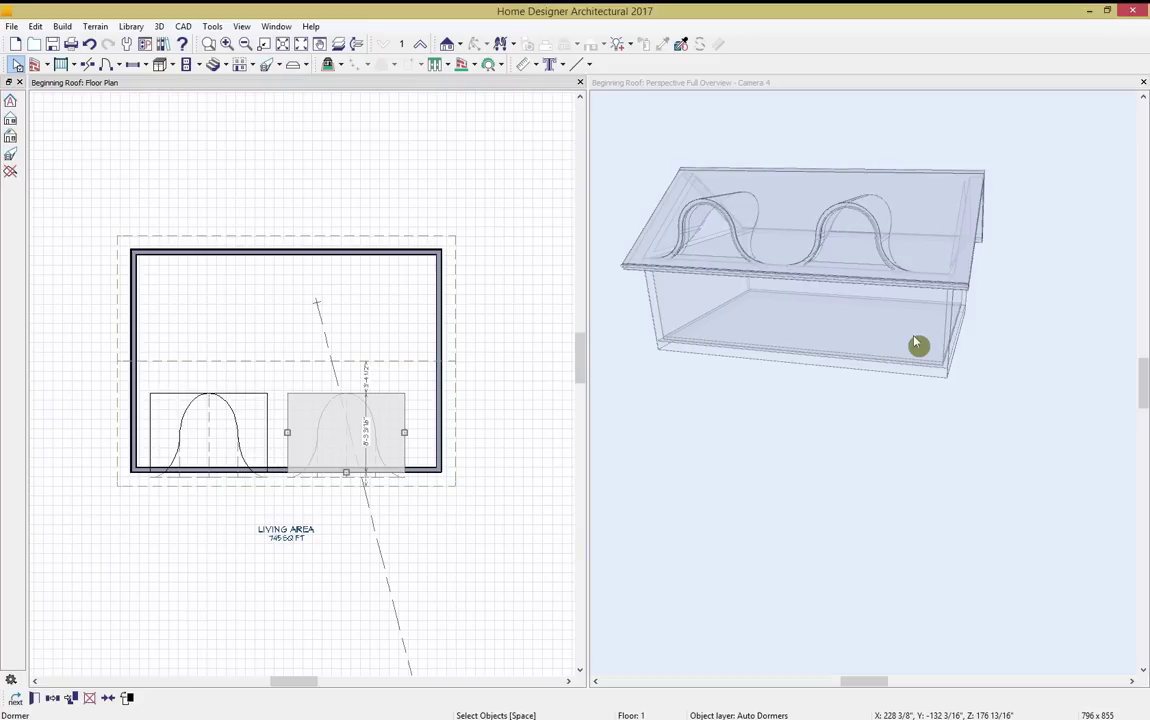
Set the copied dormer's roof style type to Shed.
{"action": "left_click", "coordinate": [34, 698]}
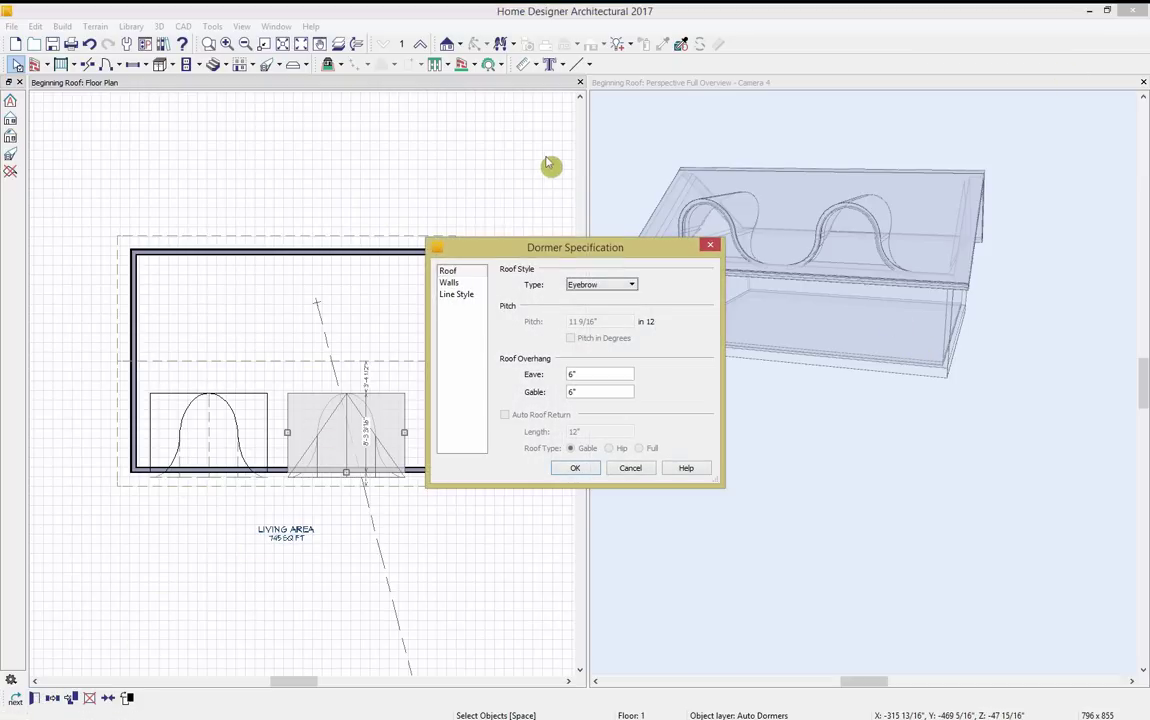
{"action": "left_click", "coordinate": [465, 284]}
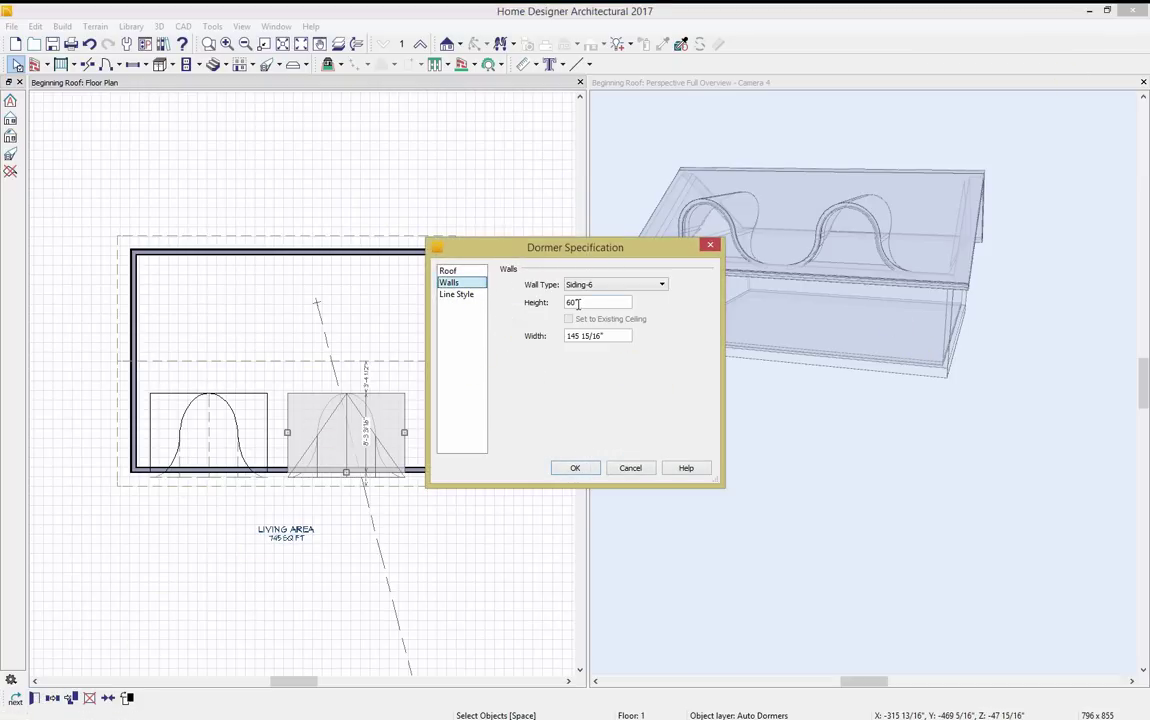
{"action": "left_click", "coordinate": [447, 270]}
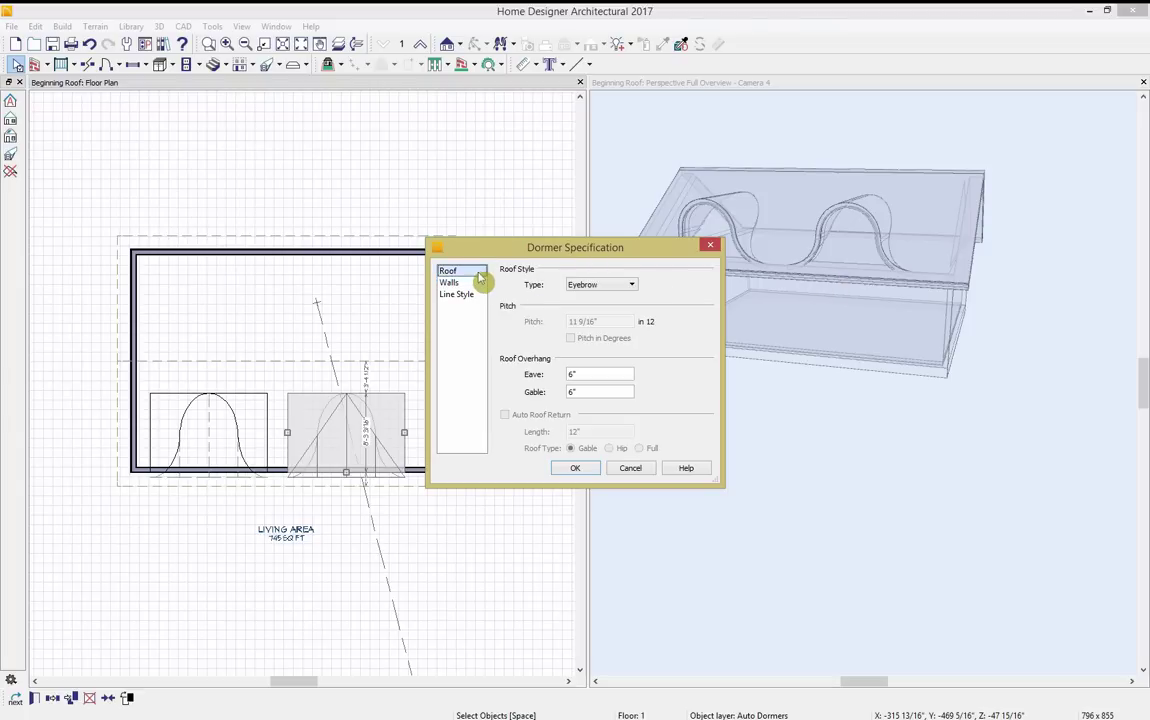
{"action": "left_click", "coordinate": [616, 285]}
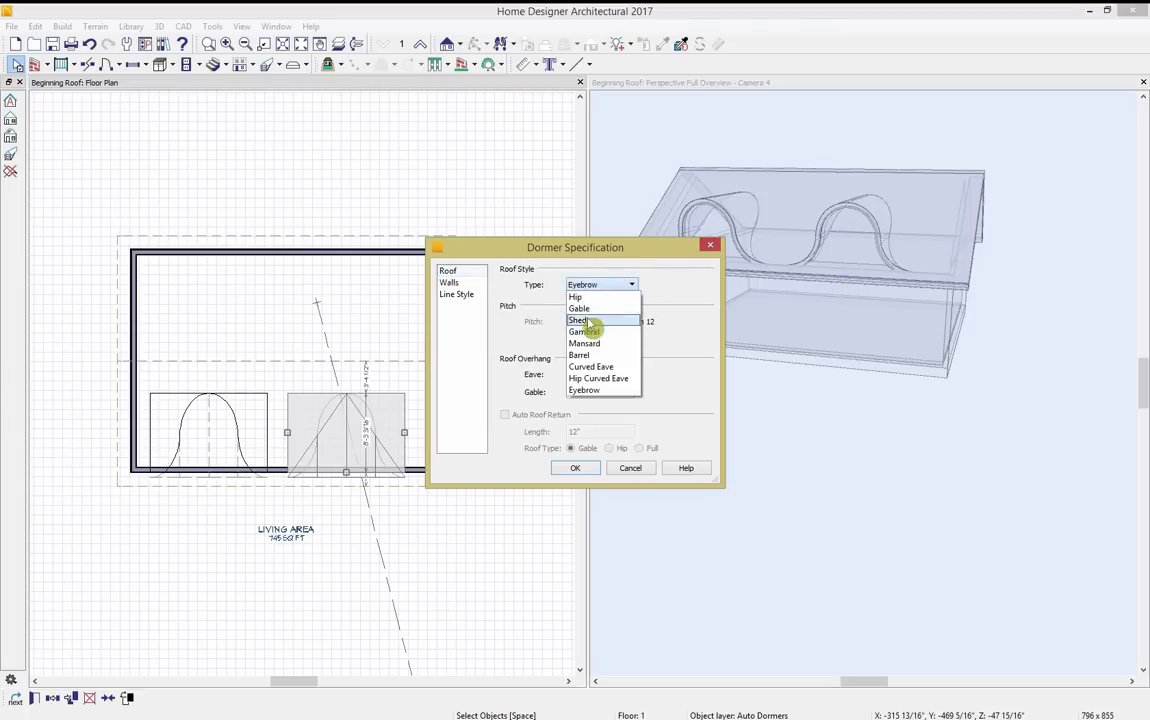
{"action": "left_click", "coordinate": [588, 321]}
{"action": "left_click", "coordinate": [584, 469]}
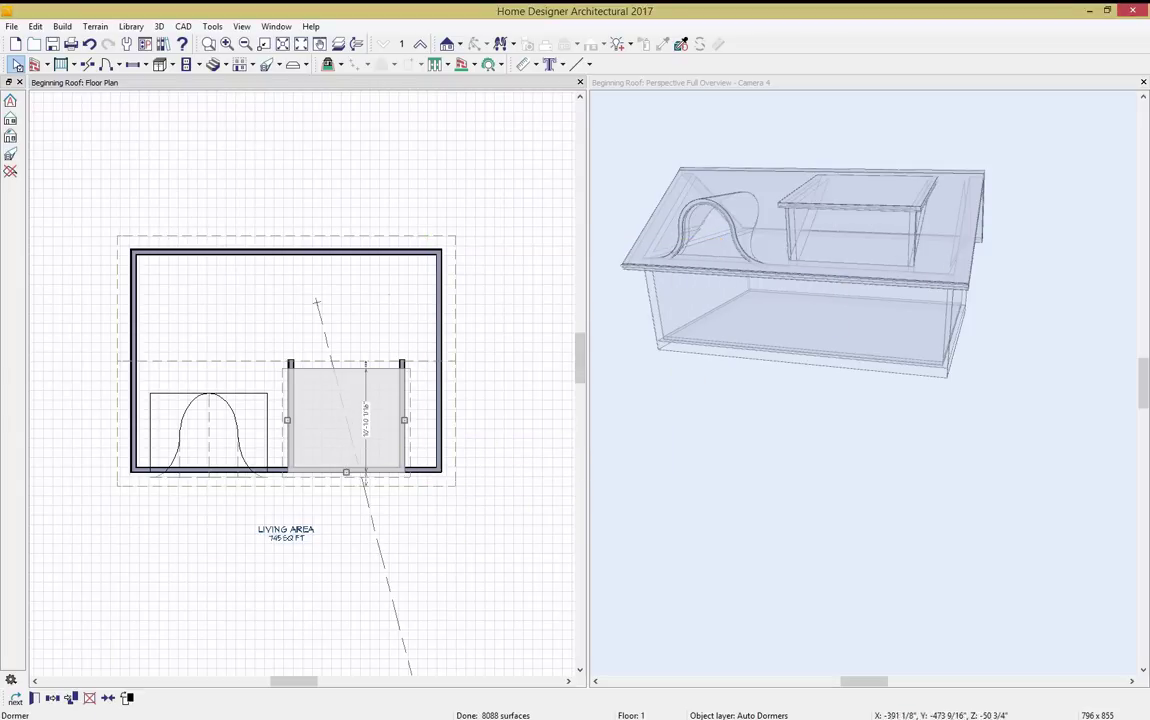
Set the copied dormer's roof style type to Gable and narrow the dormer to about 4'-5".
{"action": "left_click", "coordinate": [35, 699]}
{"action": "left_click", "coordinate": [602, 286]}
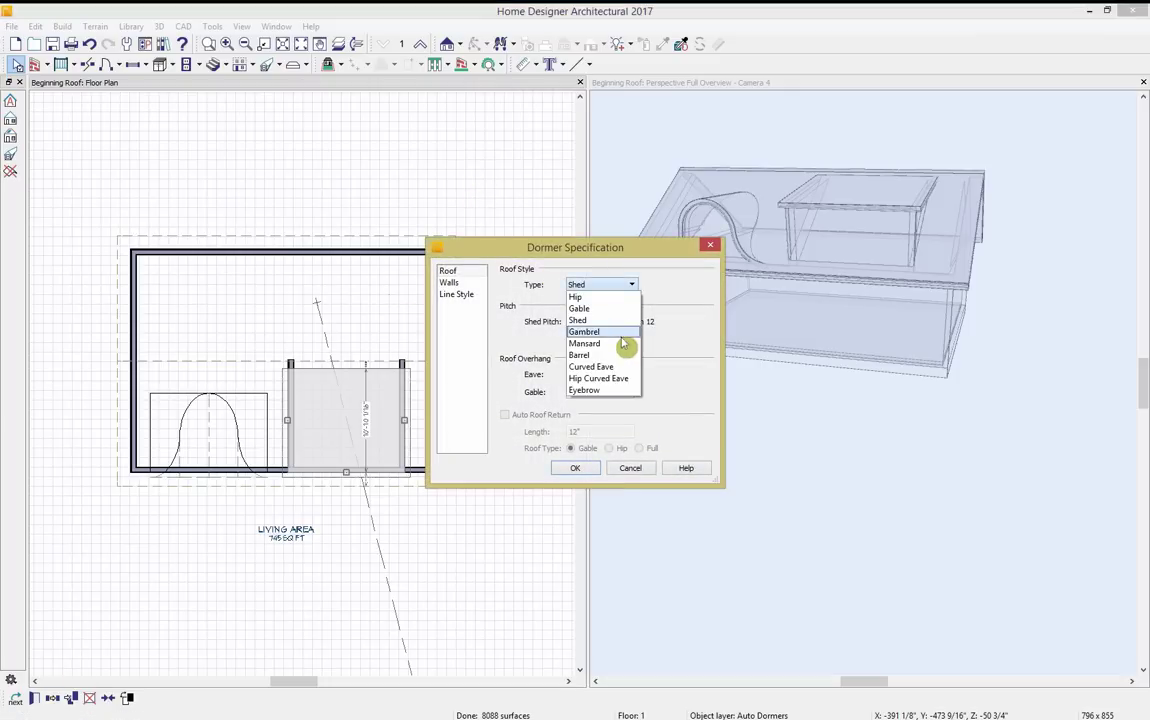
{"action": "left_click", "coordinate": [579, 308]}
{"action": "left_click", "coordinate": [580, 469]}
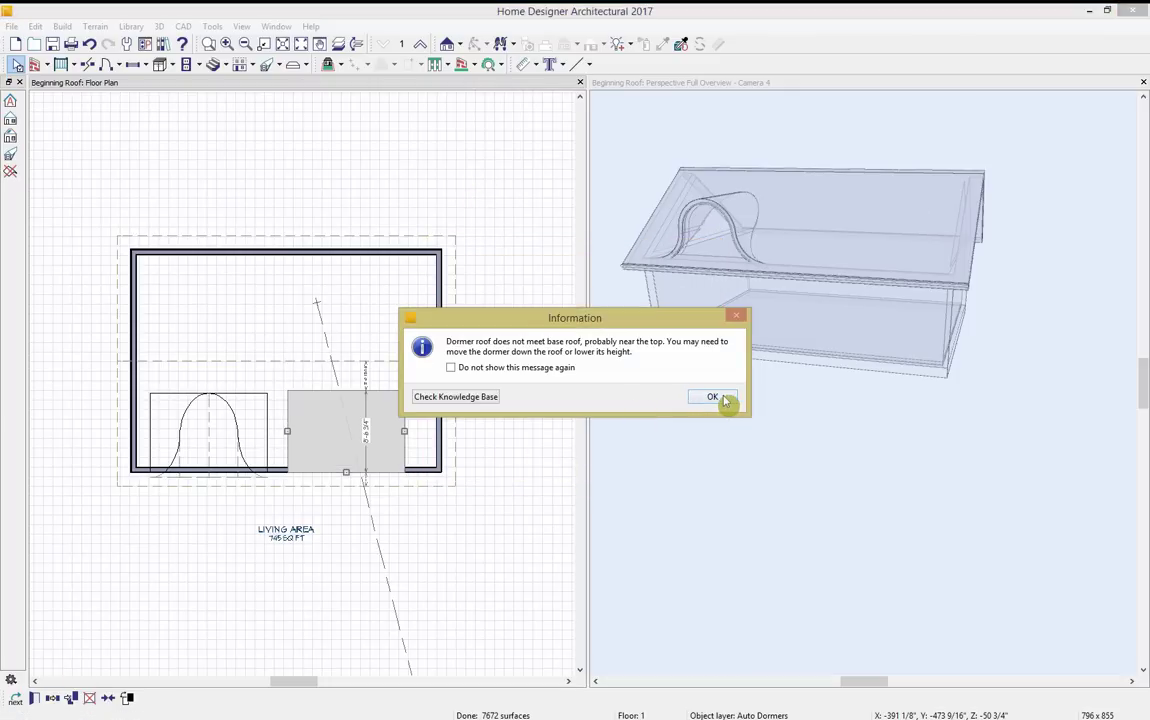
{"action": "left_click", "coordinate": [714, 398]}
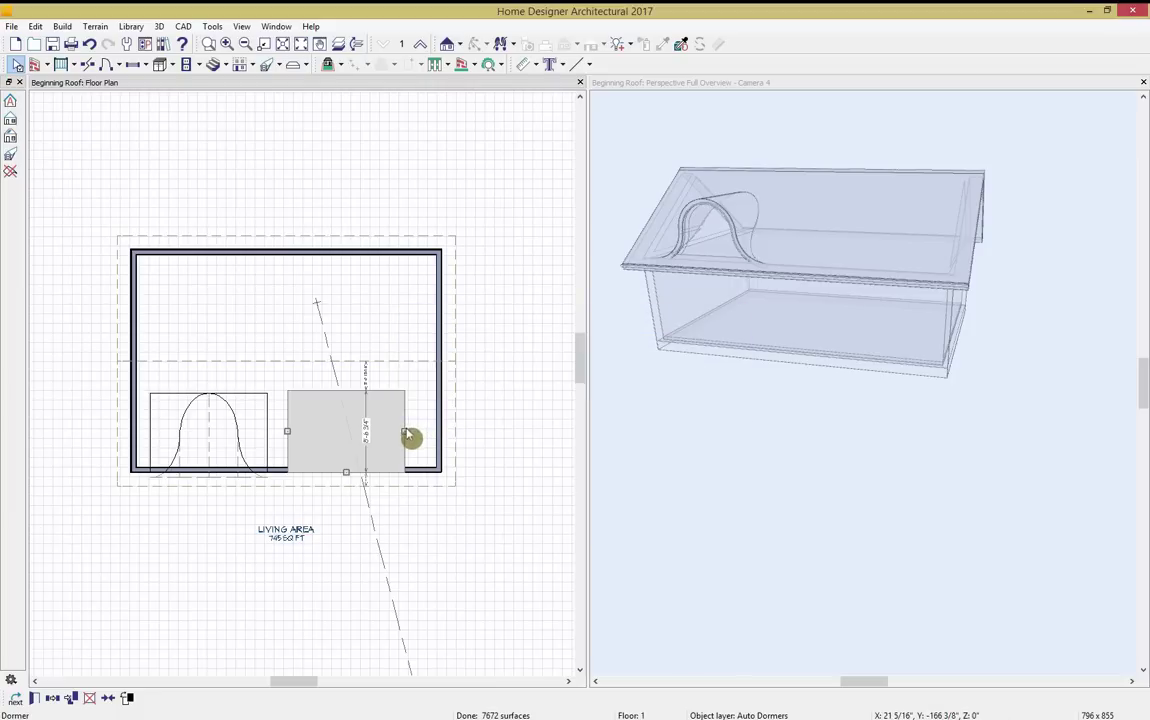
{"action": "left_click_drag", "start_coordinate": [389, 431], "coordinate": [330, 432]}
{"action": "left_click", "coordinate": [723, 397]}
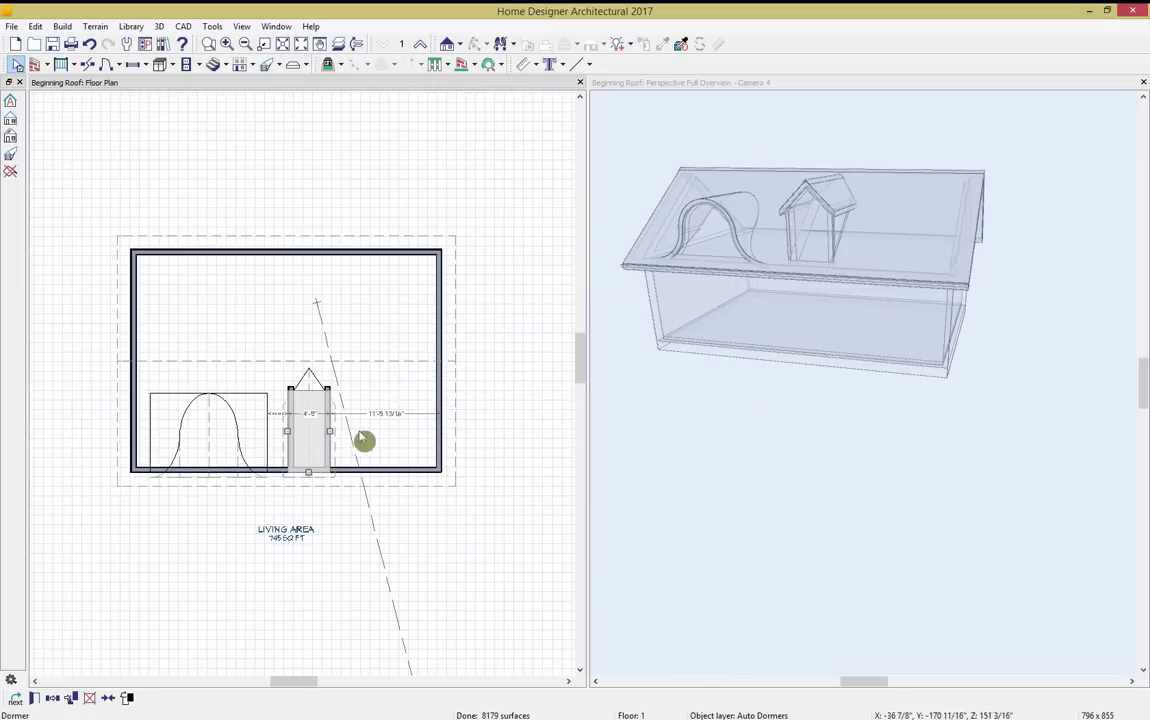
Enable a 12" gable-type Auto Roof Return on the gable dormer.
{"action": "left_click", "coordinate": [34, 697]}
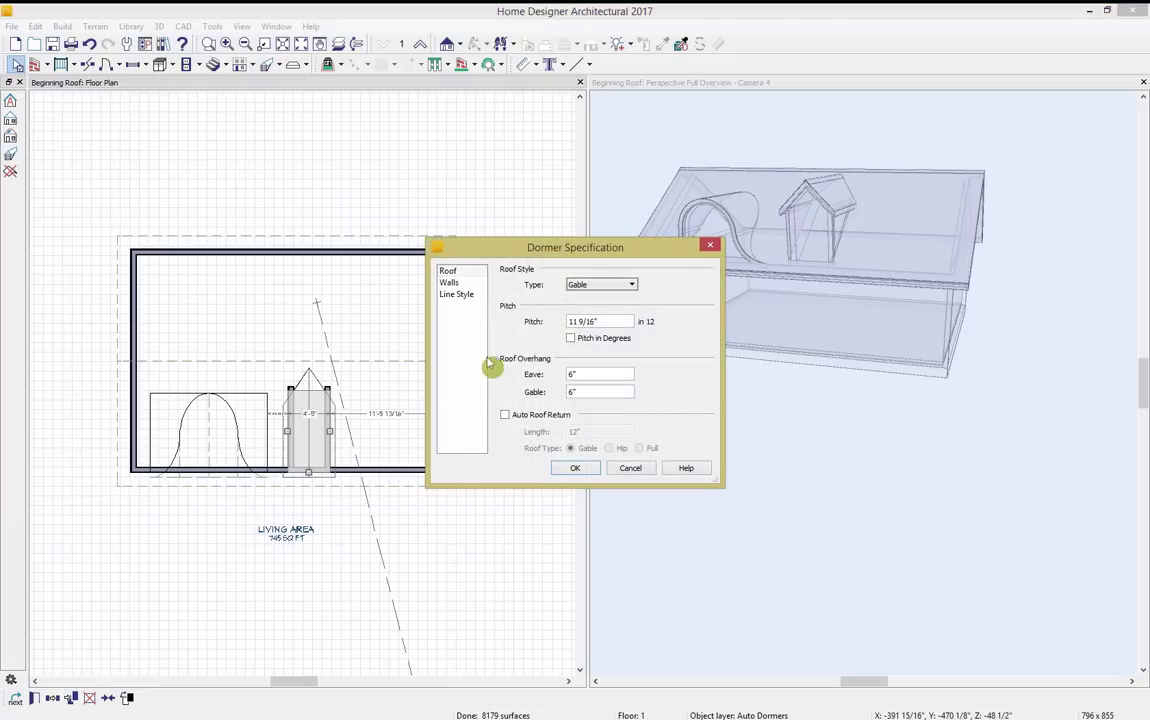
{"action": "left_click", "coordinate": [448, 283]}
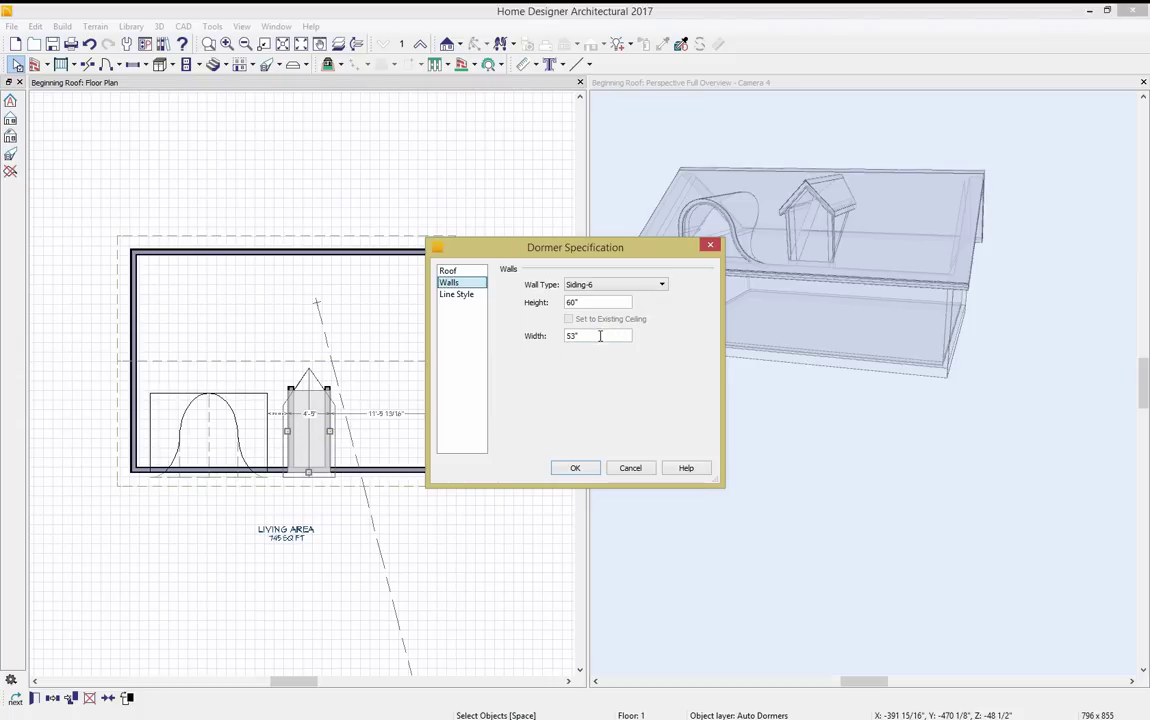
{"action": "left_click", "coordinate": [470, 273]}
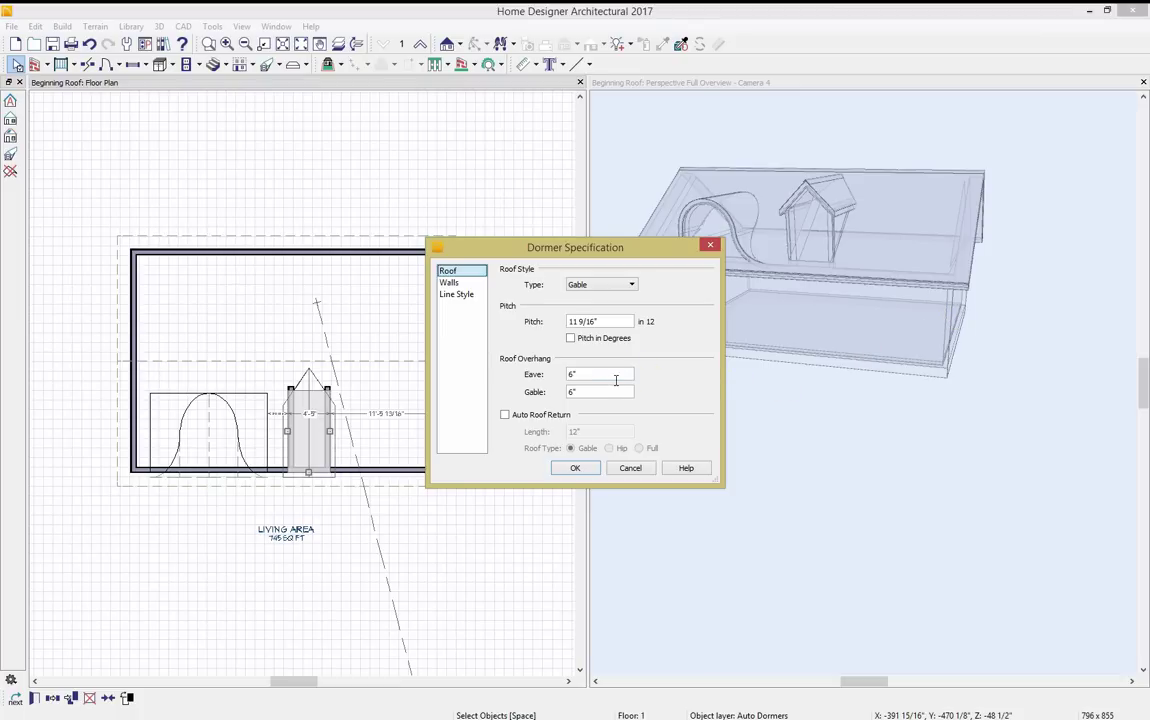
{"action": "left_click", "coordinate": [540, 416]}
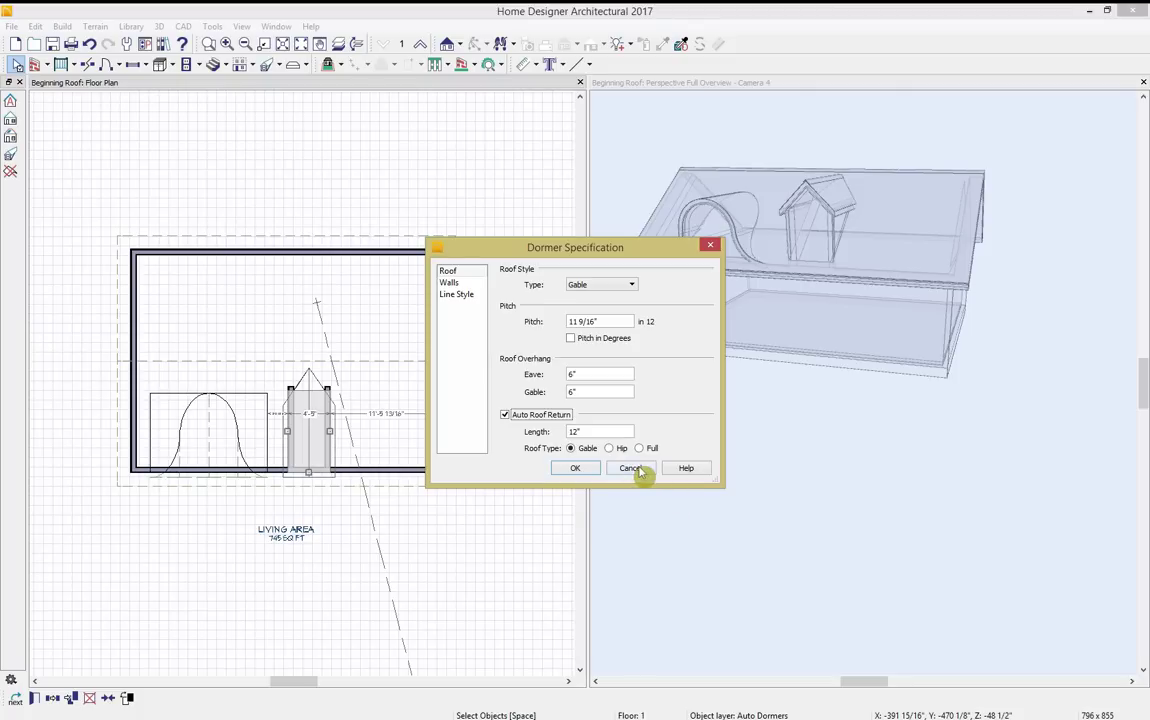
{"action": "left_click", "coordinate": [576, 469]}
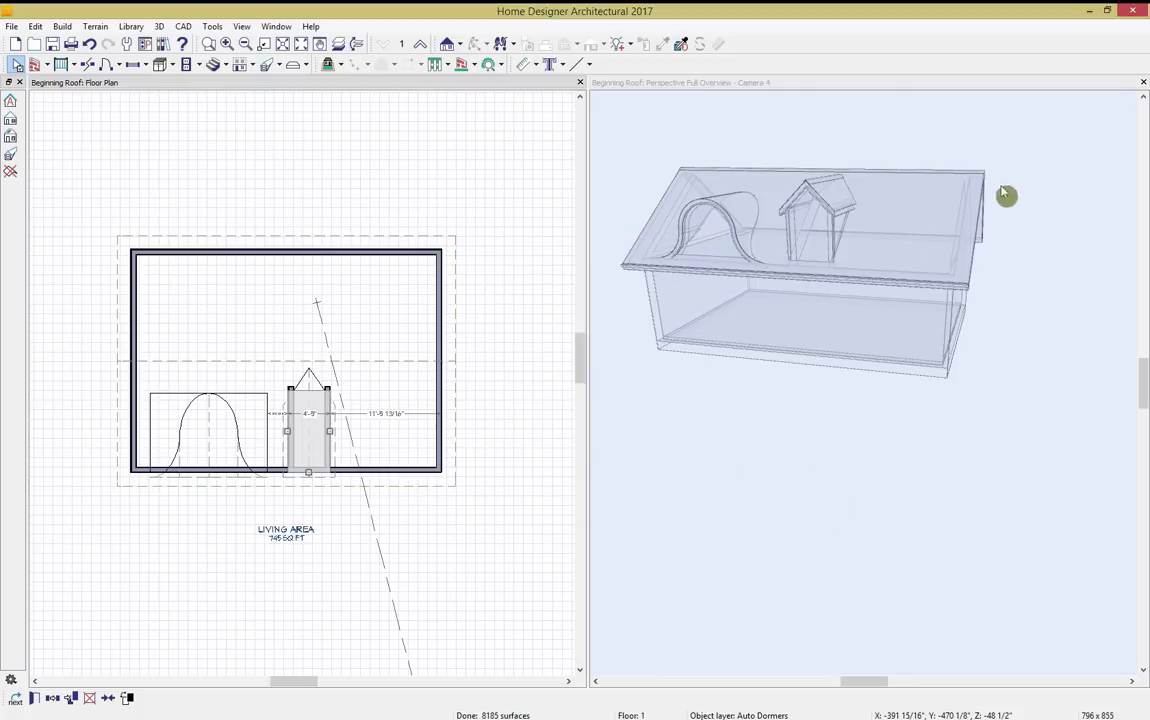
Enable an Auto Roof Return with a length of 42" on the house's right-hand full gable wall.
{"action": "left_click_drag", "start_coordinate": [1023, 141], "coordinate": [841, 309]}
{"action": "left_click", "coordinate": [840, 311]}
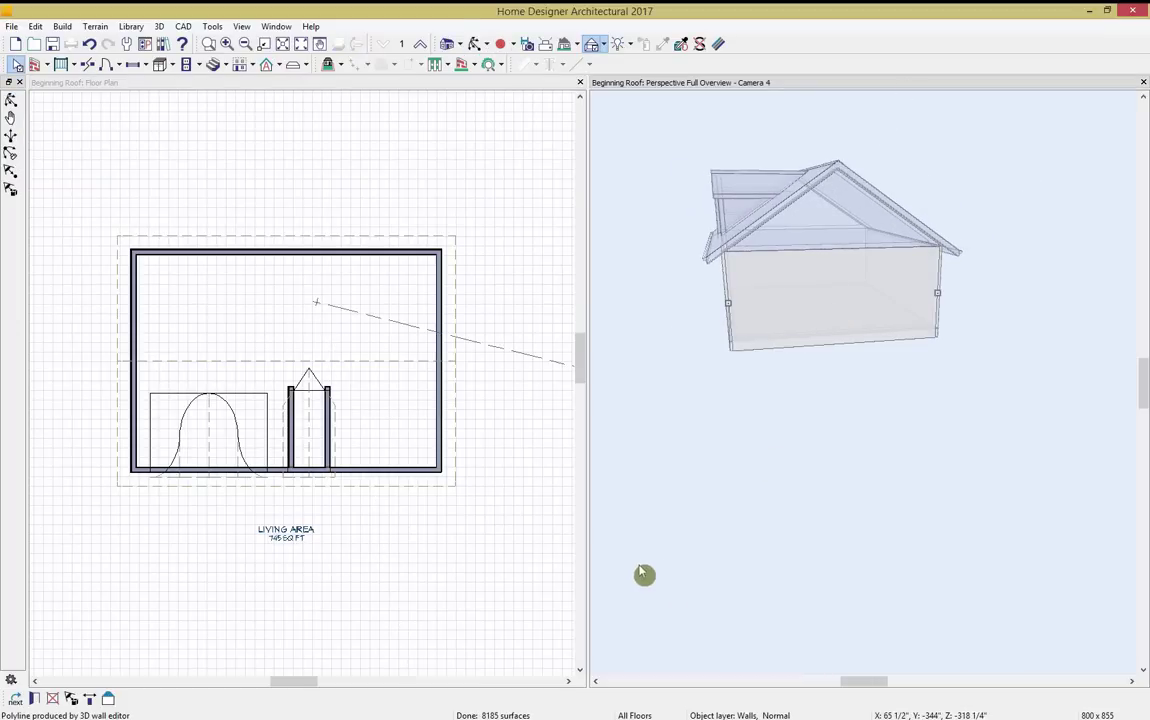
{"action": "left_click", "coordinate": [34, 699]}
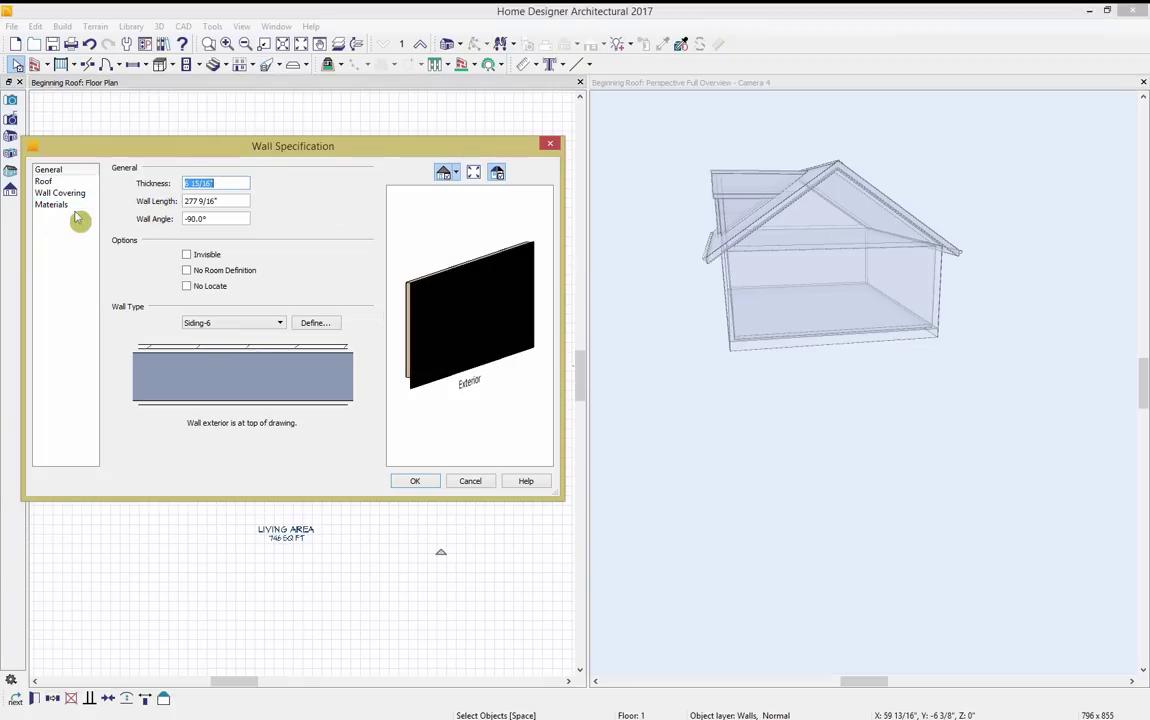
{"action": "left_click", "coordinate": [57, 183]}
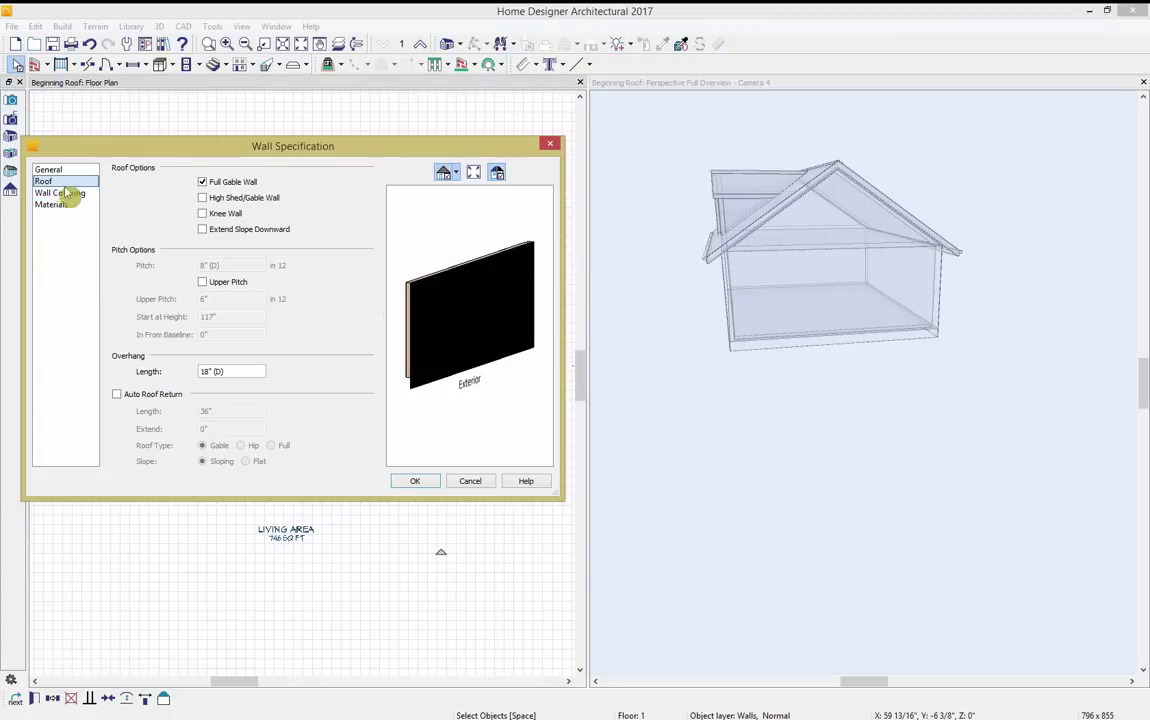
{"action": "left_click", "coordinate": [141, 393]}
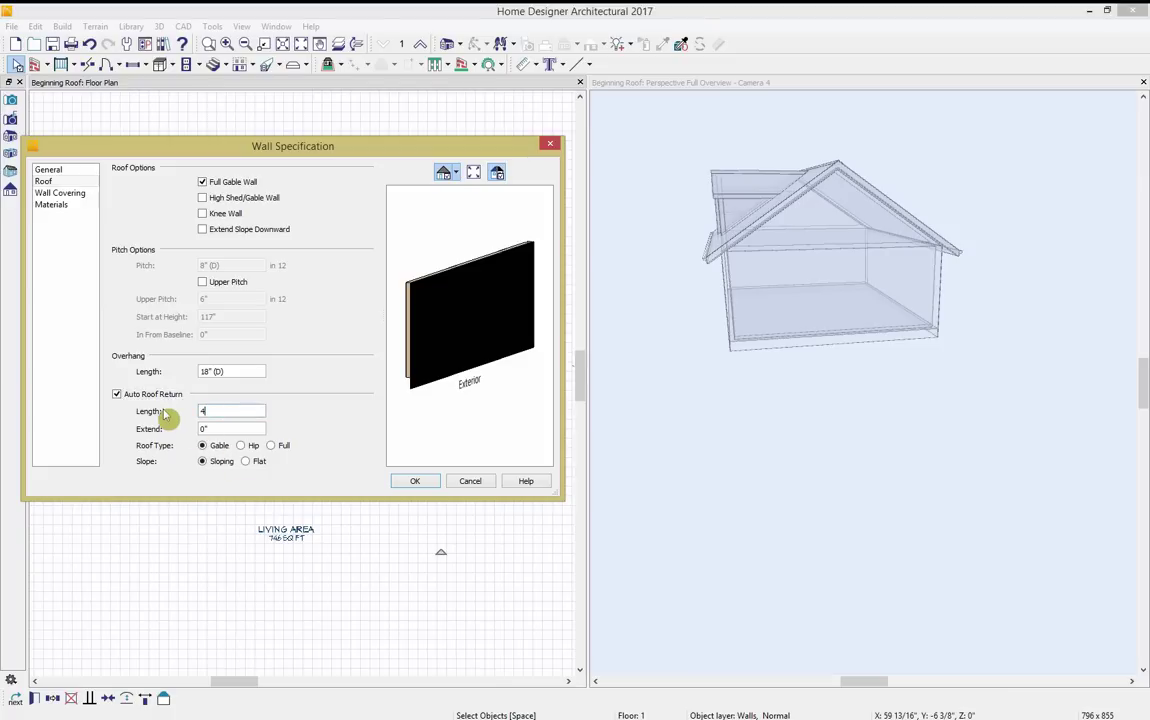
{"action": "type", "text": "2"}
{"action": "key", "text": "Tab"}
{"action": "left_click", "coordinate": [415, 481]}
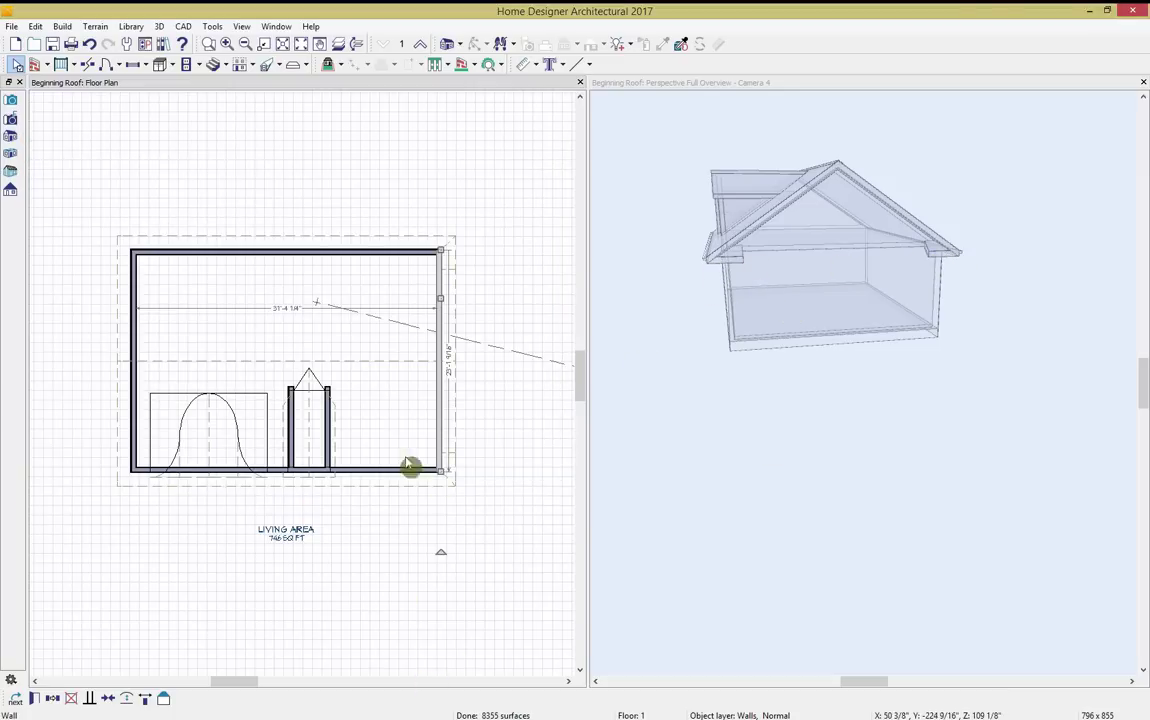
Change the Auto Roof Return on the house's right-hand gable wall to the Full roof type.
{"action": "left_click", "coordinate": [34, 698]}
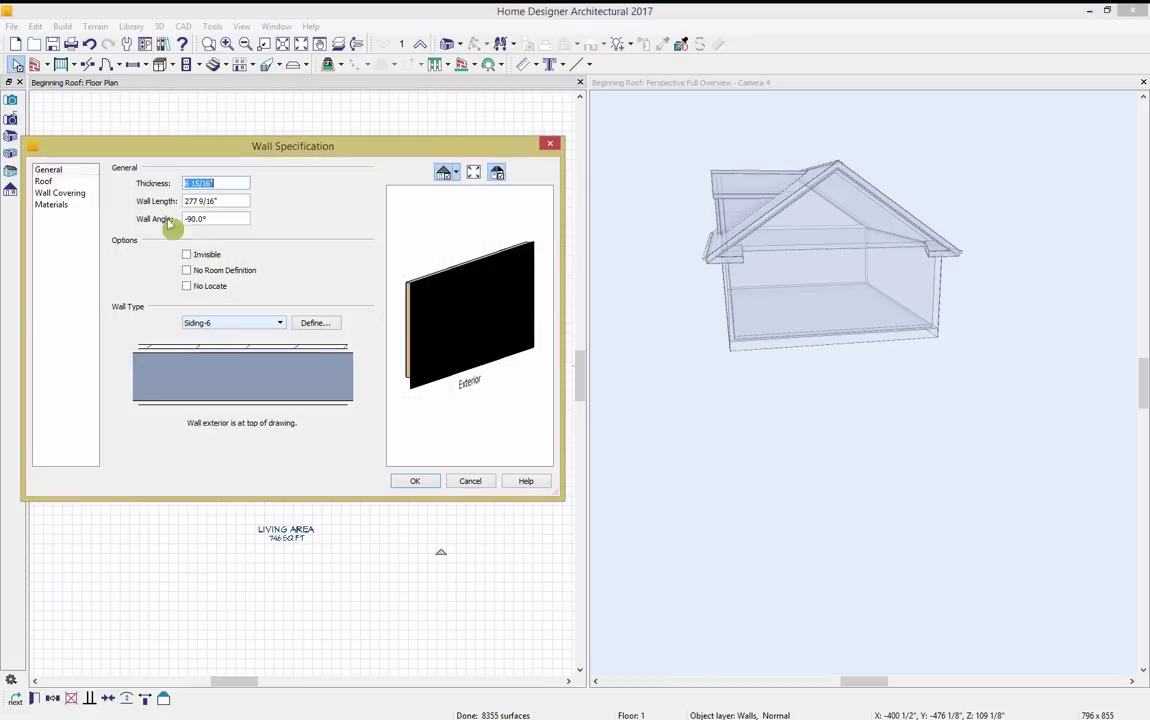
{"action": "left_click", "coordinate": [44, 181]}
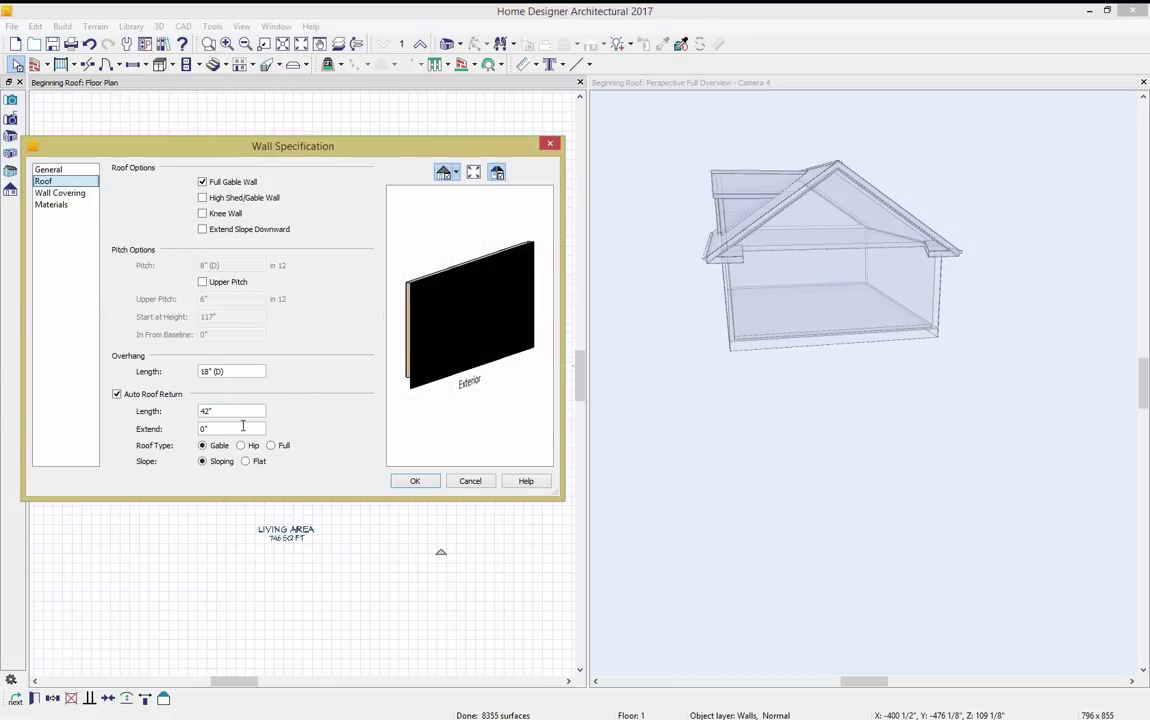
{"action": "left_click", "coordinate": [271, 445]}
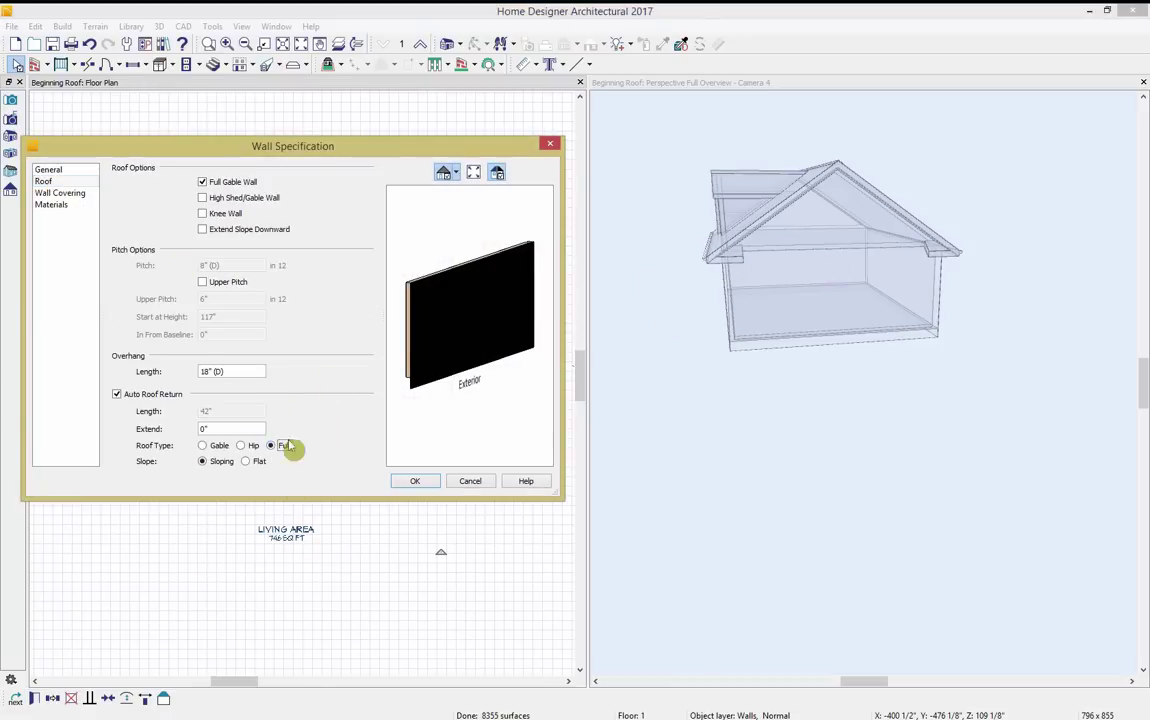
{"action": "left_click", "coordinate": [416, 483]}
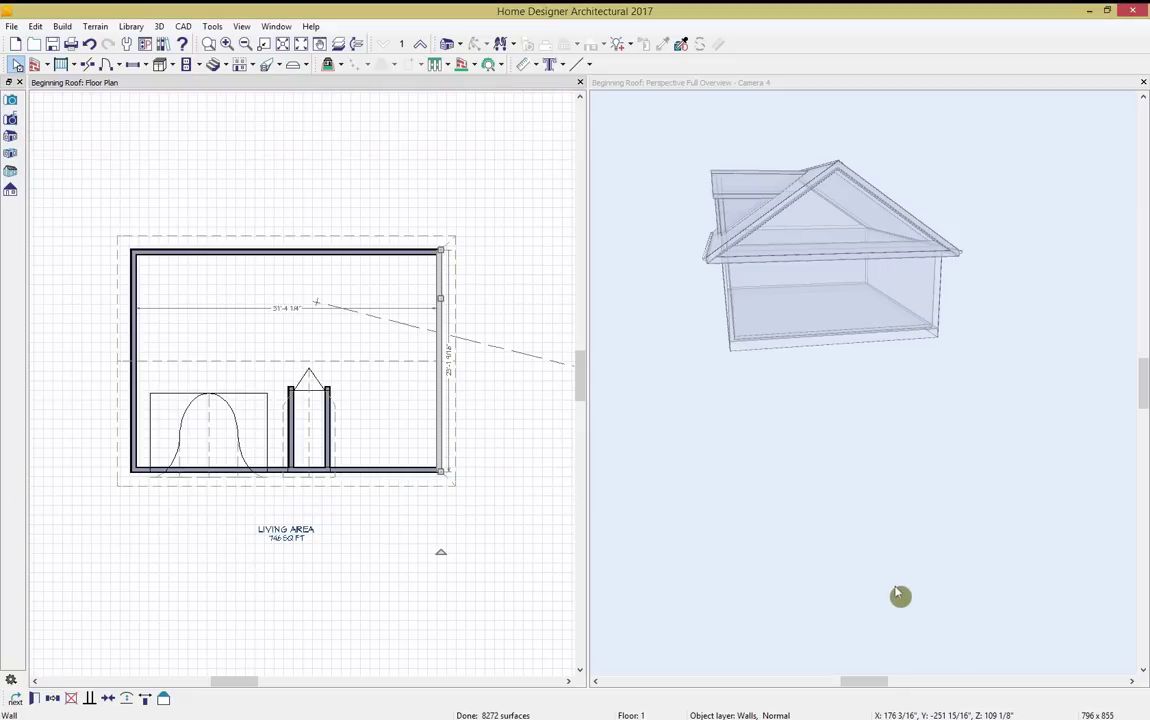
{"action": "left_click", "coordinate": [710, 147]}
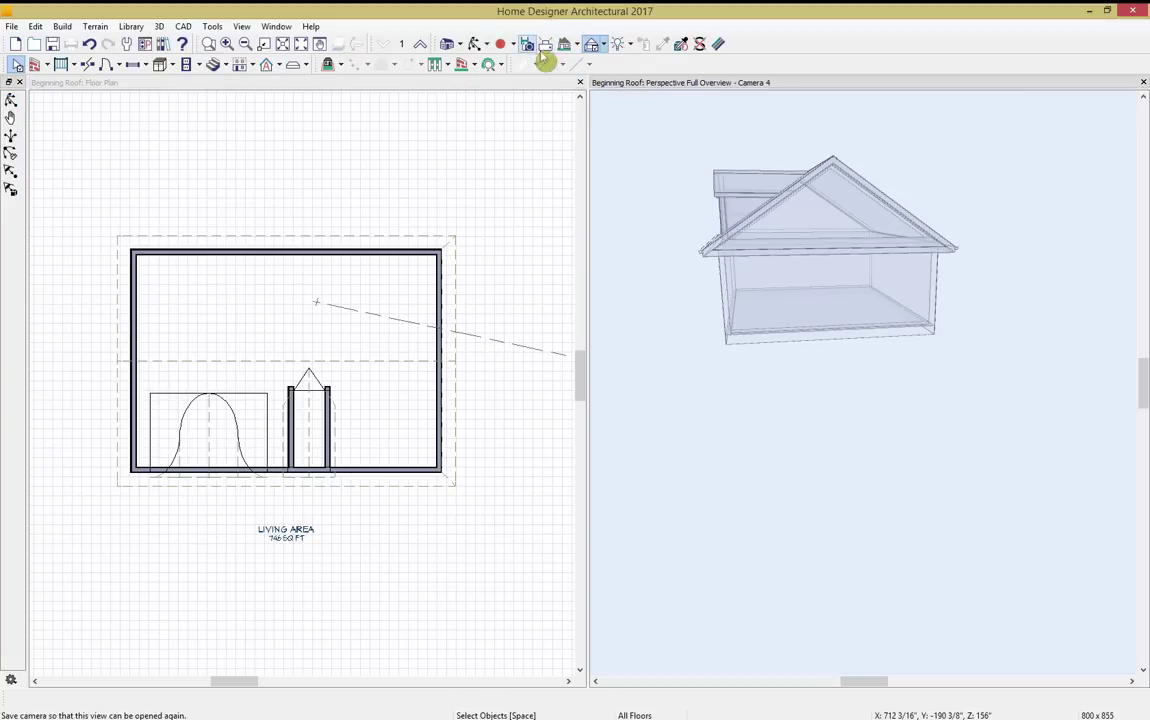
{"action": "left_click", "coordinate": [475, 44]}
{"action": "left_click_drag", "start_coordinate": [744, 198], "coordinate": [815, 205]}
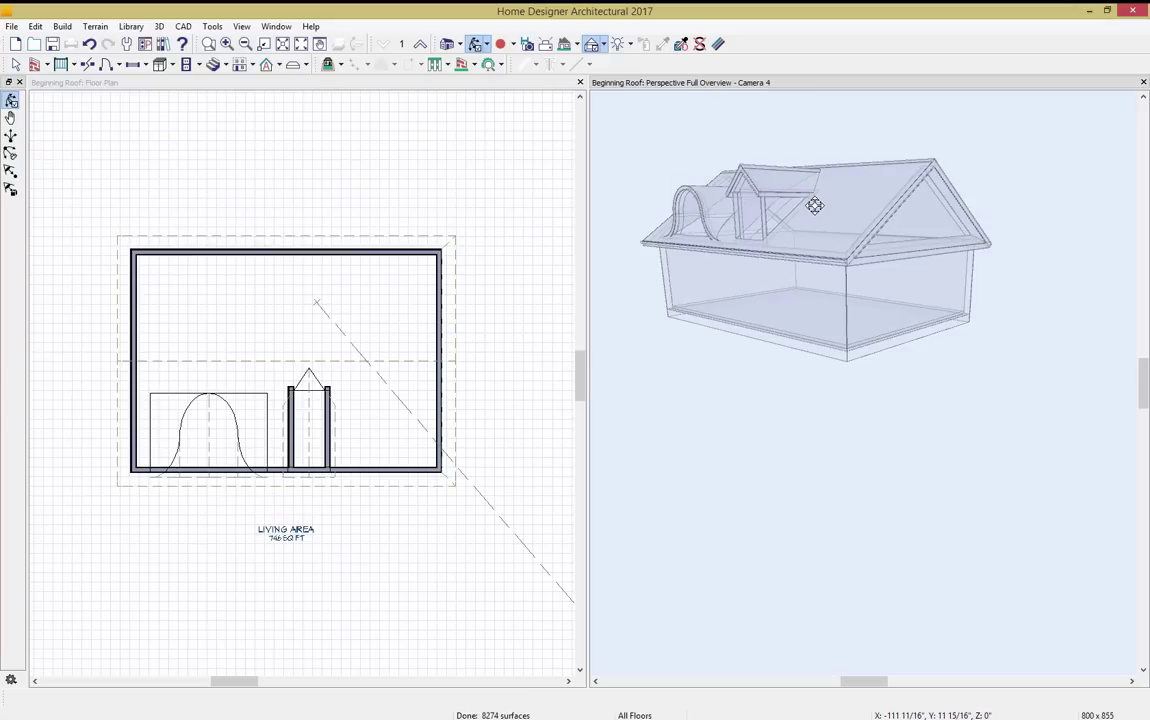
Switch the perspective overview to the Standard rendering technique and view the house from the dormer side.
{"action": "left_click", "coordinate": [604, 46]}
{"action": "left_click", "coordinate": [607, 48]}
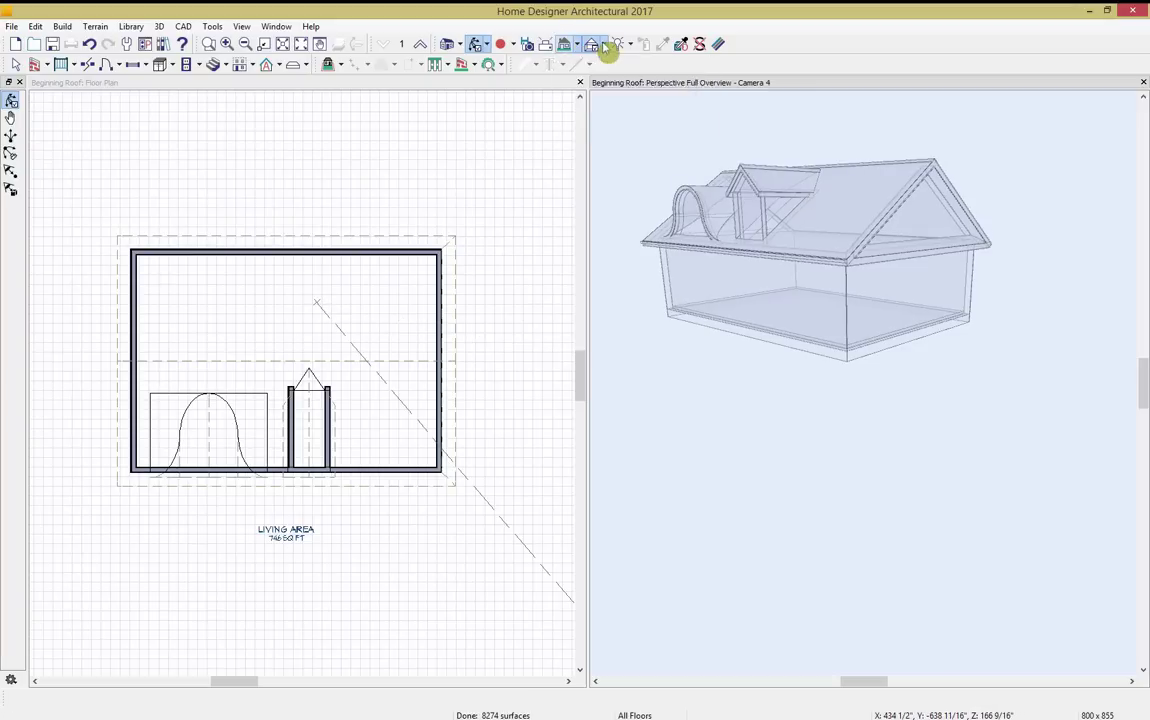
{"action": "left_click", "coordinate": [605, 47]}
{"action": "left_click", "coordinate": [596, 80]}
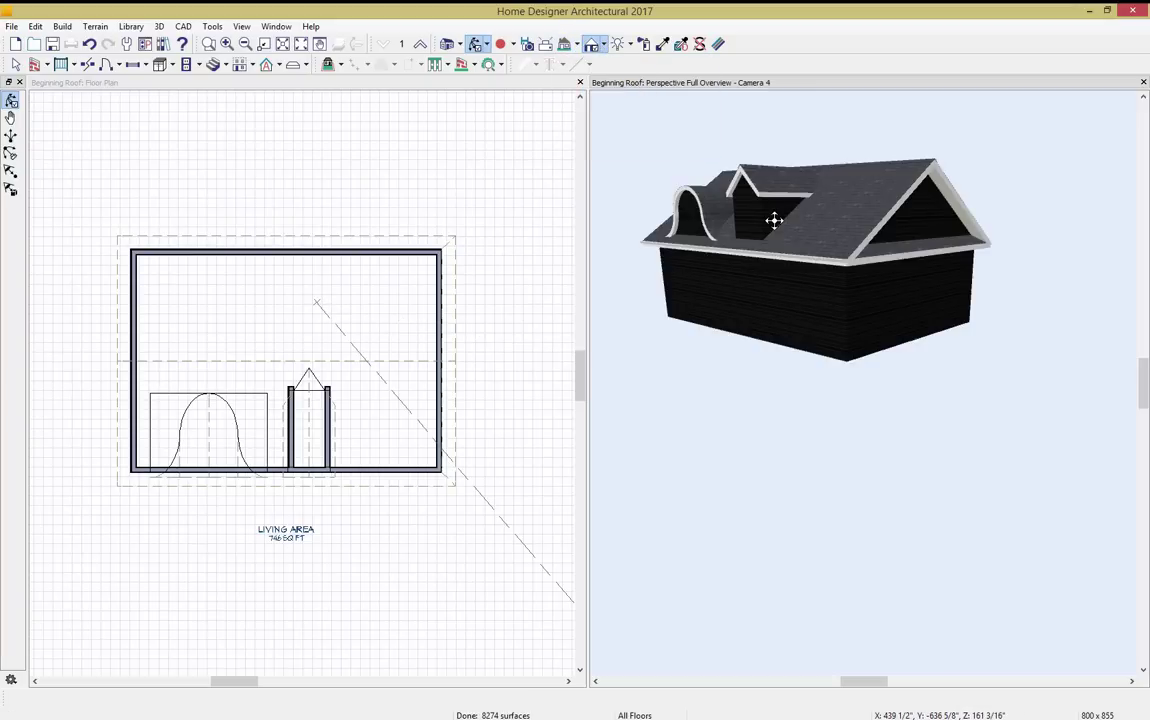
{"action": "left_click_drag", "start_coordinate": [749, 198], "coordinate": [690, 200]}
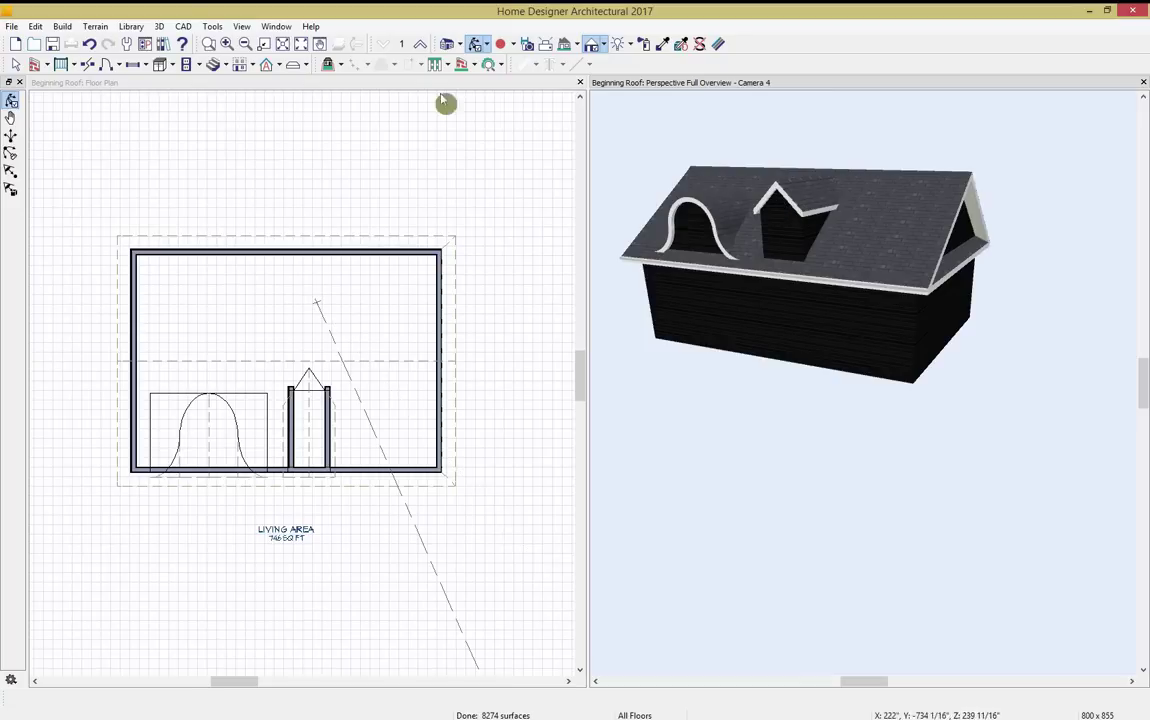
Place a window in the front wall of the gable dormer.
{"action": "left_click", "coordinate": [135, 64]}
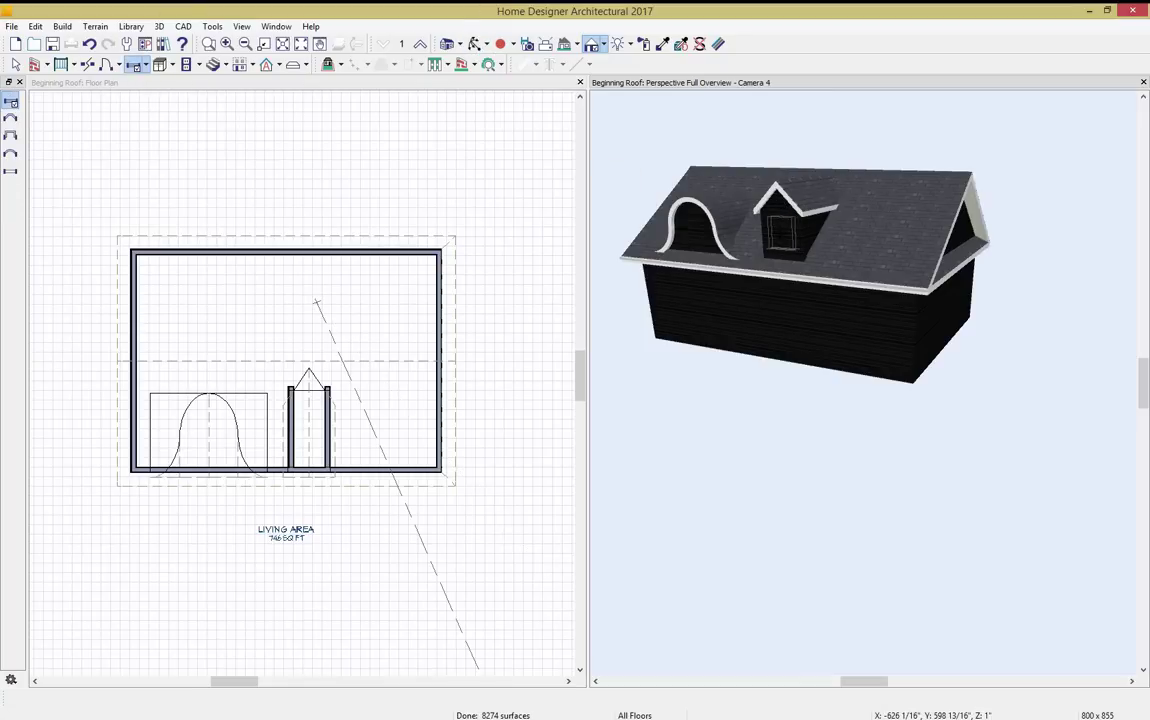
{"action": "middle_click_drag", "start_coordinate": [726, 182], "coordinate": [834, 206]}
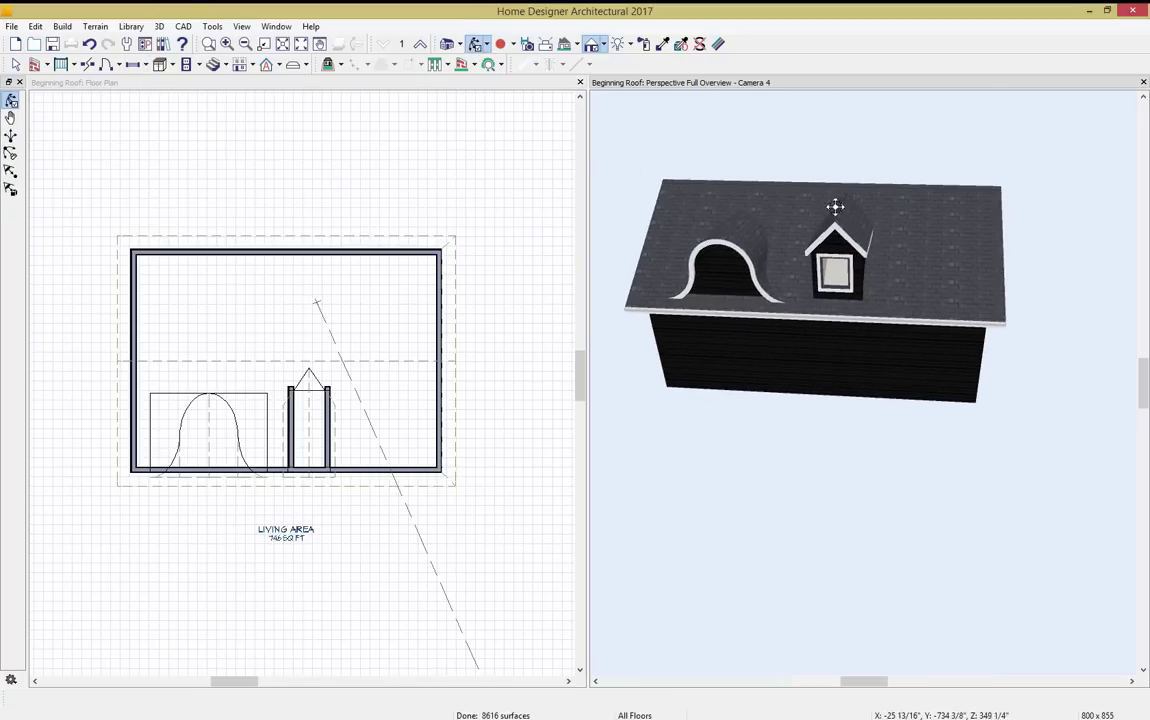
{"action": "scroll", "coordinate": [835, 255], "scroll_direction": "up", "scroll_amount": 5}
{"action": "middle_click_drag", "start_coordinate": [836, 264], "coordinate": [845, 249]}
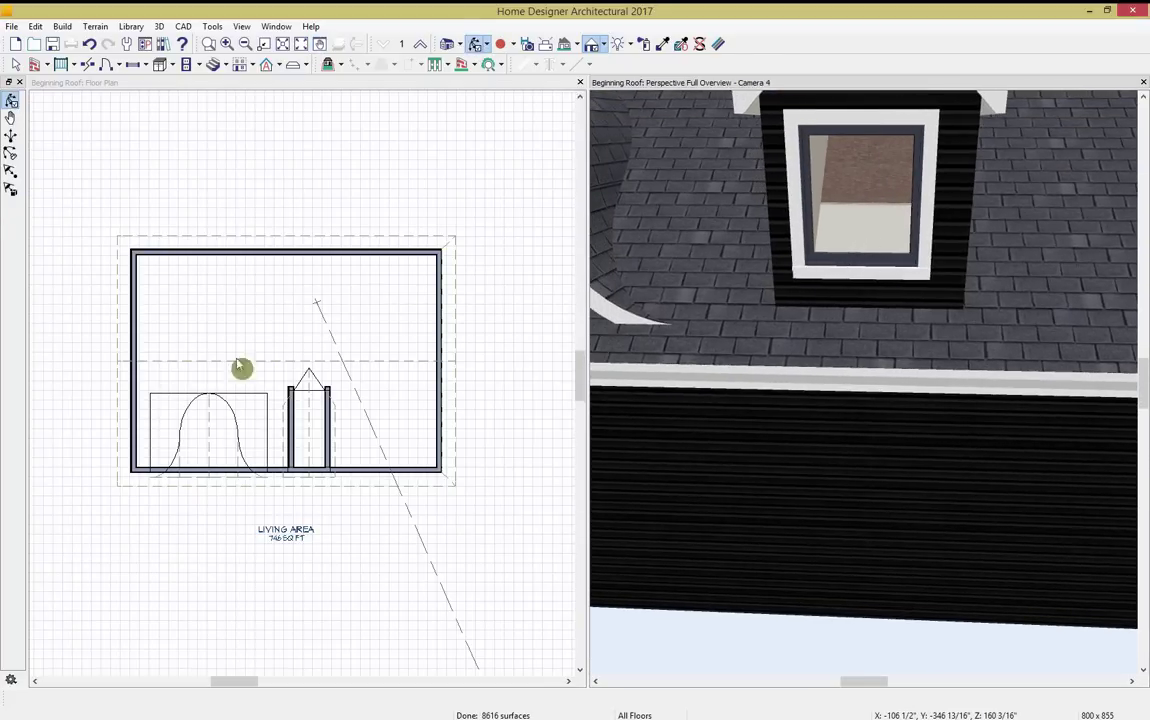
{"action": "scroll", "coordinate": [816, 248], "scroll_direction": "down", "scroll_amount": 3}
{"action": "middle_click_drag", "start_coordinate": [850, 236], "coordinate": [825, 243]}
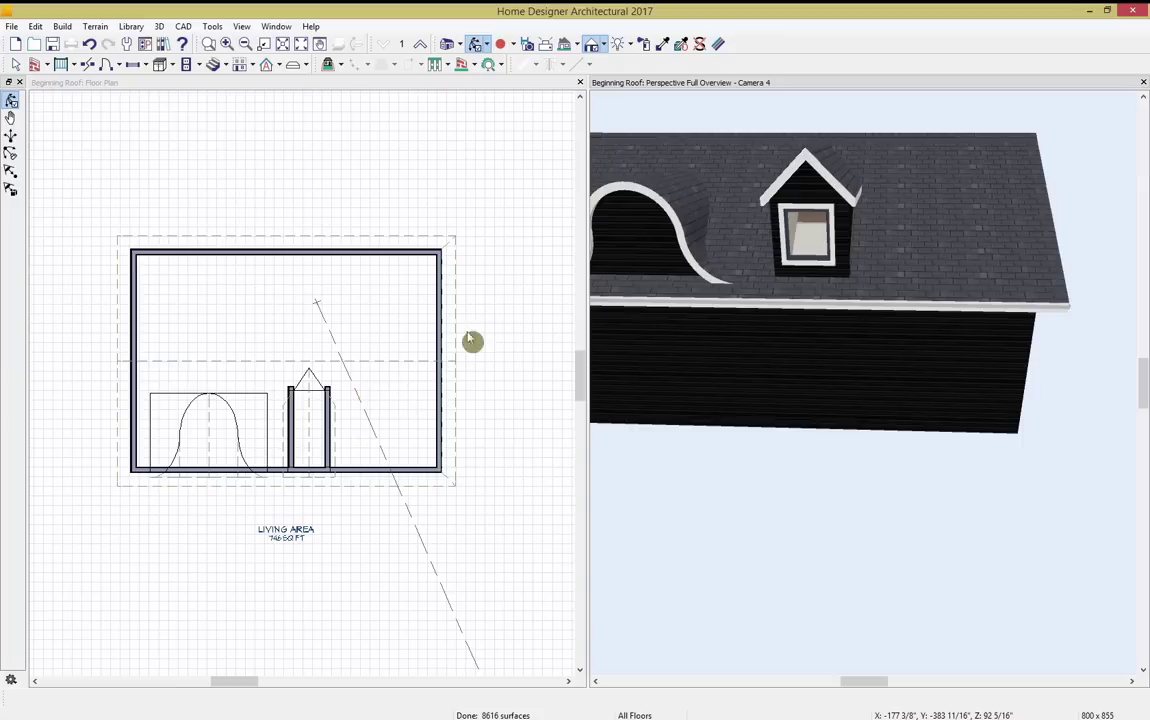
Place a skylight on the rear roof plane and lengthen it down the slope toward the eave.
{"action": "left_click_drag", "start_coordinate": [906, 133], "coordinate": [698, 175]}
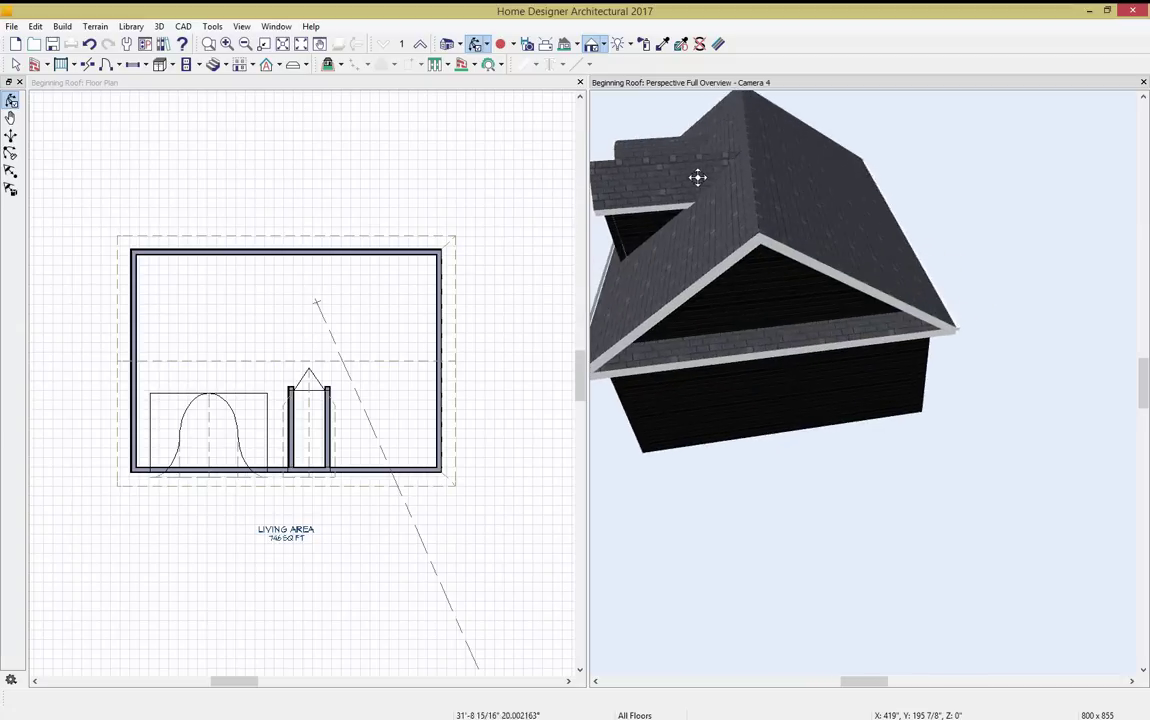
{"action": "left_click", "coordinate": [270, 65]}
{"action": "left_click", "coordinate": [302, 116]}
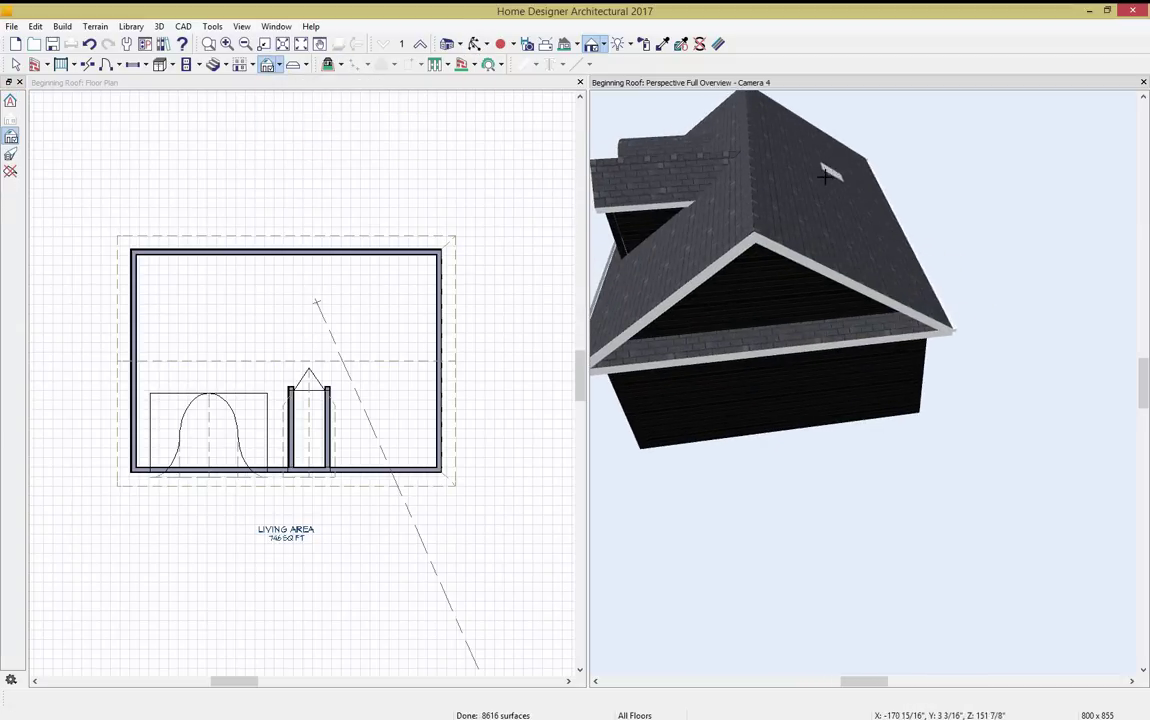
{"action": "left_click", "coordinate": [816, 188]}
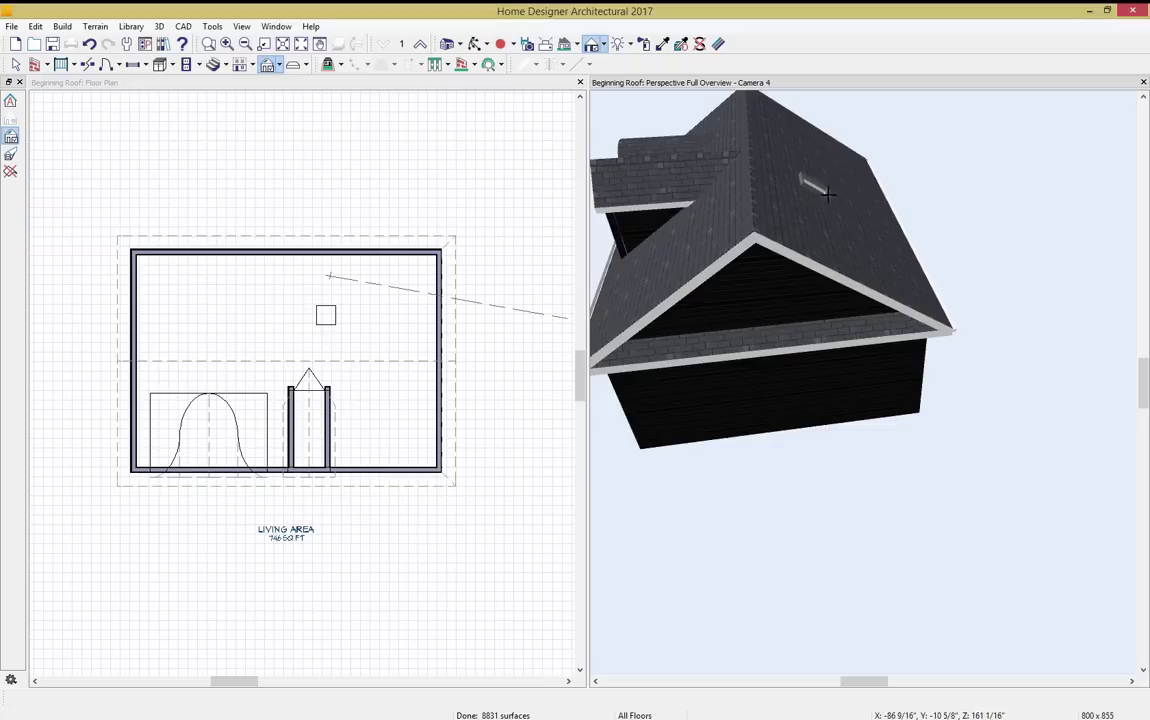
{"action": "left_click_drag", "start_coordinate": [846, 203], "coordinate": [872, 220]}
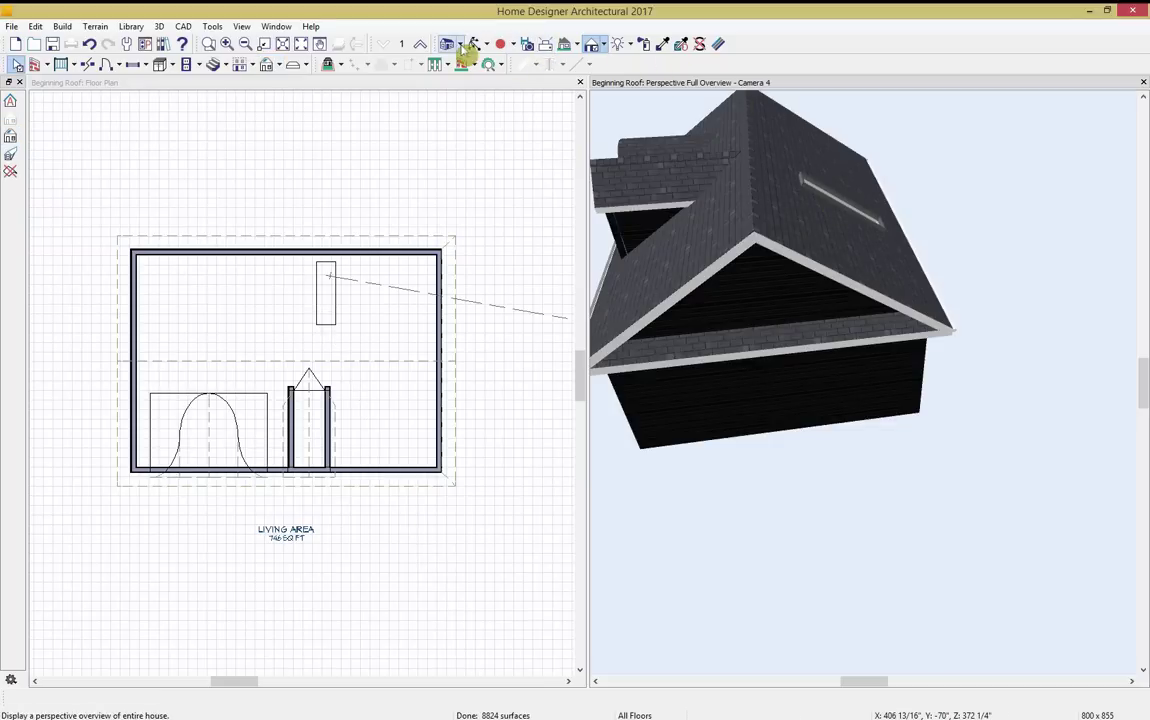
{"action": "left_click", "coordinate": [478, 46]}
{"action": "left_click_drag", "start_coordinate": [680, 150], "coordinate": [863, 262]}
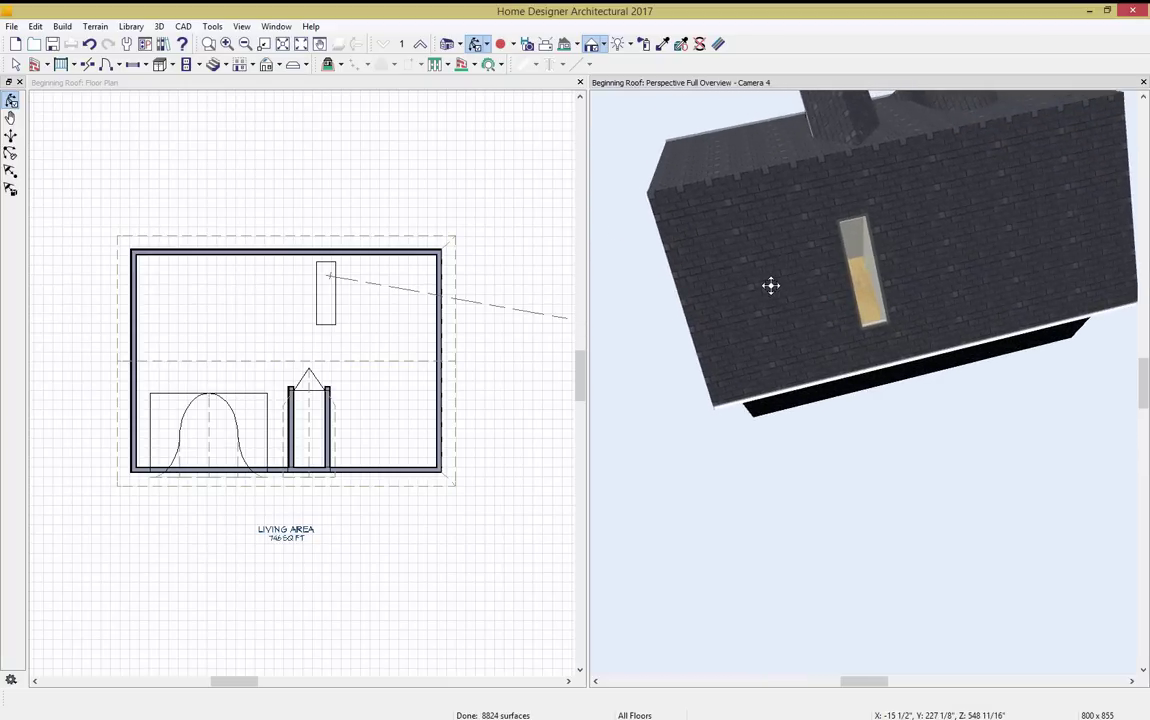
{"action": "left_click_drag", "start_coordinate": [770, 283], "coordinate": [845, 169]}
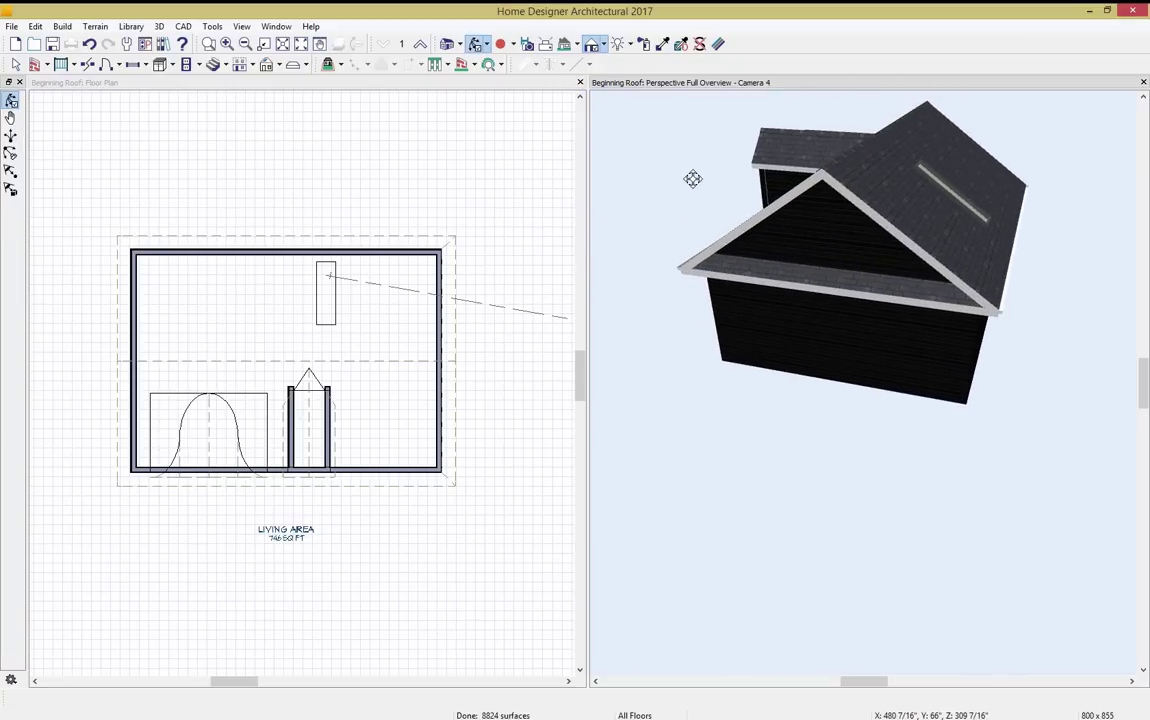
Render the perspective overview with the Glass House technique and view the skylight from the gable end.
{"action": "left_click", "coordinate": [598, 44]}
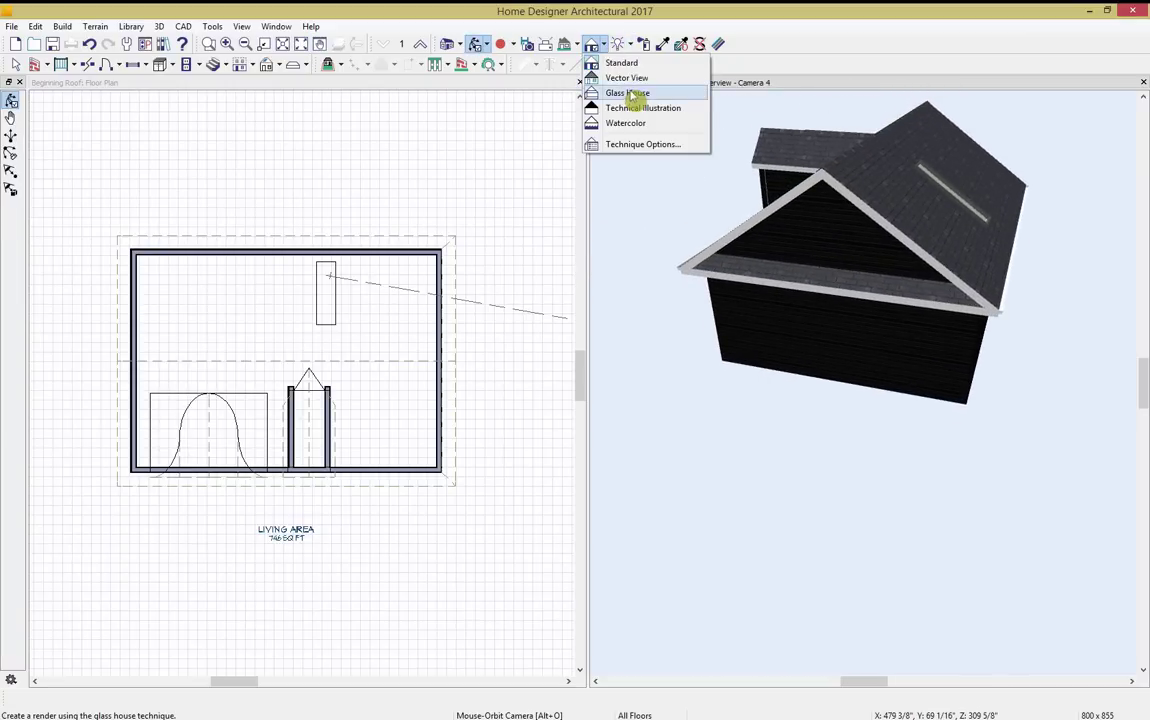
{"action": "left_click", "coordinate": [624, 90]}
{"action": "left_click_drag", "start_coordinate": [729, 187], "coordinate": [657, 210]}
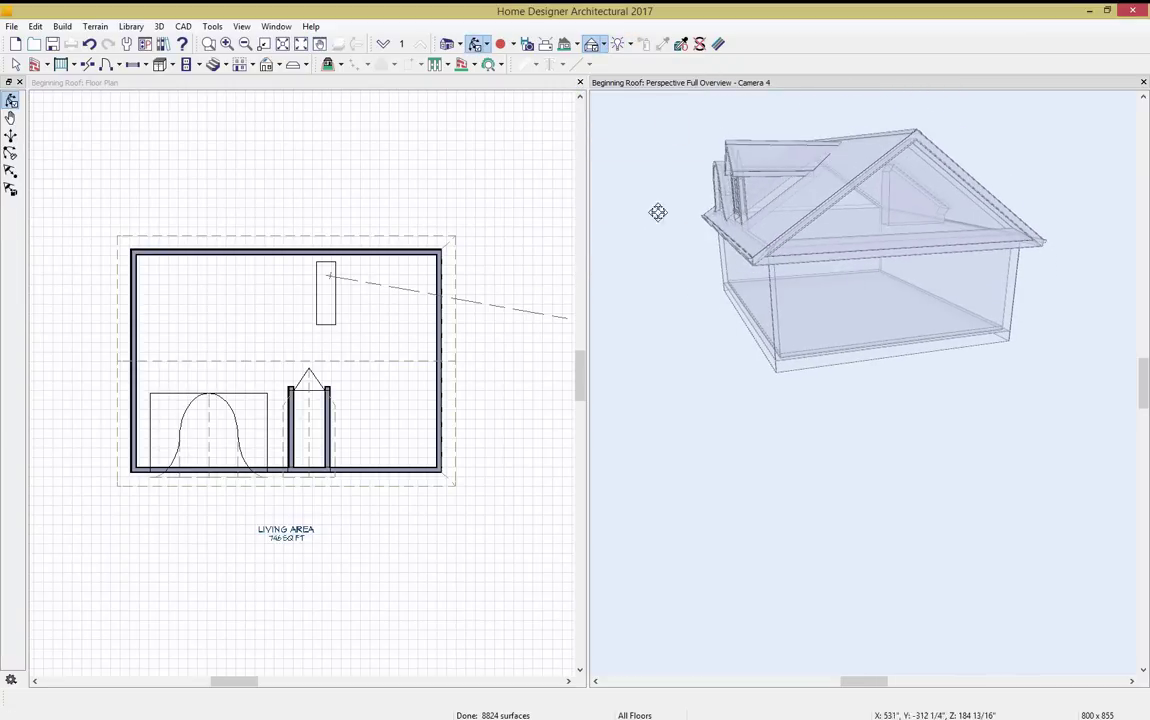
{"action": "mouse_move", "coordinate": [891, 190]}
{"action": "left_mouse_down"}
{"action": "mouse_move", "coordinate": [857, 185]}
{"action": "mouse_move", "coordinate": [880, 195]}
{"action": "left_mouse_up"}
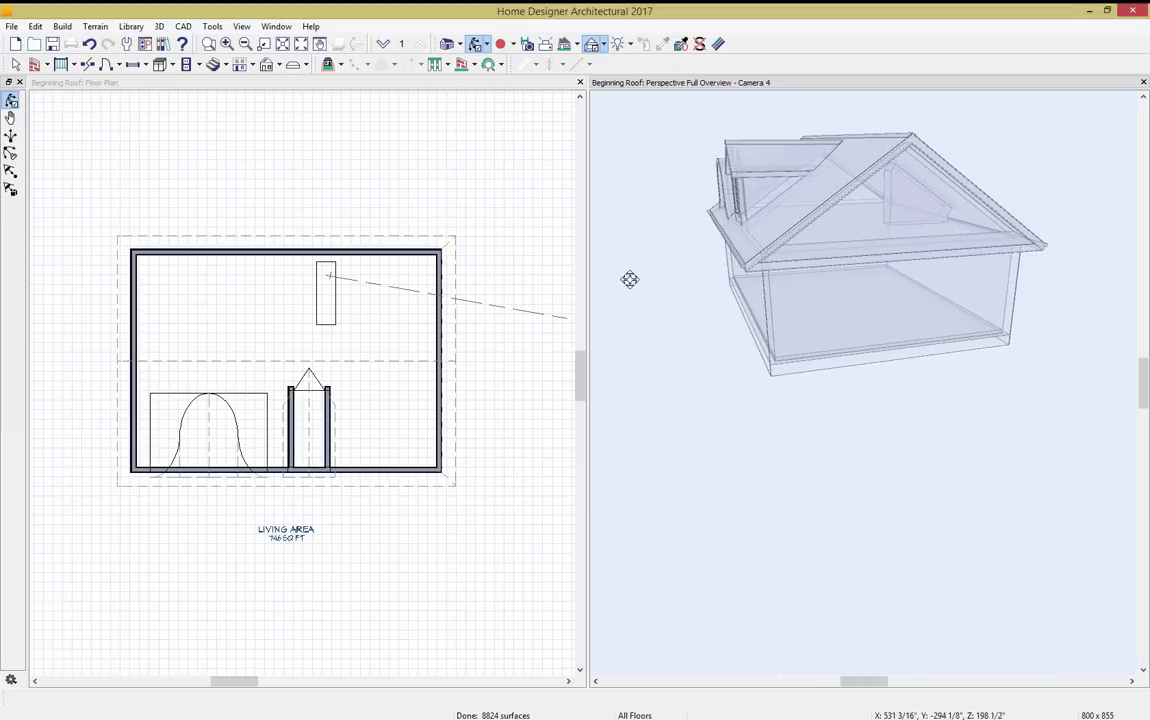
Turn off Ceiling Over This Room in the structure settings of the house's room.
{"action": "double_click", "coordinate": [375, 340]}
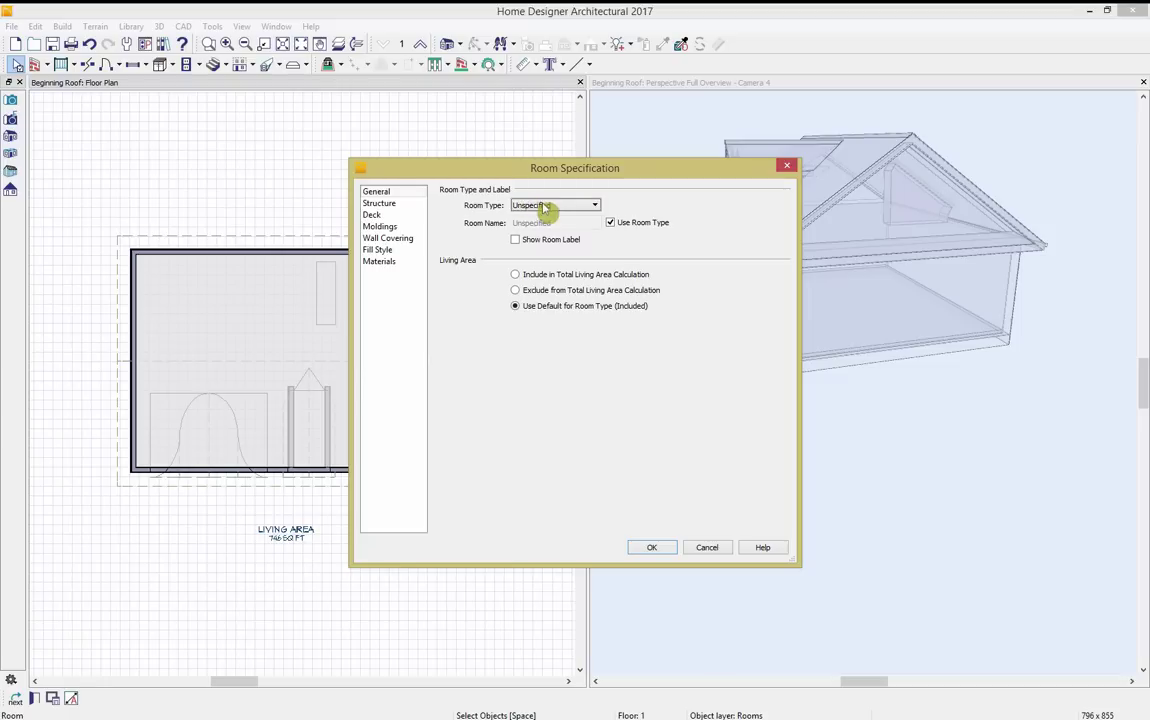
{"action": "left_click", "coordinate": [388, 204]}
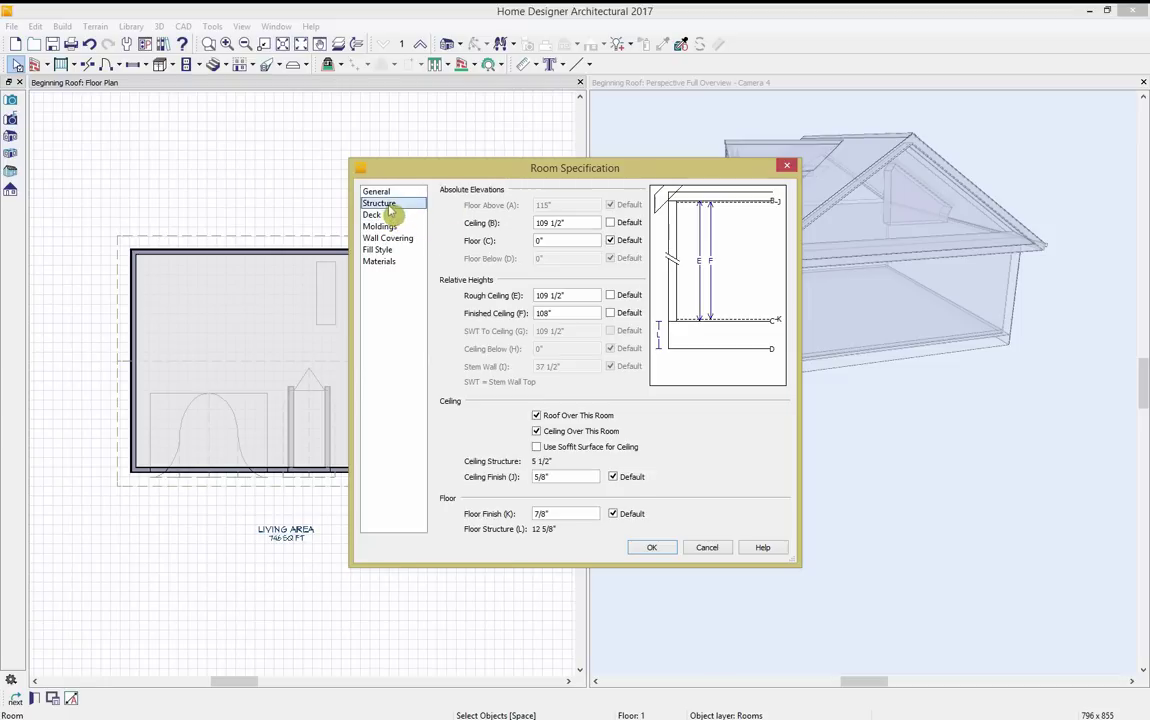
{"action": "left_click", "coordinate": [566, 432]}
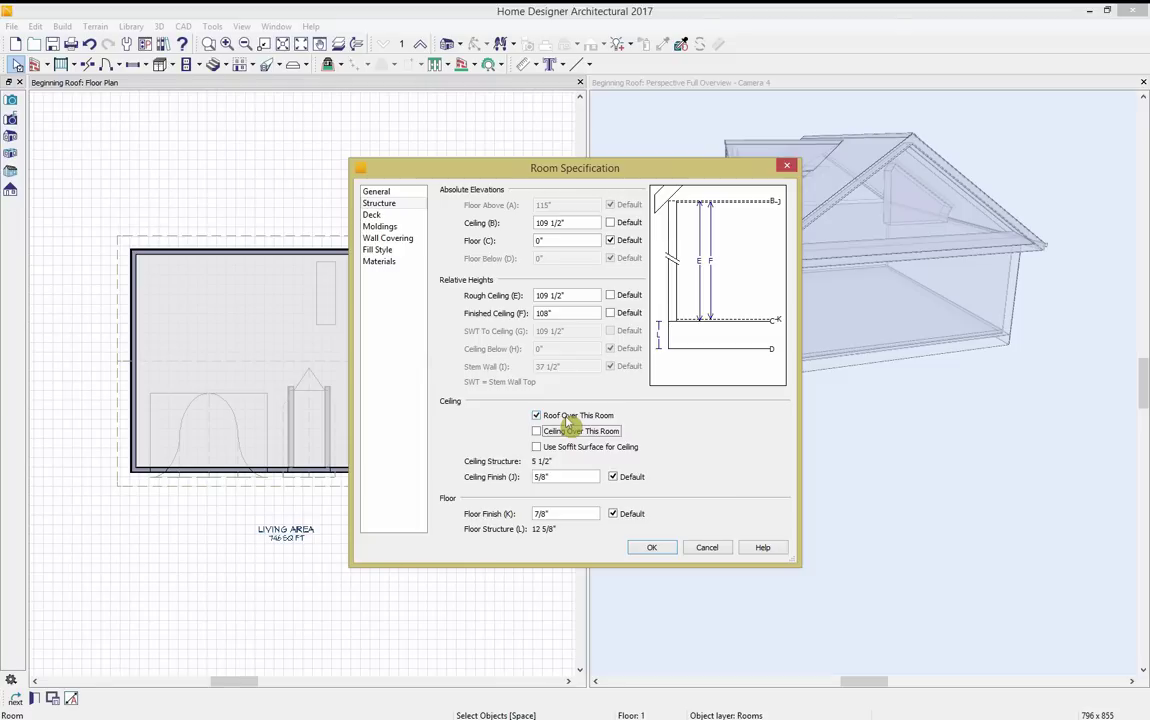
{"action": "left_click", "coordinate": [653, 547]}
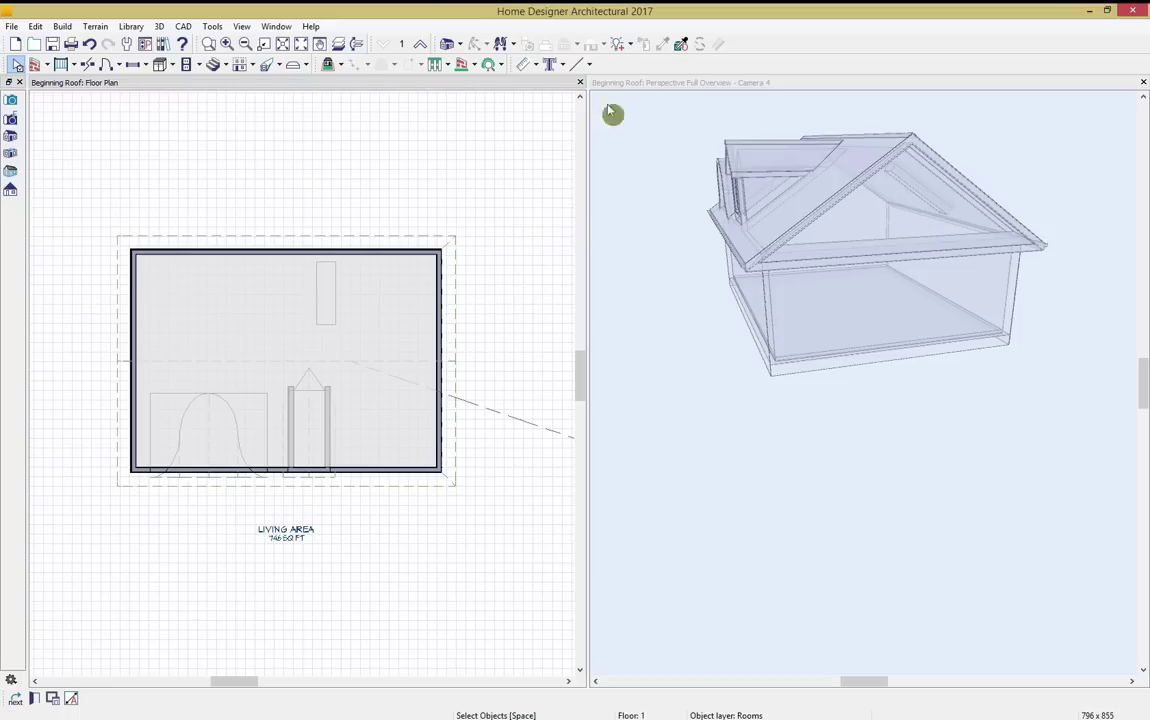
{"action": "left_click", "coordinate": [387, 161]}
Create a full camera view inside the room and aim it at the wall with the dormers.
{"action": "left_click", "coordinate": [449, 44]}
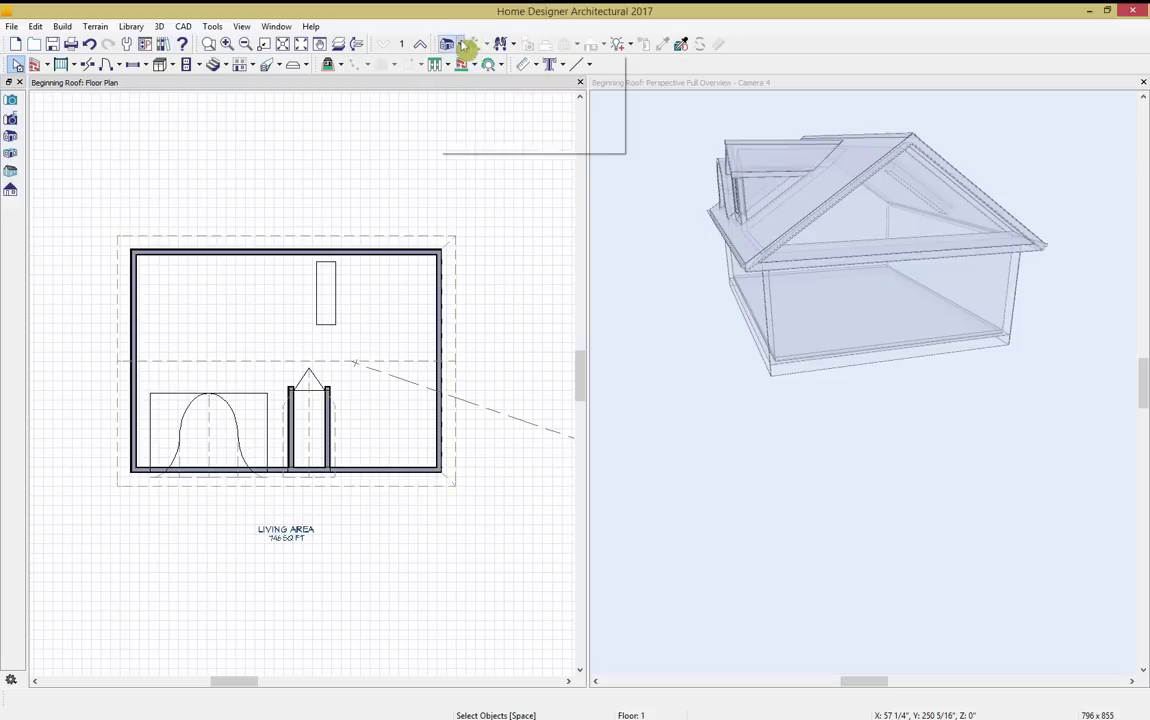
{"action": "left_click", "coordinate": [436, 85]}
{"action": "left_click_drag", "start_coordinate": [197, 288], "coordinate": [211, 311]}
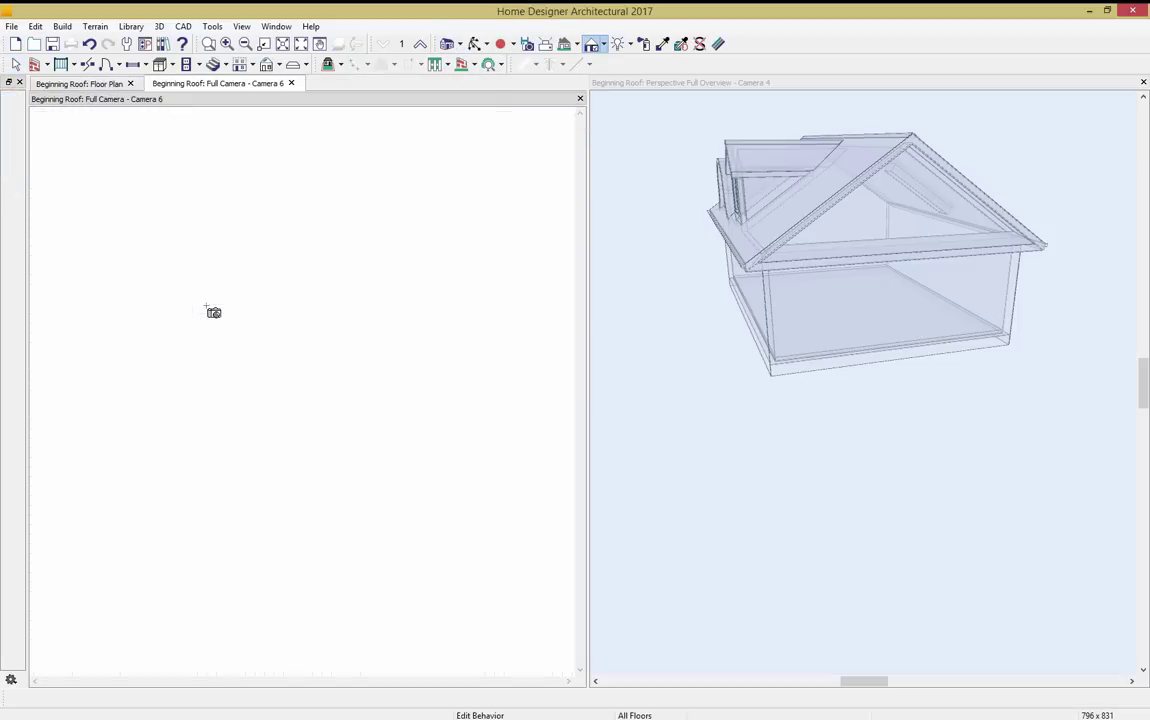
{"action": "left_click_drag", "start_coordinate": [344, 231], "coordinate": [210, 223]}
{"action": "left_click_drag", "start_coordinate": [321, 205], "coordinate": [513, 204]}
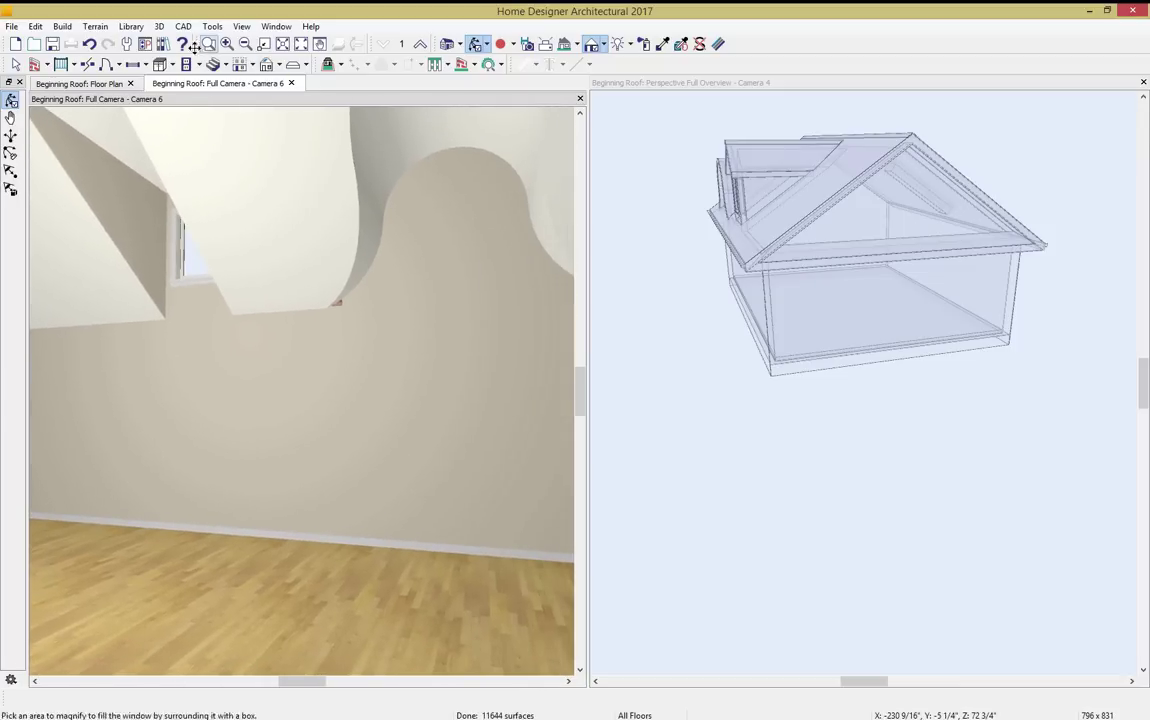
Place a window in the curved dormer's wall from inside the room.
{"action": "left_click", "coordinate": [131, 64]}
{"action": "left_click", "coordinate": [450, 223]}
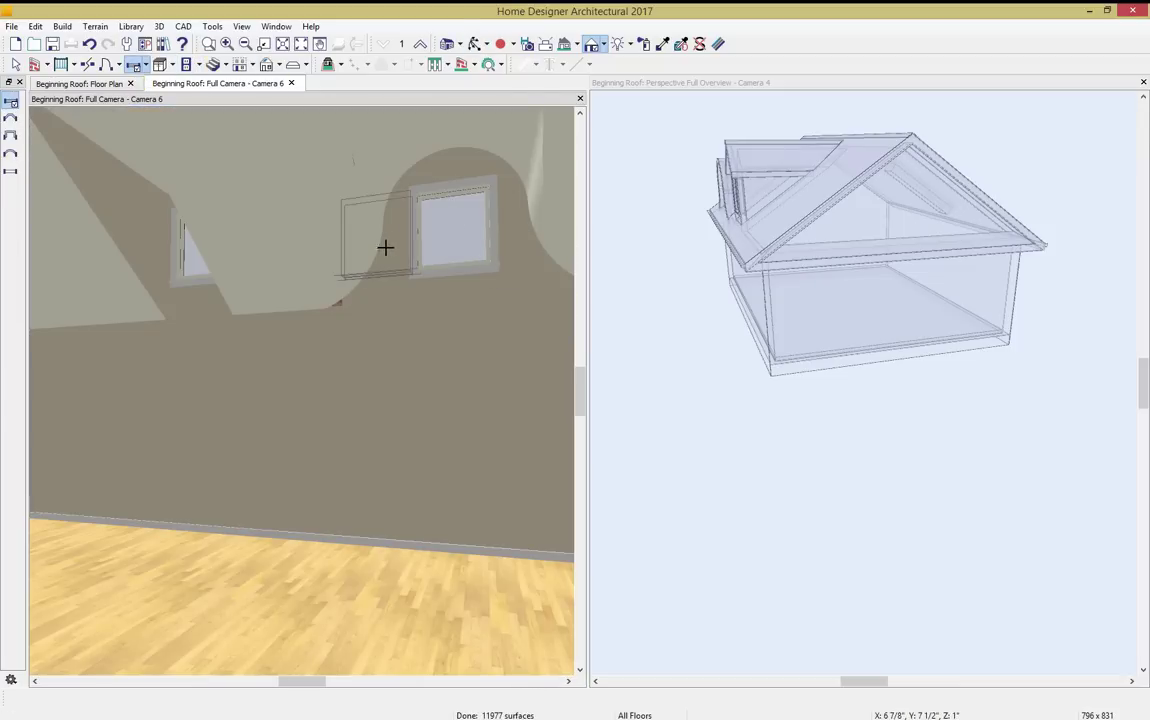
{"action": "key", "text": "space"}
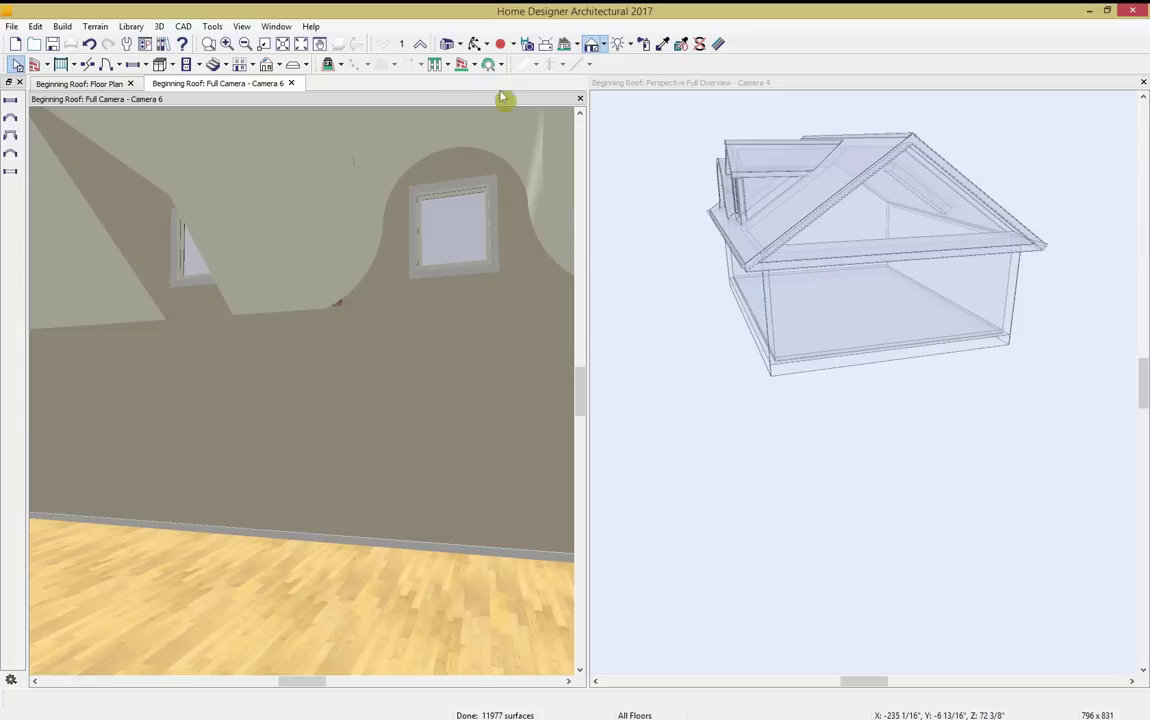
Turn Ceiling Over This Room back on in the room's structure settings.
{"action": "double_click", "coordinate": [267, 588]}
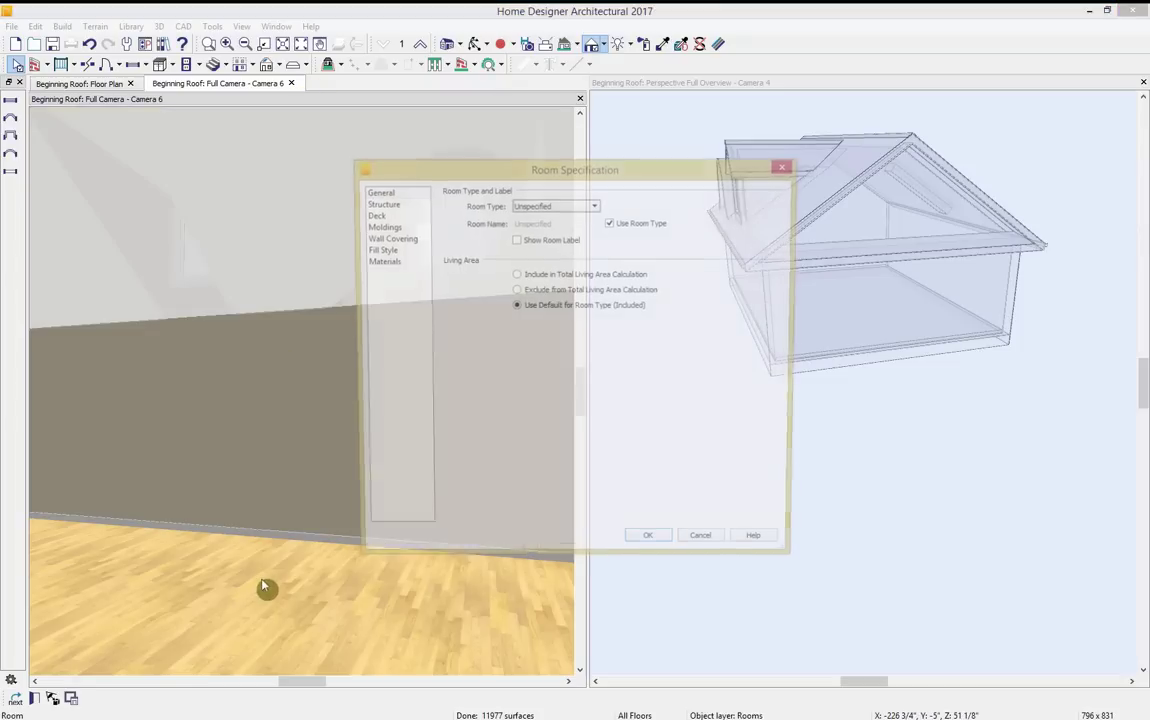
{"action": "left_click", "coordinate": [381, 204]}
{"action": "left_click", "coordinate": [537, 431]}
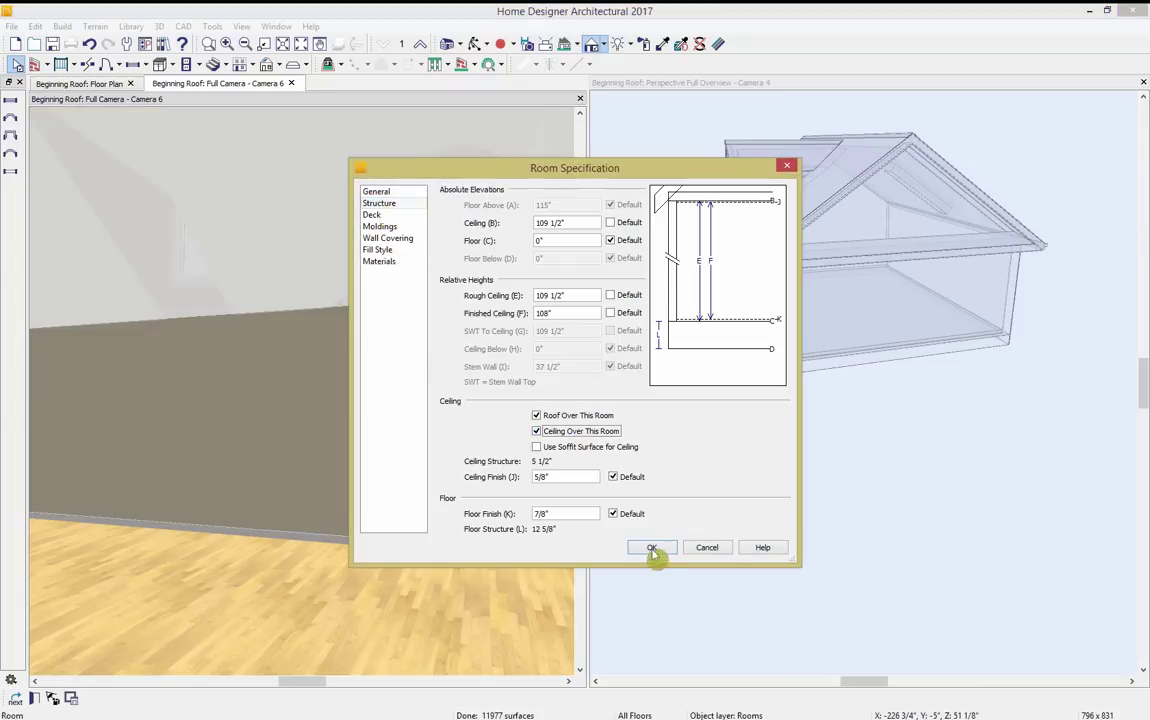
{"action": "left_click", "coordinate": [650, 547]}
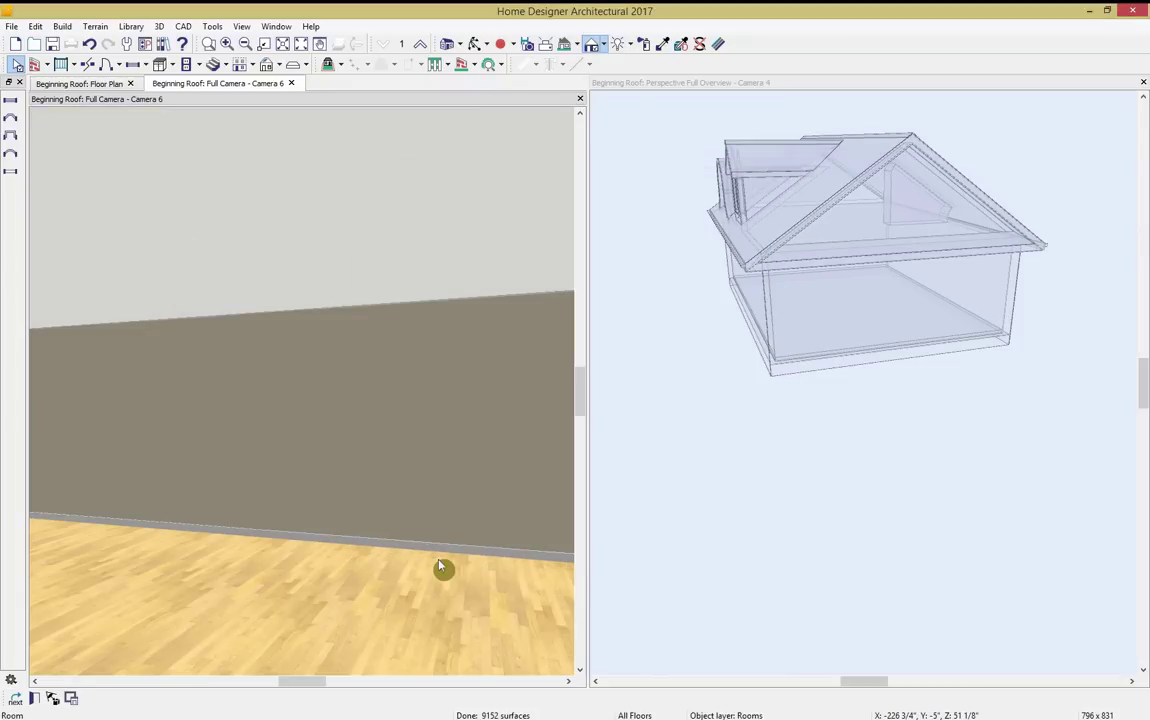
{"action": "left_click", "coordinate": [476, 44]}
{"action": "left_click_drag", "start_coordinate": [400, 132], "coordinate": [243, 144]}
{"action": "left_click_drag", "start_coordinate": [257, 193], "coordinate": [321, 206]}
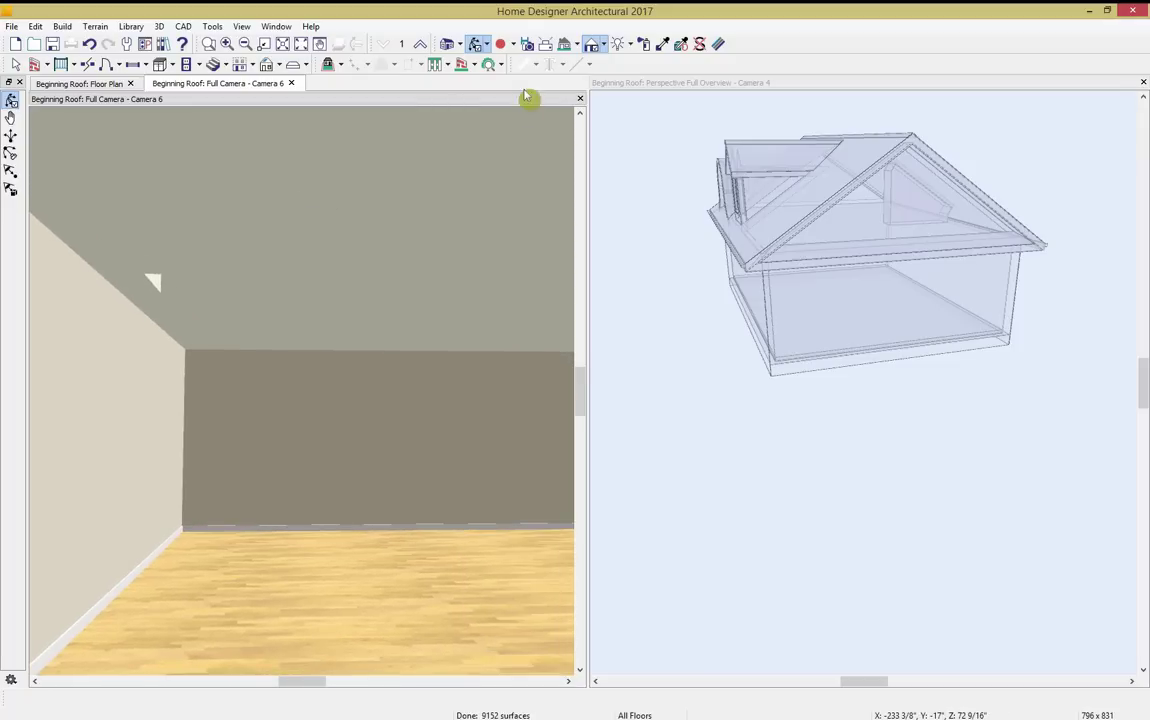
Switch the interior camera view to the Glass House rendering technique.
{"action": "left_click", "coordinate": [605, 47]}
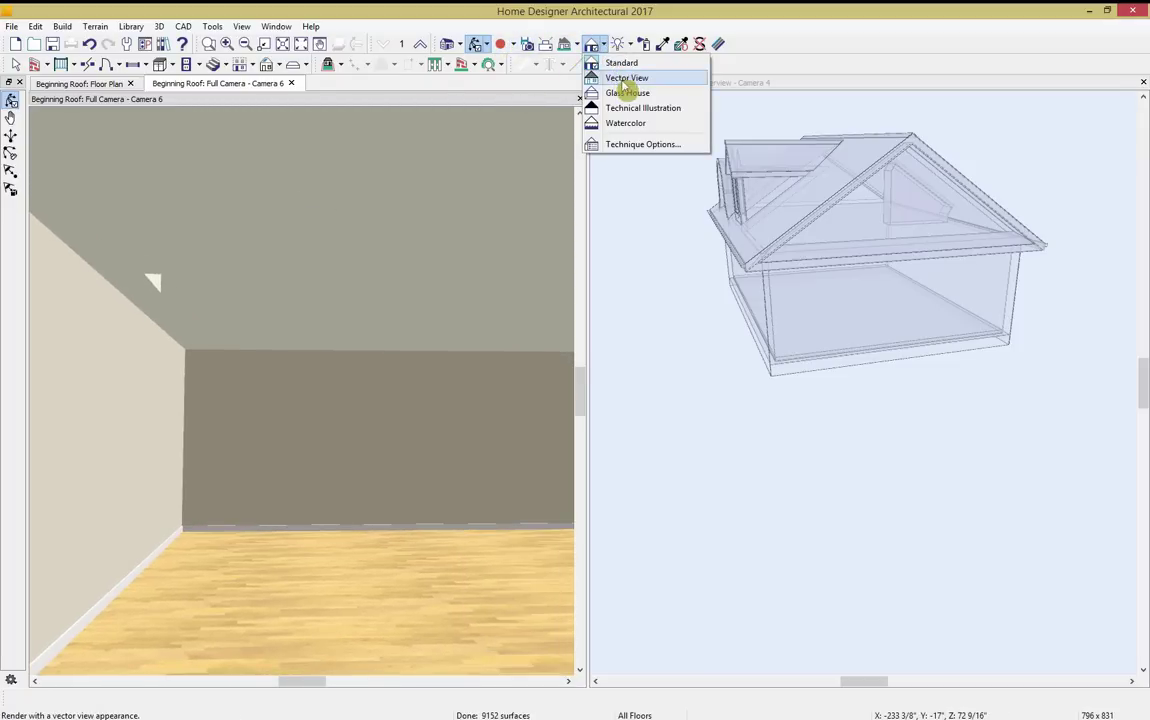
{"action": "left_click", "coordinate": [627, 93]}
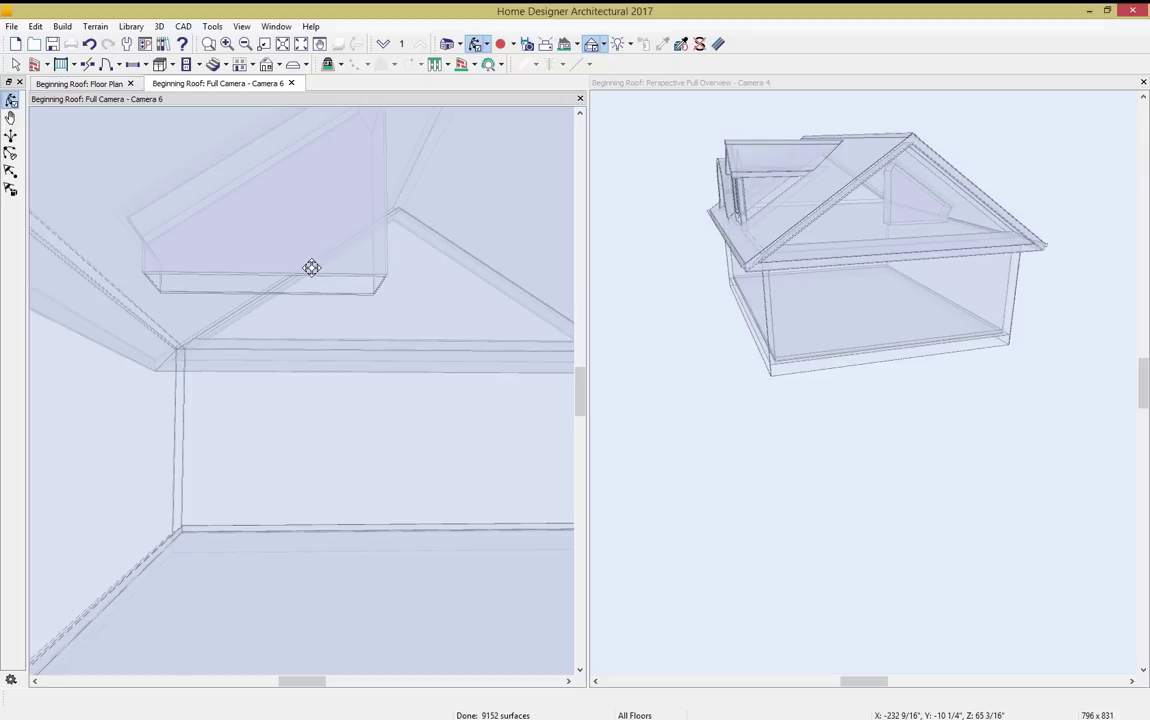
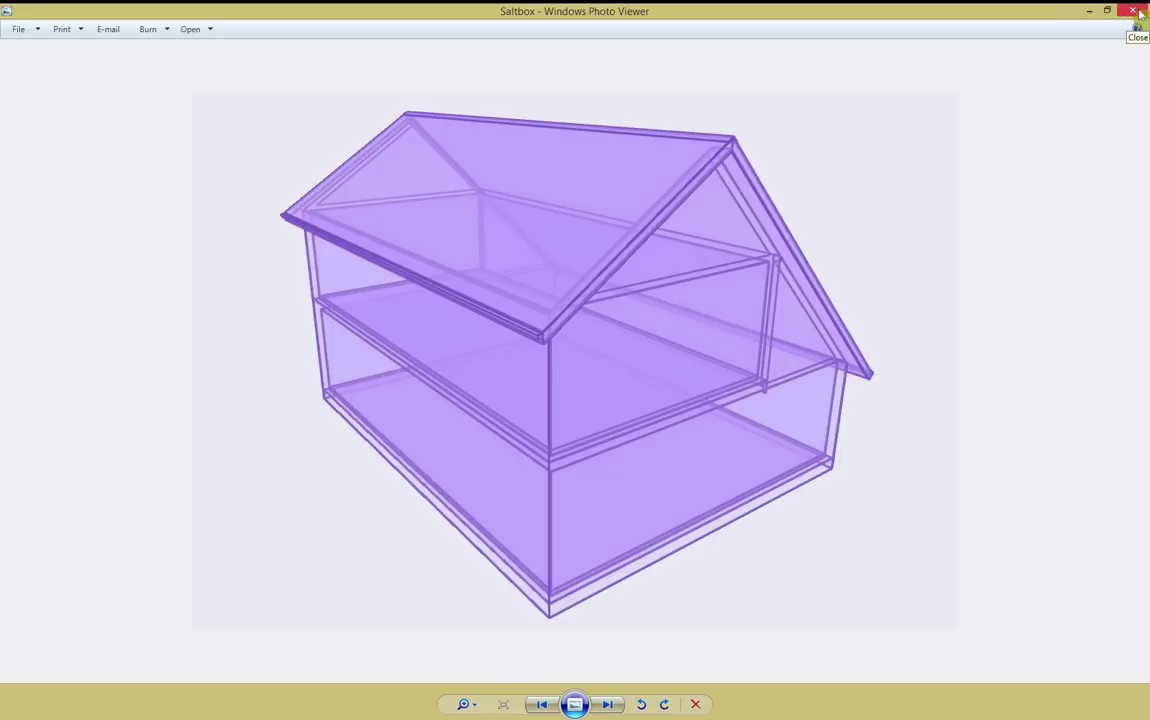
Close the Saltbox reference picture and the interior camera view, returning to the floor plan.
{"action": "left_click", "coordinate": [1134, 14]}
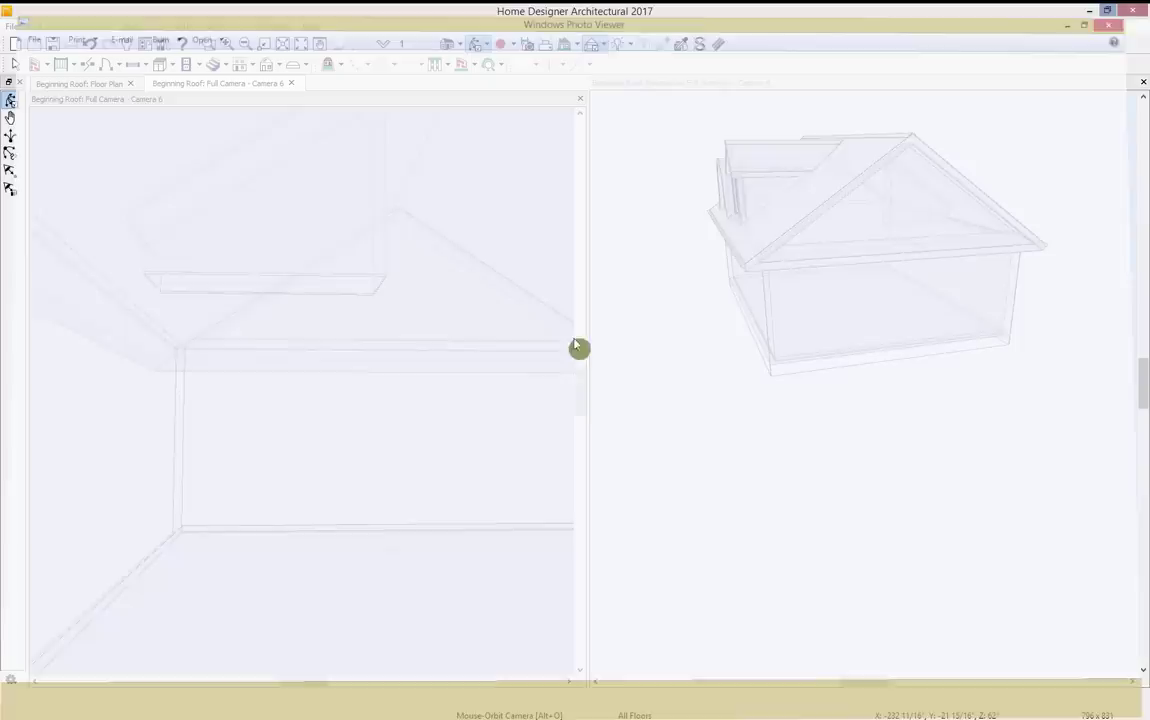
{"action": "left_click_drag", "start_coordinate": [643, 306], "coordinate": [1086, 111]}
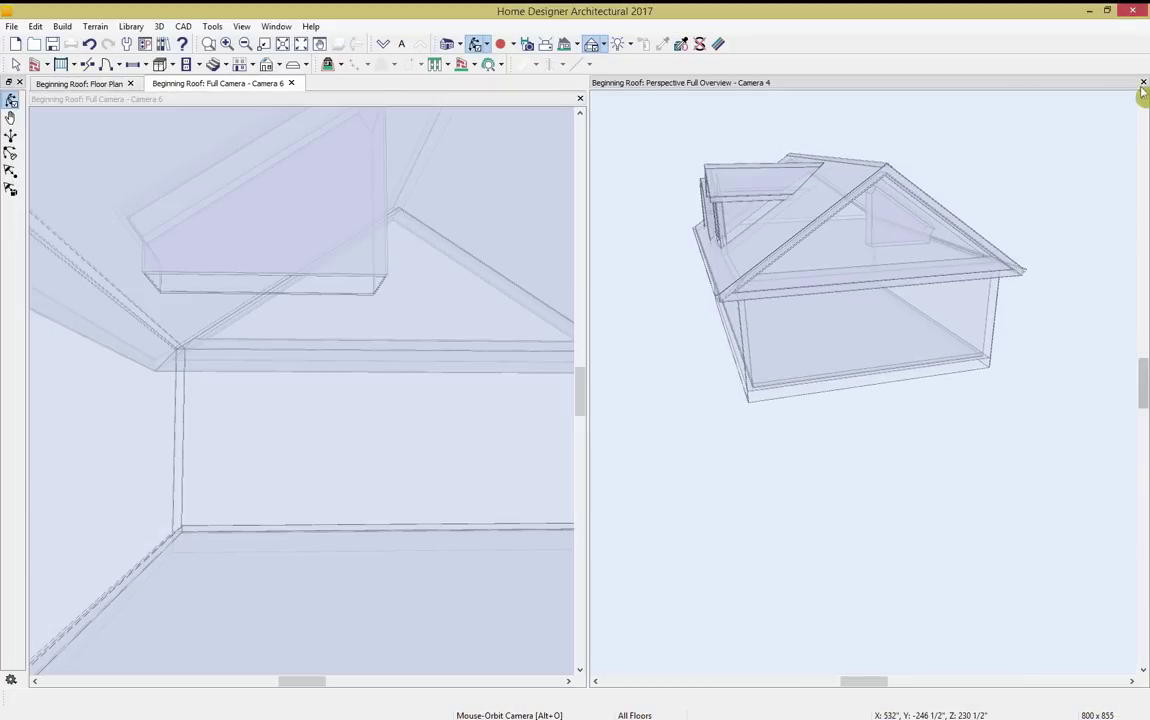
{"action": "left_click", "coordinate": [291, 83]}
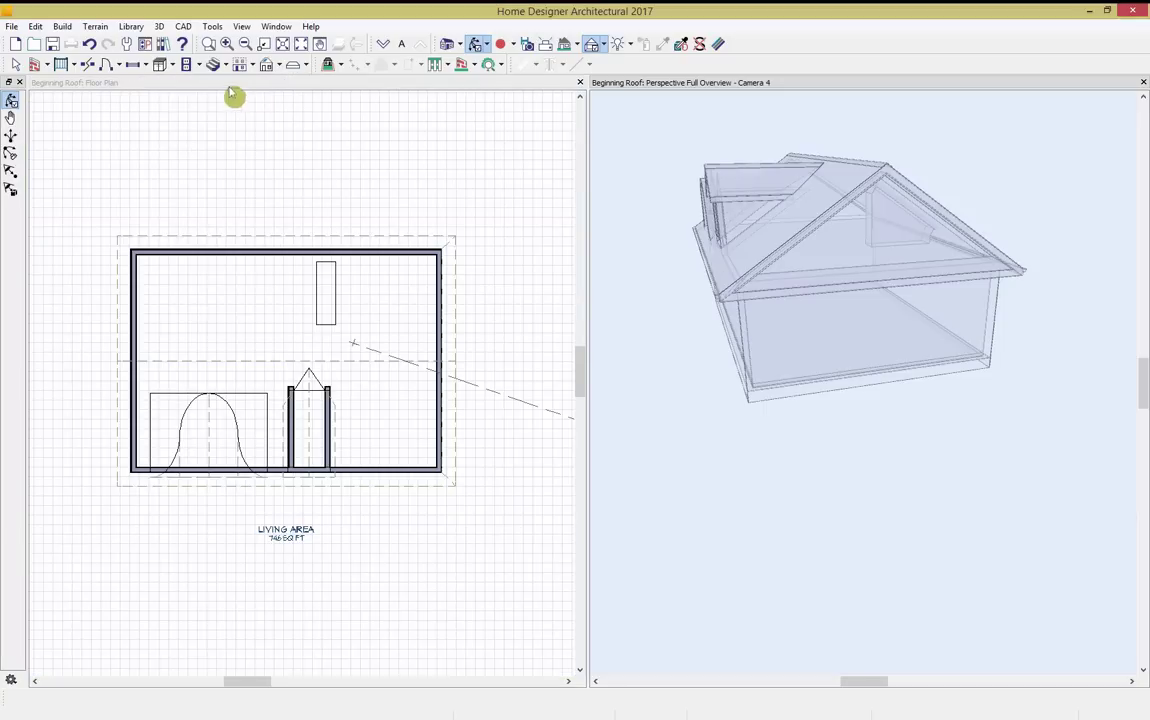
Delete the skylight hole and both dormers from the floor plan.
{"action": "left_click", "coordinate": [463, 303]}
{"action": "left_click", "coordinate": [339, 296]}
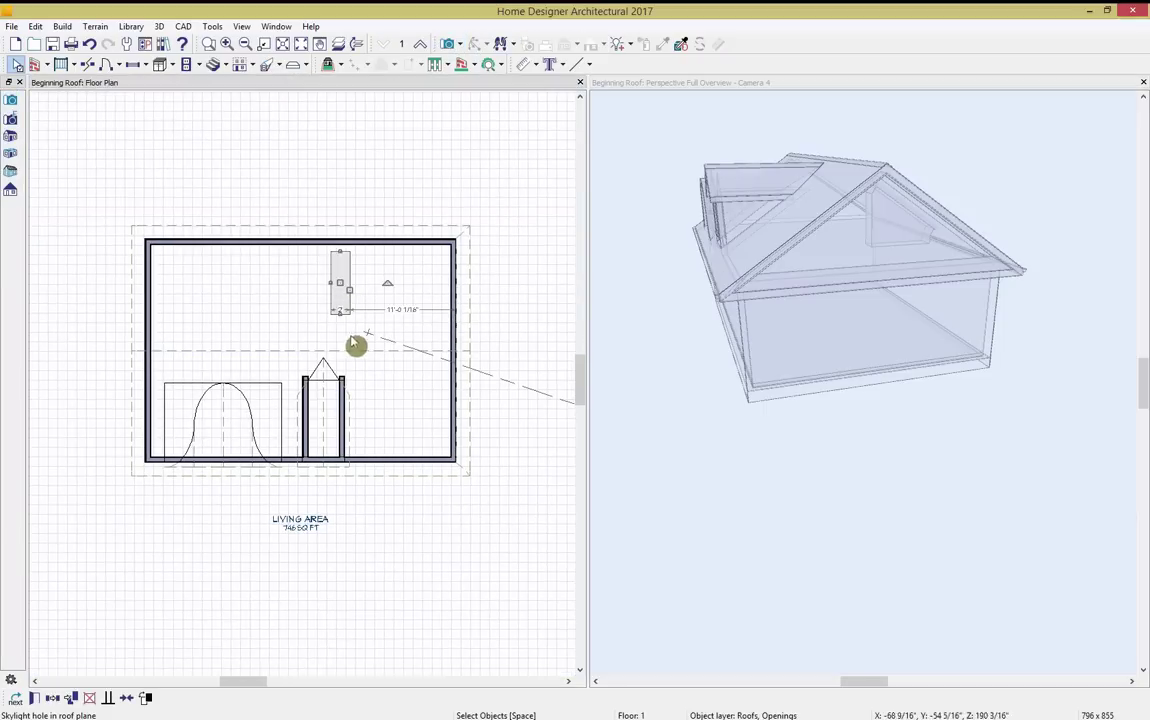
{"action": "left_click", "coordinate": [338, 411], "text": "shift"}
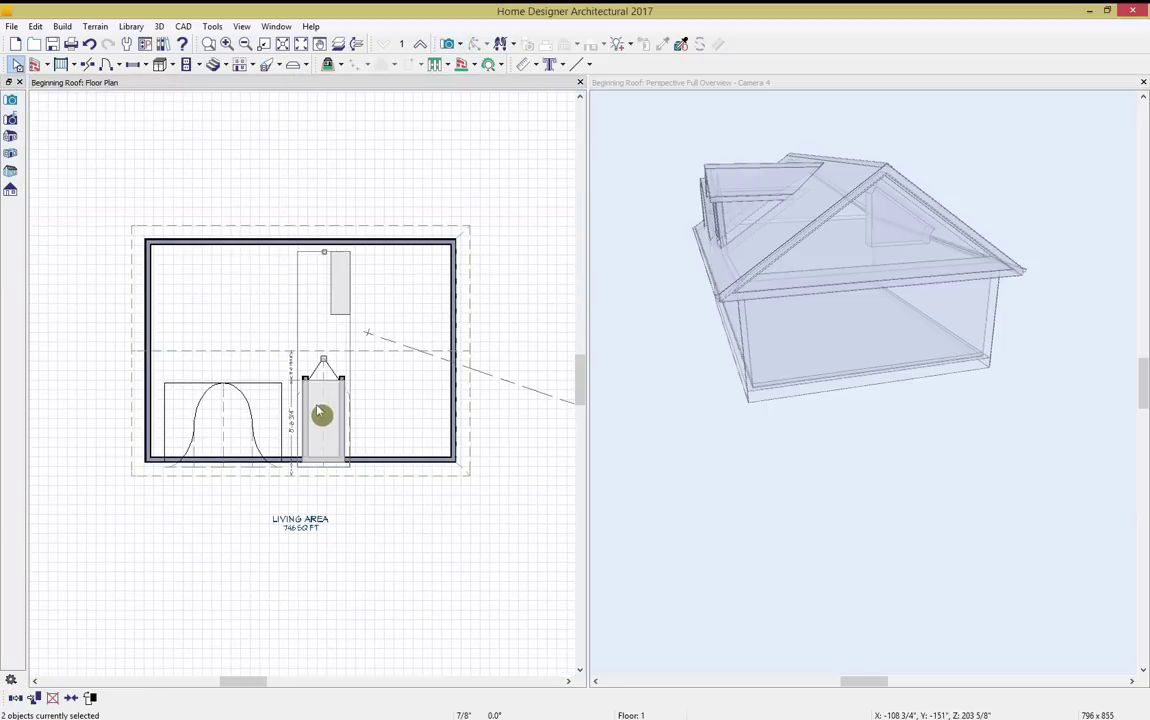
{"action": "key", "text": "Delete"}
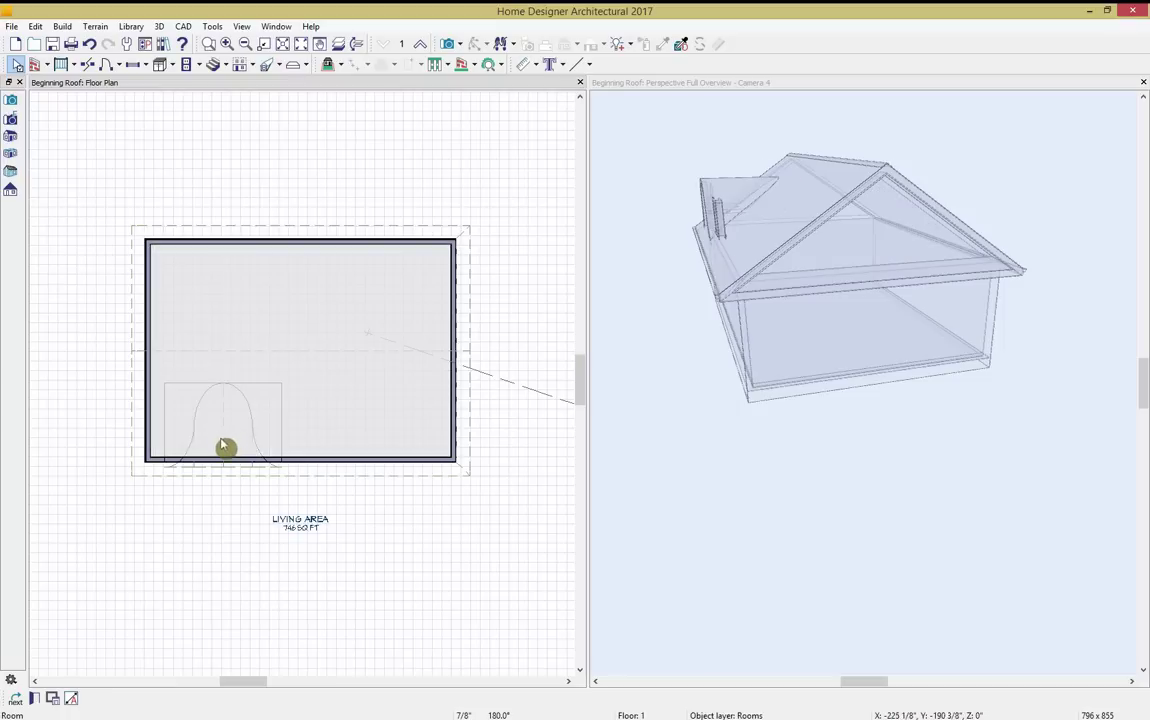
{"action": "left_click", "coordinate": [235, 473]}
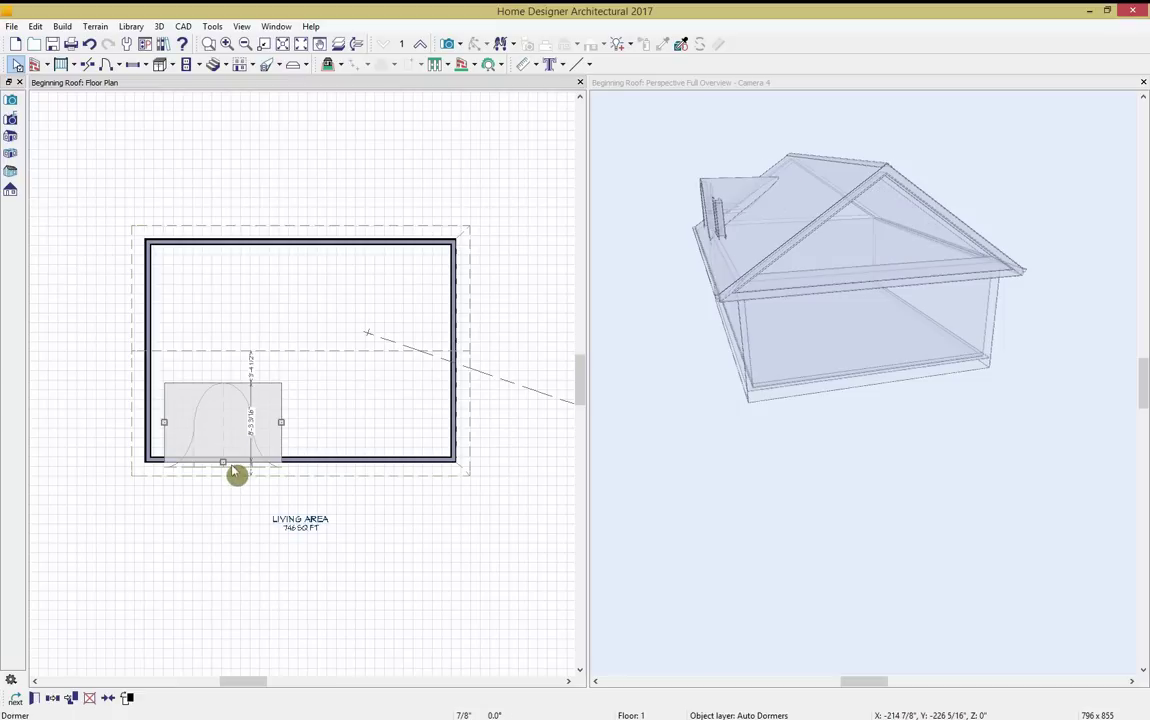
{"action": "key", "text": "Delete"}
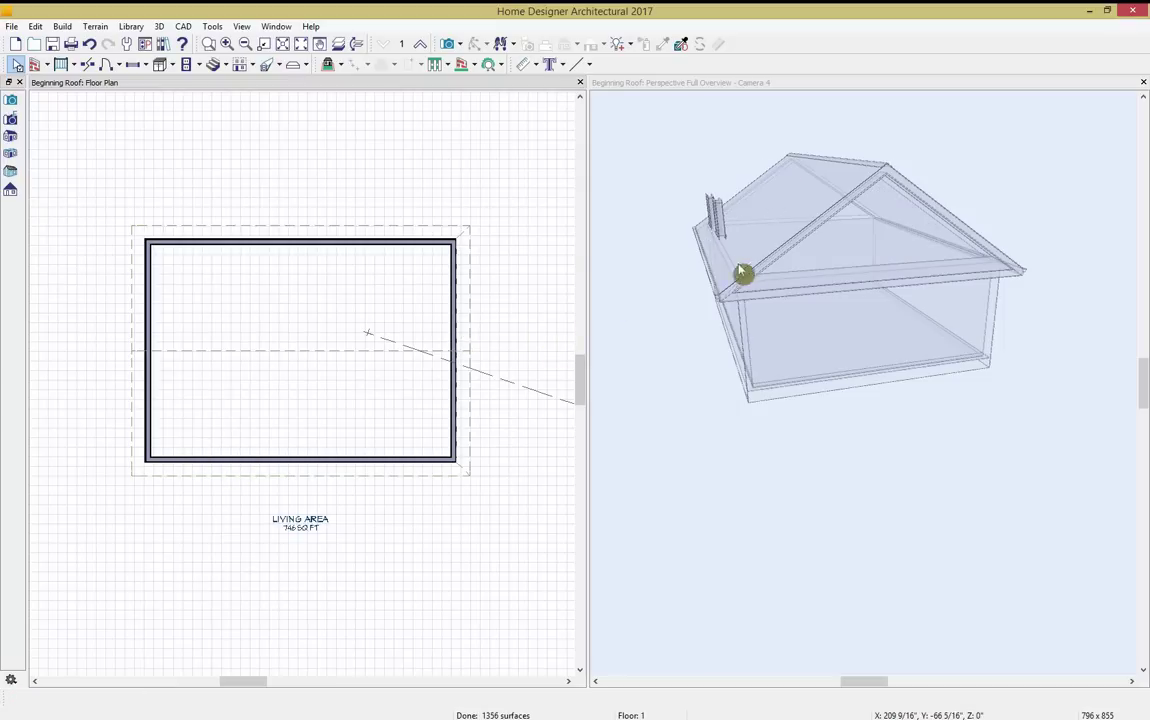
Delete the two leftover dormer windows in the perspective overview.
{"action": "left_click", "coordinate": [725, 228]}
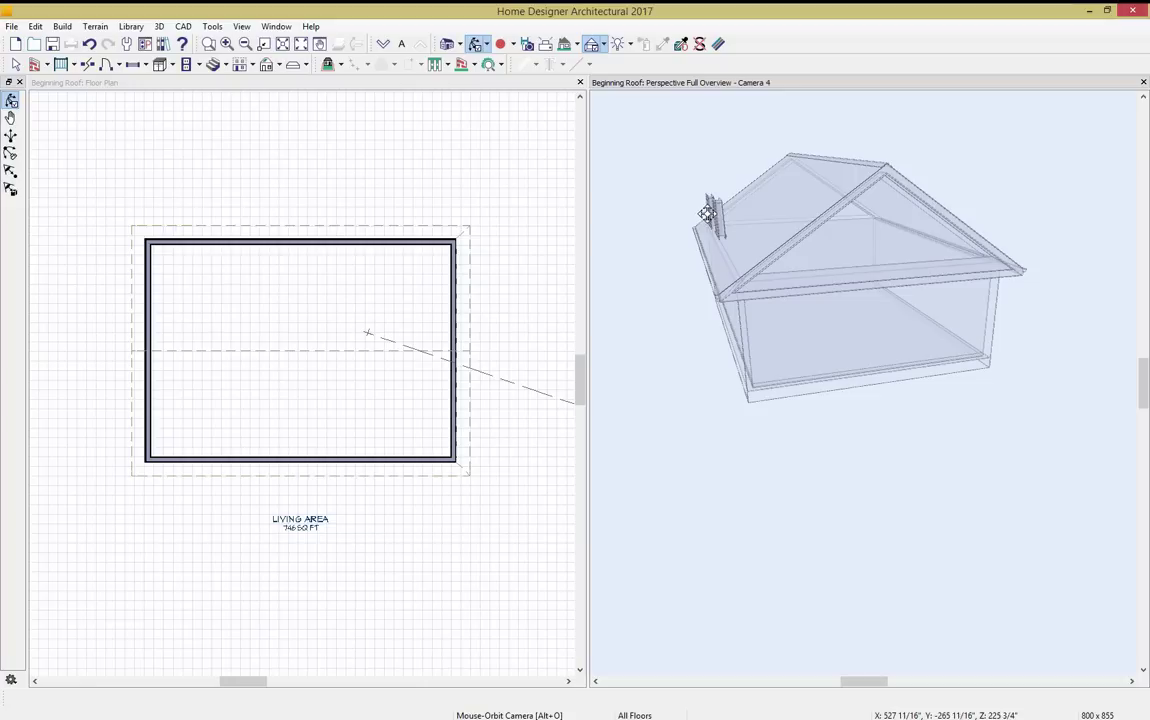
{"action": "left_click_drag", "start_coordinate": [706, 213], "coordinate": [763, 232]}
{"action": "key", "text": "space"}
{"action": "left_click", "coordinate": [714, 229]}
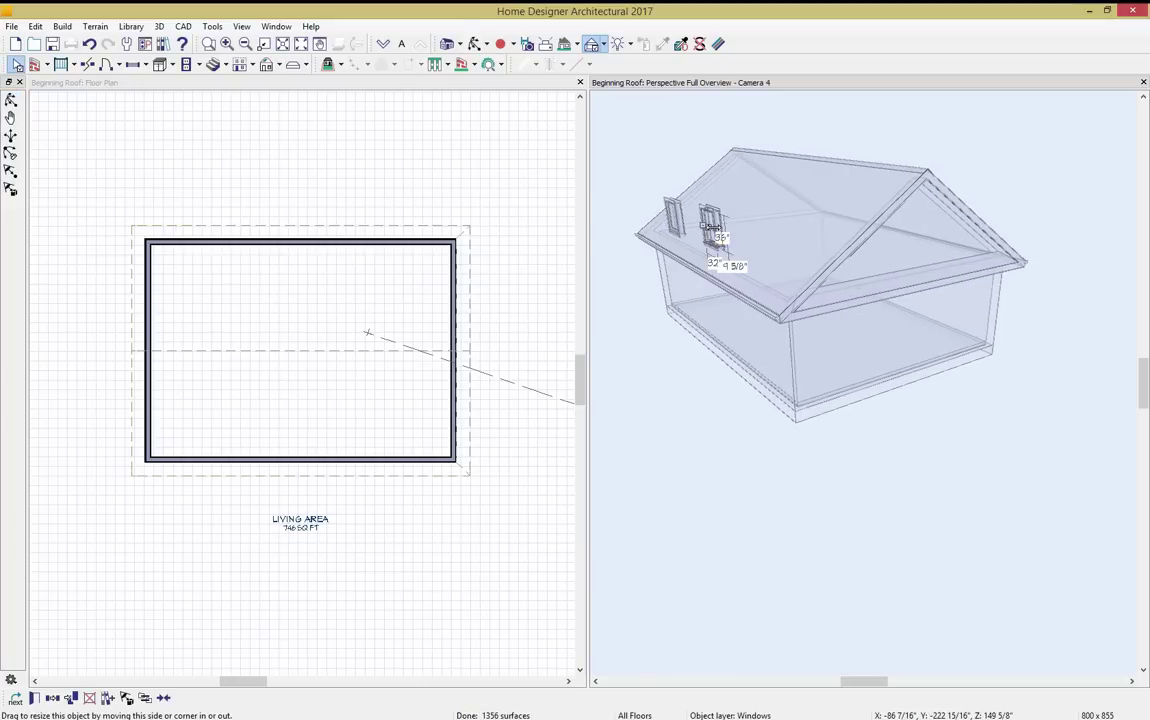
{"action": "key", "text": "Delete"}
{"action": "left_click", "coordinate": [674, 216]}
{"action": "key", "text": "Delete"}
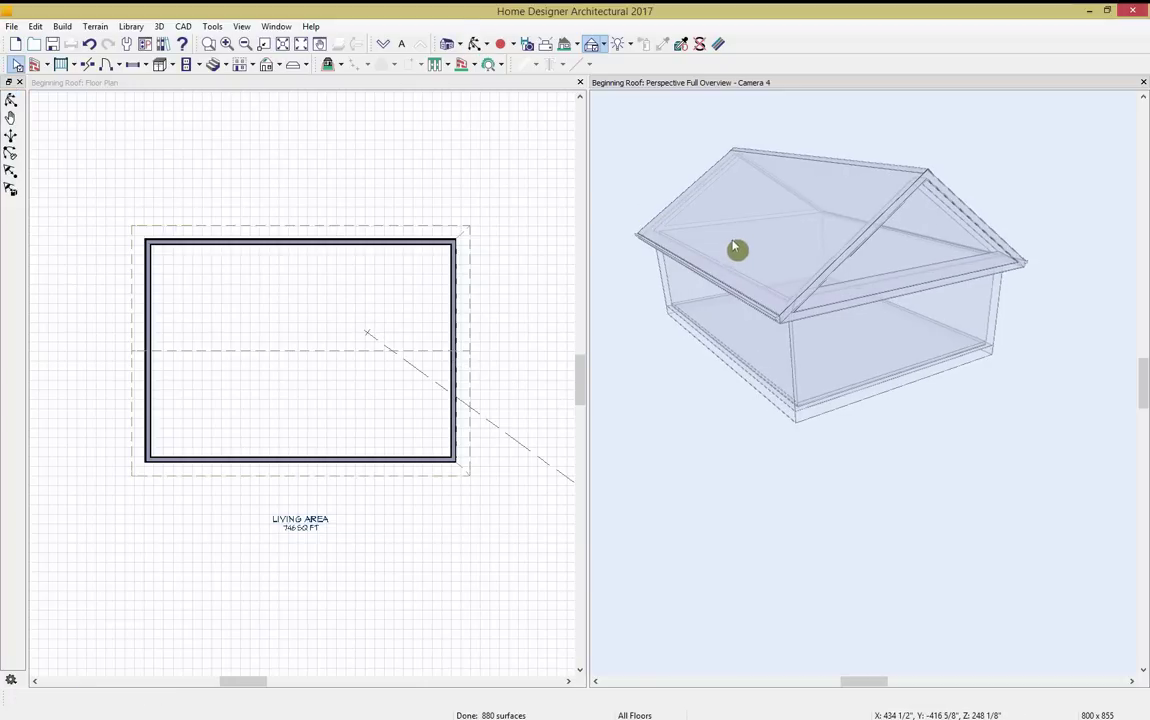
Build a new second floor derived from the first floor plan, accepting the default Floor 2 settings.
{"action": "left_click", "coordinate": [308, 390]}
{"action": "left_click", "coordinate": [266, 66]}
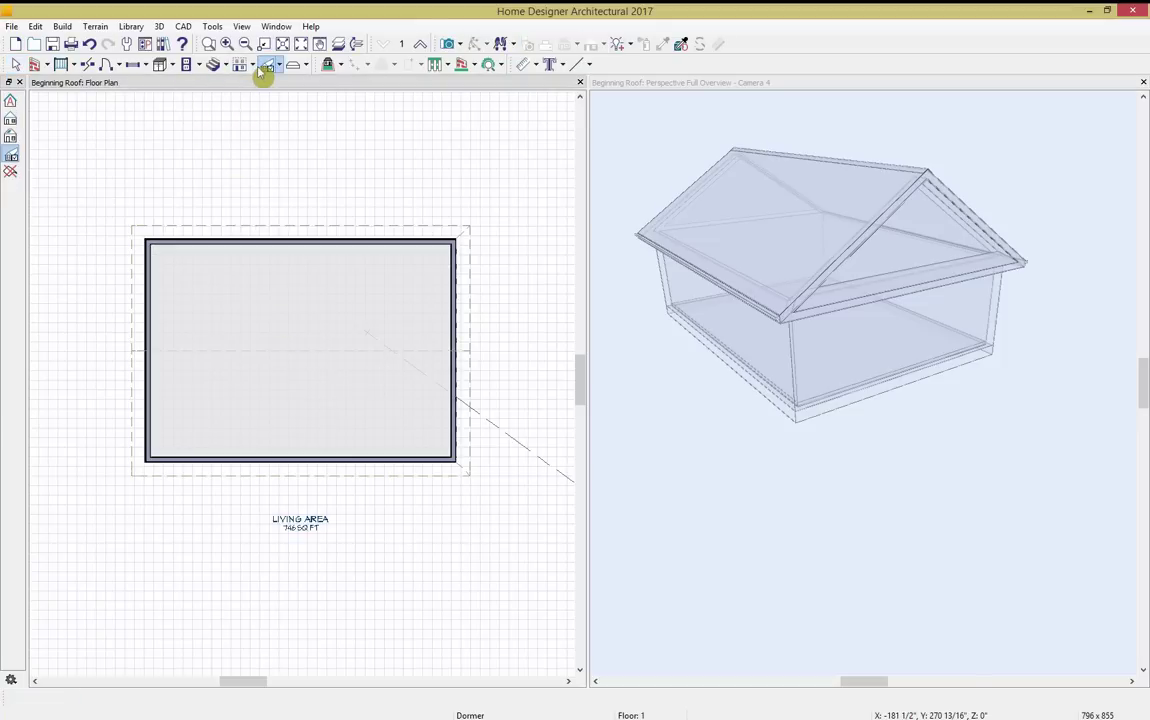
{"action": "left_click", "coordinate": [252, 65]}
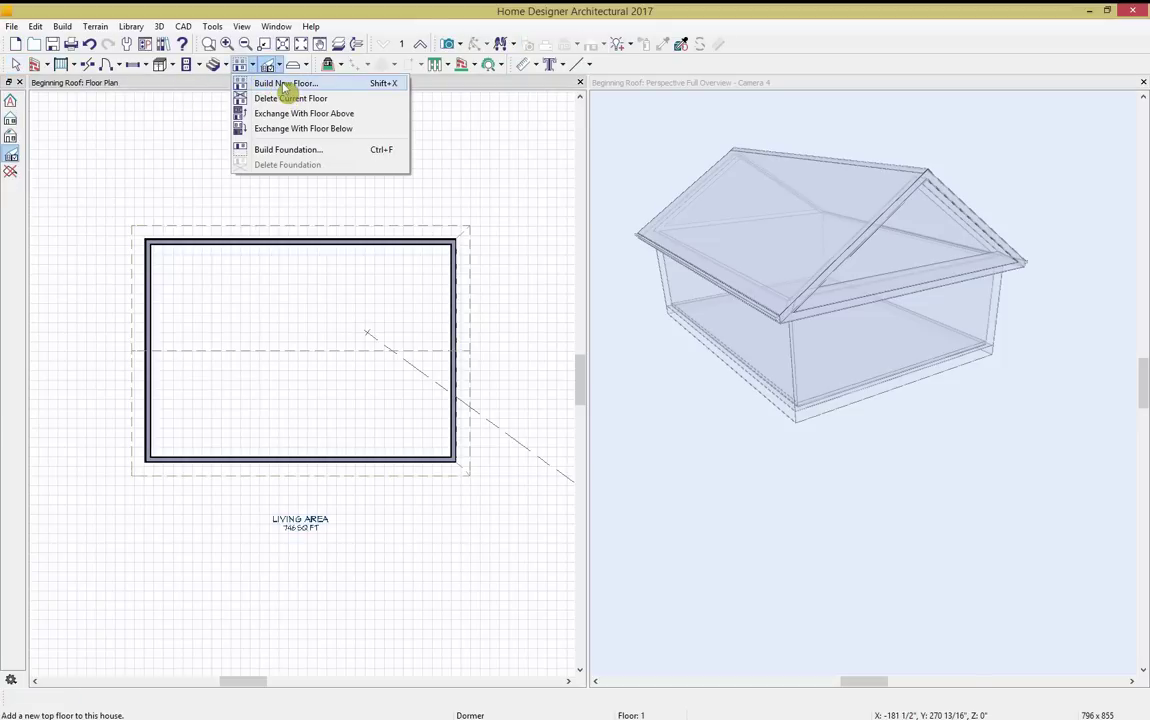
{"action": "left_click", "coordinate": [284, 86]}
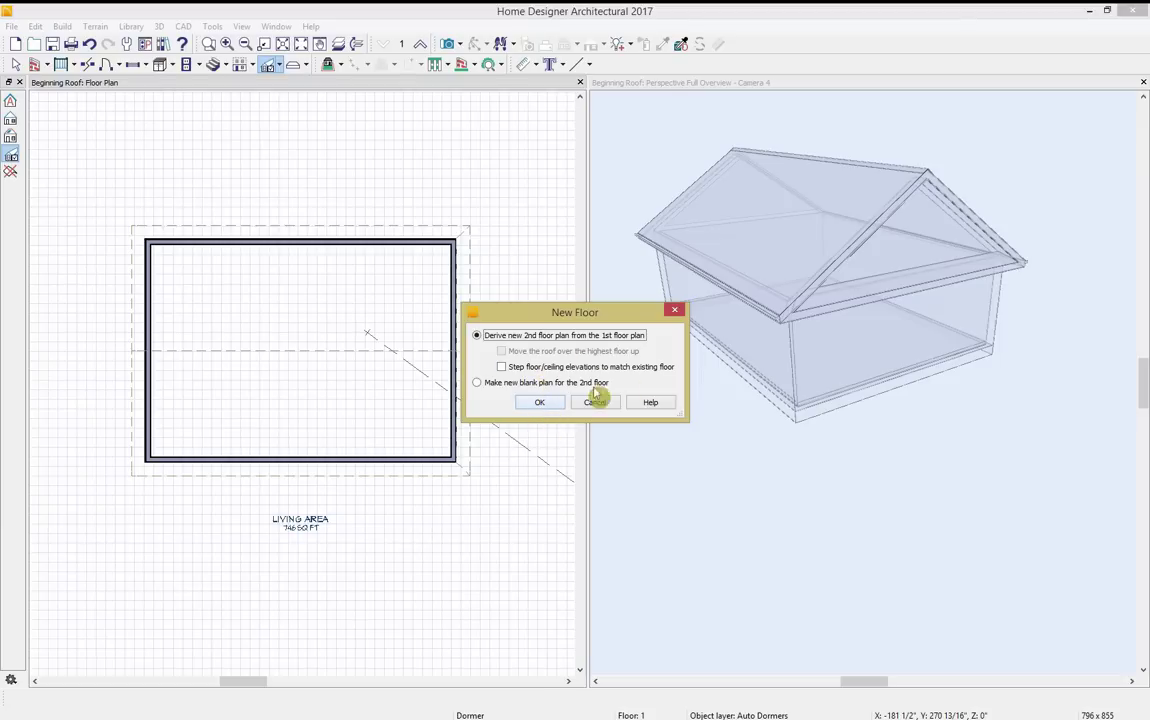
{"action": "left_click", "coordinate": [540, 403]}
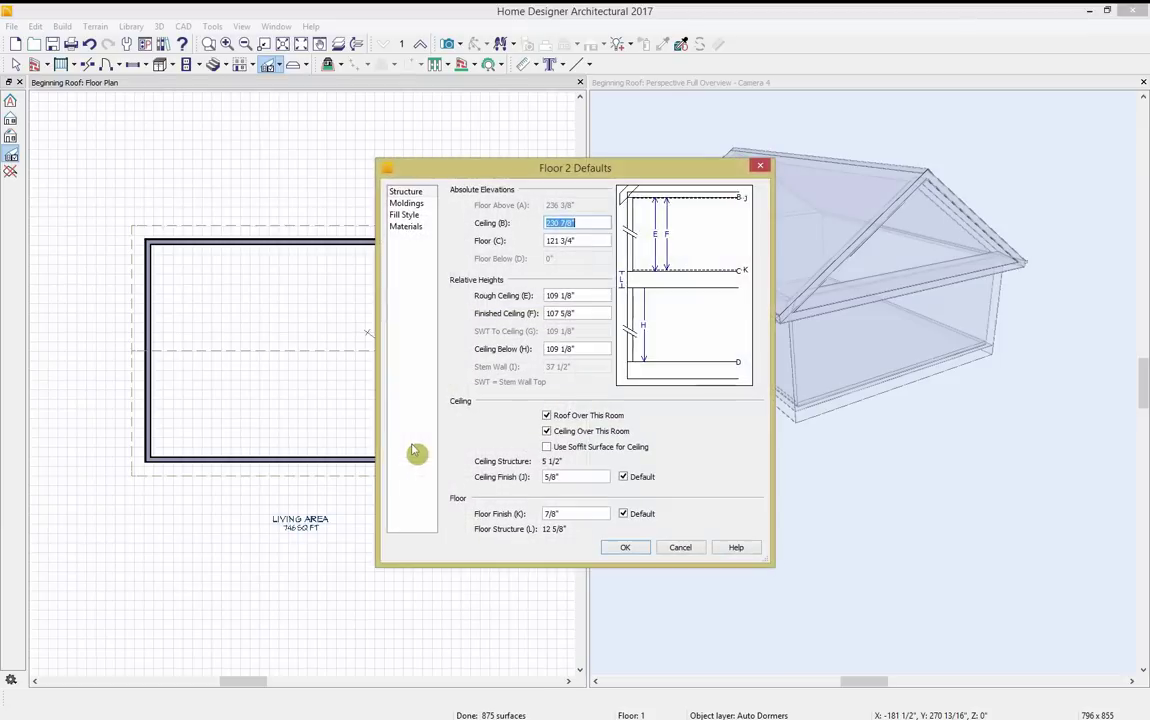
{"action": "left_click", "coordinate": [643, 550]}
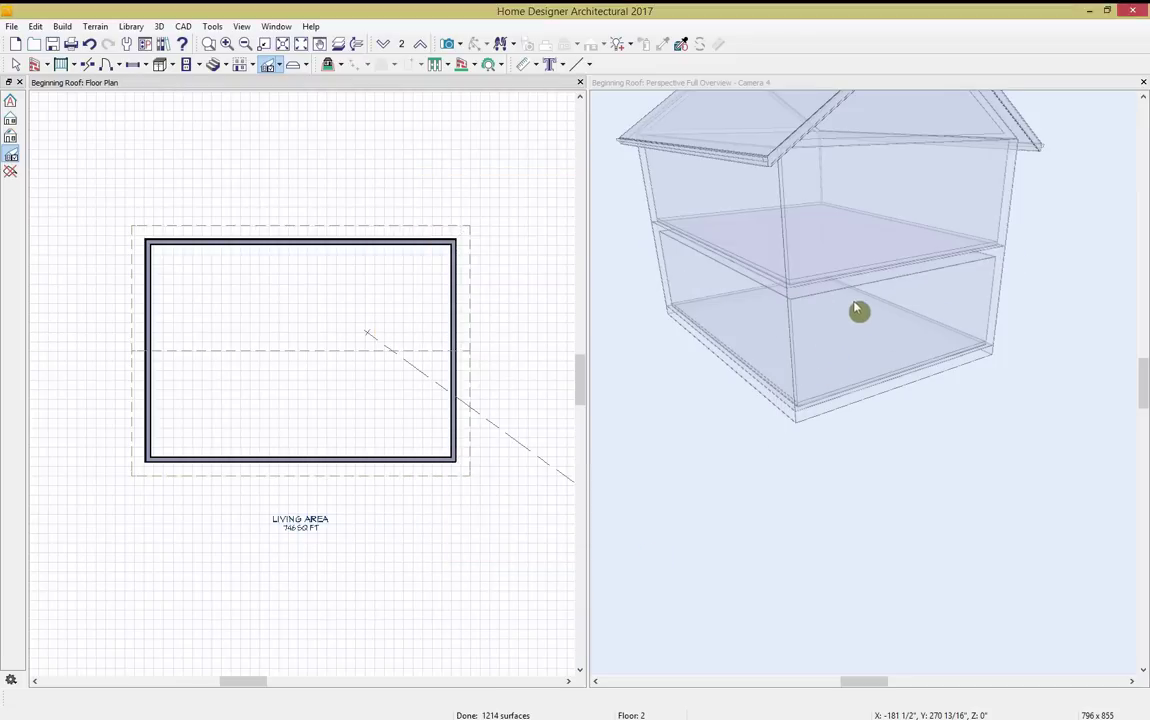
Move the second floor's rear wall inward to about 17 feet from the opposite long wall.
{"action": "middle_click_drag", "start_coordinate": [855, 307], "coordinate": [836, 413]}
{"action": "scroll", "coordinate": [833, 415], "scroll_direction": "down", "scroll_amount": 3}
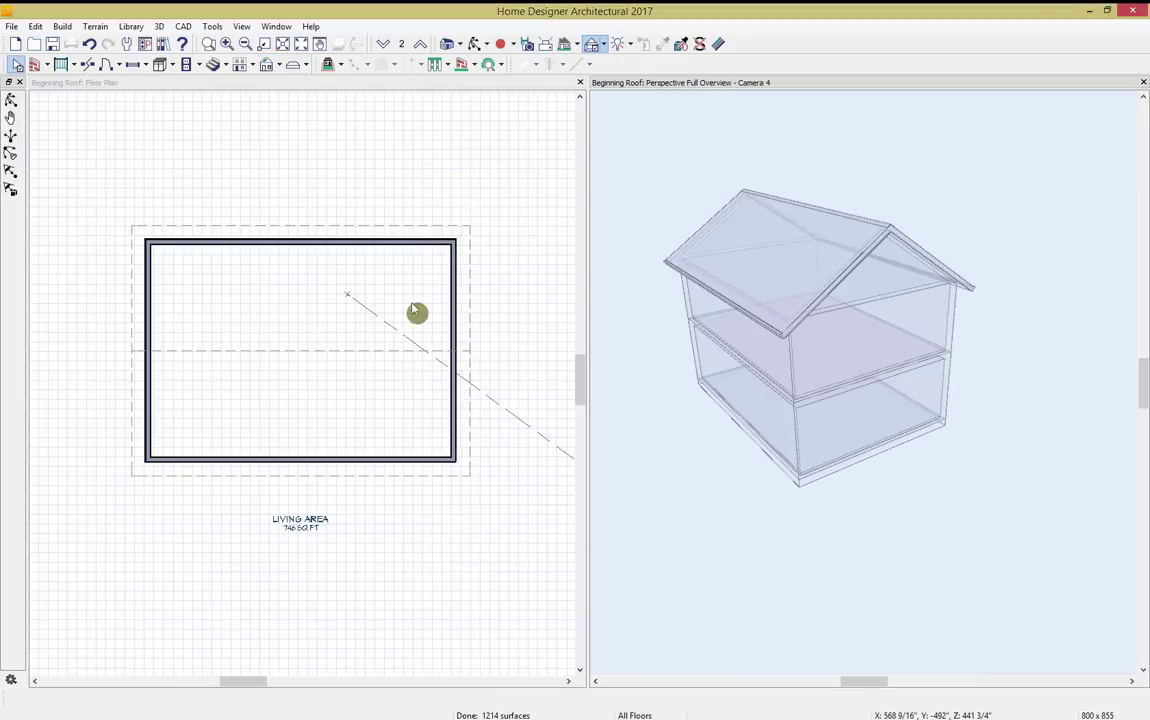
{"action": "left_click", "coordinate": [366, 249]}
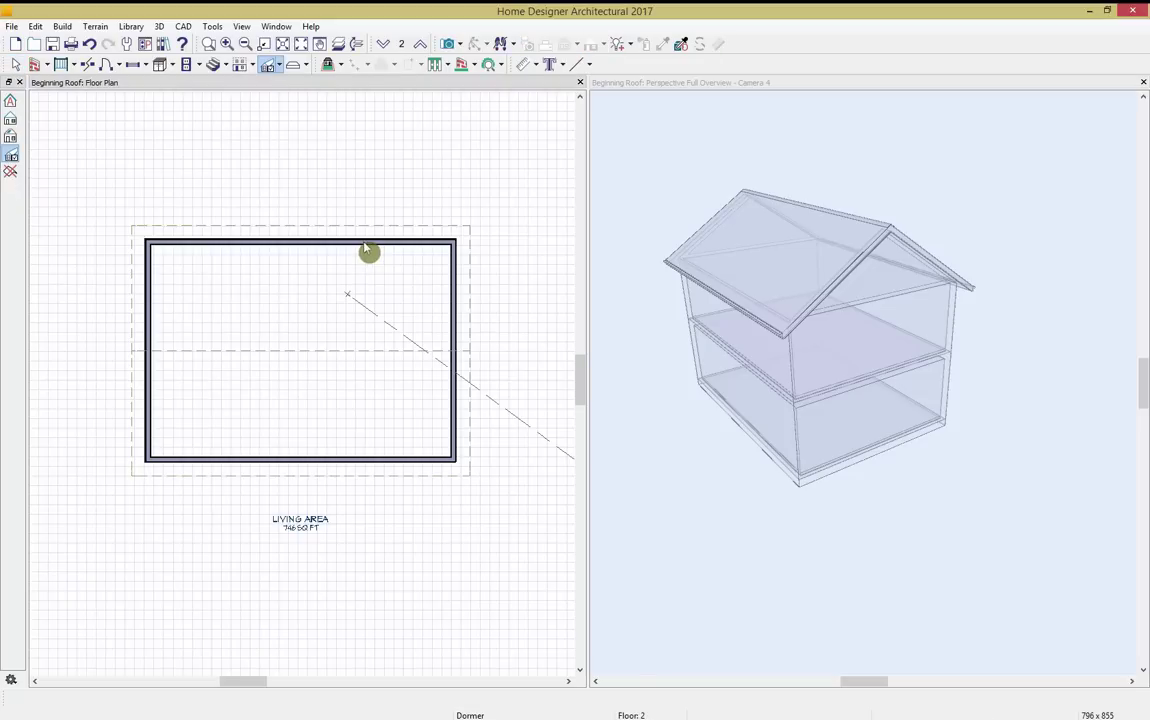
{"action": "key", "text": "space"}
{"action": "left_click", "coordinate": [362, 243]}
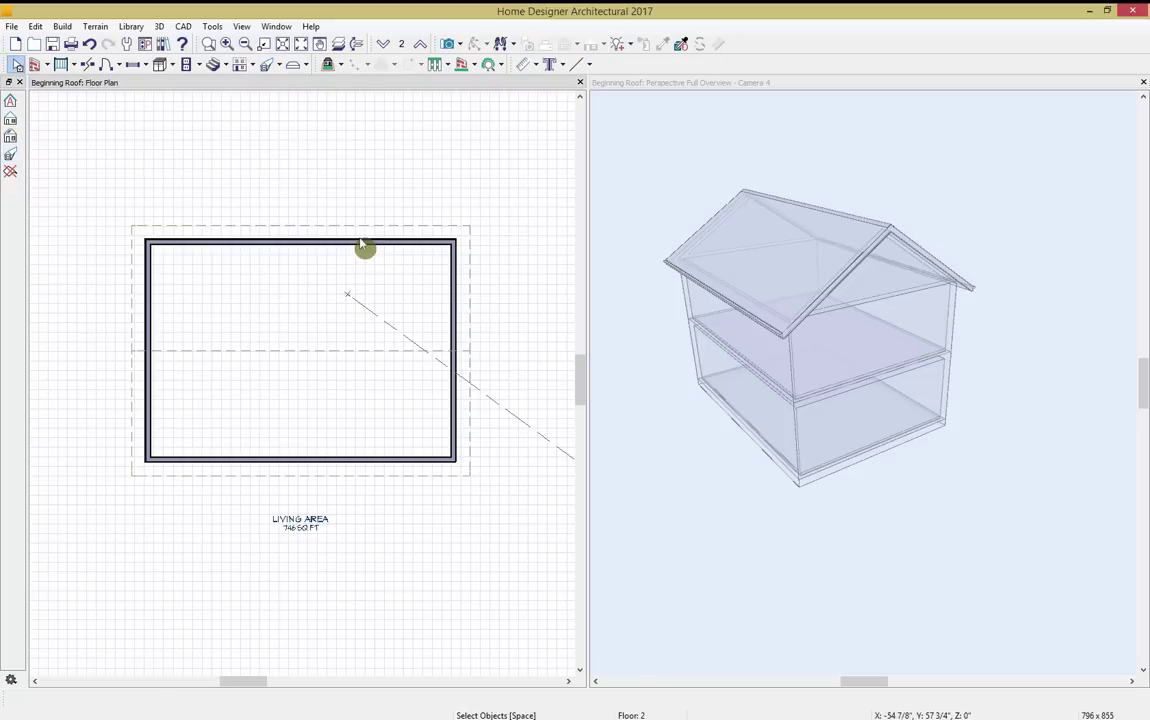
{"action": "left_click_drag", "start_coordinate": [358, 241], "coordinate": [360, 286]}
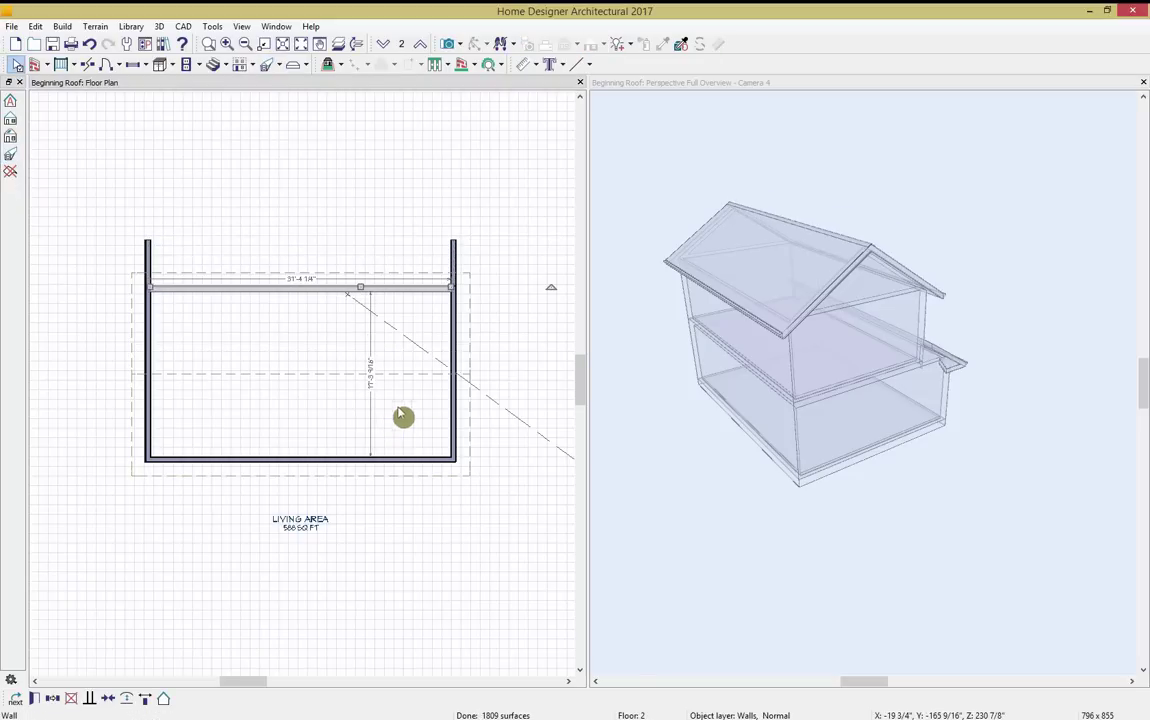
Turn off Auto Roof Return in the roof settings of the first-floor gable wall.
{"action": "left_click", "coordinate": [855, 193]}
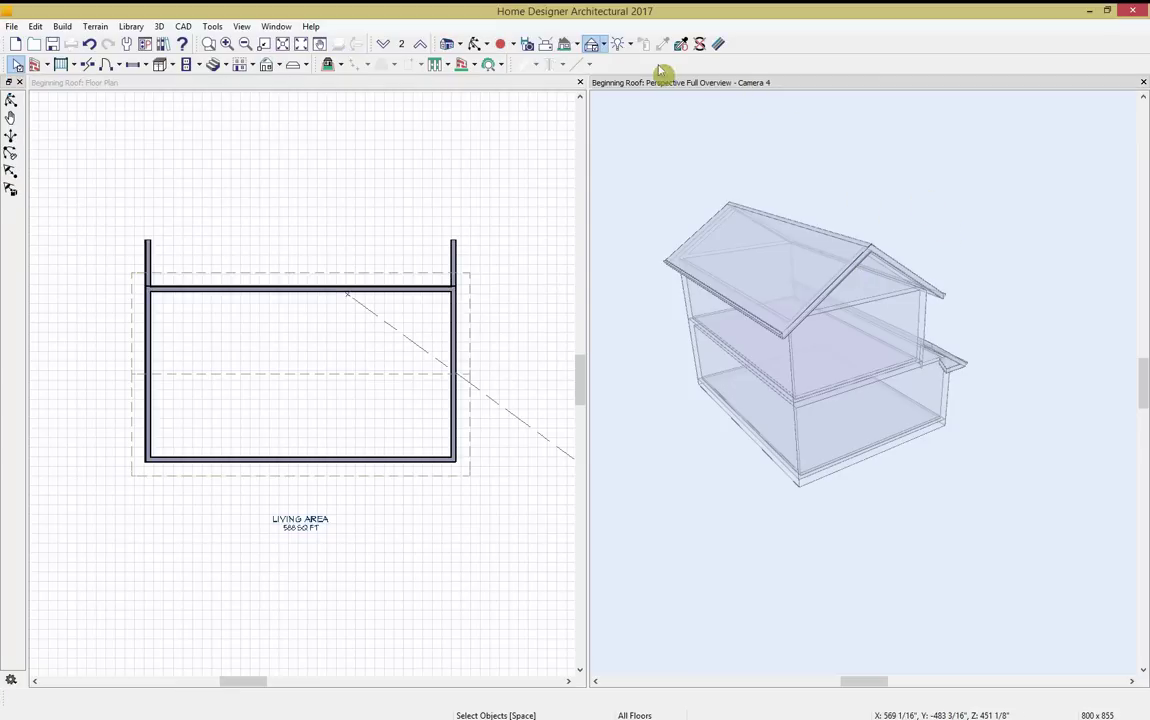
{"action": "left_click", "coordinate": [475, 44]}
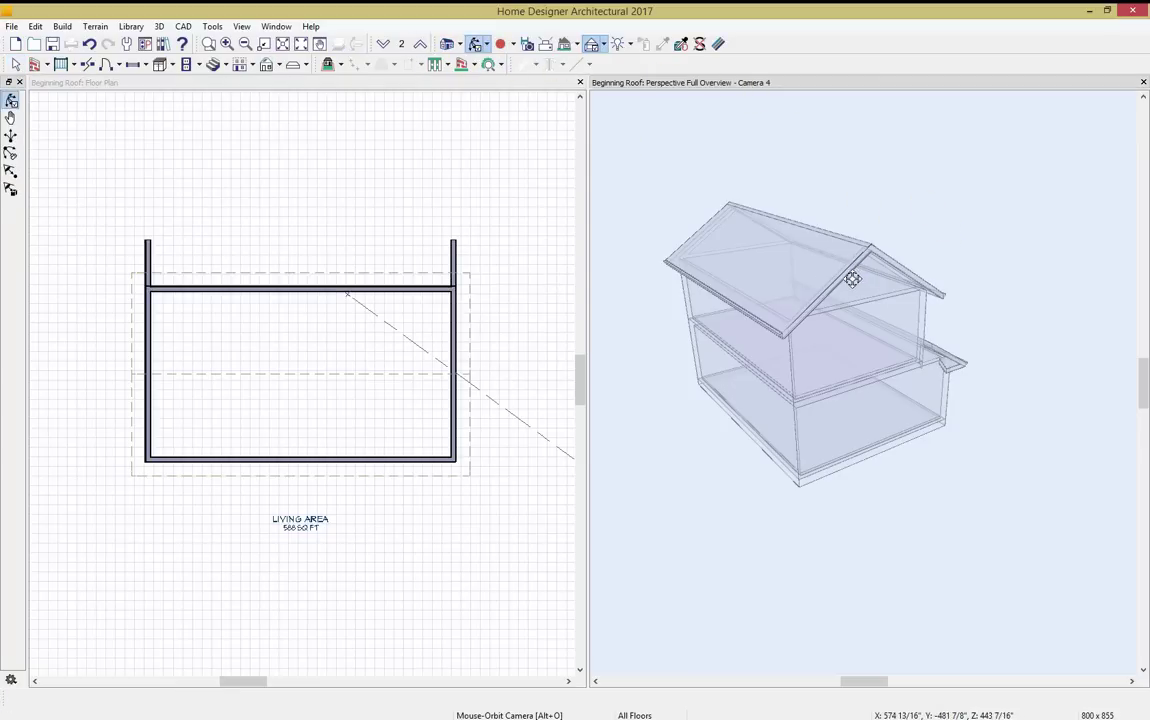
{"action": "left_click_drag", "start_coordinate": [847, 278], "coordinate": [679, 257]}
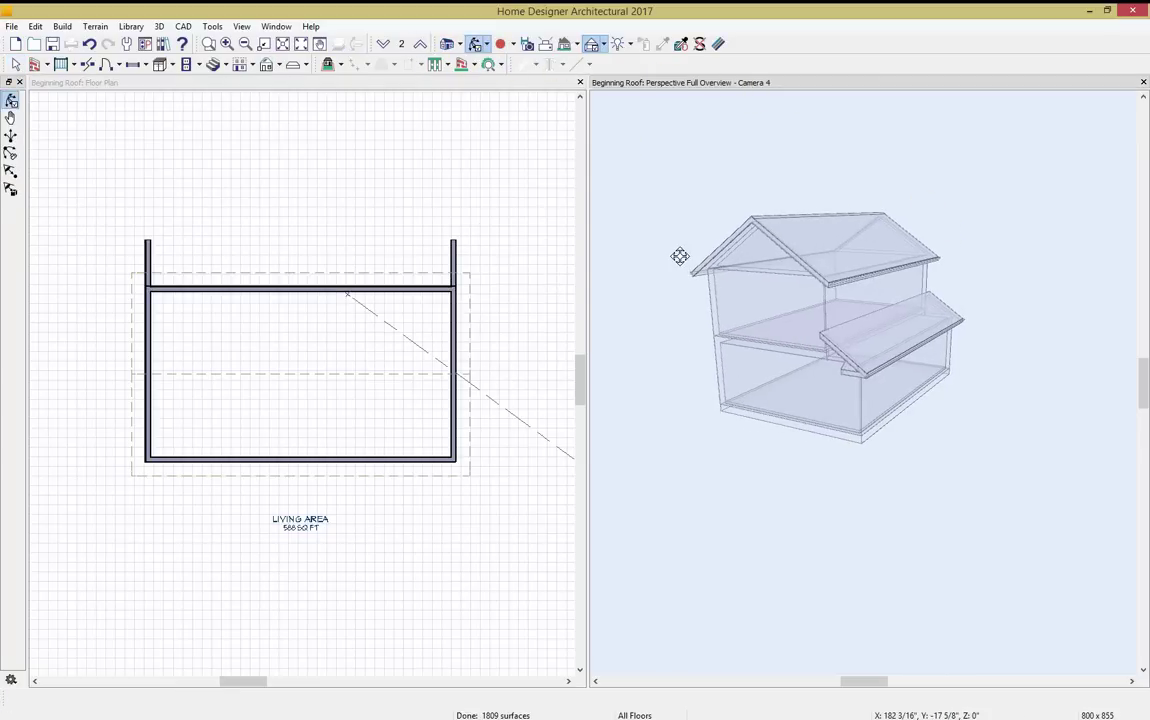
{"action": "key", "text": "space"}
{"action": "left_click", "coordinate": [818, 398]}
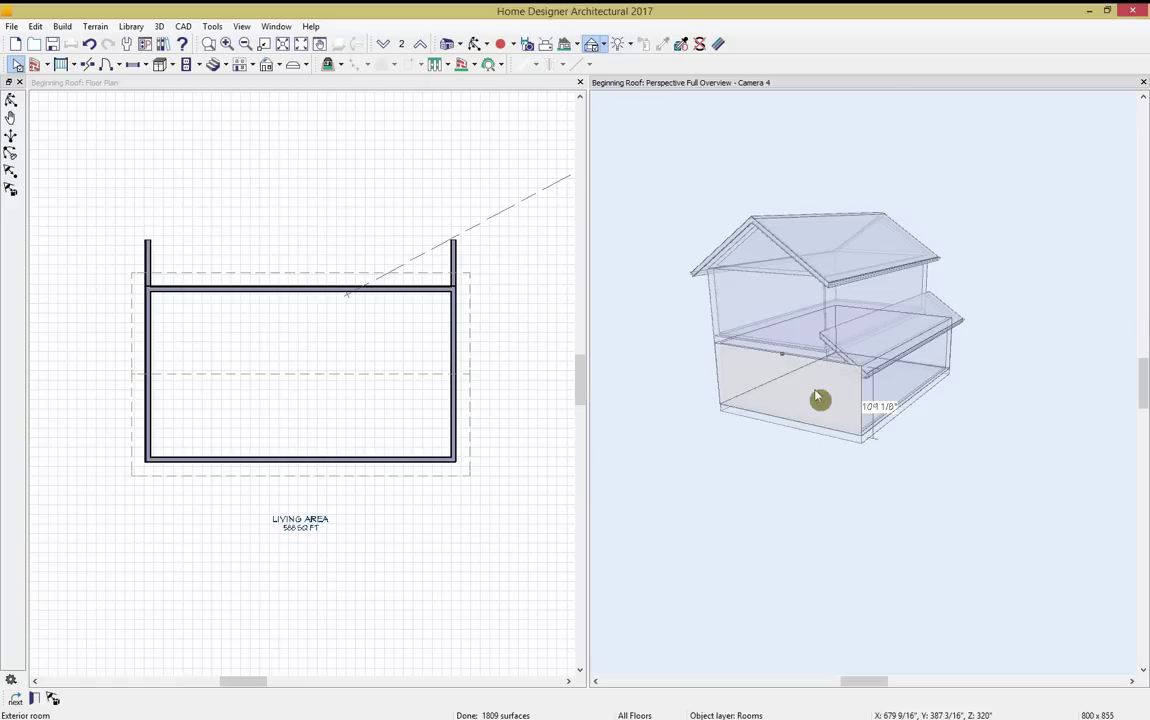
{"action": "left_click", "coordinate": [712, 398]}
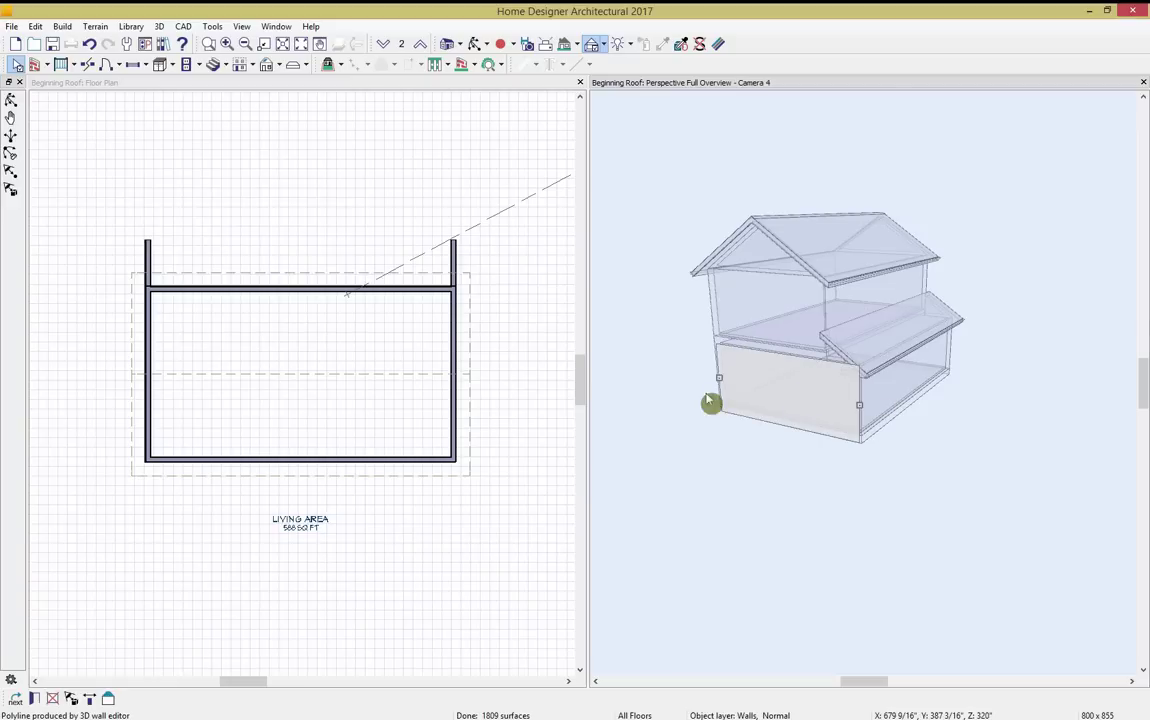
{"action": "double_click", "coordinate": [256, 399]}
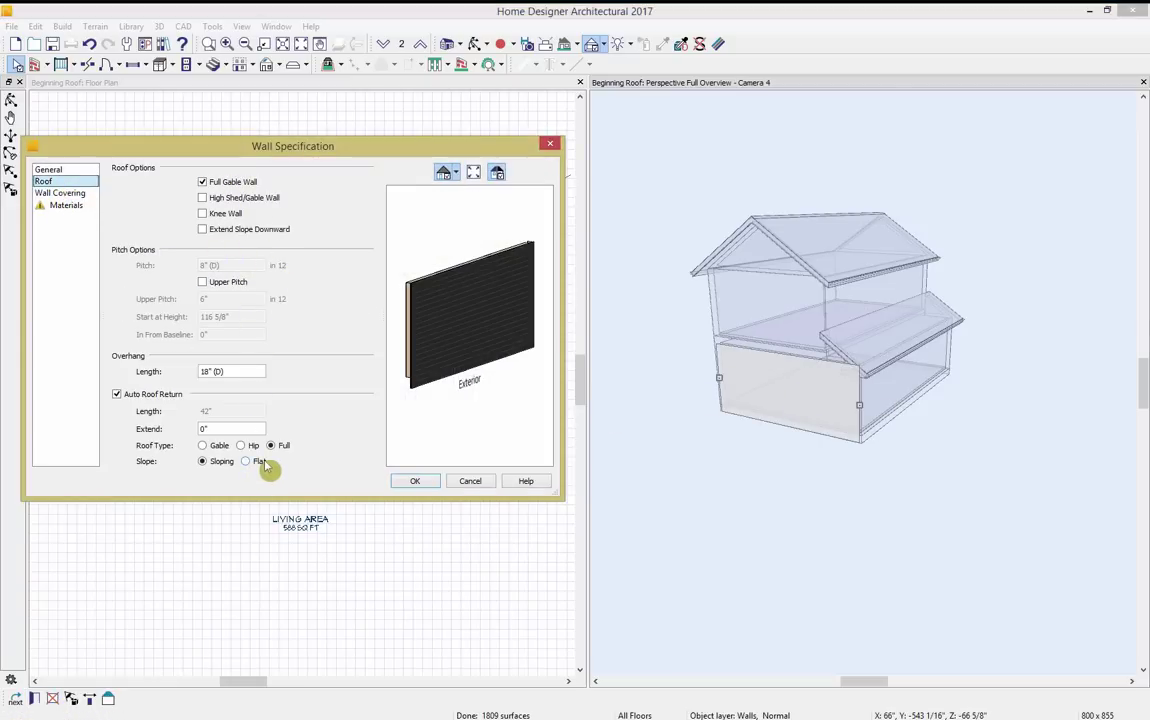
{"action": "left_click", "coordinate": [140, 395]}
{"action": "left_click", "coordinate": [415, 481]}
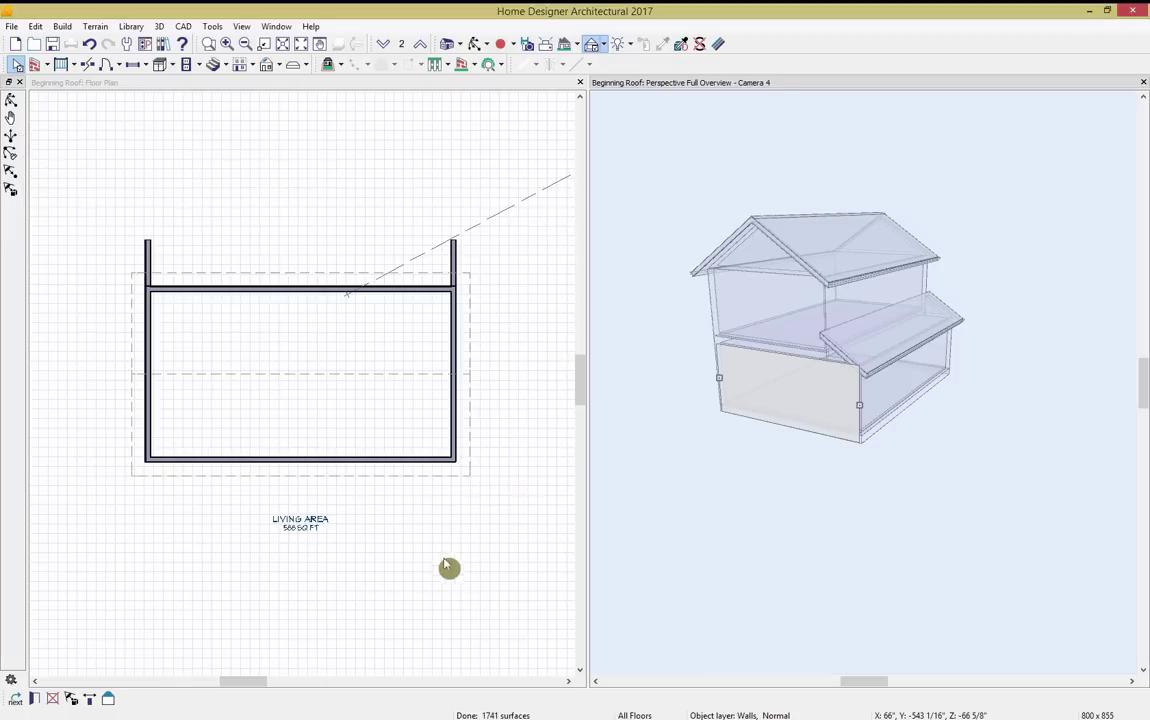
{"action": "left_click", "coordinate": [868, 535]}
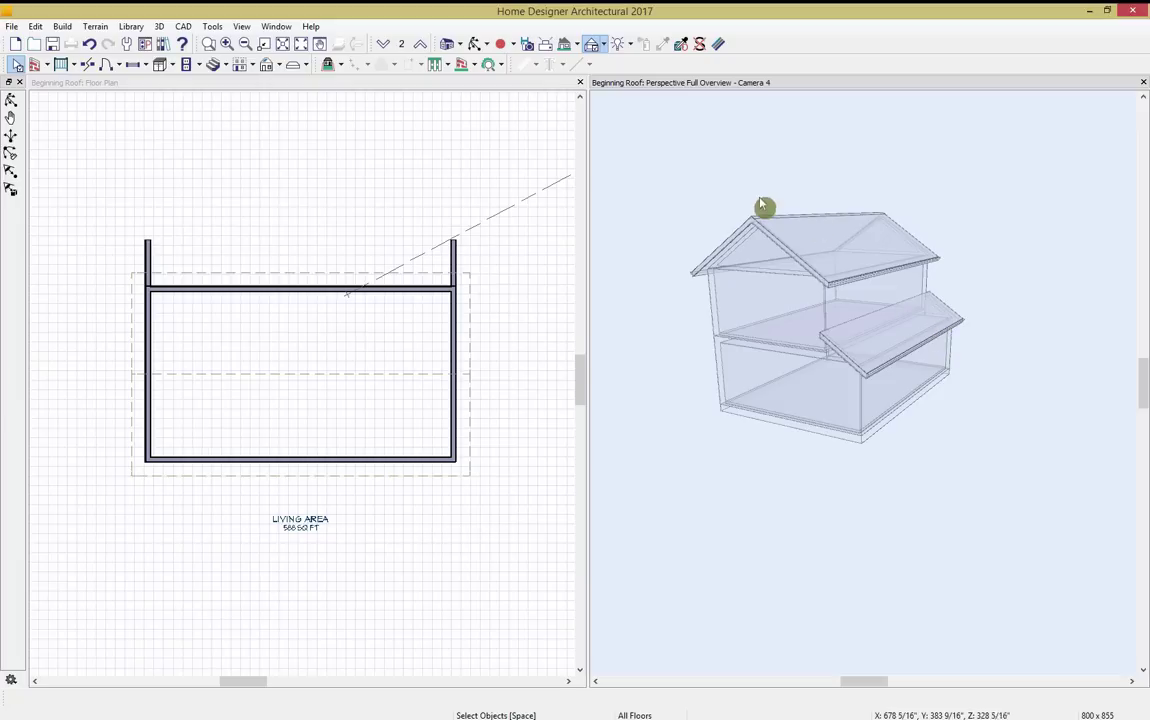
Try changing the opposite first-floor gable wall to a hip wall and revert it to a gable.
{"action": "left_click", "coordinate": [477, 44]}
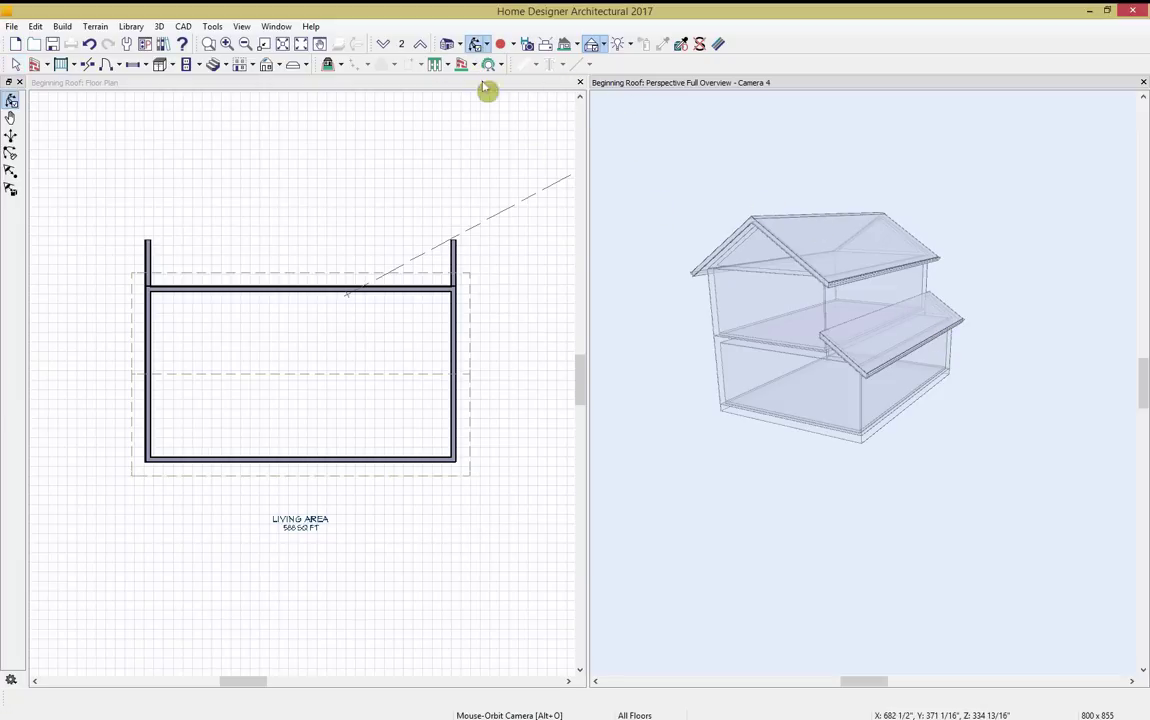
{"action": "left_click_drag", "start_coordinate": [838, 338], "coordinate": [937, 365]}
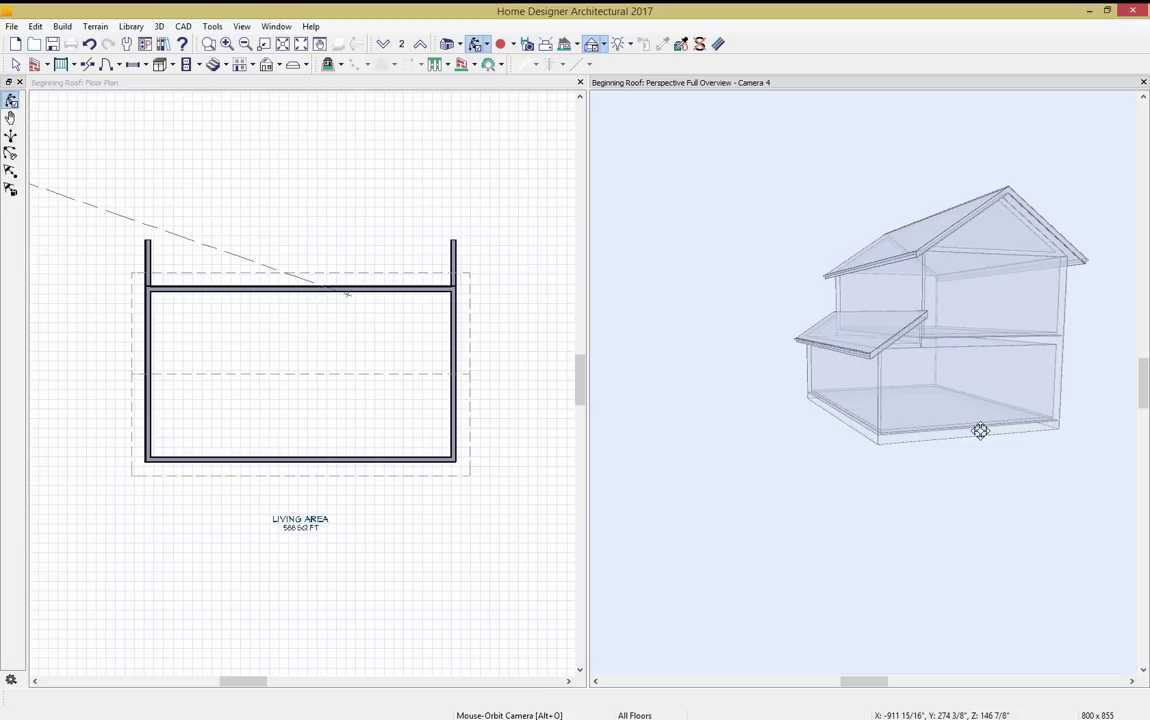
{"action": "key", "text": "space"}
{"action": "left_click", "coordinate": [916, 391]}
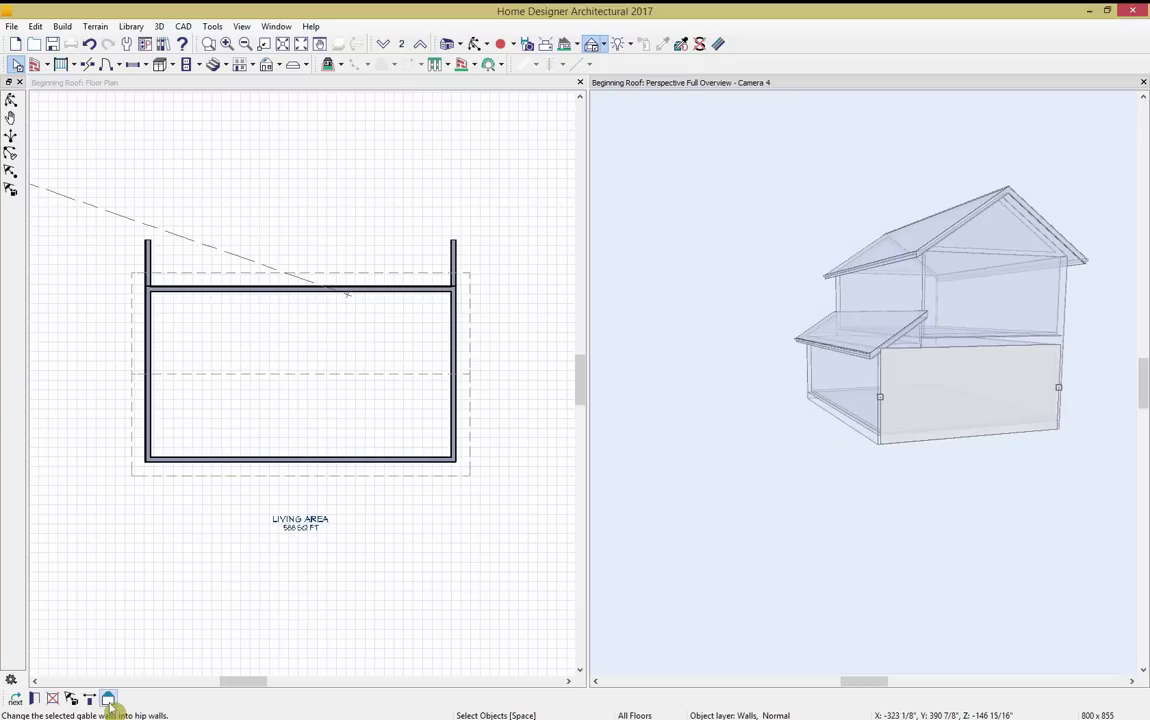
{"action": "left_click", "coordinate": [108, 700]}
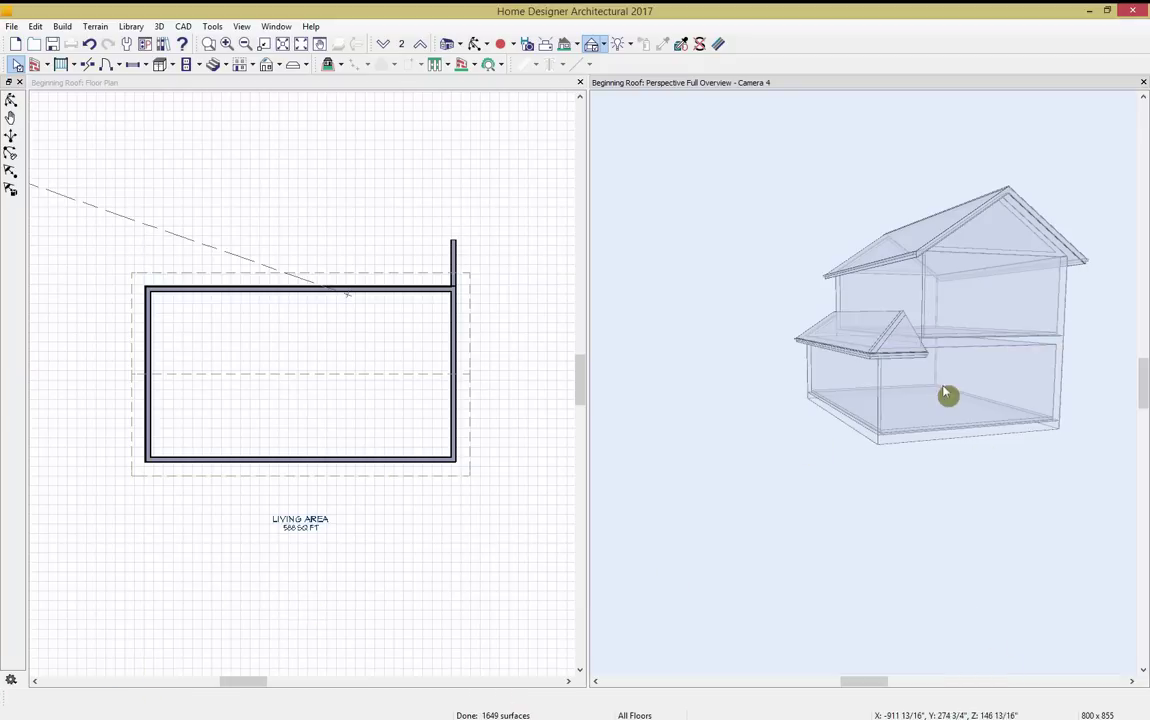
{"action": "left_click", "coordinate": [958, 378]}
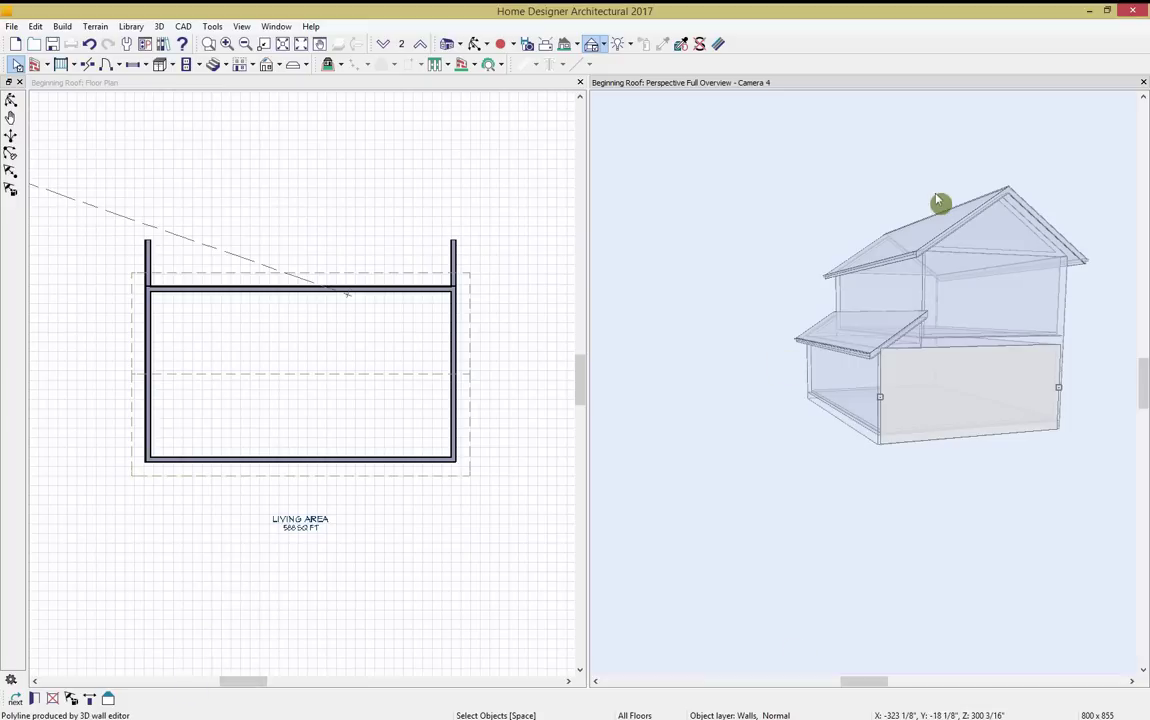
{"action": "key", "text": "Delete"}
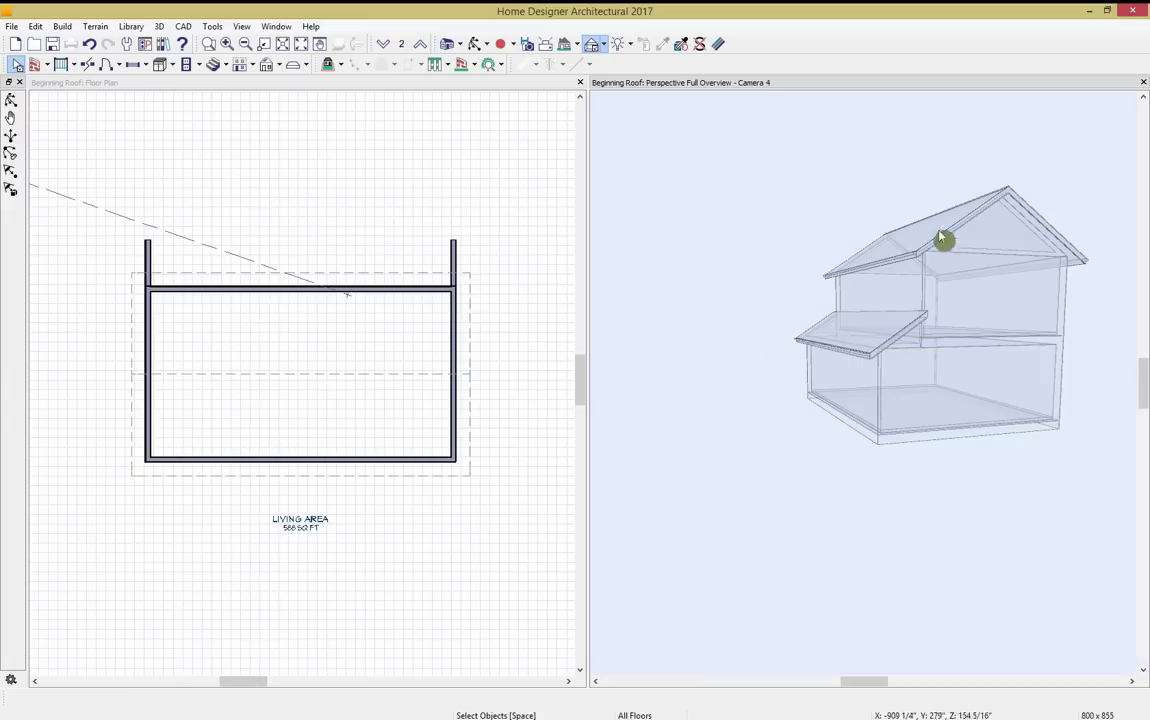
Orbit the overview to examine the upper and lower roofs from the gable end.
{"action": "left_click", "coordinate": [475, 44]}
{"action": "left_click_drag", "start_coordinate": [678, 287], "coordinate": [922, 370]}
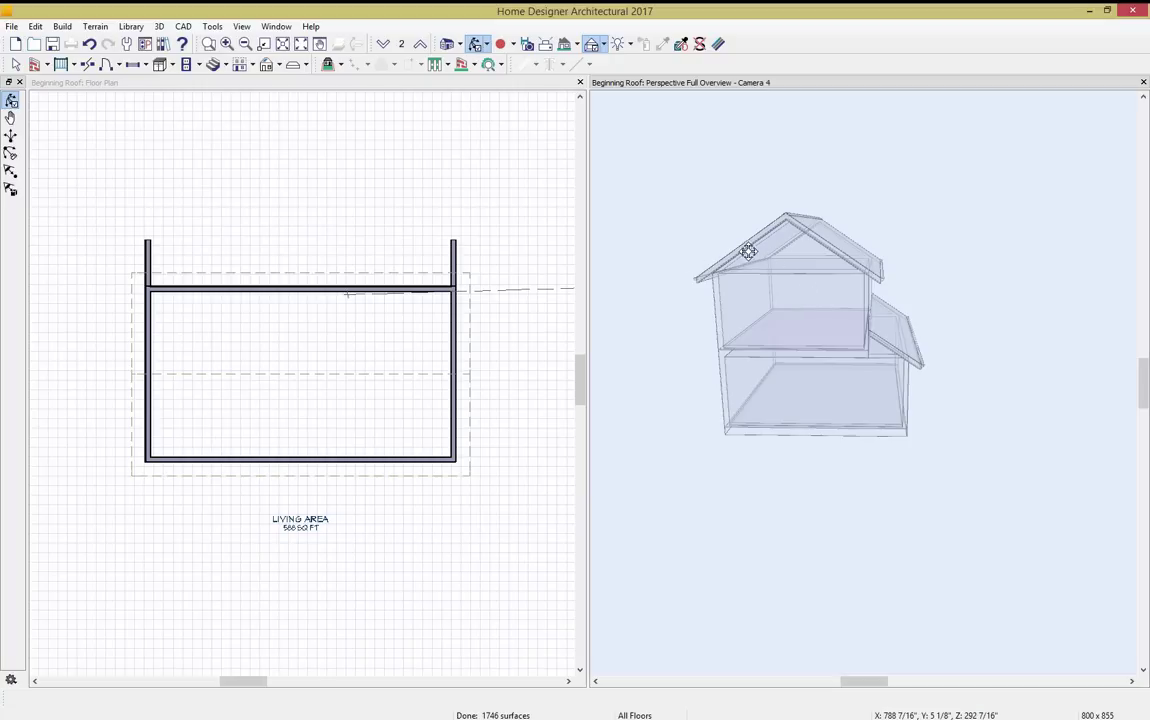
Define the second floor's recessed horizontal wall, at the upper side of the plan, as a knee wall.
{"action": "left_click", "coordinate": [221, 298]}
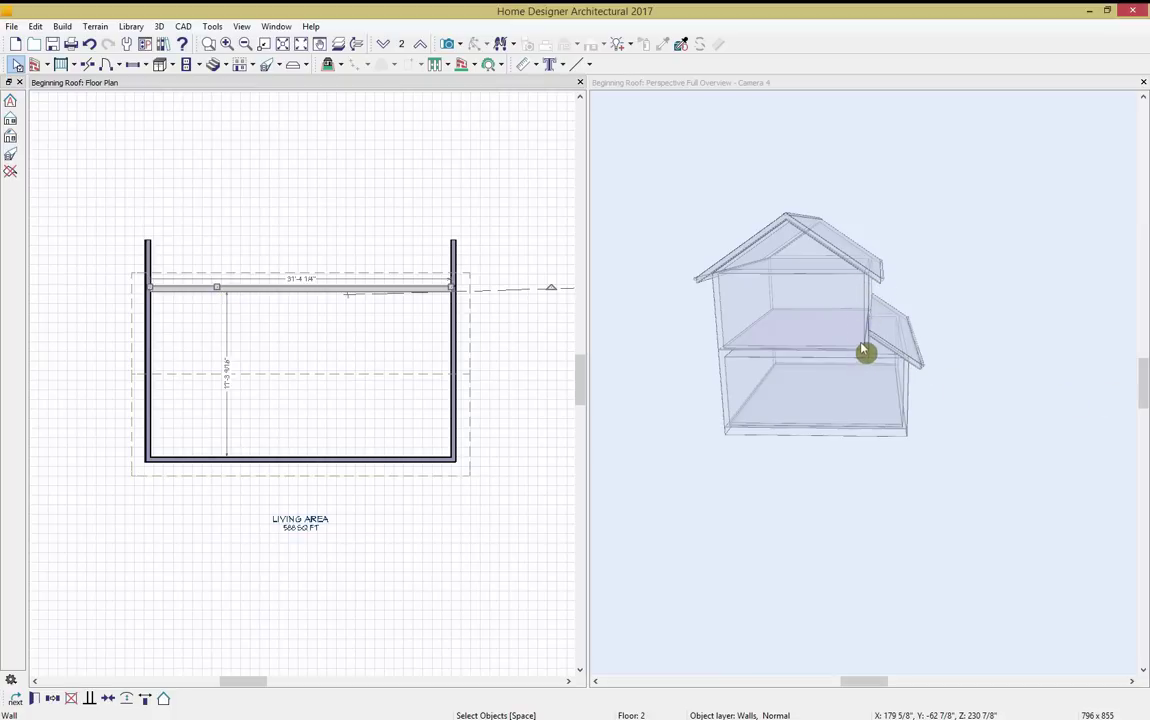
{"action": "left_click", "coordinate": [34, 699]}
{"action": "left_click", "coordinate": [58, 182]}
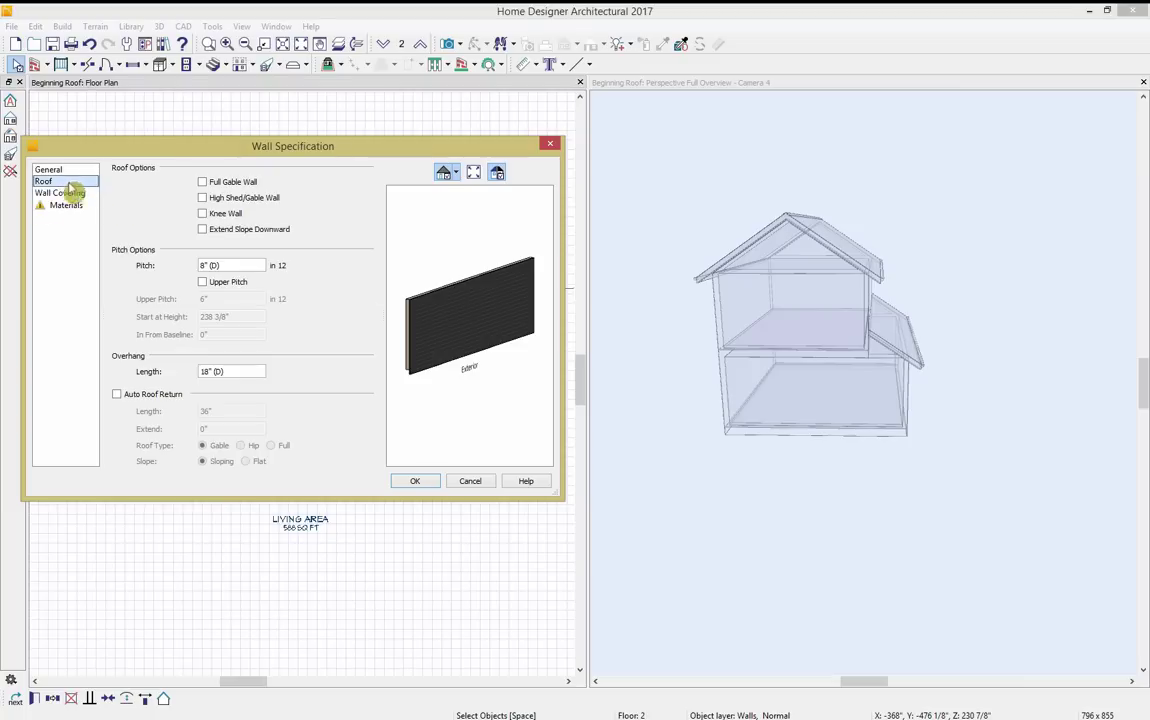
{"action": "left_click", "coordinate": [216, 210]}
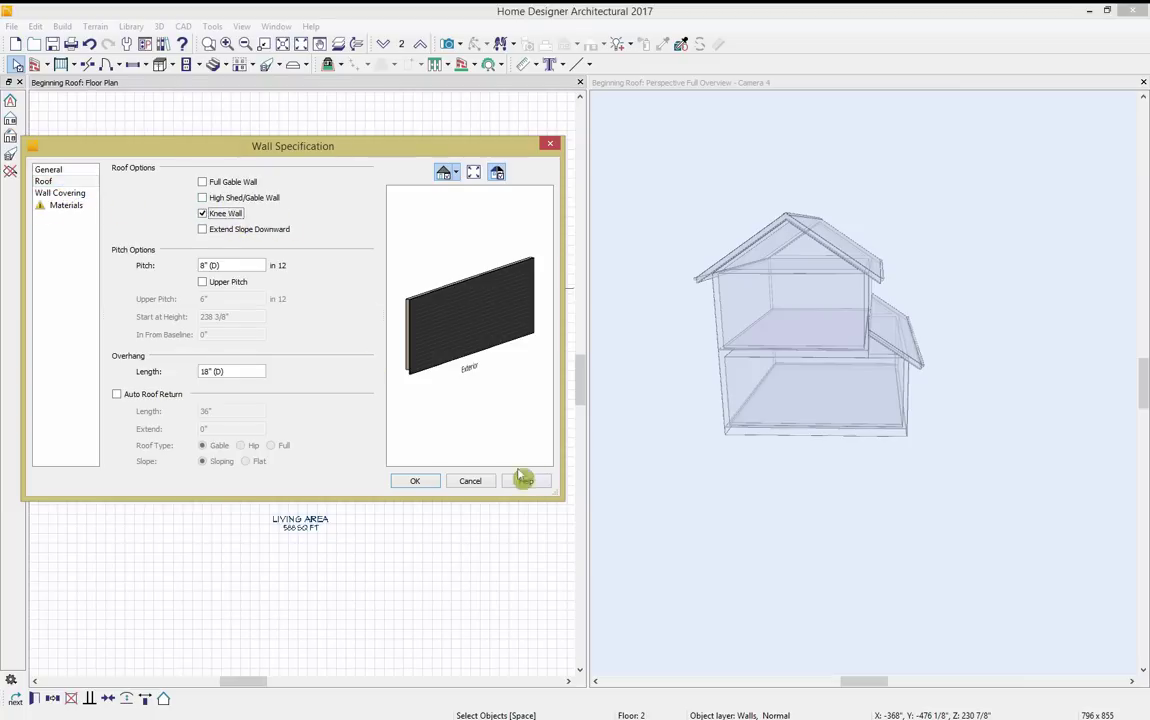
{"action": "left_click", "coordinate": [410, 484]}
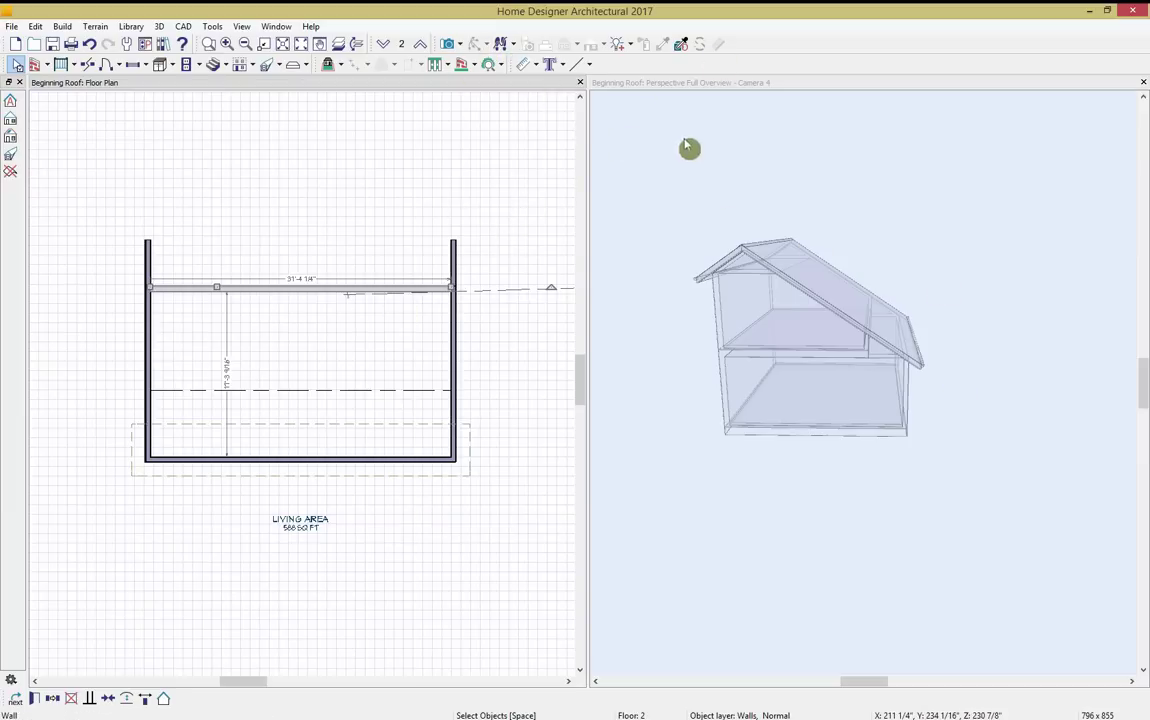
Examine the roof slope over the knee wall in the 3D overview, up close and from the gable end.
{"action": "left_click", "coordinate": [766, 218]}
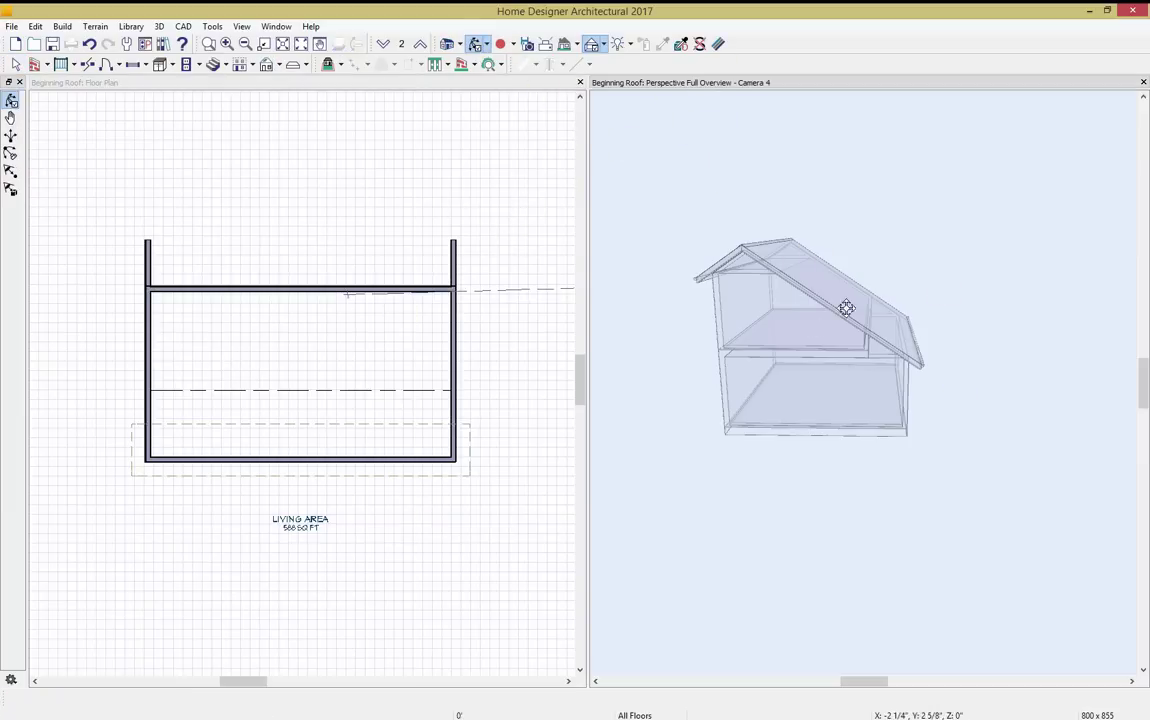
{"action": "left_click_drag", "start_coordinate": [847, 309], "coordinate": [879, 314]}
{"action": "scroll", "coordinate": [879, 314], "scroll_direction": "up", "scroll_amount": 5}
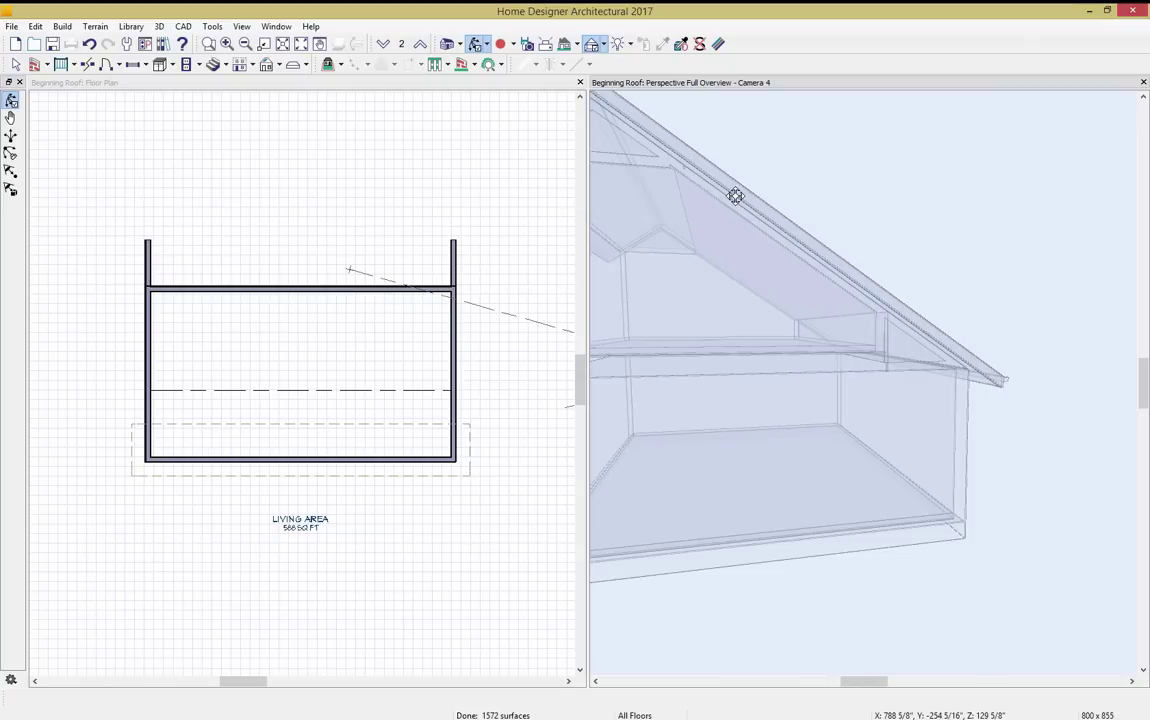
{"action": "left_click", "coordinate": [298, 83]}
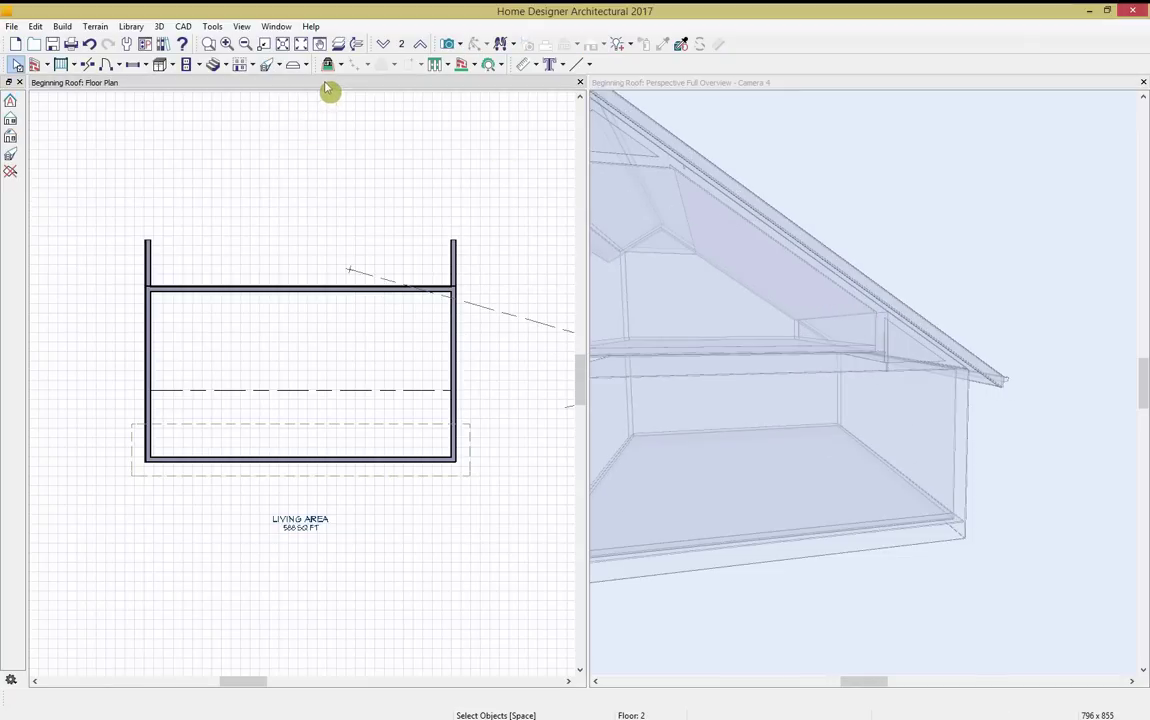
{"action": "left_click", "coordinate": [832, 215]}
{"action": "scroll", "coordinate": [814, 180], "scroll_direction": "down", "scroll_amount": 5}
{"action": "left_click_drag", "start_coordinate": [810, 180], "coordinate": [830, 212]}
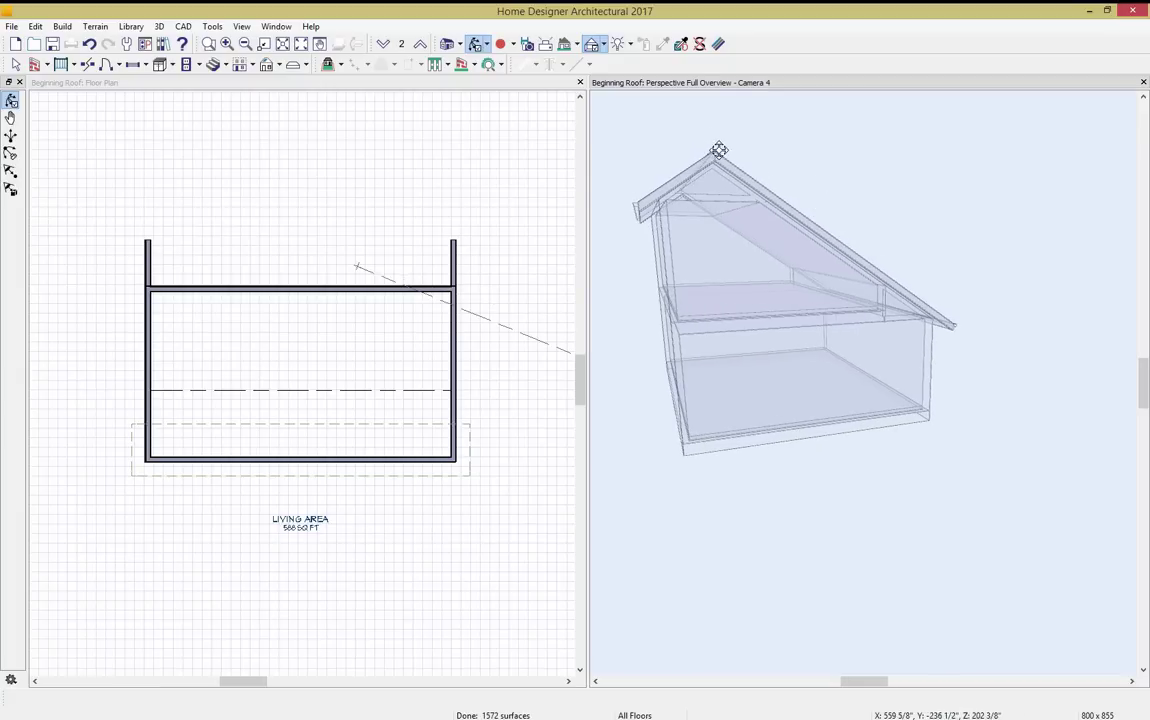
On the first floor, increase the roof pitch of the long exterior wall at the upper side of the plan.
{"action": "left_click", "coordinate": [316, 80]}
{"action": "left_click", "coordinate": [385, 44]}
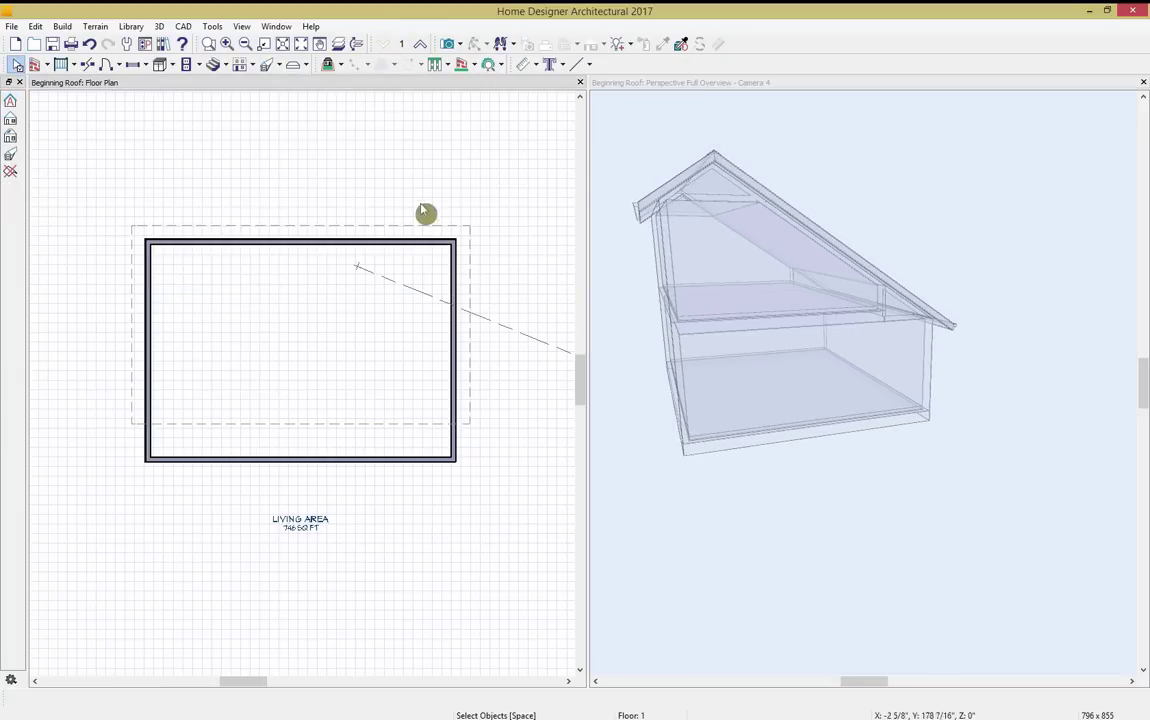
{"action": "left_click", "coordinate": [376, 241]}
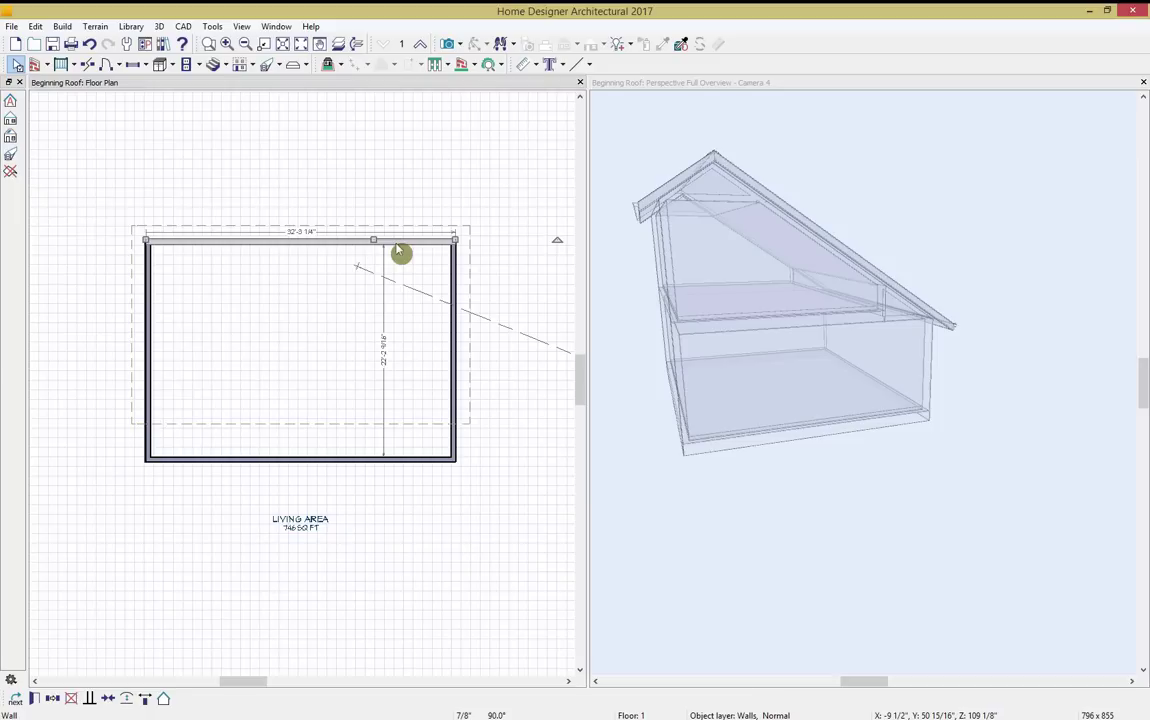
{"action": "left_click", "coordinate": [35, 699]}
{"action": "left_click", "coordinate": [50, 181]}
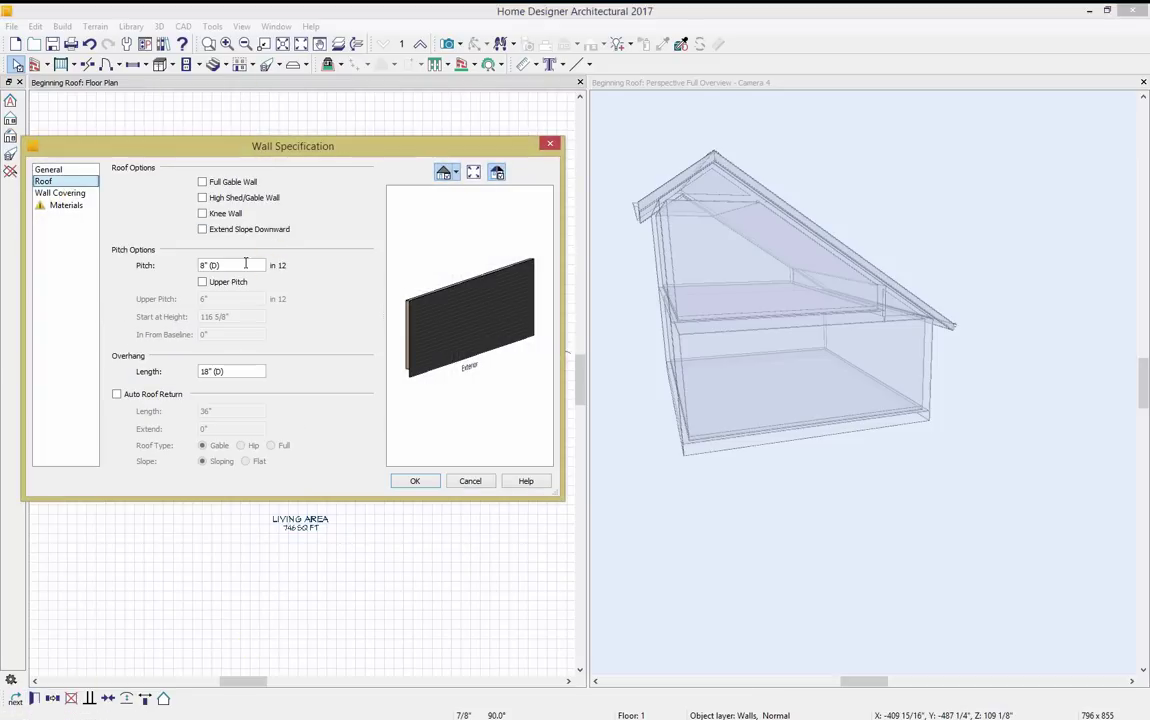
{"action": "double_click", "coordinate": [245, 264]}
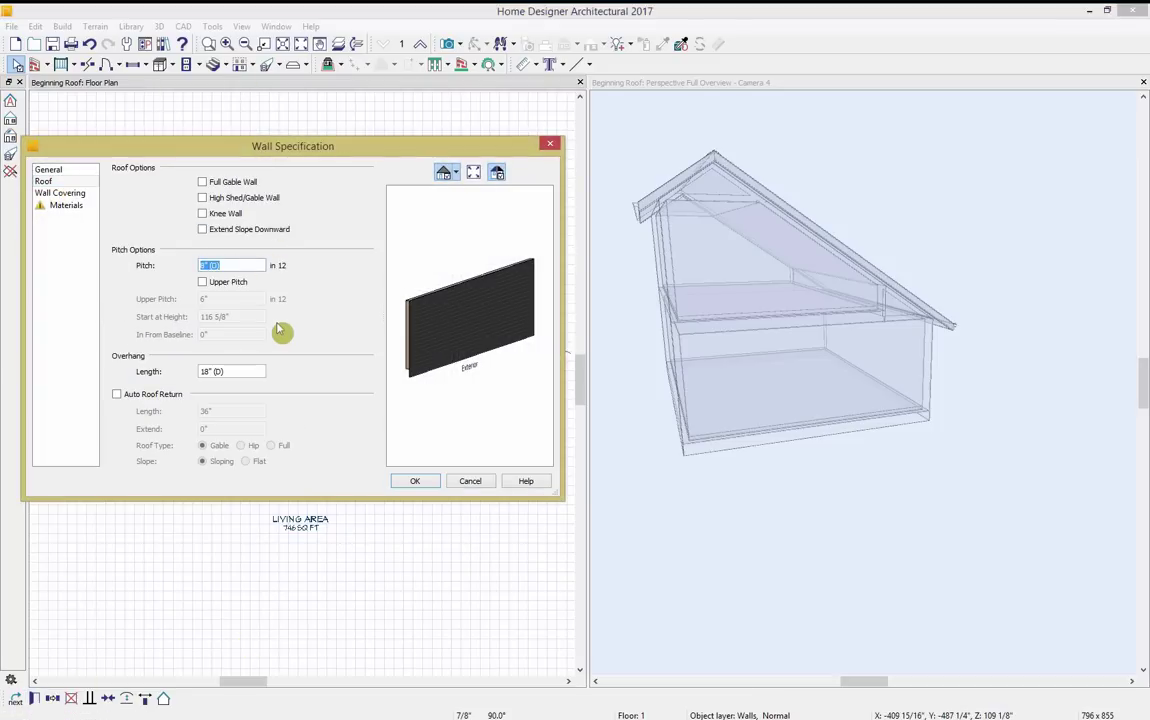
{"action": "left_click", "coordinate": [412, 480]}
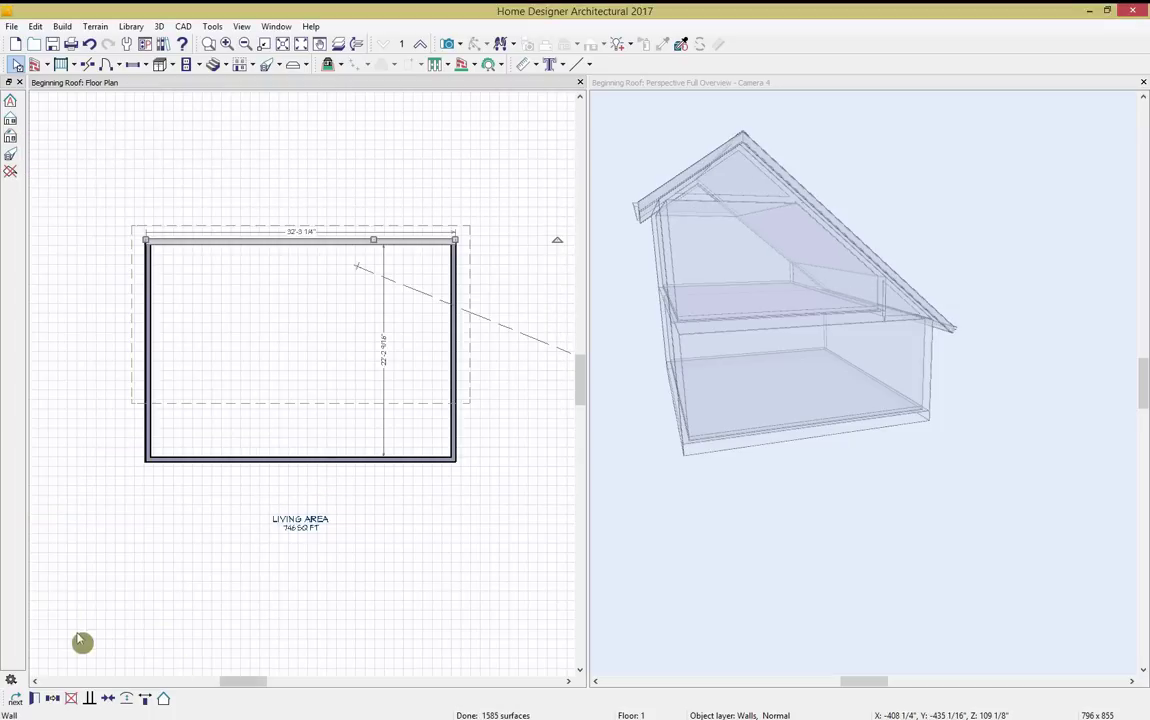
Set the same first-floor wall's roof pitch to 12 in 12.
{"action": "left_click", "coordinate": [36, 699]}
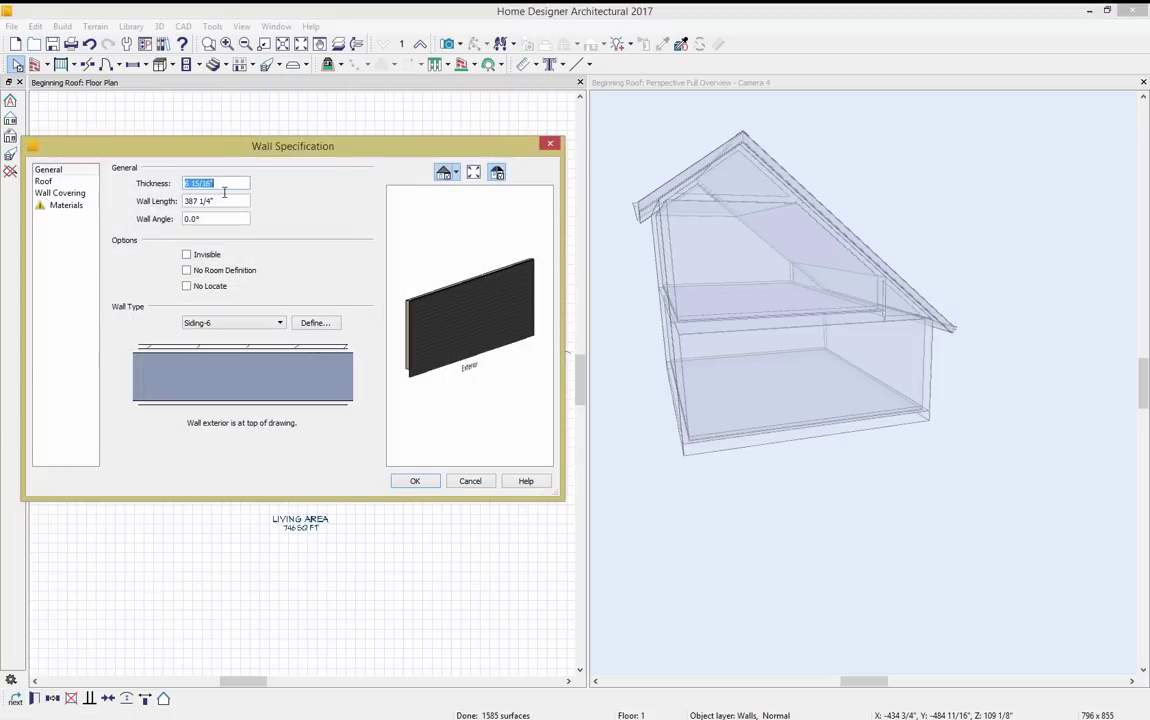
{"action": "left_click", "coordinate": [62, 182]}
{"action": "left_click_drag", "start_coordinate": [243, 266], "coordinate": [105, 262]}
{"action": "type", "text": "12"}
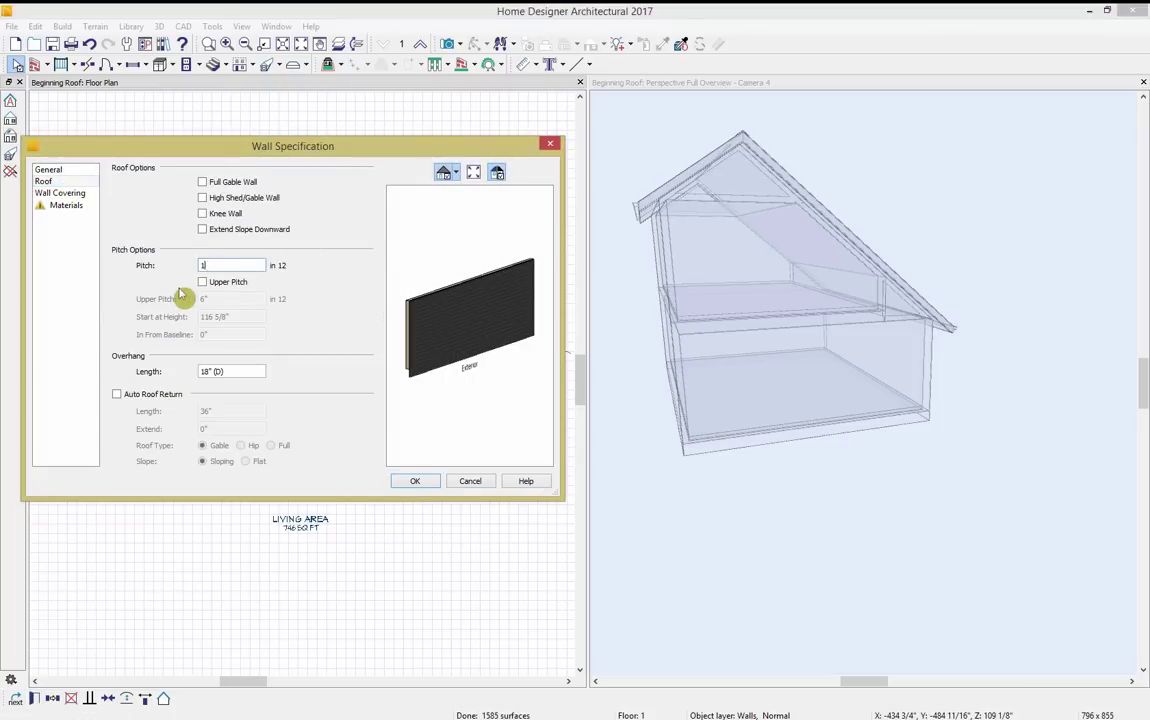
{"action": "key", "text": "Tab"}
{"action": "left_click", "coordinate": [430, 486]}
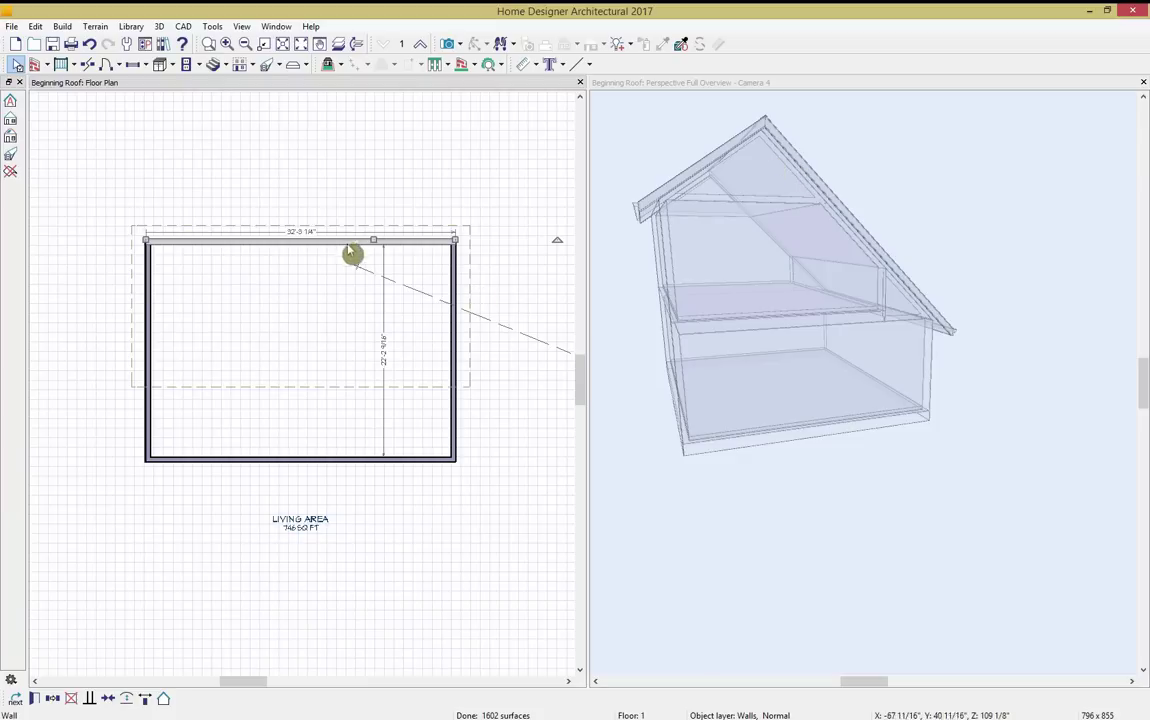
On the second floor, move the knee wall inward to about 14'-8 9/16" from the opposite exterior wall.
{"action": "left_click_drag", "start_coordinate": [373, 241], "coordinate": [391, 244]}
{"action": "left_click", "coordinate": [420, 44]}
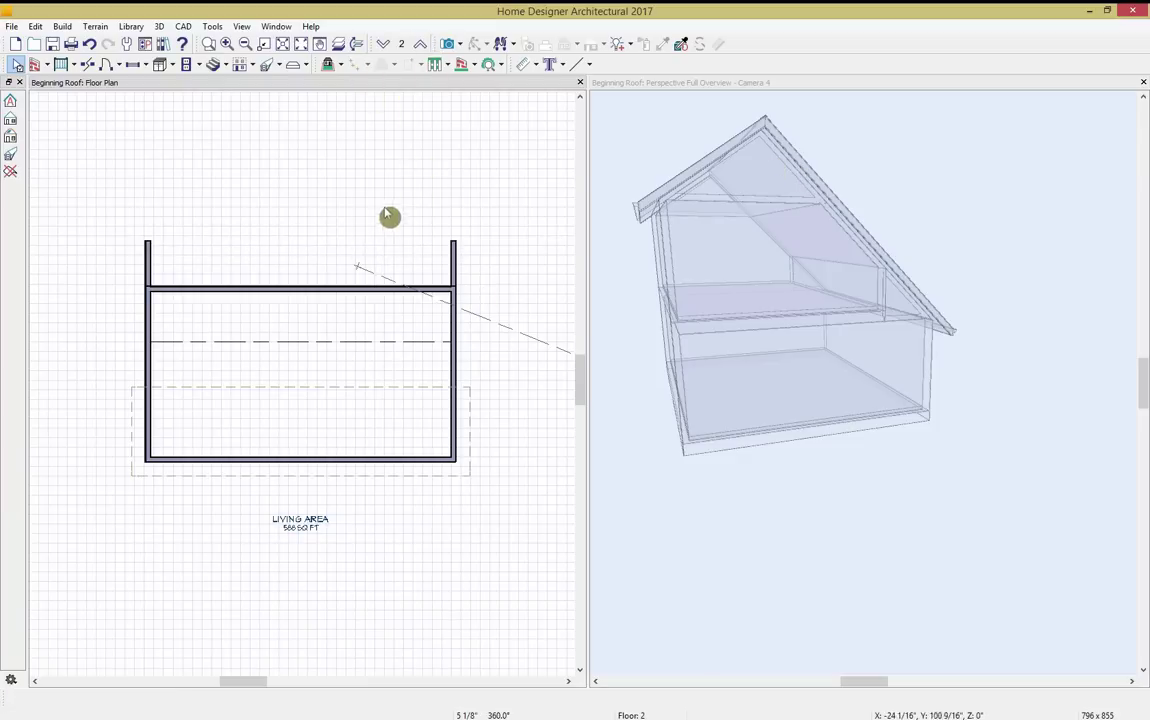
{"action": "left_click", "coordinate": [354, 291]}
{"action": "left_click_drag", "start_coordinate": [351, 291], "coordinate": [351, 308]}
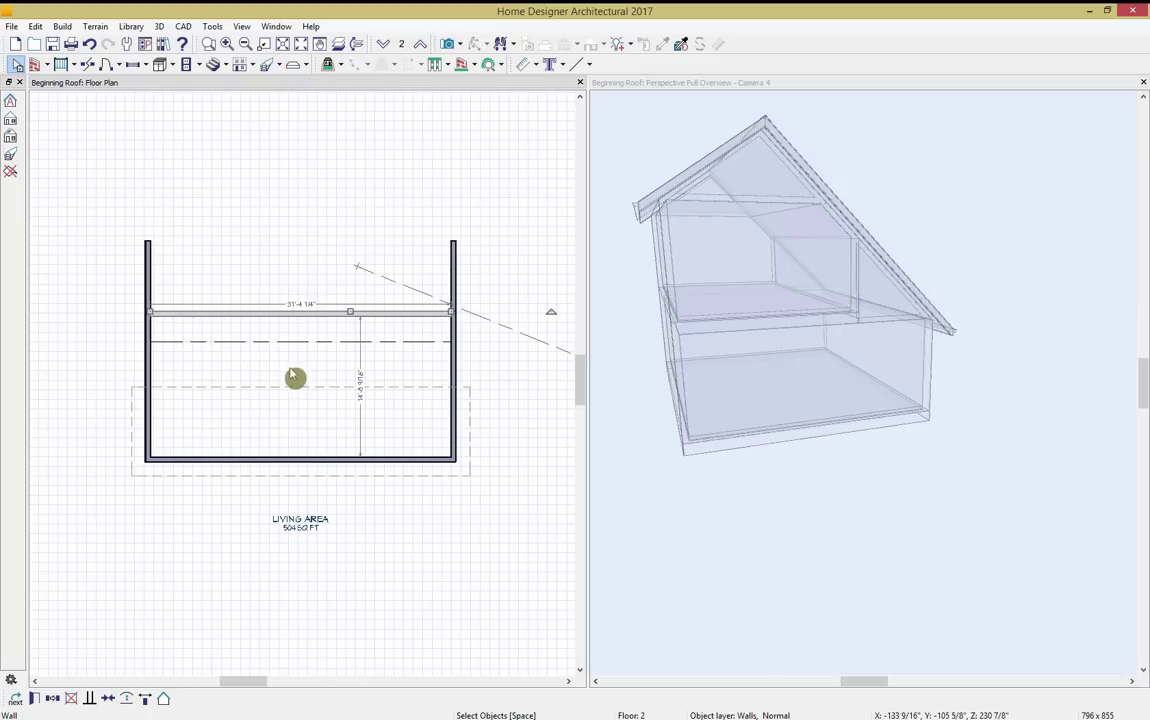
{"action": "scroll", "coordinate": [218, 360], "scroll_direction": "up", "scroll_amount": 2}
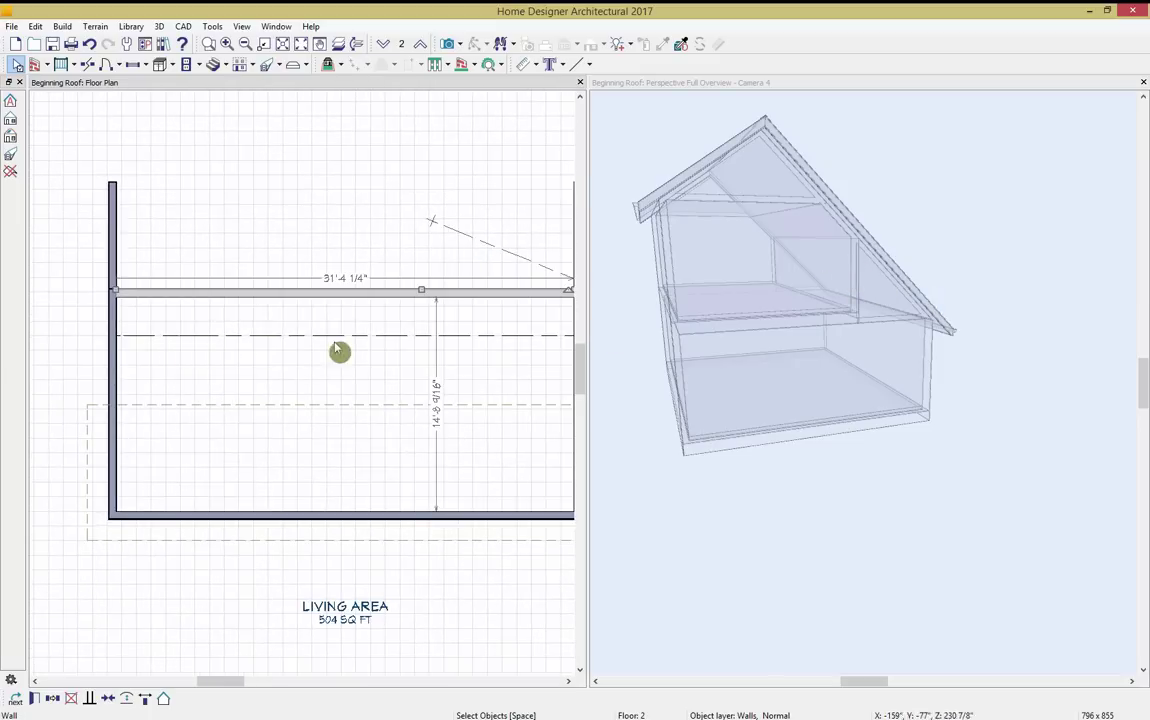
{"action": "middle_click_drag", "start_coordinate": [534, 367], "coordinate": [483, 386]}
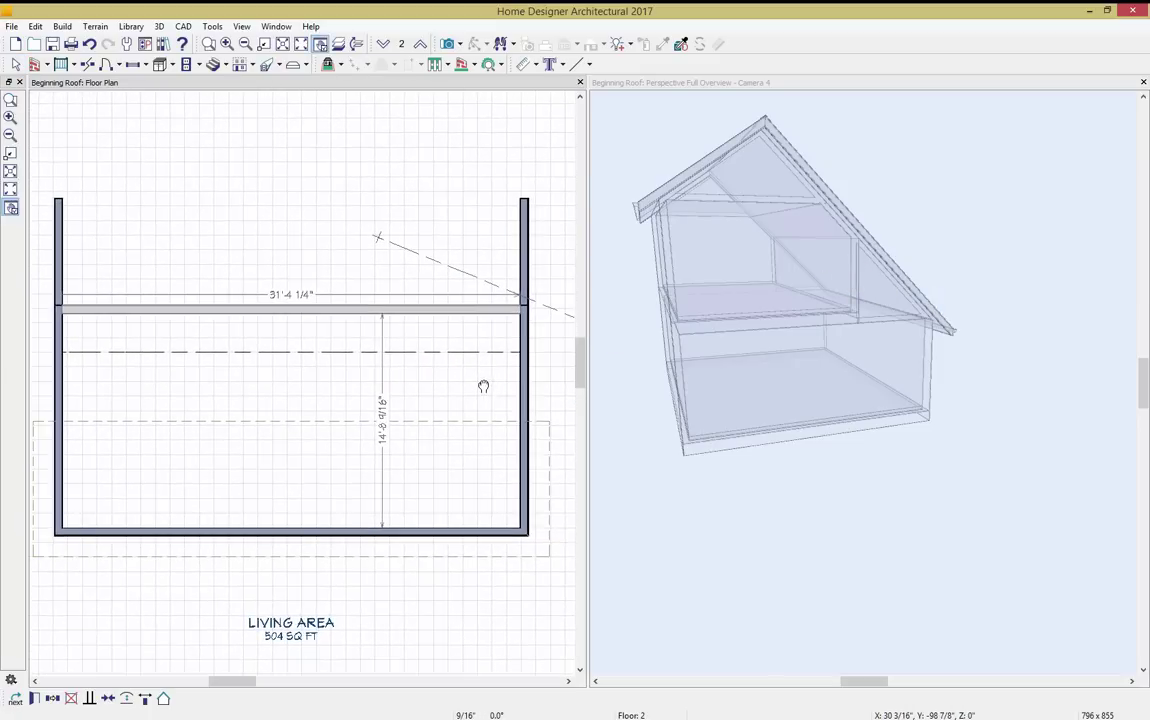
{"action": "mouse_move", "coordinate": [834, 208]}
{"action": "middle_mouse_down"}
{"action": "mouse_move", "coordinate": [850, 246]}
{"action": "mouse_move", "coordinate": [829, 223]}
{"action": "middle_mouse_up"}
{"action": "scroll", "coordinate": [836, 247], "scroll_direction": "up", "scroll_amount": 3}
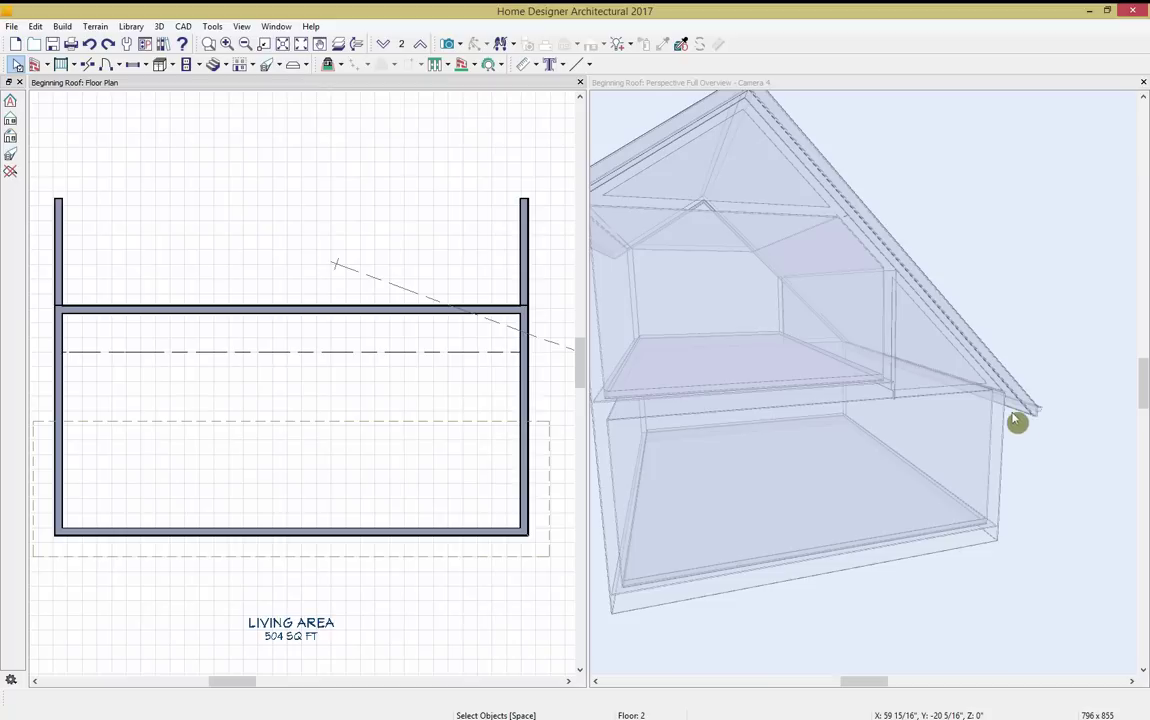
Close the current plan without saving the changes and reopen the Beginning Roof plan from the recent files.
{"action": "left_click", "coordinate": [580, 83]}
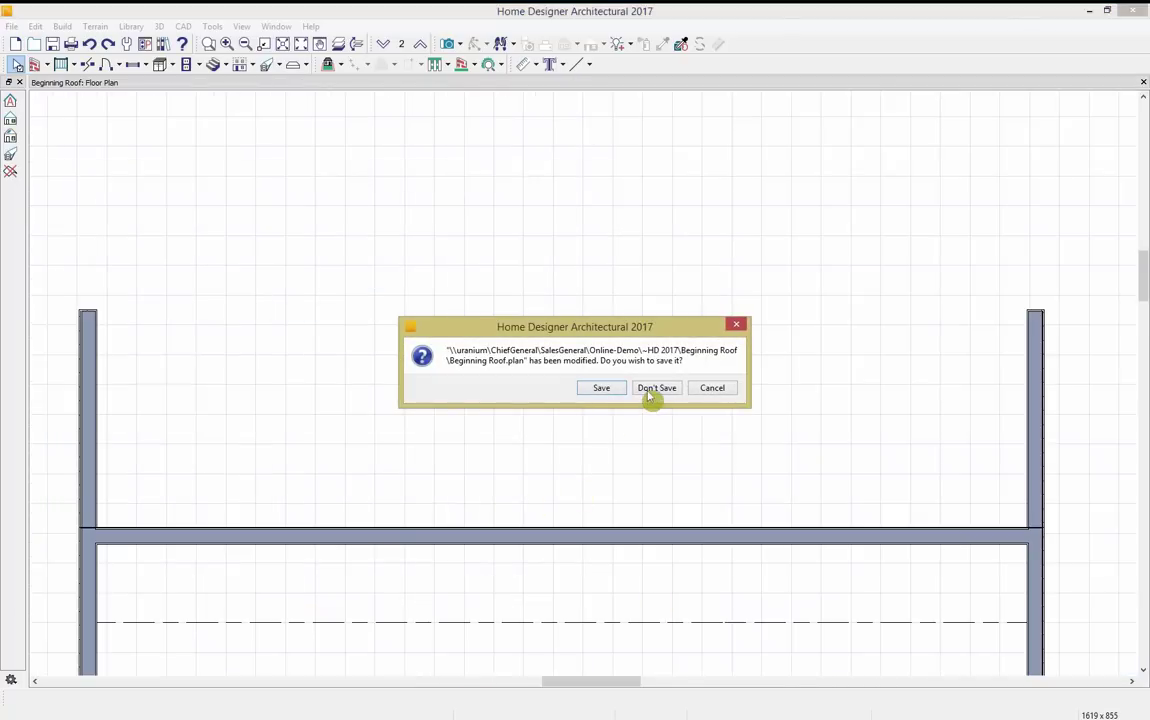
{"action": "left_click", "coordinate": [652, 390]}
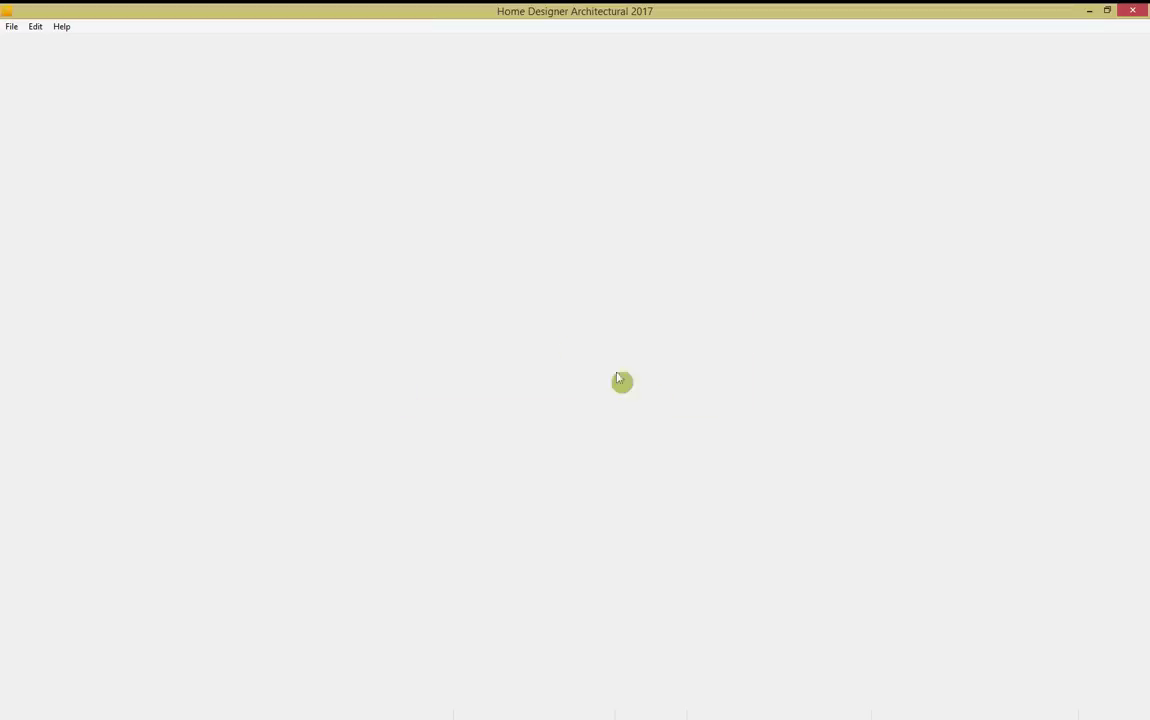
{"action": "left_click", "coordinate": [12, 26]}
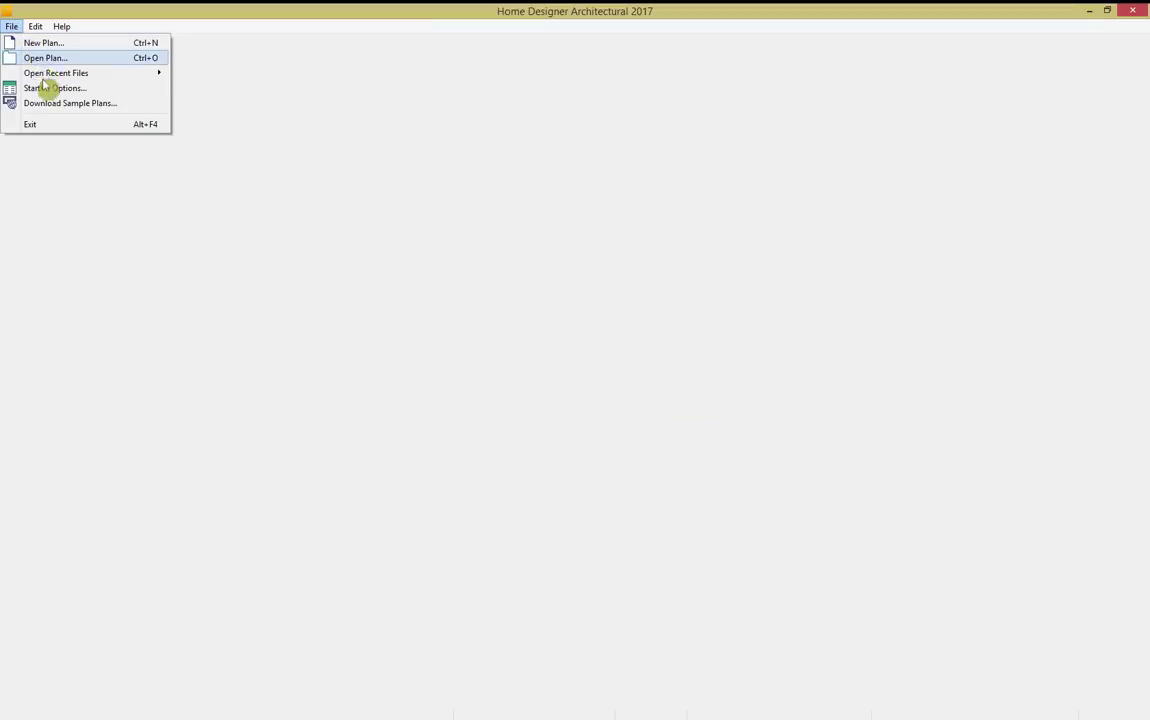
{"action": "mouse_move", "coordinate": [76, 76]}
{"action": "left_click", "coordinate": [298, 77]}
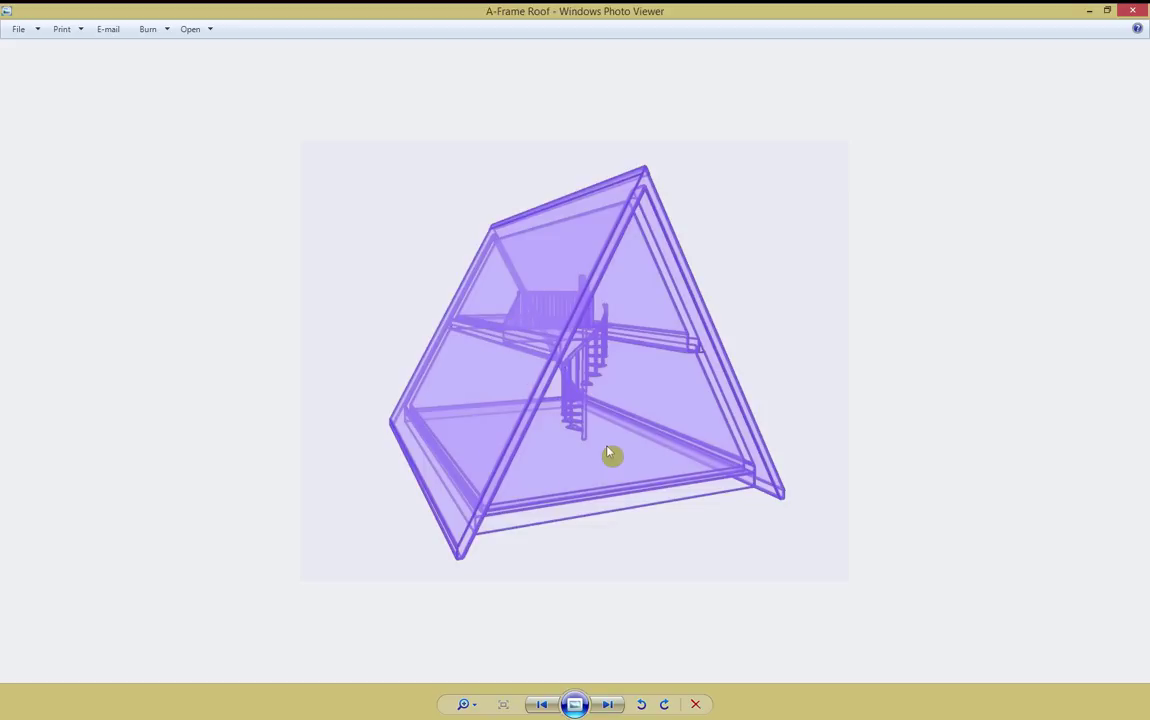
Close the A-Frame Roof picture and draw a rectangular building of straight exterior walls, with about 1,530 sq ft of living area.
{"action": "left_click", "coordinate": [1133, 14]}
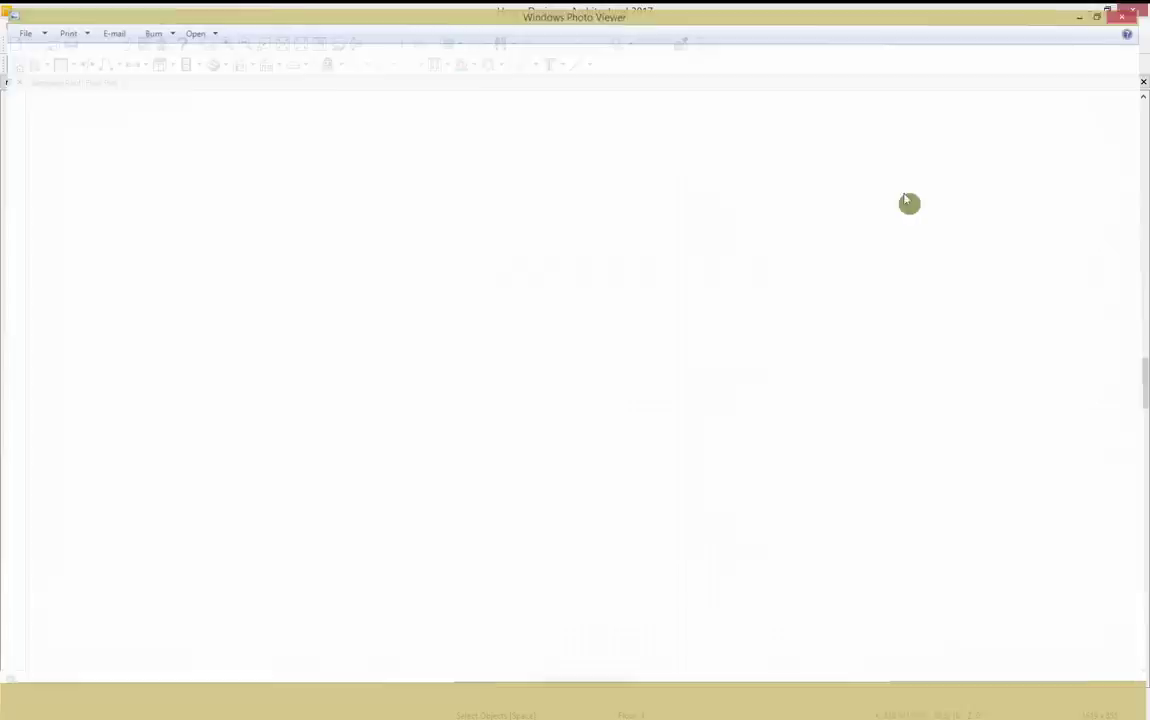
{"action": "left_click", "coordinate": [49, 65]}
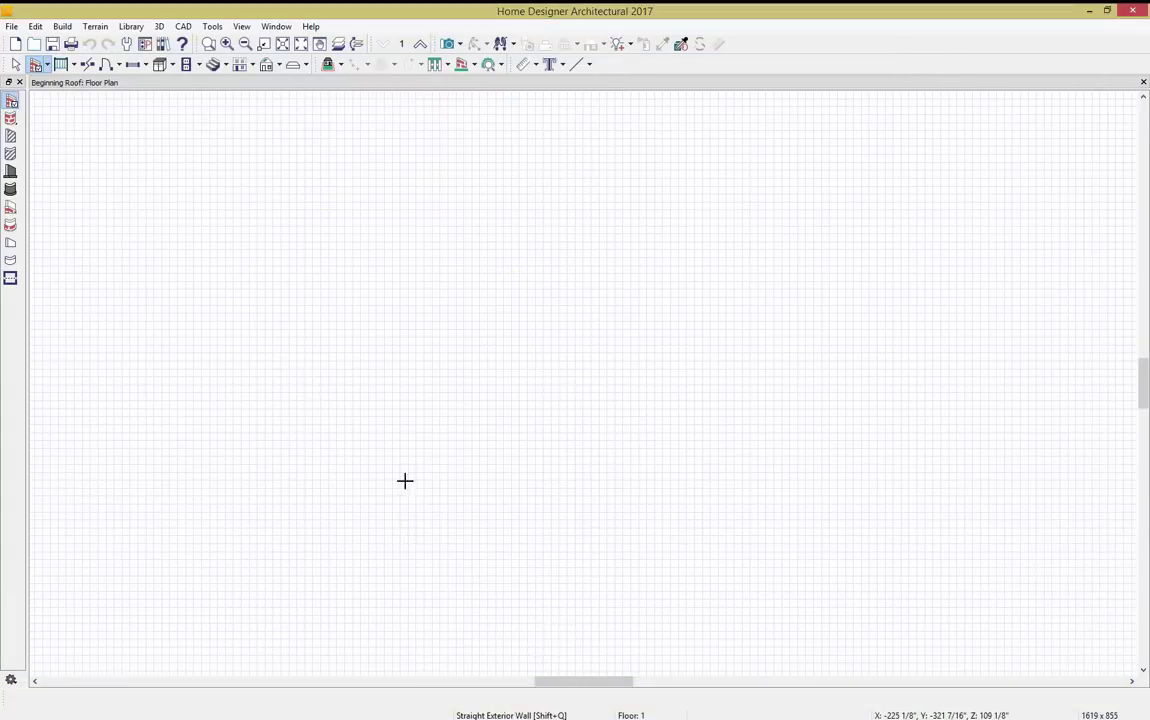
{"action": "mouse_move", "coordinate": [400, 533]}
{"action": "left_mouse_down"}
{"action": "mouse_move", "coordinate": [411, 154]}
{"action": "mouse_move", "coordinate": [659, 156]}
{"action": "mouse_move", "coordinate": [662, 535]}
{"action": "mouse_move", "coordinate": [404, 533]}
{"action": "left_mouse_up"}
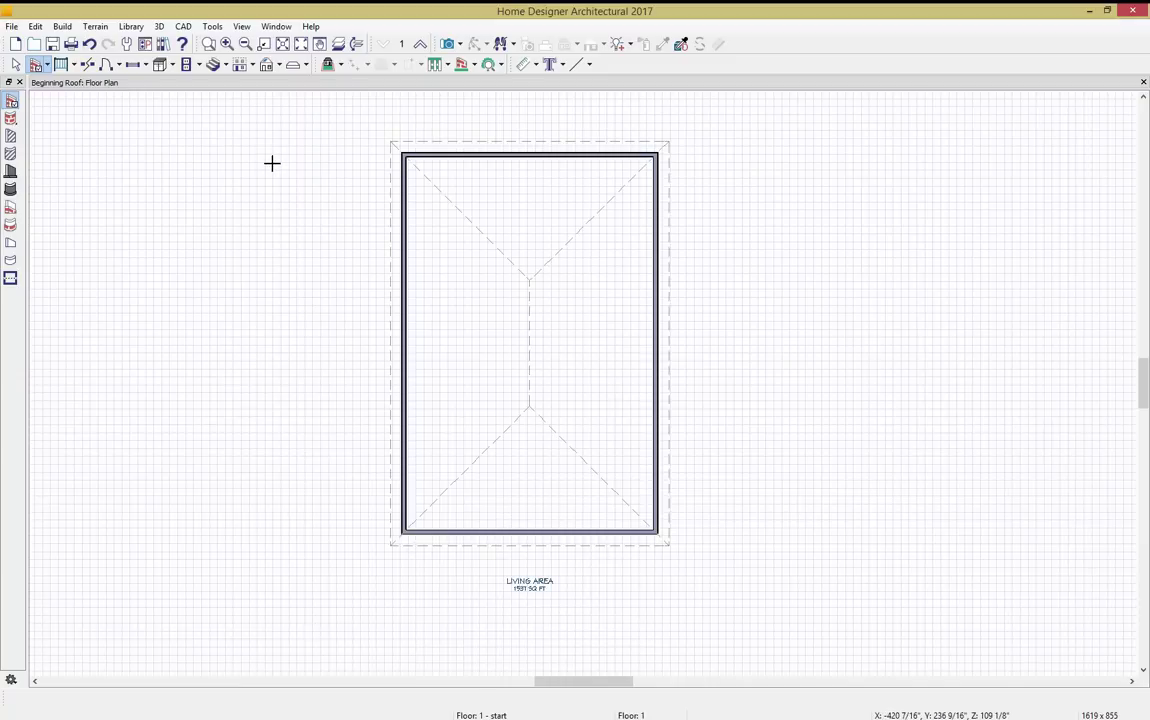
Create a perspective full overview of the building and render it with the transparent glass technique.
{"action": "left_click", "coordinate": [457, 44]}
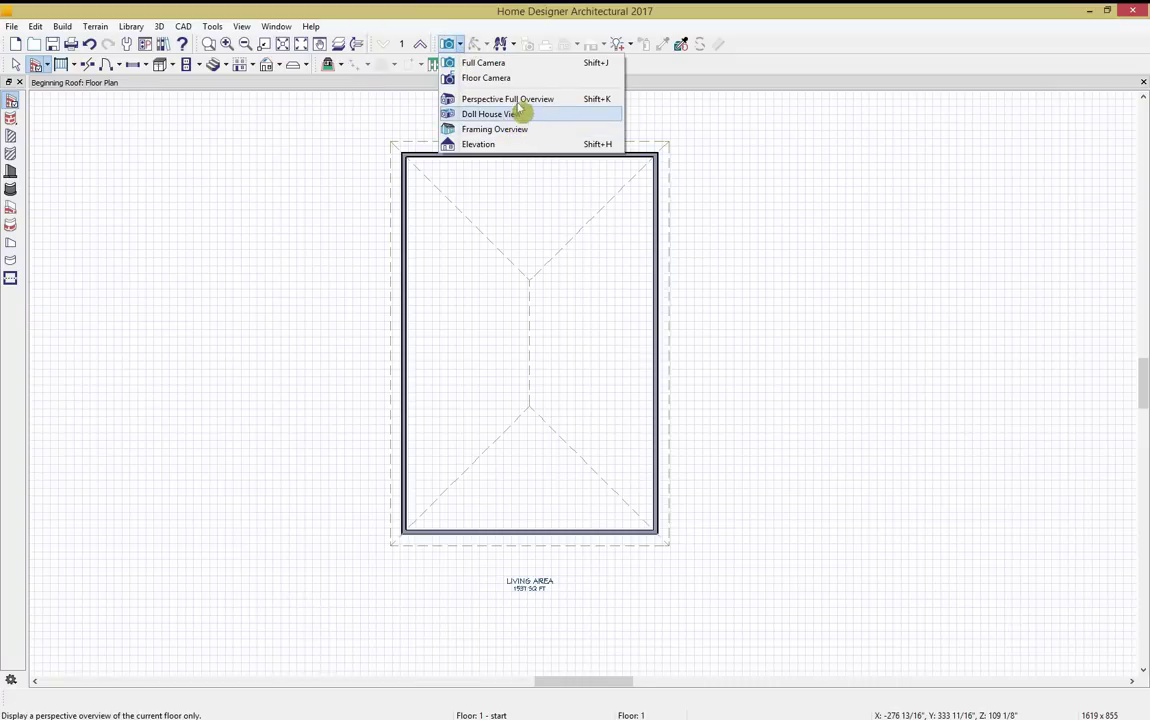
{"action": "left_click", "coordinate": [521, 100]}
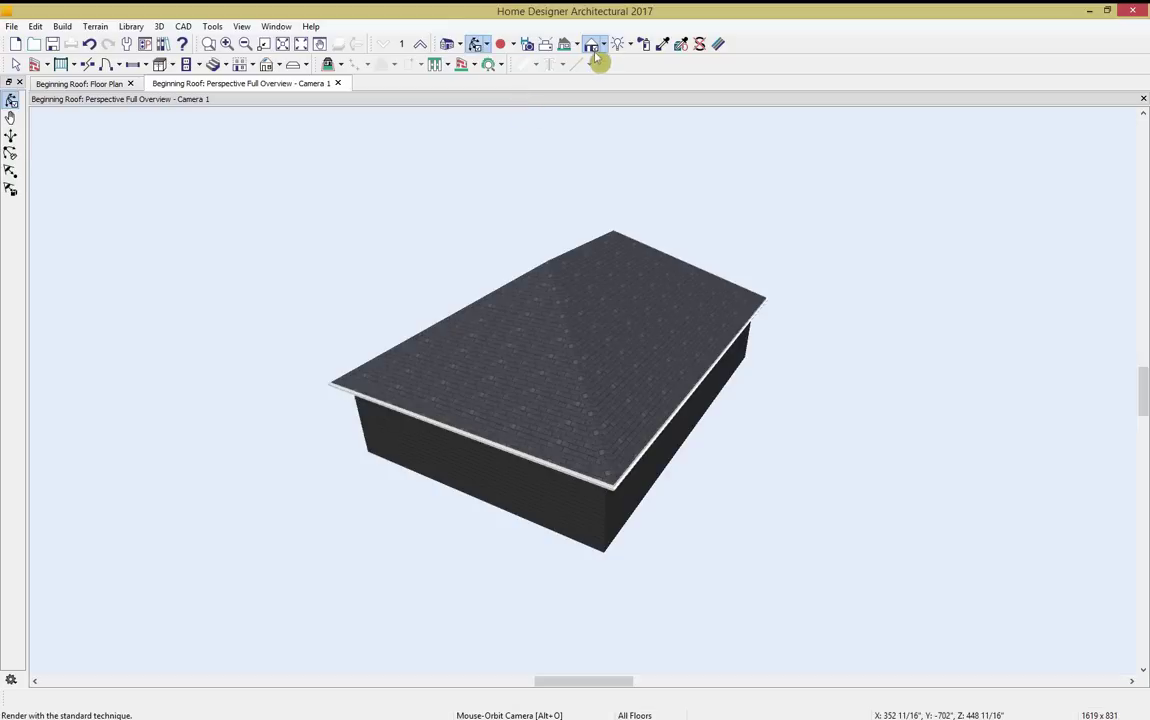
{"action": "left_click", "coordinate": [600, 45]}
{"action": "left_click", "coordinate": [627, 92]}
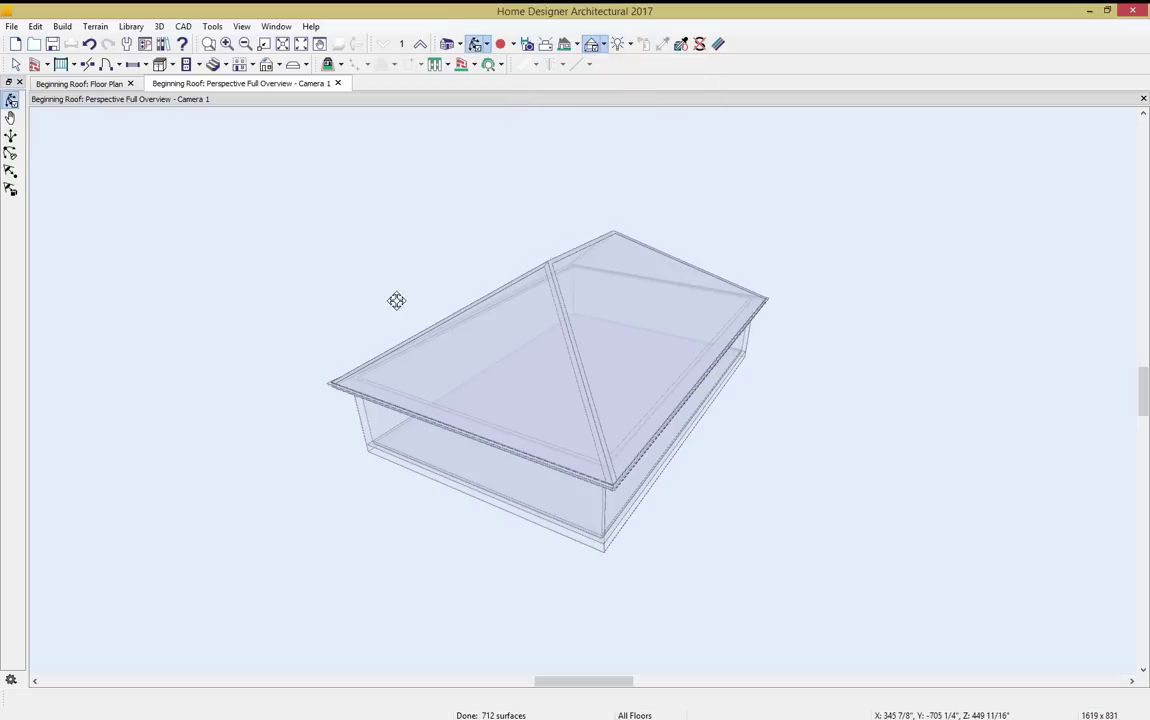
{"action": "left_click_drag", "start_coordinate": [395, 300], "coordinate": [470, 252]}
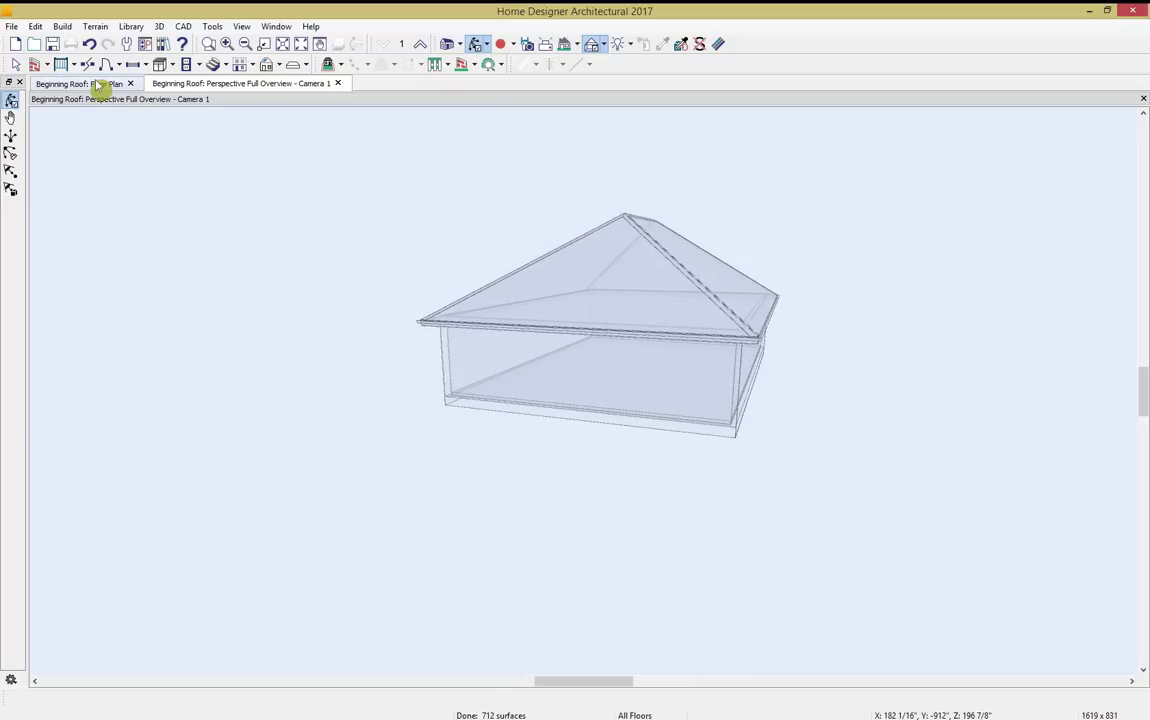
Arrange the floor plan and the perspective overview side by side, with the whole building in view in the plan.
{"action": "left_click_drag", "start_coordinate": [182, 86], "coordinate": [807, 90]}
{"action": "middle_click_drag", "start_coordinate": [230, 173], "coordinate": [277, 327]}
{"action": "scroll", "coordinate": [301, 327], "scroll_direction": "up", "scroll_amount": 3}
{"action": "middle_click_drag", "start_coordinate": [364, 258], "coordinate": [338, 265]}
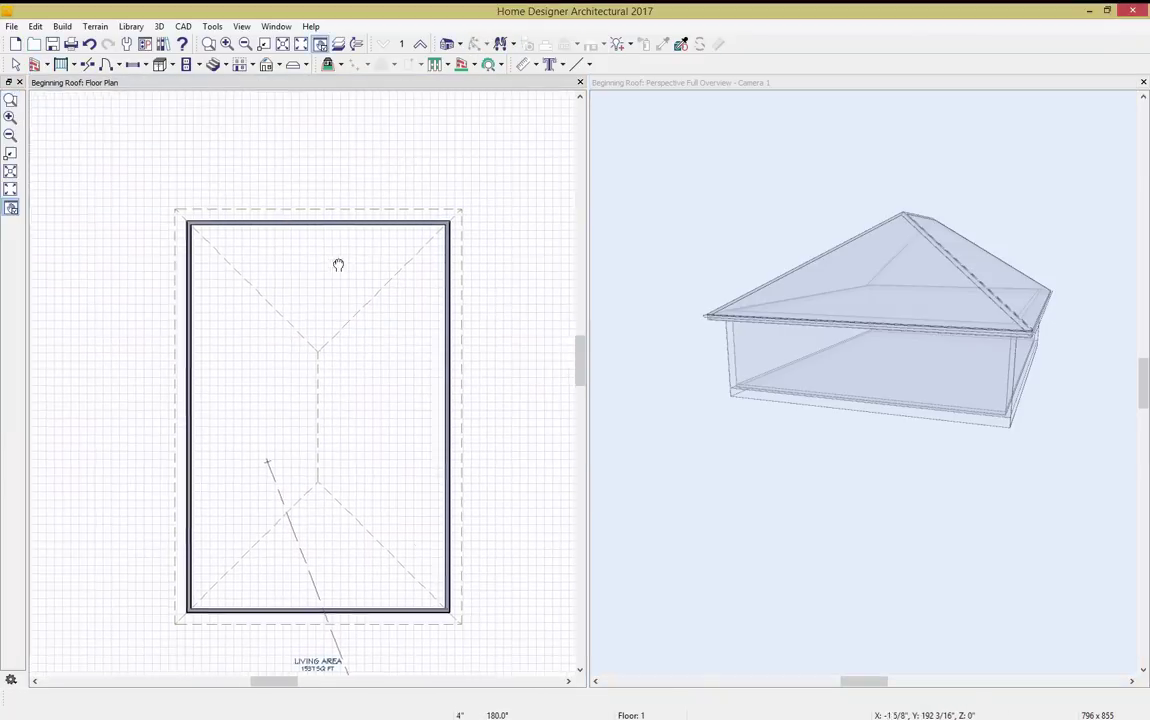
Change the two short end walls of the building into gable walls.
{"action": "left_click", "coordinate": [334, 224]}
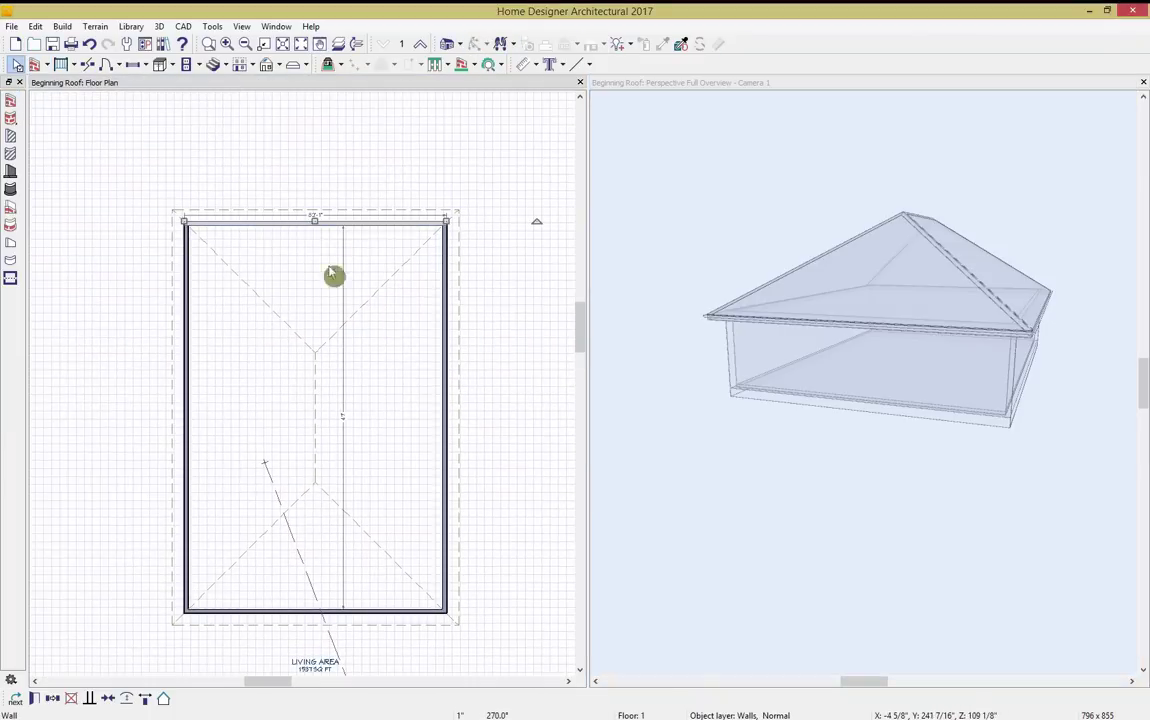
{"action": "left_click", "coordinate": [164, 699]}
{"action": "left_click", "coordinate": [282, 609]}
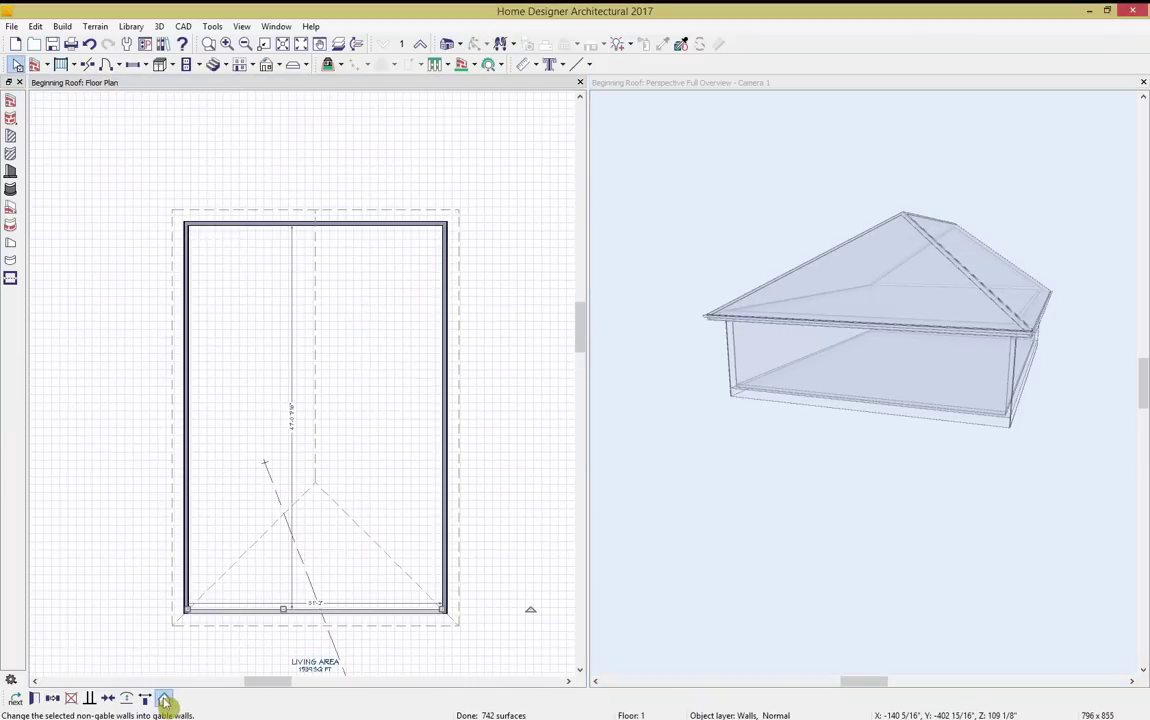
{"action": "left_click", "coordinate": [164, 699]}
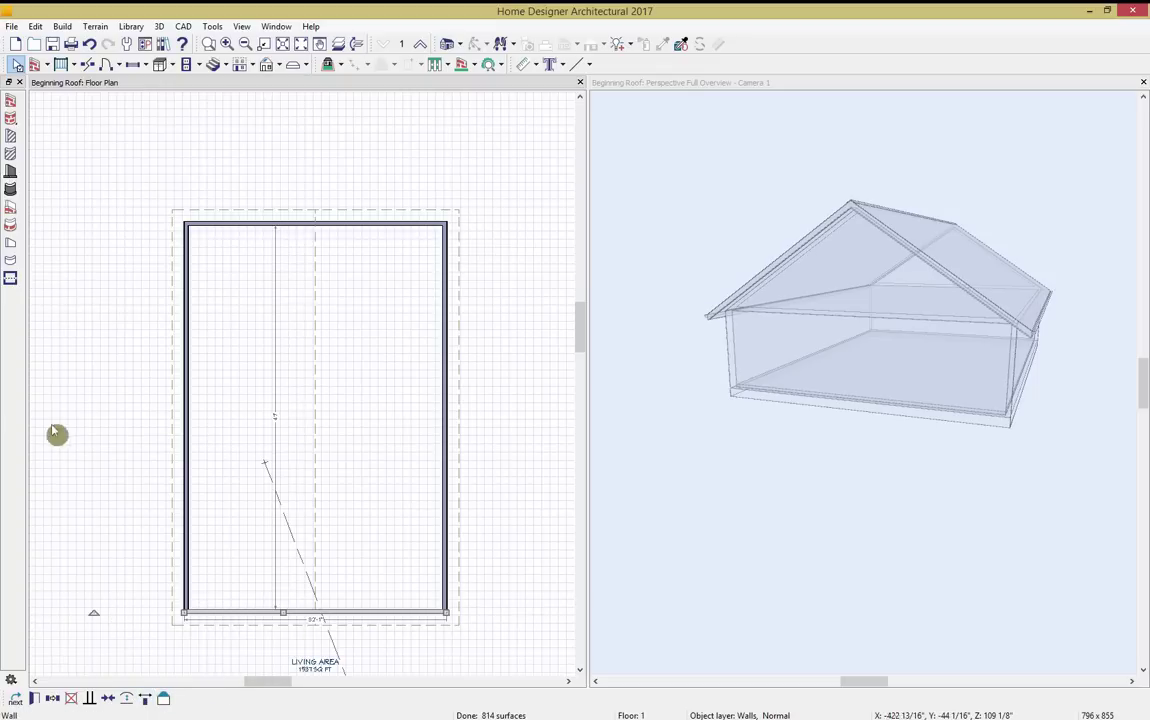
{"action": "left_click", "coordinate": [135, 372]}
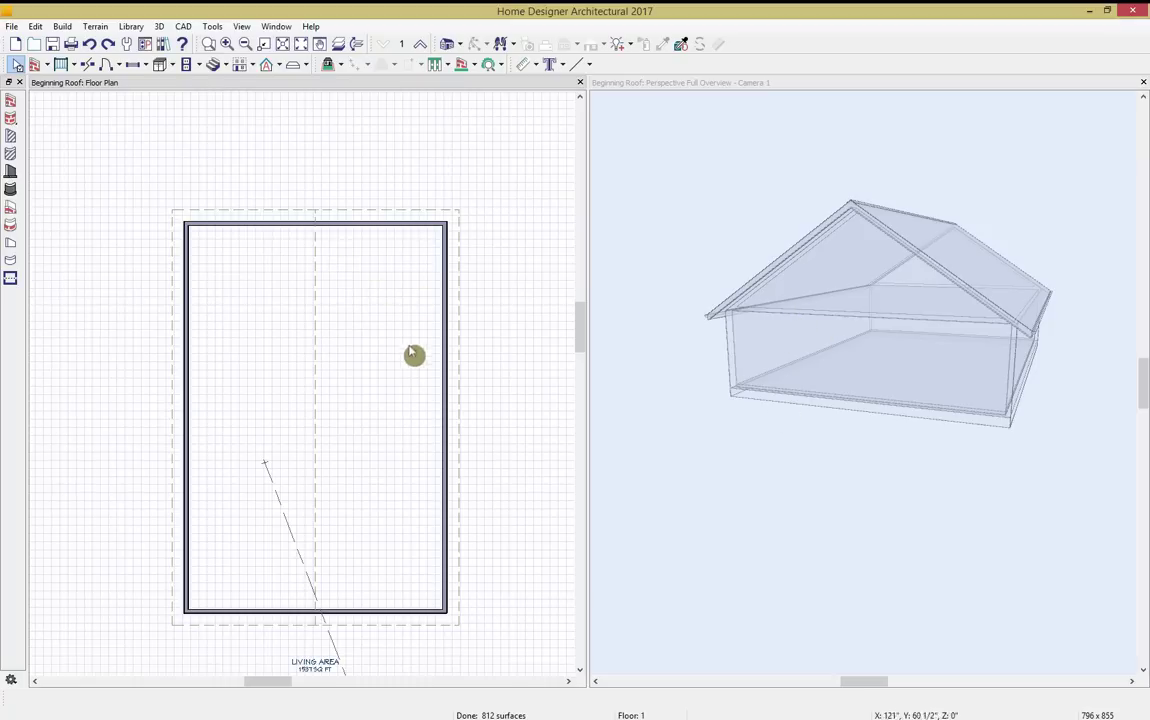
Set the rough ceiling height of the building's room to 4" in its structure specification.
{"action": "double_click", "coordinate": [376, 329]}
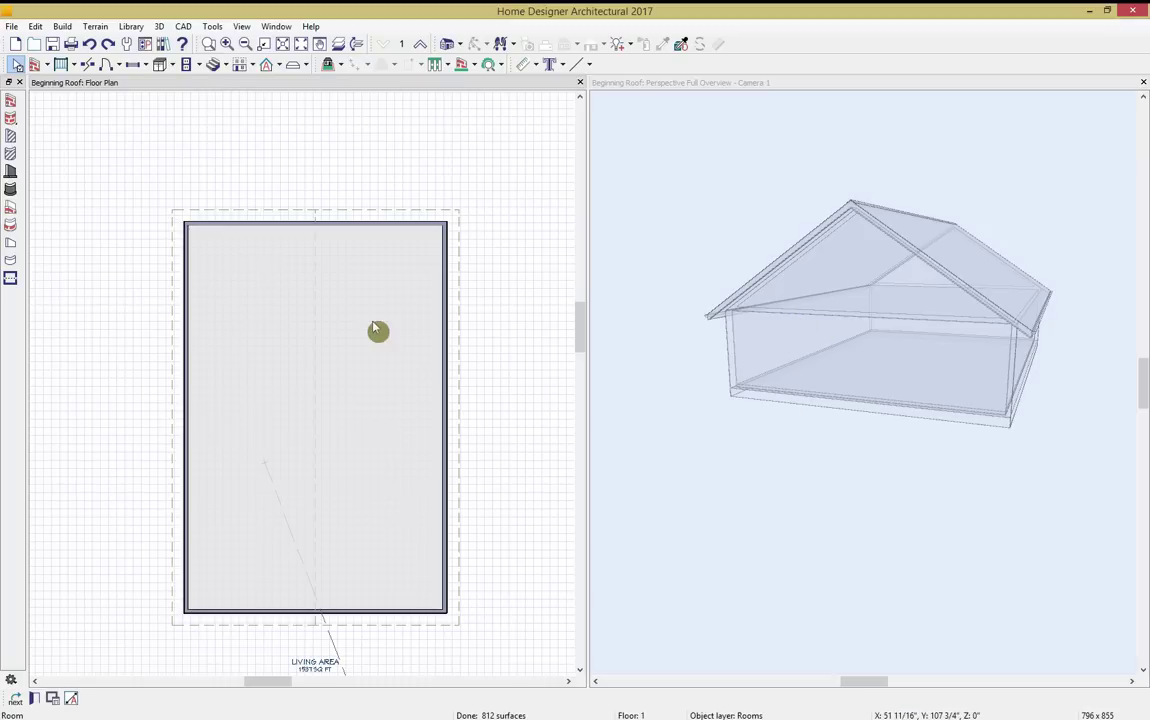
{"action": "left_click", "coordinate": [370, 204]}
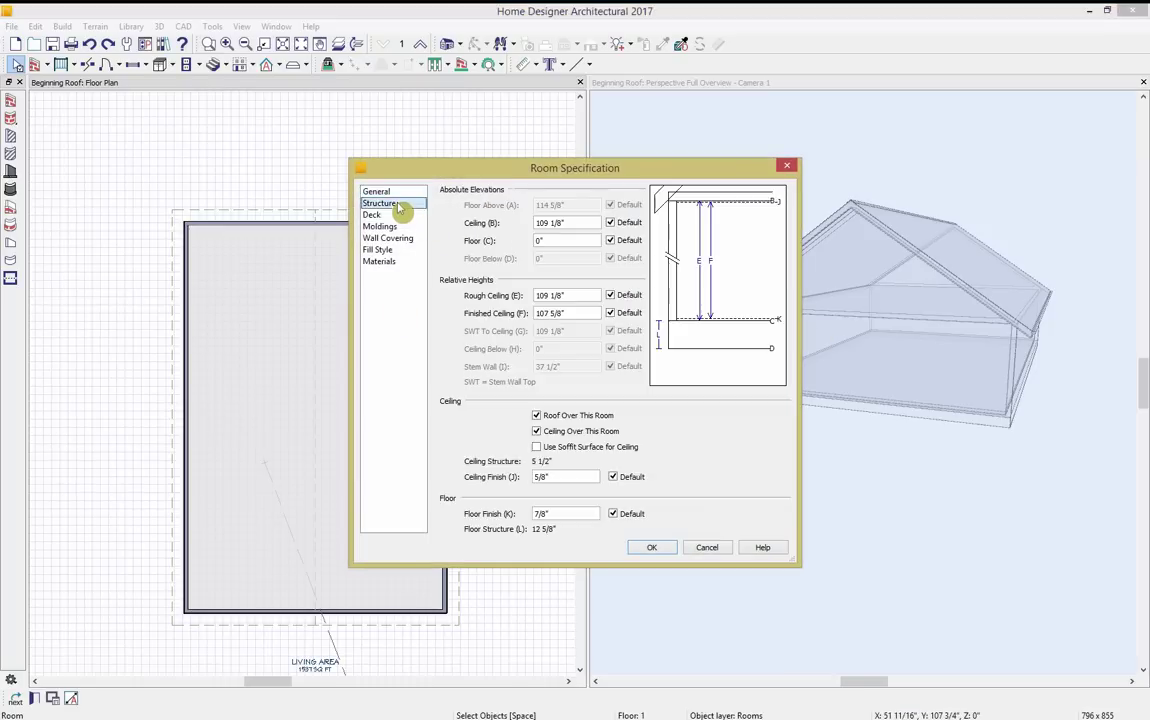
{"action": "left_click_drag", "start_coordinate": [588, 295], "coordinate": [525, 298]}
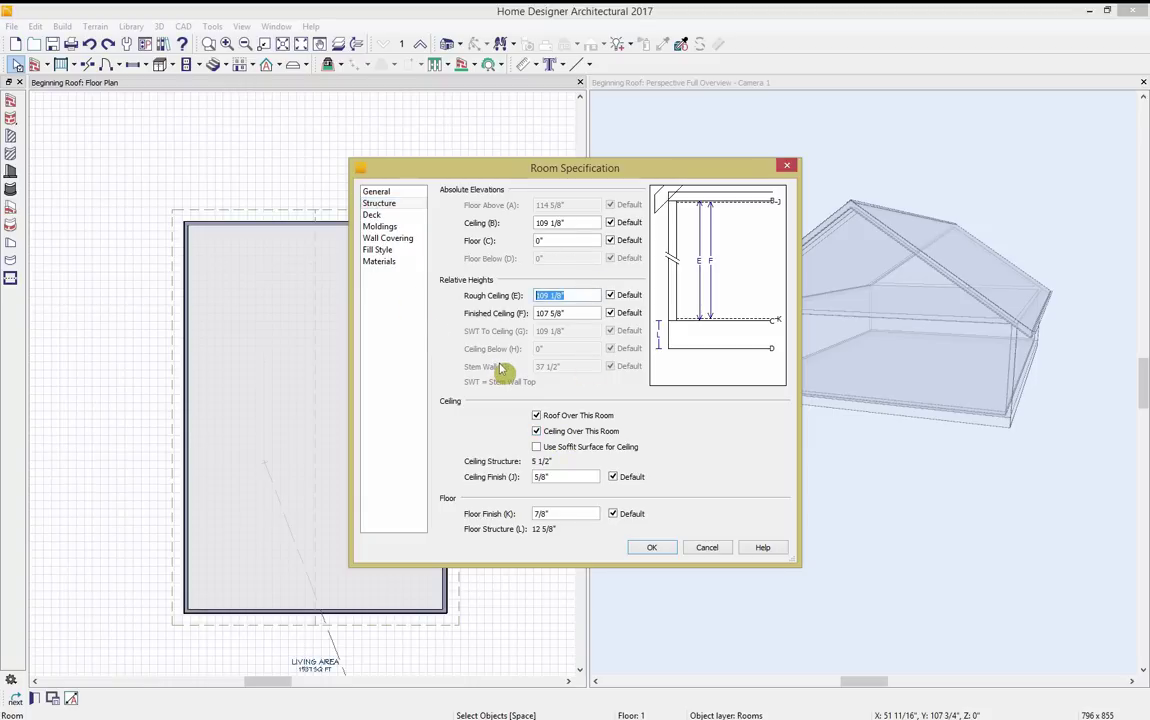
{"action": "type", "text": "4"}
{"action": "key", "text": "Tab"}
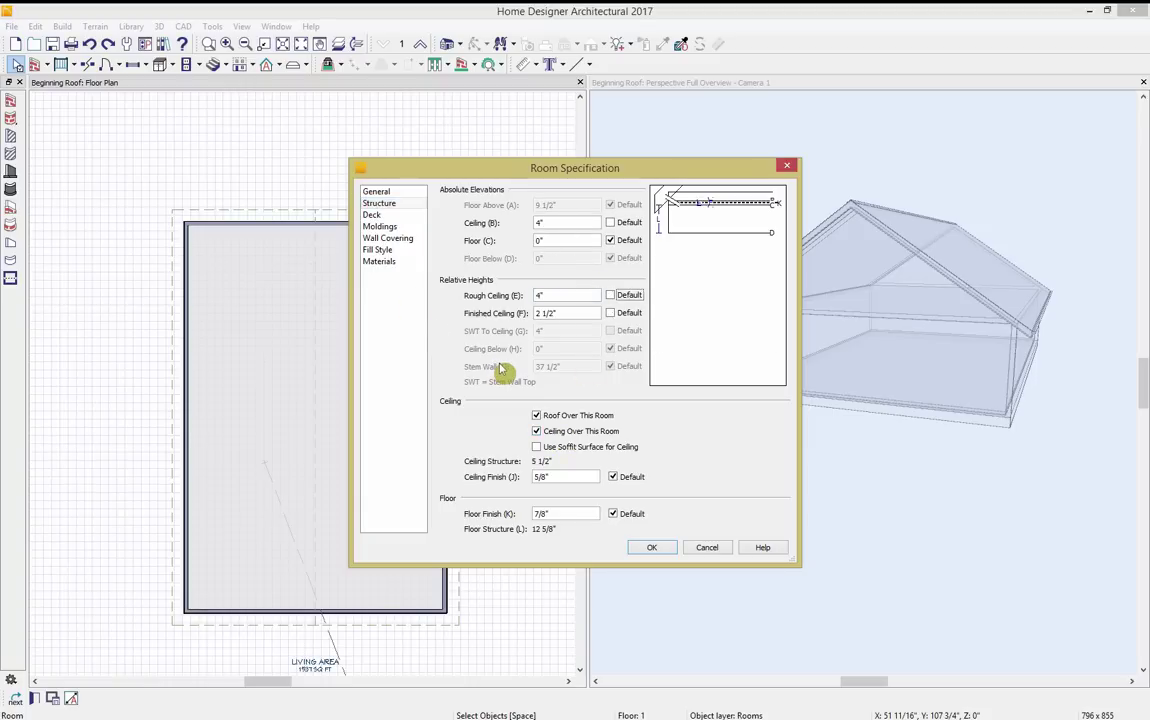
{"action": "left_click", "coordinate": [647, 548]}
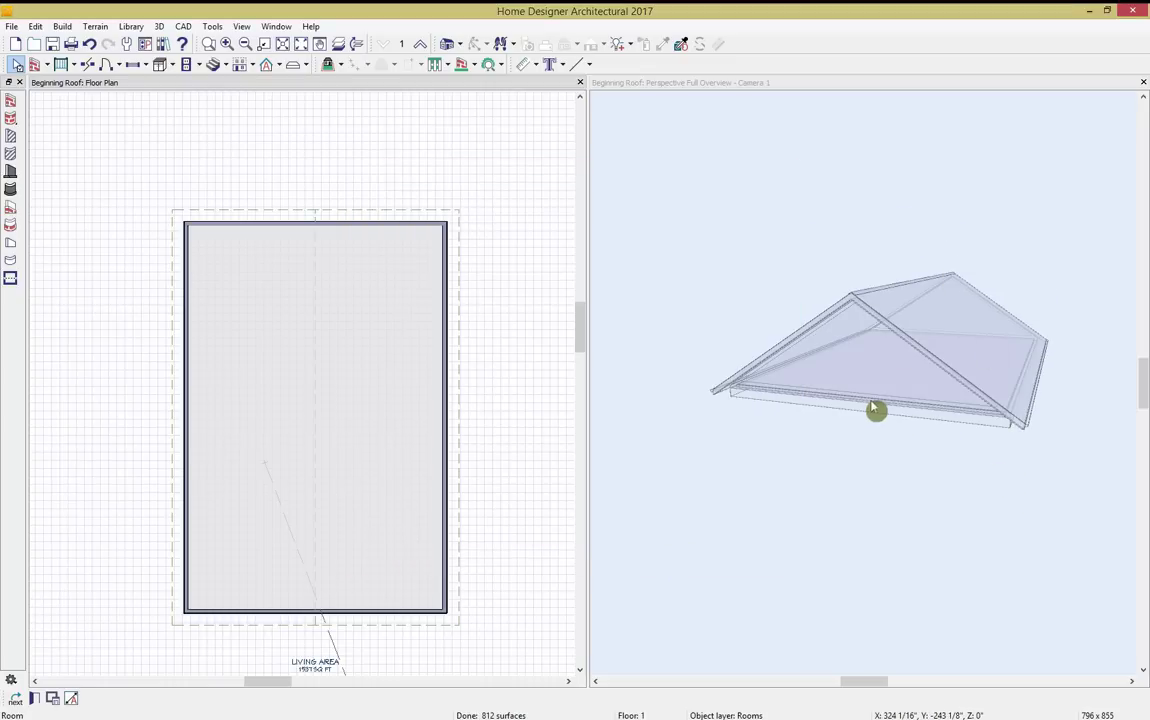
Rebuild the roof with an 18 in 12 pitch and a 1/4" eave overhang.
{"action": "left_click", "coordinate": [266, 66]}
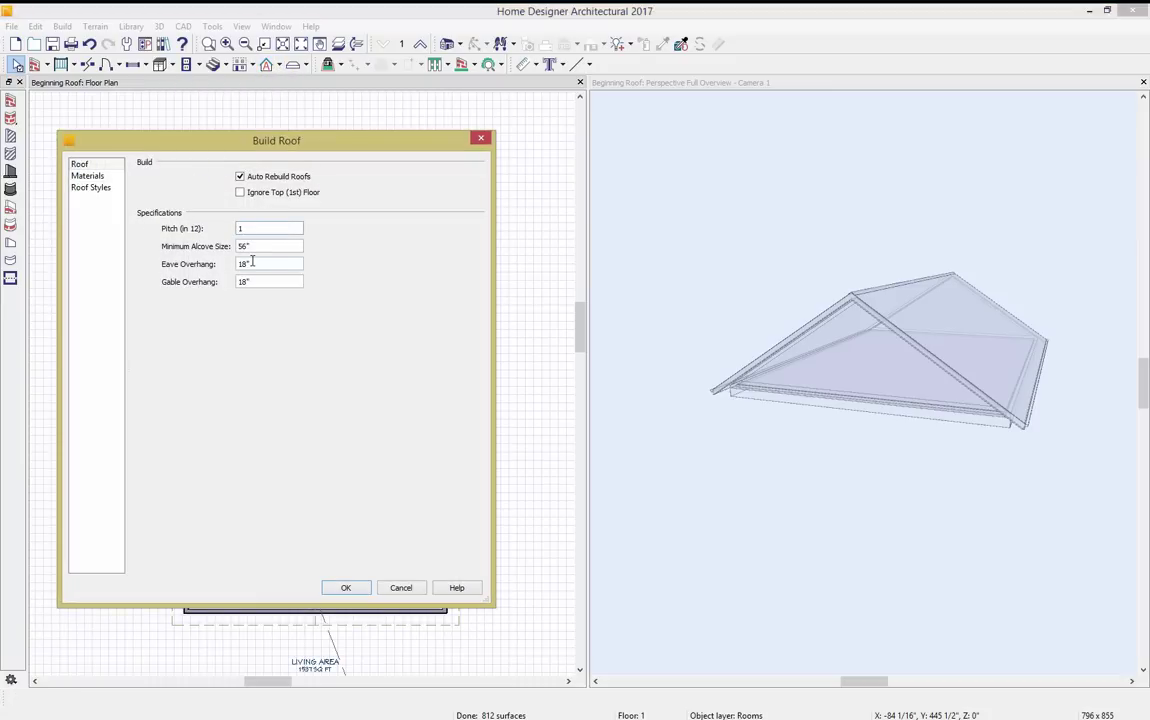
{"action": "type", "text": "18"}
{"action": "key", "text": "Tab"}
{"action": "key", "text": "Tab"}
{"action": "type", "text": "0"}
{"action": "left_click", "coordinate": [274, 285]}
{"action": "left_click", "coordinate": [346, 590]}
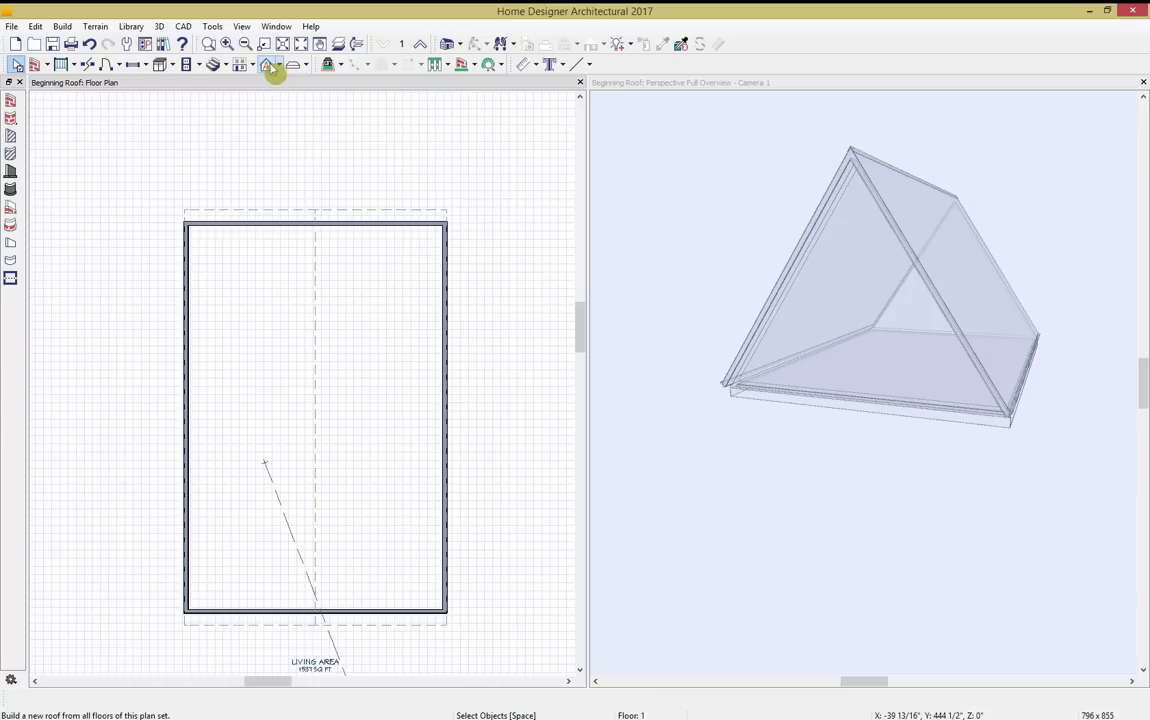
Turn off Auto Rebuild Roofs in the roof settings.
{"action": "left_click", "coordinate": [258, 64]}
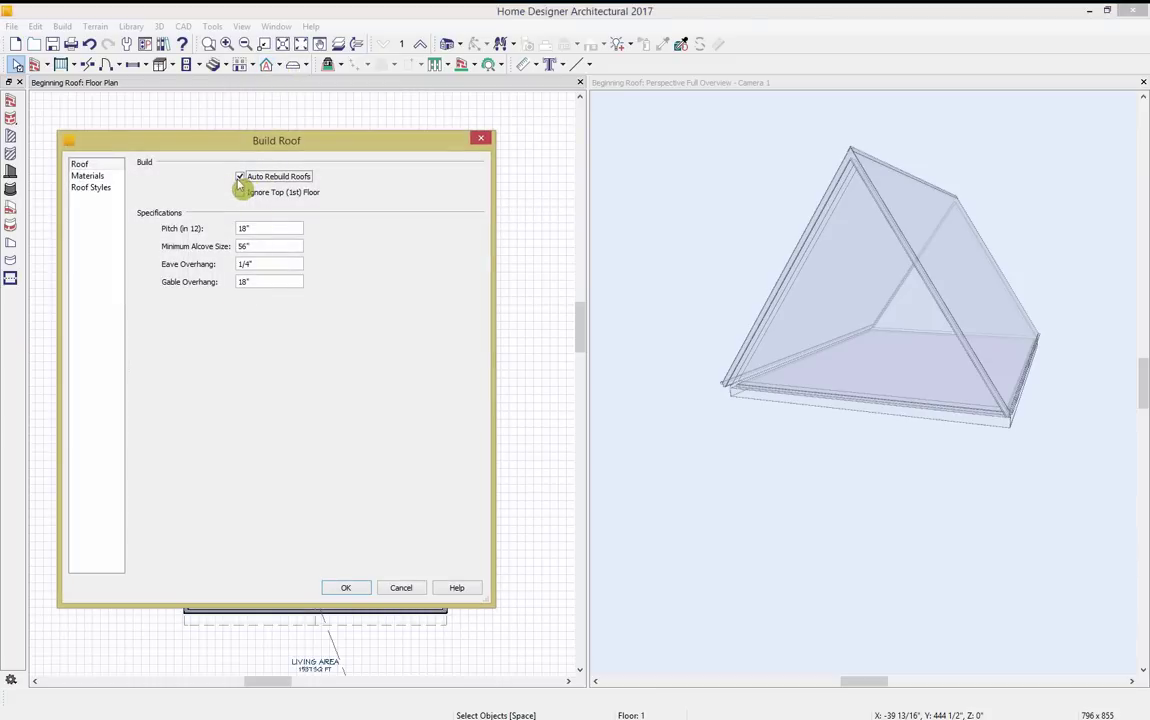
{"action": "left_click", "coordinate": [240, 177]}
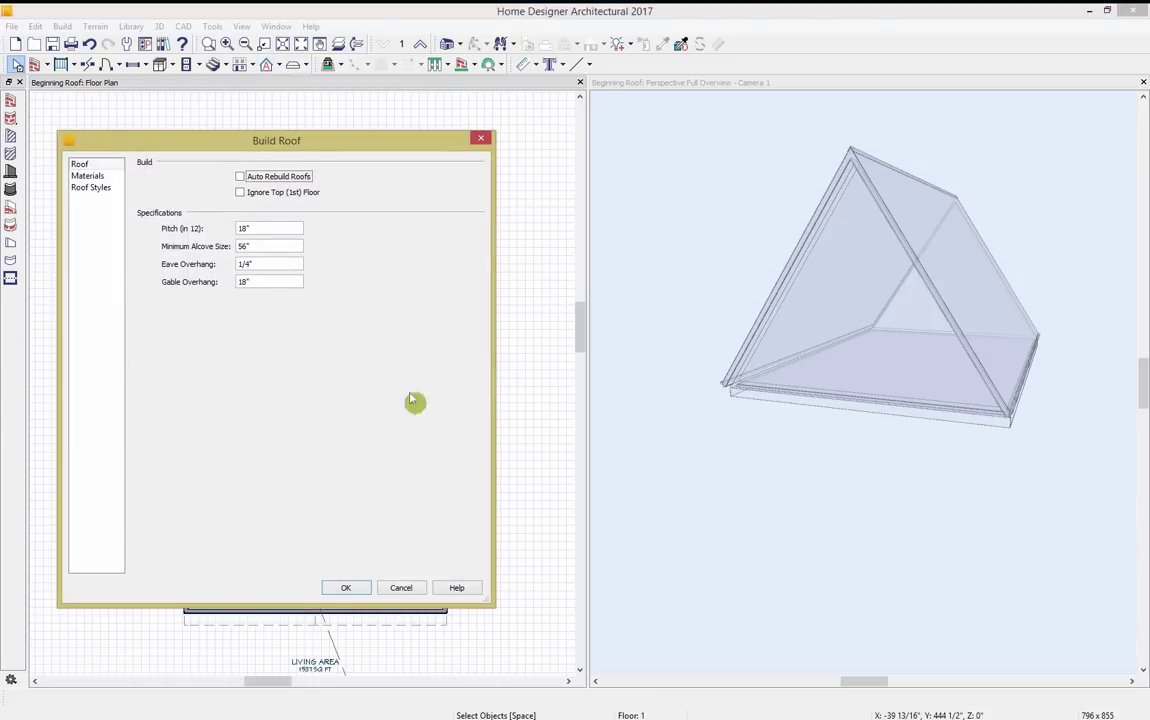
{"action": "left_click", "coordinate": [345, 589]}
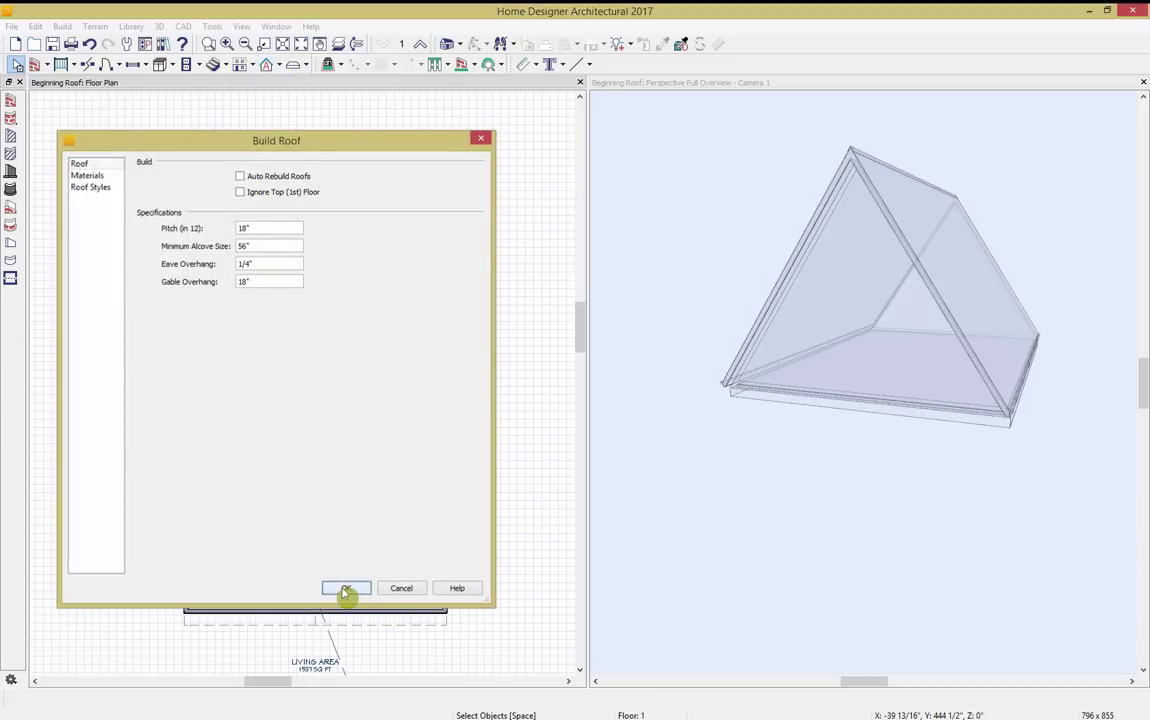
Set the first-floor room's rough ceiling height to 109 1/8".
{"action": "double_click", "coordinate": [383, 413]}
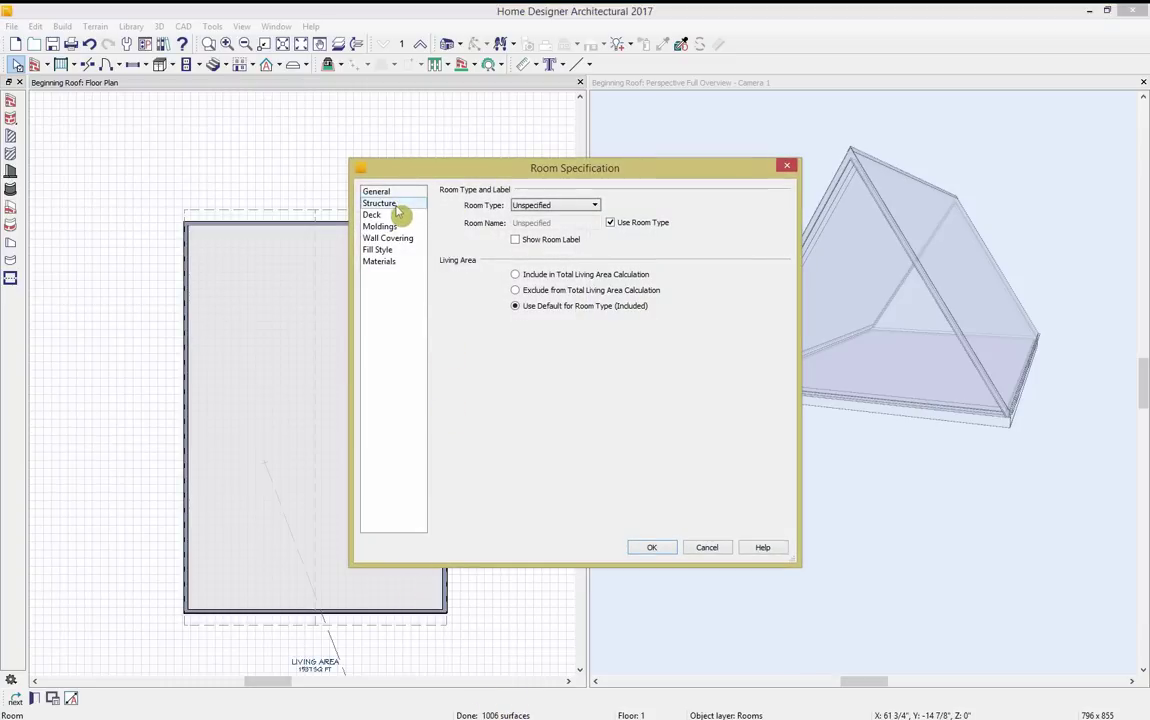
{"action": "left_click", "coordinate": [395, 204]}
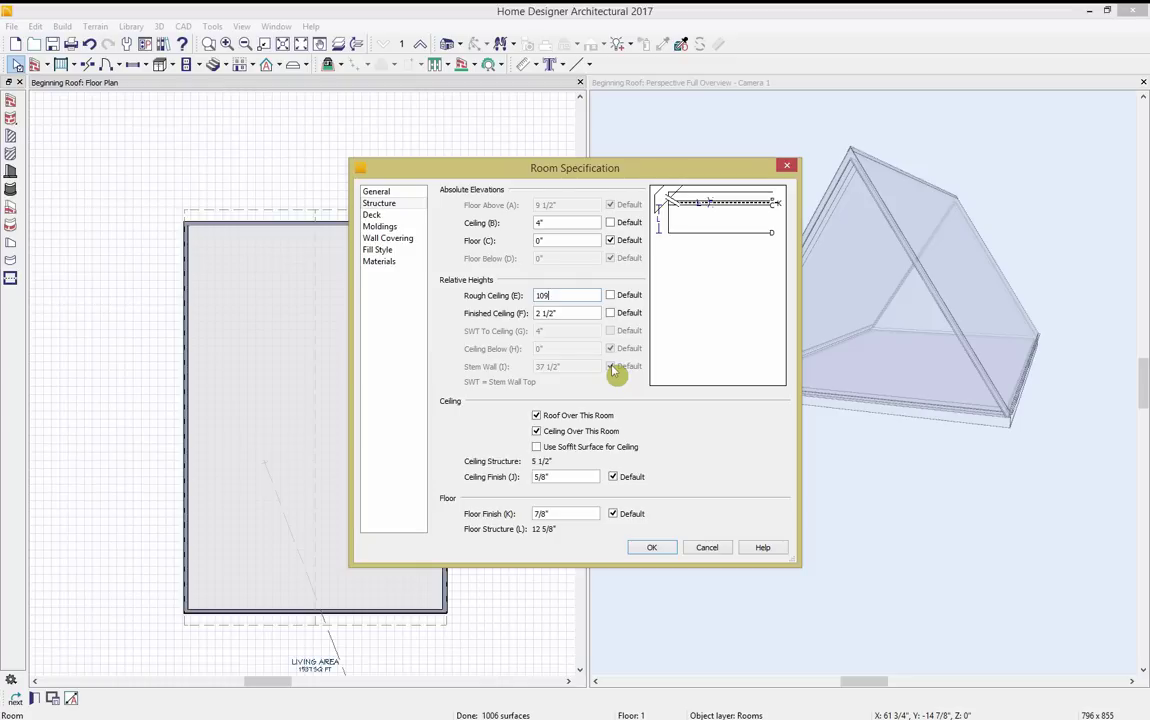
{"action": "type", "text": "109.5"}
{"action": "left_click", "coordinate": [652, 547]}
{"action": "left_click", "coordinate": [948, 319]}
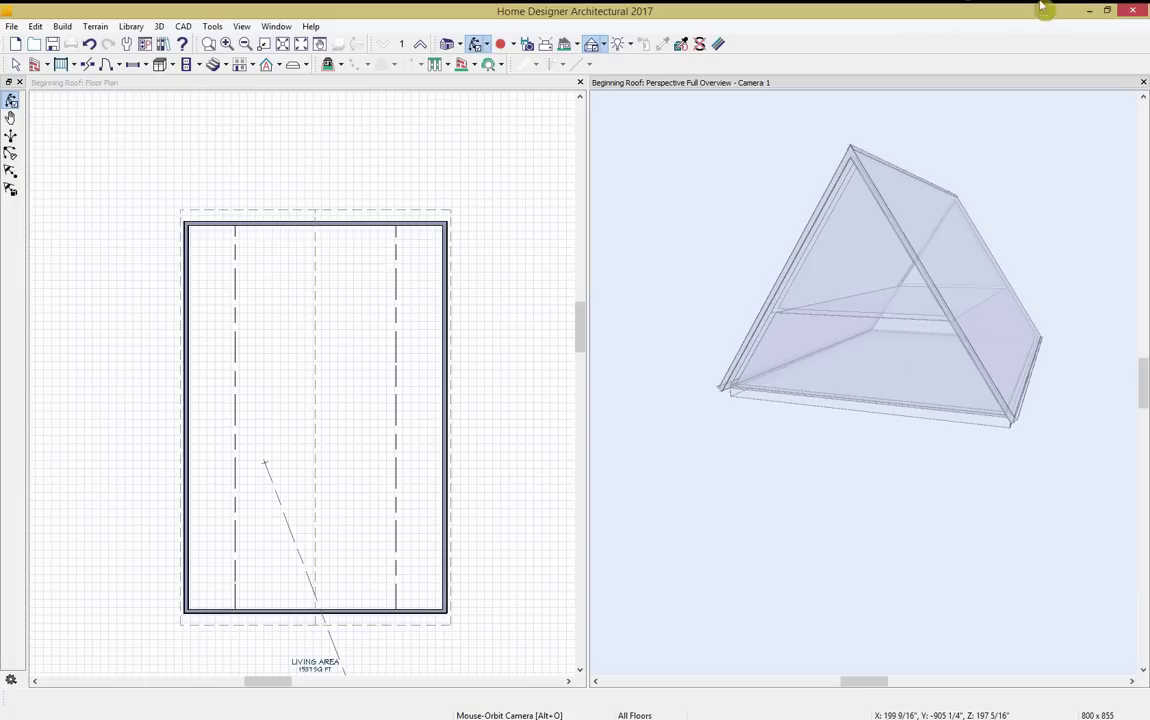
Build a new blank plan for the second floor, accepting the Floor 2 default heights.
{"action": "left_click", "coordinate": [369, 315]}
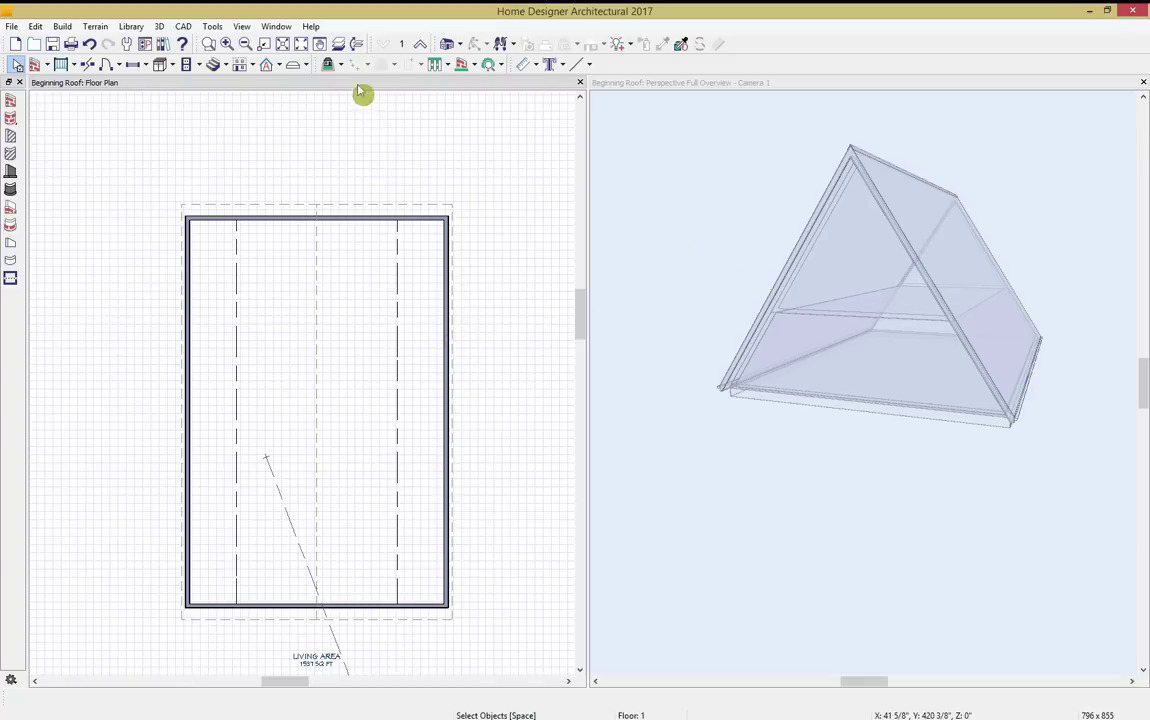
{"action": "left_click", "coordinate": [240, 64]}
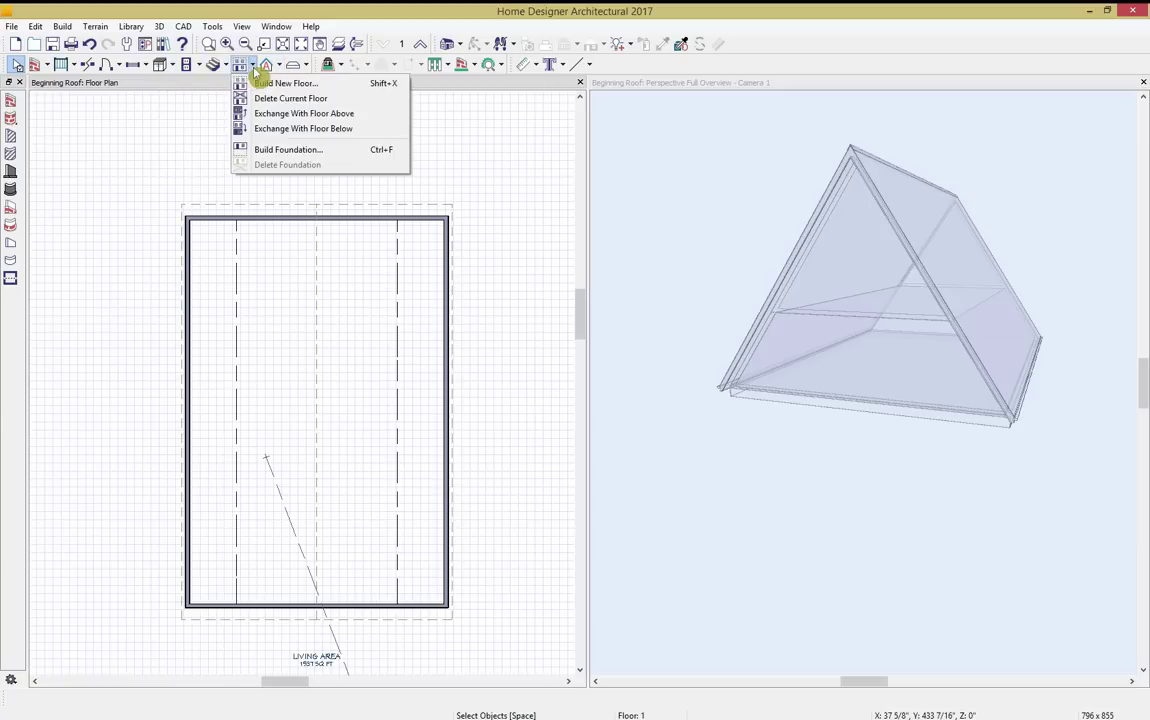
{"action": "left_click", "coordinate": [275, 84]}
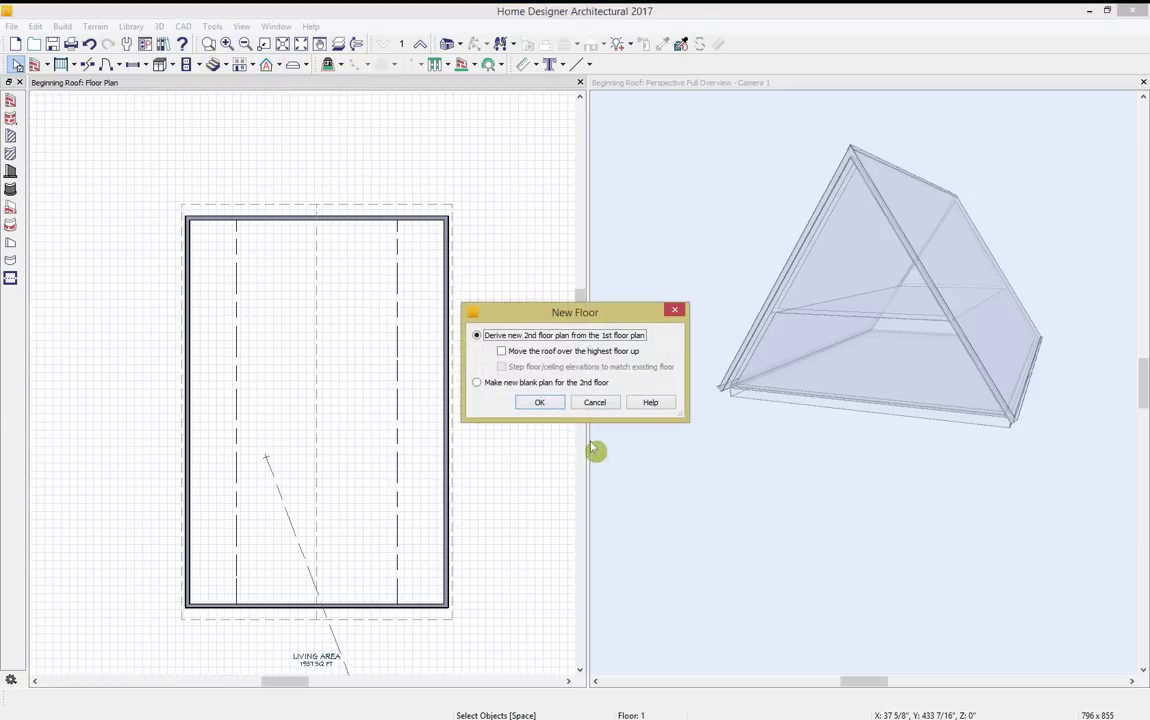
{"action": "left_click", "coordinate": [484, 383]}
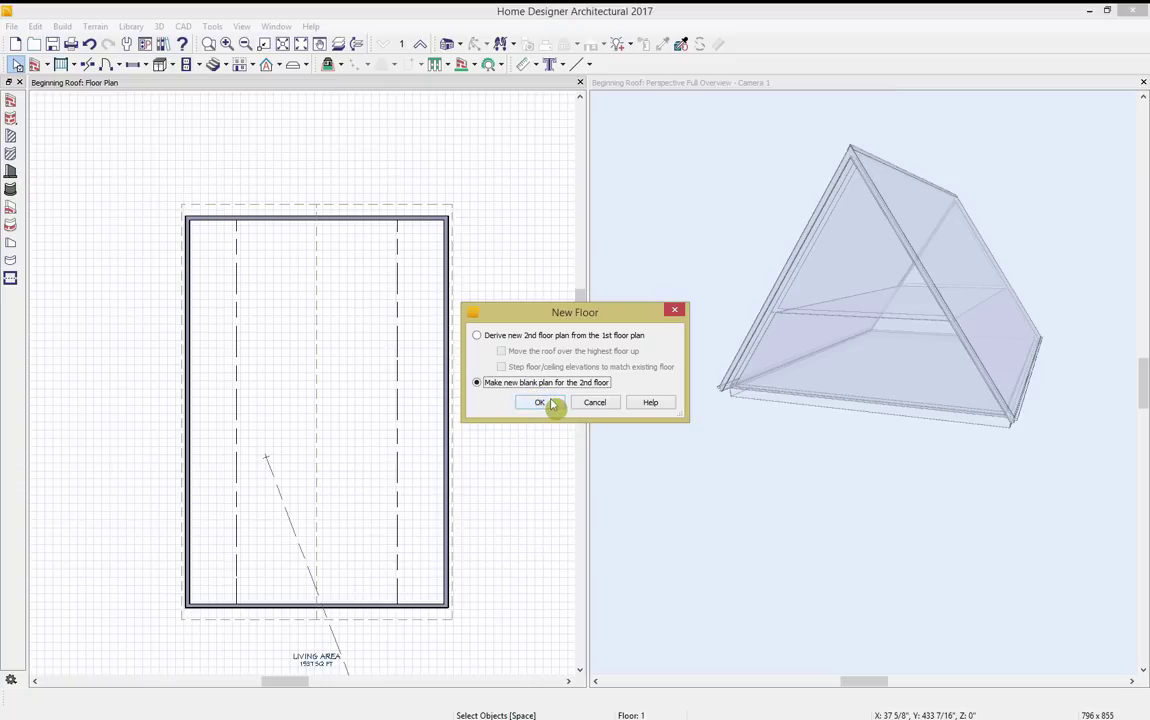
{"action": "left_click", "coordinate": [540, 402]}
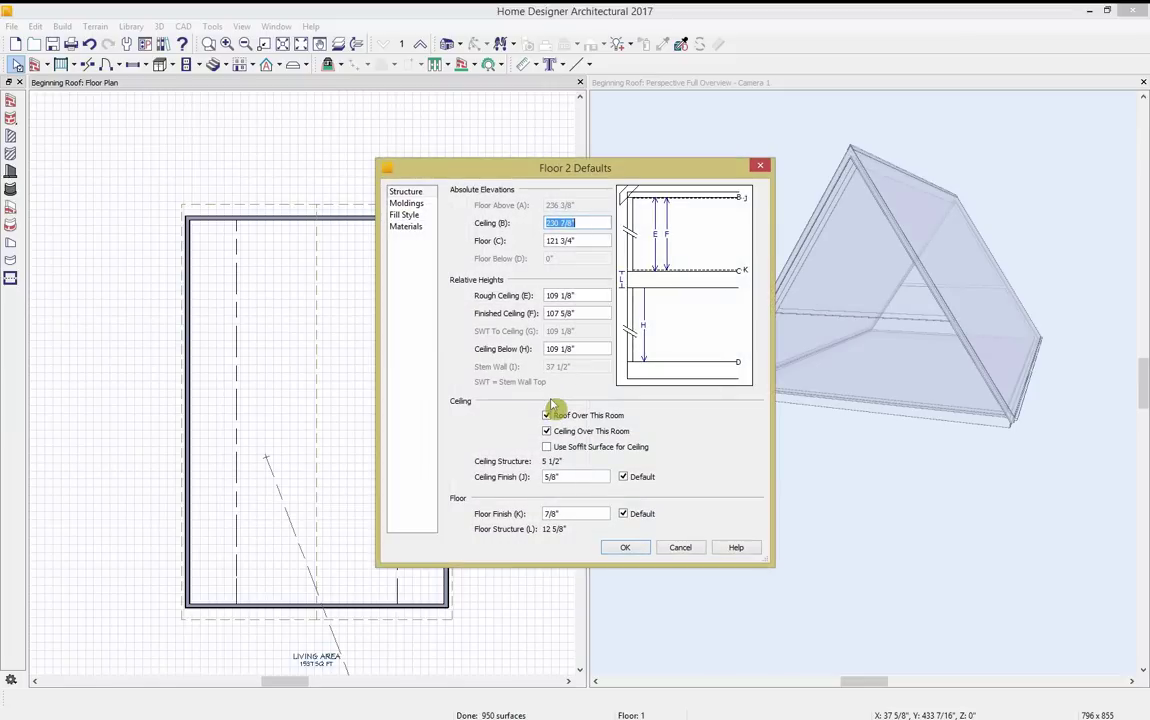
{"action": "left_click", "coordinate": [624, 548]}
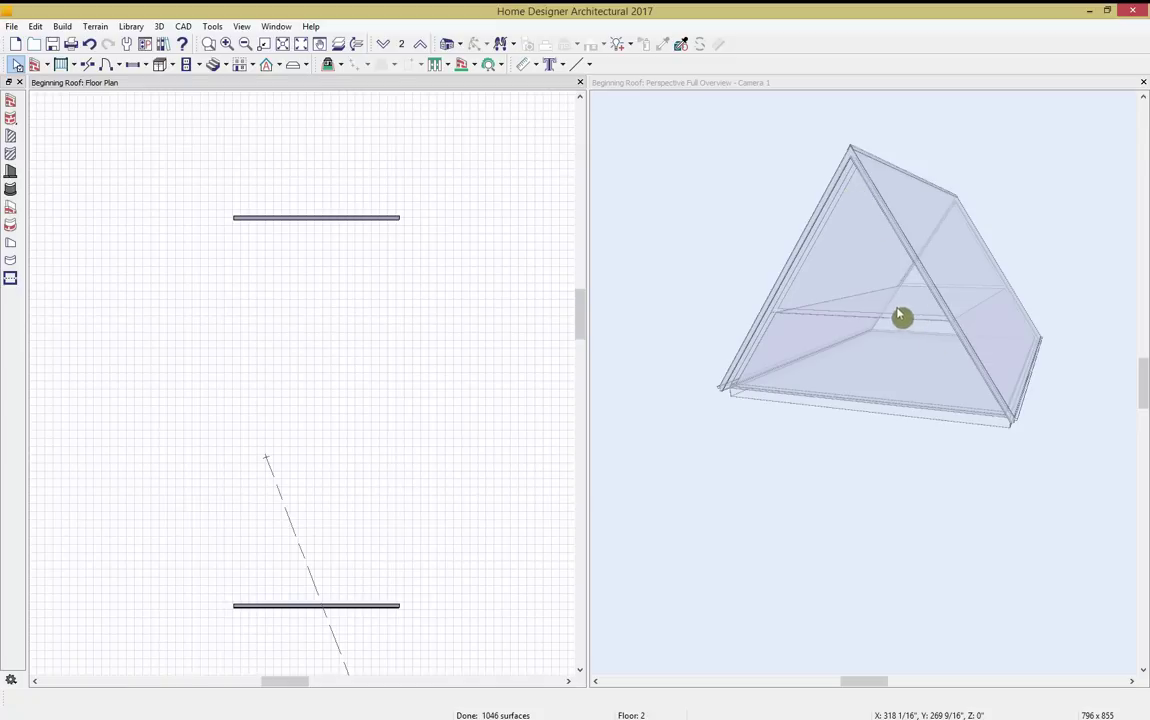
Draw straight exterior walls along both long sides of the second floor, joining the ends of the two gable walls.
{"action": "left_click", "coordinate": [370, 219]}
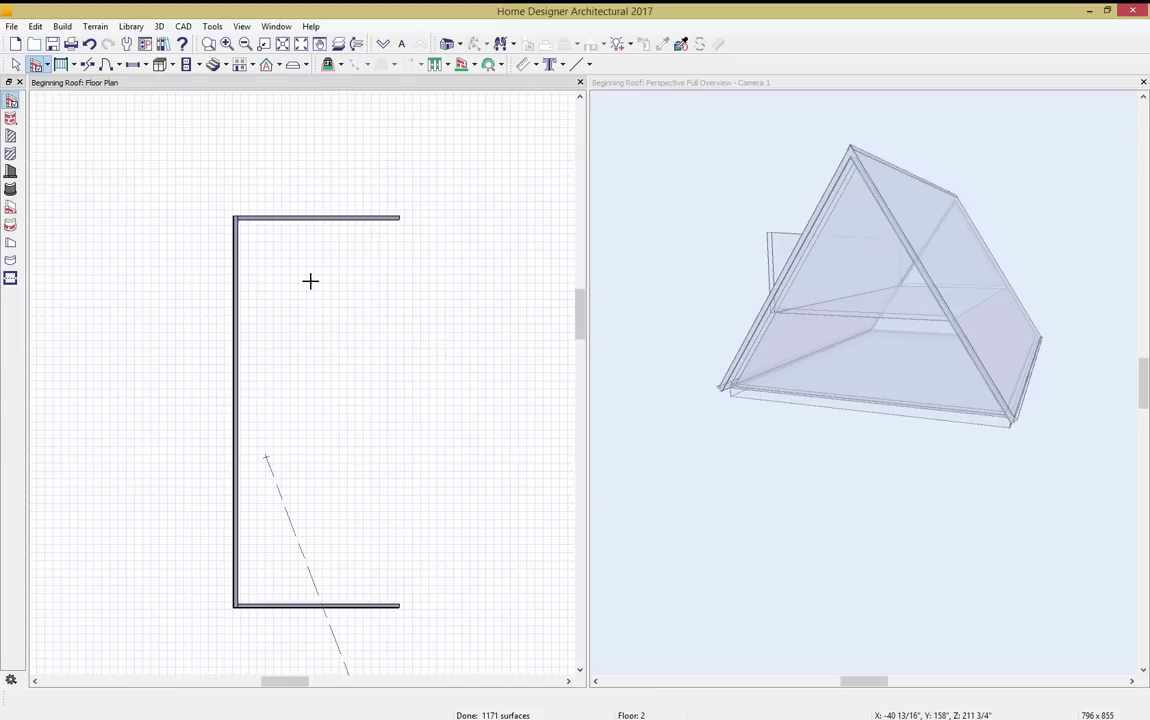
{"action": "key", "text": "ctrl+z"}
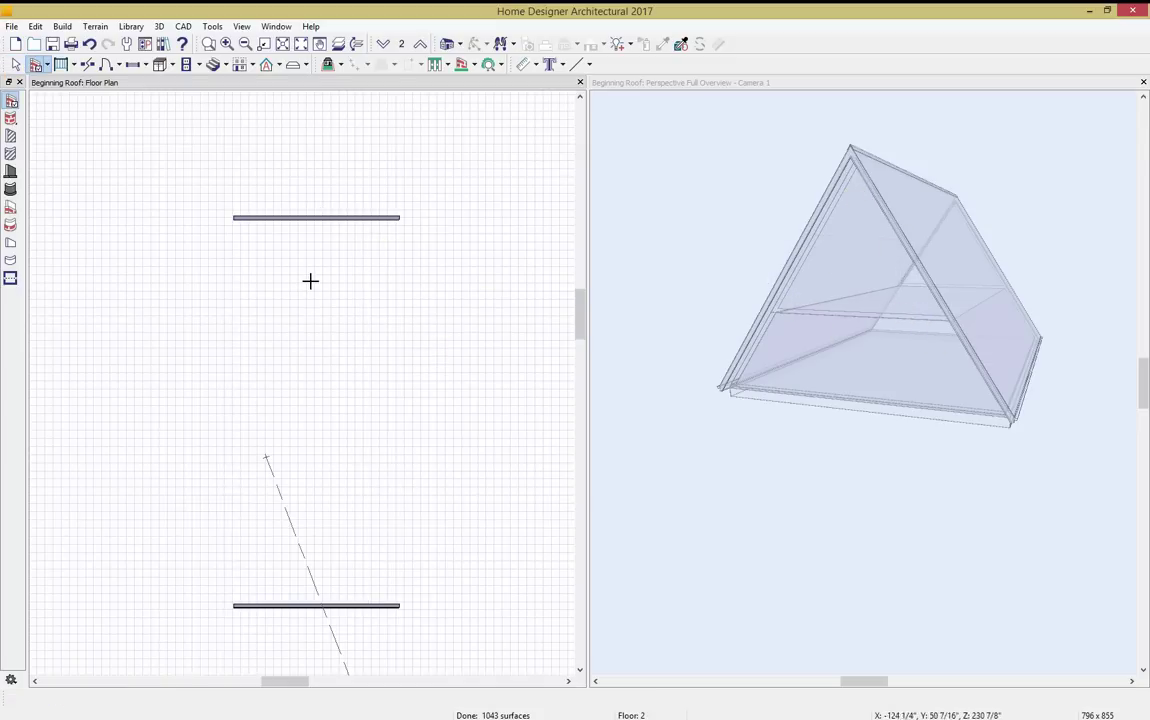
{"action": "mouse_move", "coordinate": [235, 591]}
{"action": "left_mouse_down"}
{"action": "mouse_move", "coordinate": [236, 195]}
{"action": "mouse_move", "coordinate": [236, 216]}
{"action": "left_mouse_up"}
{"action": "mouse_move", "coordinate": [380, 226]}
{"action": "left_mouse_down"}
{"action": "mouse_move", "coordinate": [400, 223]}
{"action": "mouse_move", "coordinate": [406, 606]}
{"action": "mouse_move", "coordinate": [241, 608]}
{"action": "left_mouse_up"}
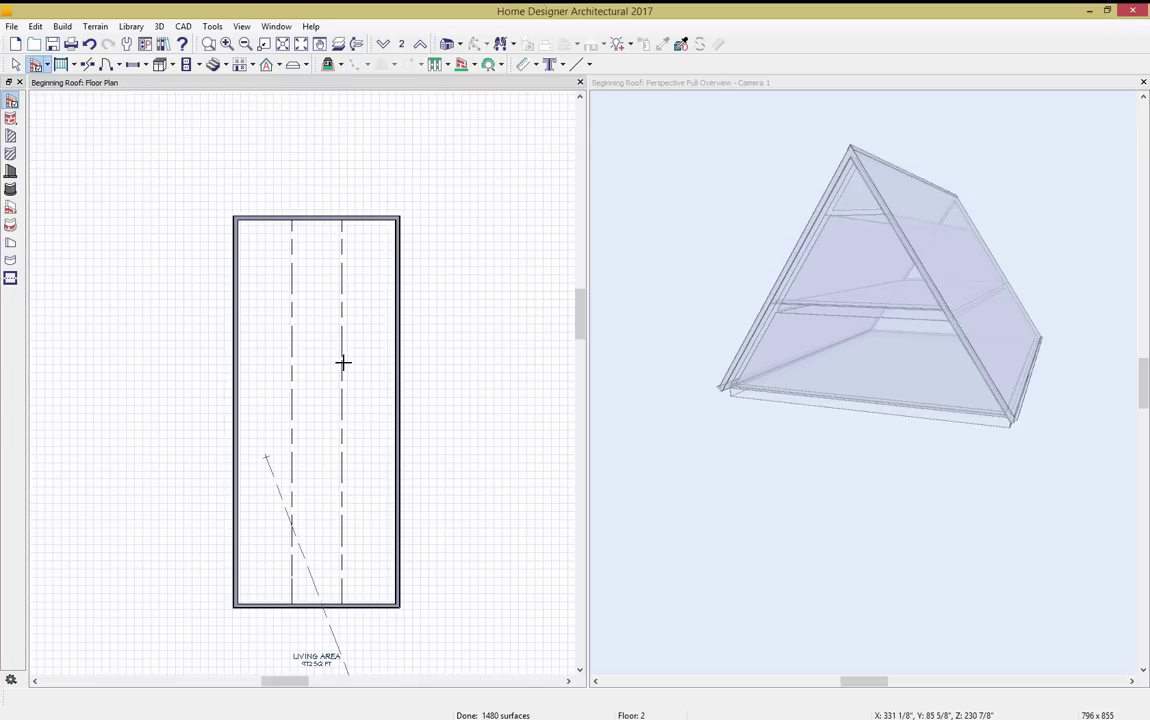
Remove the ceiling over the second-floor room in its structure specification, keeping the roof over it.
{"action": "middle_click_drag", "start_coordinate": [343, 416], "coordinate": [364, 413]}
{"action": "scroll", "coordinate": [364, 420], "scroll_direction": "up", "scroll_amount": 2}
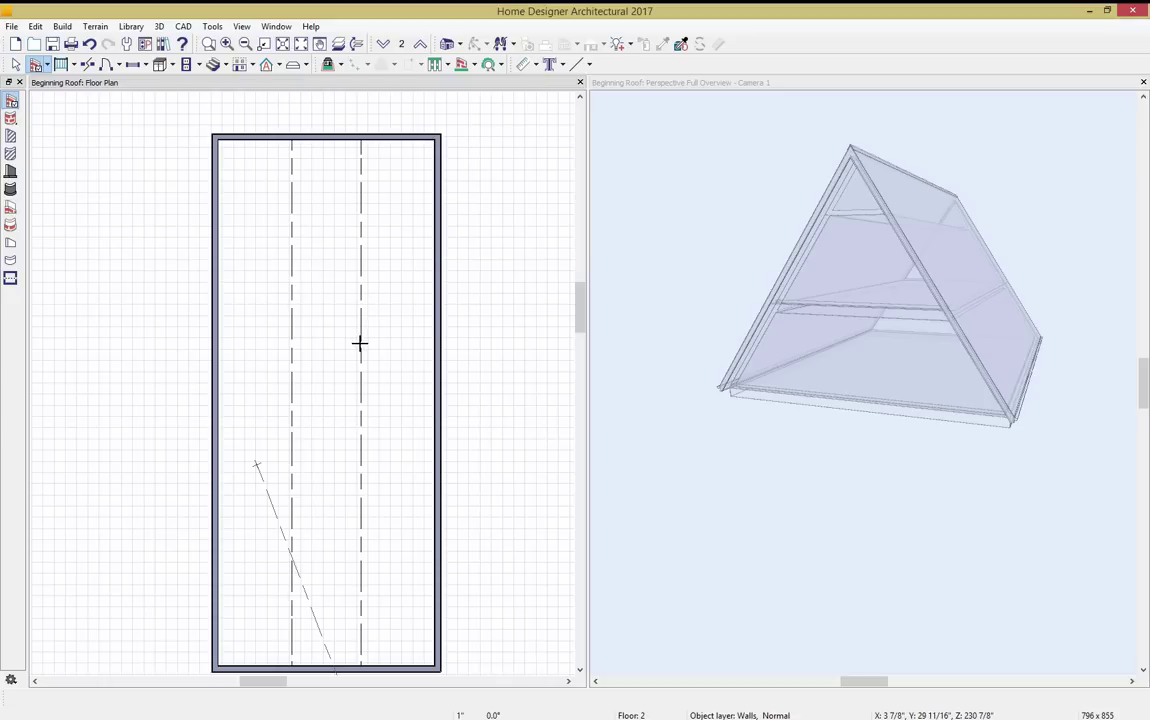
{"action": "key", "text": "space"}
{"action": "left_click", "coordinate": [321, 367]}
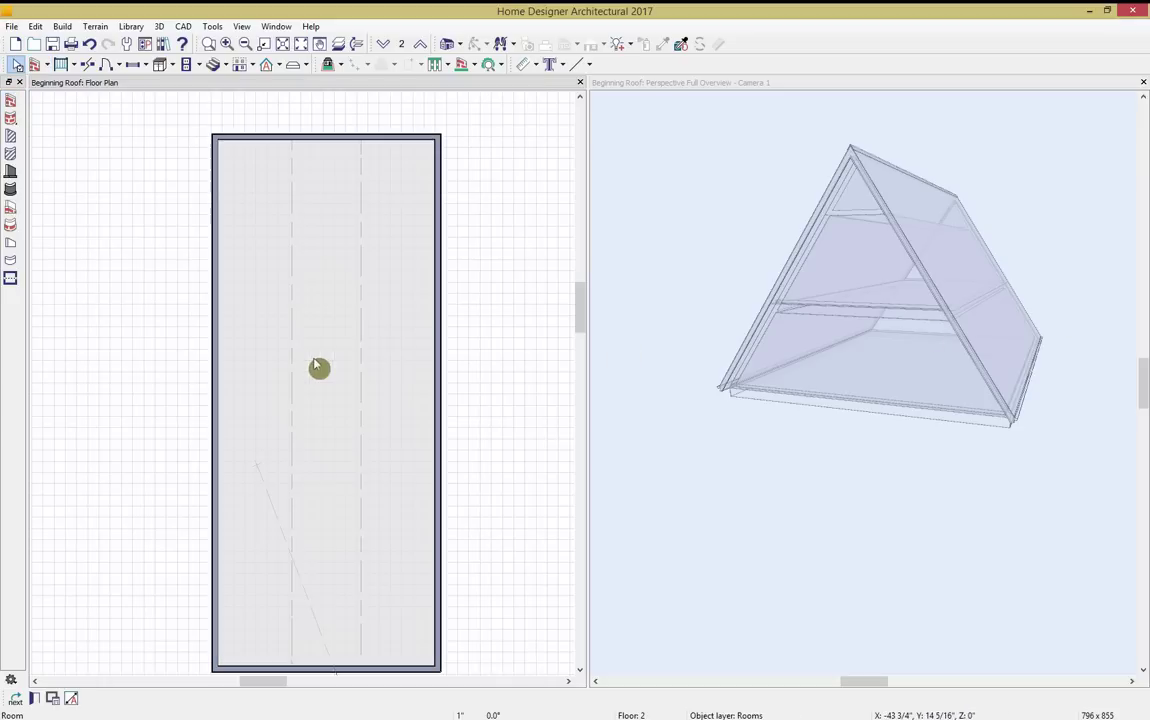
{"action": "left_click", "coordinate": [34, 698]}
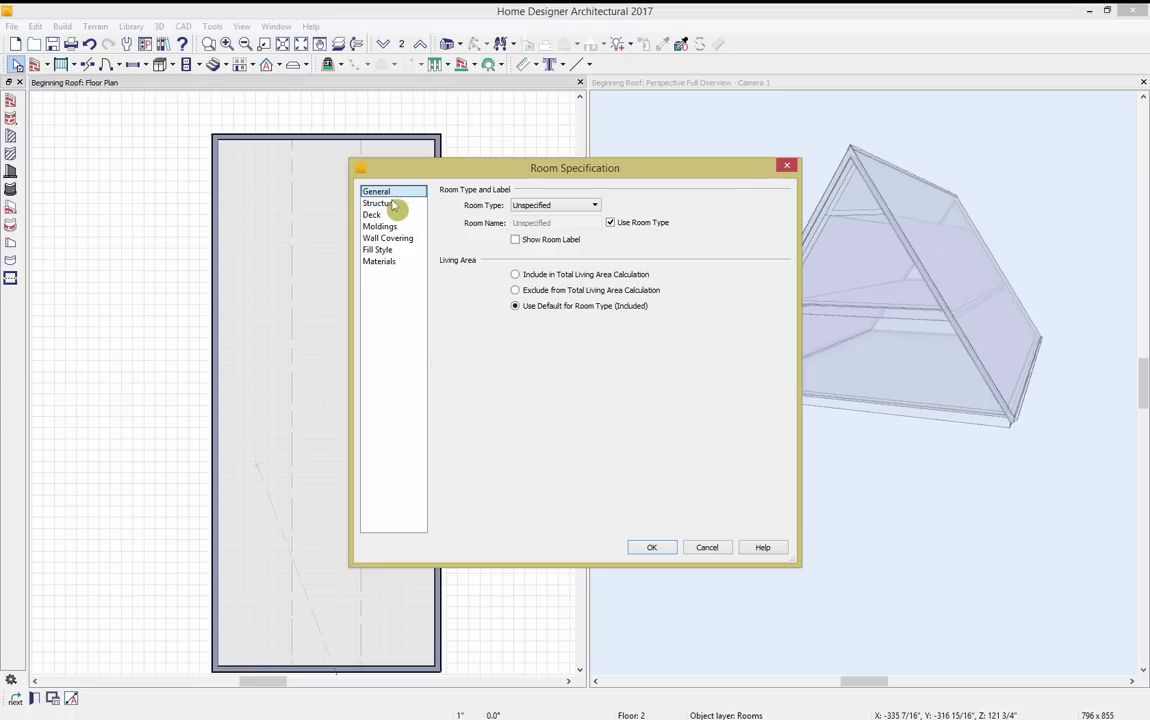
{"action": "left_click", "coordinate": [378, 204]}
{"action": "left_click", "coordinate": [583, 432]}
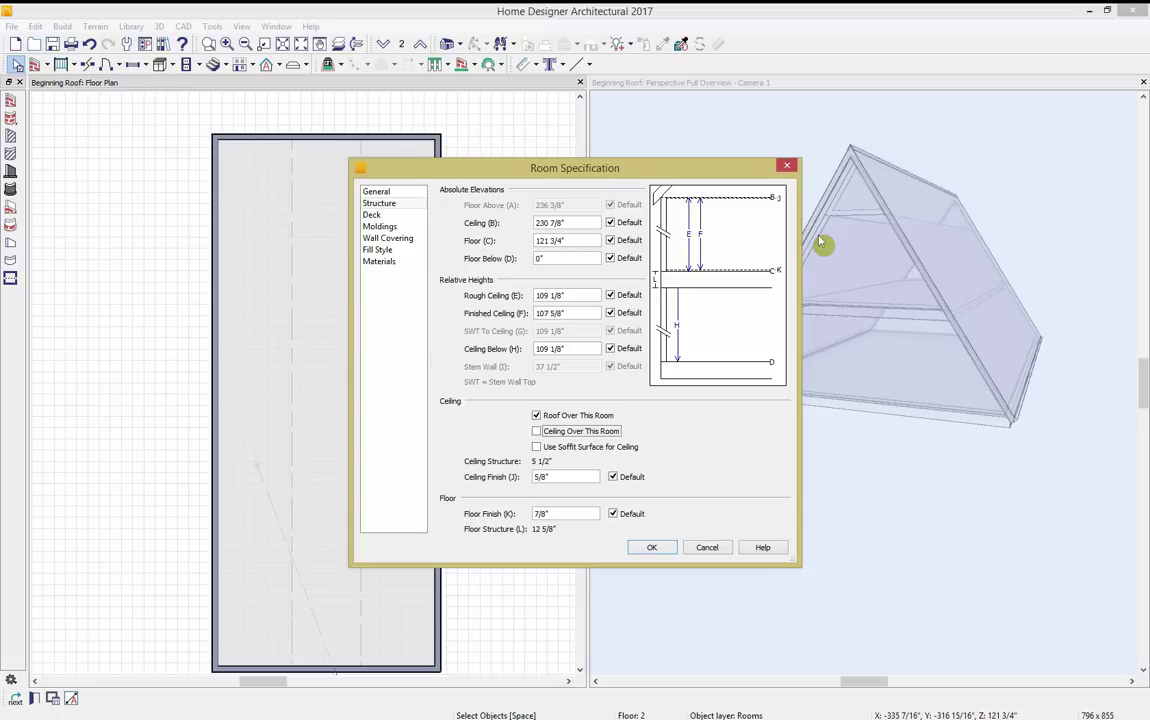
{"action": "left_click", "coordinate": [652, 548]}
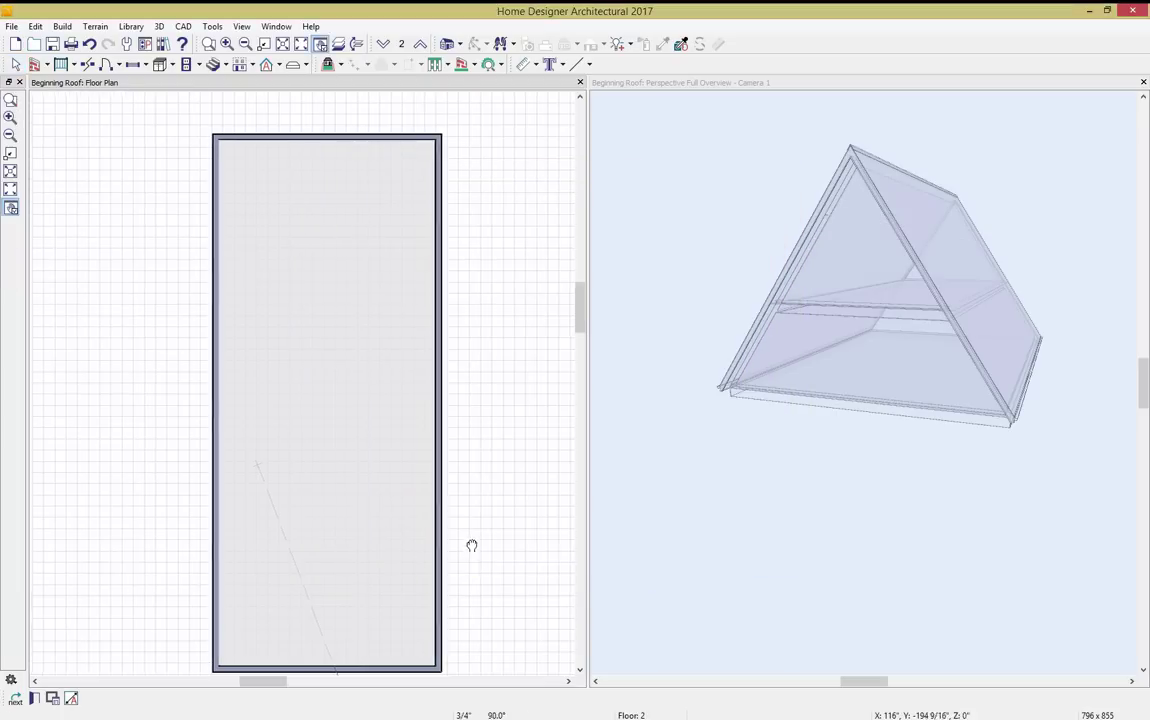
Draw a straight railing across the second floor between the long side walls, about midway along the building.
{"action": "left_click", "coordinate": [62, 65]}
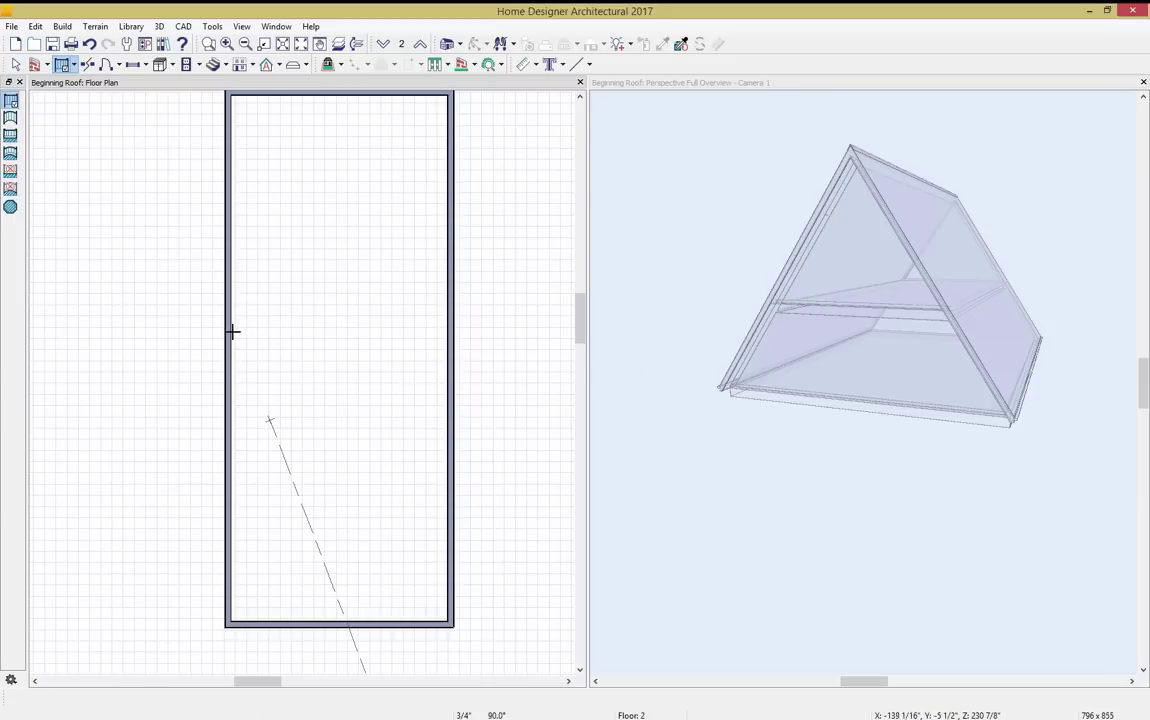
{"action": "mouse_move", "coordinate": [228, 344]}
{"action": "left_mouse_down"}
{"action": "mouse_move", "coordinate": [413, 362]}
{"action": "mouse_move", "coordinate": [446, 362]}
{"action": "mouse_move", "coordinate": [447, 350]}
{"action": "left_mouse_up"}
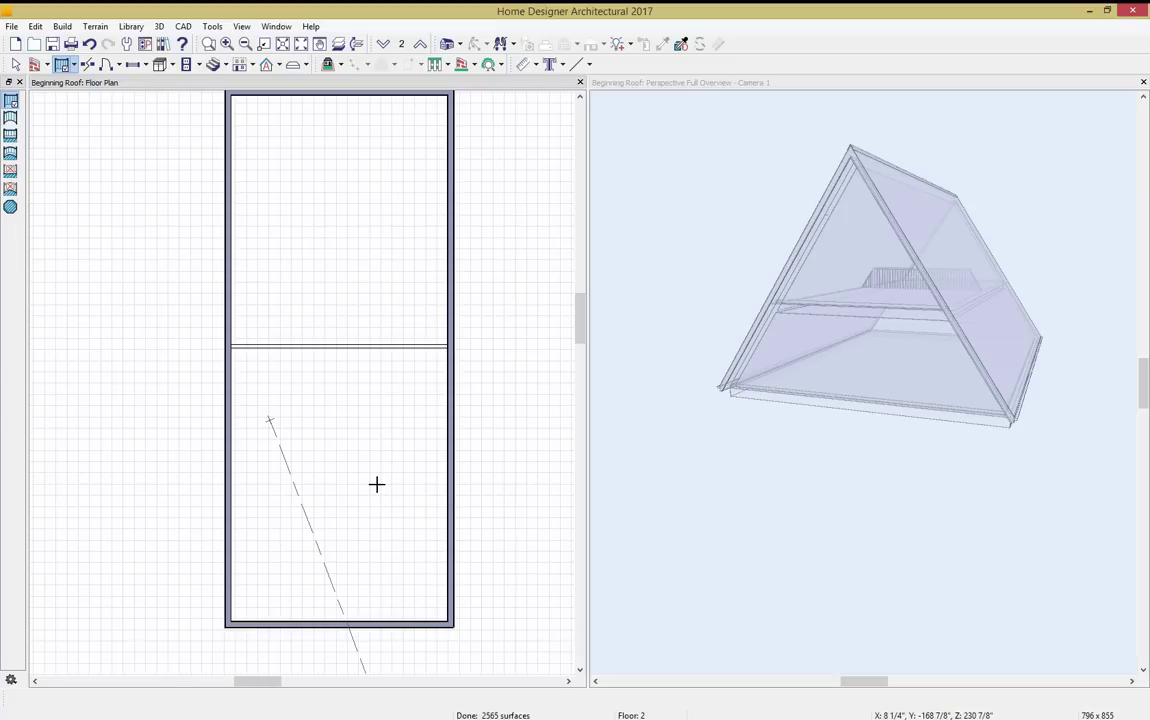
{"action": "key", "text": "space"}
Set the second-floor room in front of the railing to Open Below and remove its ceiling, keeping the roof over it.
{"action": "left_click", "coordinate": [359, 442]}
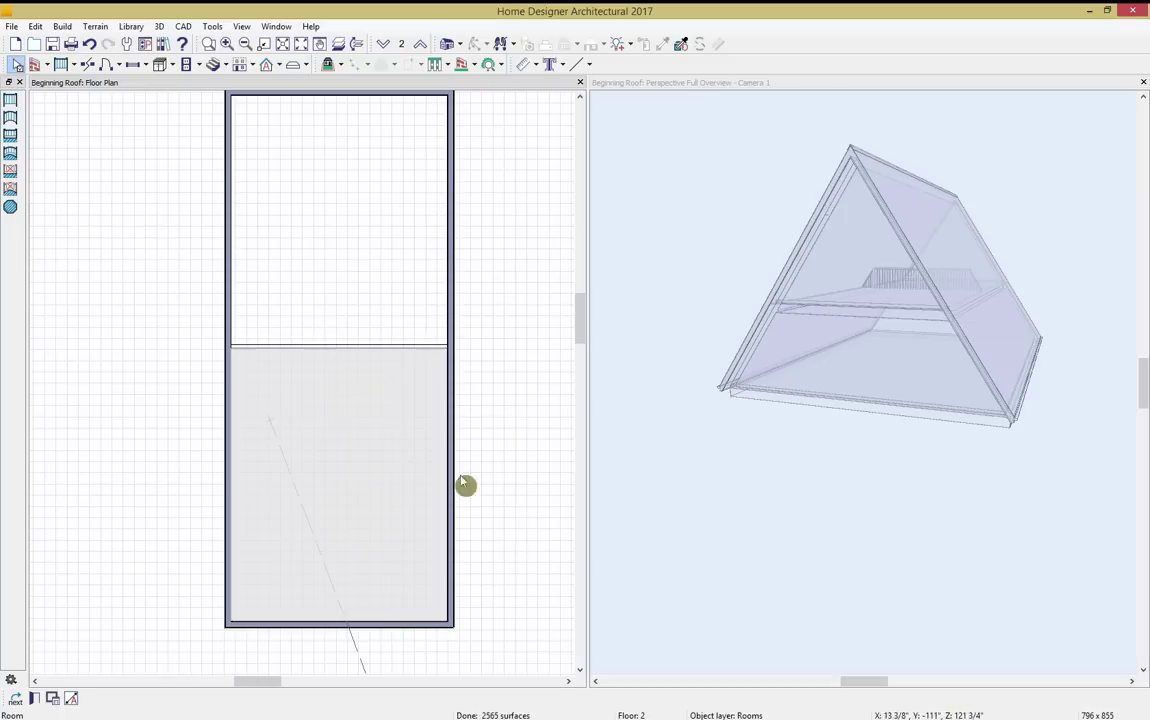
{"action": "left_click", "coordinate": [34, 698]}
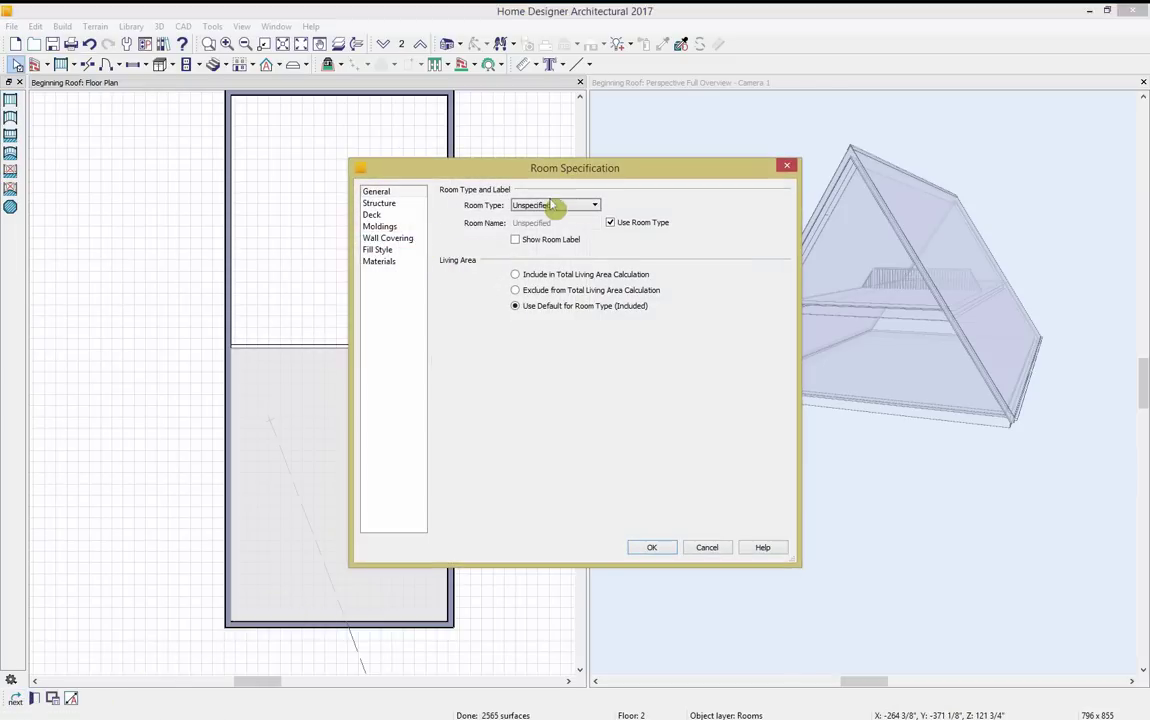
{"action": "left_click", "coordinate": [578, 205]}
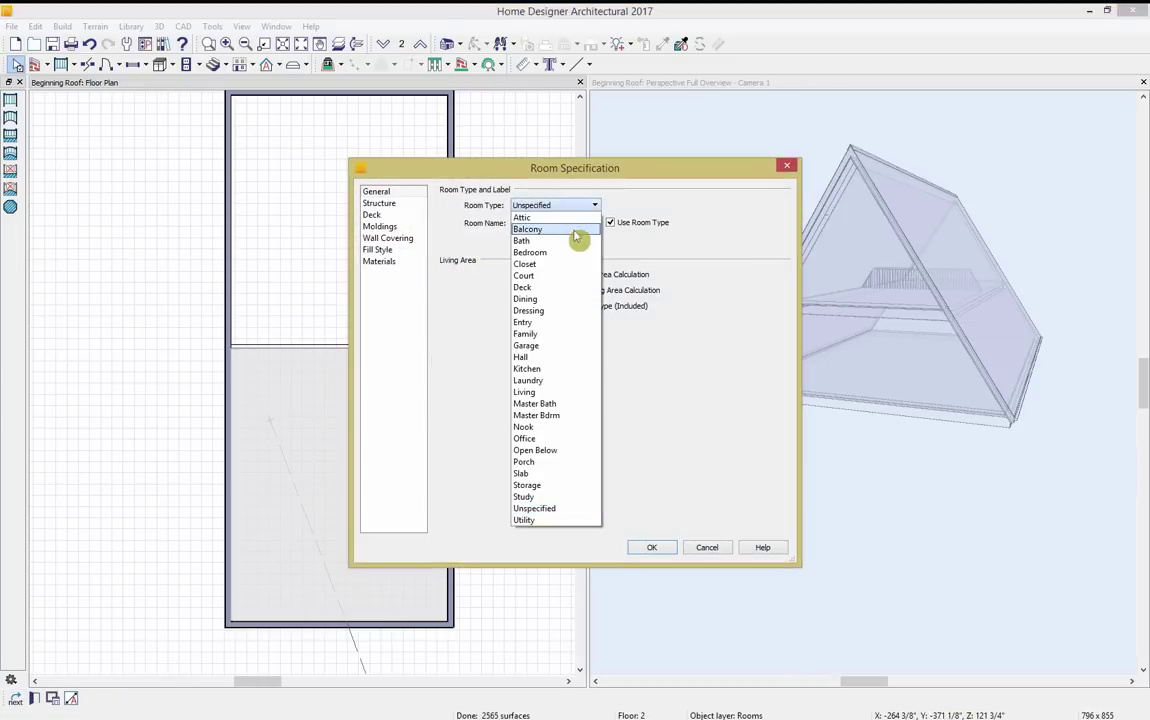
{"action": "left_click", "coordinate": [535, 450]}
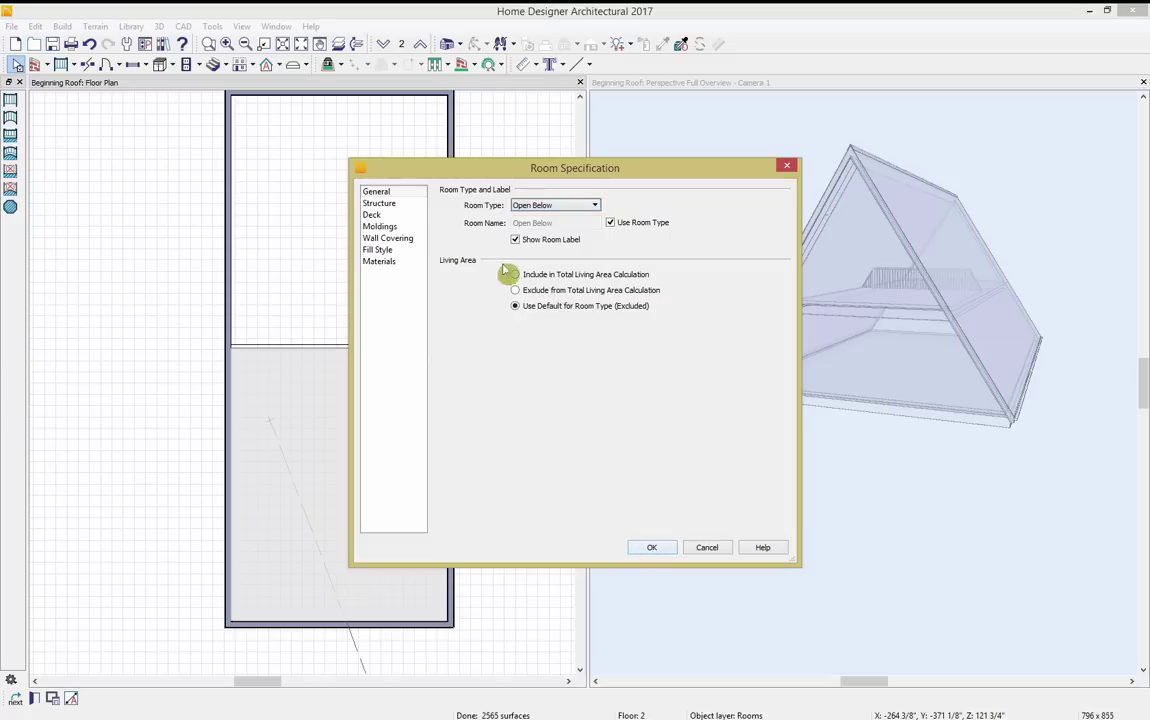
{"action": "left_click", "coordinate": [379, 203]}
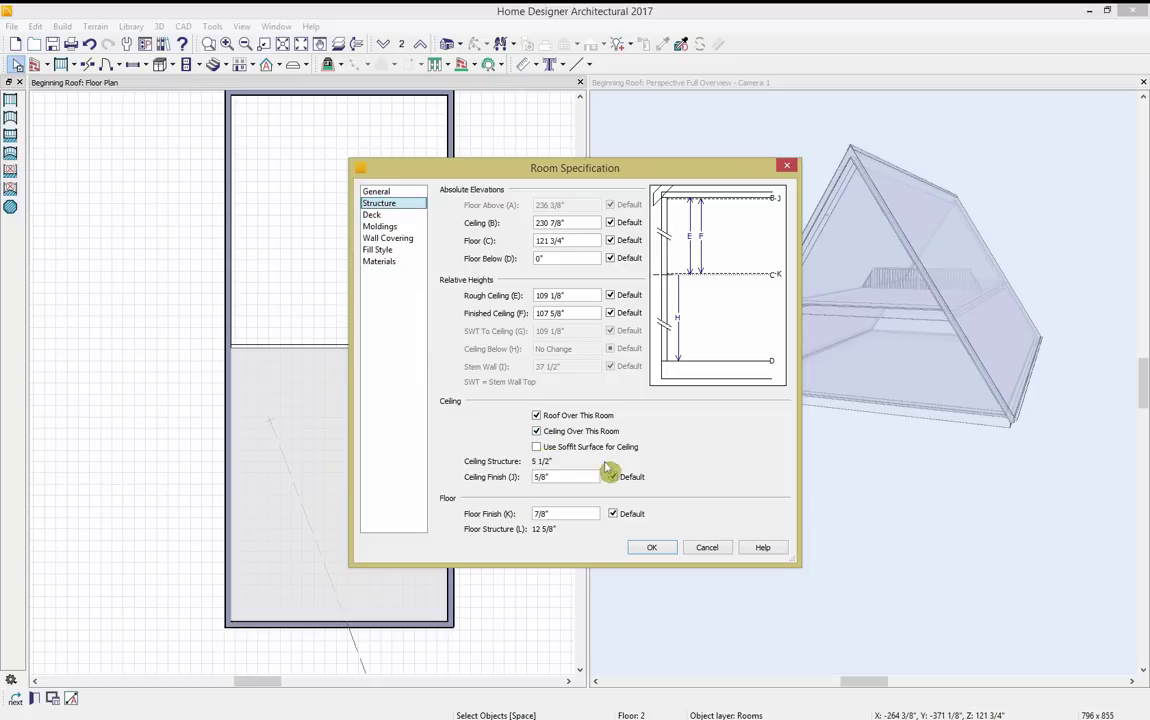
{"action": "left_click", "coordinate": [548, 432]}
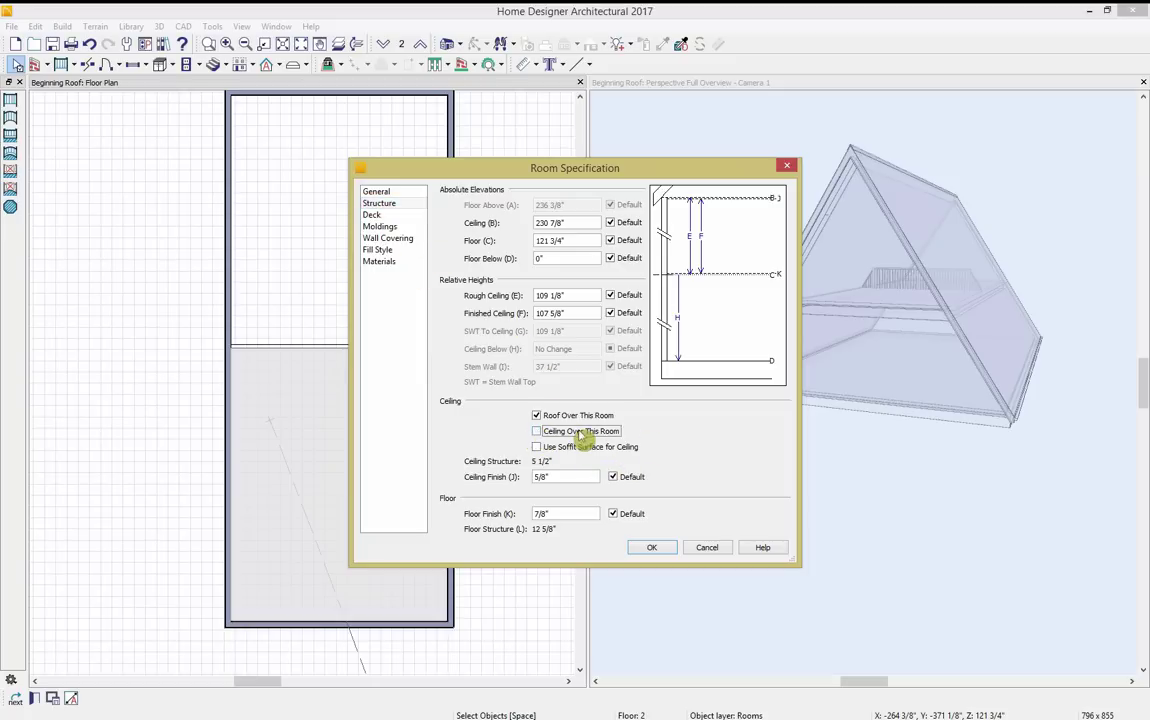
{"action": "left_click", "coordinate": [651, 548]}
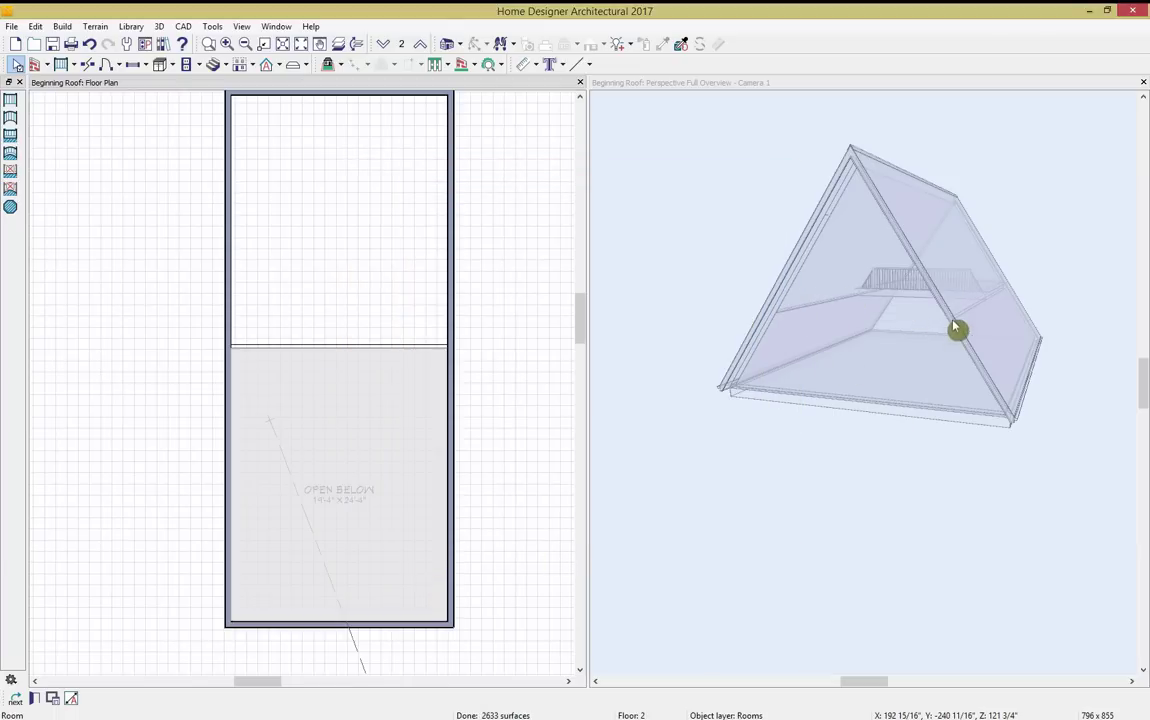
{"action": "key", "text": "Escape"}
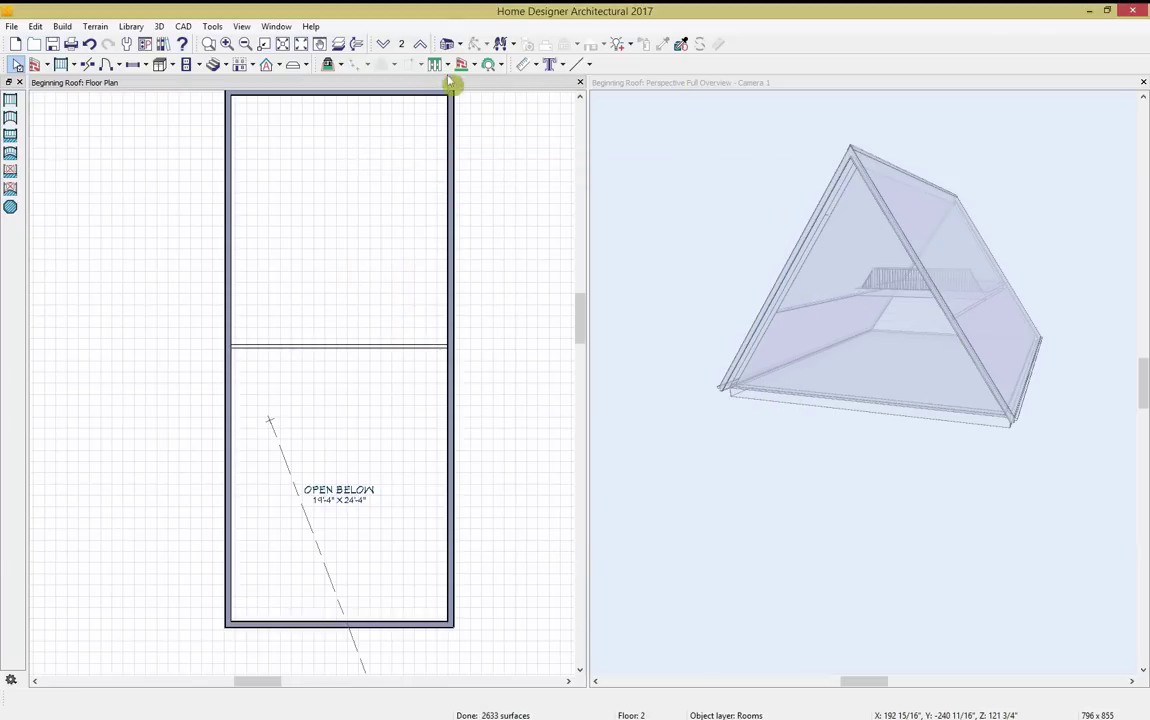
Place a full camera inside the first floor facing the loft and look around at the railing and open space.
{"action": "left_click", "coordinate": [385, 45]}
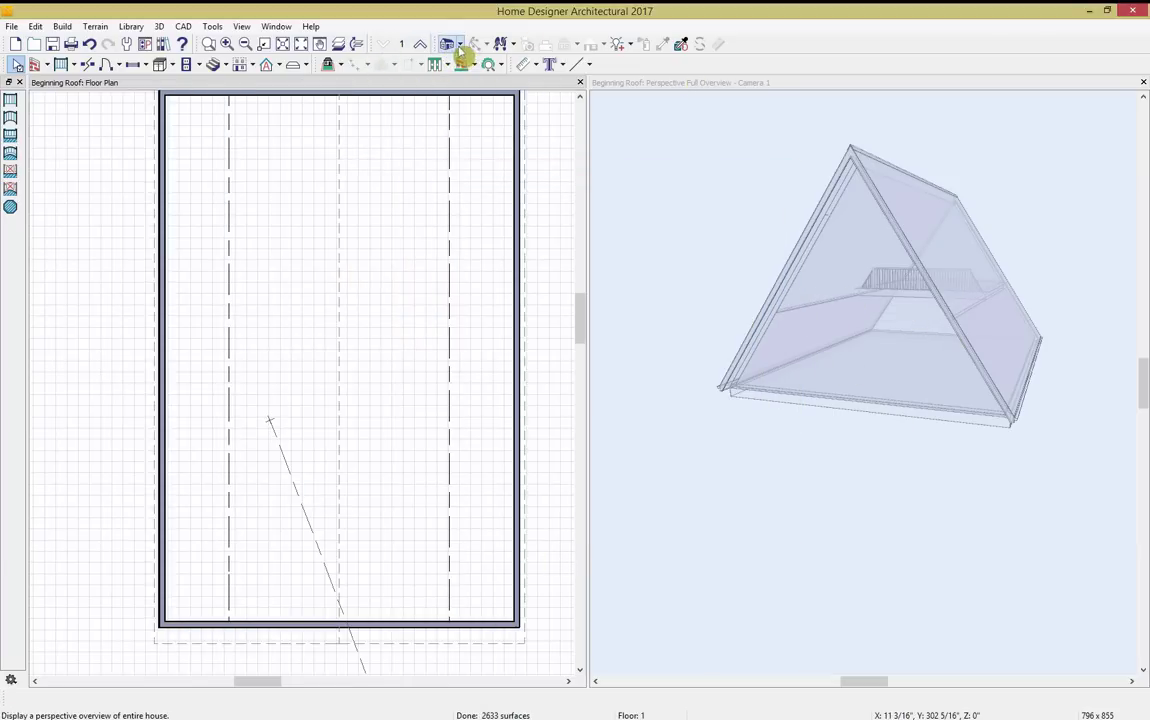
{"action": "left_click", "coordinate": [459, 47]}
{"action": "left_click", "coordinate": [477, 64]}
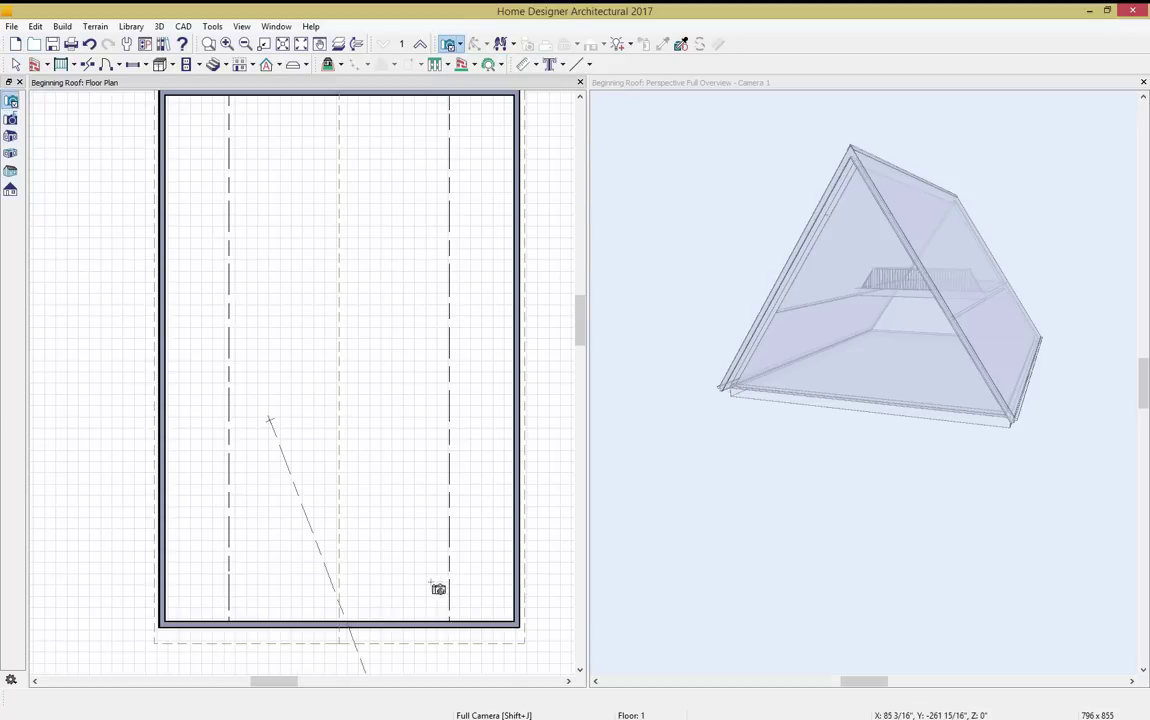
{"action": "left_click_drag", "start_coordinate": [411, 560], "coordinate": [400, 541]}
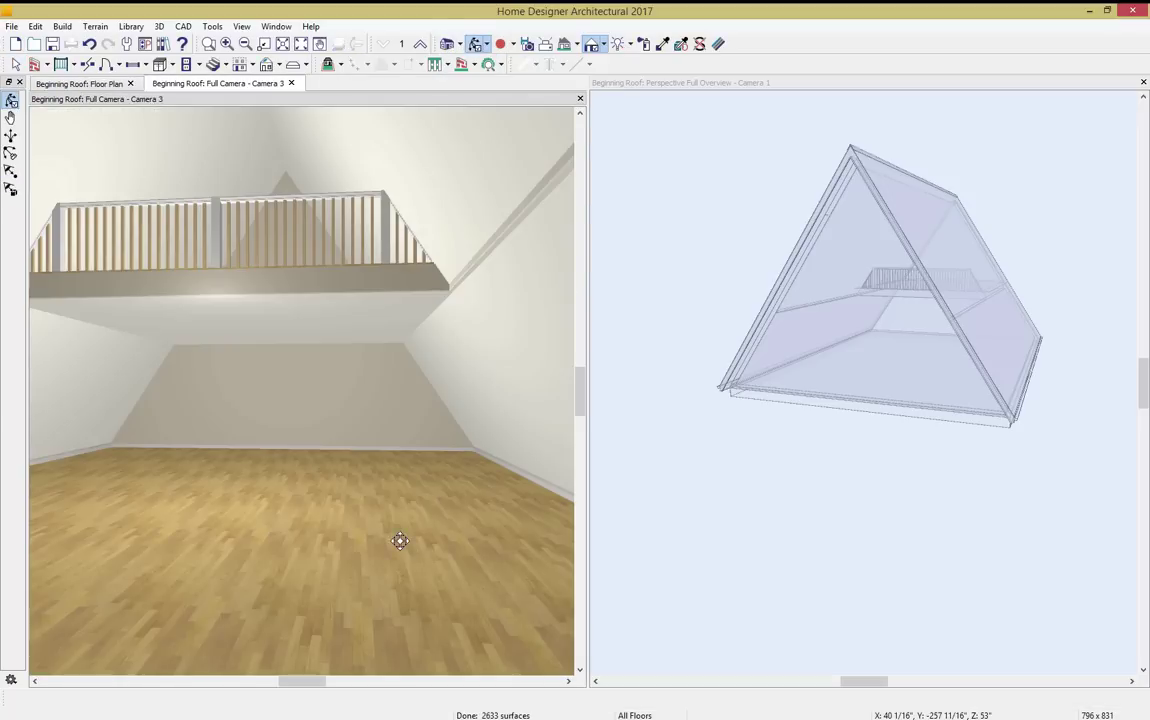
{"action": "left_click_drag", "start_coordinate": [308, 264], "coordinate": [333, 229]}
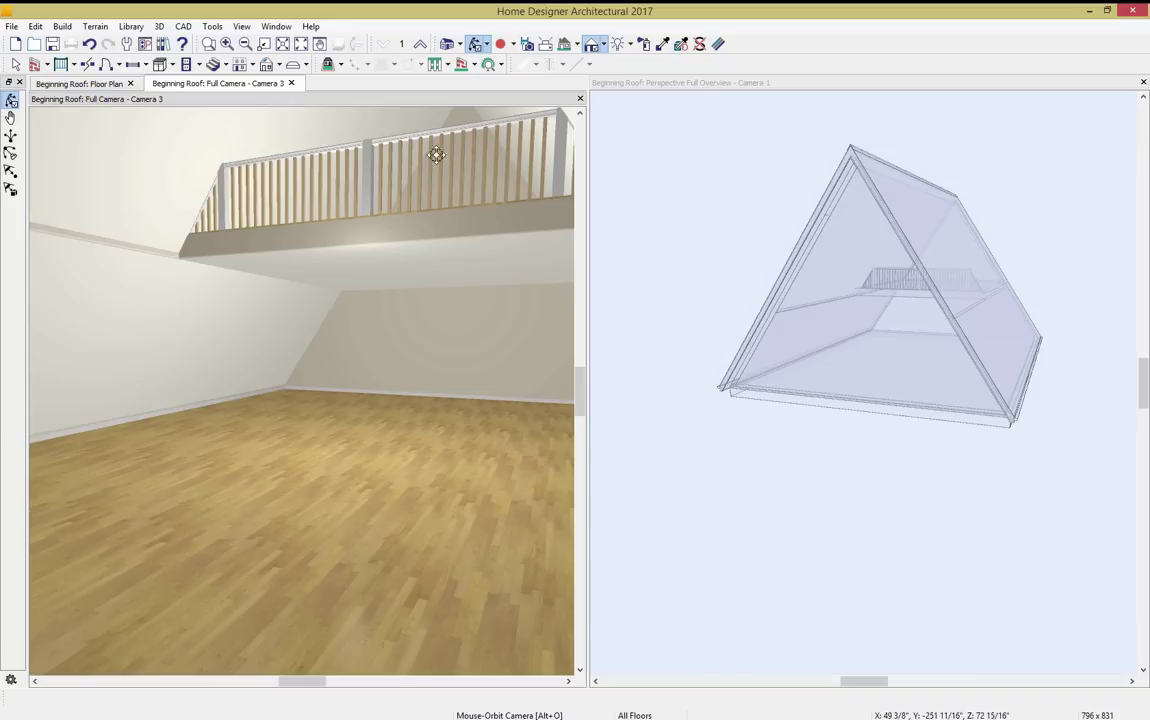
Review the pitch and overhang specifications in the Build Roof settings without changing anything.
{"action": "left_click", "coordinate": [289, 70]}
{"action": "left_click", "coordinate": [285, 80]}
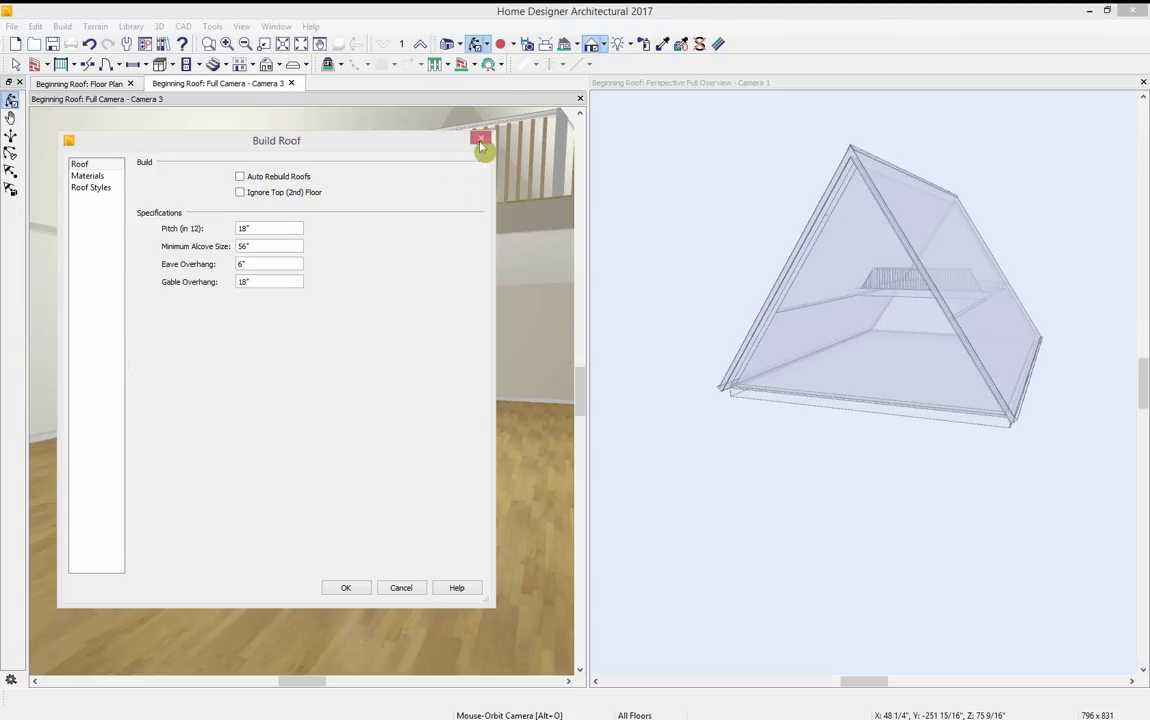
{"action": "left_click", "coordinate": [480, 140]}
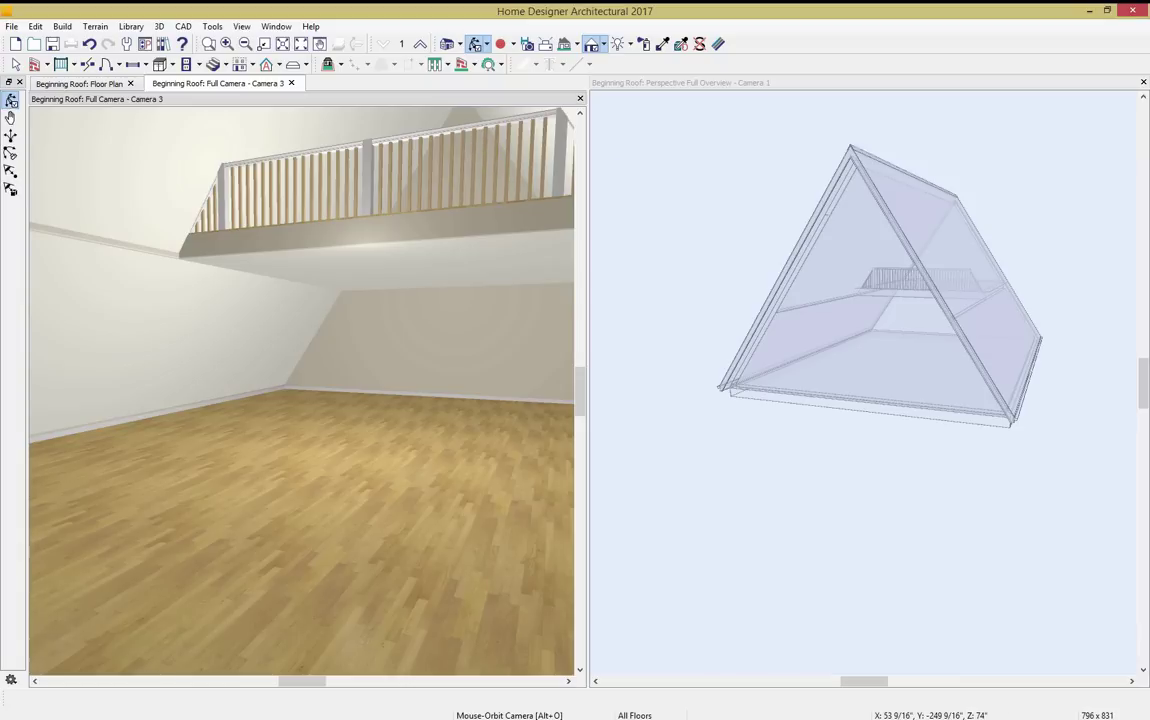
Close both camera views and the A-frame plan without saving the changes.
{"action": "left_click", "coordinate": [291, 83]}
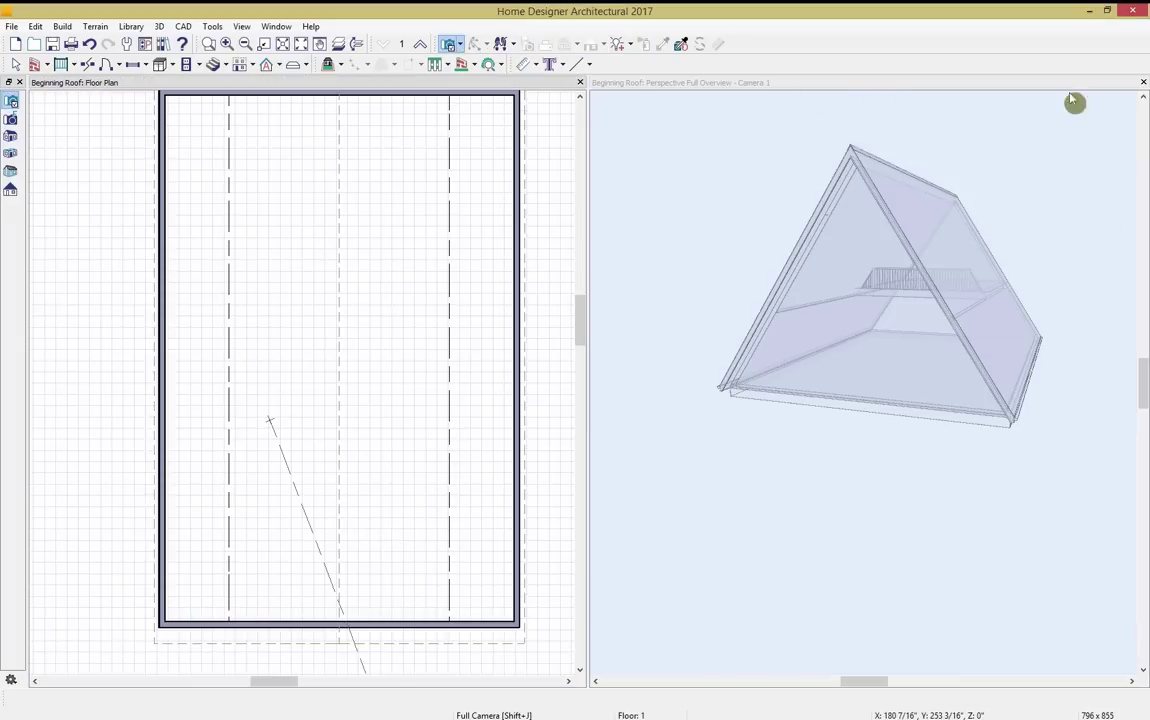
{"action": "left_click", "coordinate": [1143, 83]}
{"action": "scroll", "coordinate": [677, 156], "scroll_direction": "down", "scroll_amount": 2}
{"action": "scroll", "coordinate": [1077, 134], "scroll_direction": "down", "scroll_amount": 1}
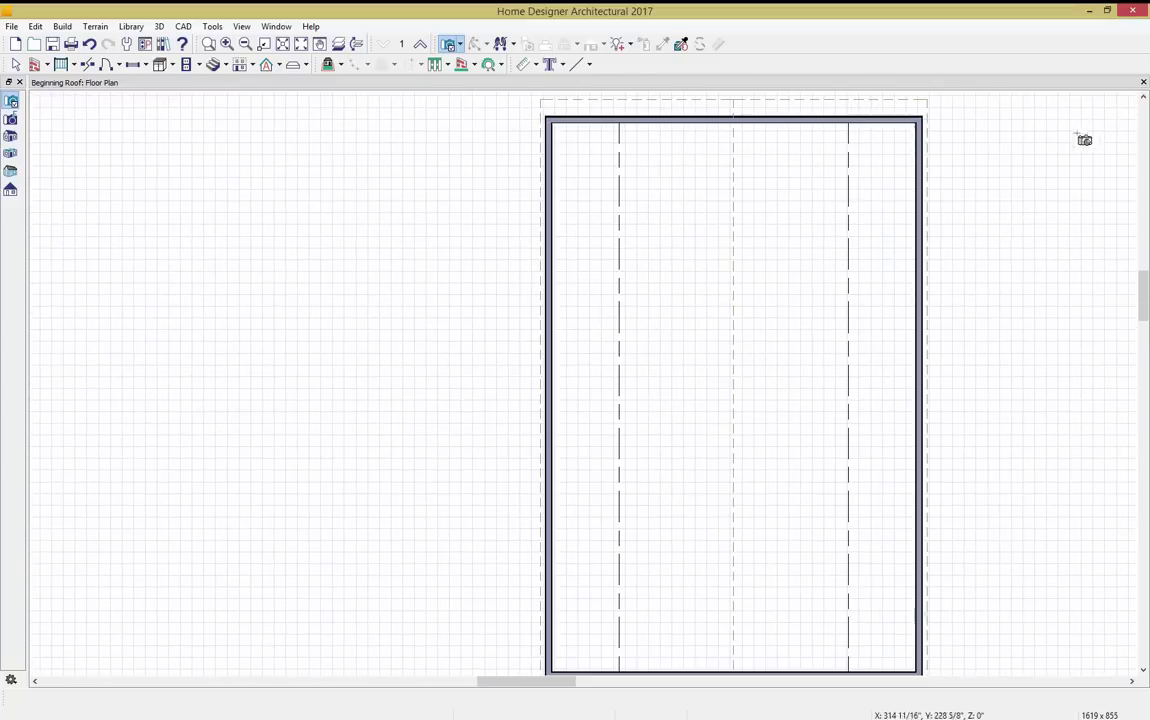
{"action": "left_click", "coordinate": [1143, 83]}
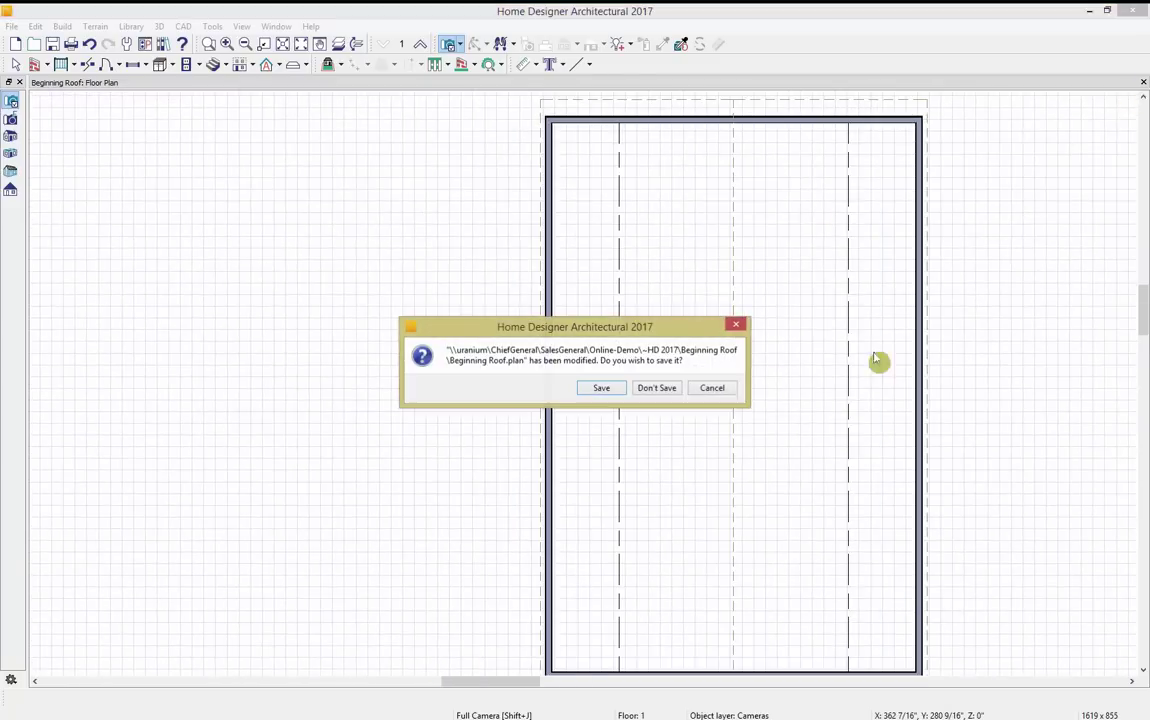
{"action": "left_click", "coordinate": [652, 390]}
Reopen the recent plan file Beginning Roof.plan.
{"action": "left_click", "coordinate": [13, 26]}
{"action": "mouse_move", "coordinate": [112, 76]}
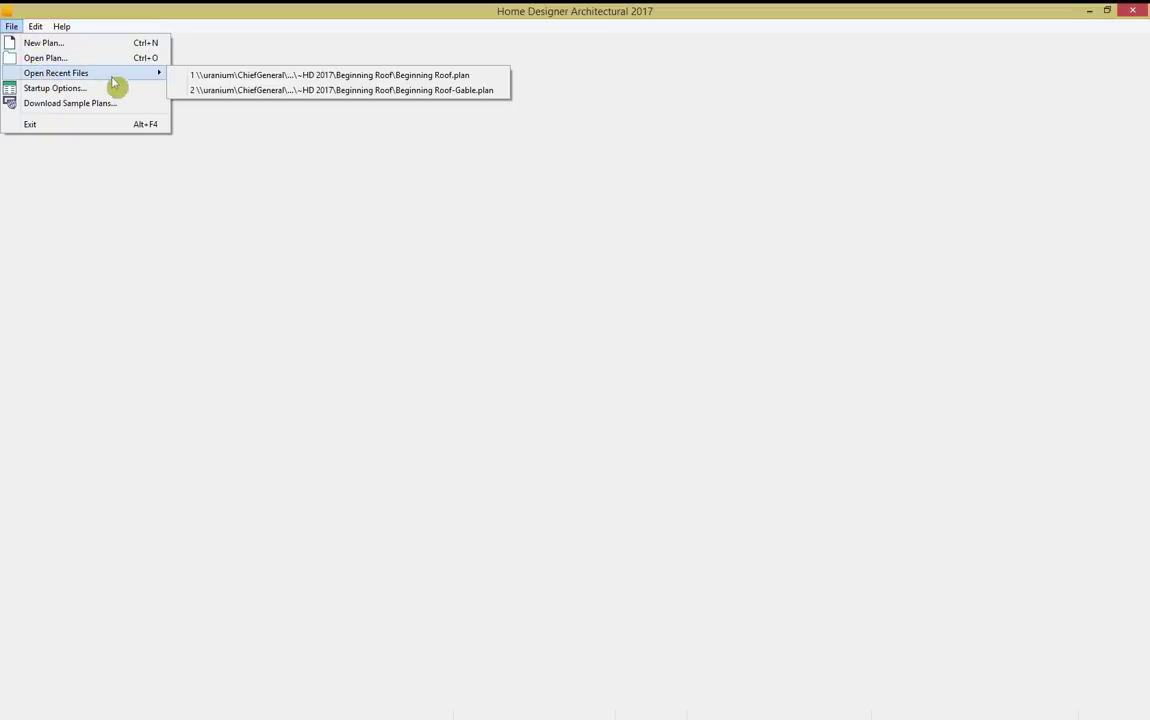
{"action": "left_click", "coordinate": [267, 76]}
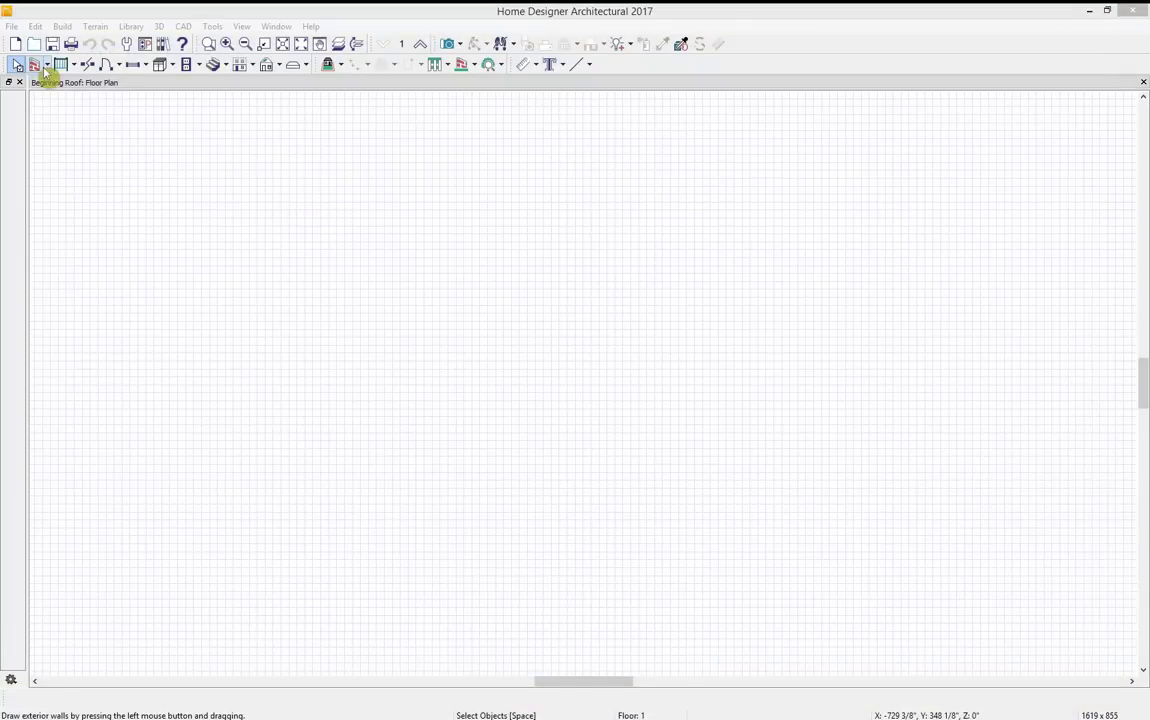
Draw a closed rectangle of straight exterior walls about 26 ft wide and 34 ft long.
{"action": "left_click", "coordinate": [37, 67]}
{"action": "mouse_move", "coordinate": [427, 527]}
{"action": "left_mouse_down"}
{"action": "mouse_move", "coordinate": [416, 280]}
{"action": "mouse_move", "coordinate": [428, 257]}
{"action": "left_mouse_up"}
{"action": "mouse_move", "coordinate": [428, 257]}
{"action": "left_mouse_down"}
{"action": "mouse_move", "coordinate": [634, 257]}
{"action": "mouse_move", "coordinate": [640, 484]}
{"action": "mouse_move", "coordinate": [631, 526]}
{"action": "mouse_move", "coordinate": [430, 527]}
{"action": "left_mouse_up"}
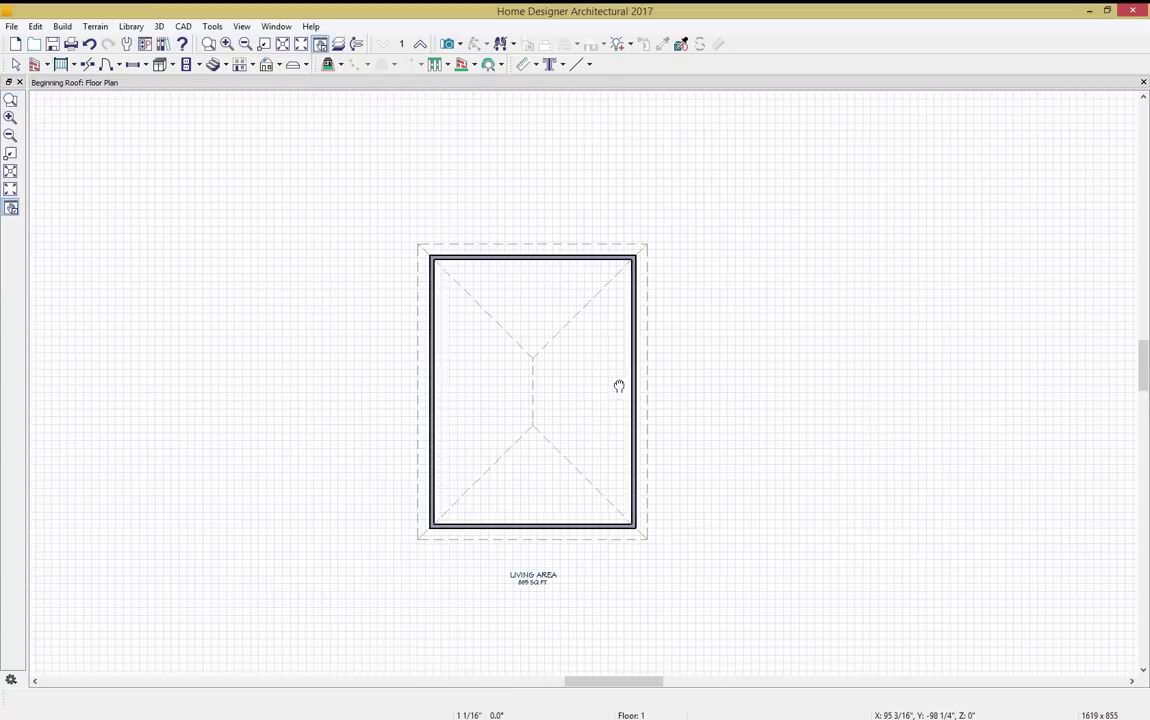
{"action": "scroll", "coordinate": [612, 378], "scroll_direction": "up", "scroll_amount": 1}
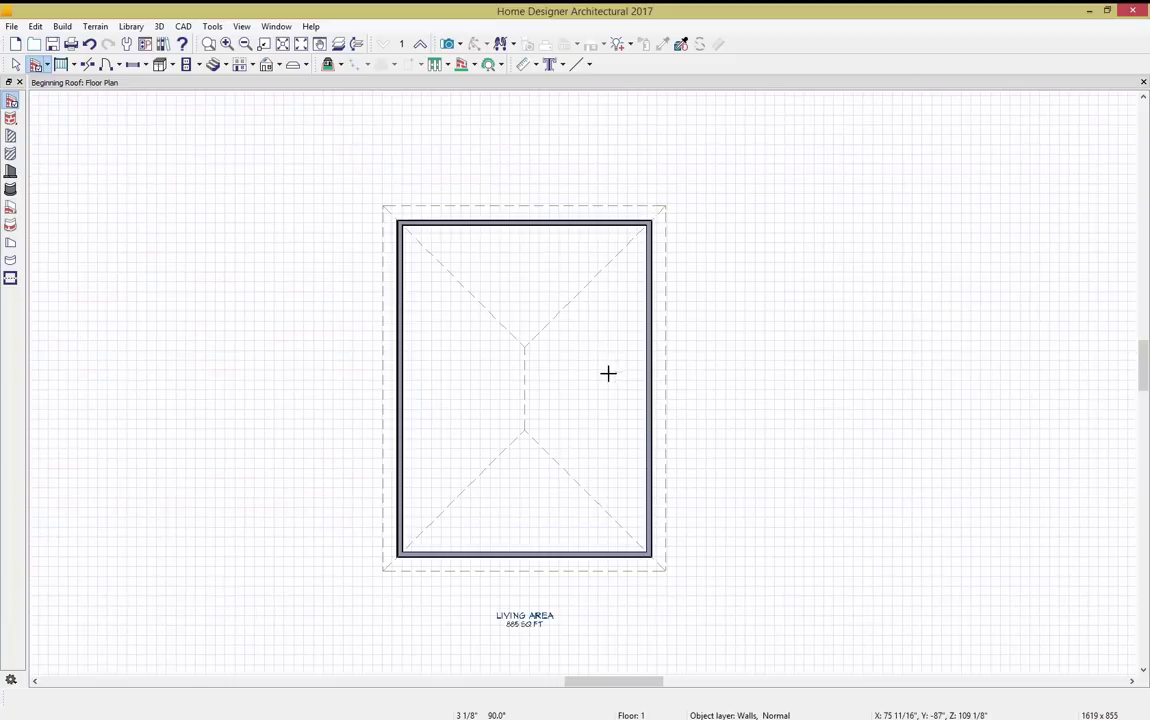
Create a perspective full overview of the building and place it side by side with the floor plan.
{"action": "left_click", "coordinate": [456, 45]}
{"action": "left_click", "coordinate": [490, 100]}
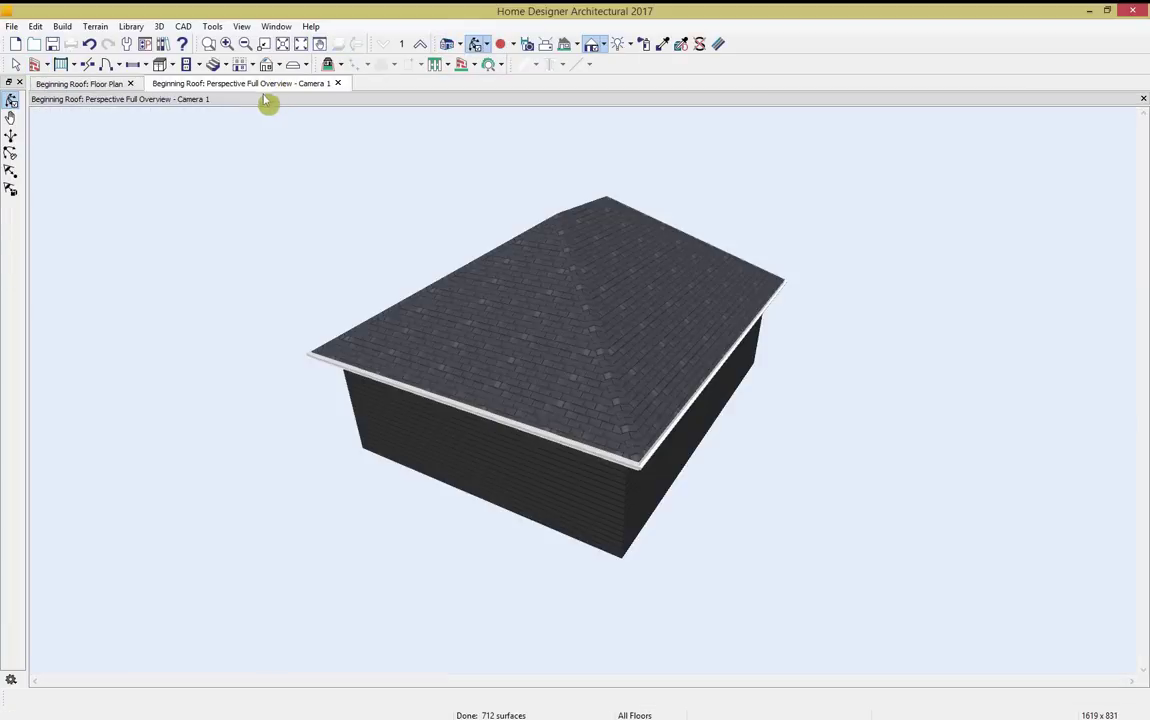
{"action": "left_click_drag", "start_coordinate": [267, 90], "coordinate": [795, 97]}
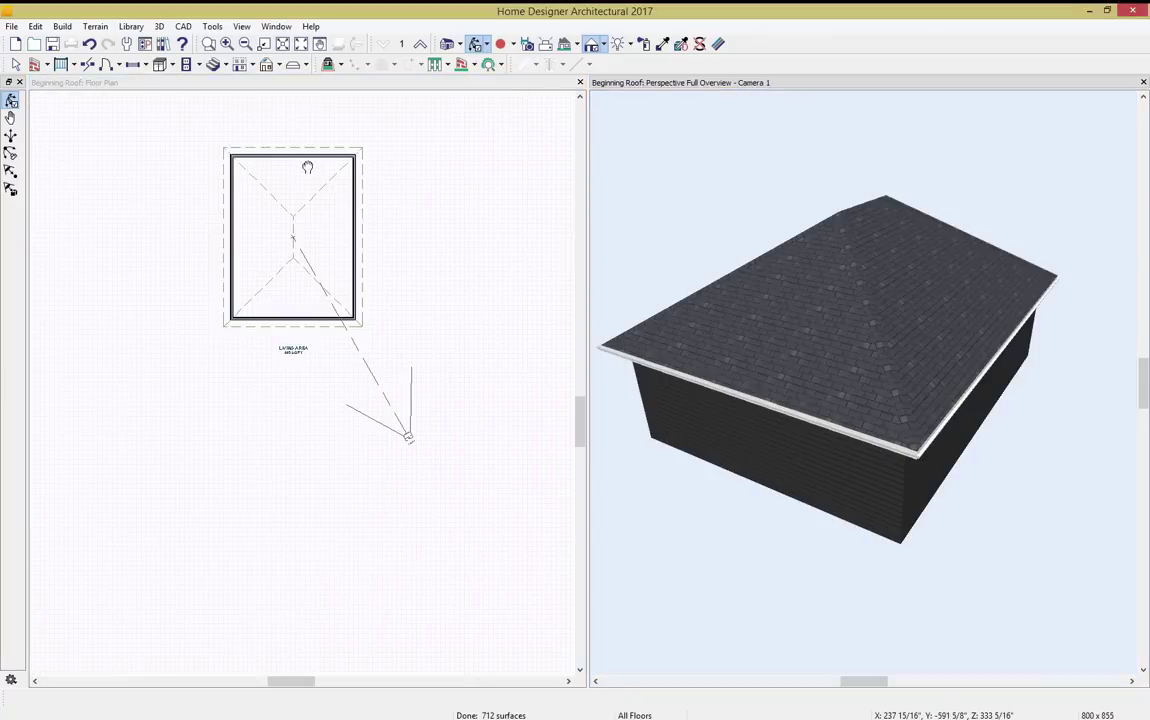
Draw two parallel straight exterior walls about 3 ft apart lengthwise through the middle of the building, joining both end walls.
{"action": "scroll", "coordinate": [352, 257], "scroll_direction": "up", "scroll_amount": 2}
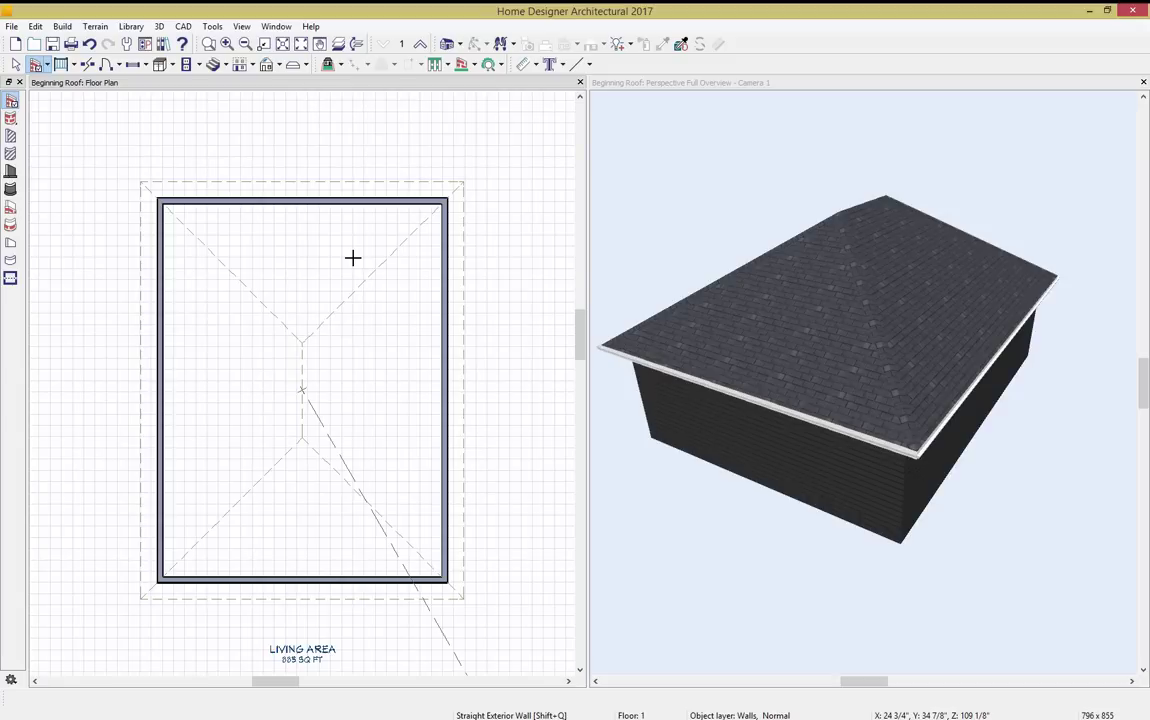
{"action": "left_click", "coordinate": [40, 64]}
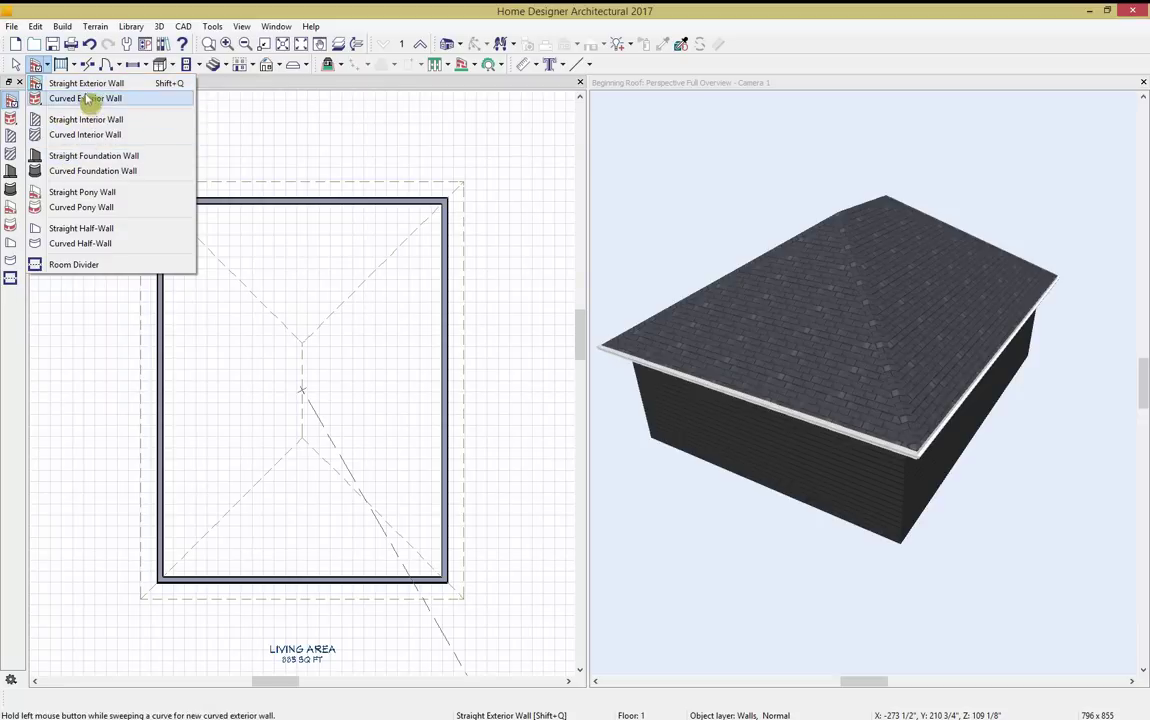
{"action": "left_click", "coordinate": [86, 83]}
{"action": "mouse_move", "coordinate": [285, 200]}
{"action": "left_mouse_down"}
{"action": "mouse_move", "coordinate": [298, 575]}
{"action": "mouse_move", "coordinate": [325, 517]}
{"action": "left_mouse_up"}
{"action": "mouse_move", "coordinate": [326, 200]}
{"action": "left_mouse_down"}
{"action": "mouse_move", "coordinate": [336, 400]}
{"action": "mouse_move", "coordinate": [326, 578]}
{"action": "left_mouse_up"}
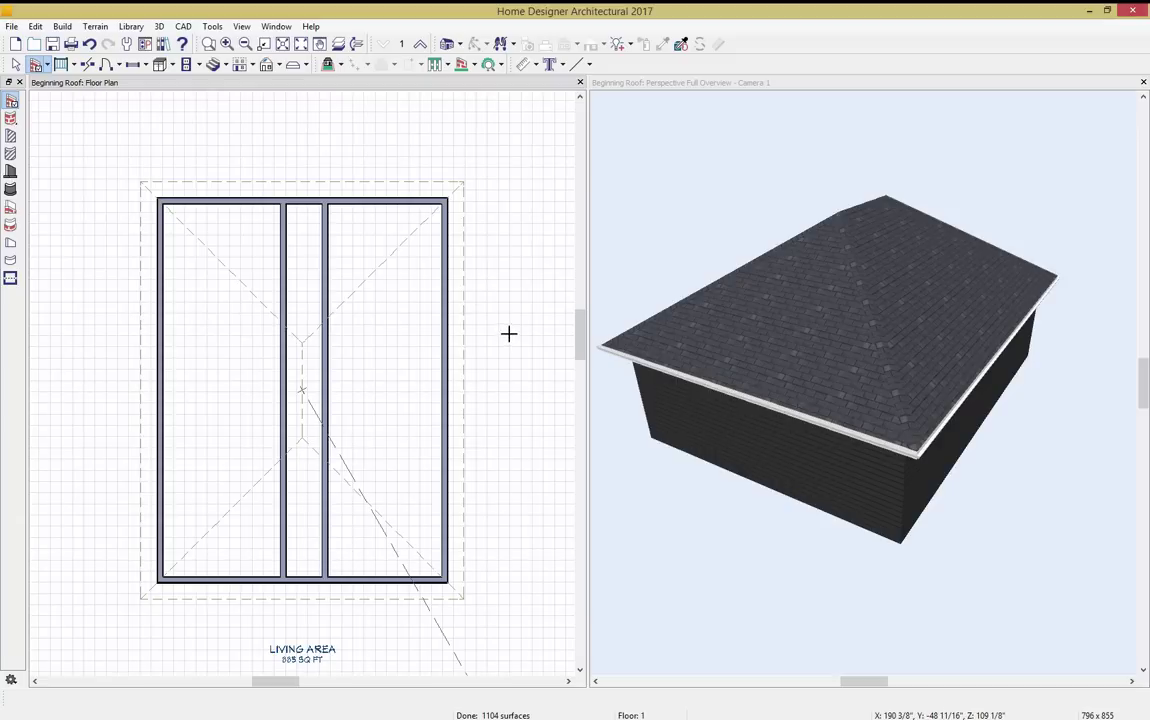
Make both short end walls of the building full gable walls.
{"action": "left_click", "coordinate": [346, 211]}
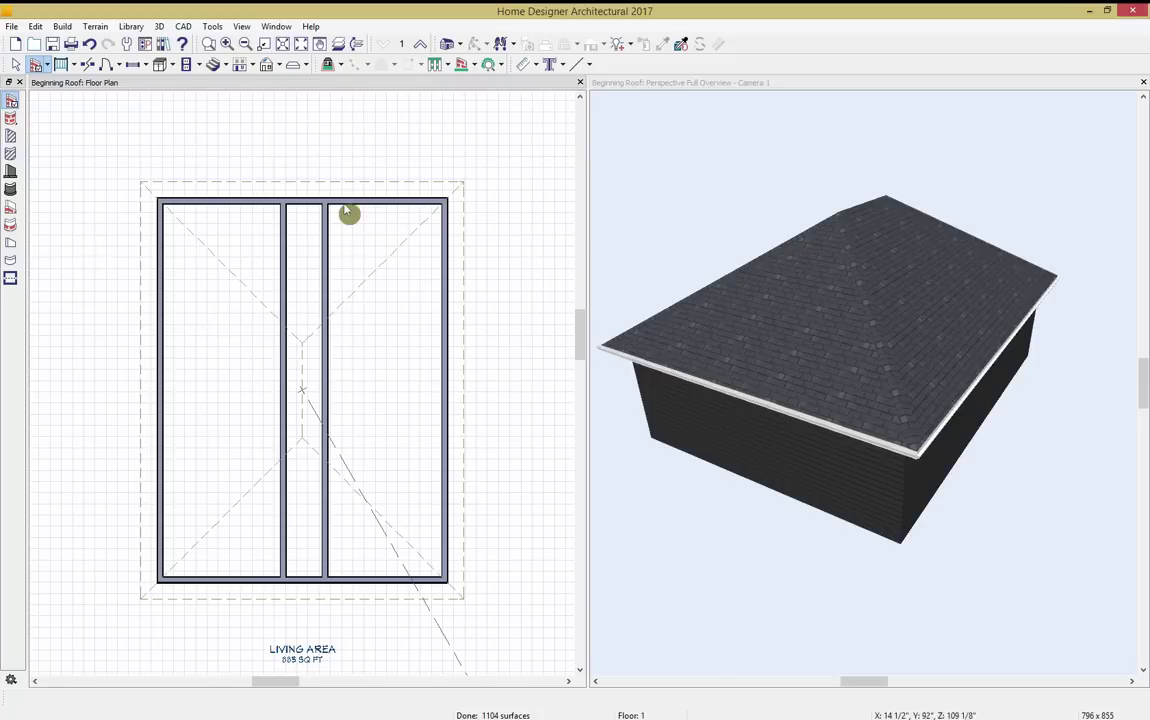
{"action": "left_click", "coordinate": [346, 211]}
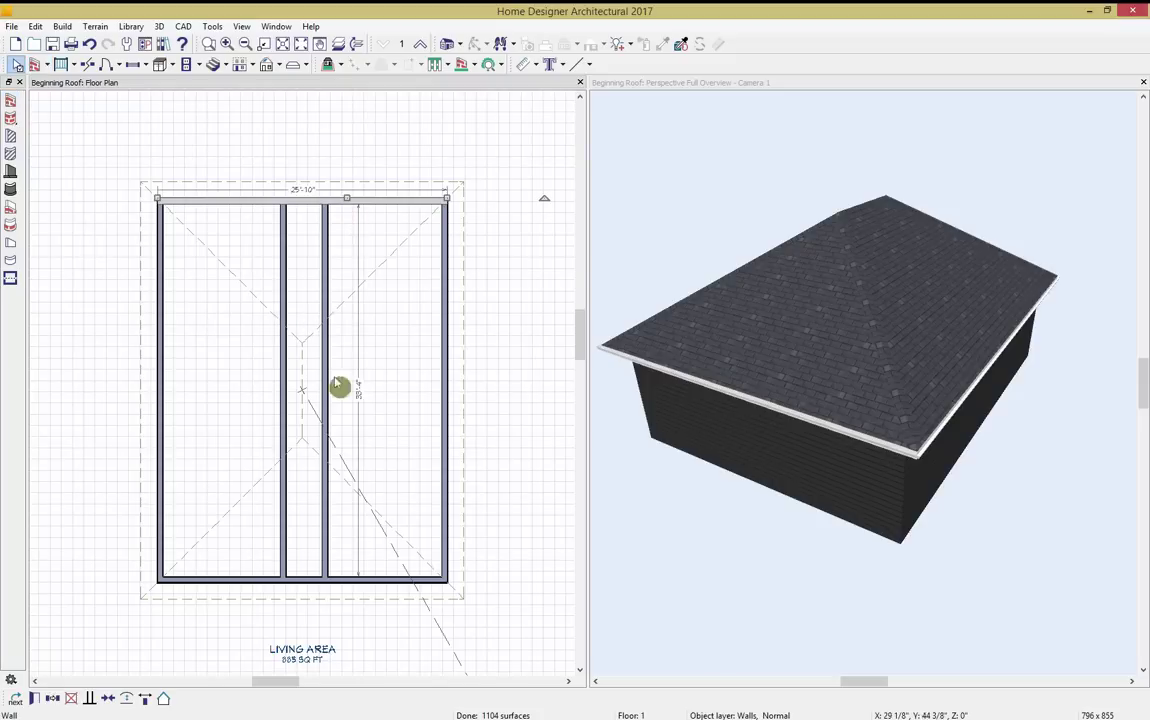
{"action": "left_click", "coordinate": [250, 582]}
{"action": "left_click", "coordinate": [164, 699]}
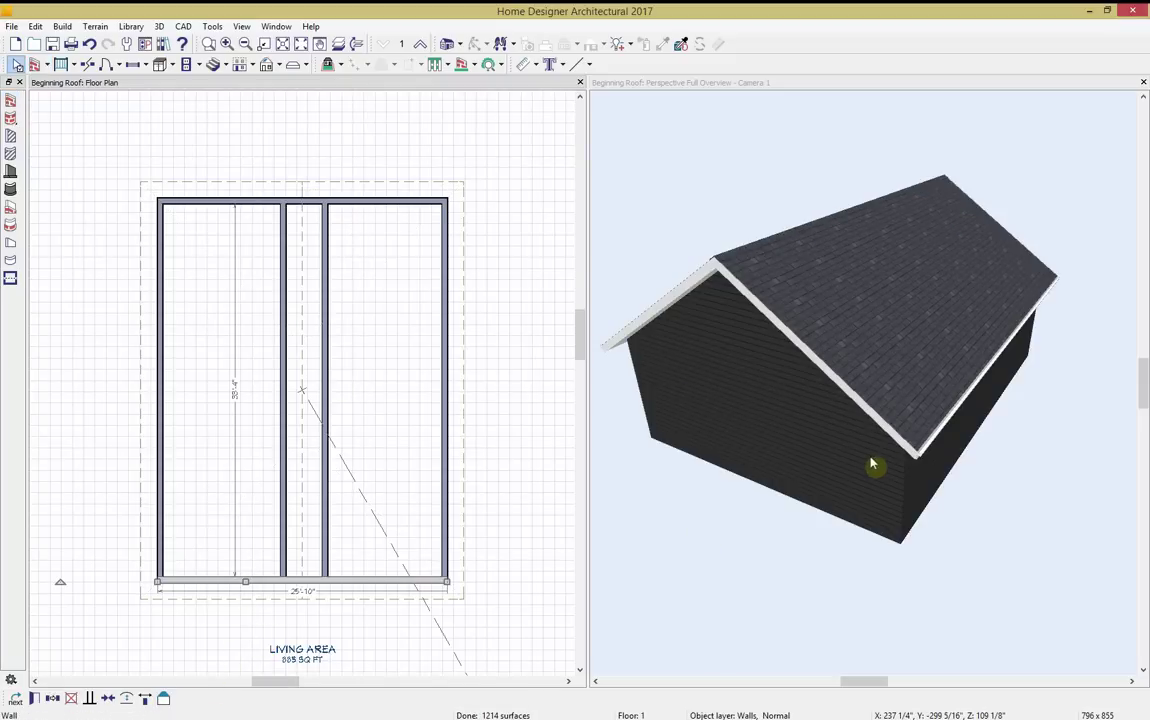
Turn off the roof over the narrow middle room in its structure specification.
{"action": "left_click", "coordinate": [328, 333]}
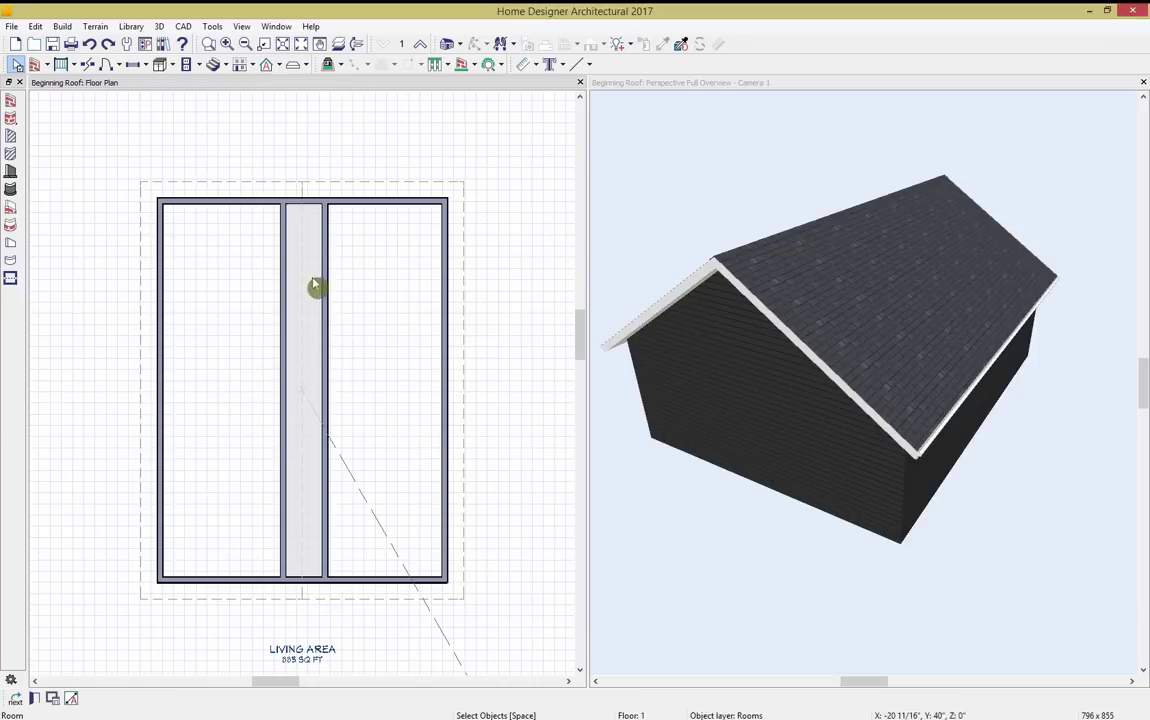
{"action": "left_click", "coordinate": [15, 698]}
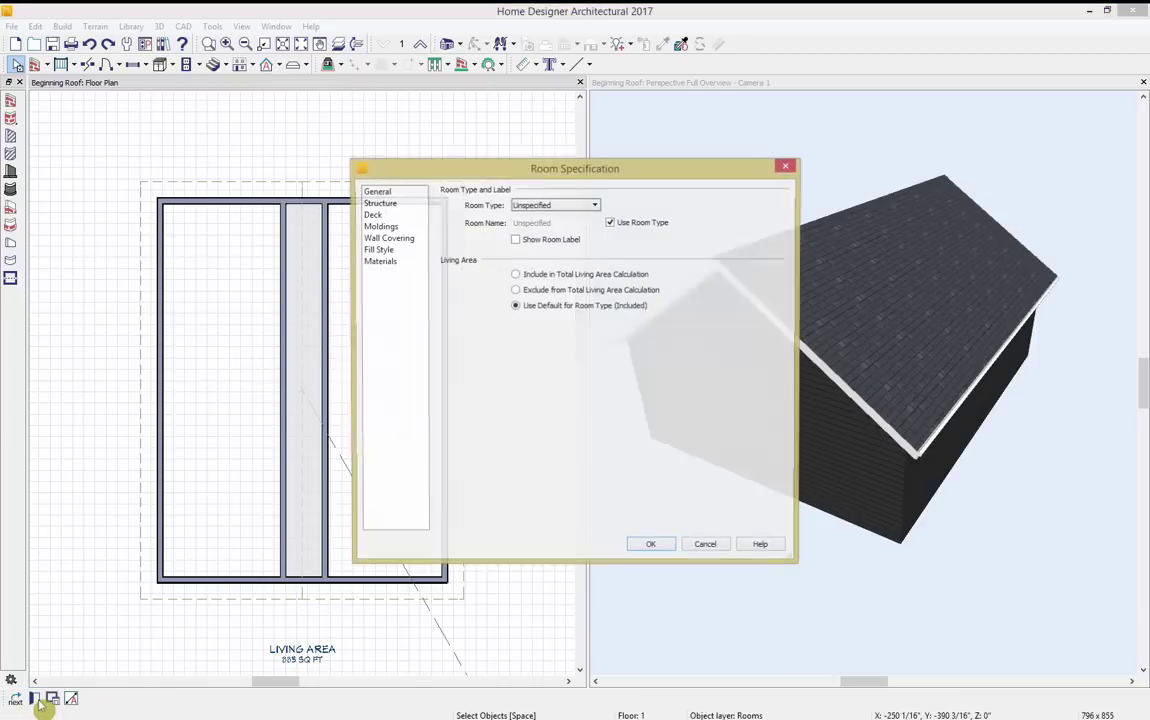
{"action": "left_click", "coordinate": [380, 204]}
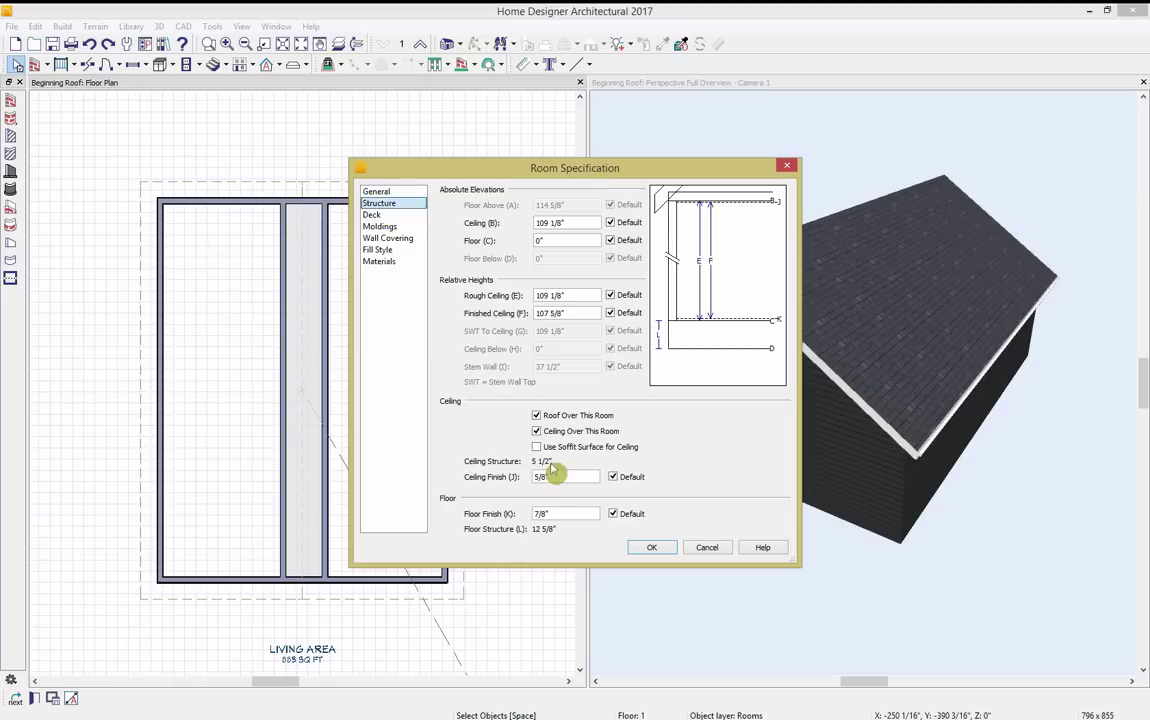
{"action": "left_click", "coordinate": [580, 416]}
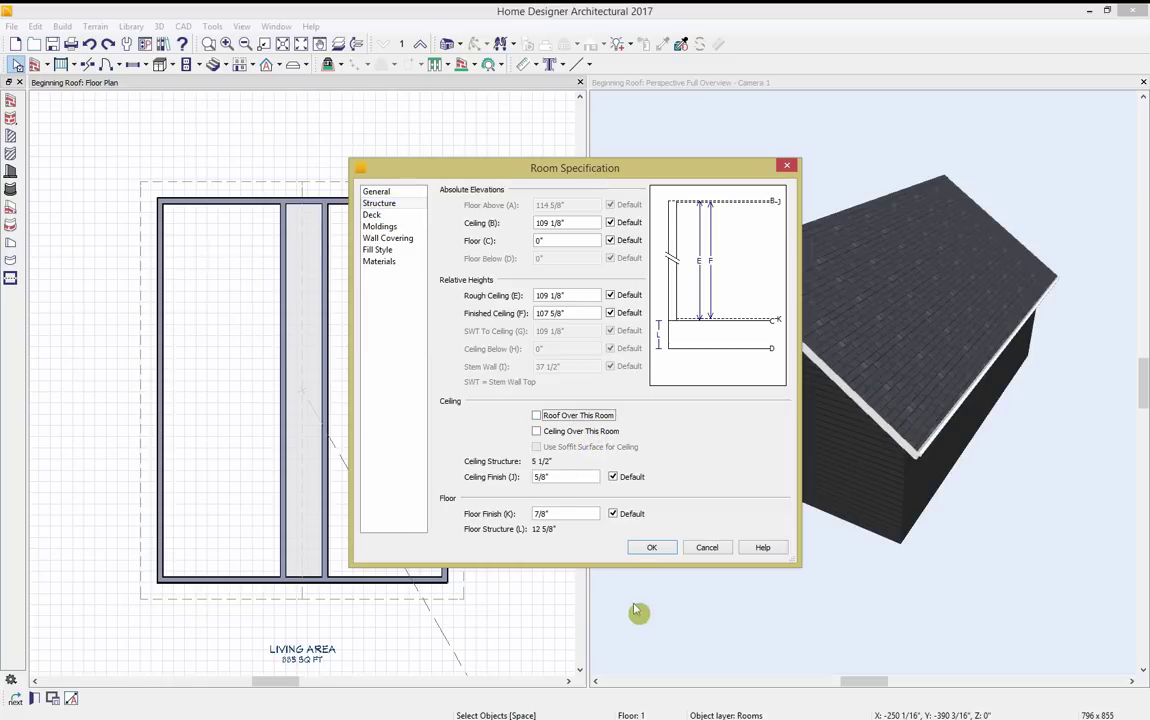
{"action": "left_click", "coordinate": [651, 547]}
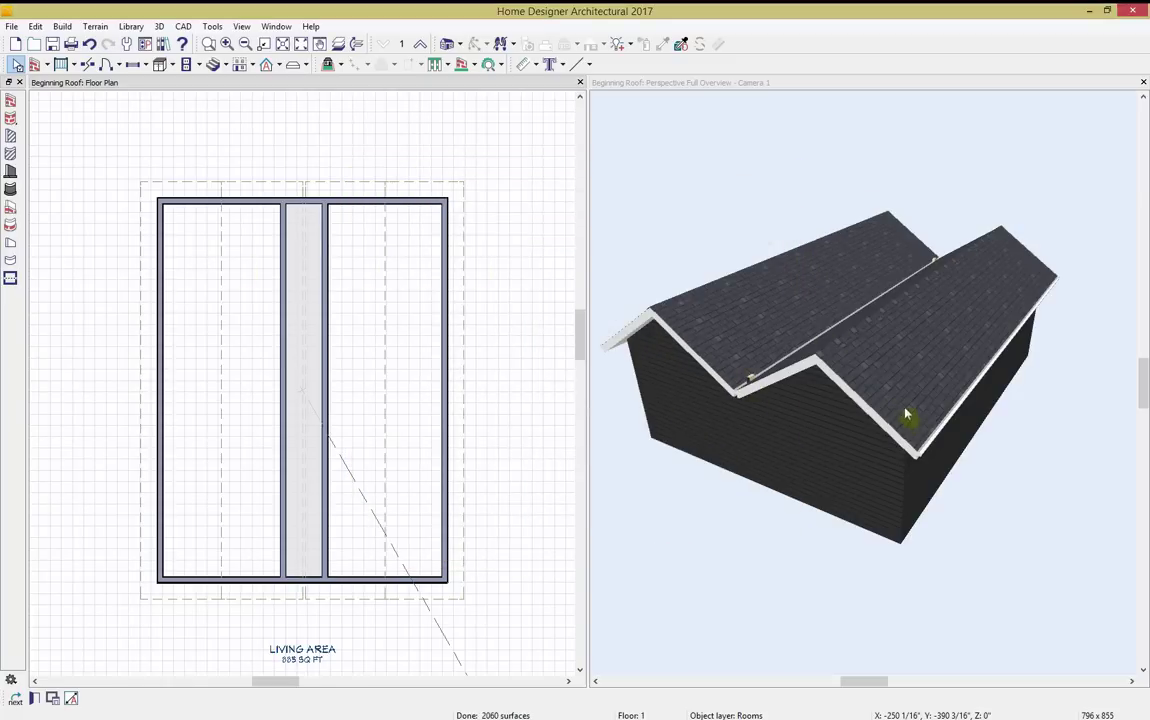
Nudge the right-hand middle wall toward the other middle wall to close the gap between the two gable roofs.
{"action": "left_click", "coordinate": [330, 391]}
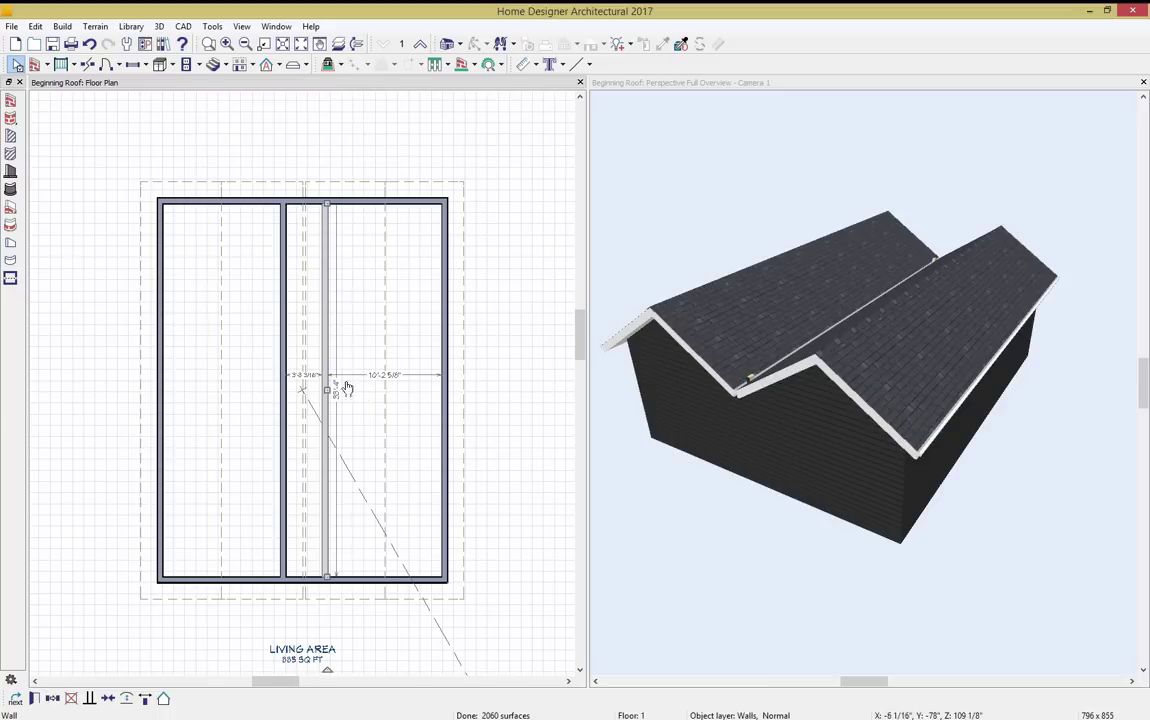
{"action": "key", "text": "Left"}
{"action": "key", "text": "Left"}
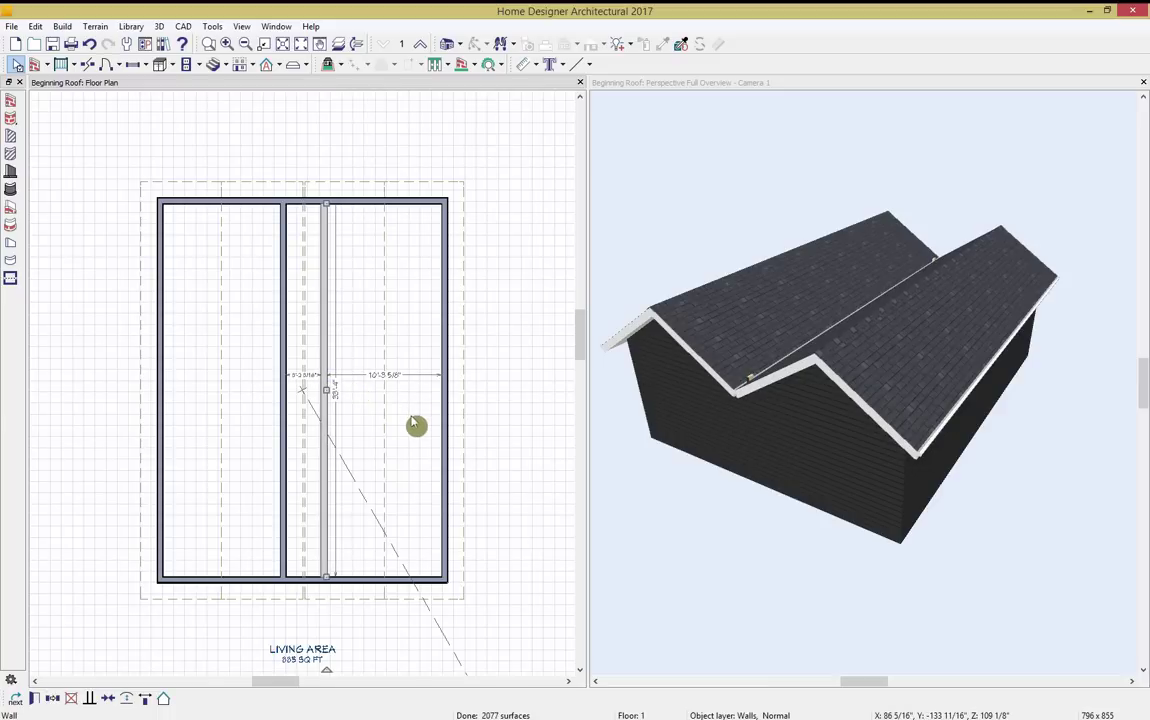
{"action": "key", "text": "Left"}
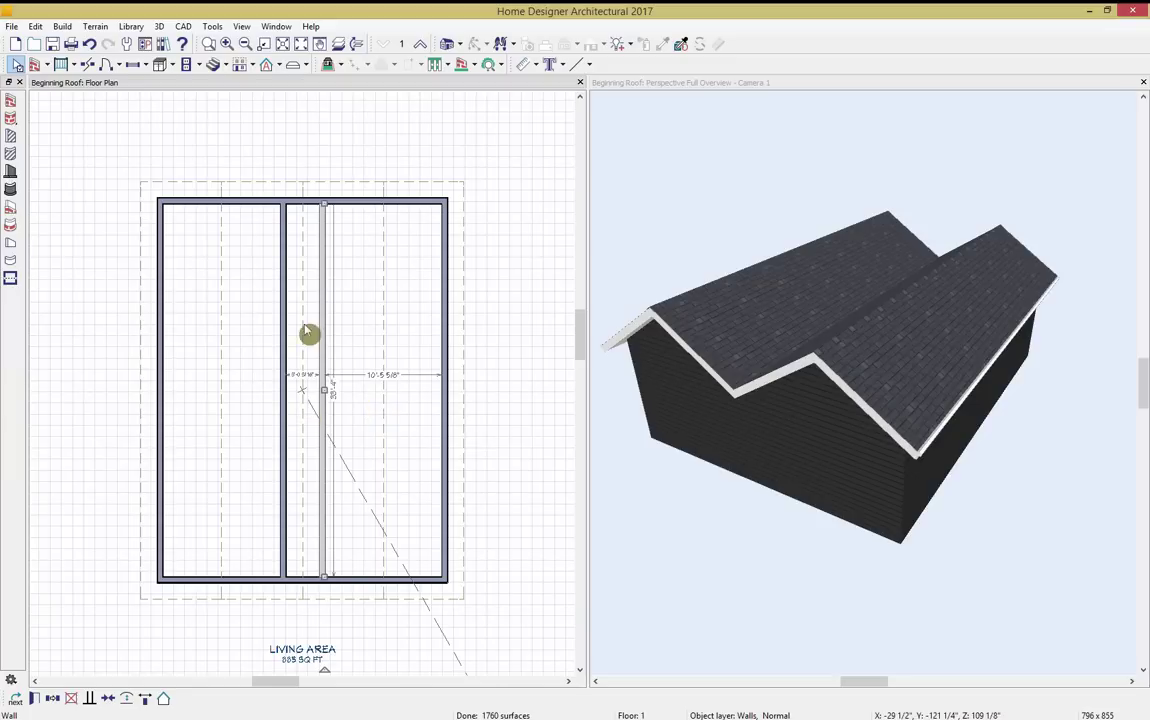
{"action": "left_click", "coordinate": [492, 302]}
{"action": "middle_click_drag", "start_coordinate": [380, 314], "coordinate": [394, 317]}
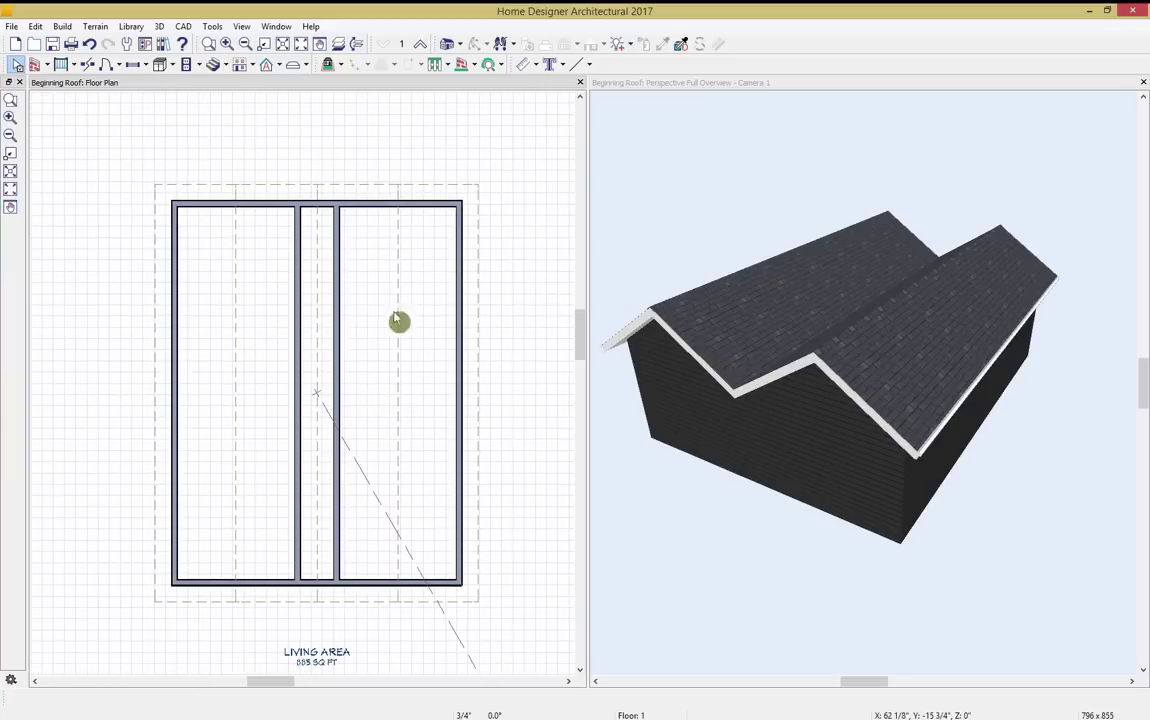
Reverse the layers of the right-hand middle wall so its exterior side faces the narrow middle room.
{"action": "left_click", "coordinate": [297, 335]}
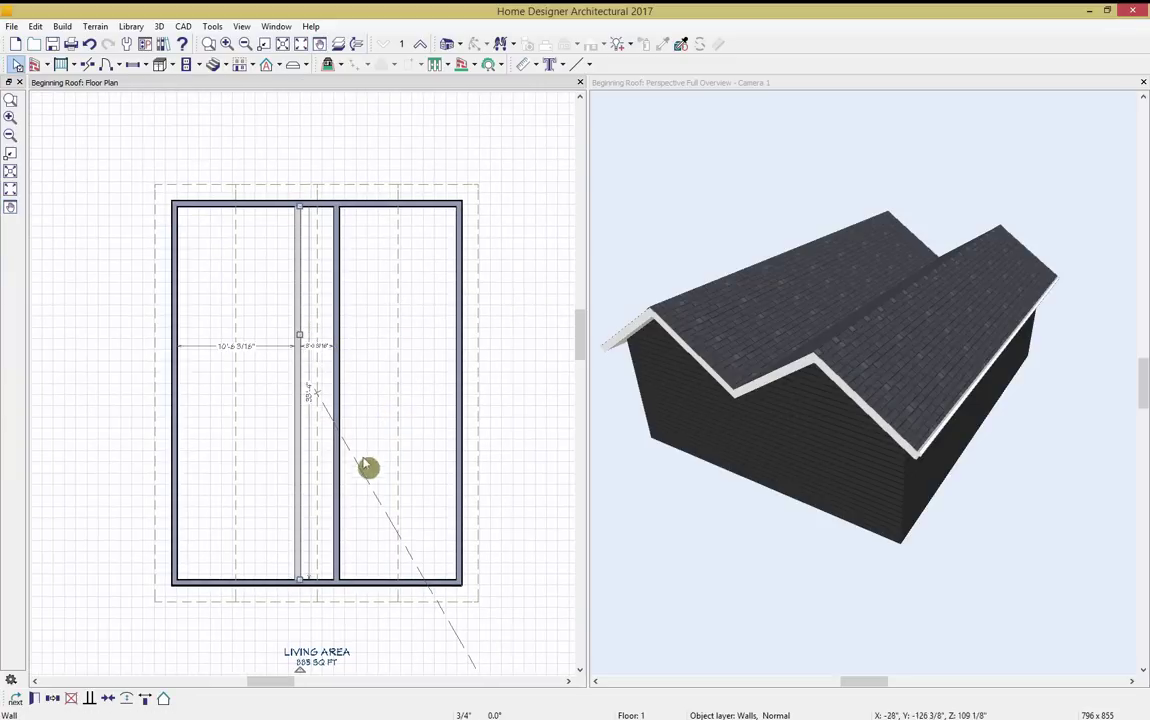
{"action": "scroll", "coordinate": [336, 526], "scroll_direction": "up", "scroll_amount": 4}
{"action": "scroll", "coordinate": [352, 511], "scroll_direction": "up", "scroll_amount": 2}
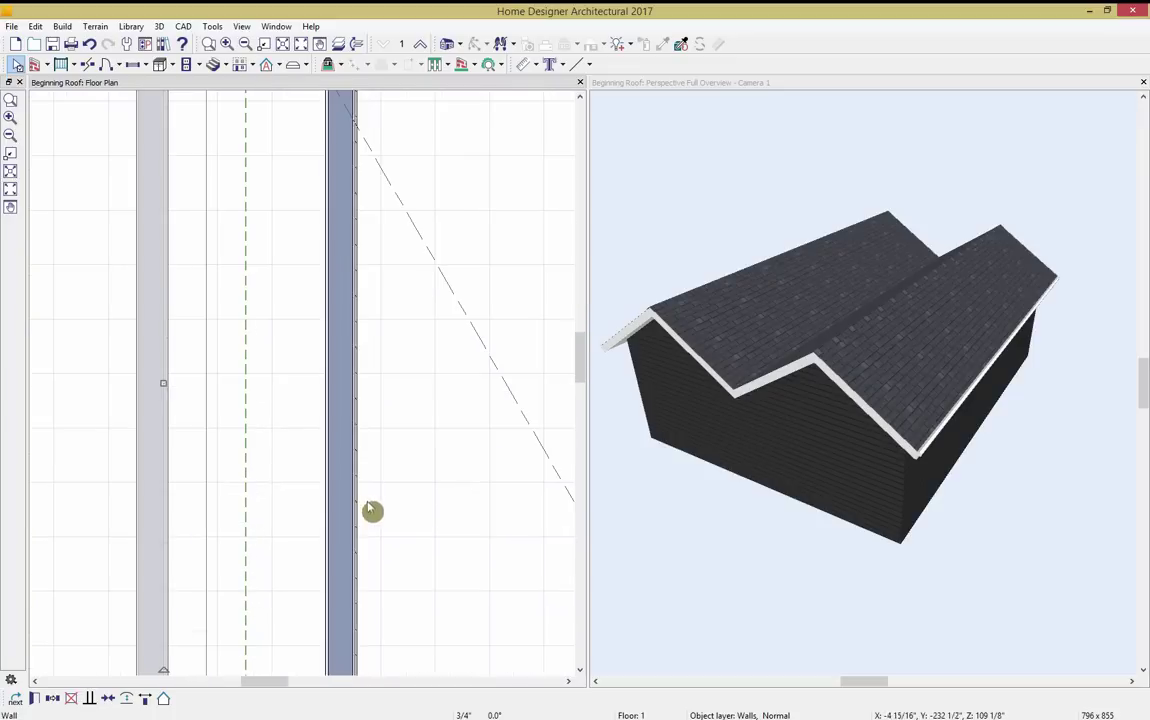
{"action": "left_click", "coordinate": [353, 508]}
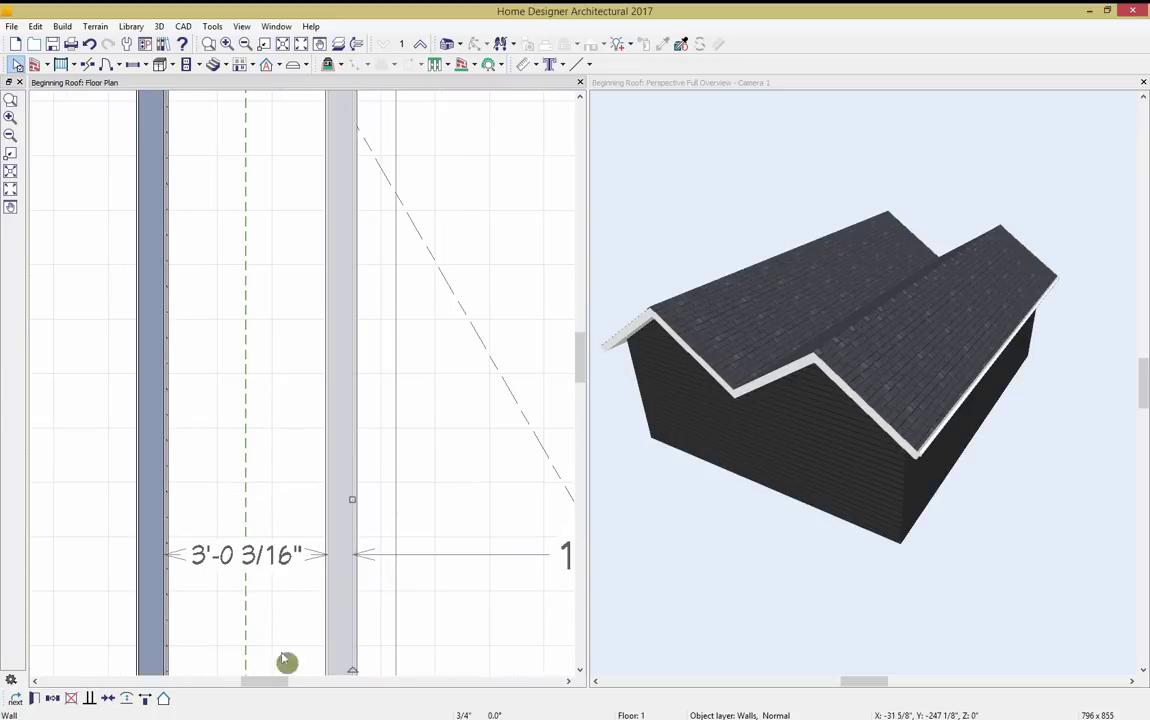
{"action": "left_click", "coordinate": [145, 698]}
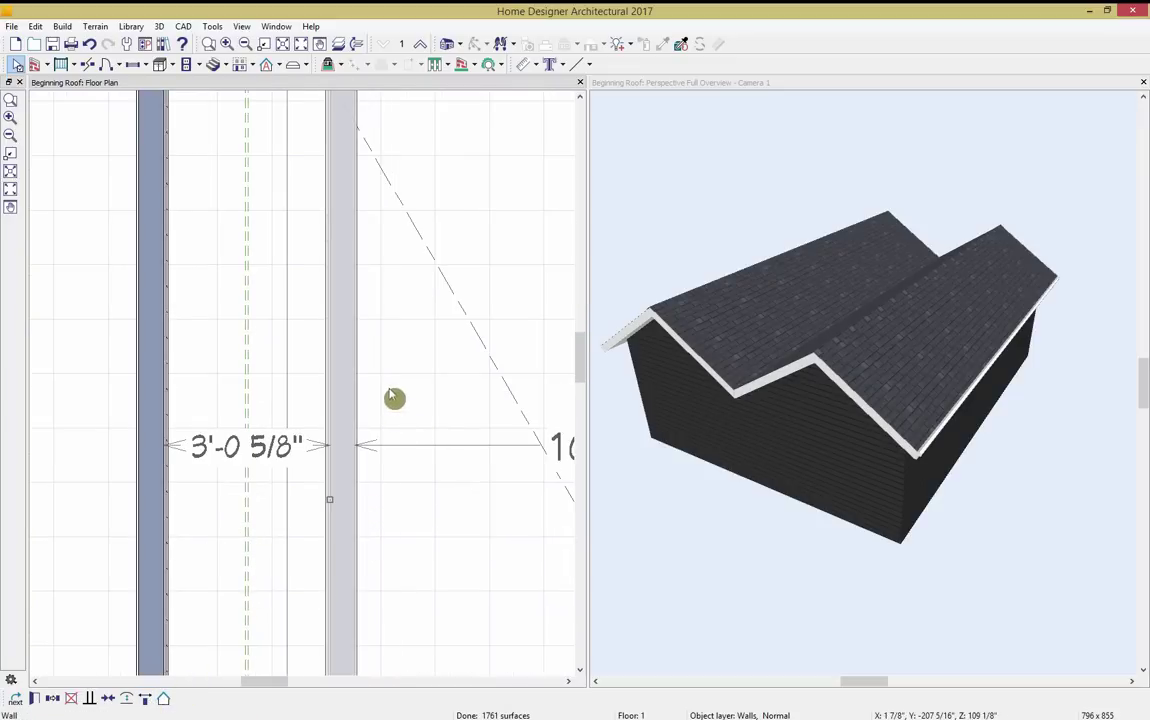
Adjust the right-hand middle wall's position, setting its distance from the other middle wall to exactly 3'.
{"action": "key", "text": "Left"}
{"action": "key", "text": "Left"}
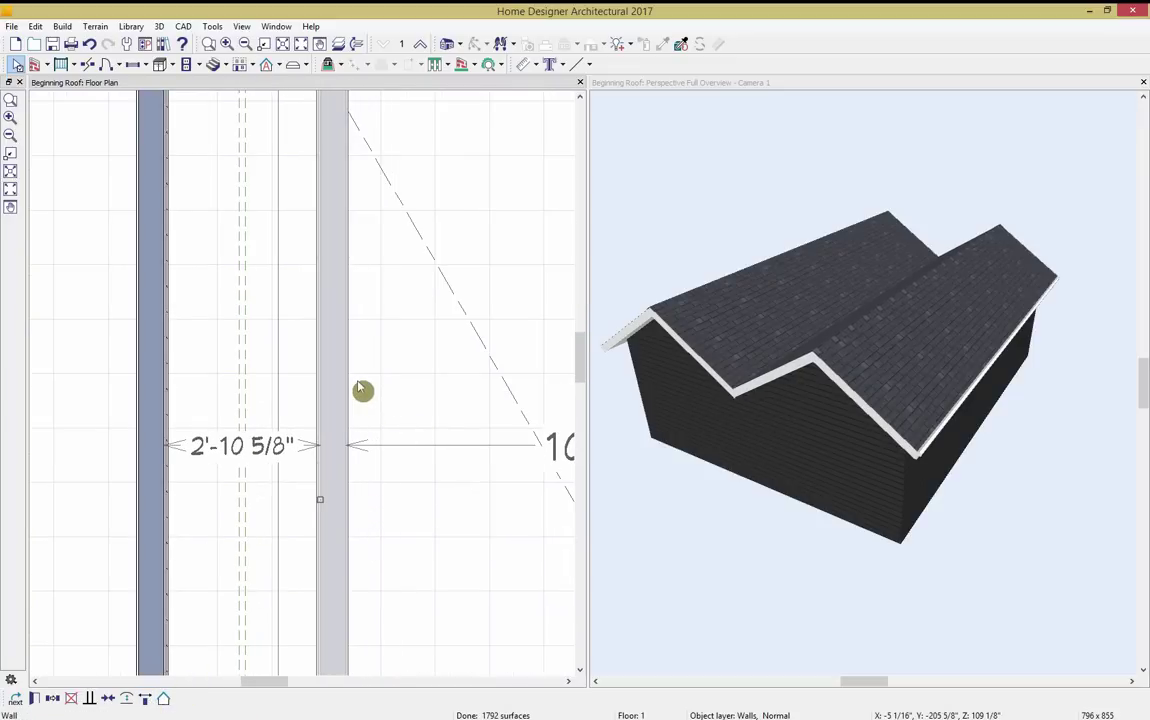
{"action": "key", "text": "Right"}
{"action": "key", "text": "Right"}
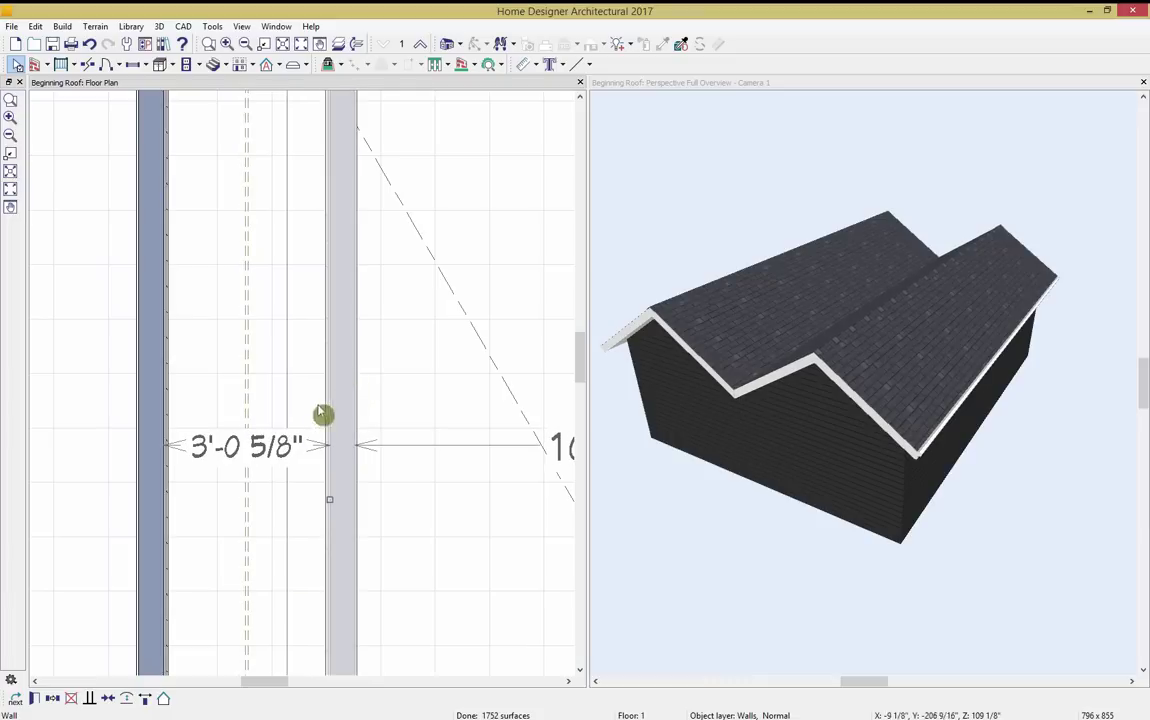
{"action": "left_click", "coordinate": [300, 455]}
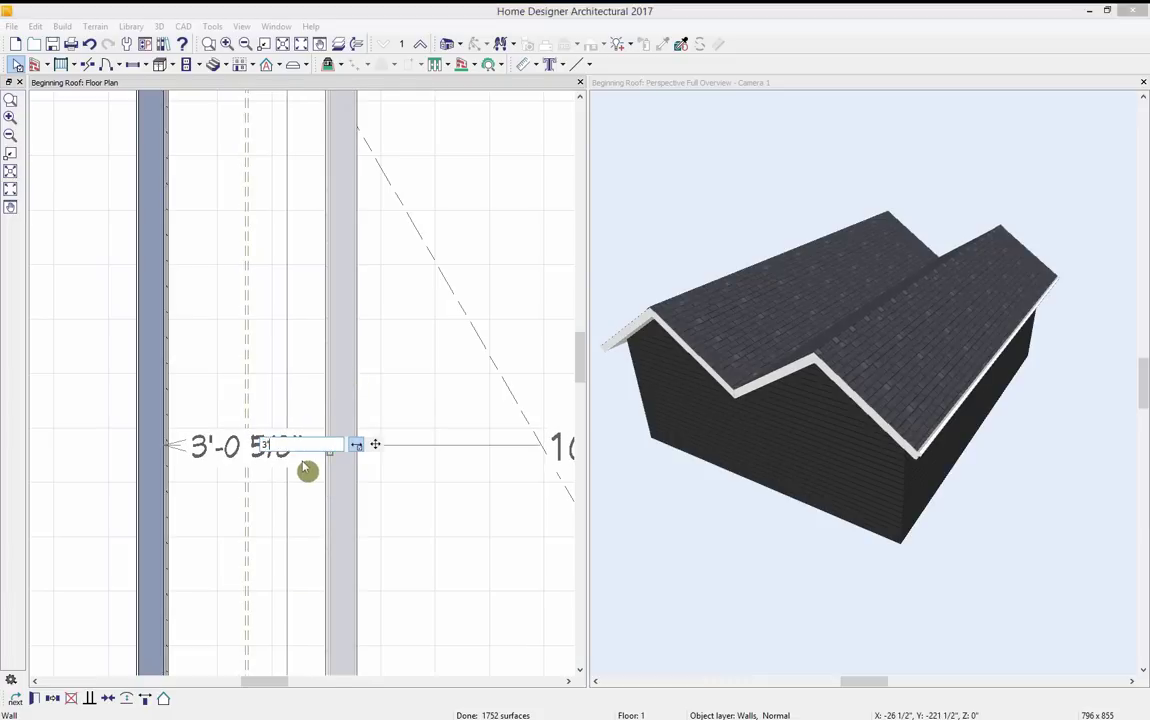
{"action": "type", "text": "3'"}
{"action": "key", "text": "Return"}
{"action": "scroll", "coordinate": [307, 470], "scroll_direction": "down", "scroll_amount": 5}
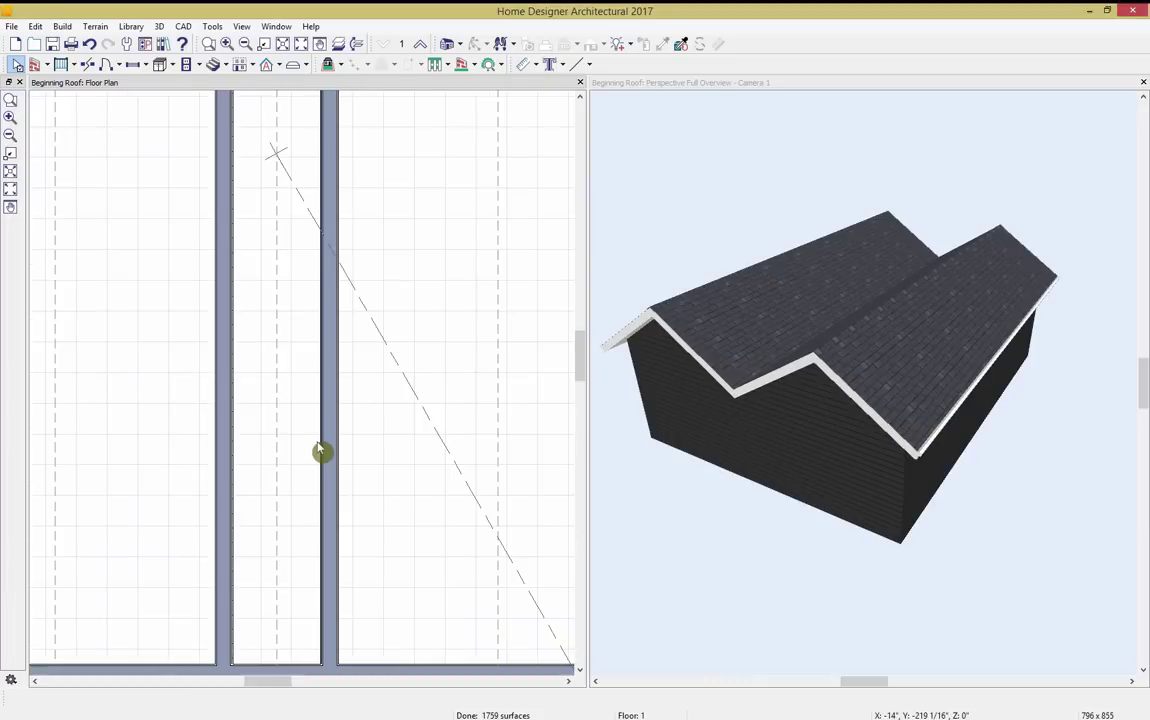
{"action": "middle_click_drag", "start_coordinate": [330, 307], "coordinate": [336, 385]}
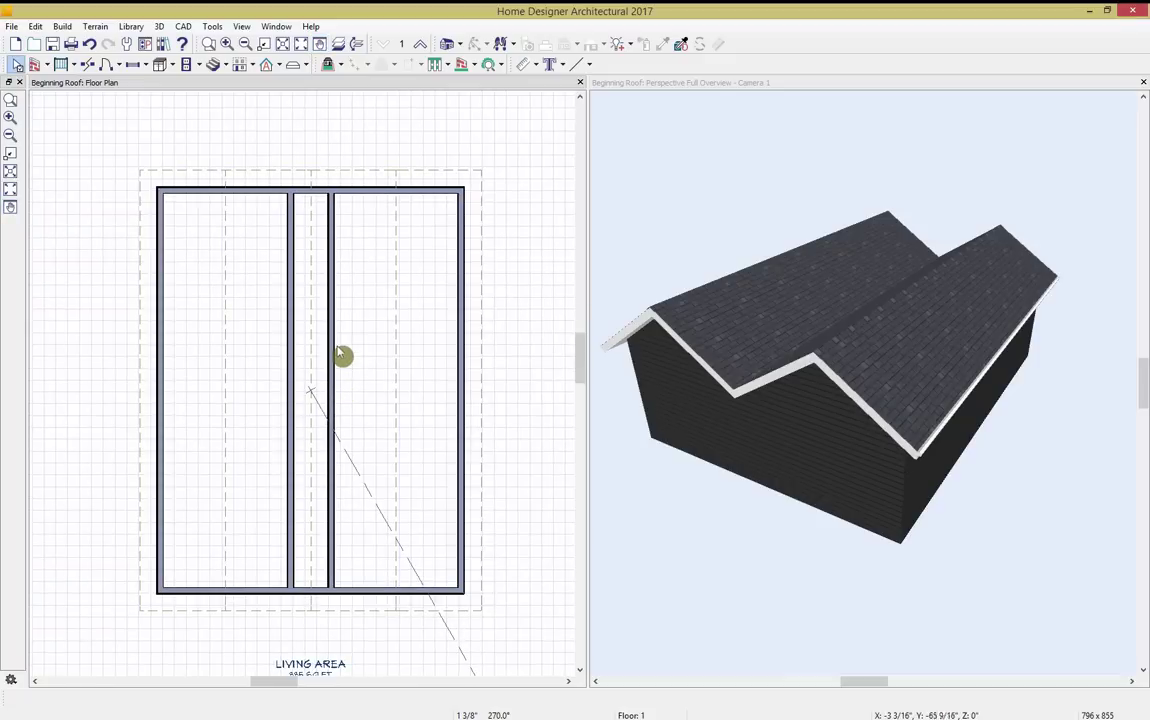
Make the right-hand middle wall a High Shed/Gable Wall in its roof options.
{"action": "left_click", "coordinate": [330, 364]}
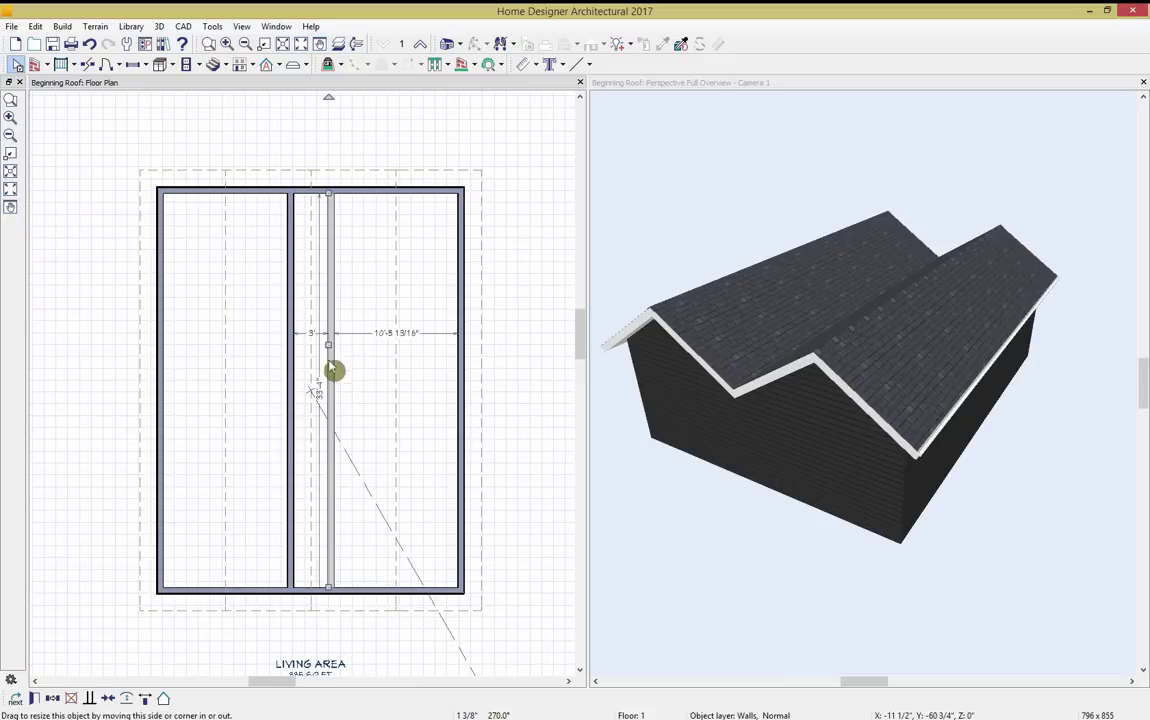
{"action": "left_click", "coordinate": [35, 699]}
{"action": "left_click", "coordinate": [60, 181]}
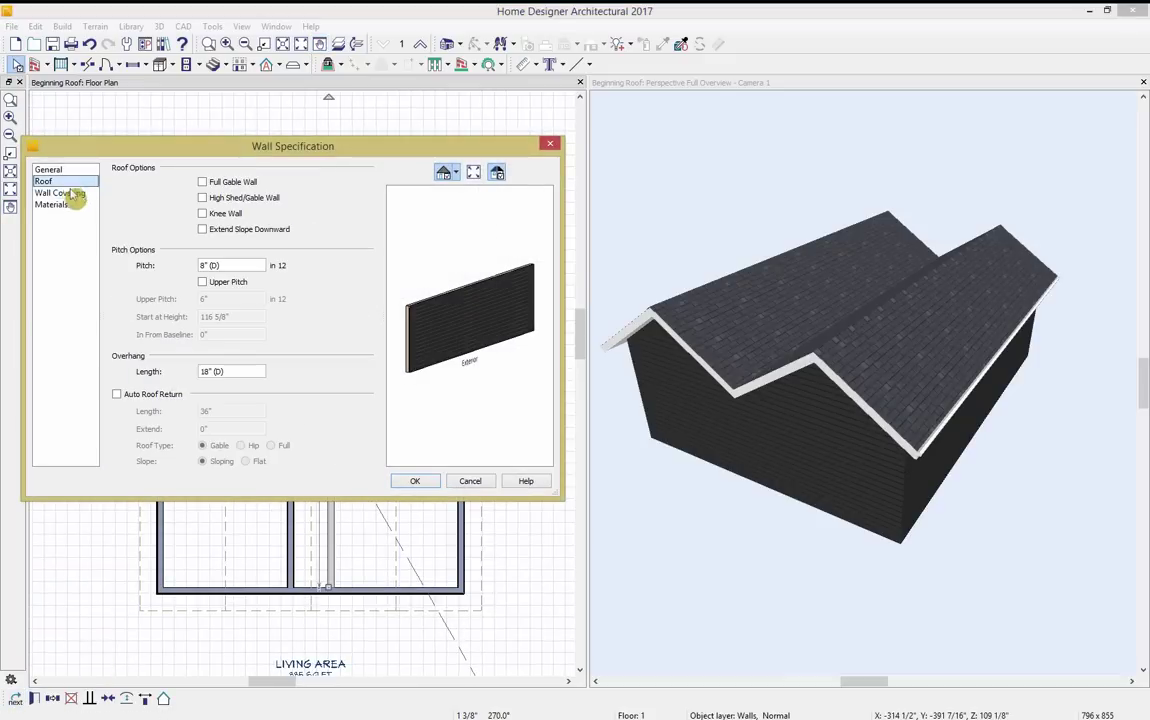
{"action": "left_click", "coordinate": [232, 199]}
{"action": "left_click", "coordinate": [418, 482]}
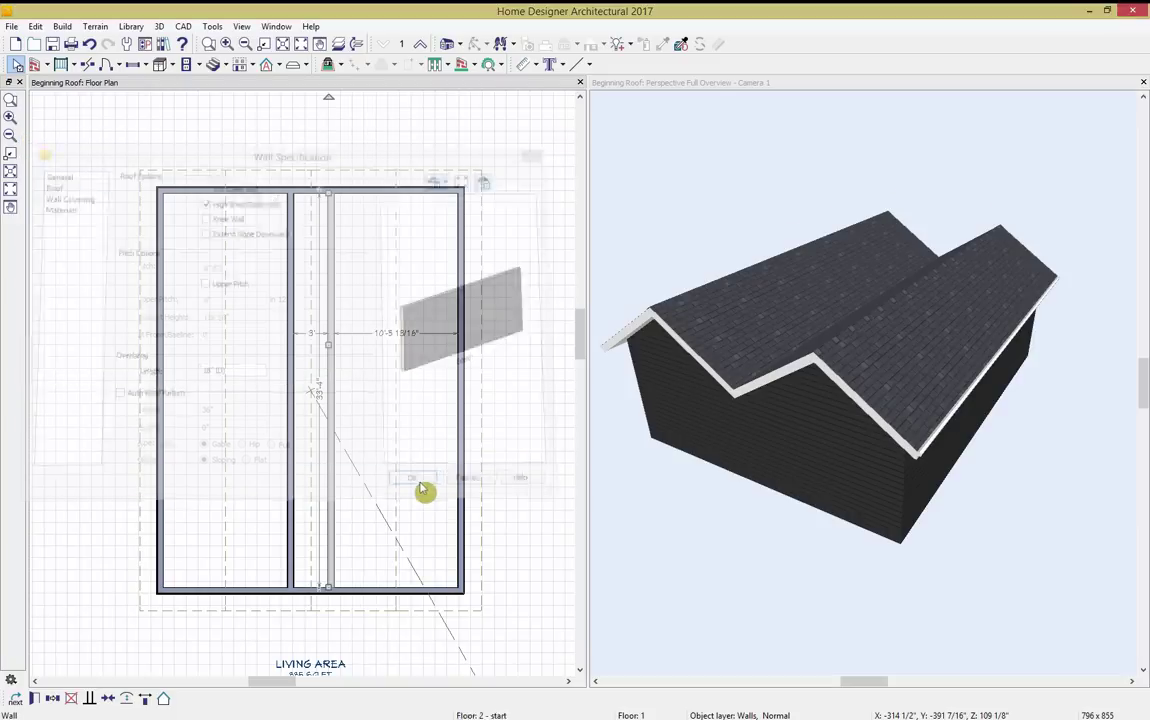
Make the left-hand middle wall a High Shed/Gable Wall in its roof options.
{"action": "left_click", "coordinate": [293, 463]}
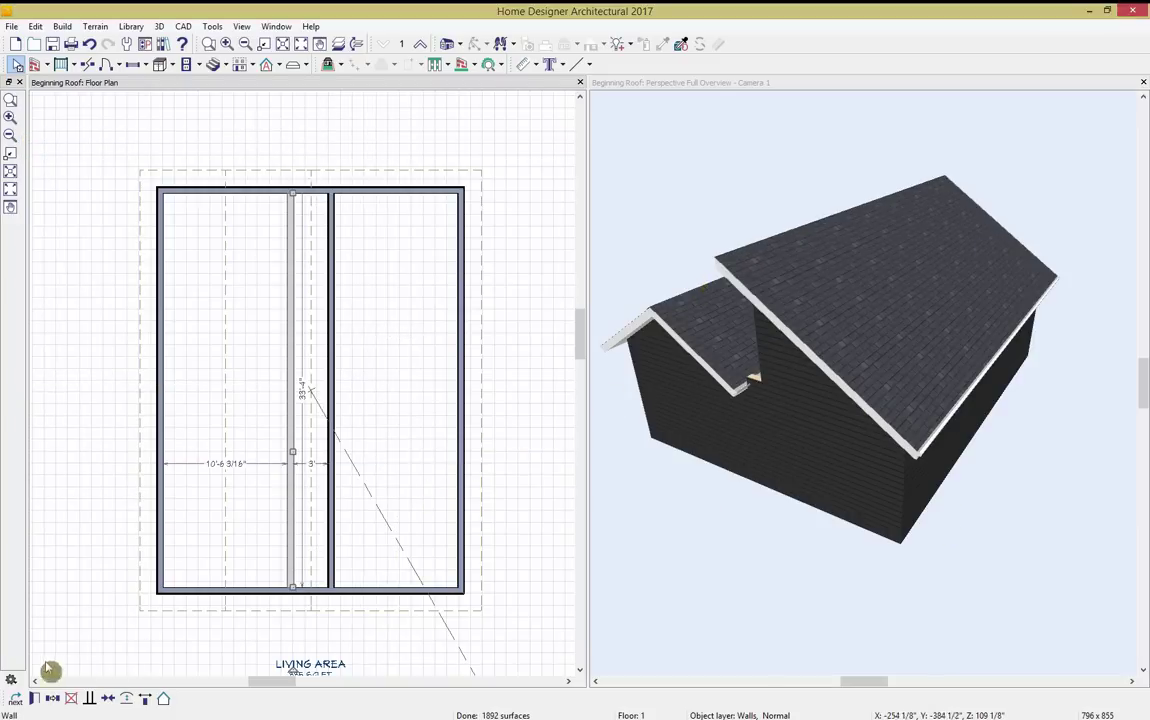
{"action": "left_click", "coordinate": [33, 698]}
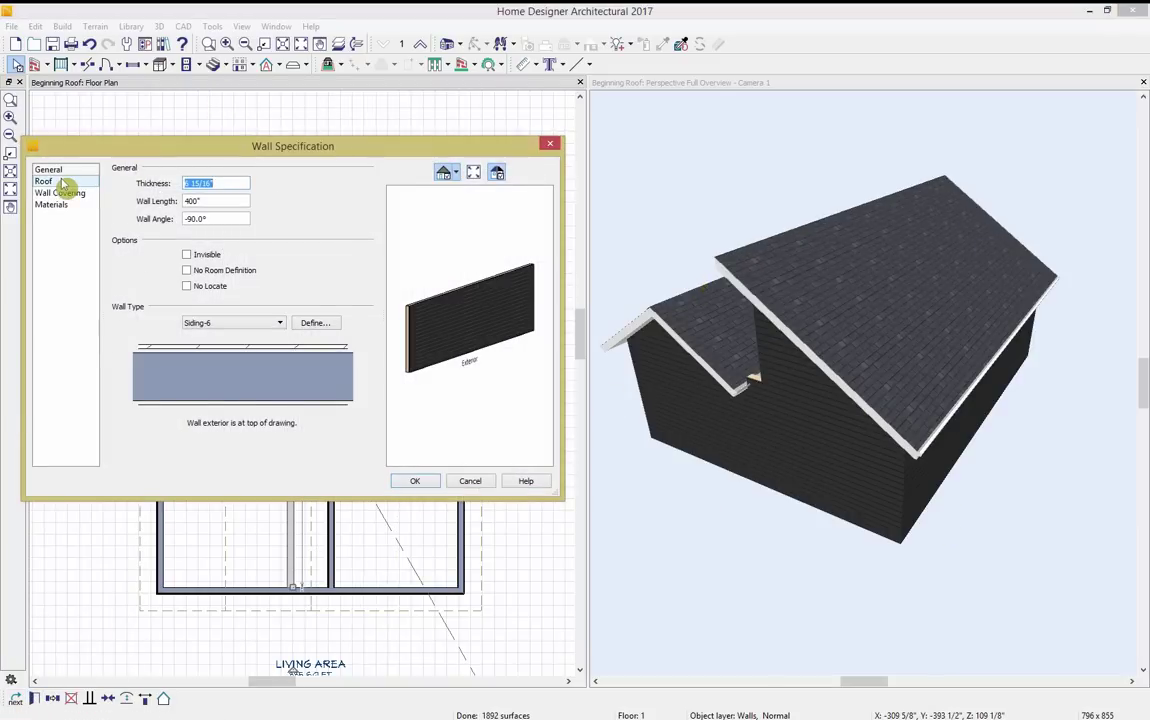
{"action": "left_click", "coordinate": [44, 181]}
{"action": "left_click", "coordinate": [204, 194]}
{"action": "left_click", "coordinate": [414, 407]}
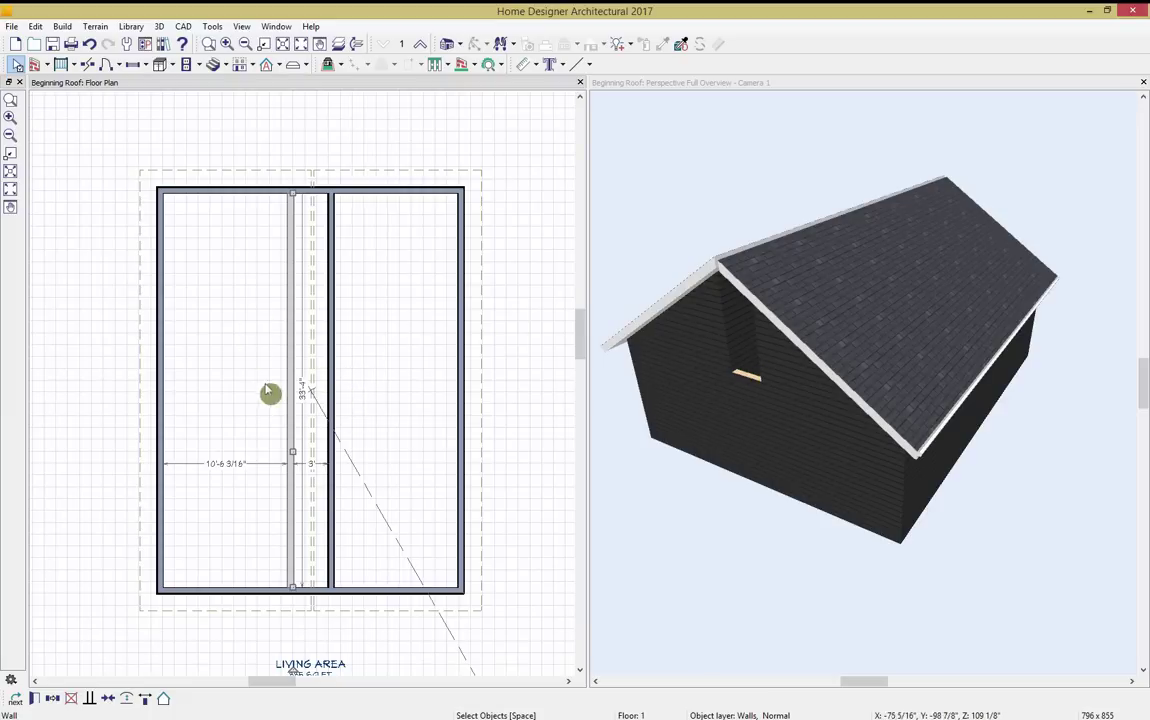
Set the roof pitch over the right-hand long outer wall to 4 in 12.
{"action": "left_click", "coordinate": [463, 338]}
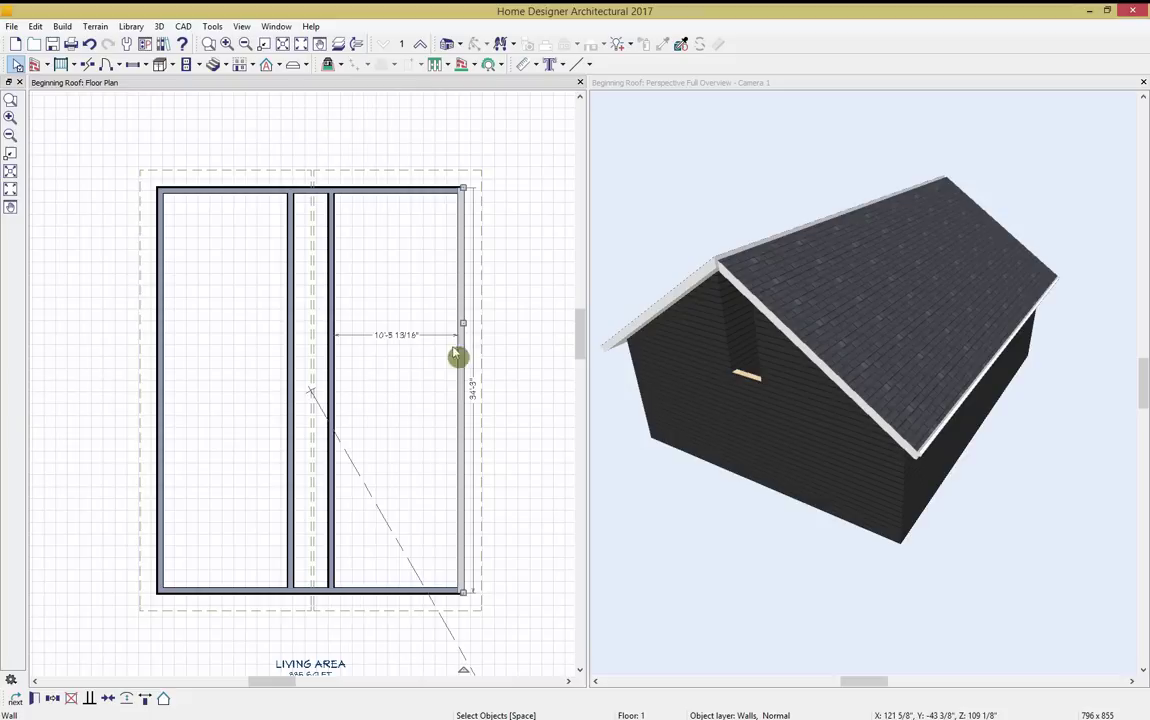
{"action": "left_click", "coordinate": [47, 698]}
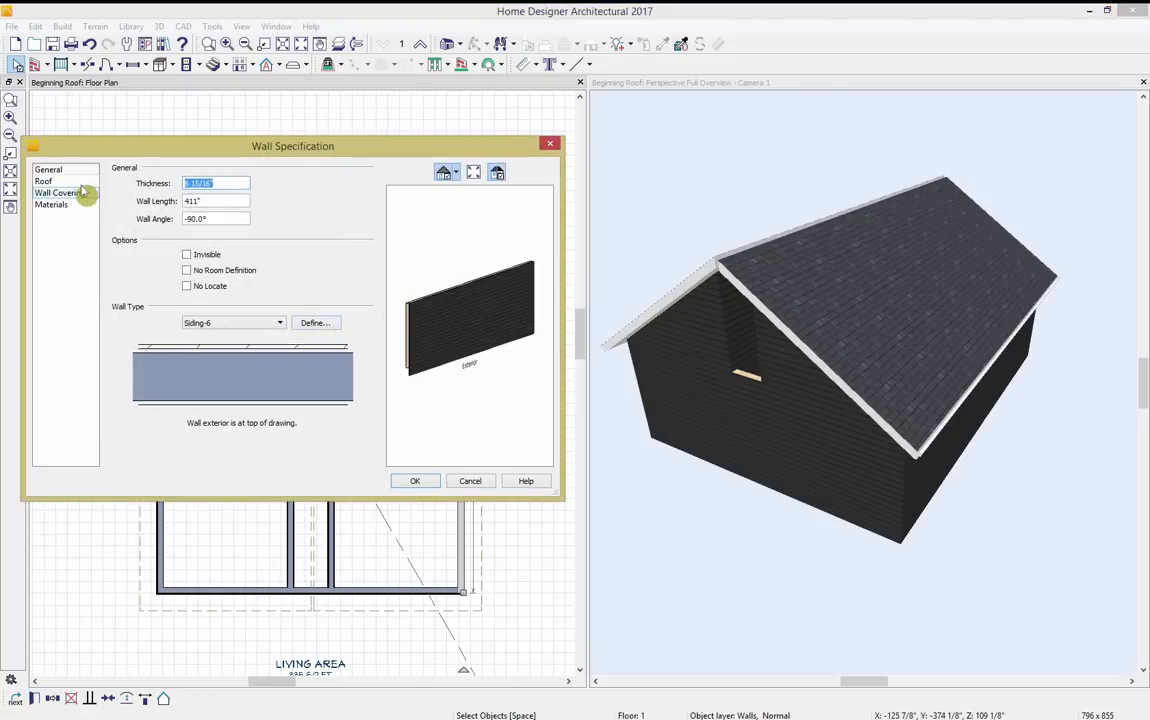
{"action": "left_click", "coordinate": [72, 181]}
{"action": "left_click_drag", "start_coordinate": [250, 263], "coordinate": [111, 270]}
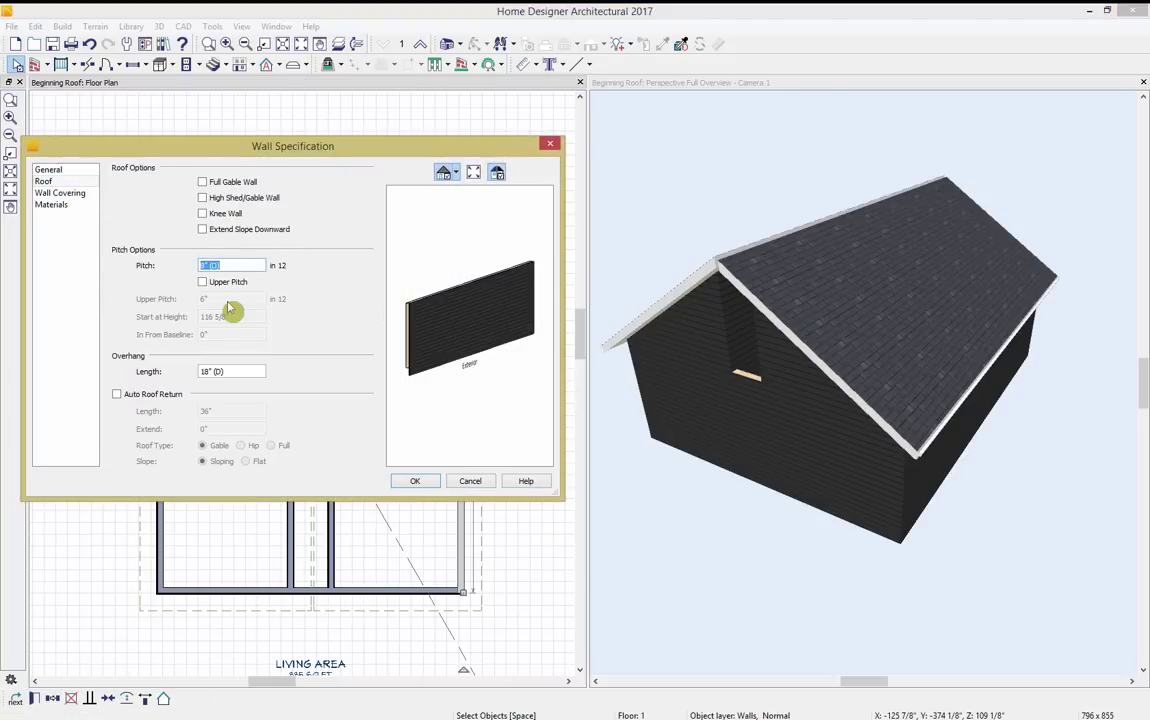
{"action": "type", "text": "4"}
{"action": "left_click", "coordinate": [413, 481]}
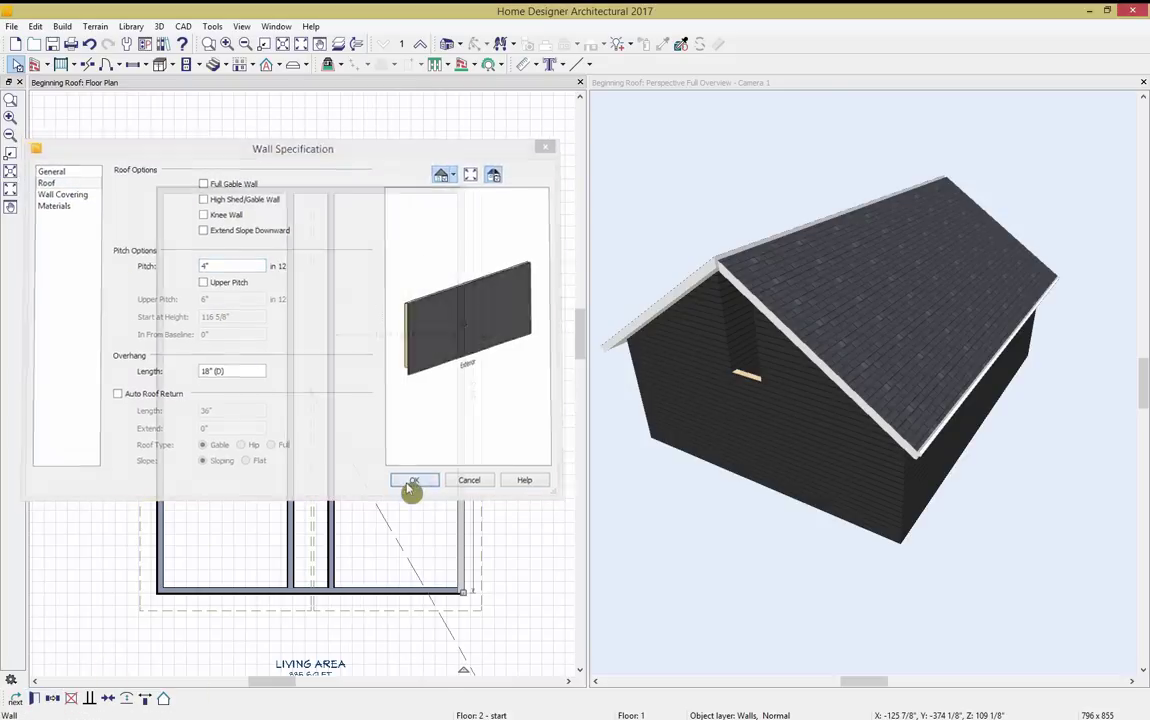
Give the left-hand long outer wall a steeper roof pitch than the default in its roof options.
{"action": "left_click", "coordinate": [159, 393]}
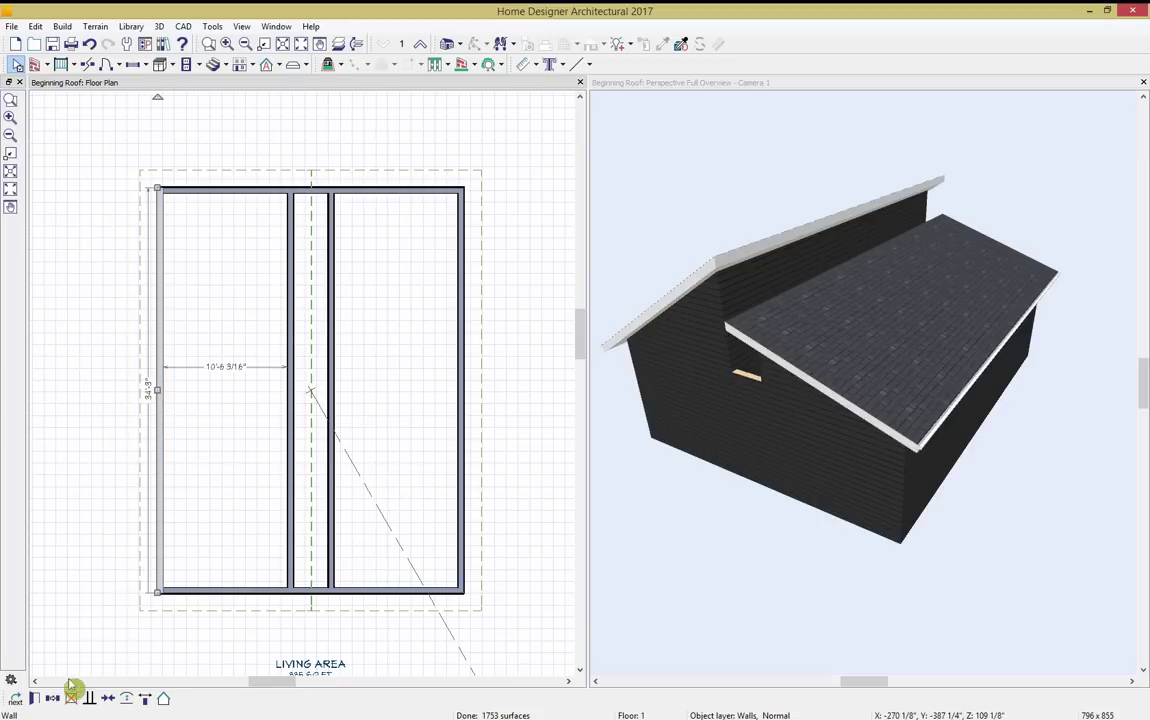
{"action": "left_click", "coordinate": [35, 699]}
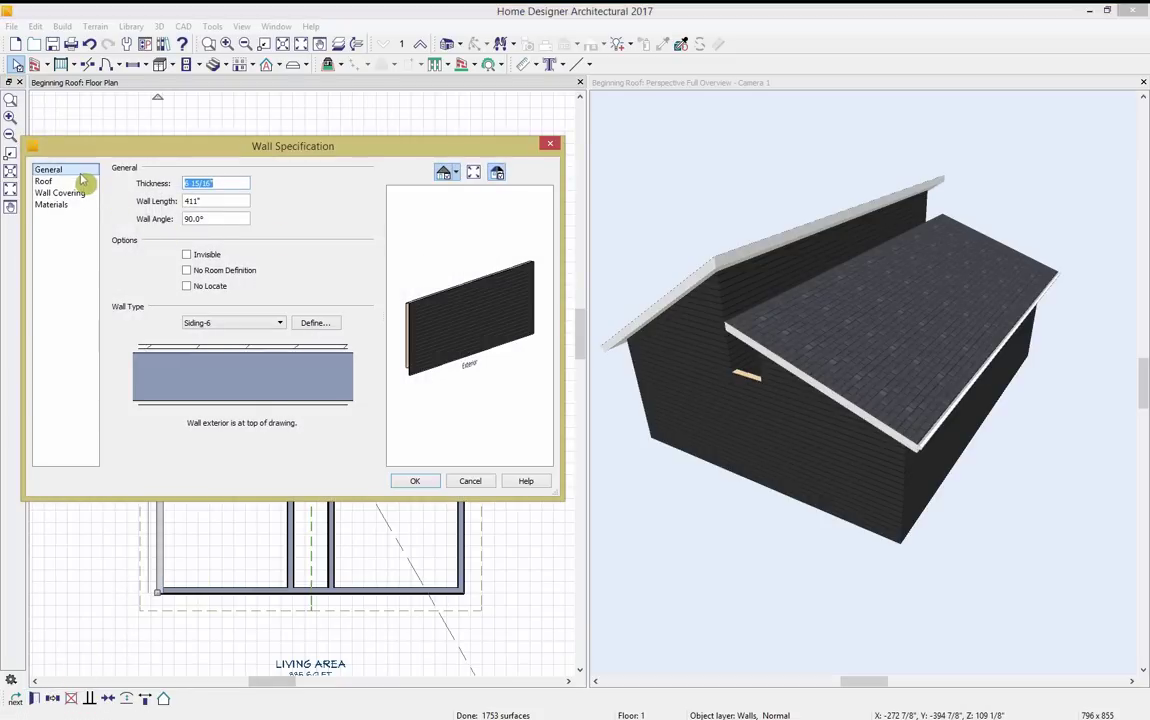
{"action": "left_click", "coordinate": [44, 181]}
{"action": "left_click_drag", "start_coordinate": [231, 265], "coordinate": [155, 281]}
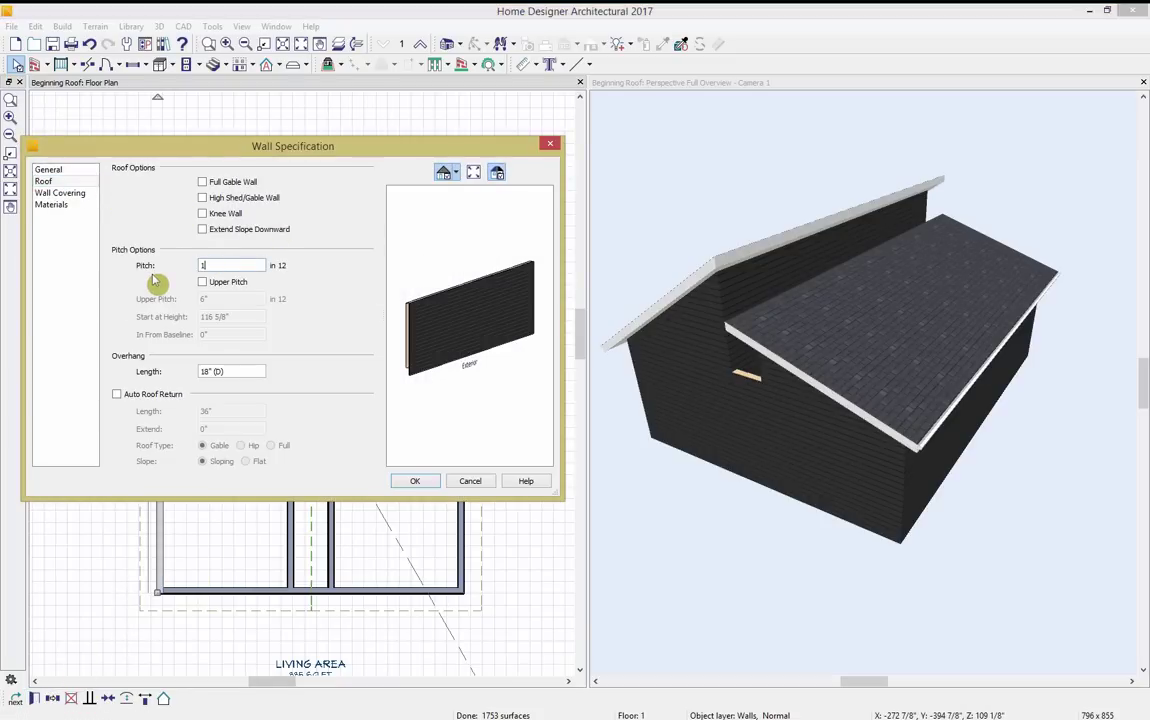
{"action": "left_click", "coordinate": [414, 481]}
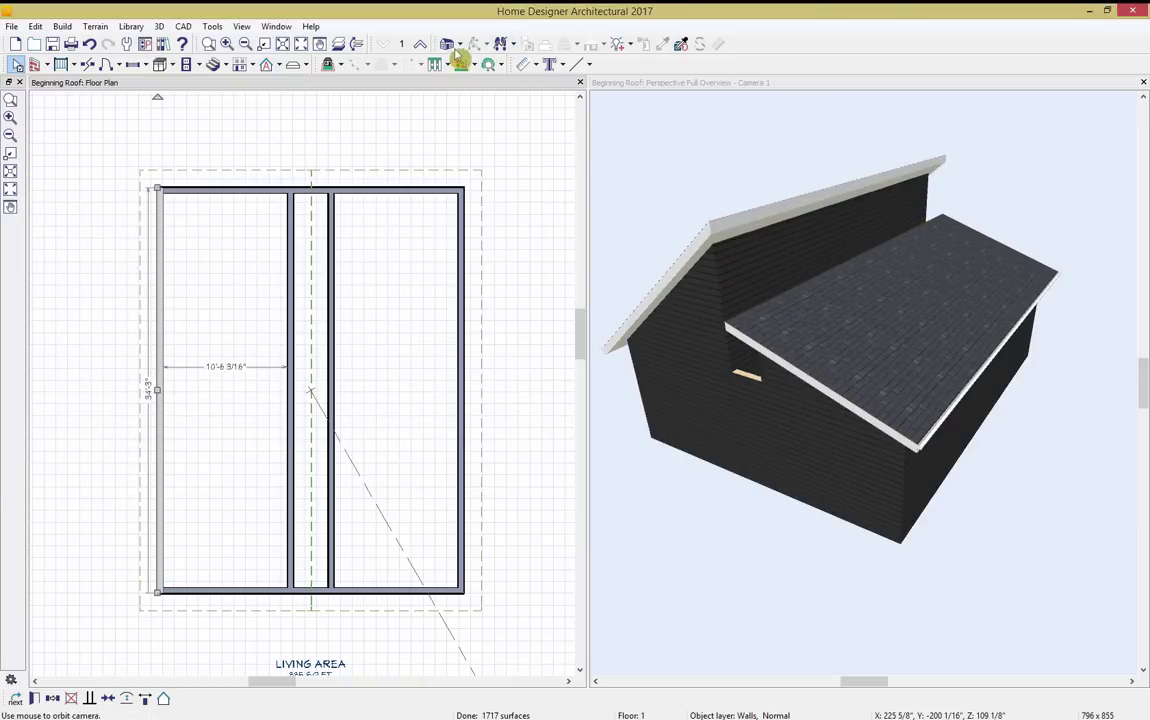
Display the 3D overview in the Glass House technique and orbit to look through the gable end at the interior.
{"action": "left_click", "coordinate": [660, 95]}
{"action": "left_click", "coordinate": [600, 44]}
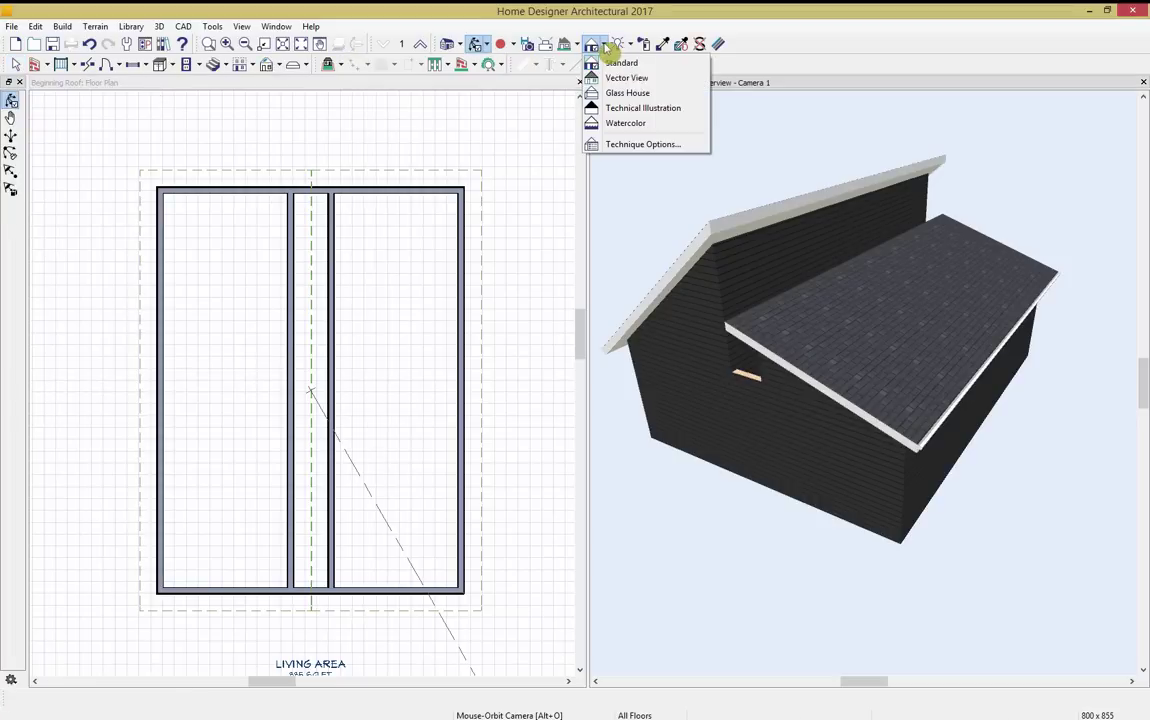
{"action": "left_click", "coordinate": [636, 93]}
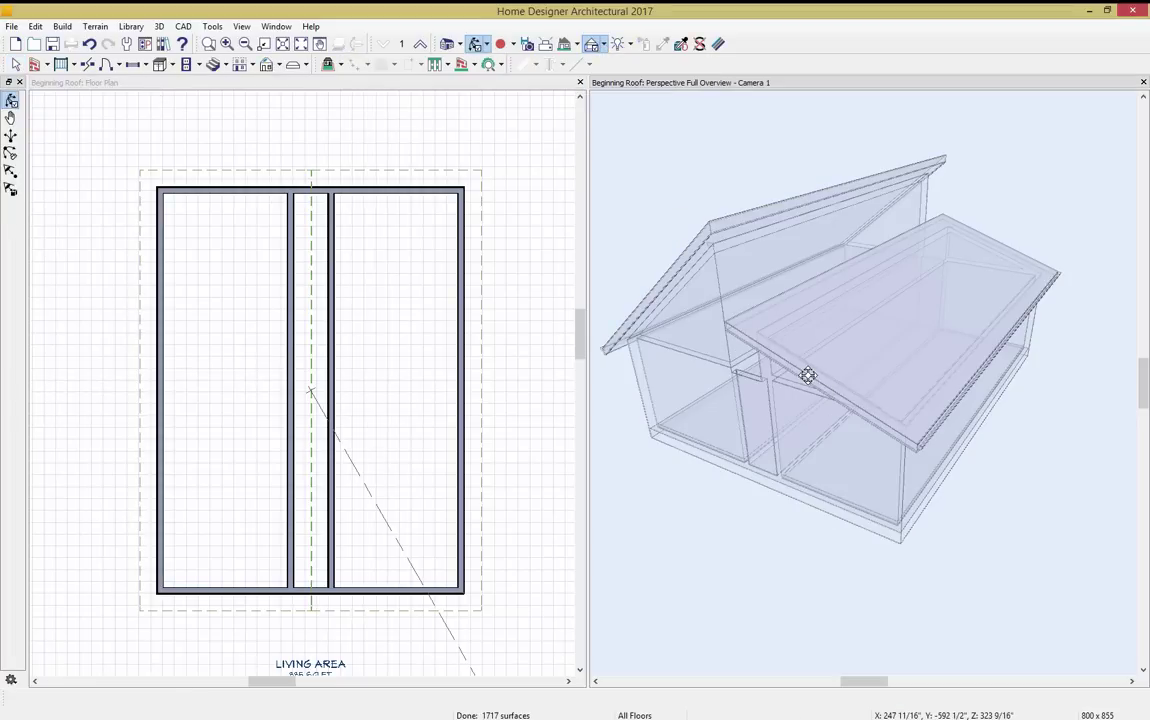
{"action": "left_click_drag", "start_coordinate": [806, 375], "coordinate": [868, 329]}
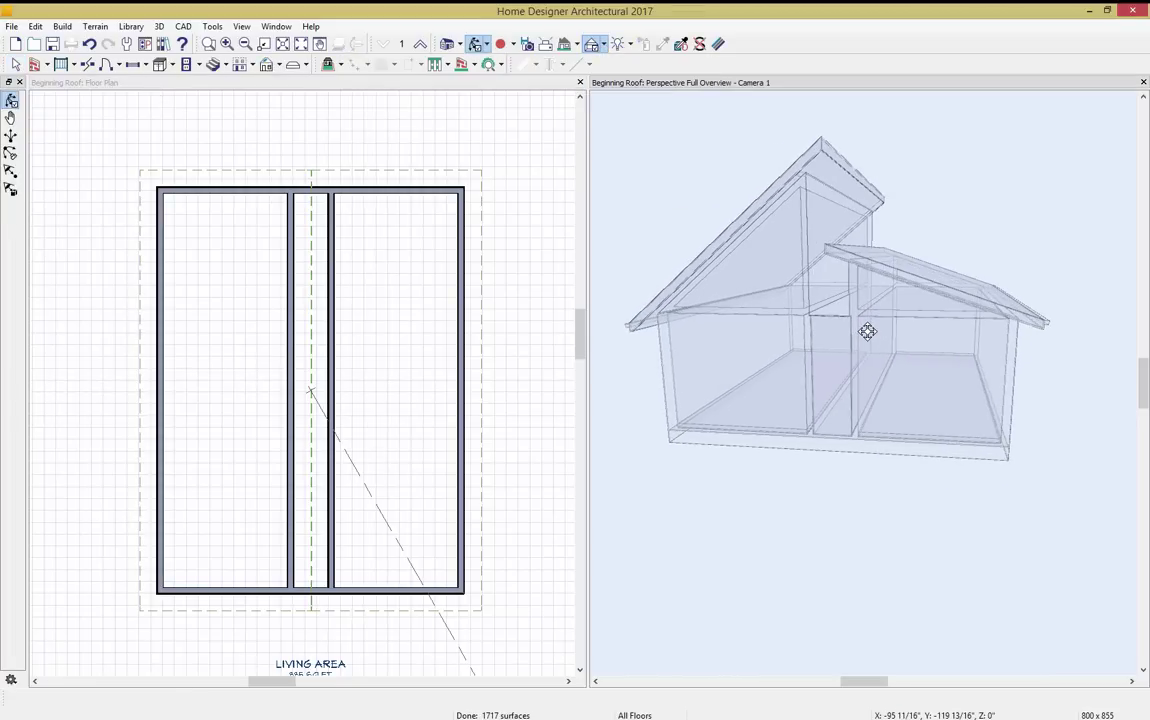
Turn off the ceiling over the large left-hand room in its structure specification, keeping the roof over it.
{"action": "left_click", "coordinate": [141, 335]}
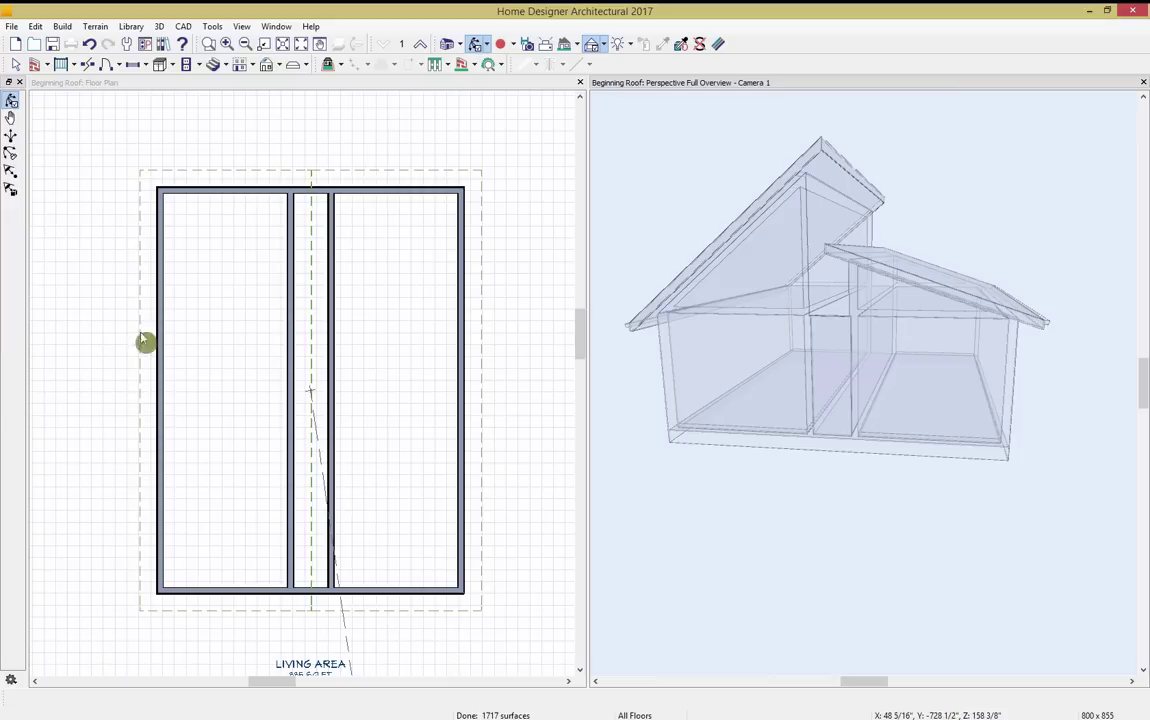
{"action": "left_click", "coordinate": [205, 352]}
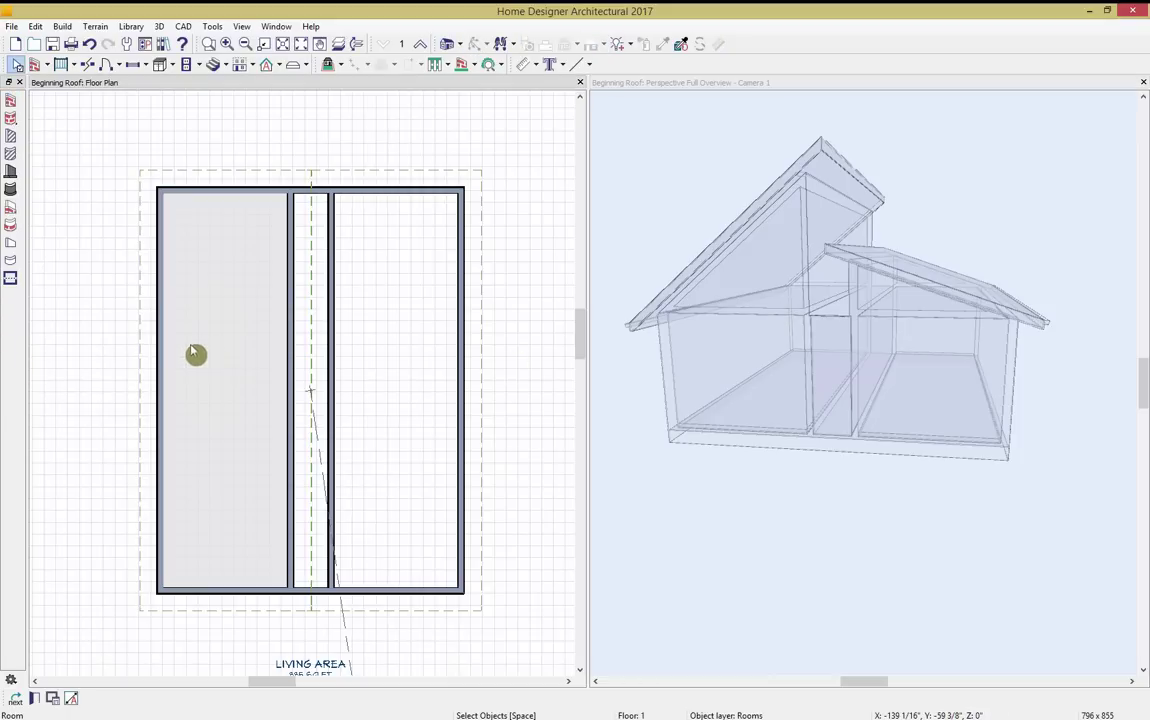
{"action": "left_click", "coordinate": [36, 700]}
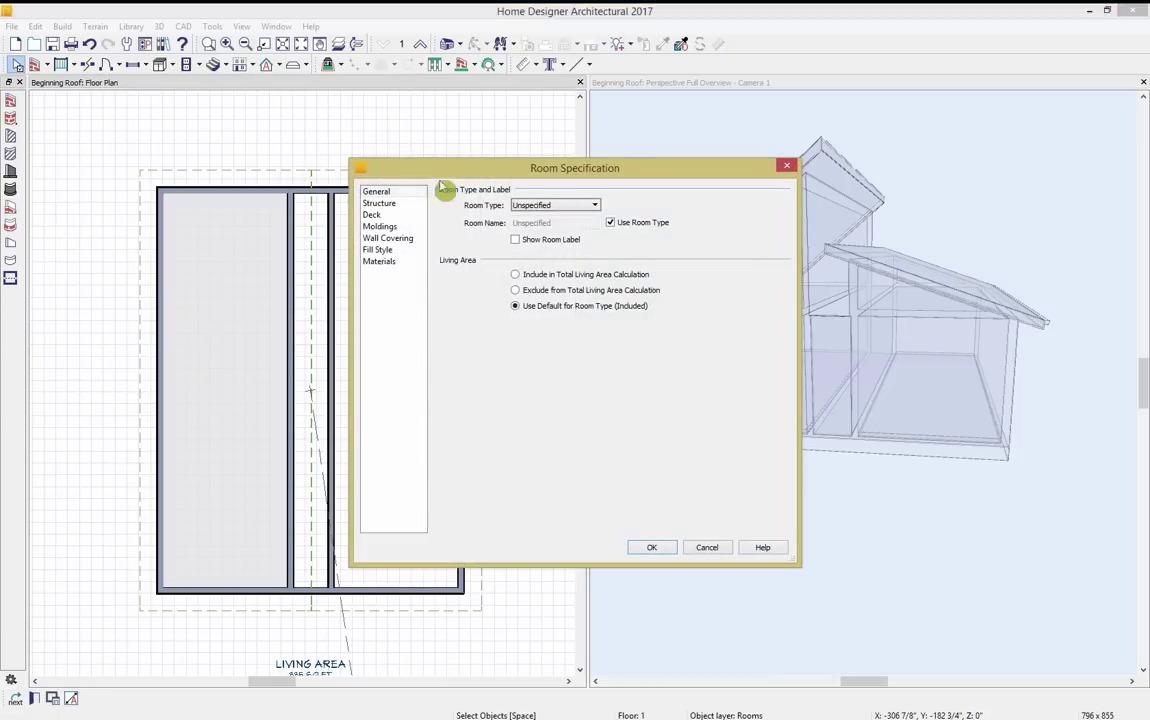
{"action": "left_click", "coordinate": [380, 203]}
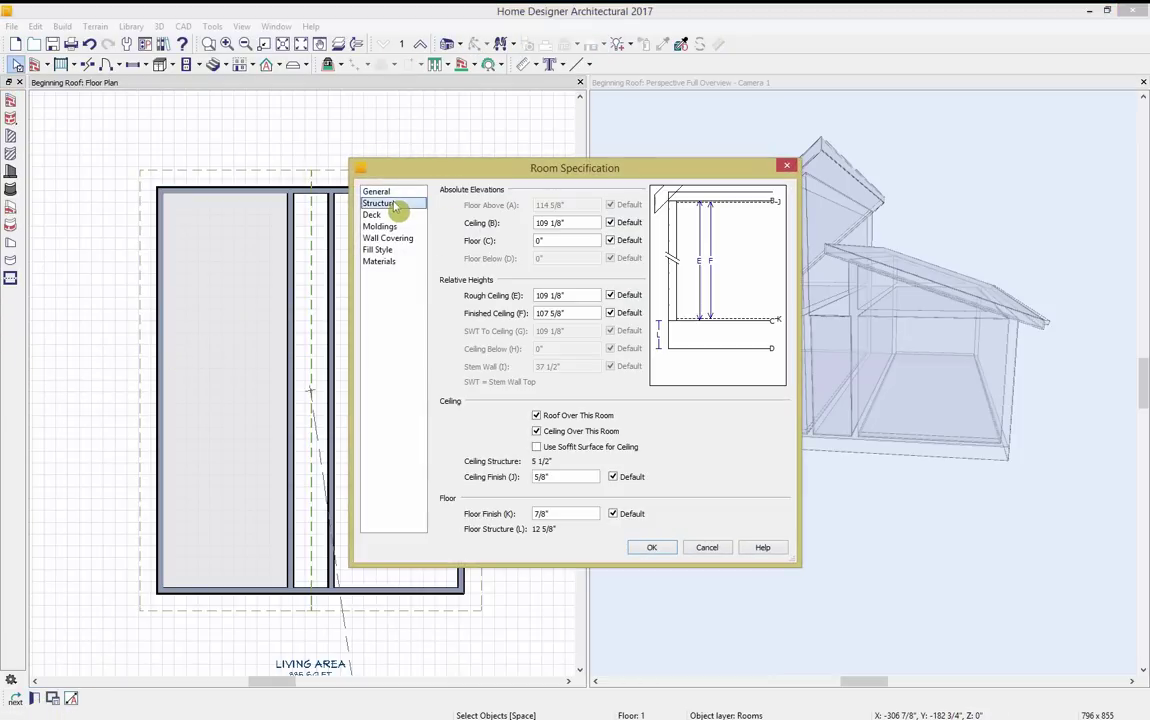
{"action": "left_click", "coordinate": [536, 431]}
{"action": "left_click", "coordinate": [655, 548]}
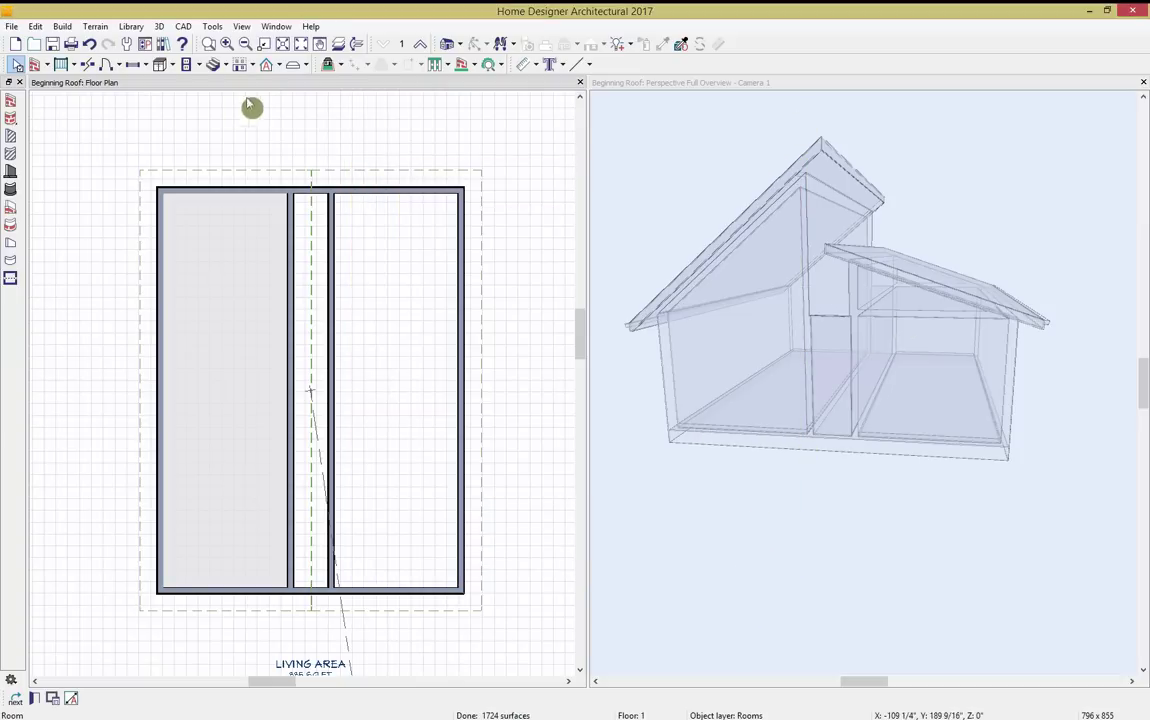
Turn off Auto Rebuild Roofs and delete the right-hand of the two interior walls in the floor plan.
{"action": "left_click", "coordinate": [268, 66]}
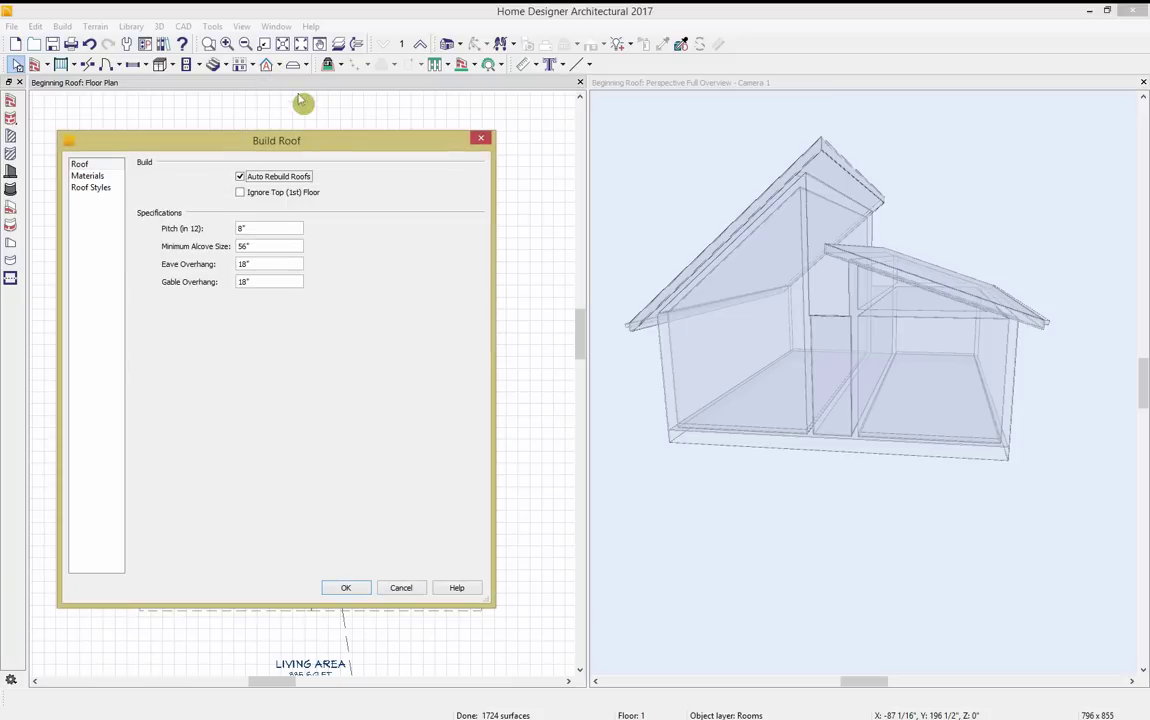
{"action": "left_click", "coordinate": [346, 587]}
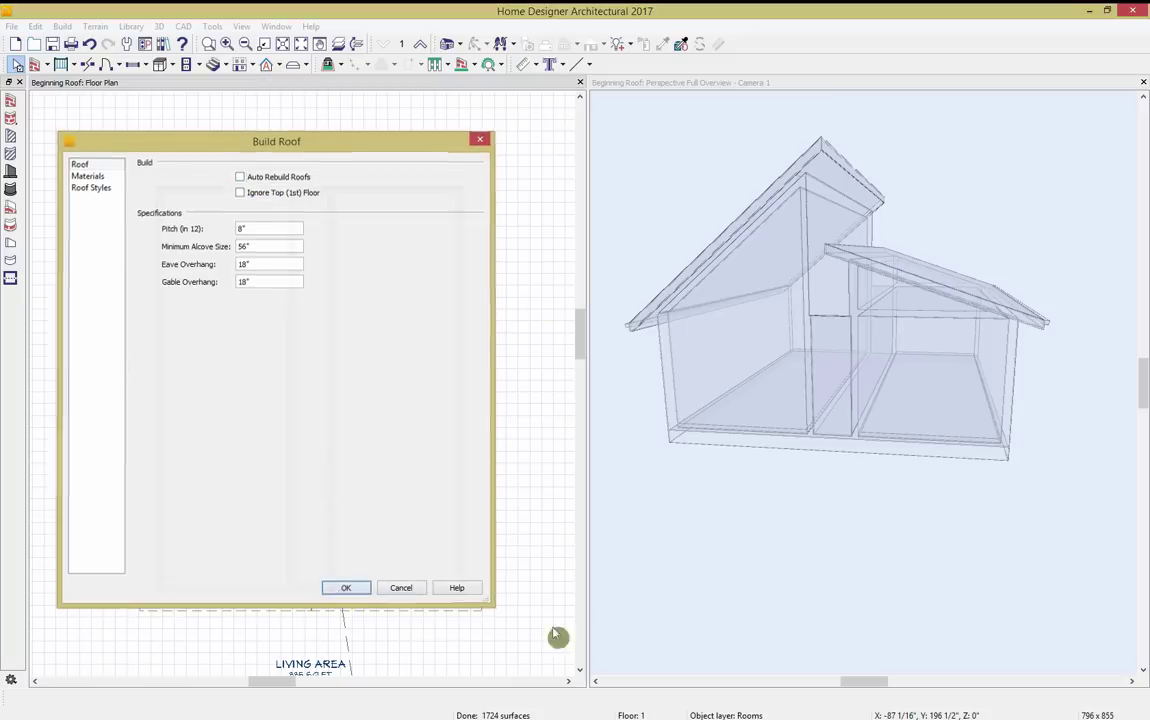
{"action": "left_click", "coordinate": [333, 396]}
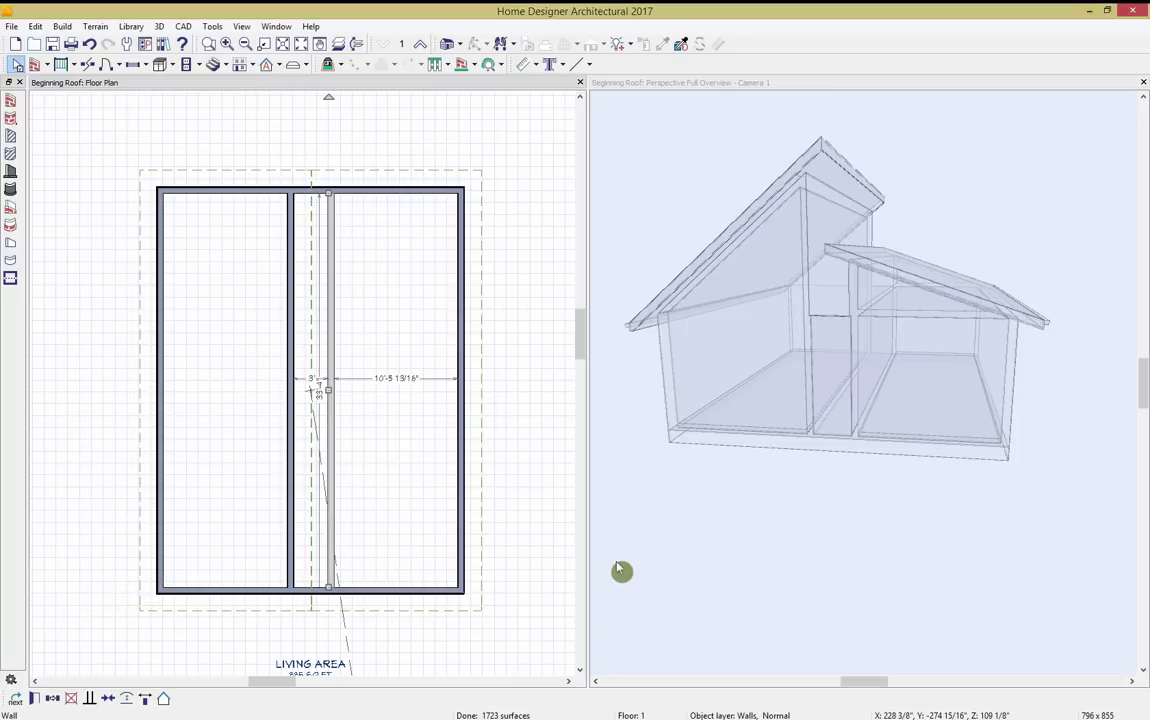
{"action": "key", "text": "Delete"}
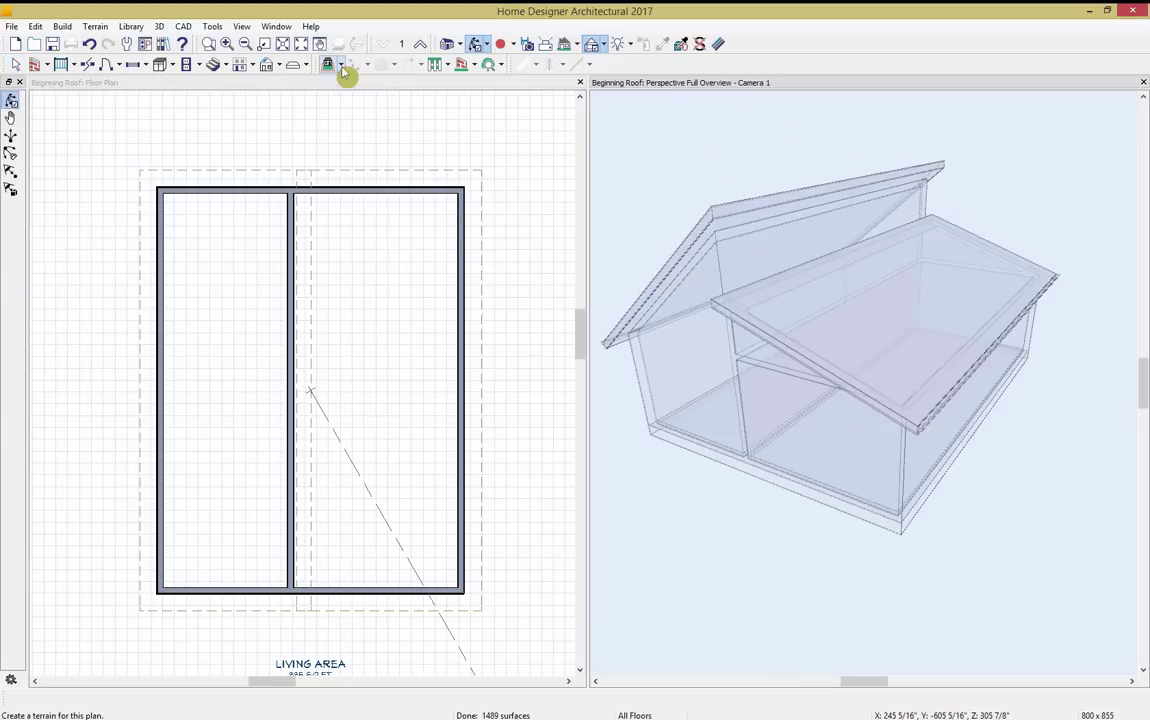
Place a row of four windows in the high wall above the lower shed roof.
{"action": "left_click", "coordinate": [138, 64]}
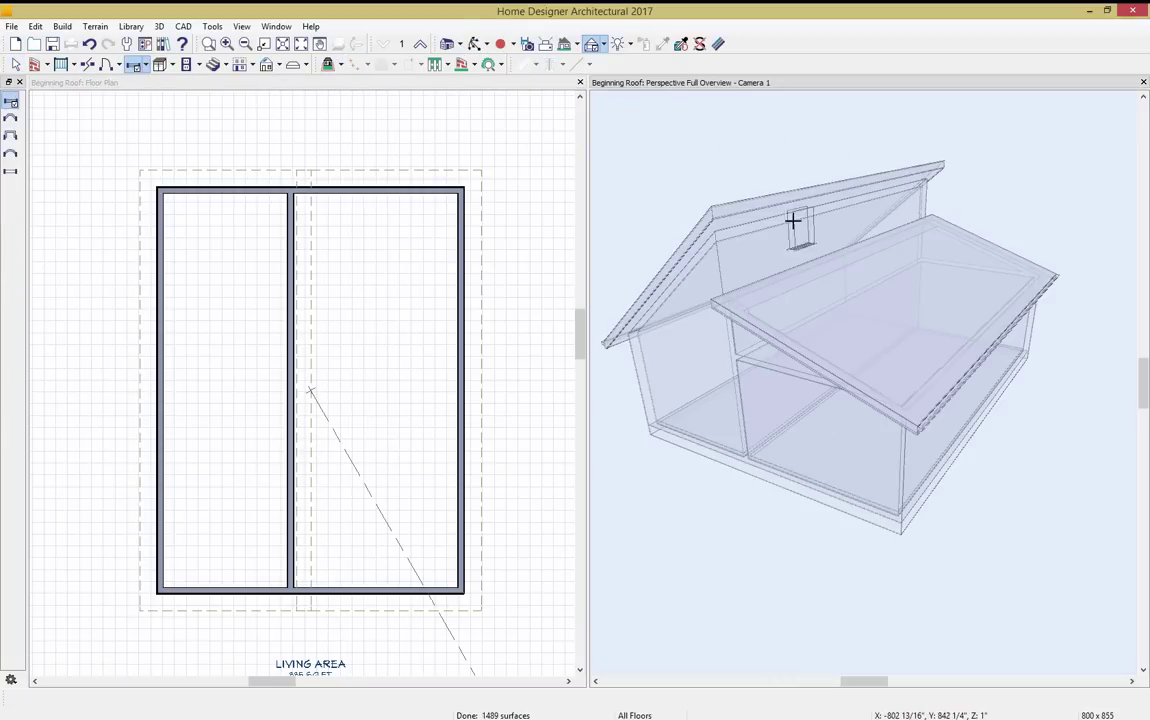
{"action": "left_click", "coordinate": [757, 252]}
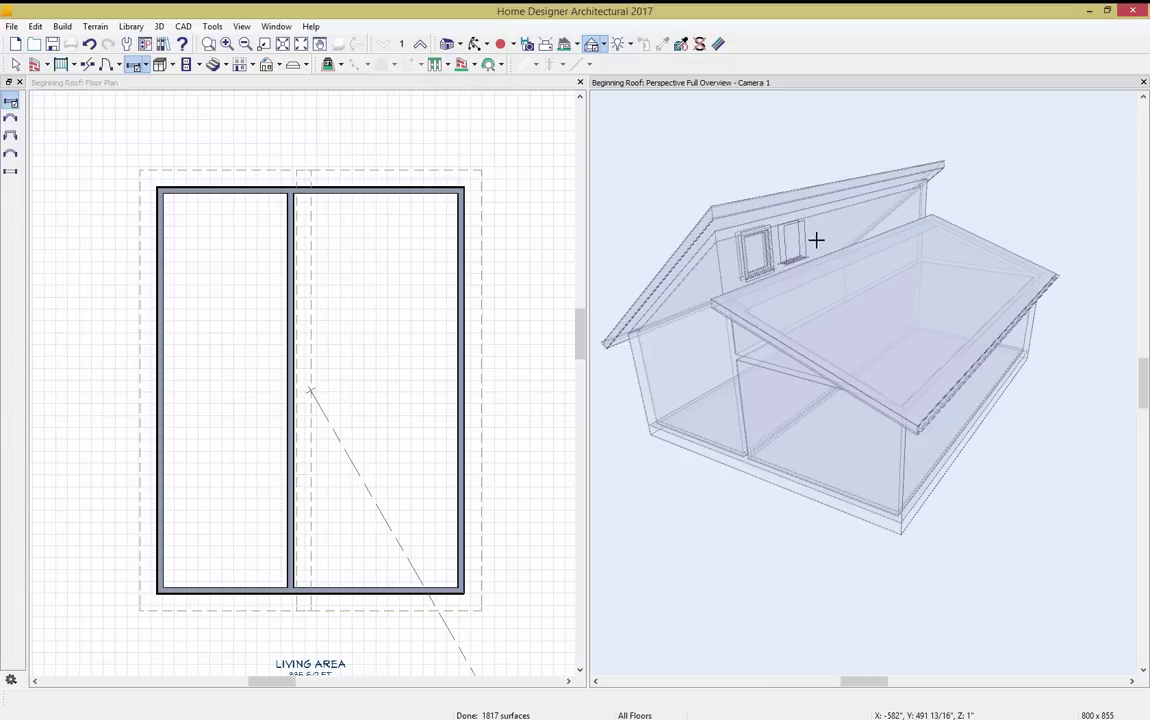
{"action": "left_click", "coordinate": [818, 238]}
{"action": "left_click", "coordinate": [855, 229]}
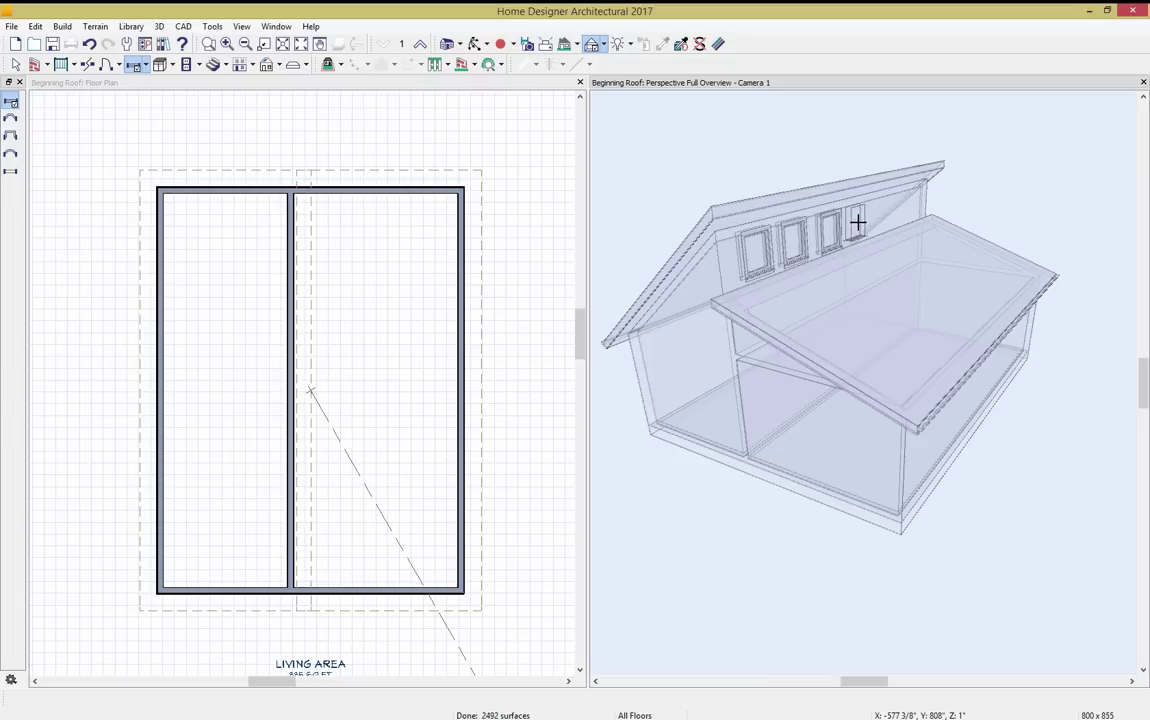
Create a Full Camera view from the upper-left corner of the left room, looking diagonally towards the interior wall.
{"action": "left_click", "coordinate": [452, 44]}
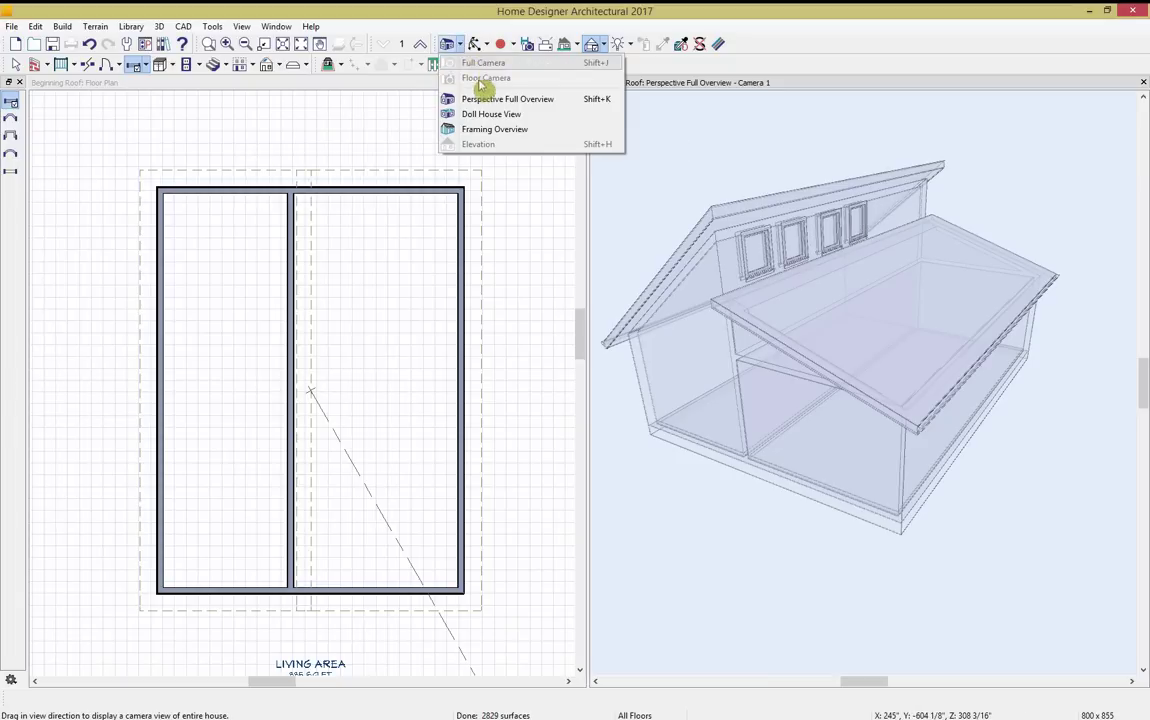
{"action": "left_click", "coordinate": [308, 88]}
{"action": "left_click", "coordinate": [458, 46]}
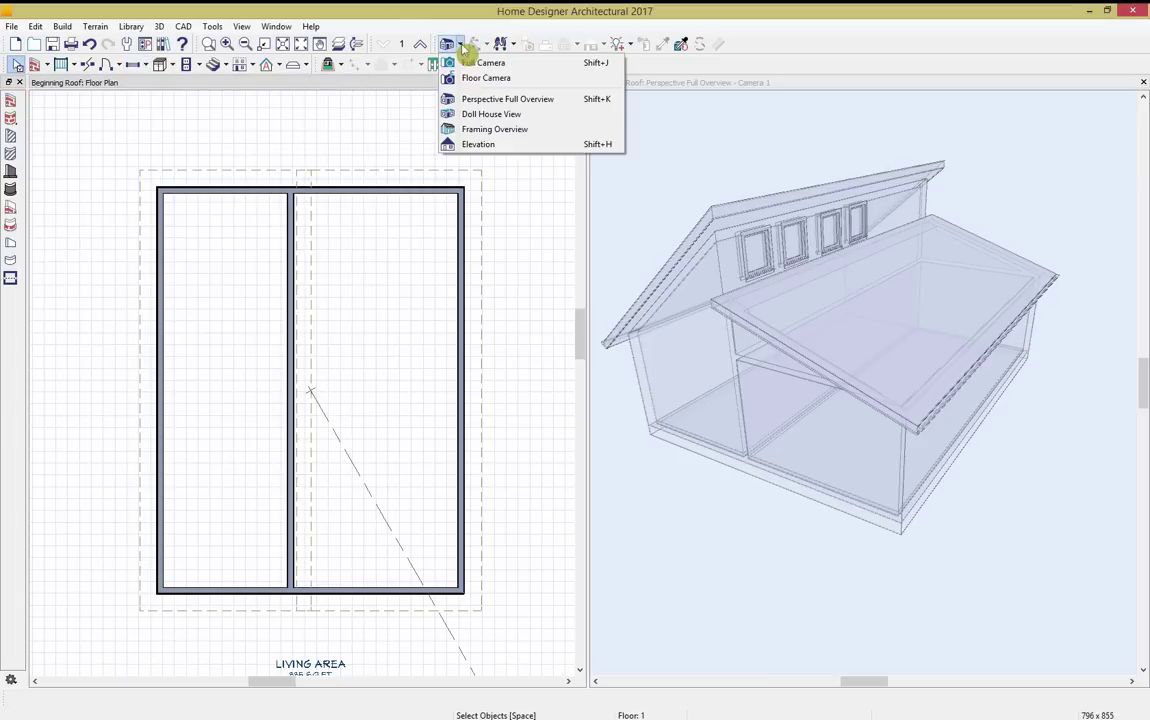
{"action": "left_click", "coordinate": [488, 62]}
{"action": "left_click_drag", "start_coordinate": [198, 232], "coordinate": [346, 321]}
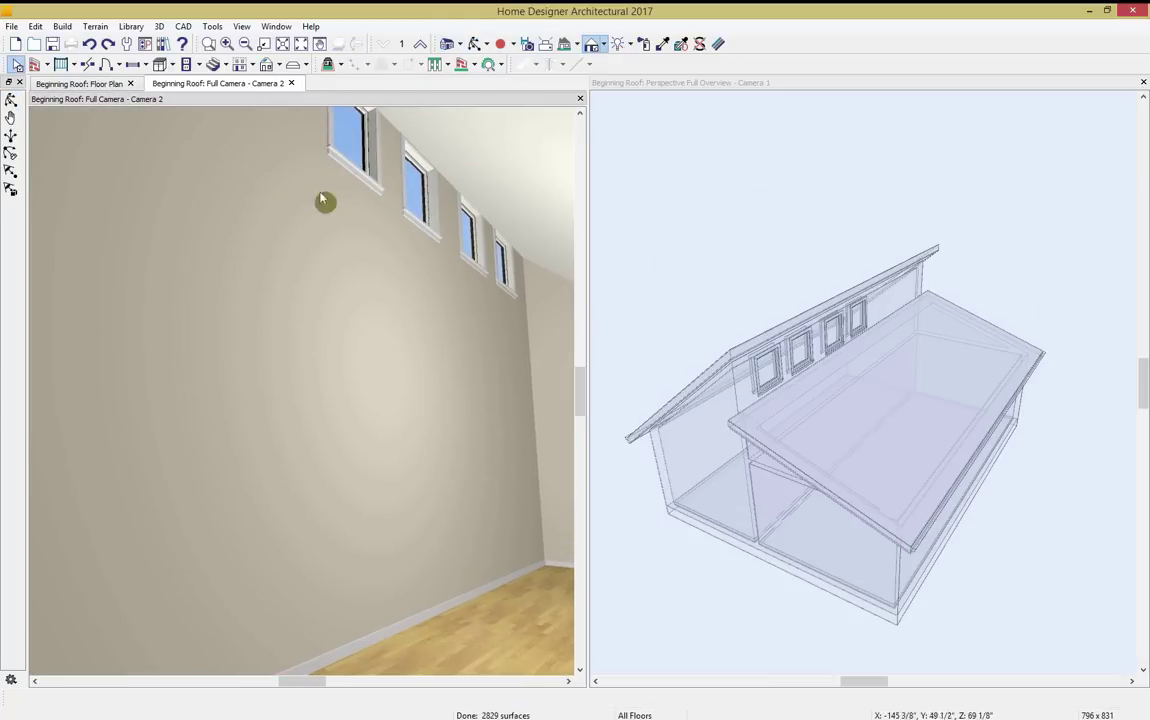
Make the lower part of the interior wall beneath the high windows invisible in its wall specification.
{"action": "left_click", "coordinate": [393, 420]}
{"action": "left_click", "coordinate": [505, 513]}
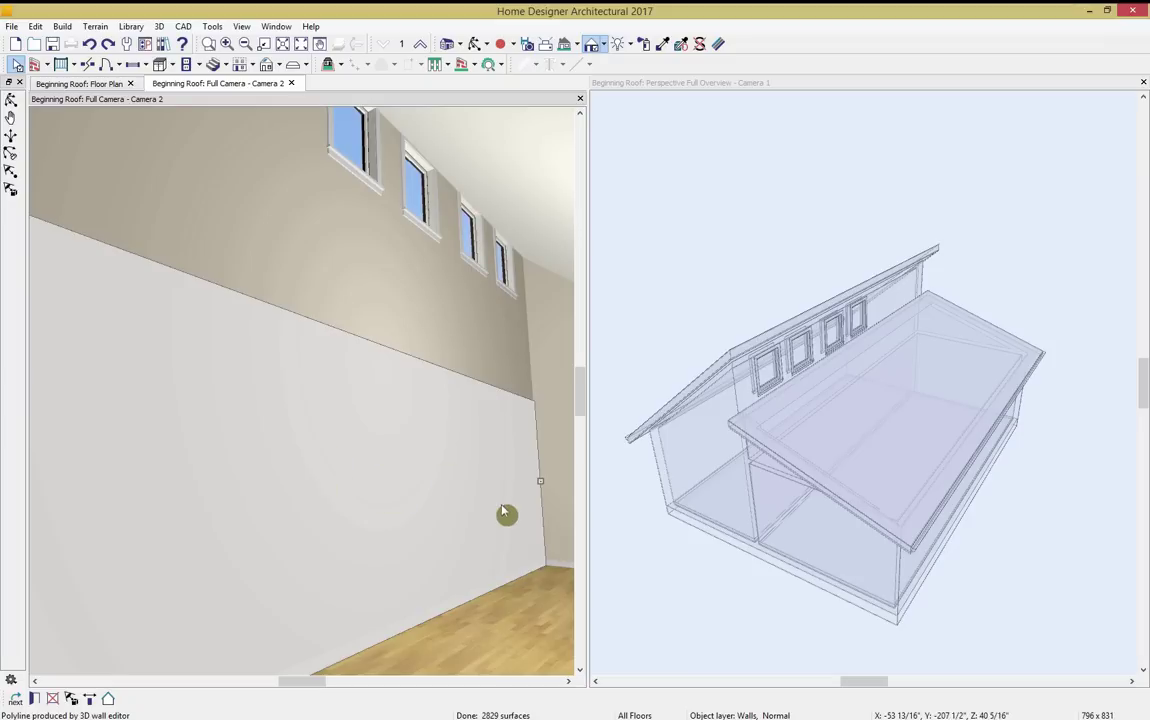
{"action": "left_click", "coordinate": [36, 699]}
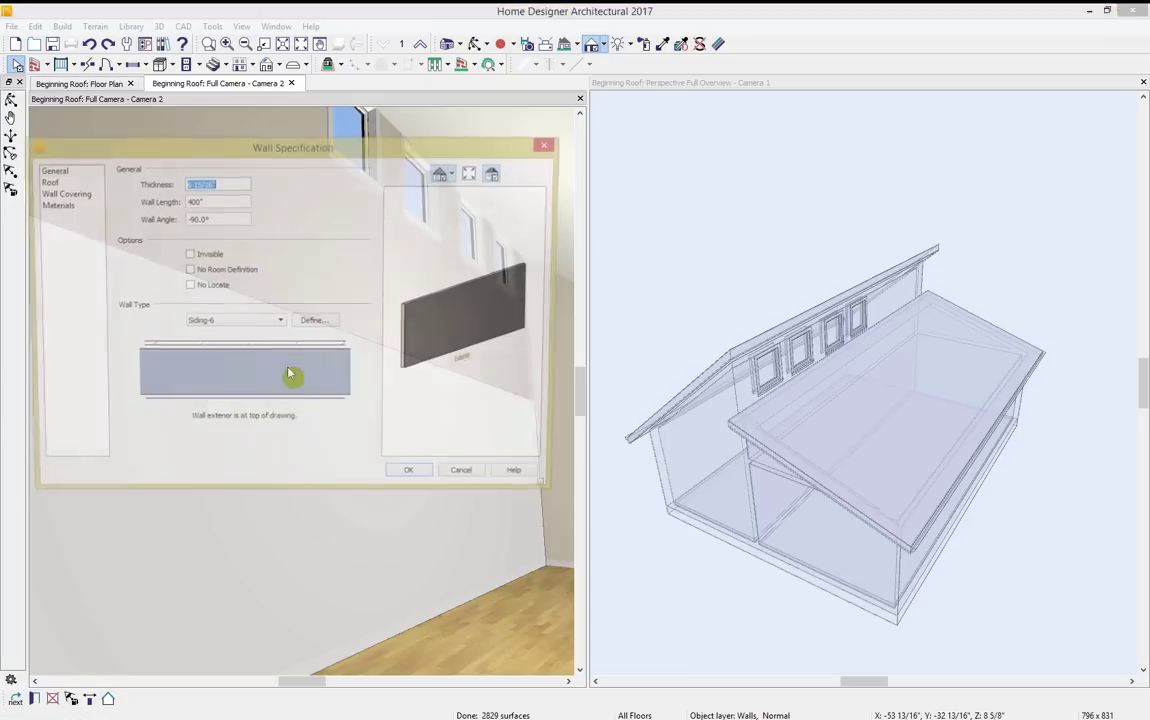
{"action": "left_click", "coordinate": [45, 181]}
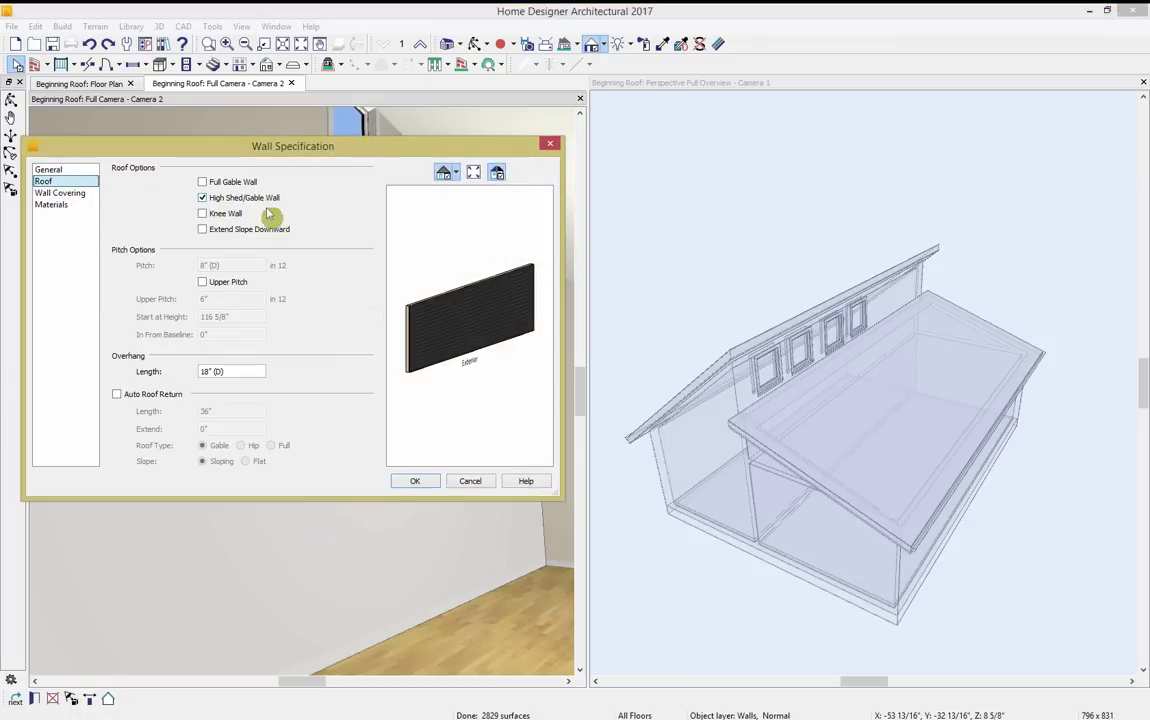
{"action": "left_click", "coordinate": [78, 169]}
{"action": "left_click", "coordinate": [187, 255]}
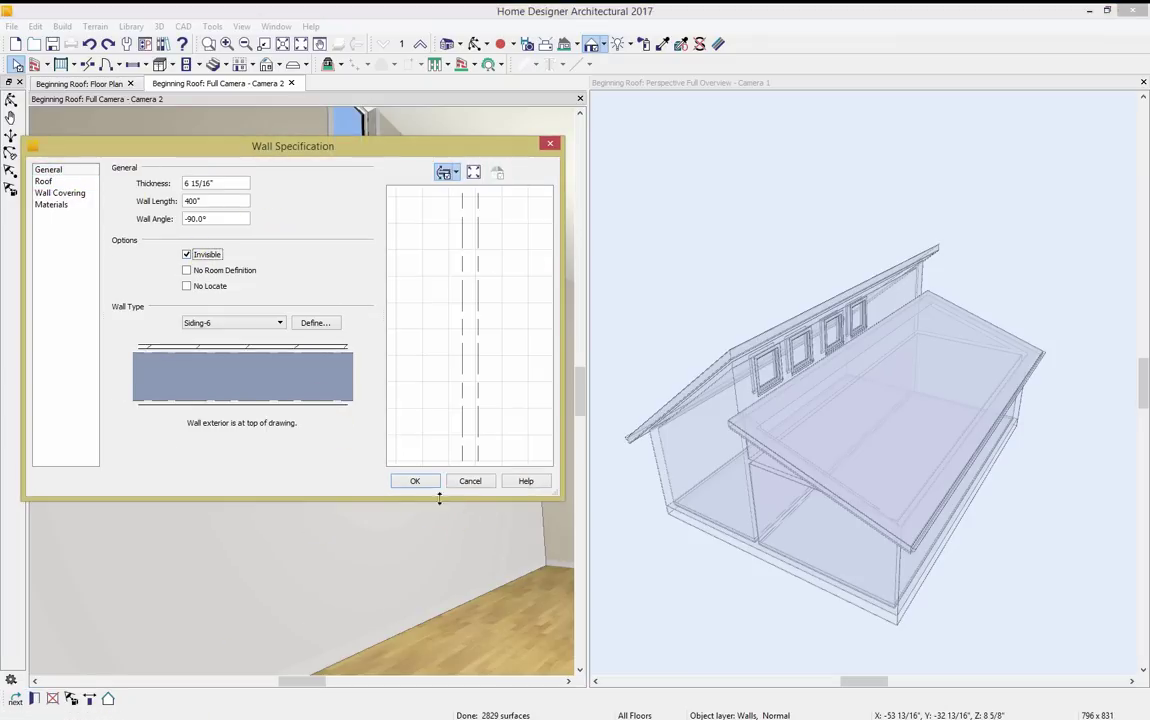
{"action": "left_click", "coordinate": [420, 483]}
Examine the opened-up interior and the room areas on either side of the invisible wall.
{"action": "left_click", "coordinate": [475, 44]}
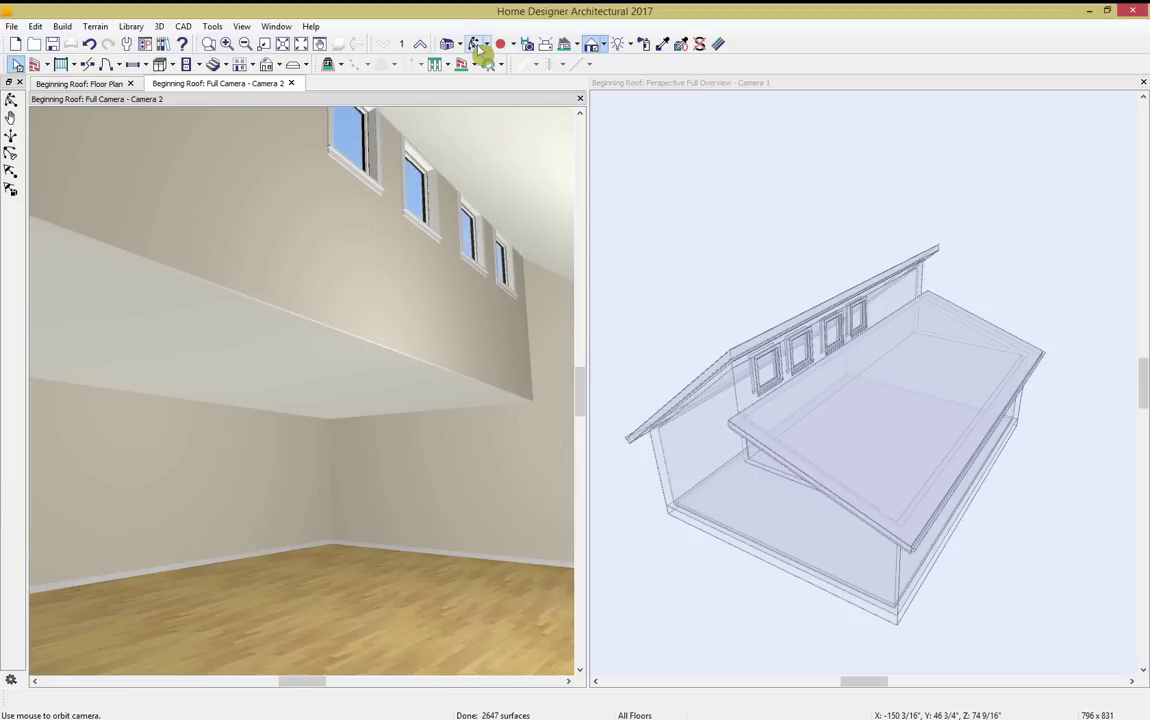
{"action": "mouse_move", "coordinate": [431, 216]}
{"action": "left_mouse_down"}
{"action": "mouse_move", "coordinate": [403, 237]}
{"action": "mouse_move", "coordinate": [413, 209]}
{"action": "mouse_move", "coordinate": [439, 221]}
{"action": "left_mouse_up"}
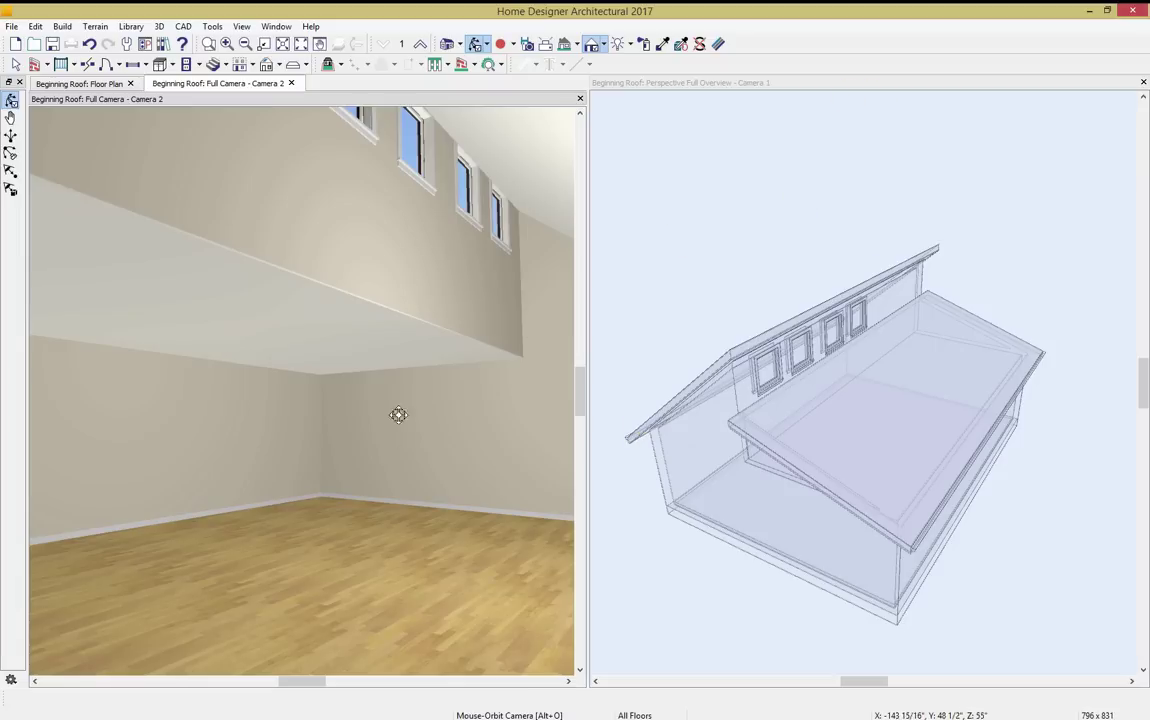
{"action": "key", "text": "space"}
{"action": "left_click", "coordinate": [334, 522]}
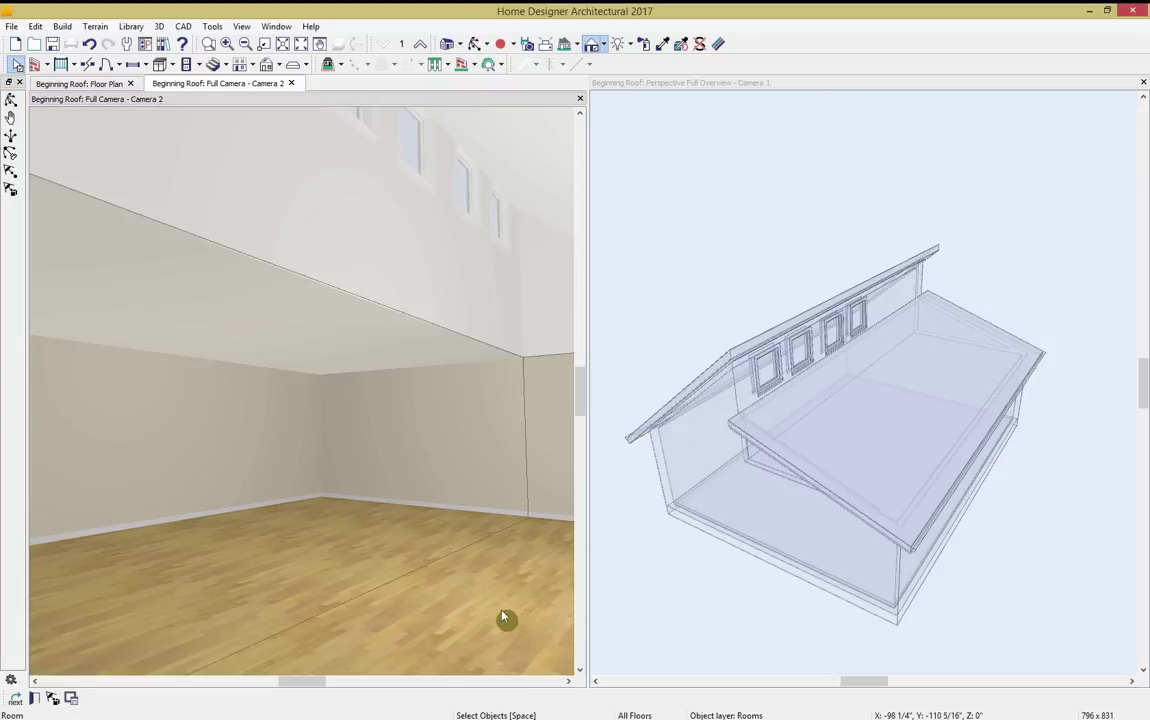
{"action": "key", "text": "Escape"}
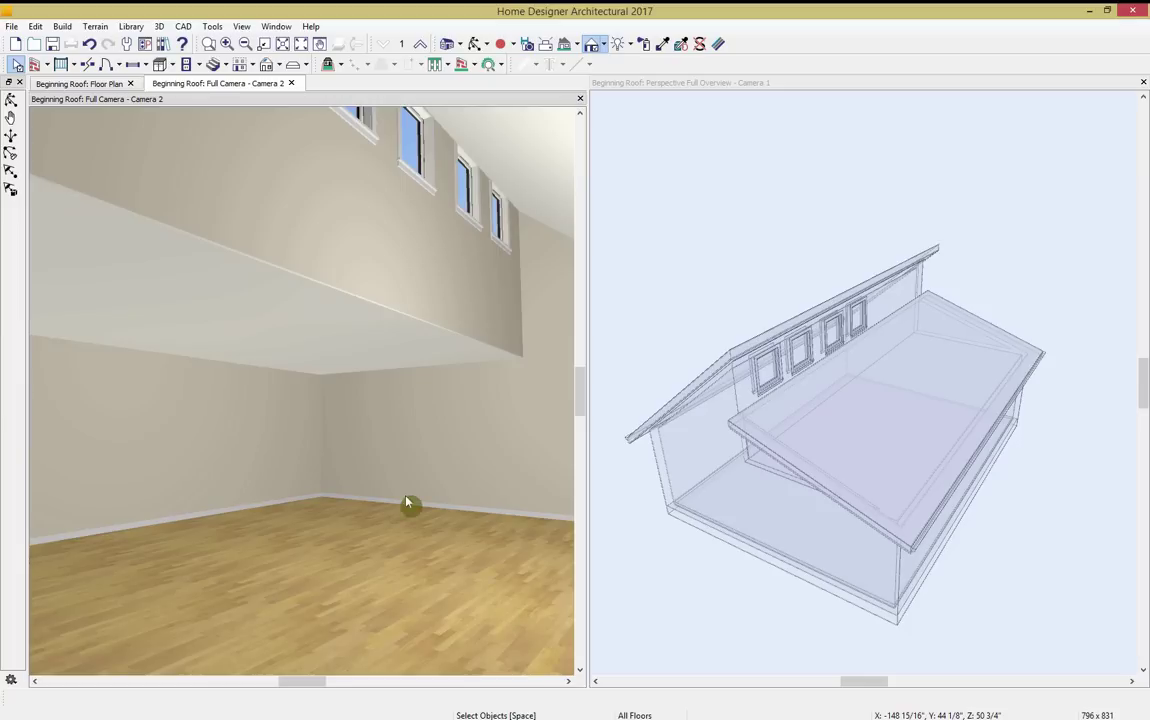
{"action": "left_click", "coordinate": [298, 472]}
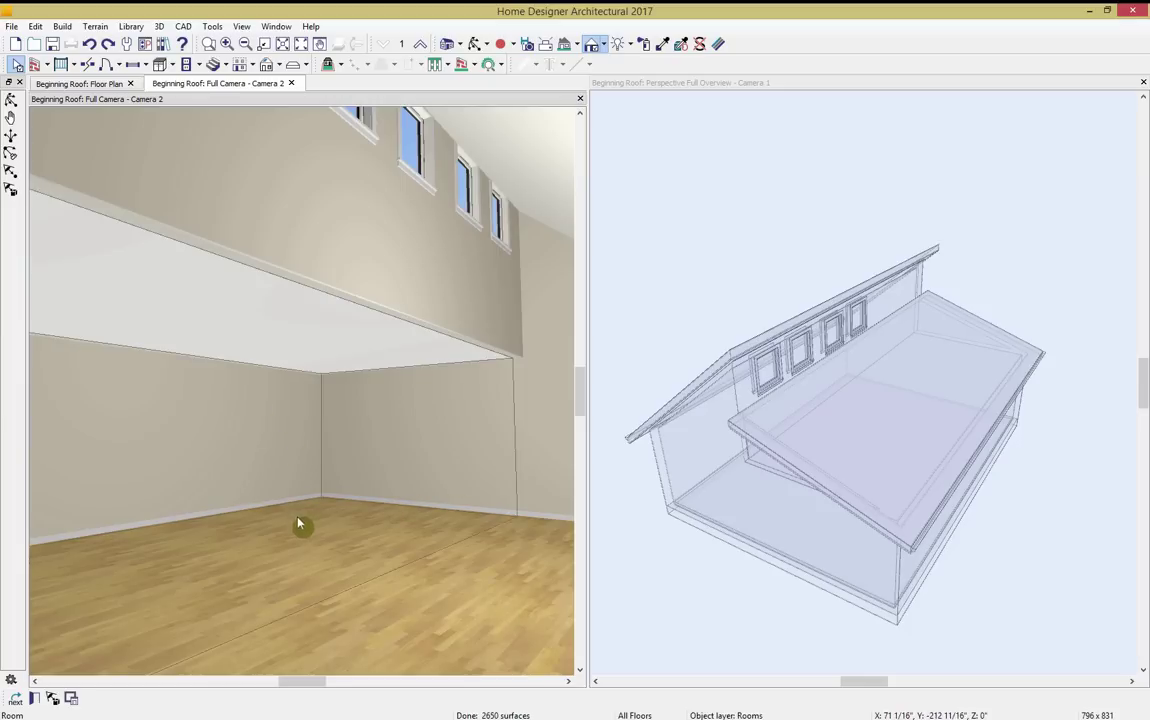
{"action": "key", "text": "Escape"}
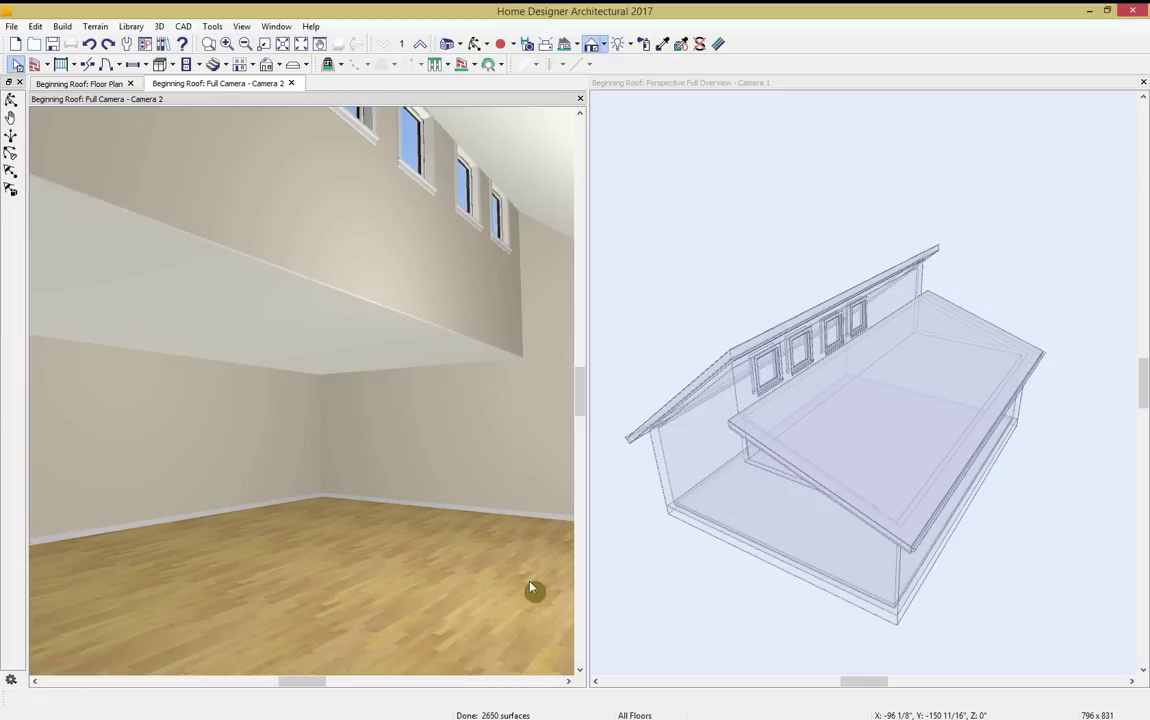
Close the Beginning Roof plan without saving it and open the Chic Cottage Template plan.
{"action": "left_click", "coordinate": [488, 220]}
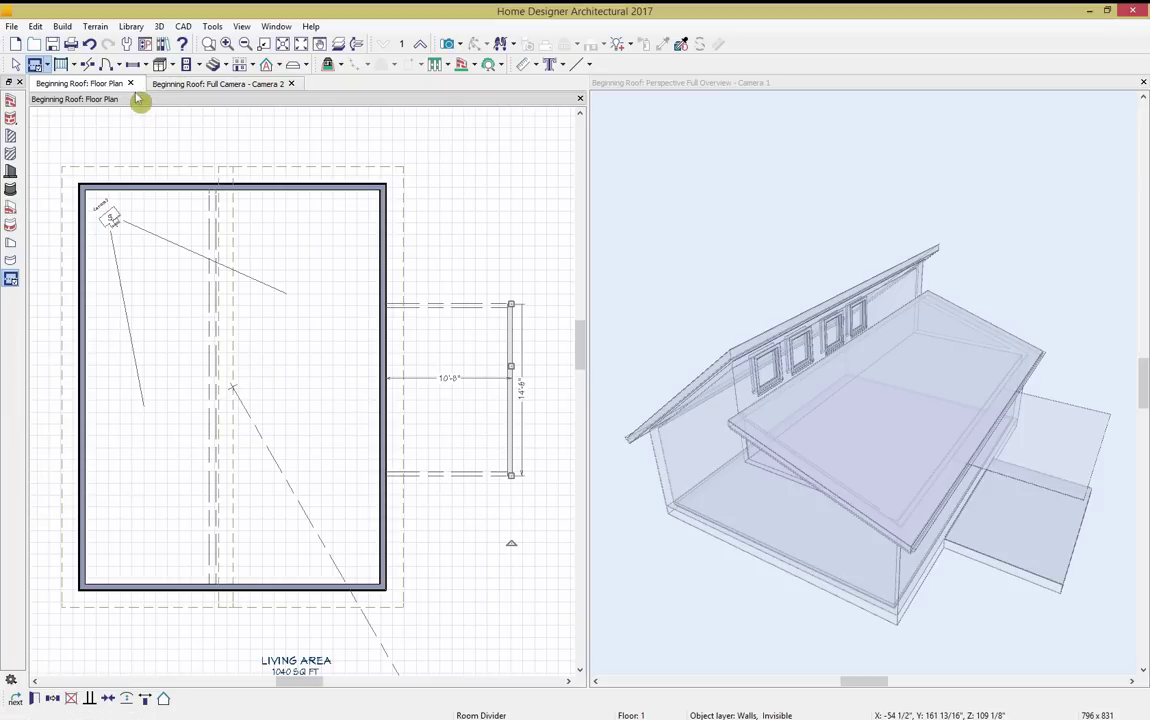
{"action": "left_click", "coordinate": [130, 84]}
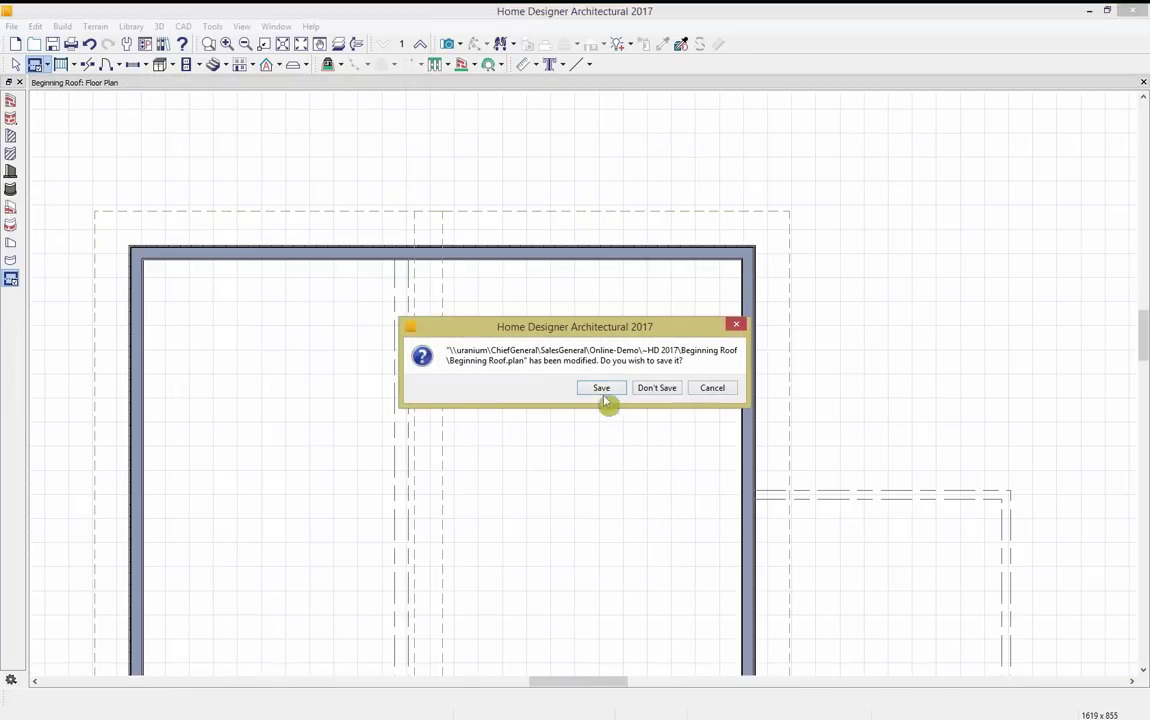
{"action": "left_click", "coordinate": [651, 390]}
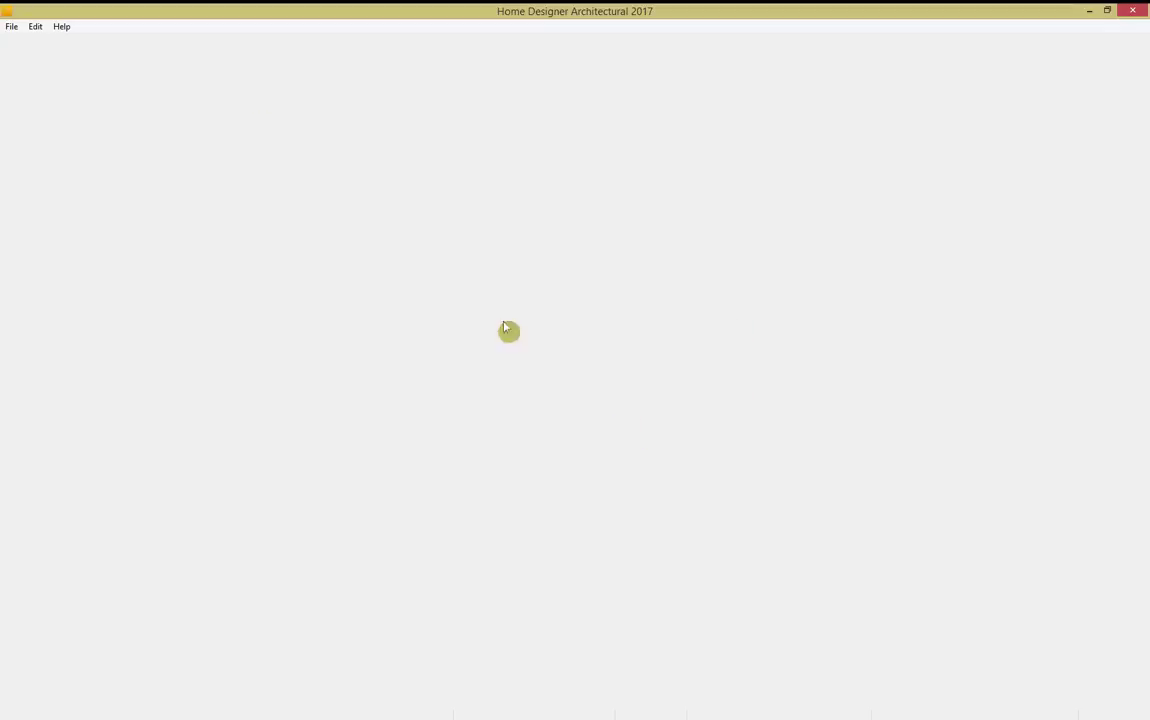
{"action": "left_click", "coordinate": [14, 28]}
{"action": "mouse_move", "coordinate": [100, 73]}
{"action": "left_click", "coordinate": [325, 76]}
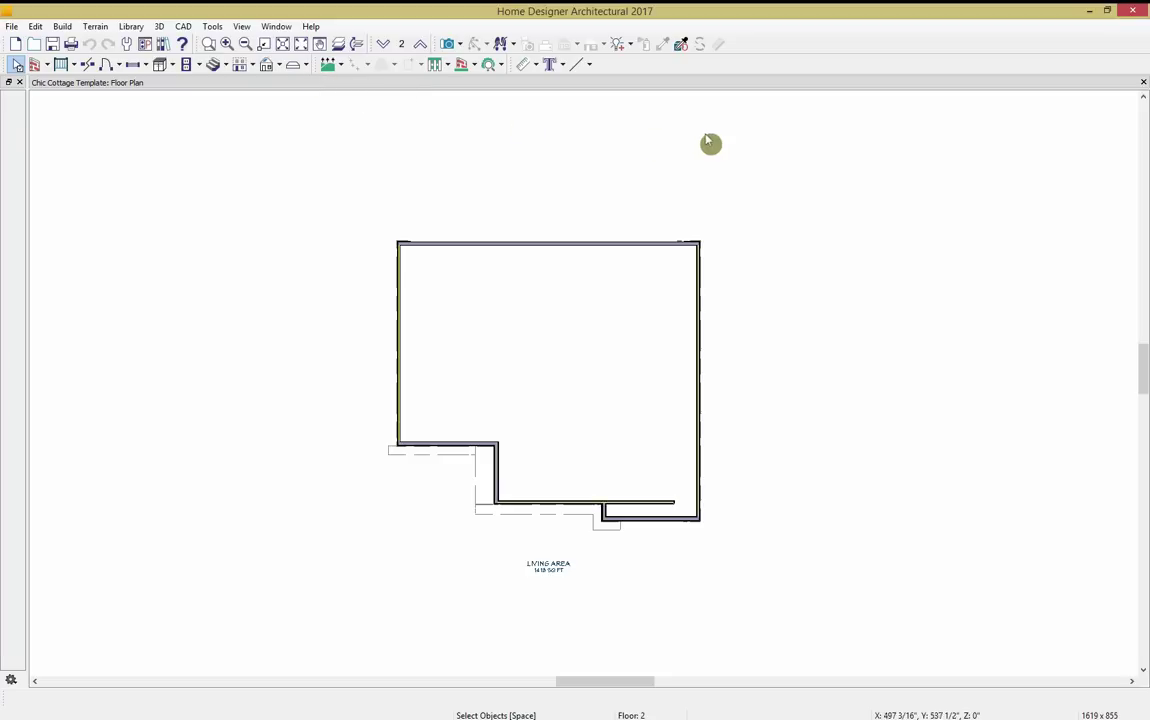
Create a Perspective Full Overview of the cottage and bring its front facade into close view.
{"action": "left_click", "coordinate": [460, 46]}
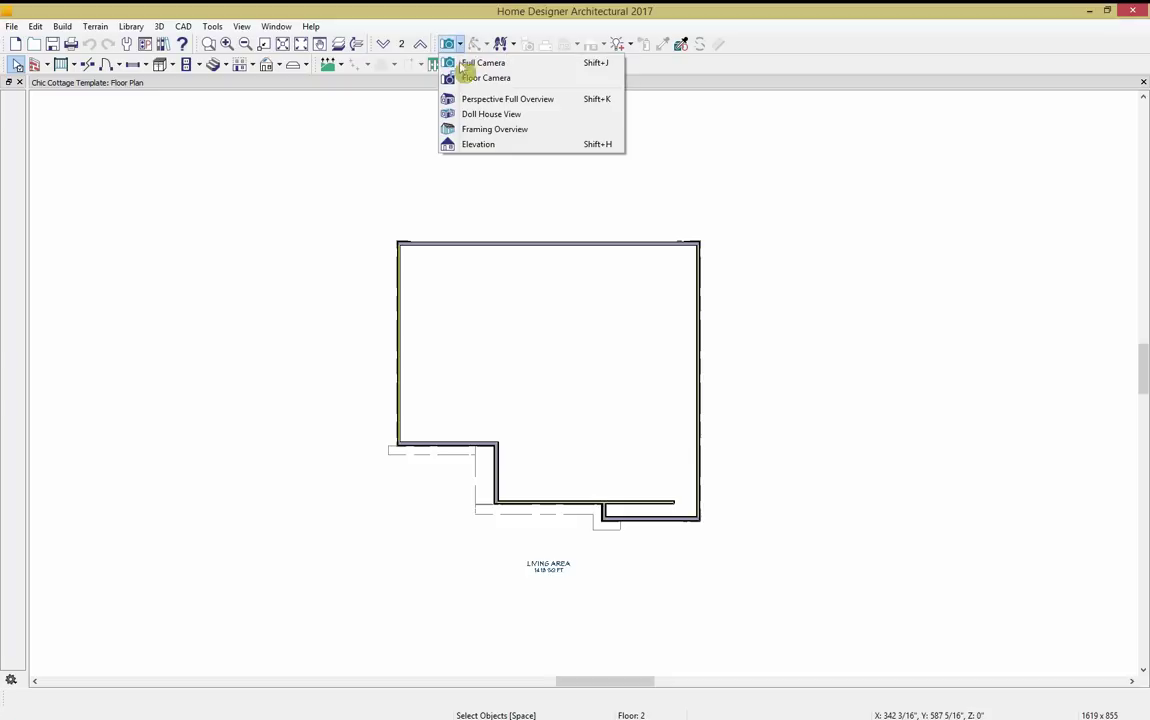
{"action": "left_click", "coordinate": [486, 100]}
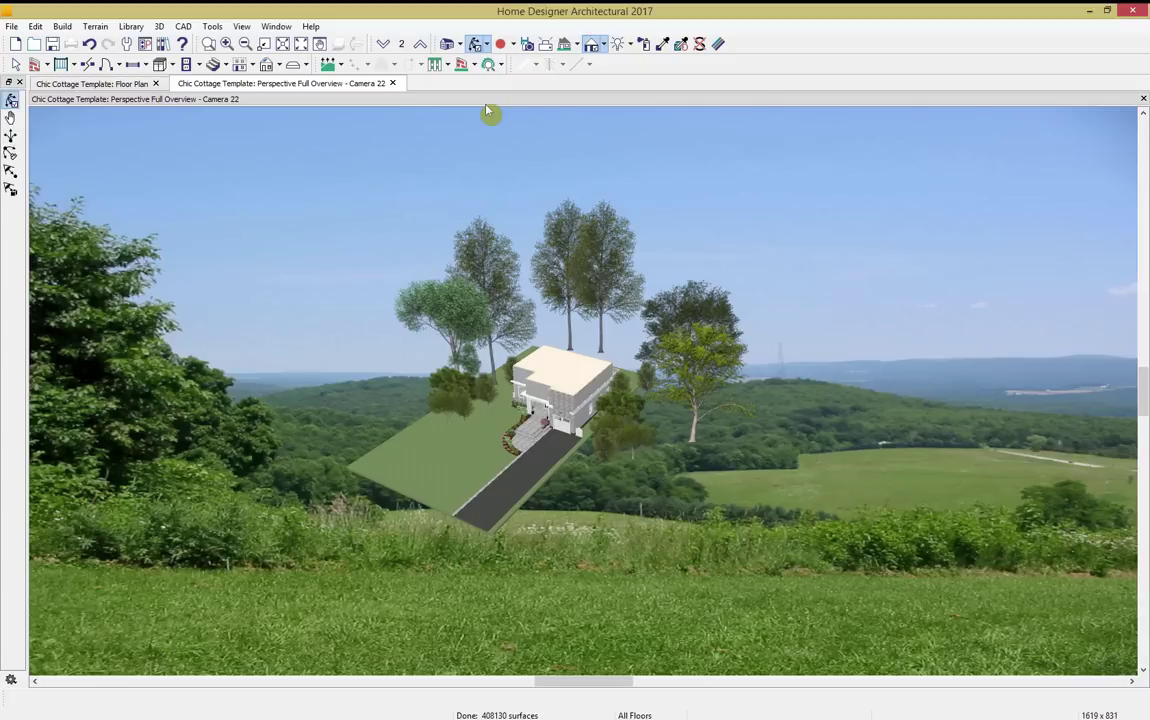
{"action": "left_click_drag", "start_coordinate": [443, 338], "coordinate": [467, 394]}
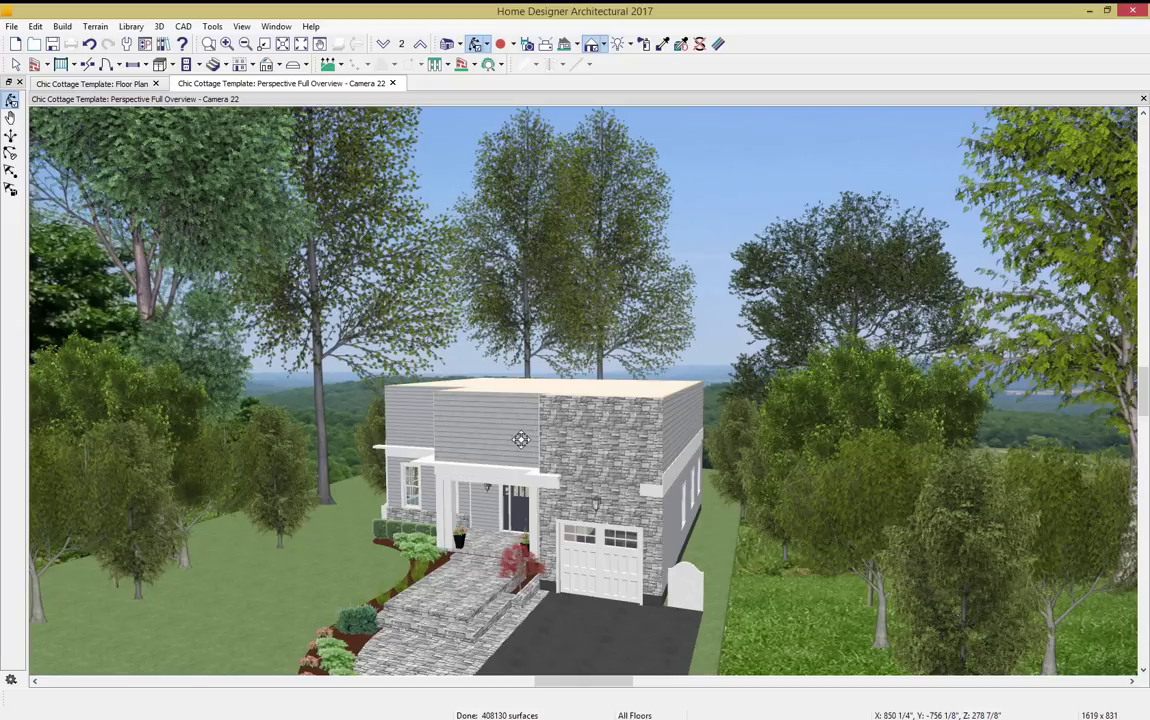
Build the cottage's roof with Auto Rebuild Roofs turned on, keeping the preset pitch and overhangs.
{"action": "left_click", "coordinate": [270, 64]}
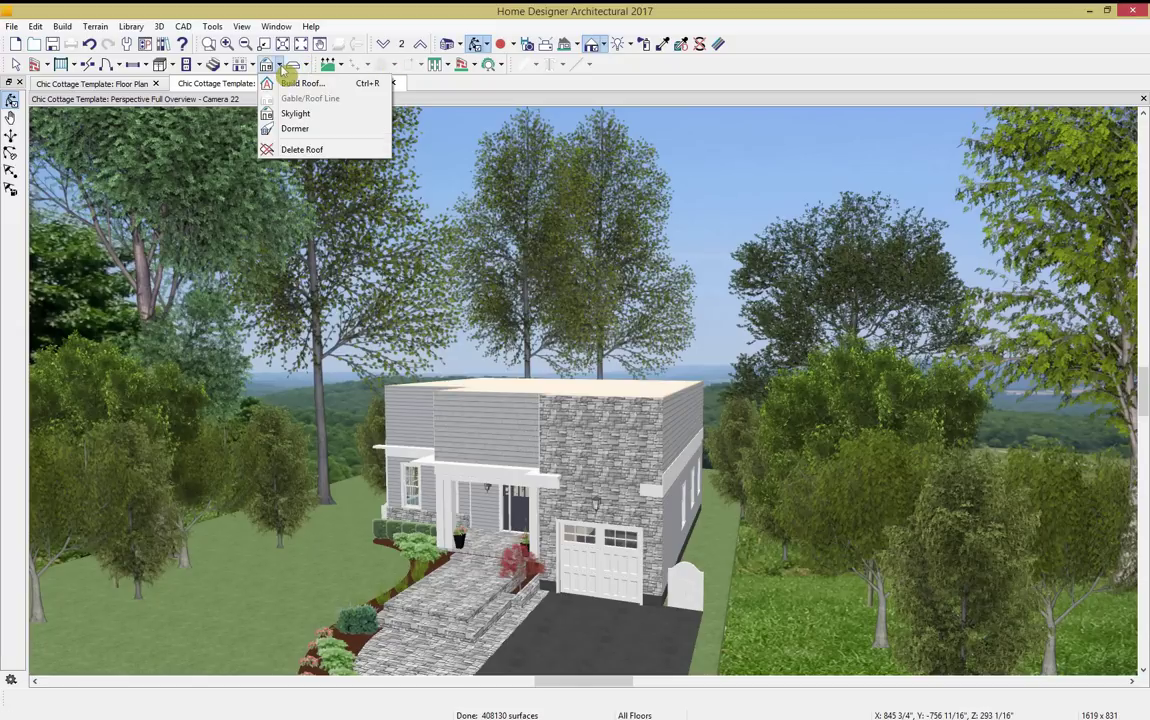
{"action": "left_click", "coordinate": [298, 84]}
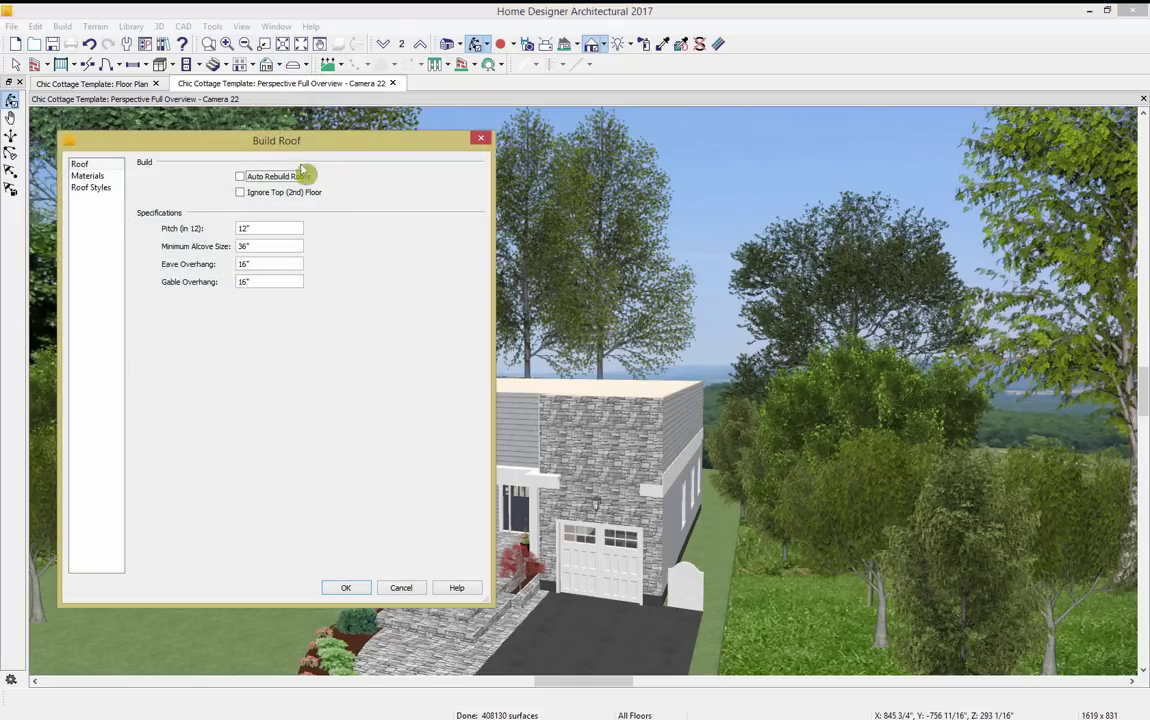
{"action": "left_click", "coordinate": [298, 176]}
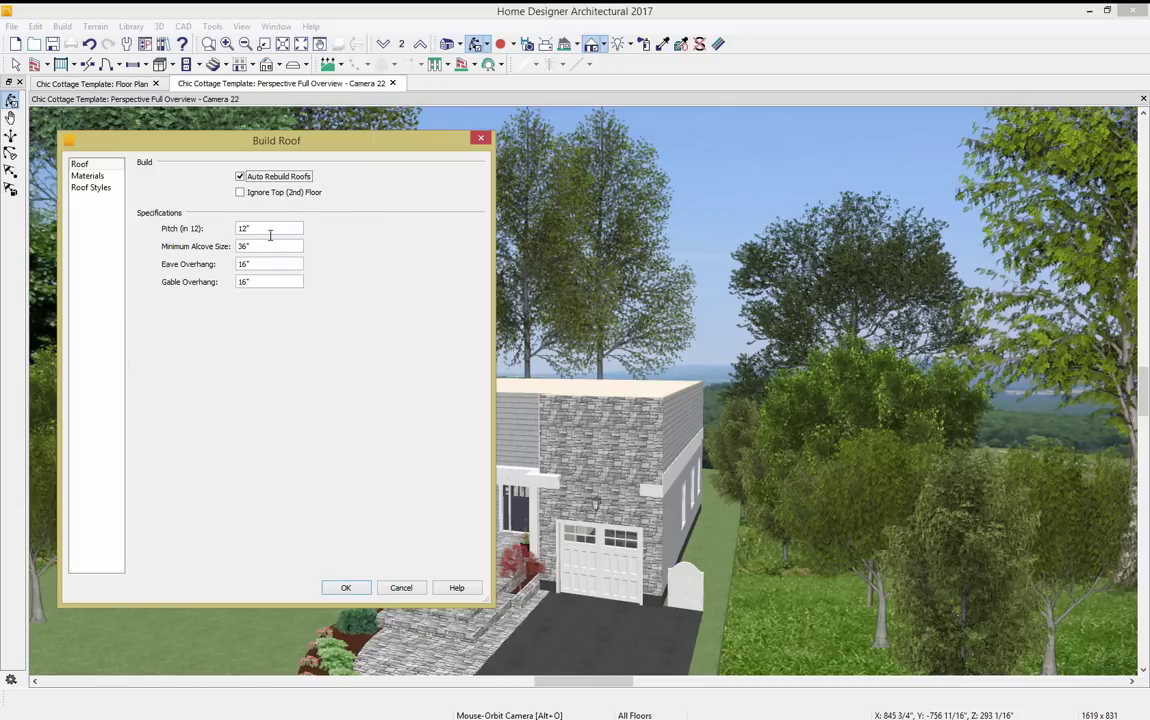
{"action": "left_click", "coordinate": [346, 588]}
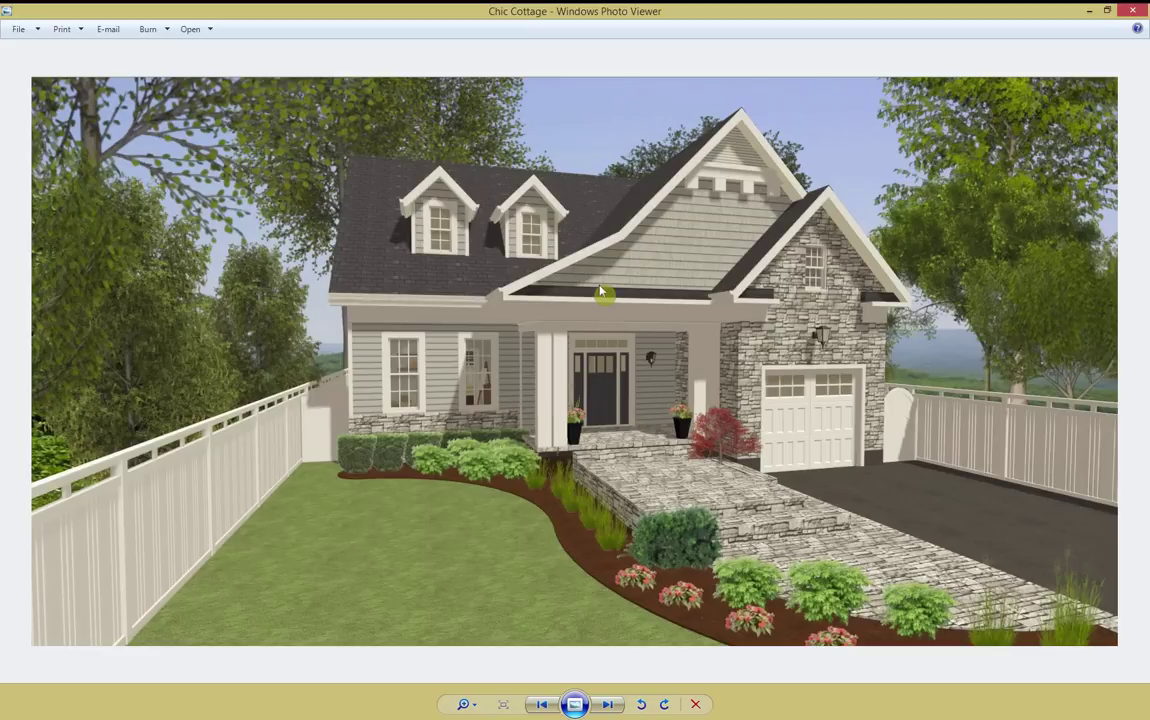
Put away the Chic Cottage reference photo and show the floor plan and 3D overview side by side, framed on the house.
{"action": "left_click_drag", "start_coordinate": [287, 13], "coordinate": [1149, 80]}
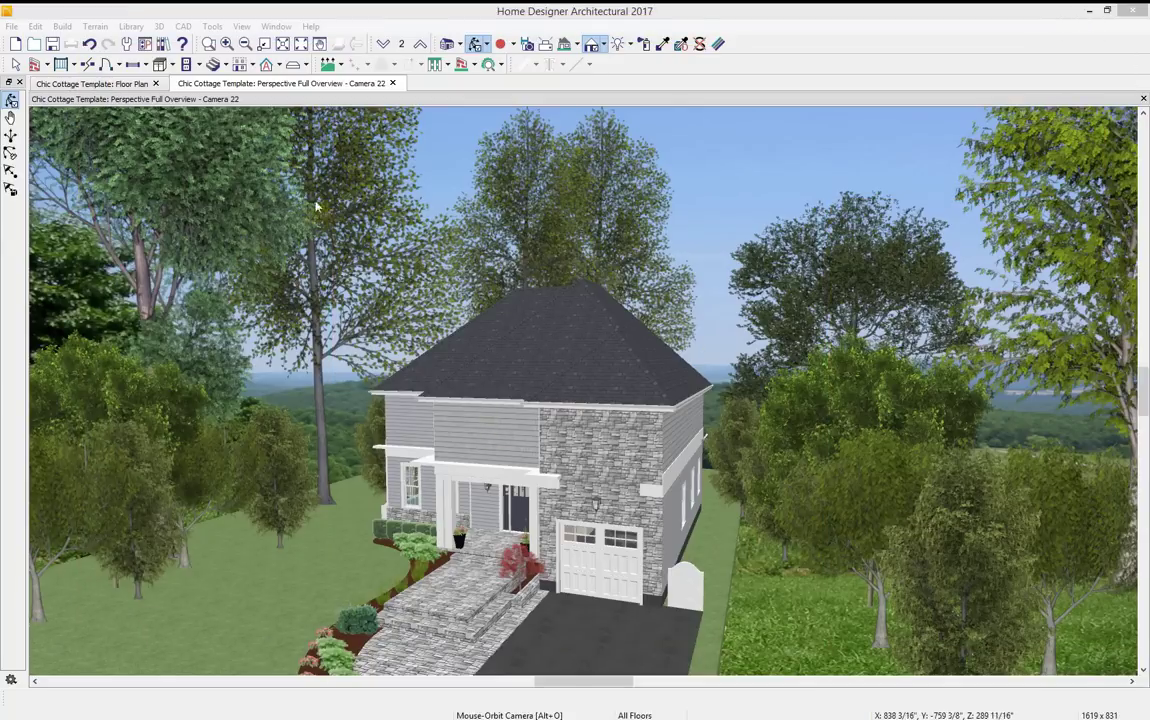
{"action": "left_click", "coordinate": [117, 88]}
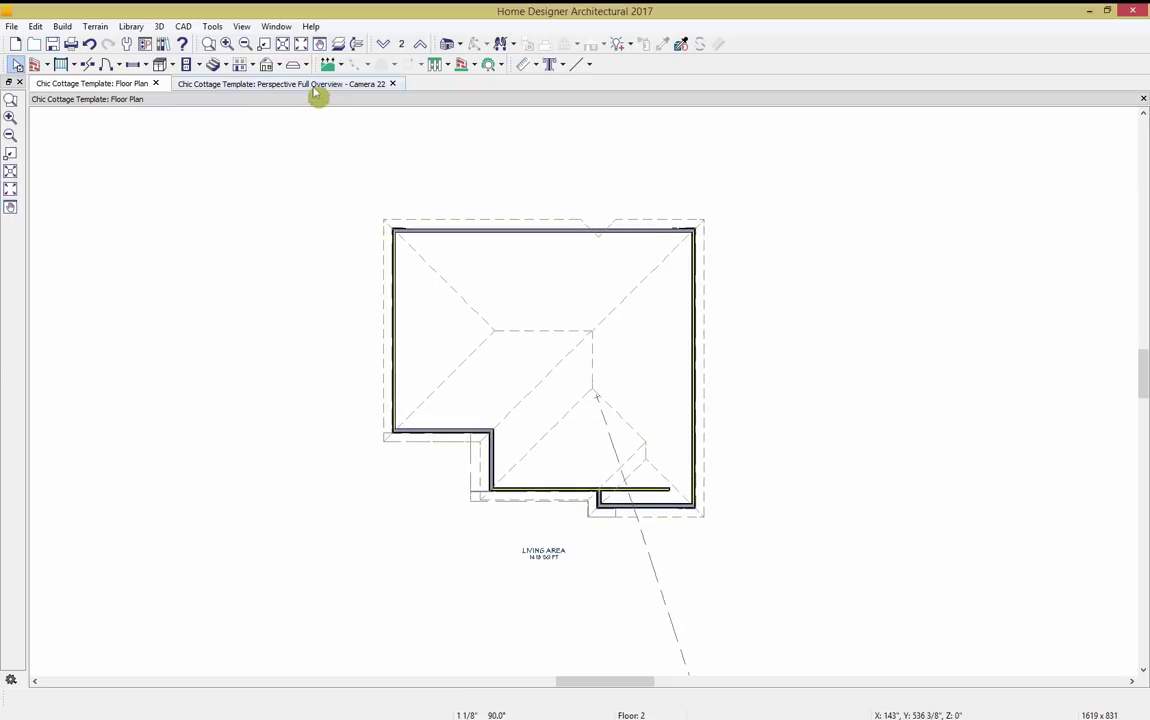
{"action": "left_click_drag", "start_coordinate": [313, 86], "coordinate": [832, 108]}
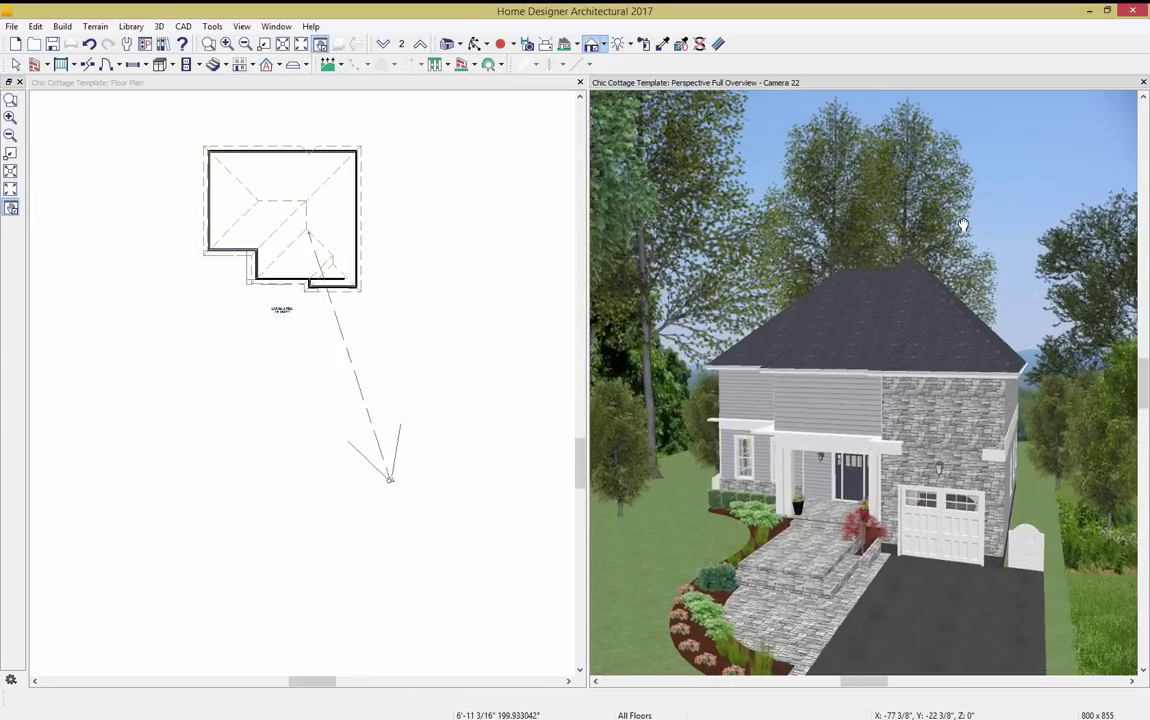
{"action": "middle_click_drag", "start_coordinate": [963, 225], "coordinate": [969, 226]}
{"action": "scroll", "coordinate": [865, 275], "scroll_direction": "up", "scroll_amount": 2}
{"action": "middle_click_drag", "start_coordinate": [850, 307], "coordinate": [850, 286]}
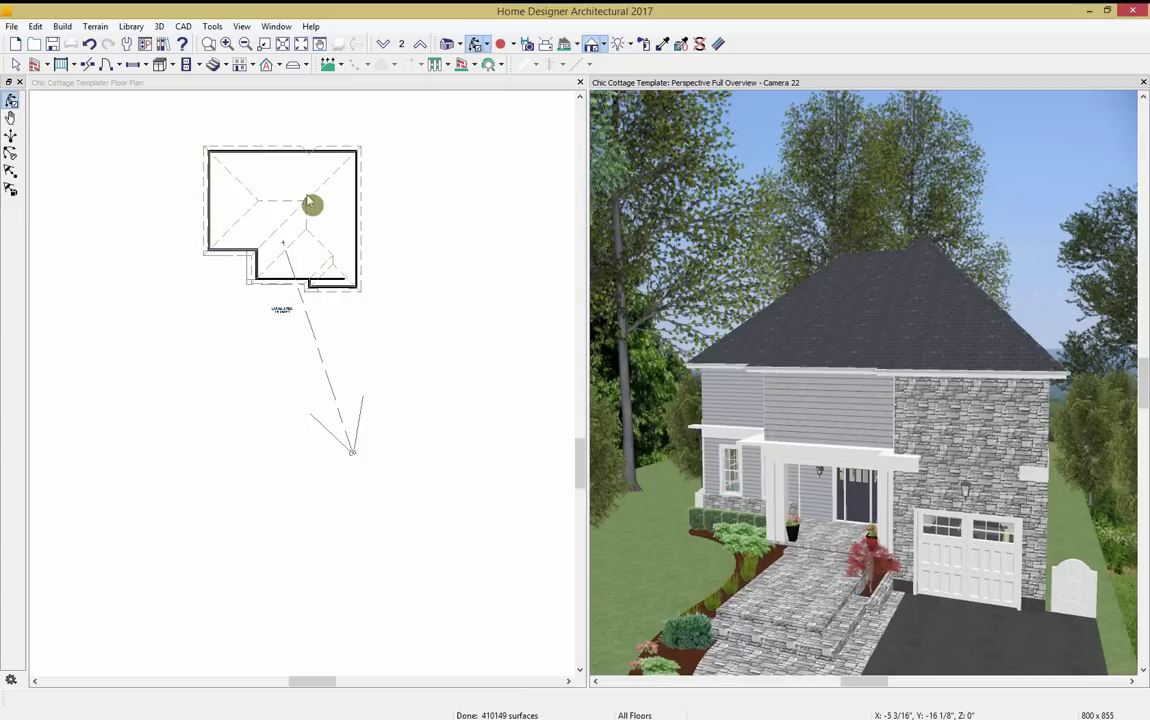
Set the rough ceiling height of the second-floor room to 18".
{"action": "middle_click_drag", "start_coordinate": [307, 200], "coordinate": [370, 371]}
{"action": "scroll", "coordinate": [371, 374], "scroll_direction": "up", "scroll_amount": 4}
{"action": "left_click", "coordinate": [177, 327]}
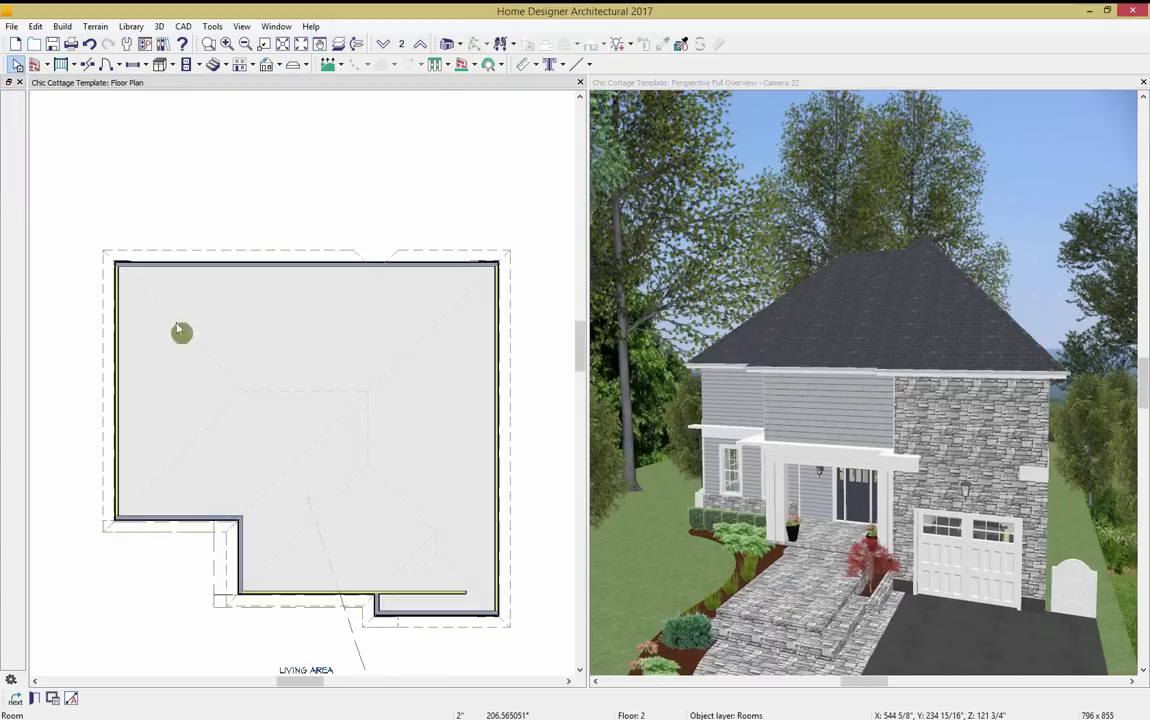
{"action": "left_click", "coordinate": [34, 698]}
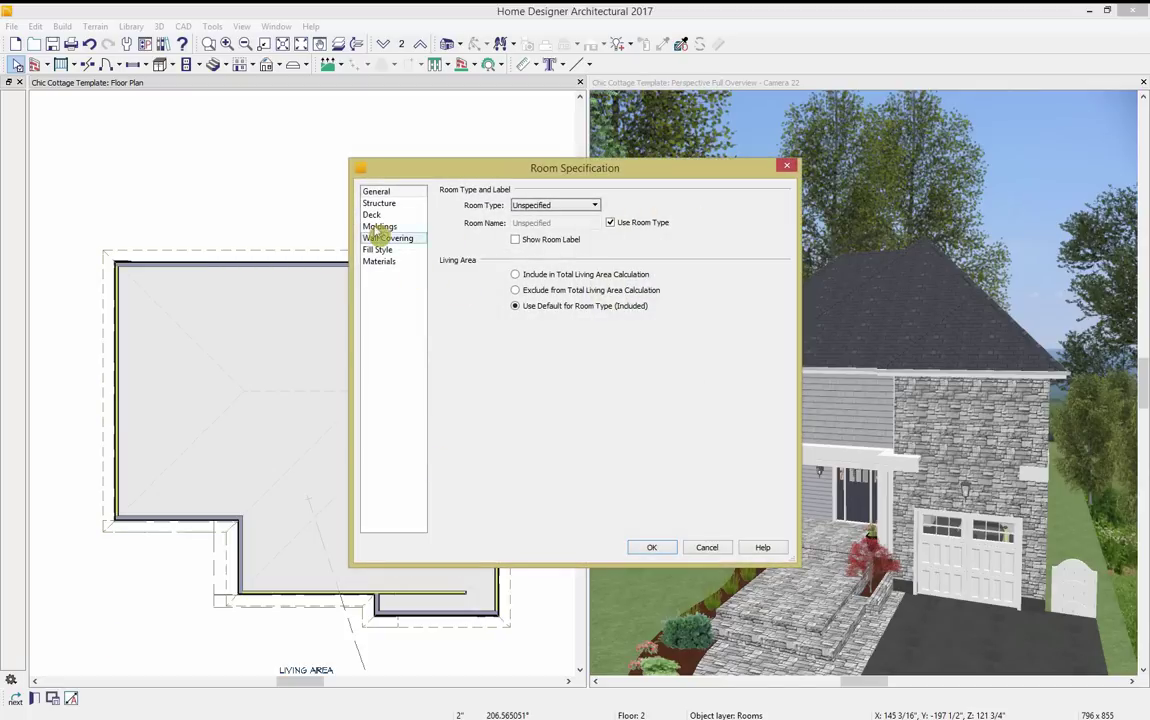
{"action": "left_click", "coordinate": [380, 205]}
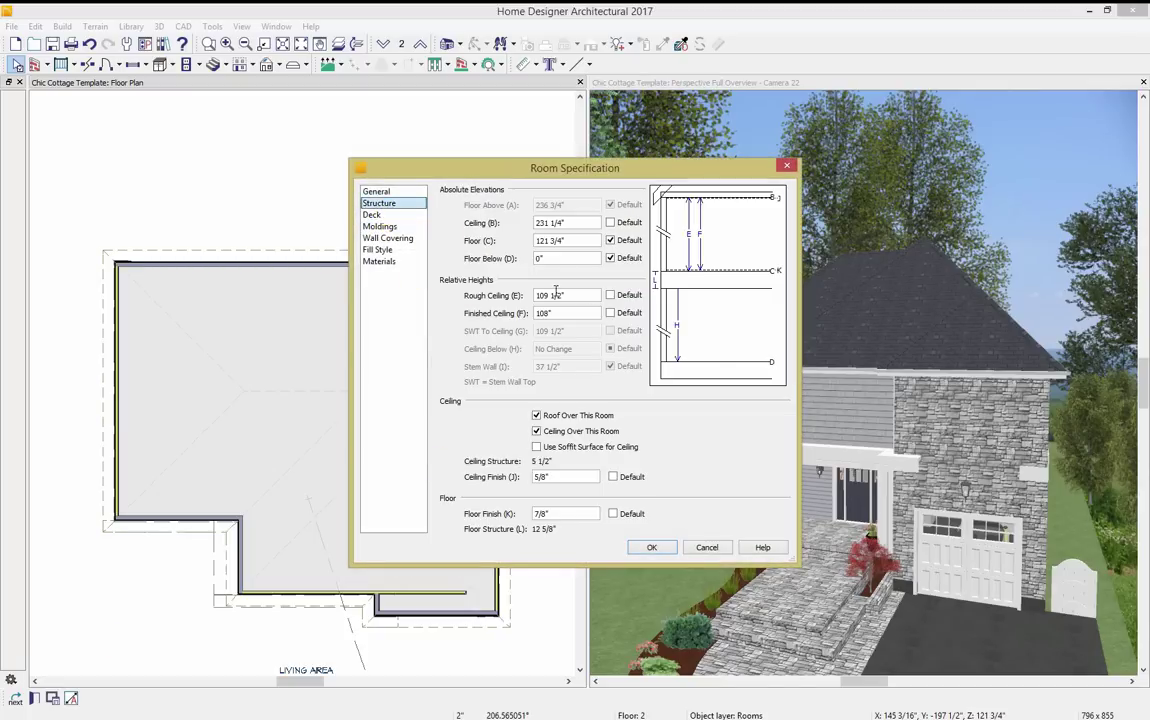
{"action": "left_click_drag", "start_coordinate": [579, 297], "coordinate": [469, 301]}
{"action": "type", "text": "1"}
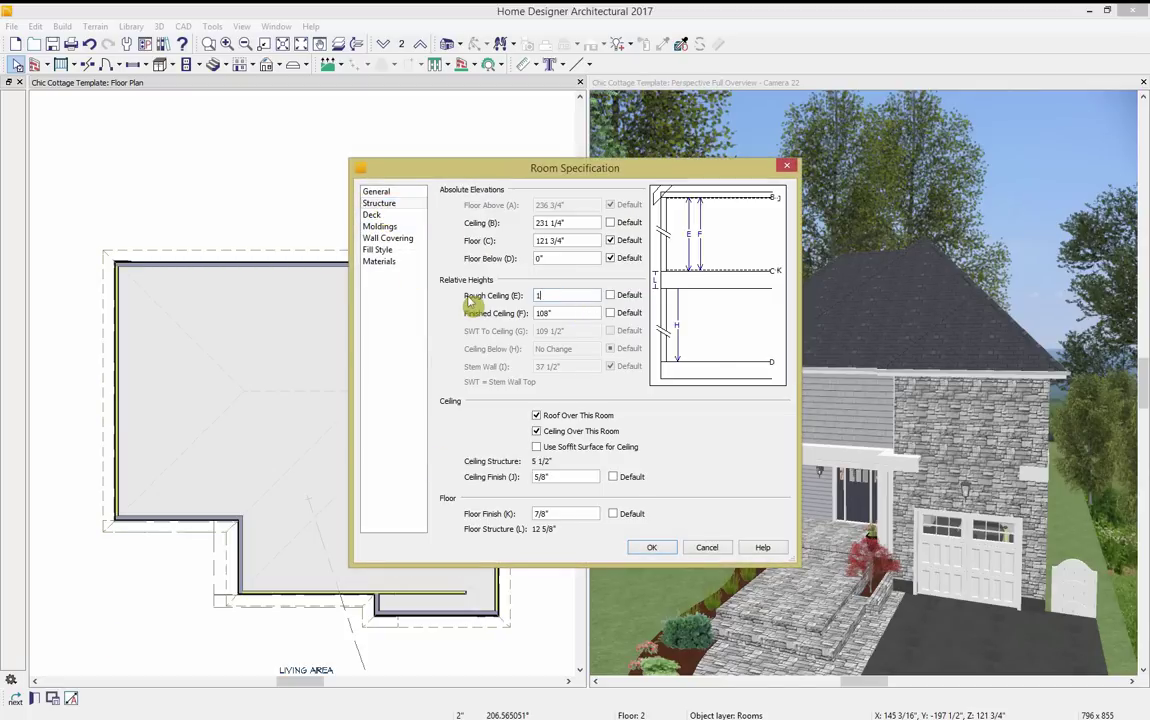
{"action": "type", "text": "8"}
{"action": "key", "text": "Tab"}
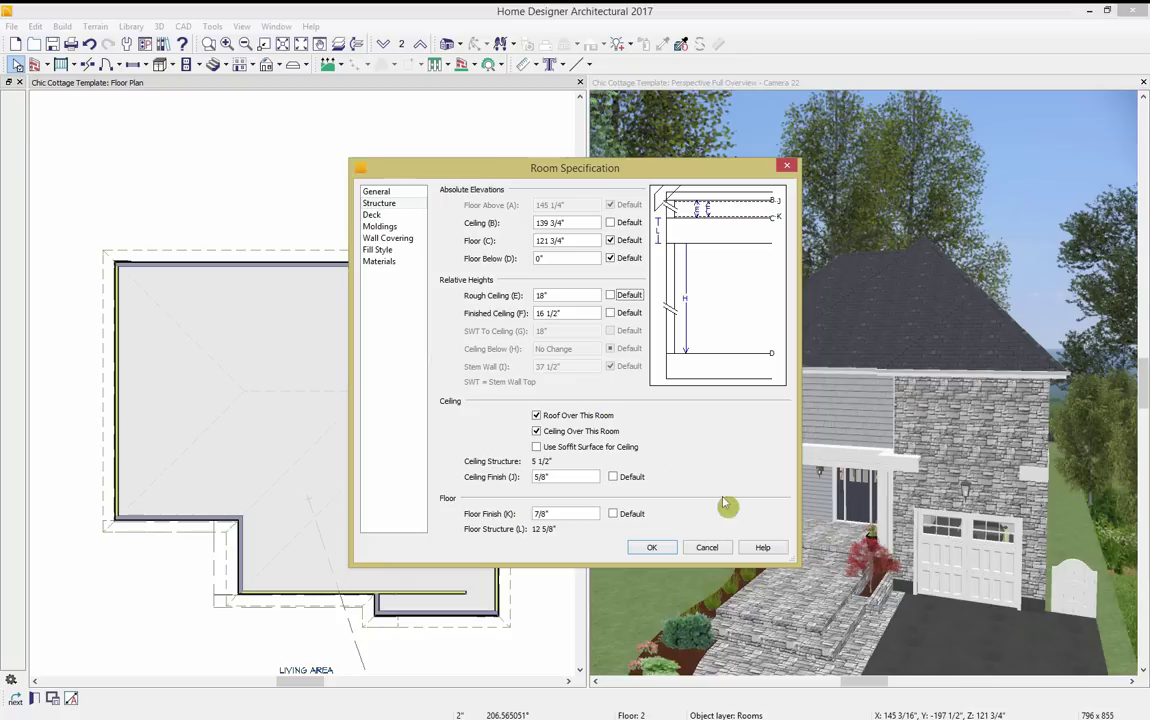
{"action": "left_click", "coordinate": [652, 548]}
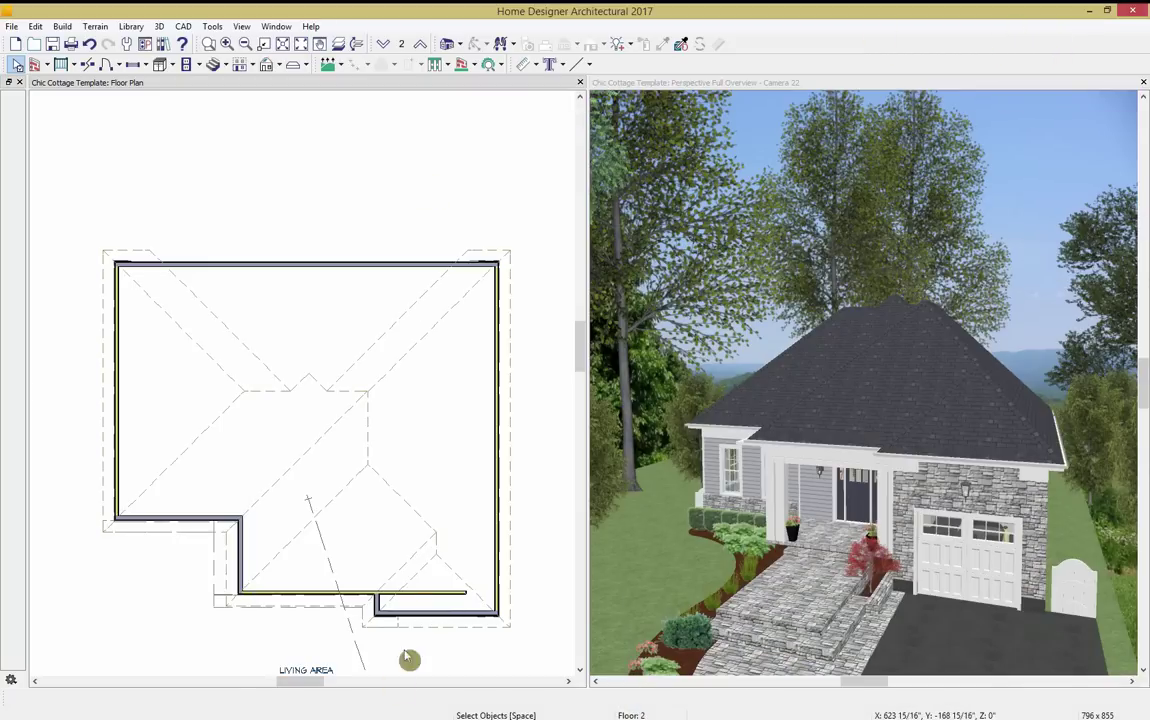
Turn the second-floor front walls above the garage and above the entry porch into gable walls.
{"action": "middle_click_drag", "start_coordinate": [398, 565], "coordinate": [382, 482]}
{"action": "left_click", "coordinate": [425, 535]}
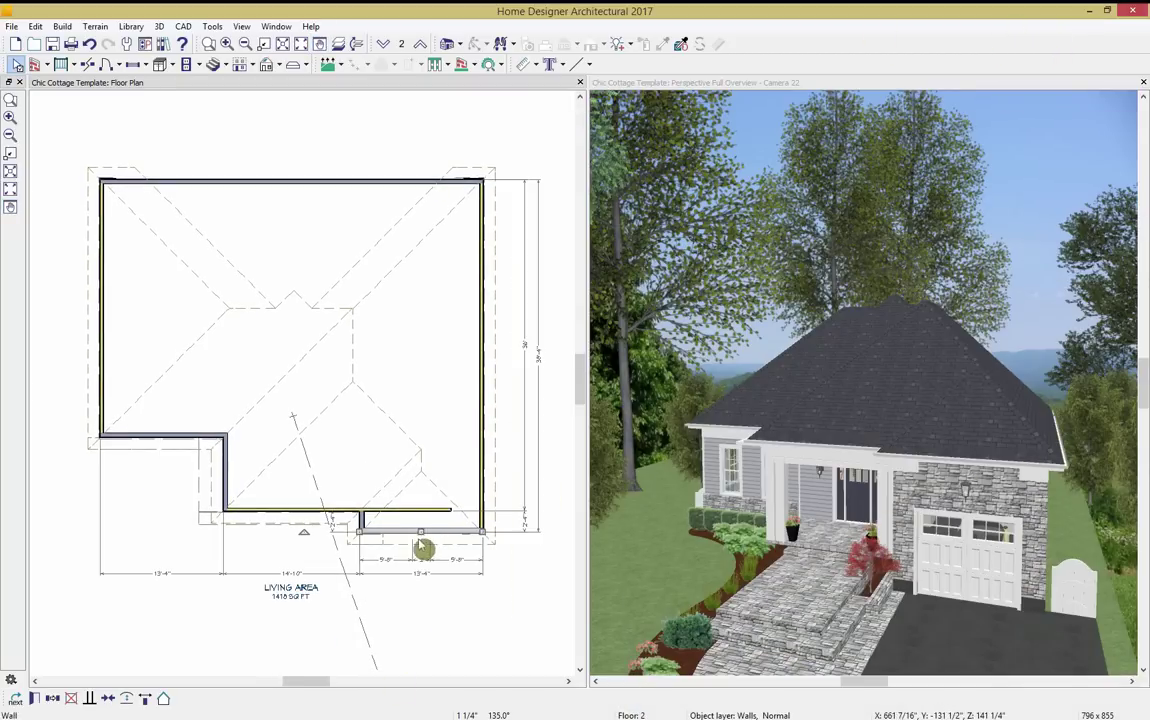
{"action": "left_click", "coordinate": [146, 700]}
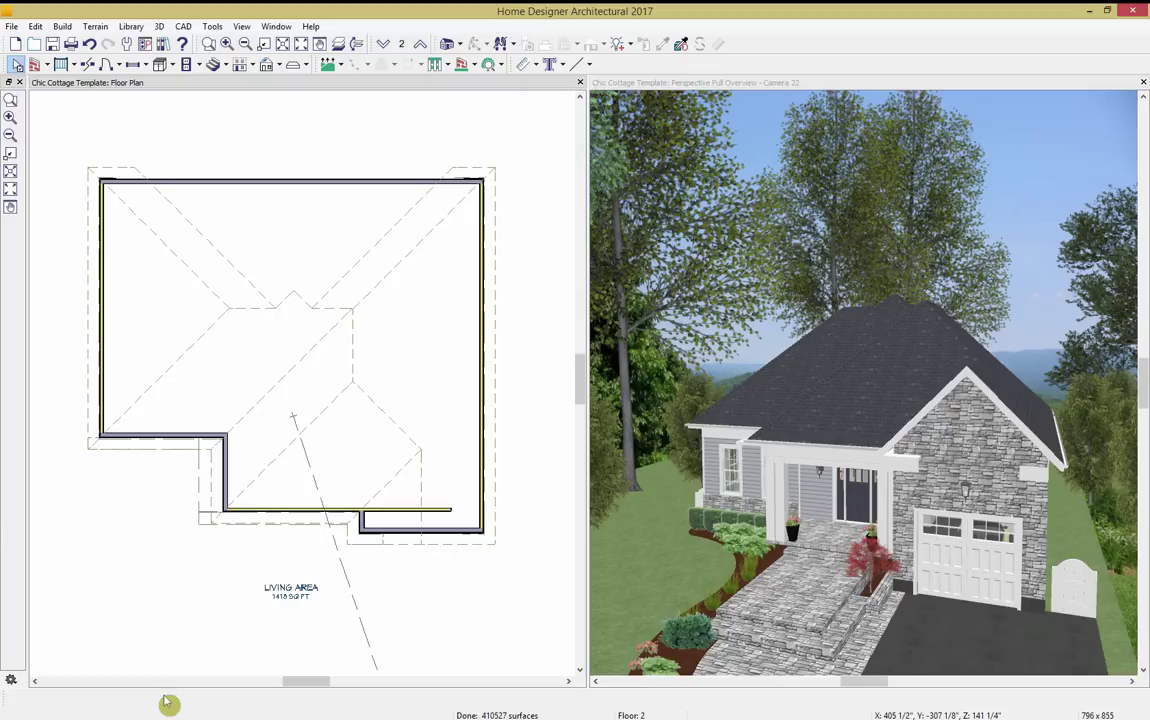
{"action": "left_click", "coordinate": [300, 513]}
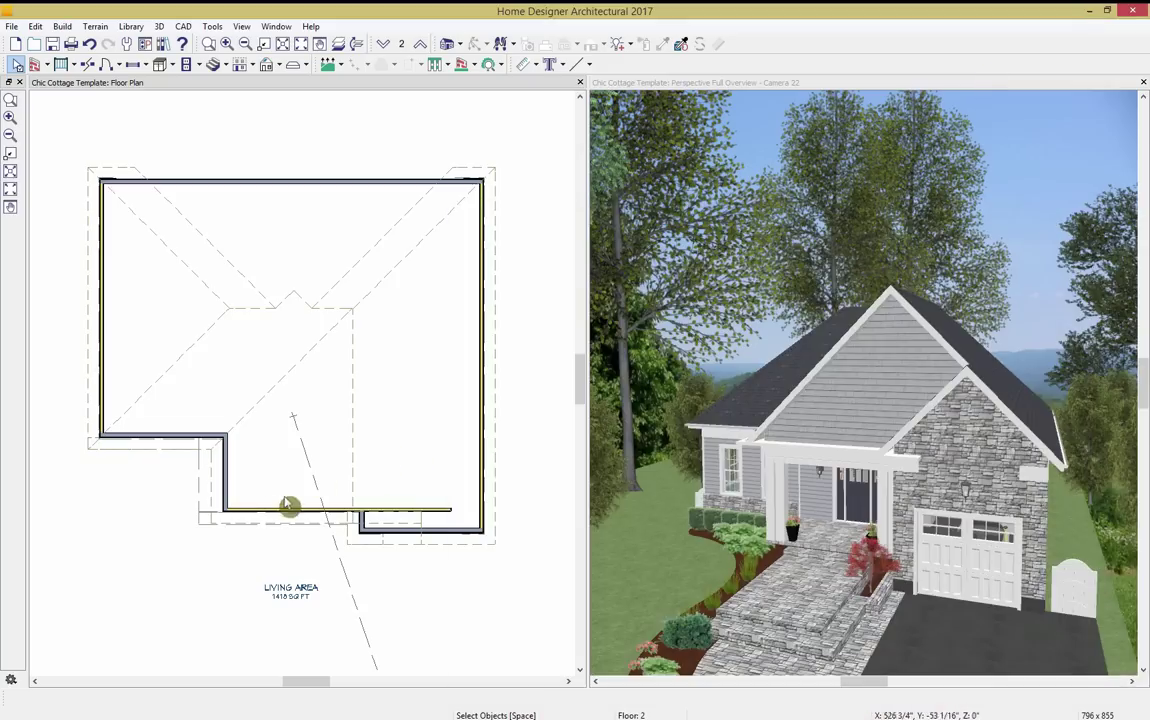
Enable an upper pitch on the short side wall beside the entry porch and set its lower pitch to 6 in 12.
{"action": "left_click", "coordinate": [222, 483]}
{"action": "left_click", "coordinate": [230, 484]}
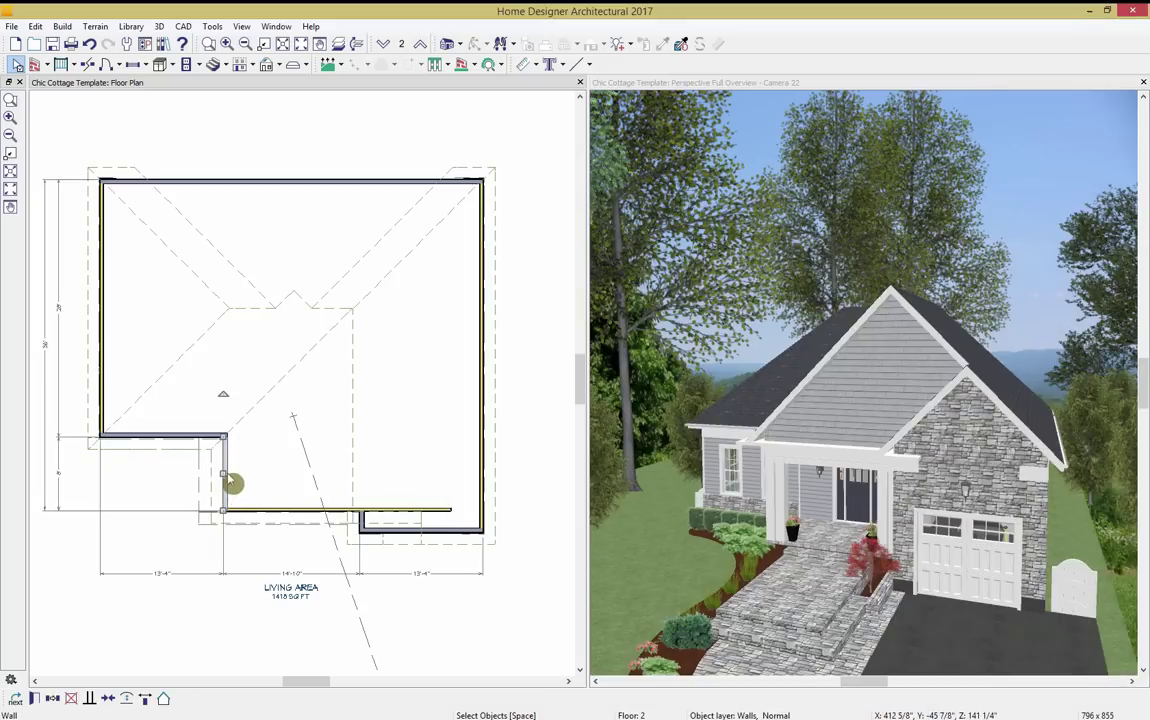
{"action": "left_click", "coordinate": [34, 699]}
{"action": "left_click", "coordinate": [50, 182]}
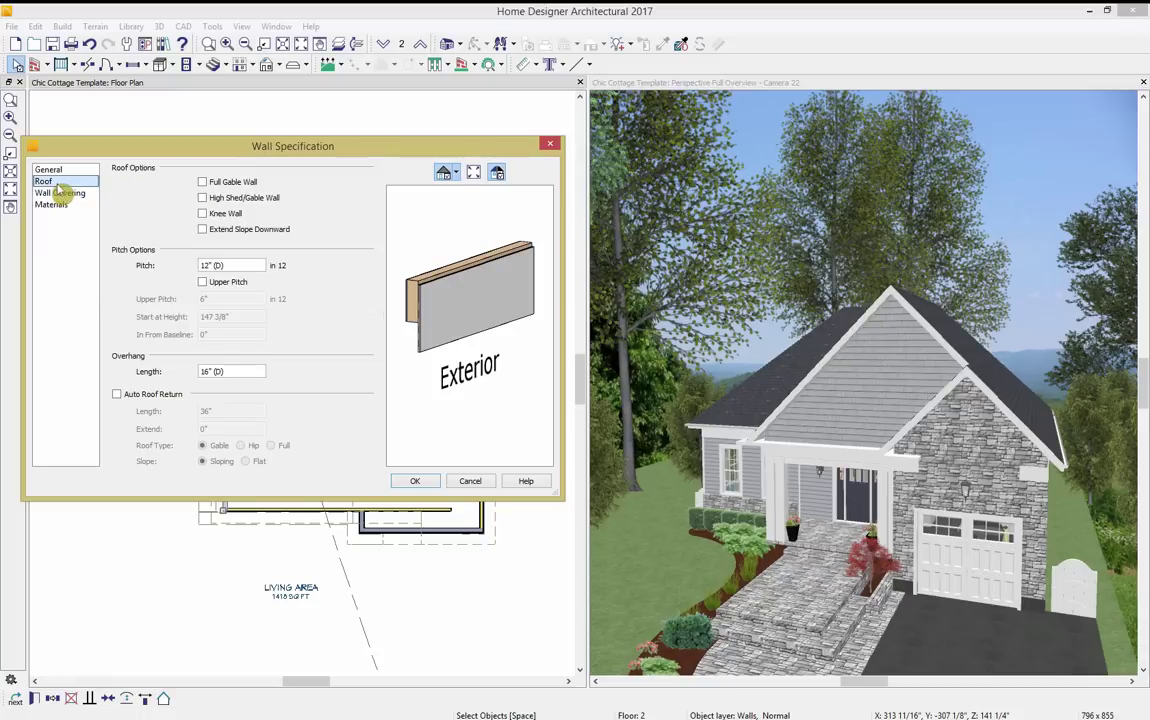
{"action": "left_click", "coordinate": [203, 282]}
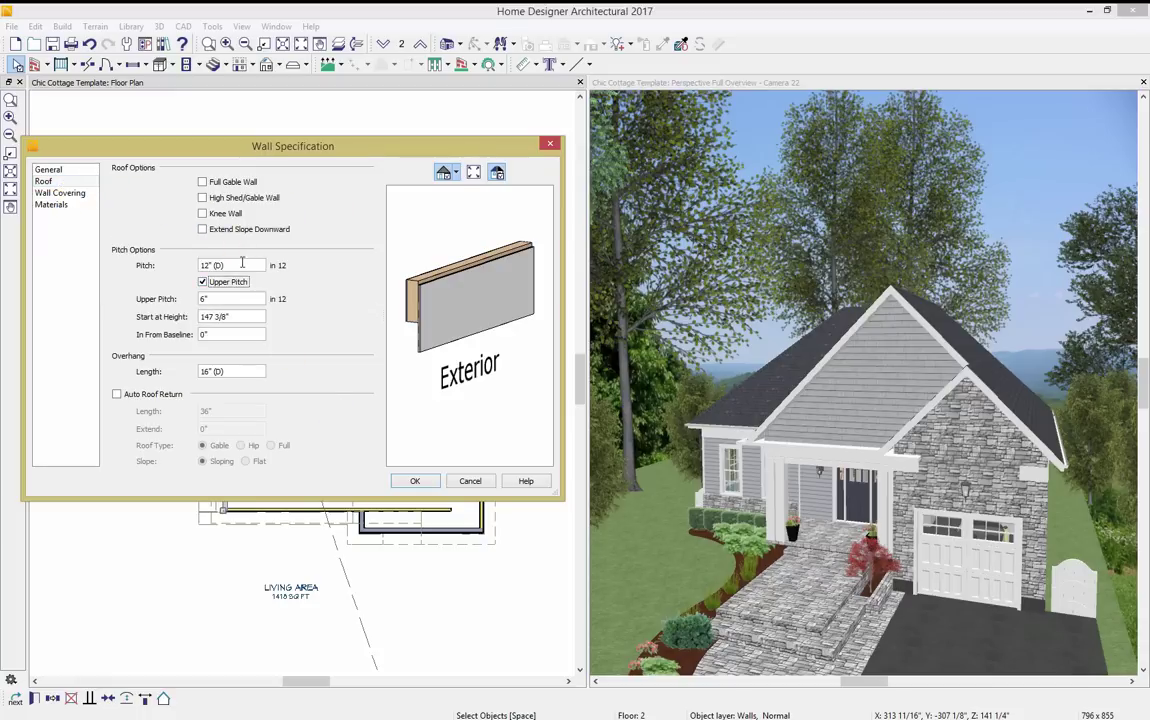
{"action": "left_click_drag", "start_coordinate": [242, 263], "coordinate": [85, 290]}
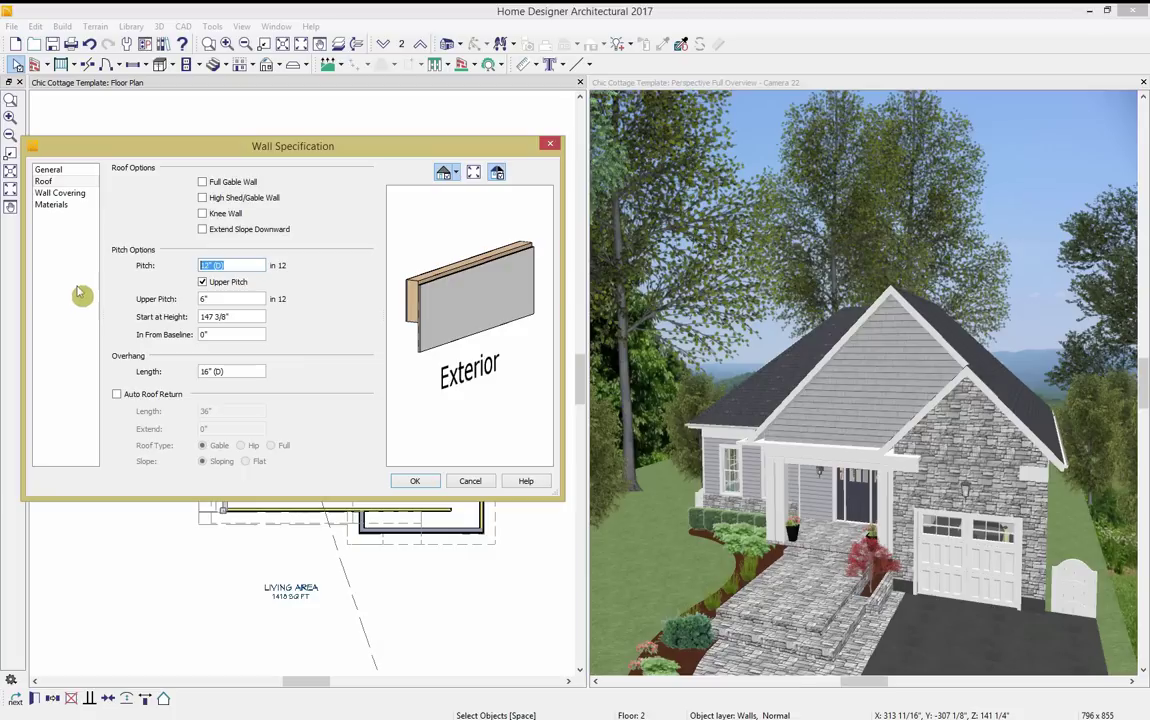
{"action": "type", "text": "6"}
Give the short porch side wall an upper pitch of 12 in 12 starting 7' in from the baseline, keeping the default overhang.
{"action": "left_click_drag", "start_coordinate": [246, 298], "coordinate": [140, 308]}
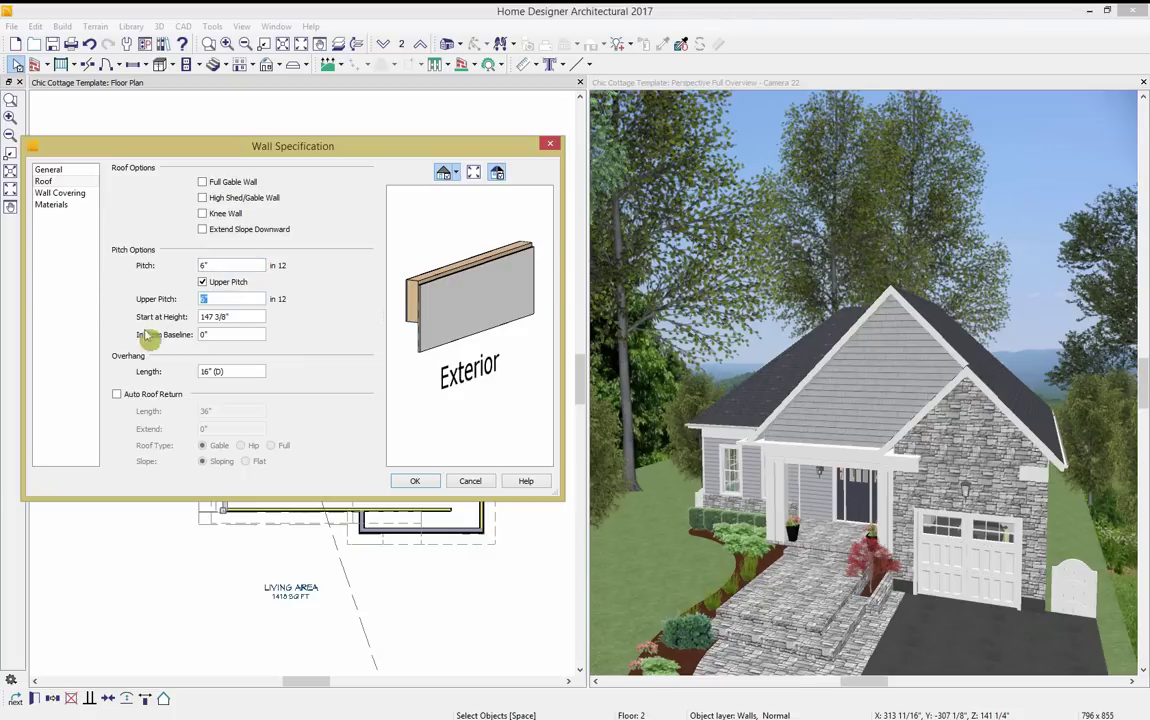
{"action": "type", "text": "12"}
{"action": "key", "text": "Tab"}
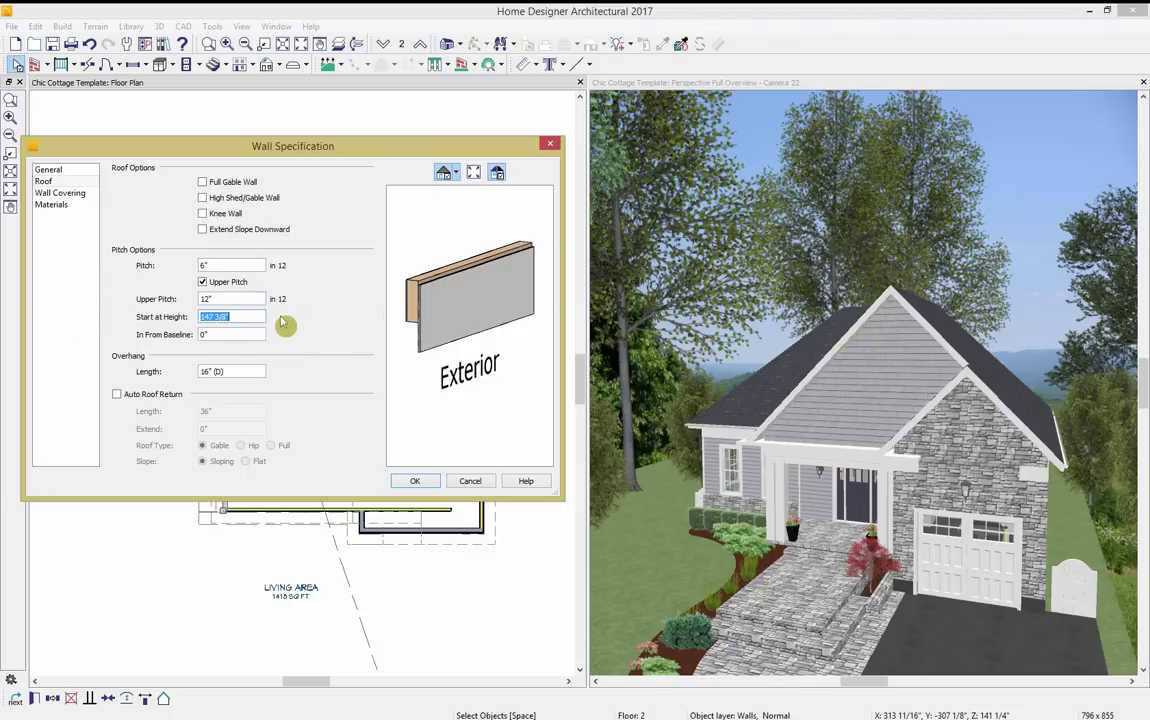
{"action": "left_click", "coordinate": [227, 335]}
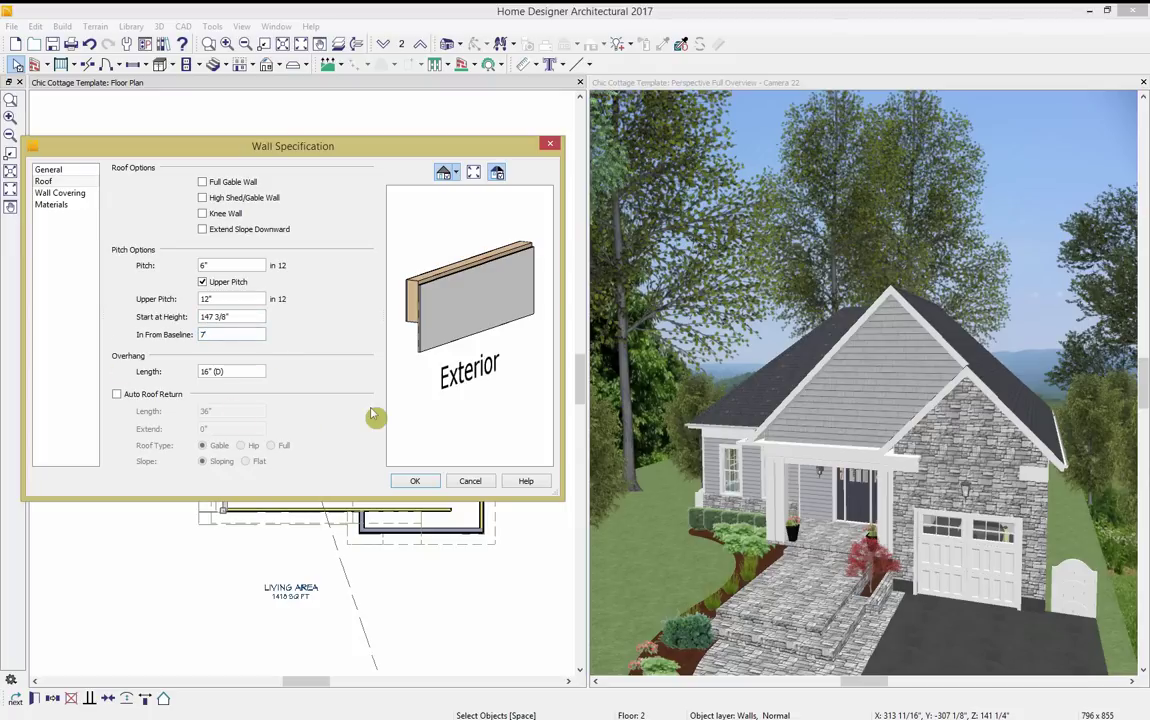
{"action": "left_click", "coordinate": [263, 373]}
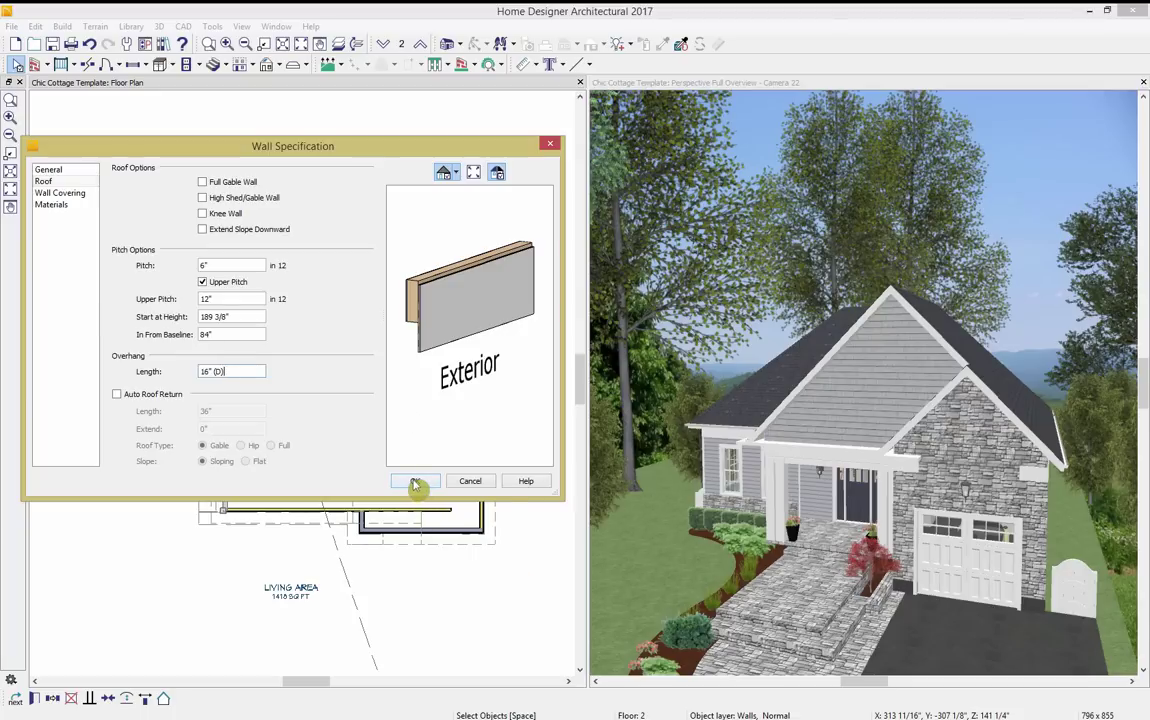
{"action": "left_click", "coordinate": [415, 482]}
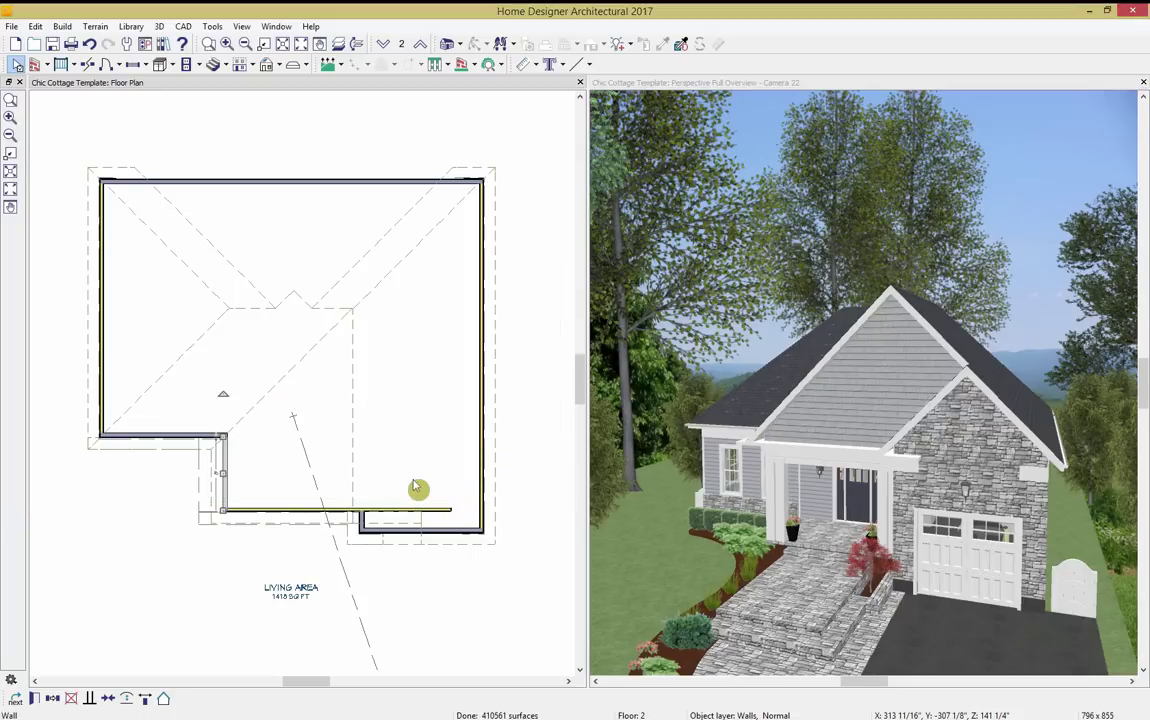
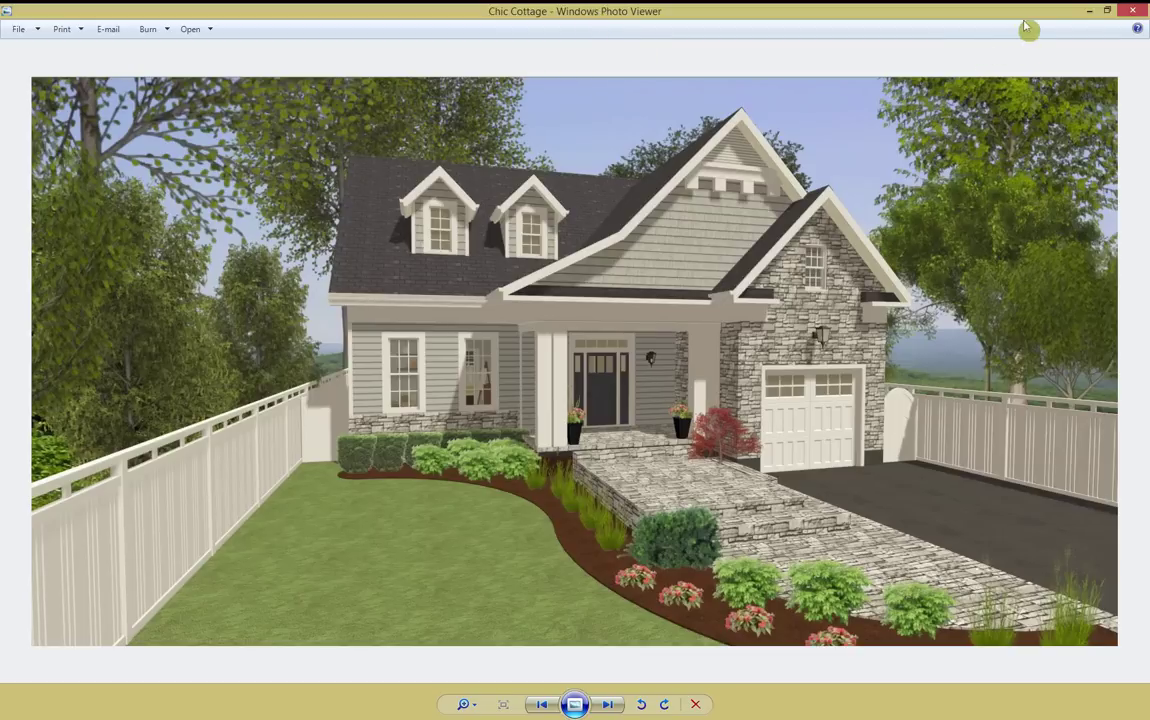
Put away the reference photo and turn the house's left side wall into a gable wall.
{"action": "left_click", "coordinate": [1090, 11]}
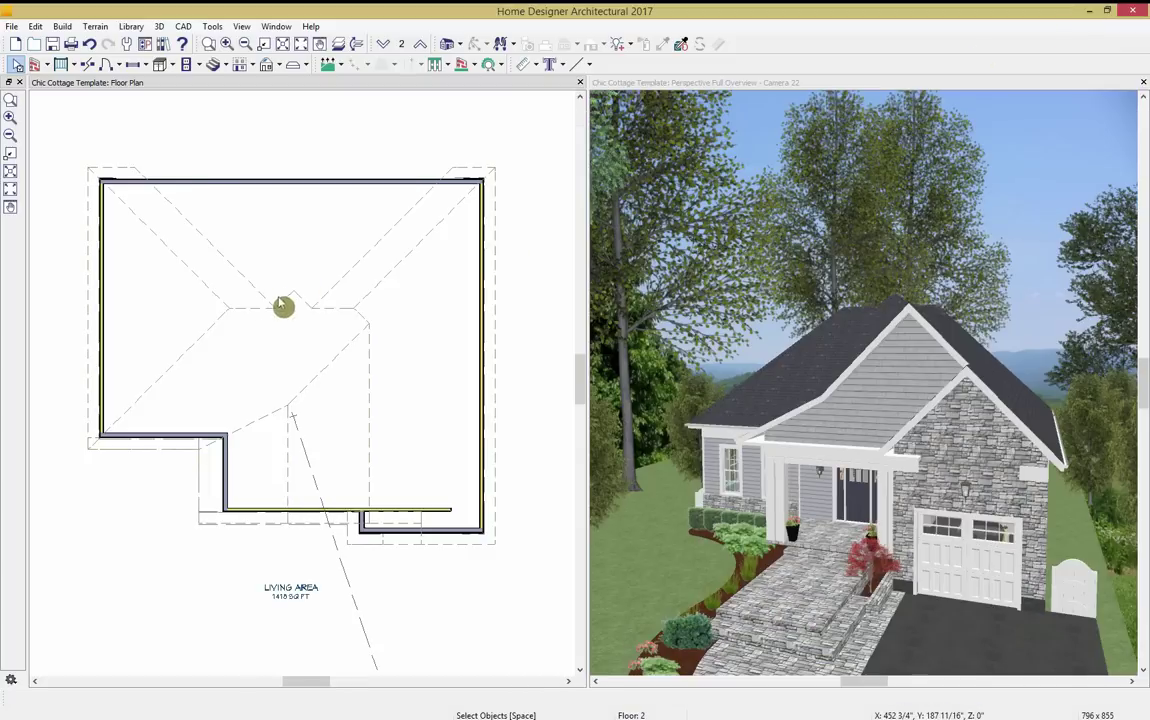
{"action": "left_click", "coordinate": [109, 313]}
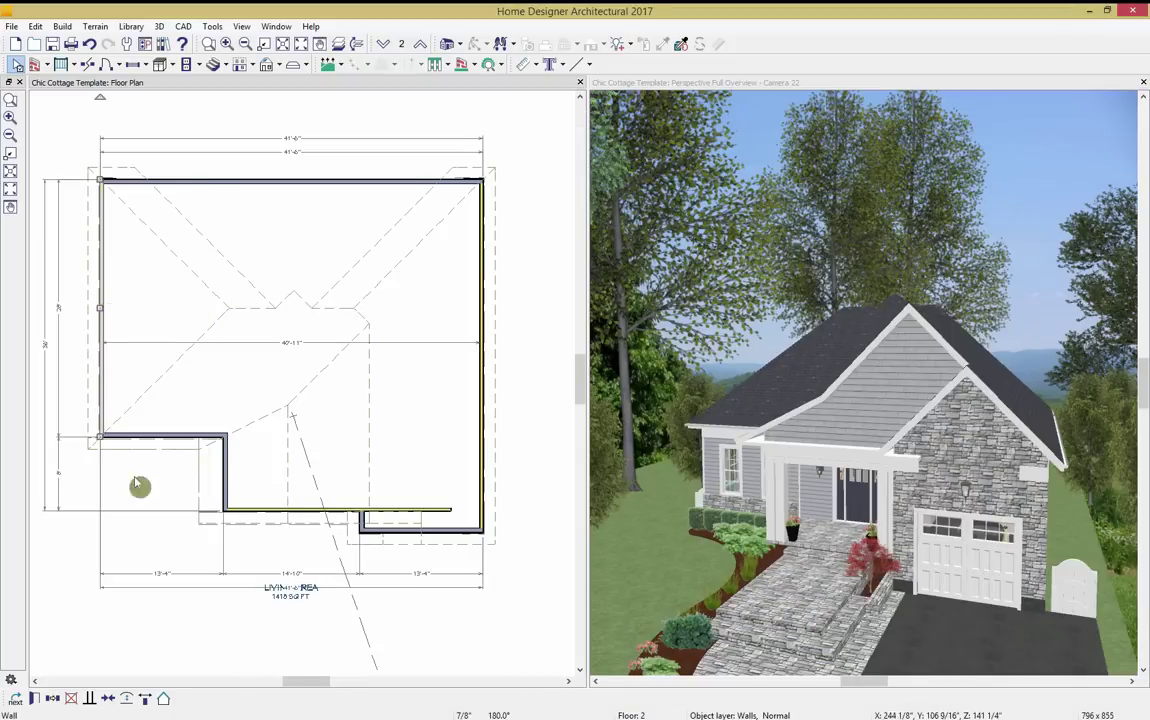
{"action": "left_click", "coordinate": [163, 699]}
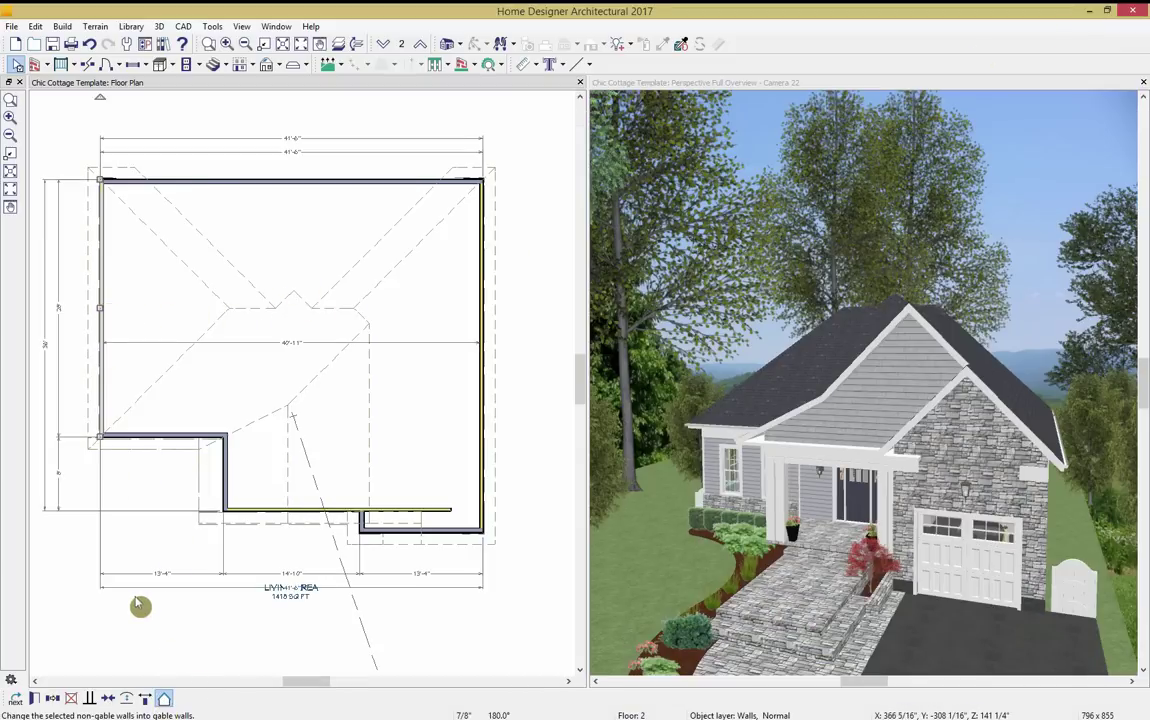
{"action": "left_click_drag", "start_coordinate": [788, 266], "coordinate": [788, 298]}
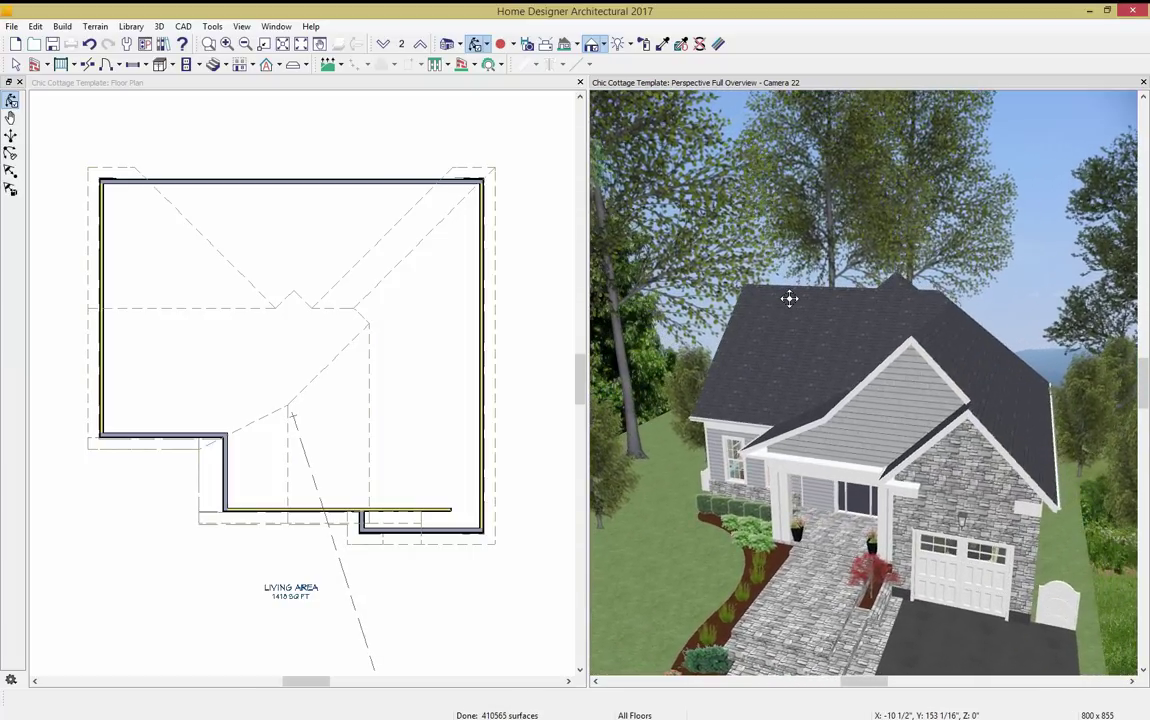
Try a gable on the full right side wall, inspect the roof from the garage side in 3D, and undo the gable.
{"action": "left_click", "coordinate": [485, 431]}
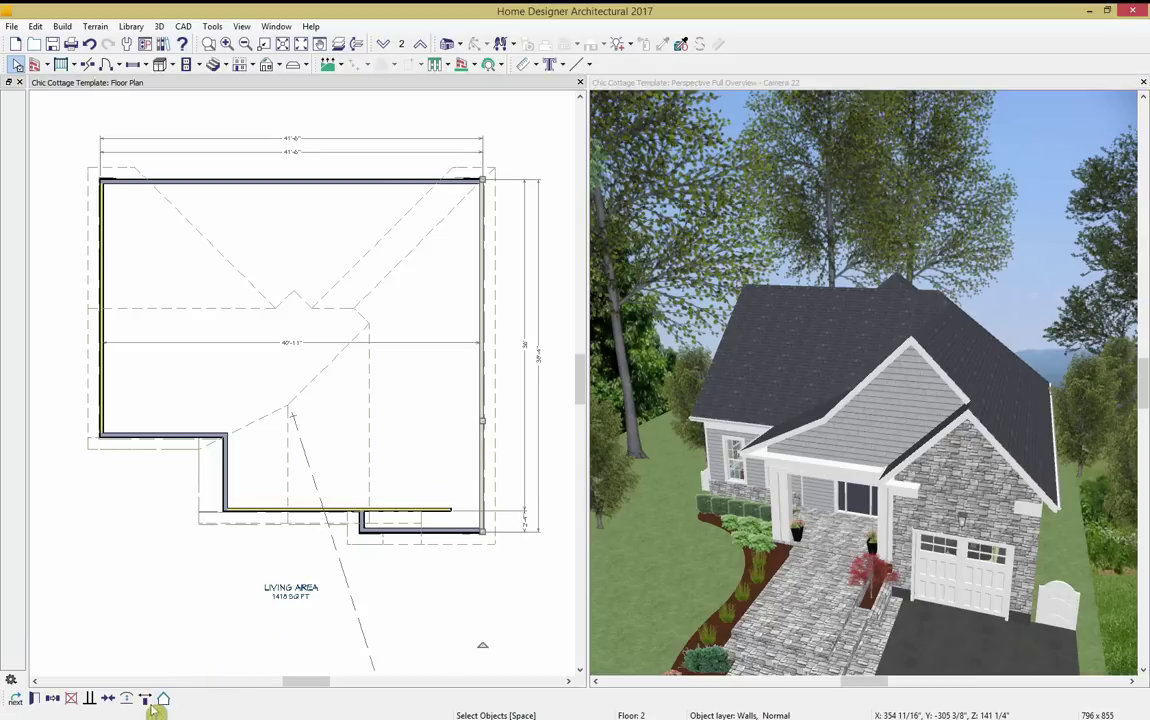
{"action": "left_click", "coordinate": [397, 436]}
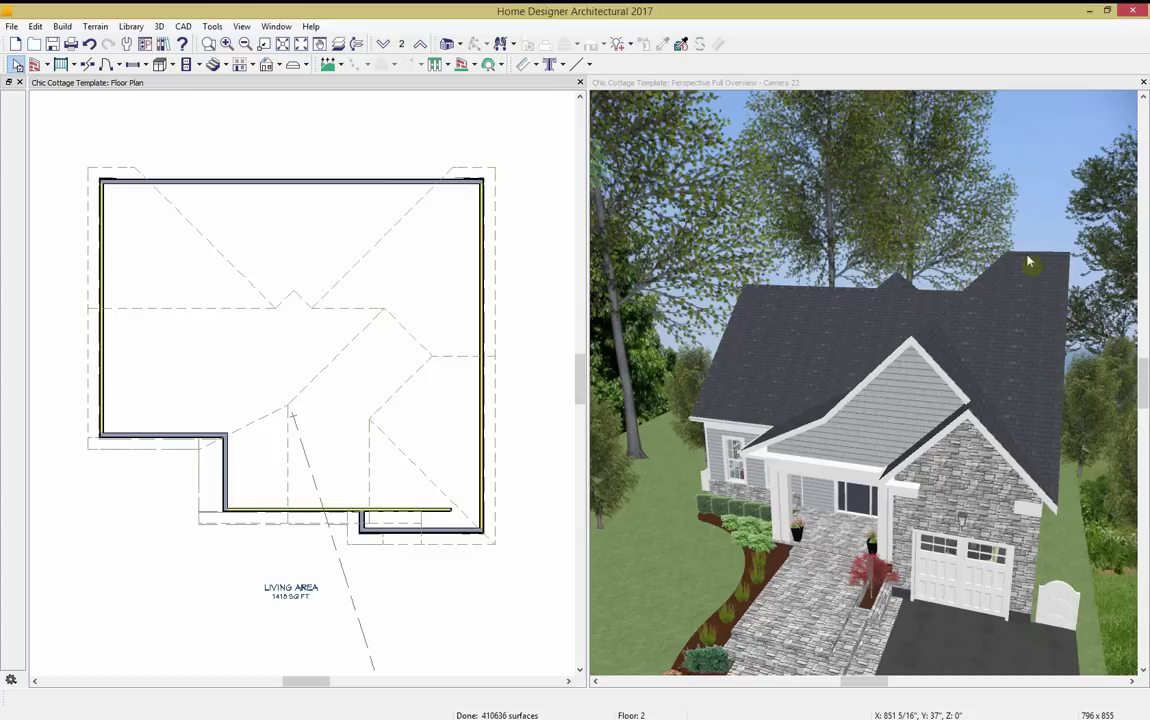
{"action": "left_click", "coordinate": [1032, 175]}
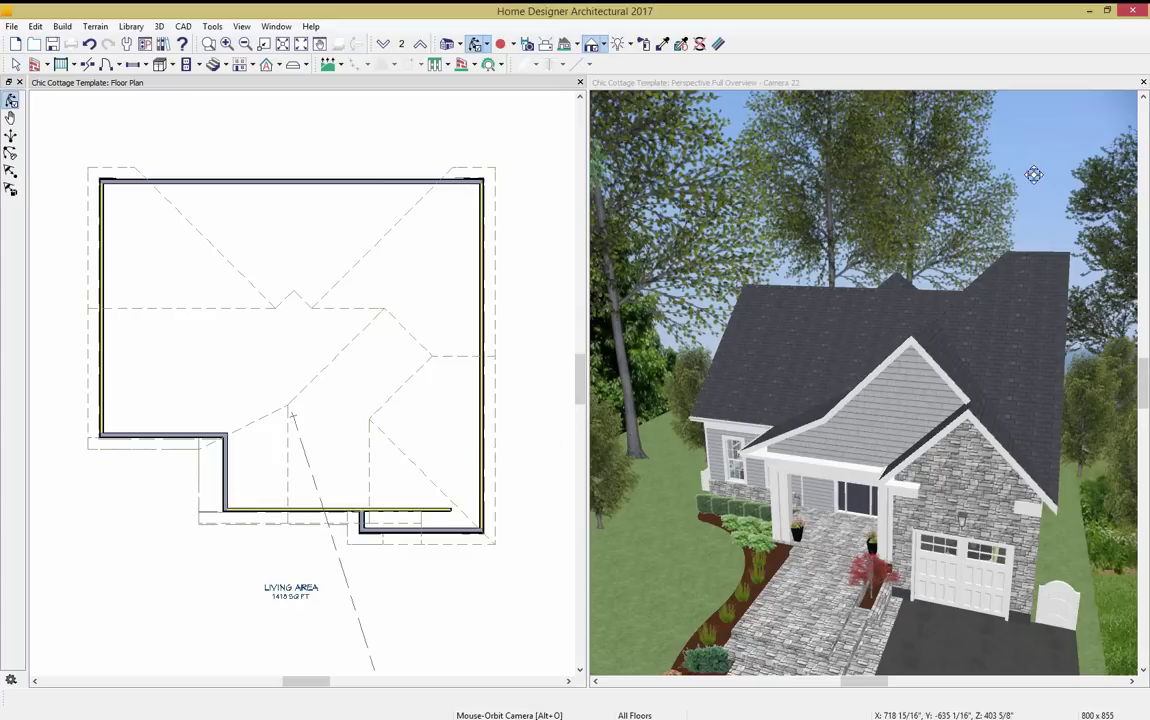
{"action": "left_click_drag", "start_coordinate": [1017, 225], "coordinate": [983, 229]}
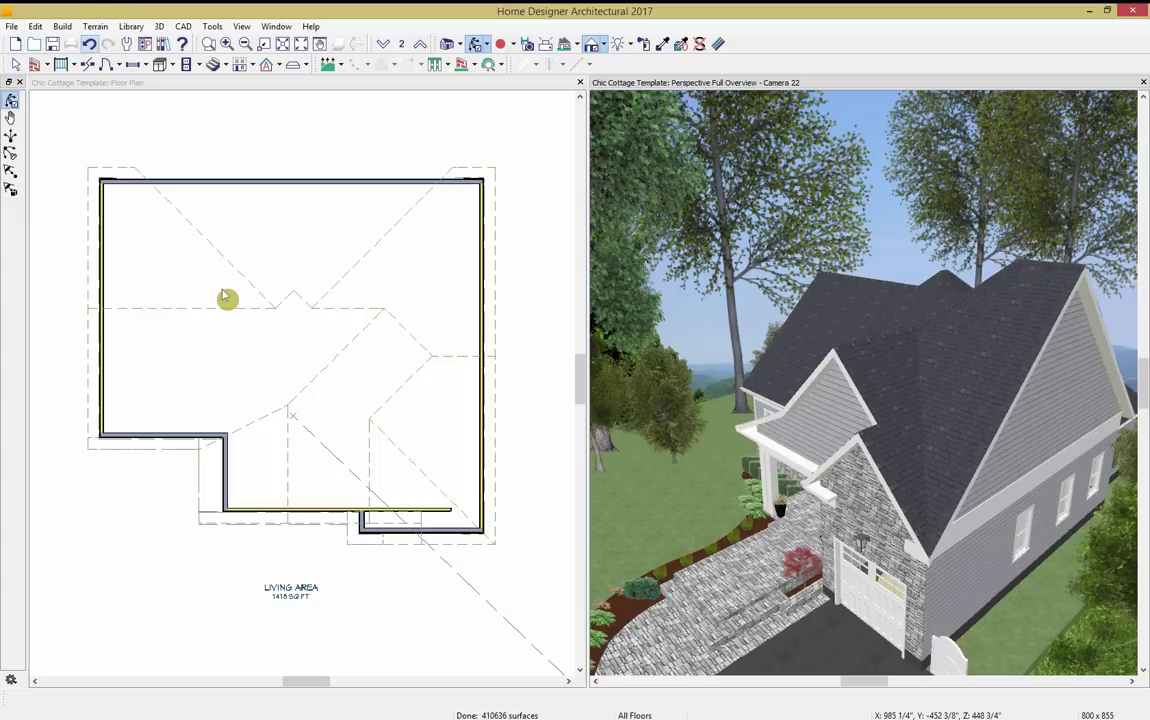
{"action": "key", "text": "ctrl+z"}
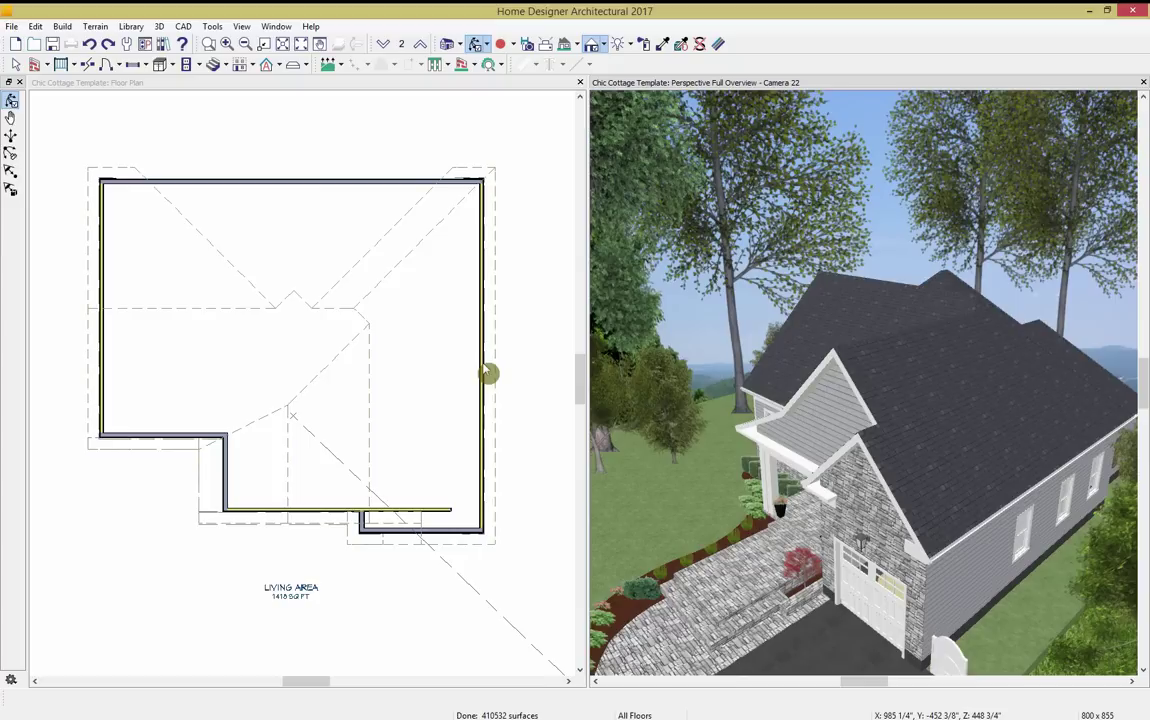
Extend the front-left second-floor wall straight across the plan until it meets the right side wall.
{"action": "left_click", "coordinate": [488, 373]}
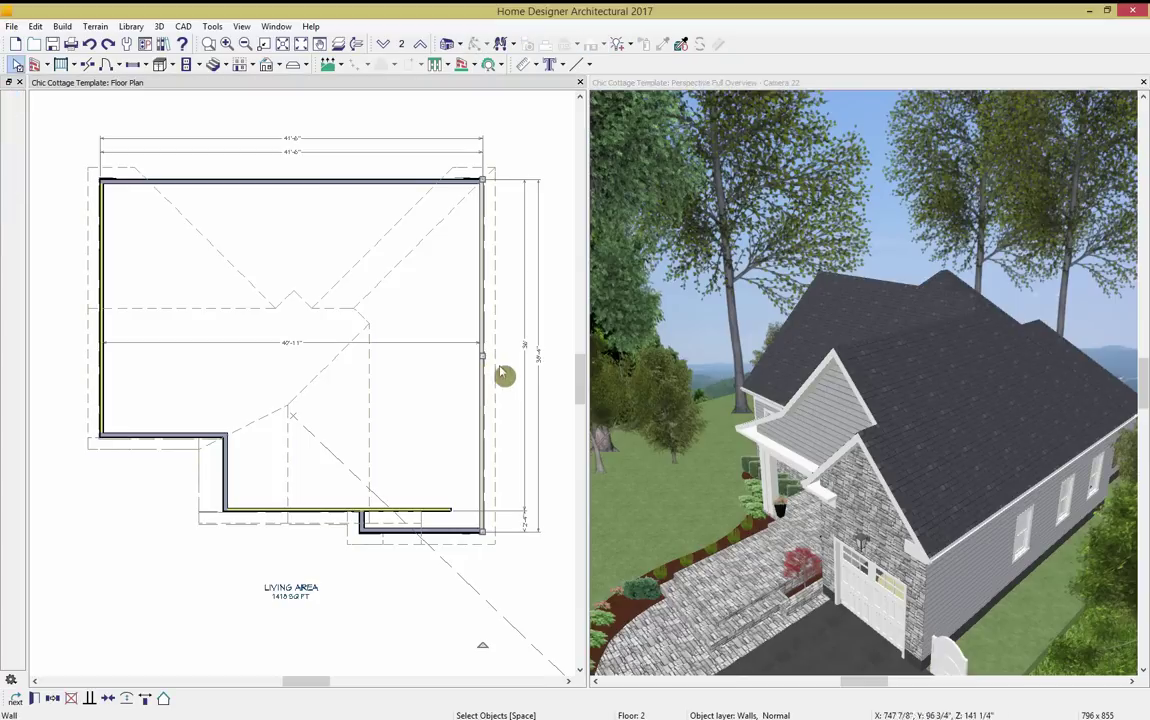
{"action": "left_click", "coordinate": [188, 437]}
{"action": "left_click_drag", "start_coordinate": [226, 439], "coordinate": [488, 441]}
{"action": "left_click_drag", "start_coordinate": [466, 548], "coordinate": [463, 545]}
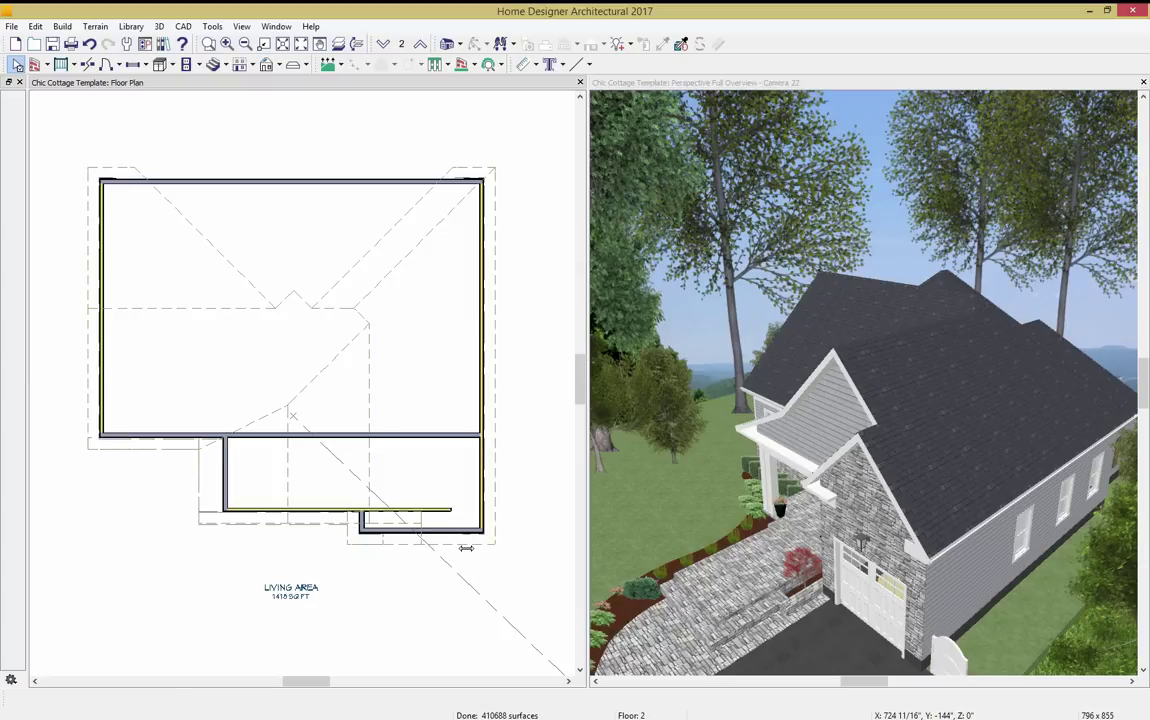
Try a gable on only the rear section of the right side wall, split at the extended wall, and undo the trial.
{"action": "left_click", "coordinate": [88, 65]}
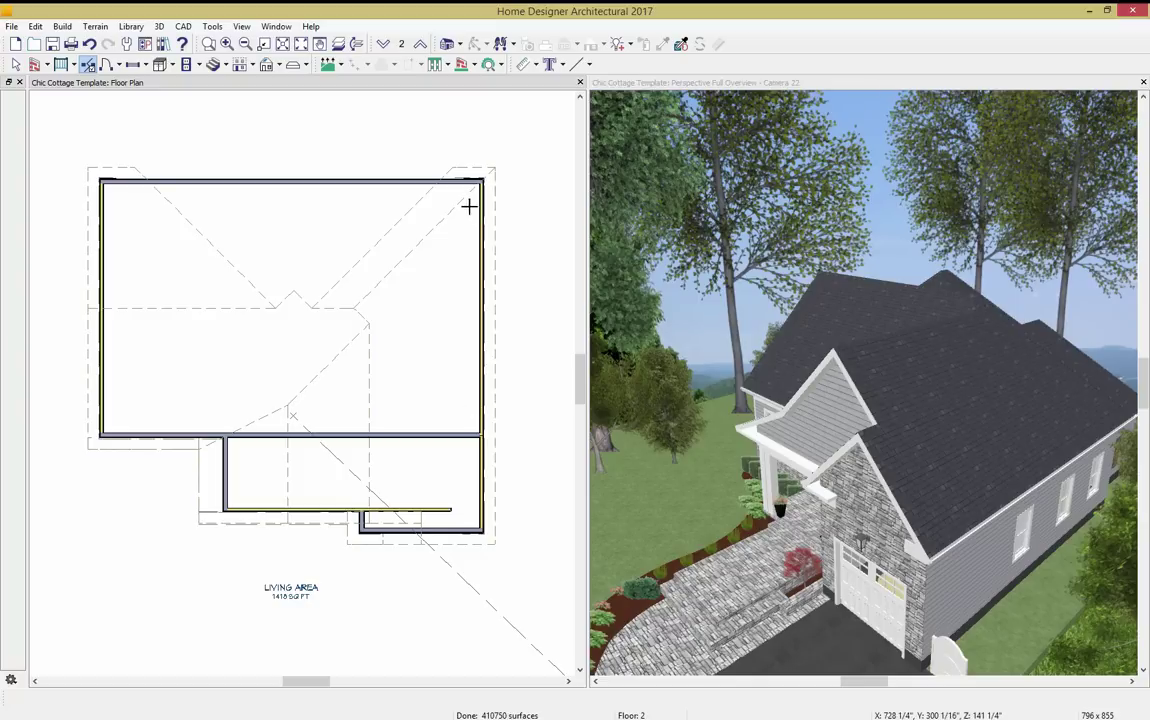
{"action": "key", "text": "space"}
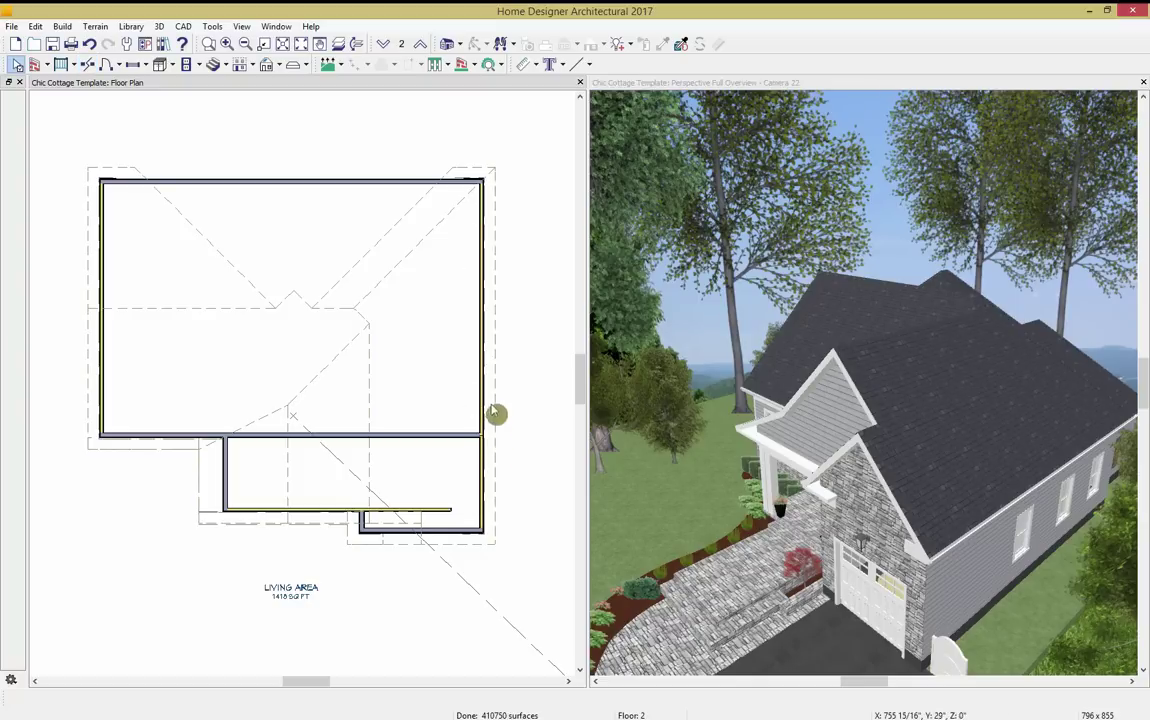
{"action": "left_click", "coordinate": [482, 391]}
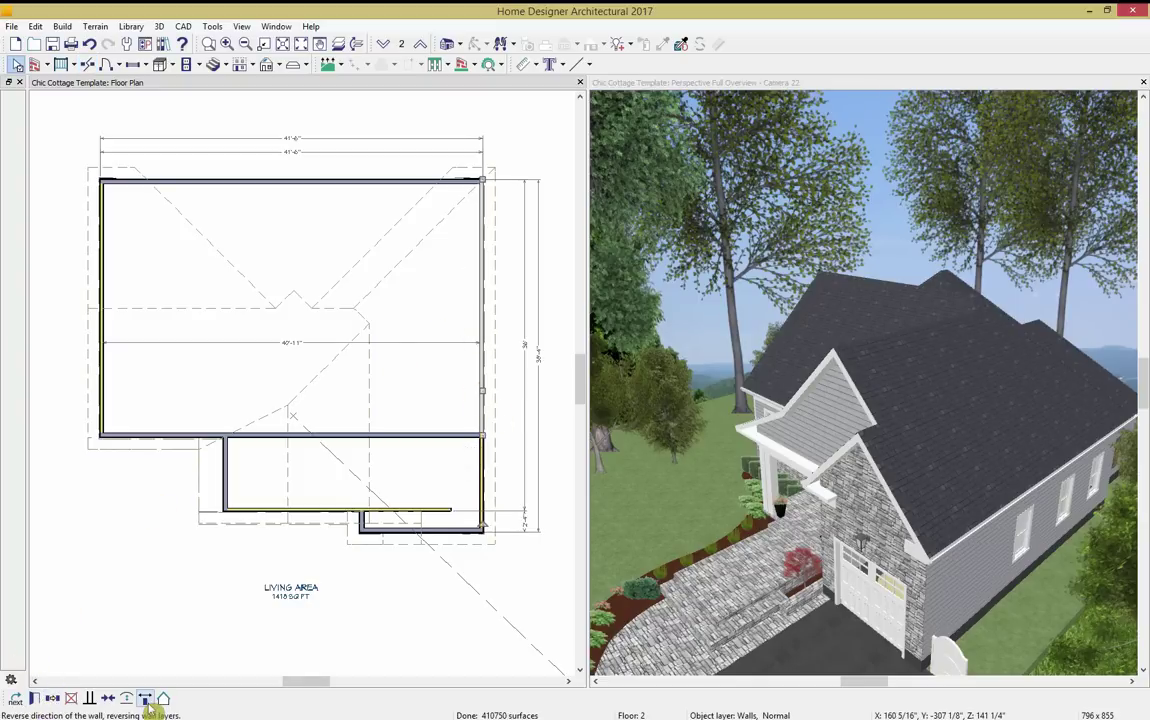
{"action": "left_click", "coordinate": [241, 545]}
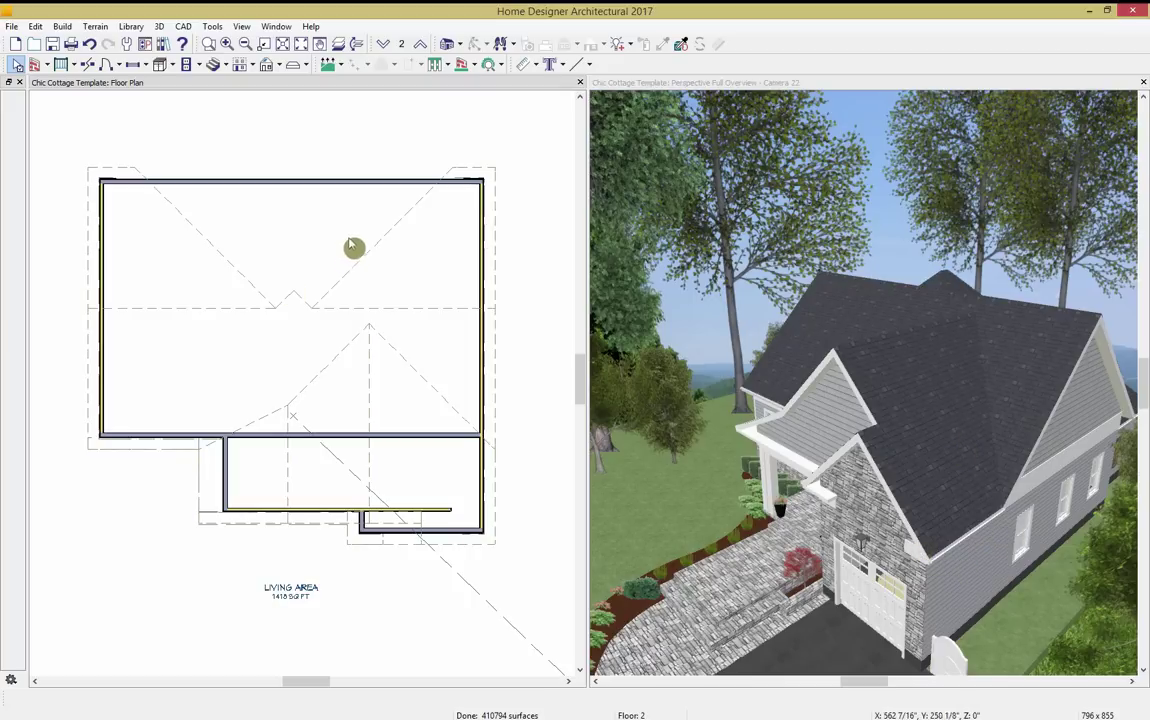
{"action": "left_click", "coordinate": [90, 45]}
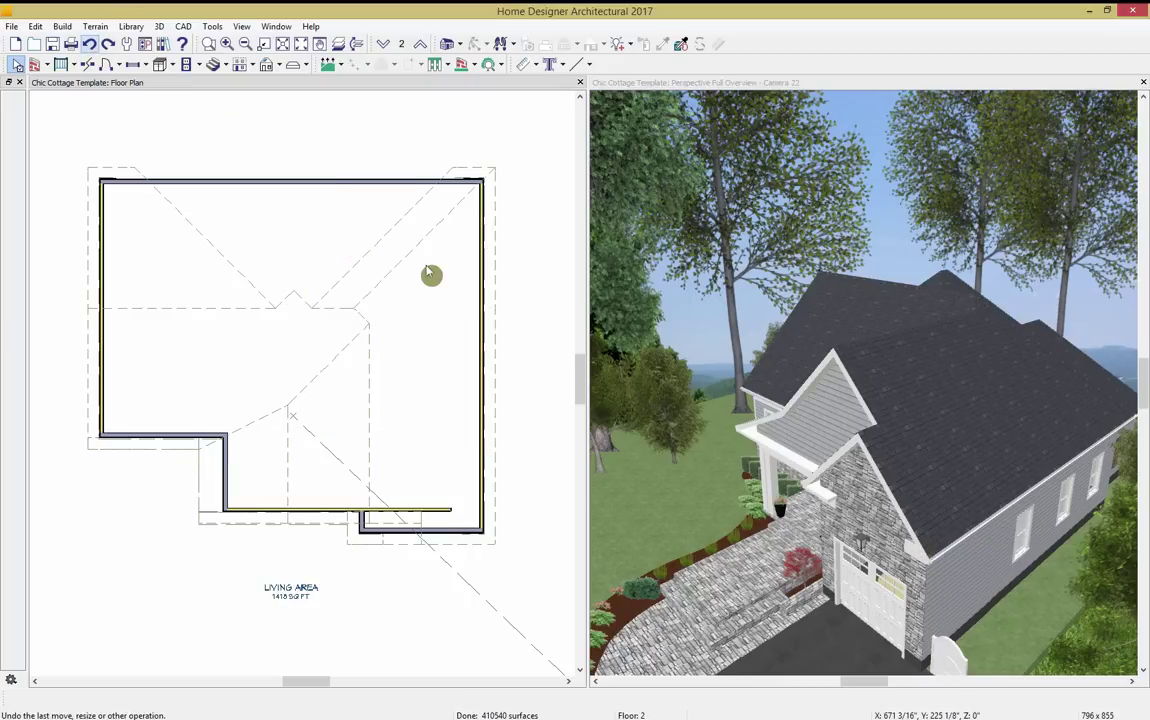
Draw a gable line about 27'-5" long outside the rear part of the right side wall and display the "Roofs, Gable Lines" layer.
{"action": "left_click", "coordinate": [280, 65]}
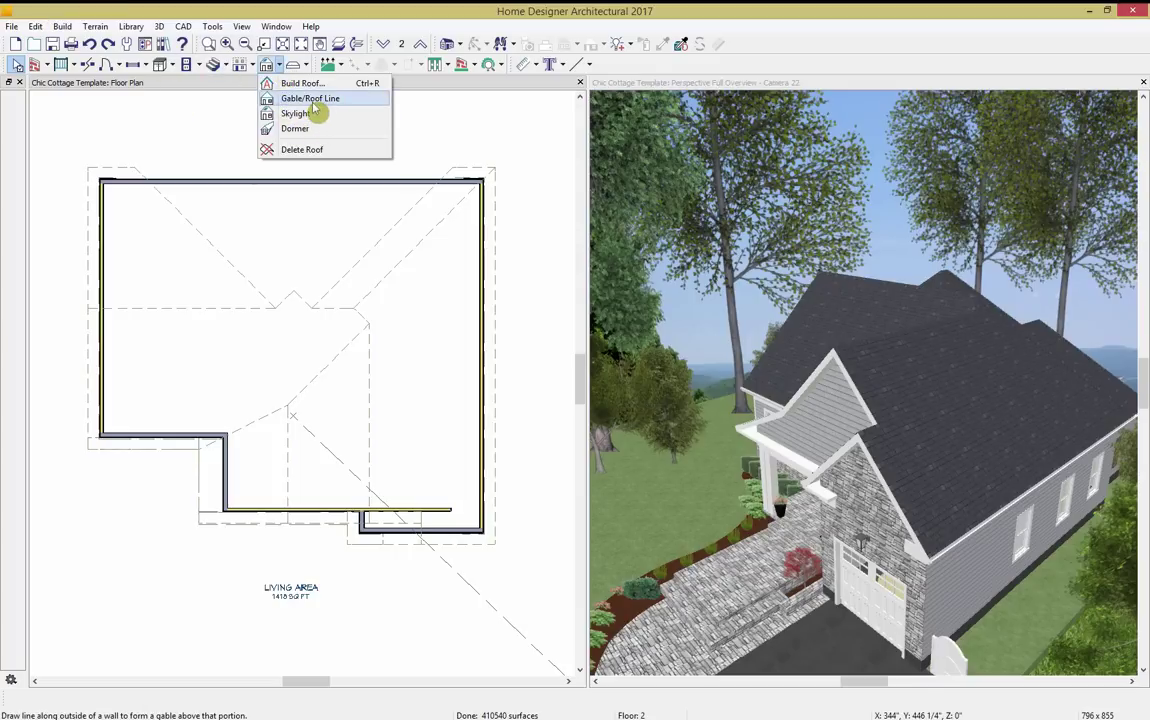
{"action": "left_click", "coordinate": [312, 100]}
{"action": "scroll", "coordinate": [430, 300], "scroll_direction": "up", "scroll_amount": 2}
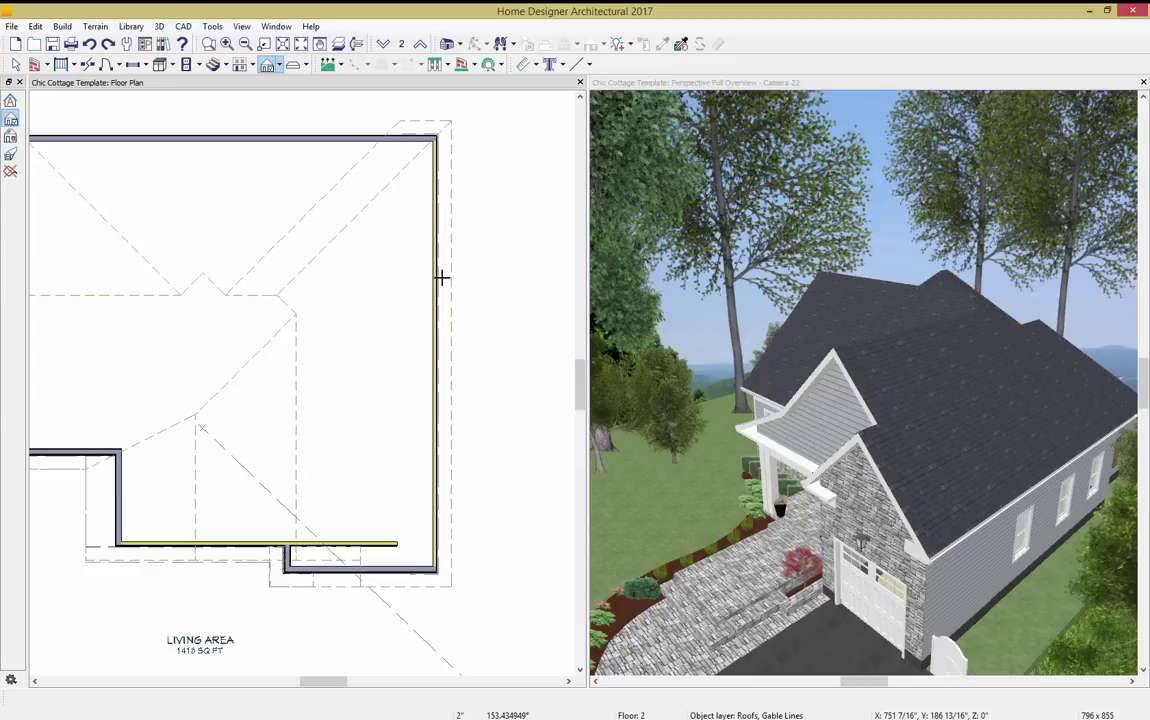
{"action": "scroll", "coordinate": [470, 220], "scroll_direction": "up", "scroll_amount": 3}
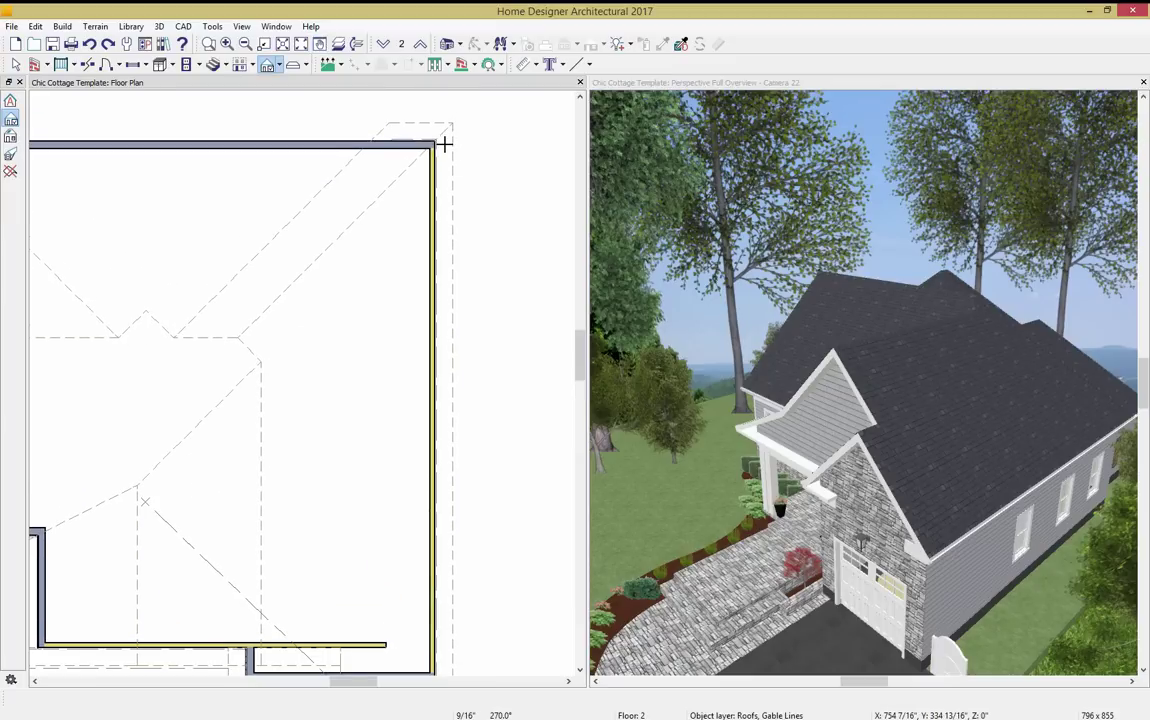
{"action": "left_click_drag", "start_coordinate": [445, 142], "coordinate": [452, 485]}
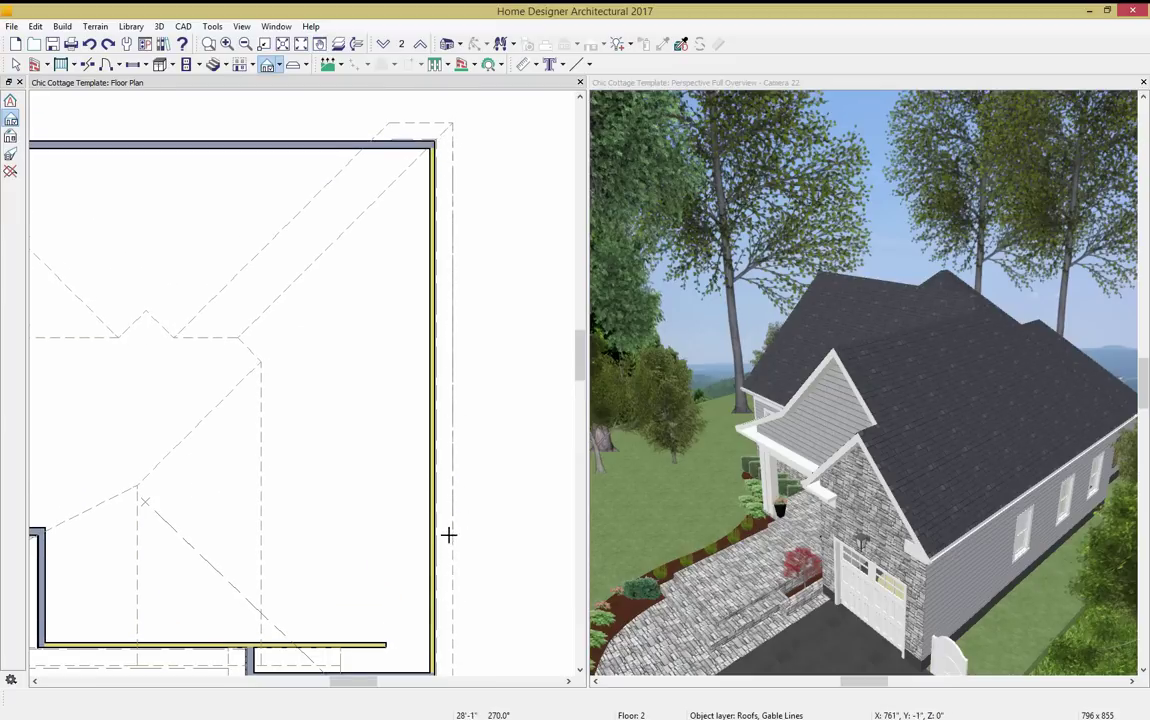
{"action": "left_click_drag", "start_coordinate": [449, 535], "coordinate": [446, 532]}
{"action": "left_click_drag", "start_coordinate": [453, 531], "coordinate": [453, 531]}
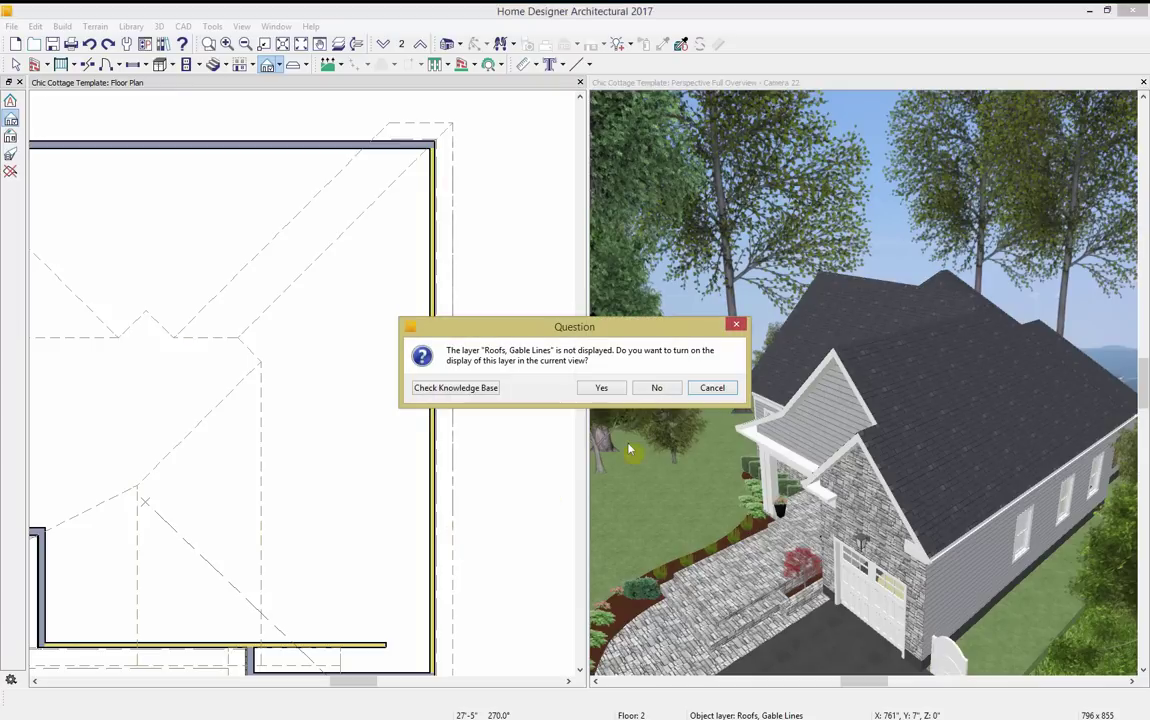
{"action": "left_click", "coordinate": [601, 389]}
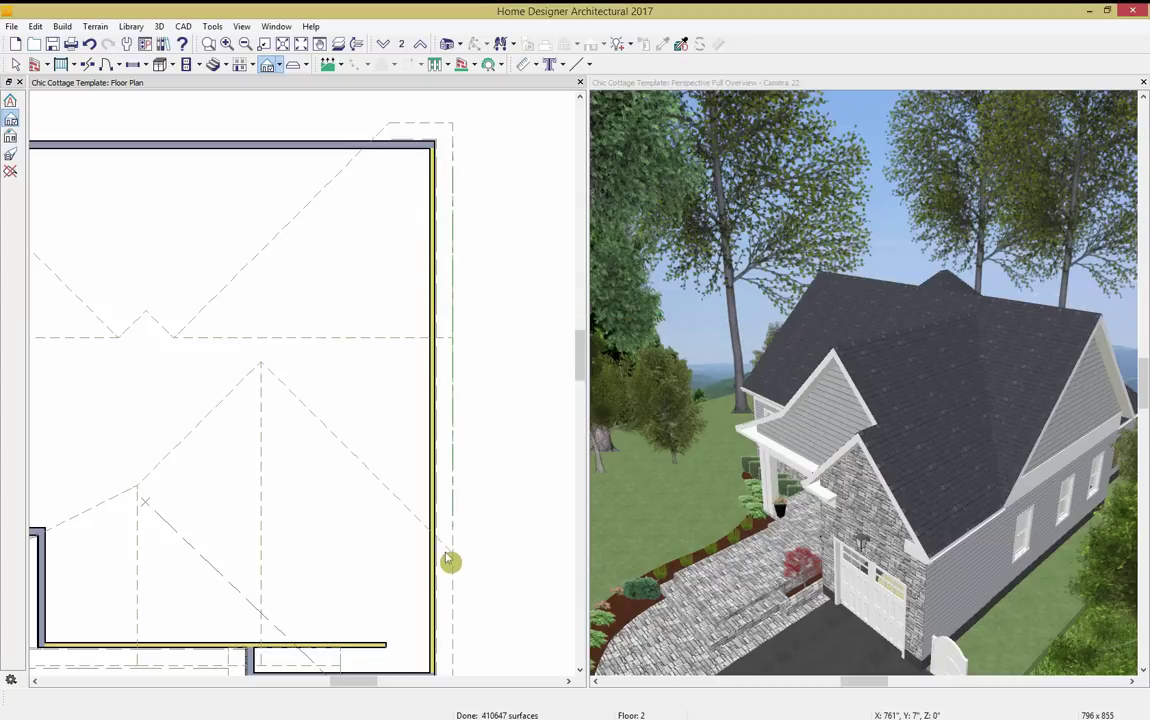
Move the gable line slightly inward within the roof overhang, about 1'-2" from the right side wall, and check its placement up close.
{"action": "middle_click_drag", "start_coordinate": [415, 533], "coordinate": [454, 518]}
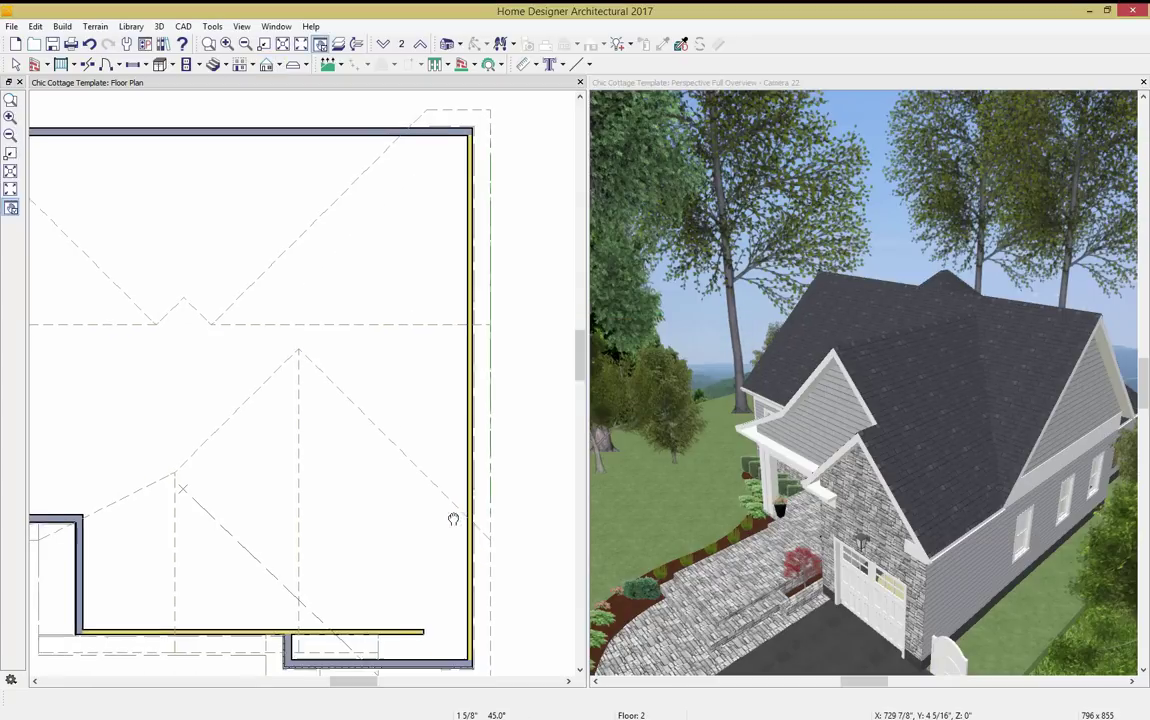
{"action": "left_click", "coordinate": [500, 385]}
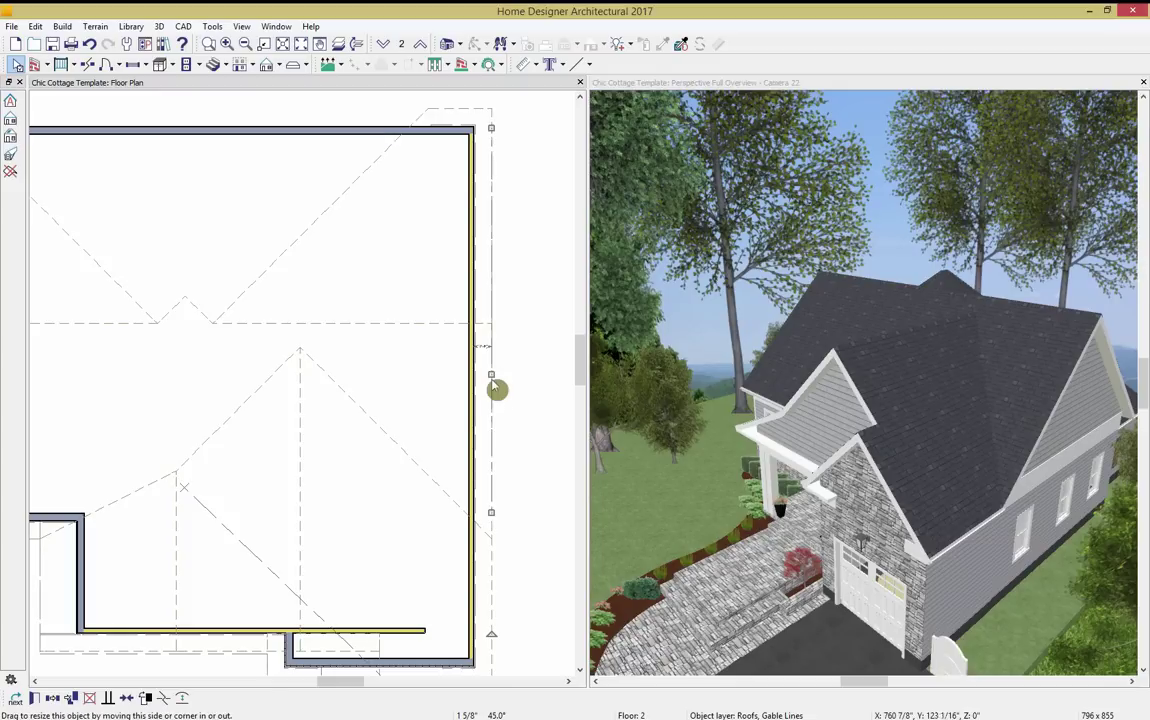
{"action": "left_click_drag", "start_coordinate": [493, 379], "coordinate": [491, 380]}
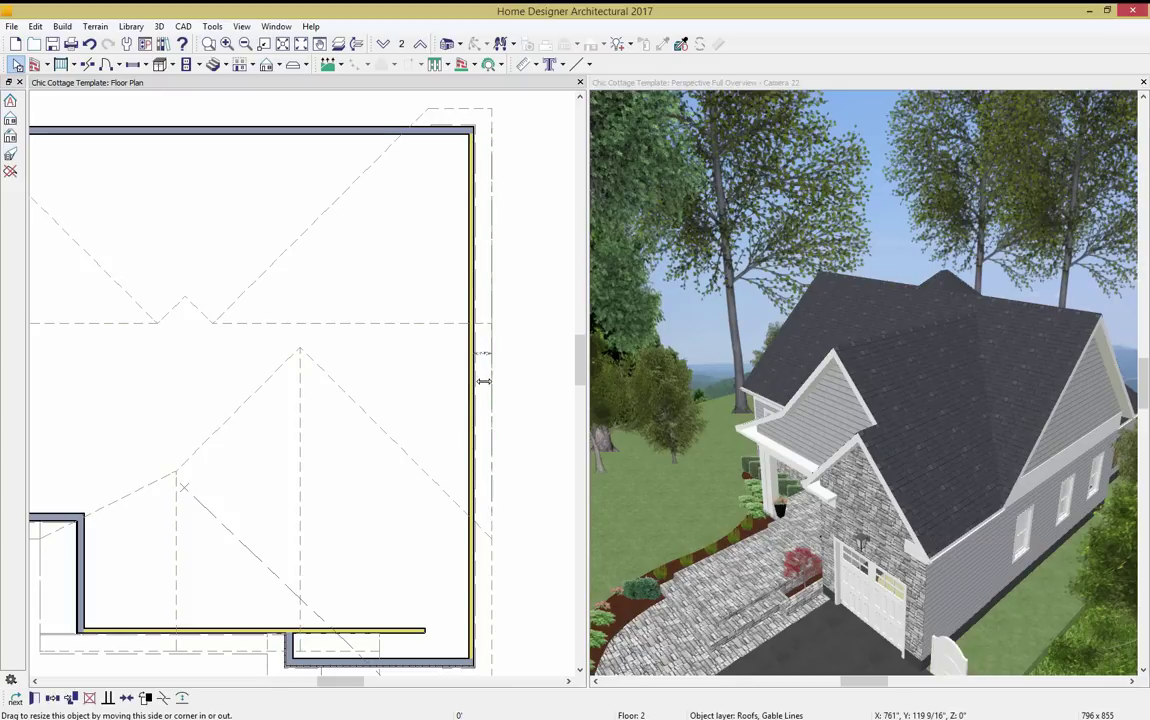
{"action": "left_click", "coordinate": [511, 437]}
{"action": "scroll", "coordinate": [512, 445], "scroll_direction": "up", "scroll_amount": 4}
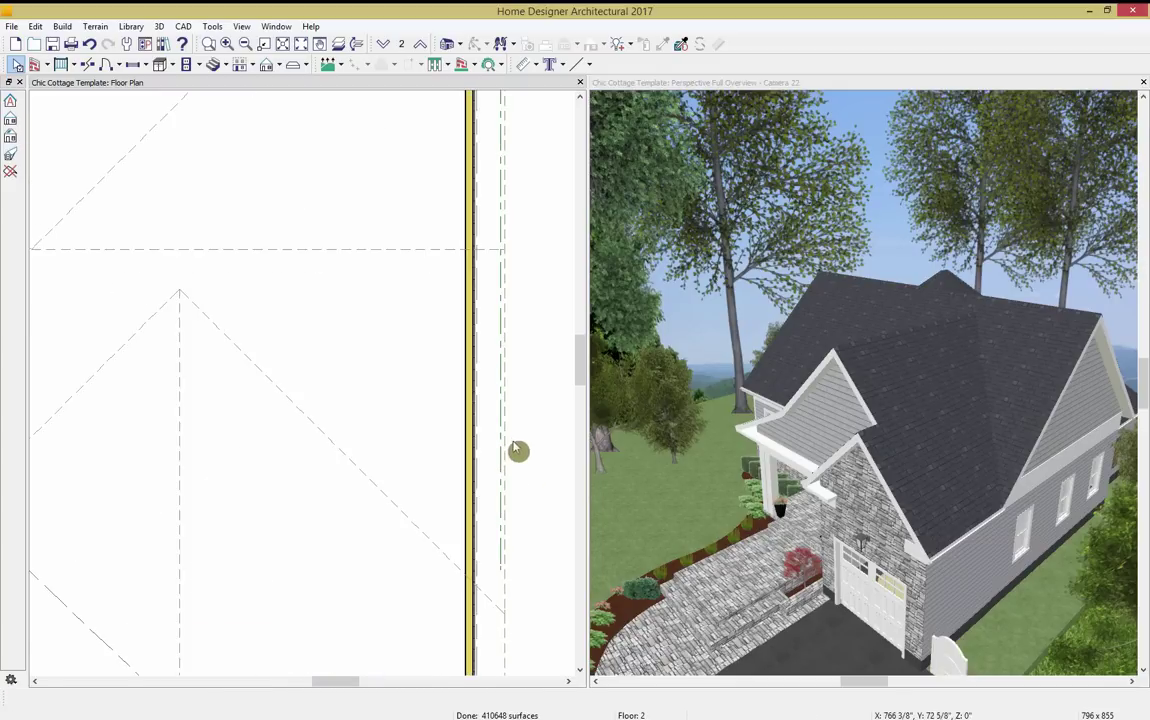
{"action": "left_click", "coordinate": [500, 483]}
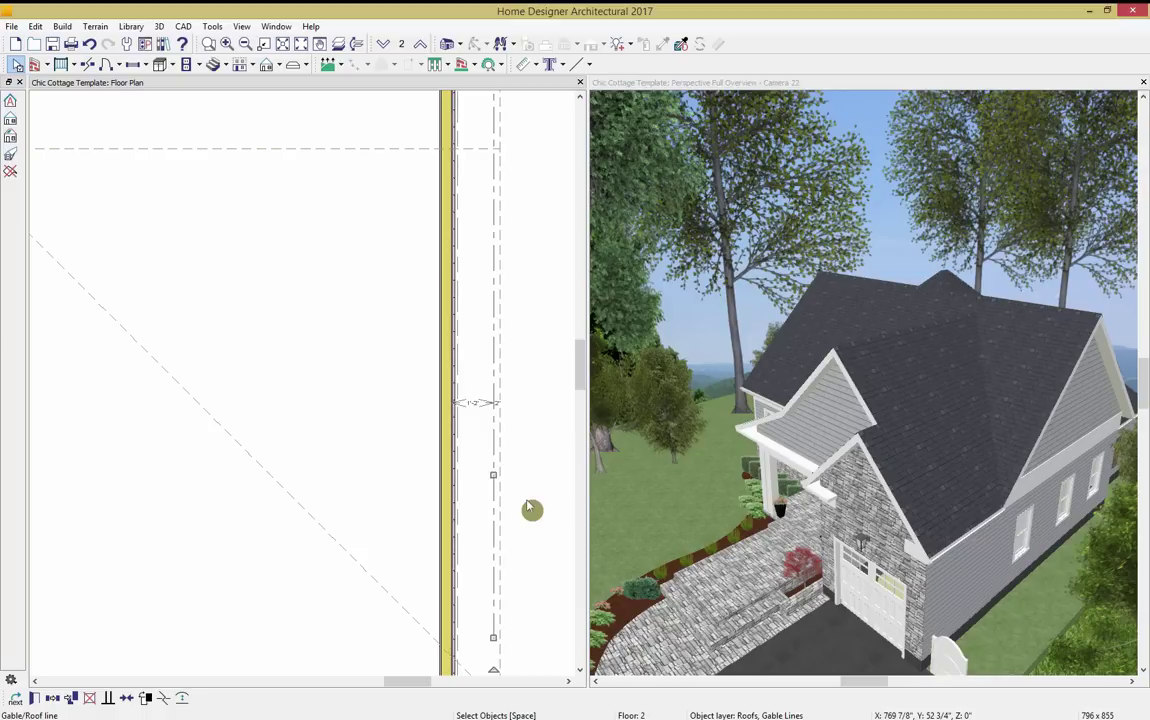
{"action": "left_click", "coordinate": [534, 491]}
{"action": "scroll", "coordinate": [537, 493], "scroll_direction": "down", "scroll_amount": 6}
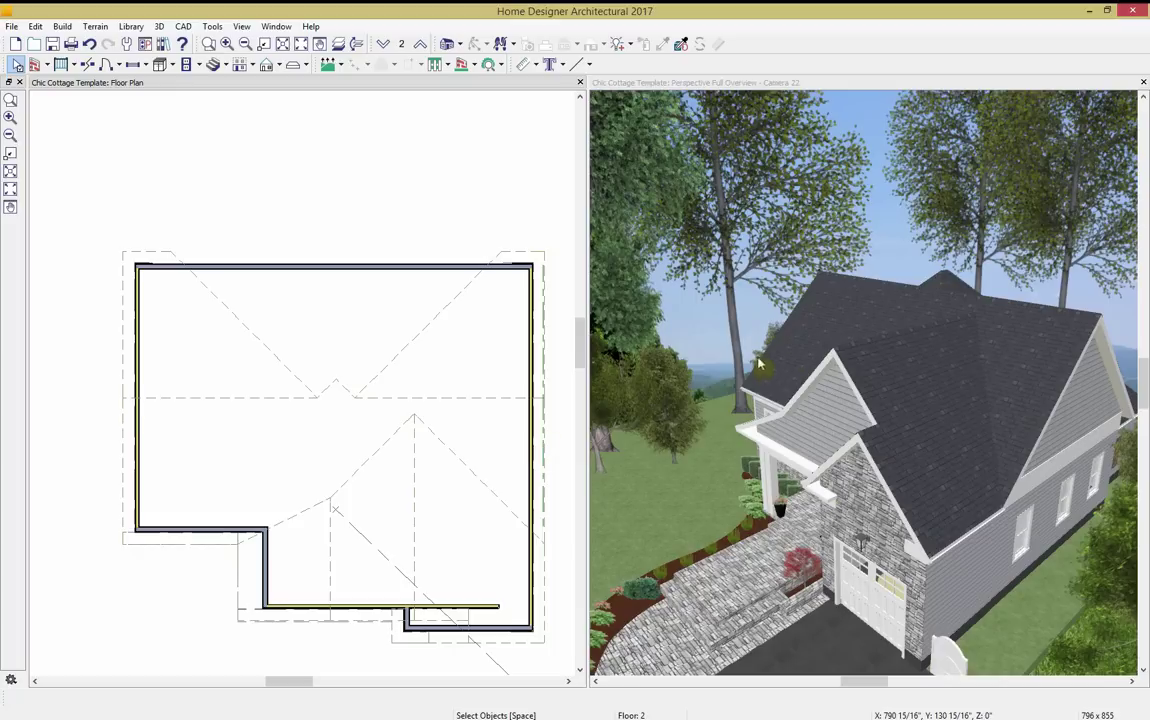
Compare the front of the house with the reference photo and give the entry's gable wall a Full, sloping auto roof return.
{"action": "left_click", "coordinate": [608, 352]}
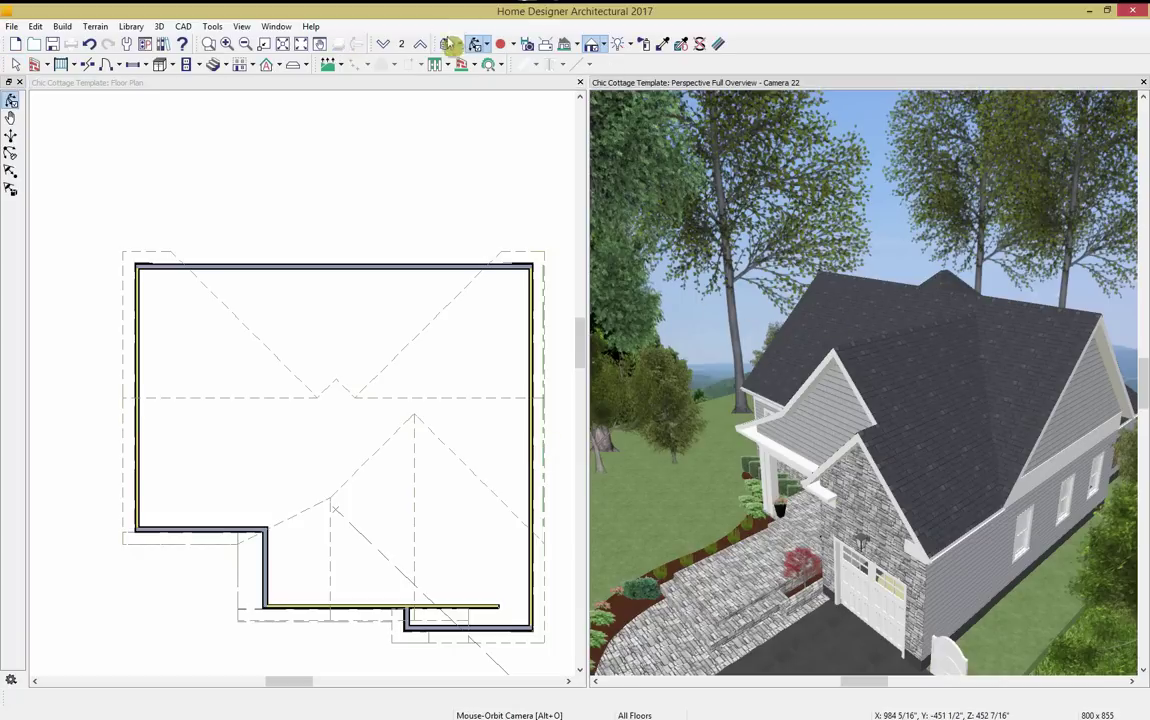
{"action": "left_click_drag", "start_coordinate": [950, 280], "coordinate": [840, 278]}
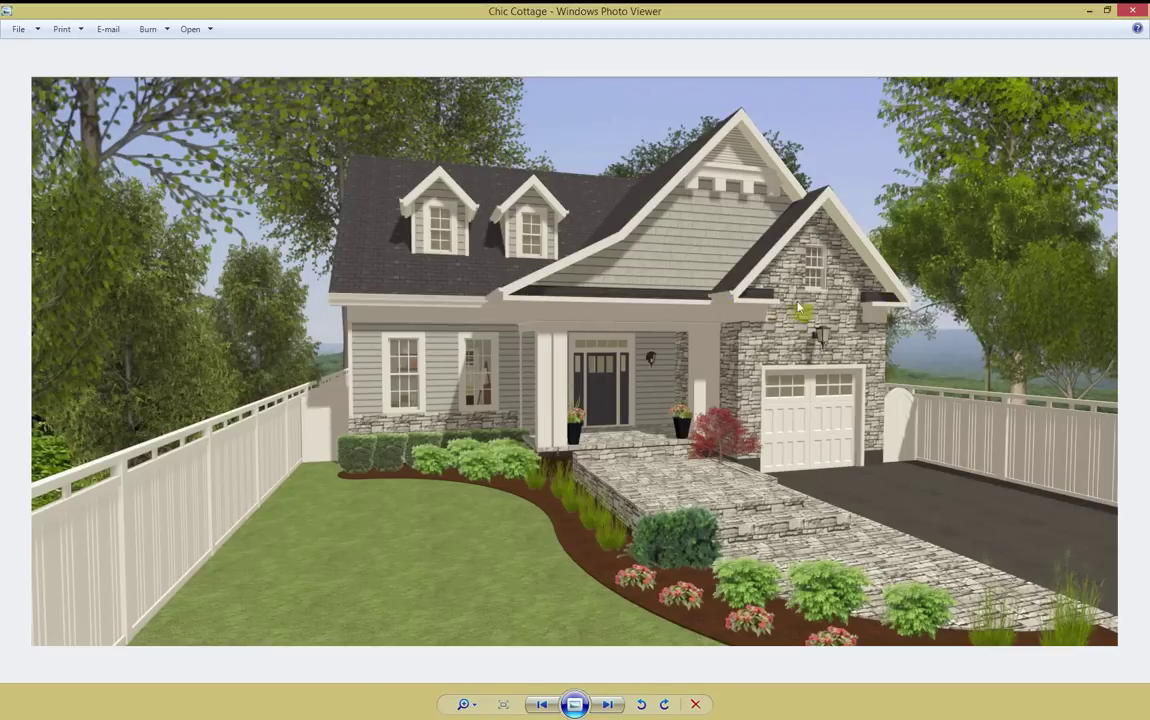
{"action": "left_click", "coordinate": [1089, 14]}
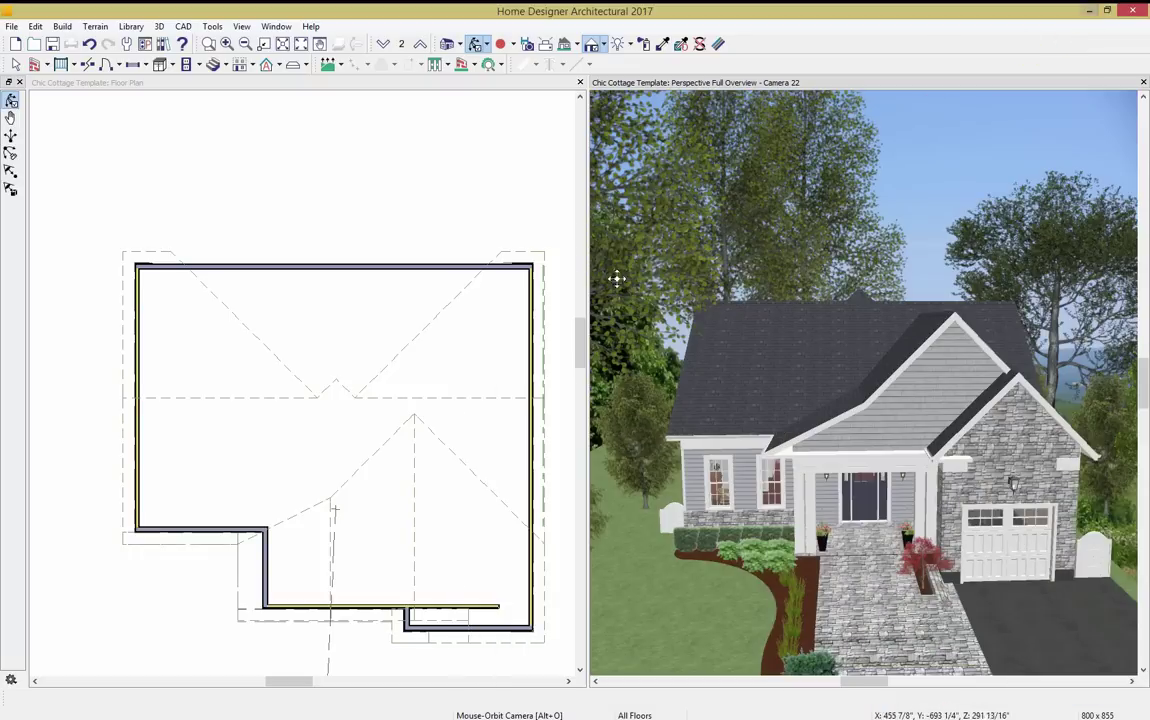
{"action": "left_click_drag", "start_coordinate": [830, 385], "coordinate": [878, 423]}
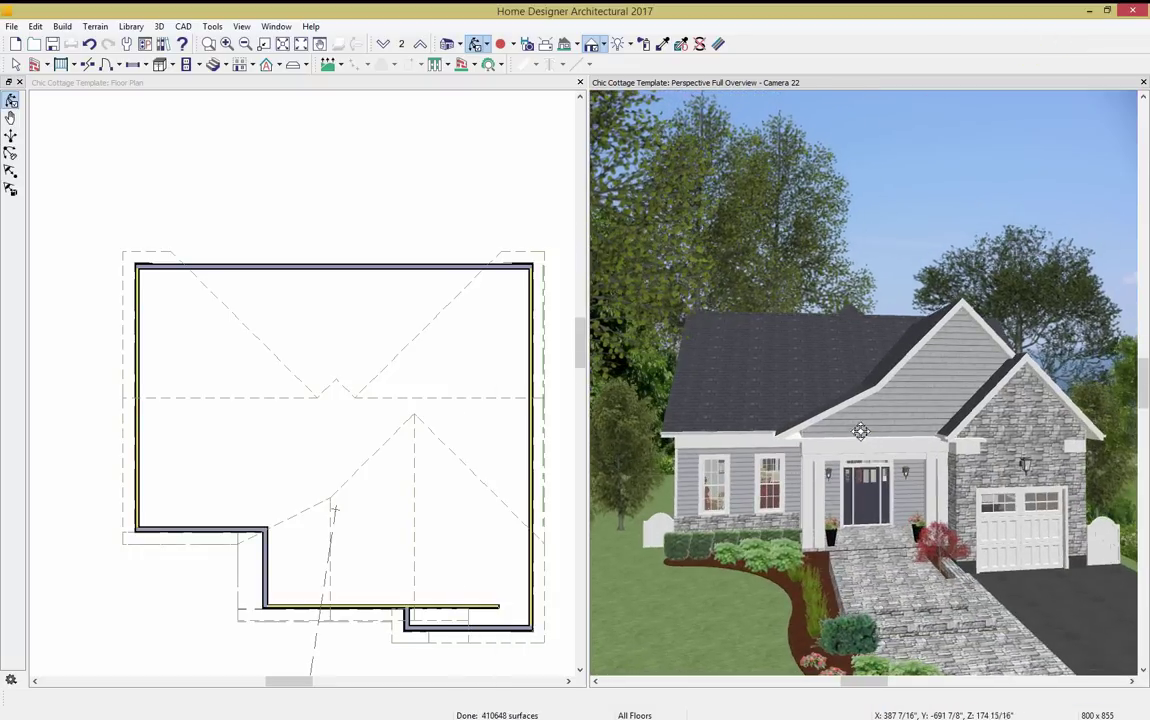
{"action": "key", "text": "space"}
{"action": "left_click", "coordinate": [864, 440]}
{"action": "left_click", "coordinate": [864, 440]}
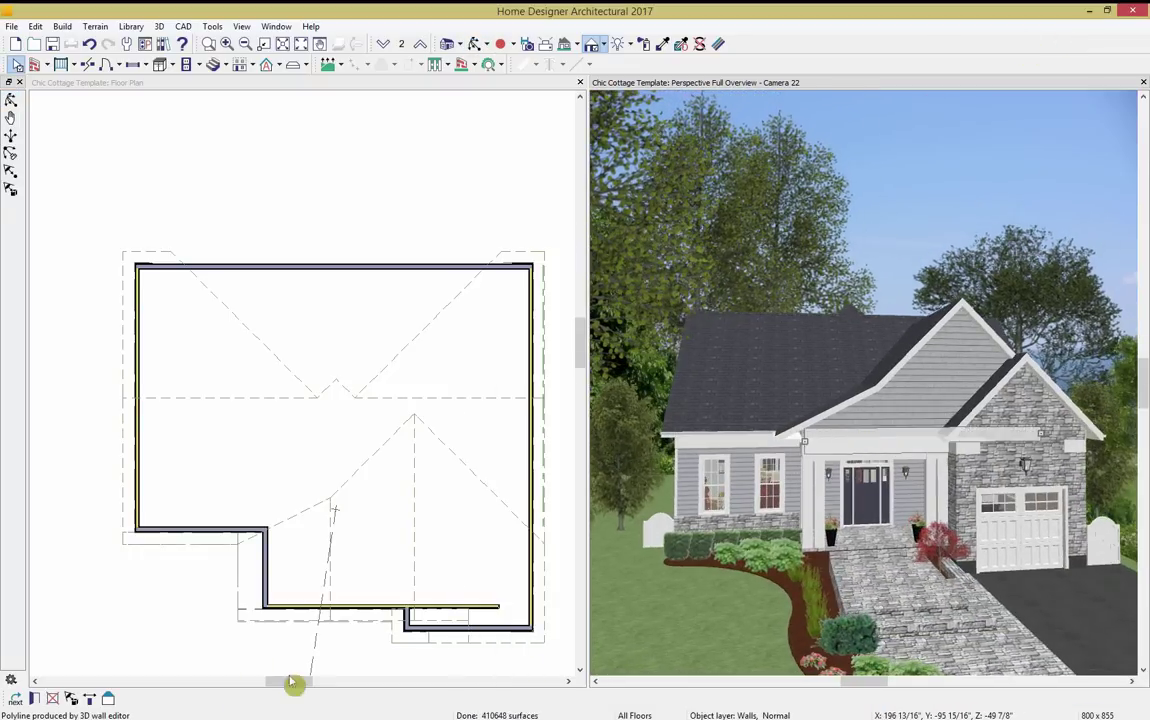
{"action": "left_click", "coordinate": [34, 699]}
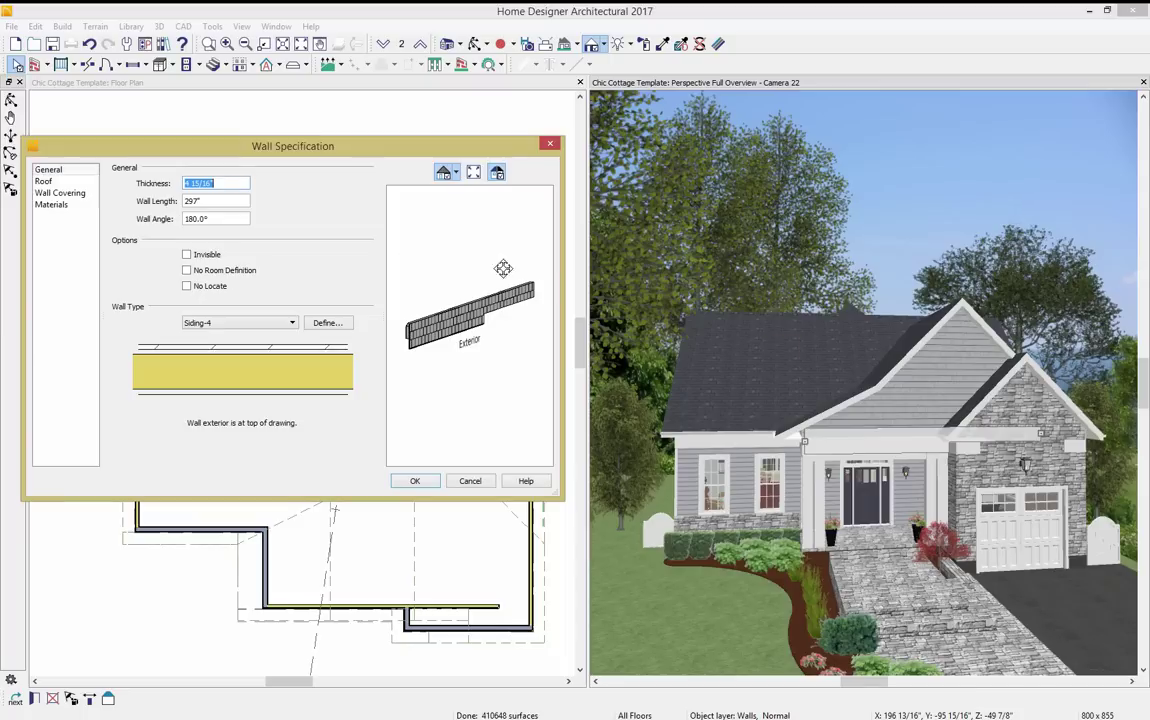
{"action": "left_click", "coordinate": [44, 181]}
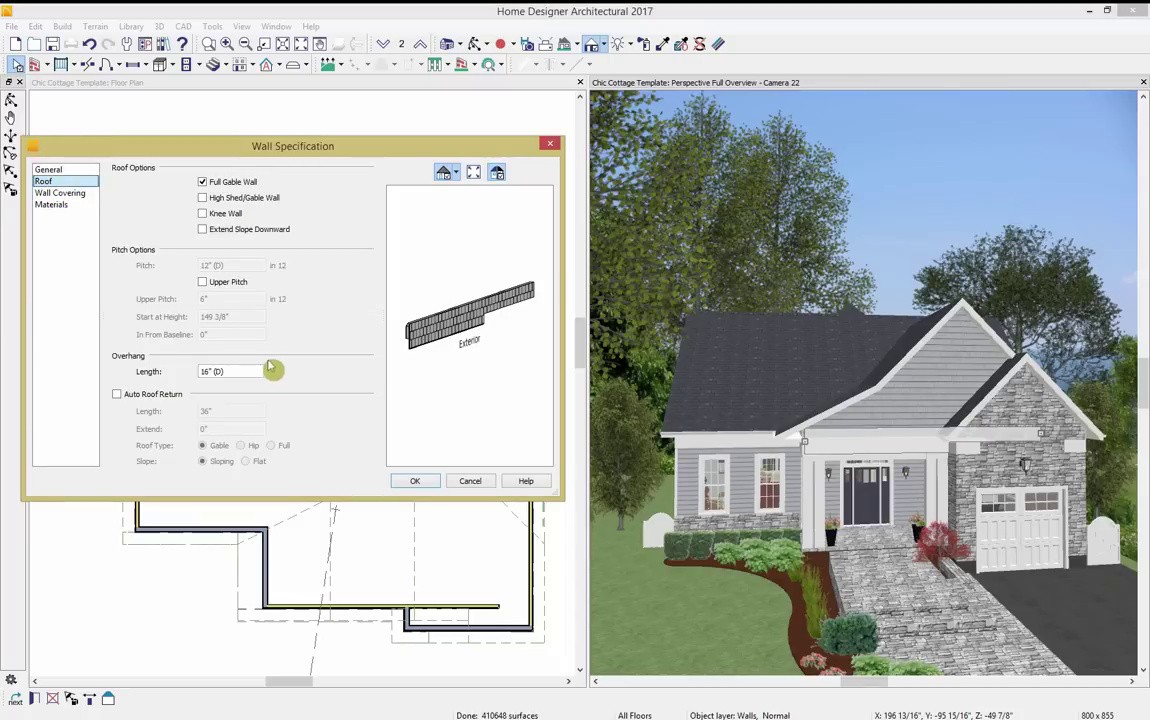
{"action": "left_click", "coordinate": [138, 394]}
{"action": "left_click", "coordinate": [270, 445]}
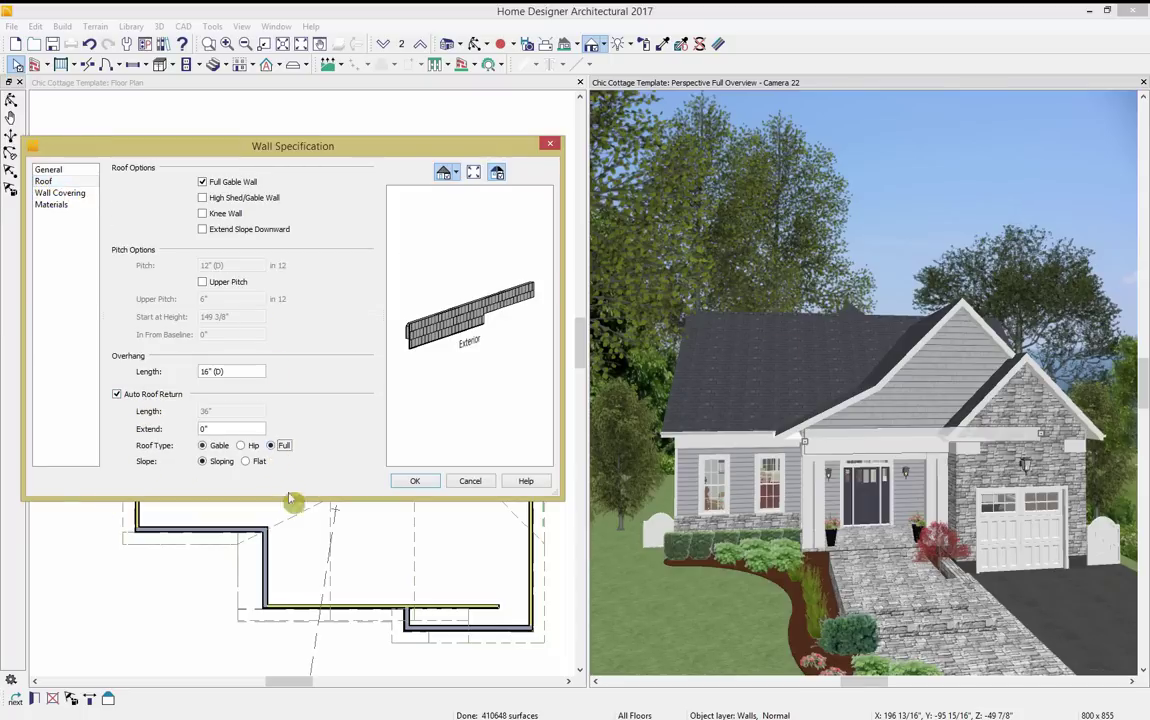
{"action": "left_click", "coordinate": [416, 481]}
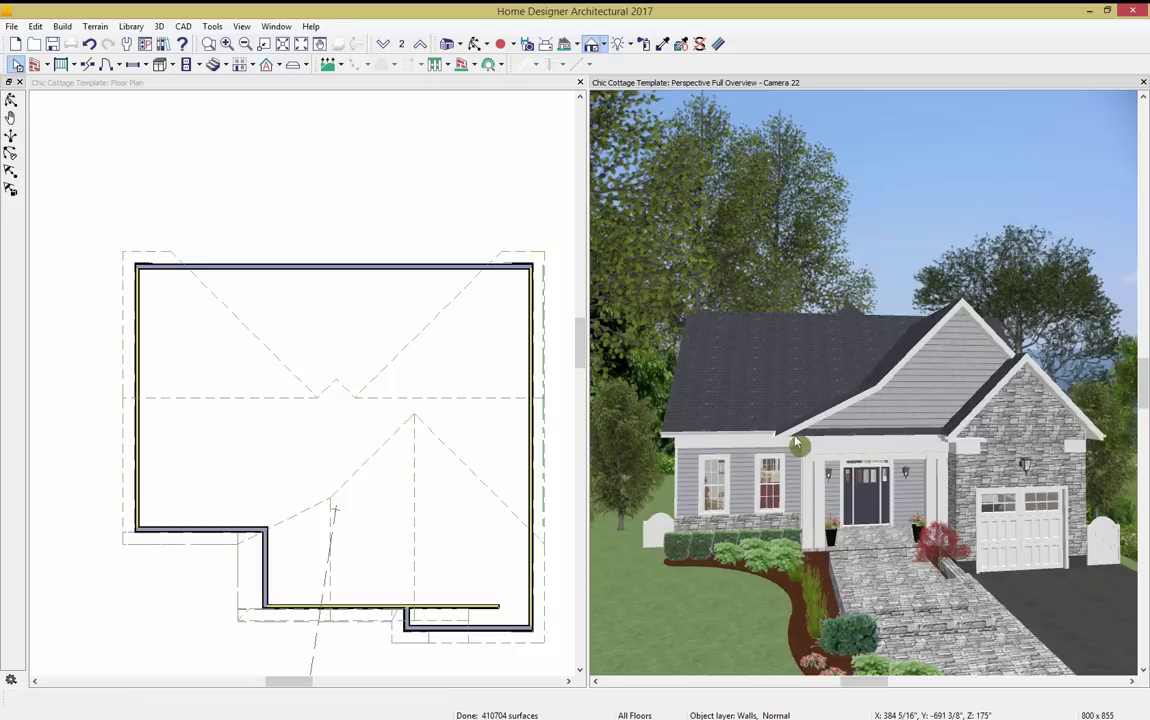
Give the upper gable wall above the garage a sloping Gable-type auto roof return with a length of 42 inches.
{"action": "left_click", "coordinate": [1020, 441]}
{"action": "key", "text": "Tab"}
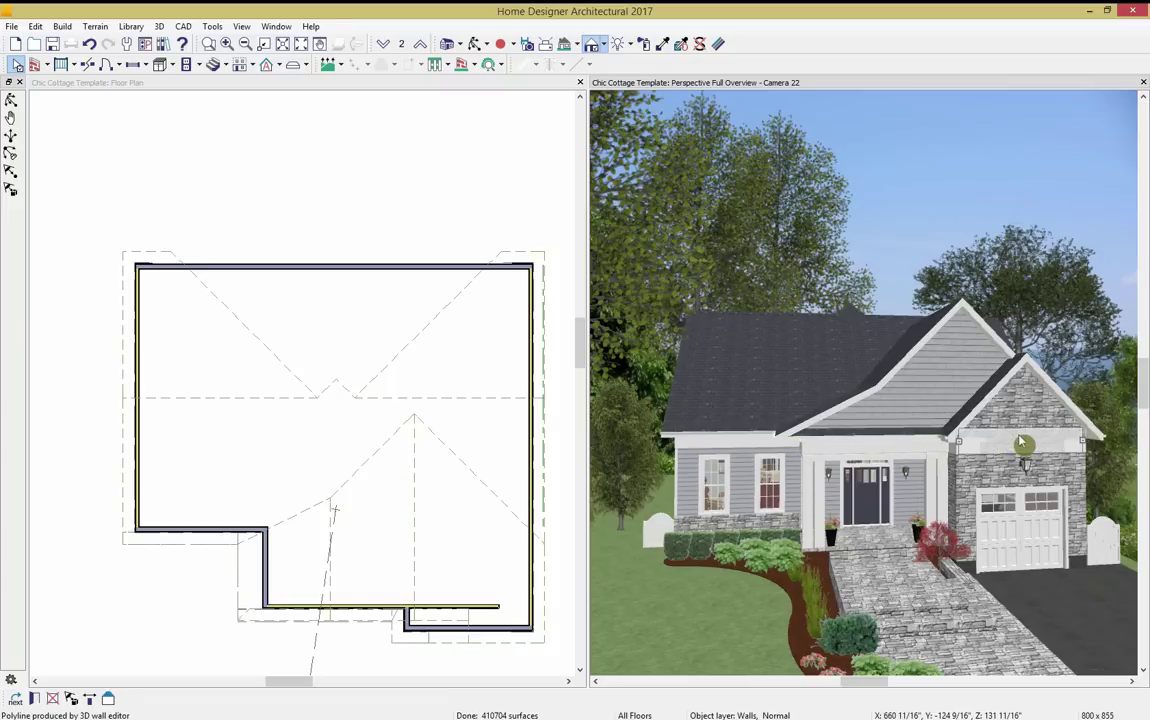
{"action": "left_click", "coordinate": [34, 698]}
{"action": "left_click", "coordinate": [70, 181]}
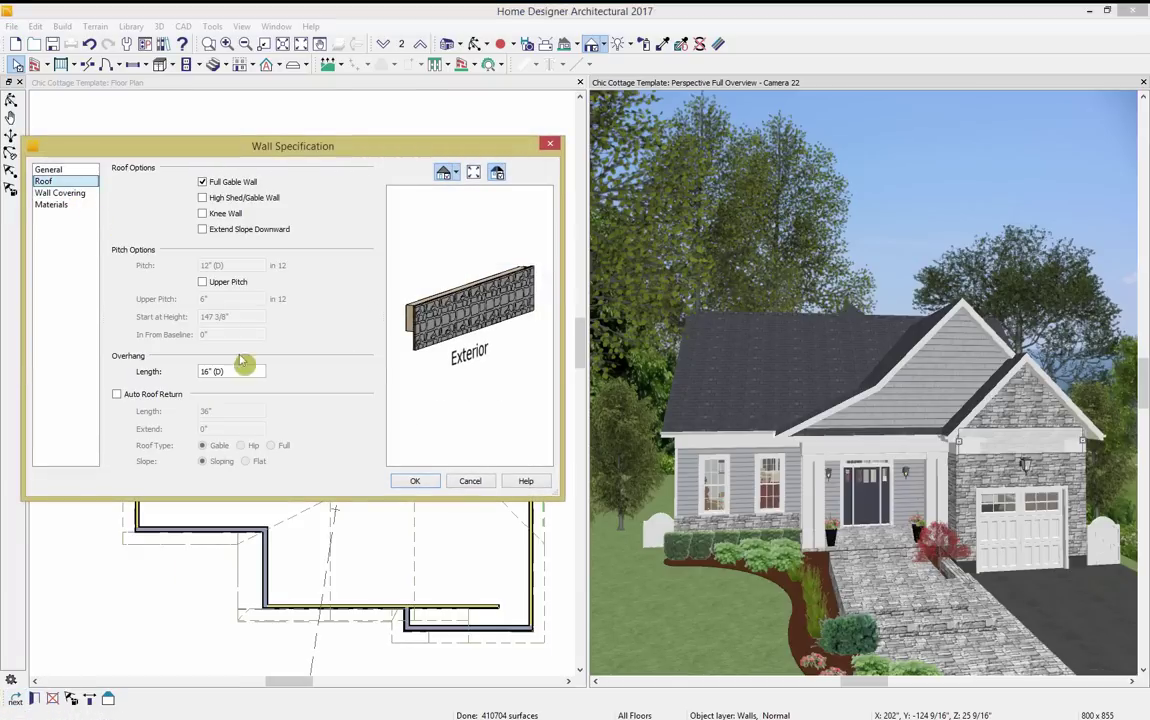
{"action": "left_click", "coordinate": [150, 394]}
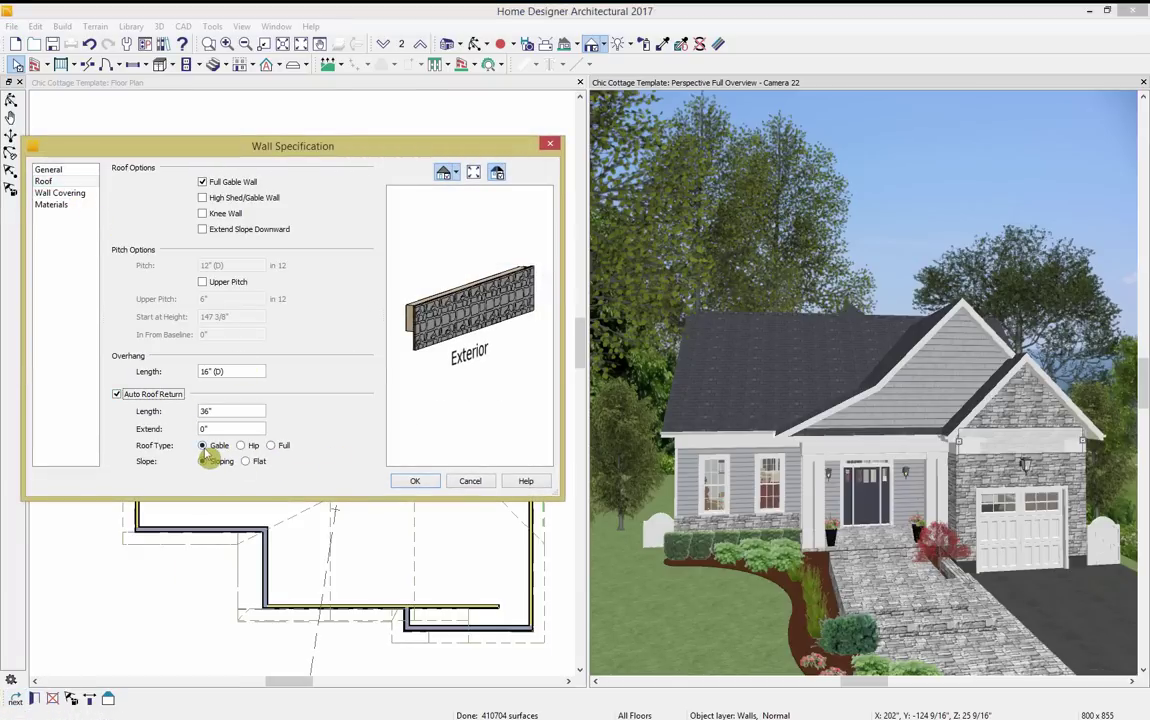
{"action": "left_click_drag", "start_coordinate": [191, 411], "coordinate": [207, 422]}
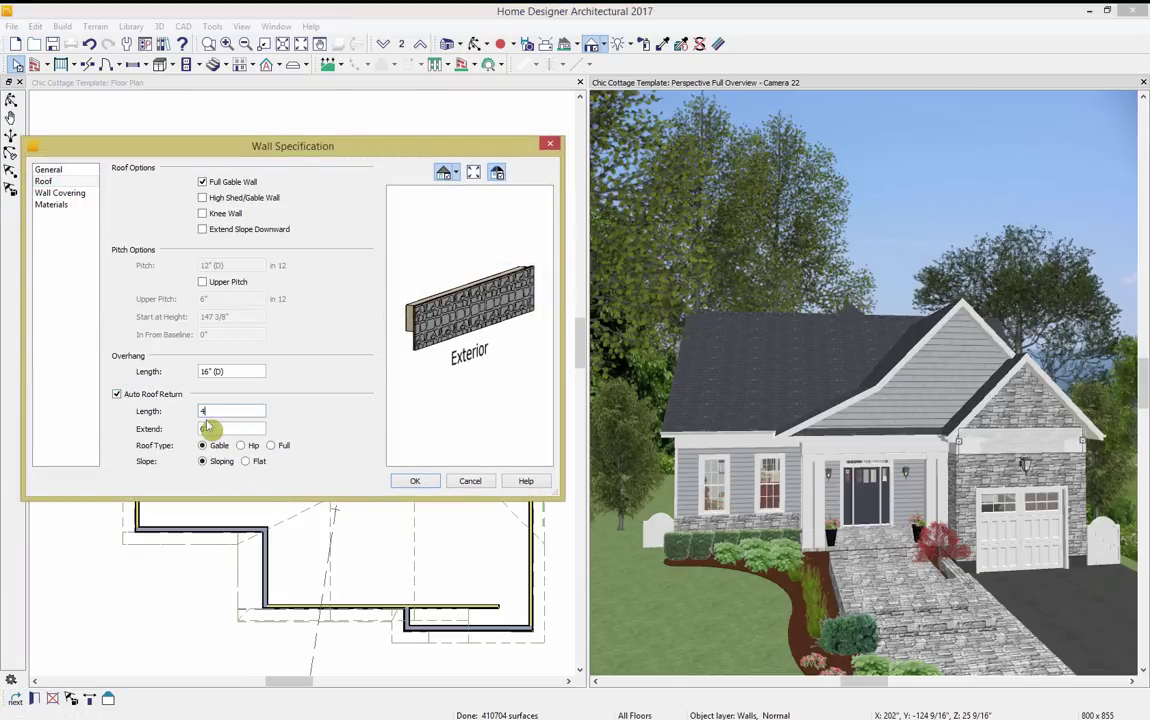
{"action": "type", "text": "42"}
{"action": "left_click", "coordinate": [421, 483]}
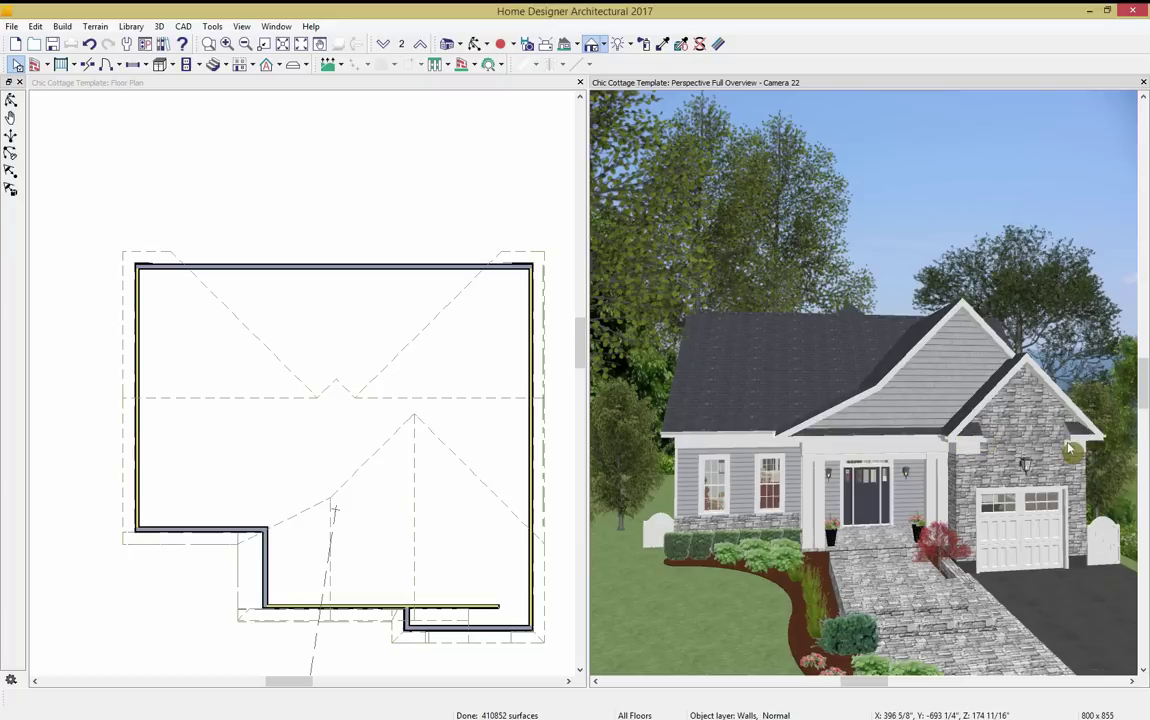
Following the reference photo, place an automatic dormer on the front roof slope near the left side wall and shift it toward the entry.
{"action": "left_click", "coordinate": [1000, 439]}
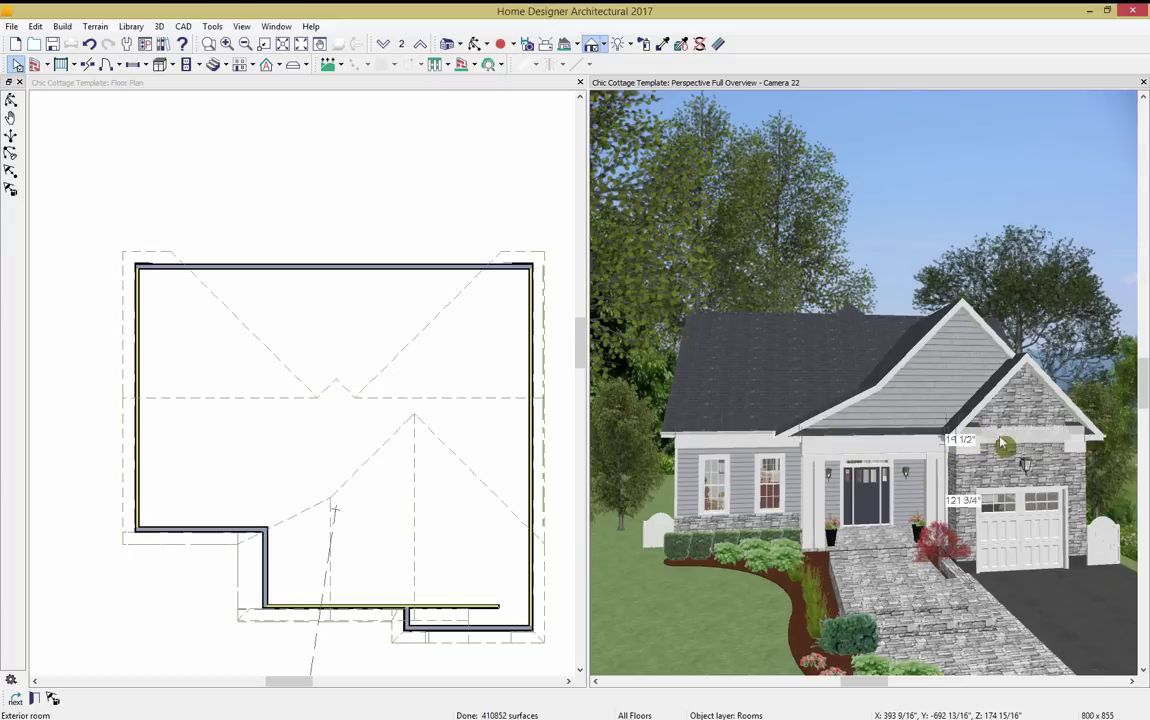
{"action": "key", "text": "alt+Tab"}
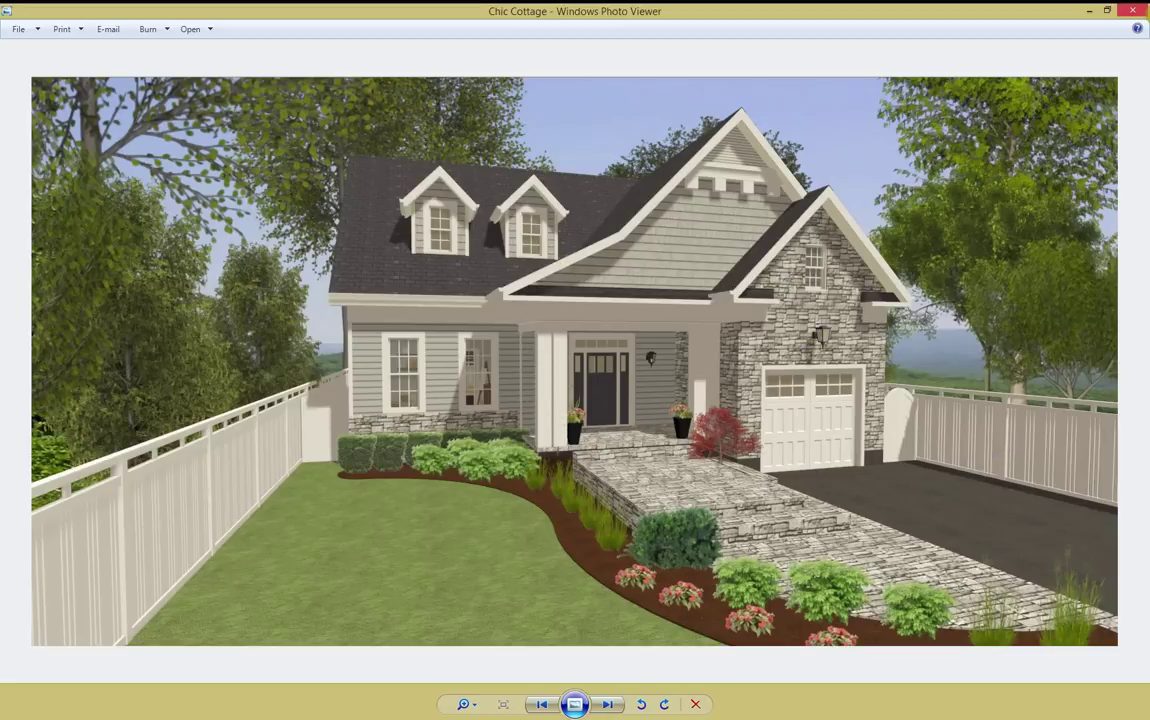
{"action": "left_click", "coordinate": [1088, 16]}
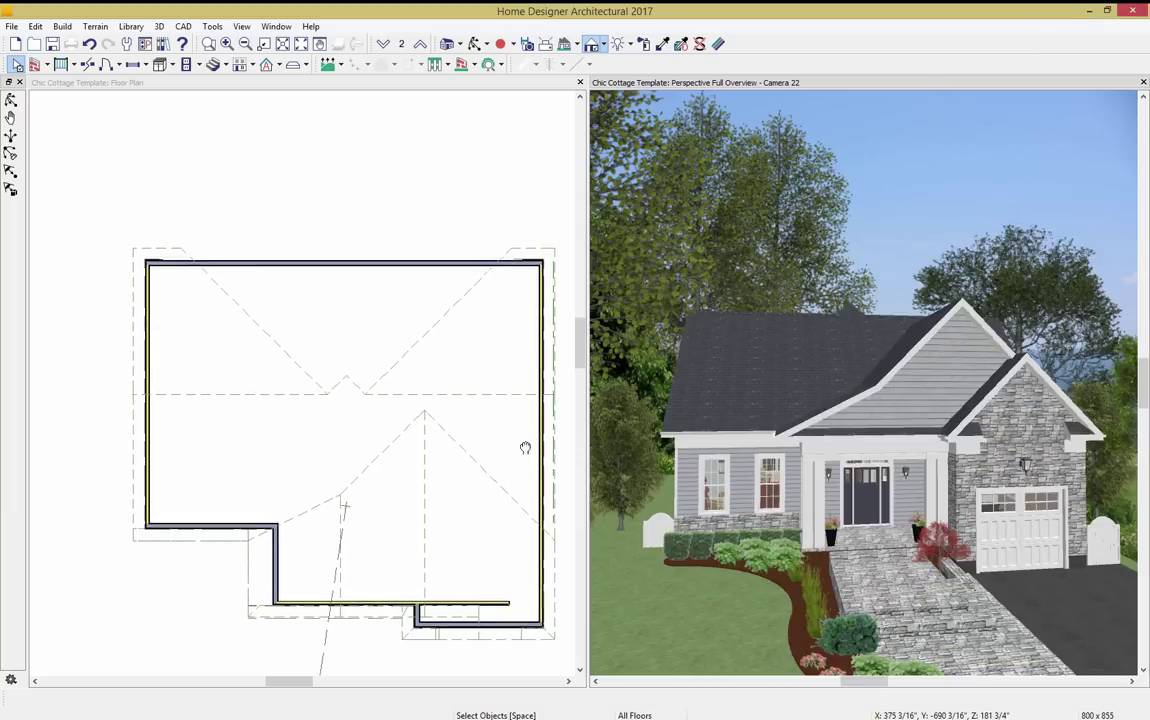
{"action": "scroll", "coordinate": [526, 444], "scroll_direction": "up", "scroll_amount": 2}
{"action": "scroll", "coordinate": [259, 439], "scroll_direction": "up", "scroll_amount": 2}
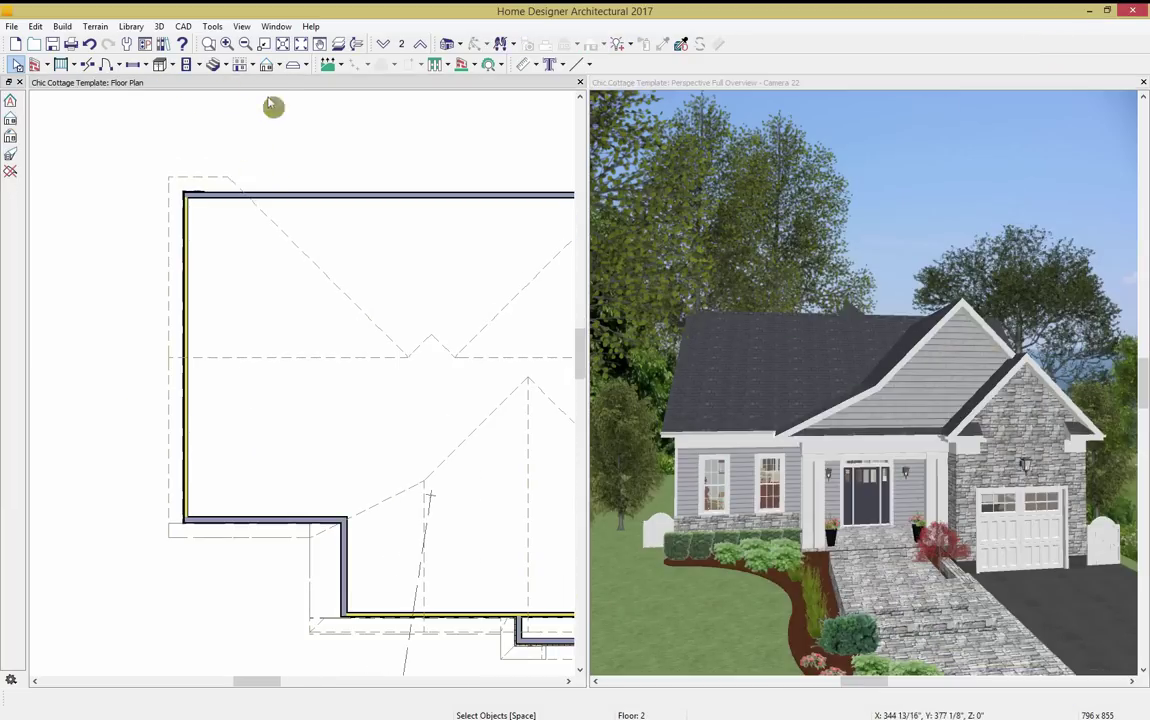
{"action": "left_click", "coordinate": [279, 65]}
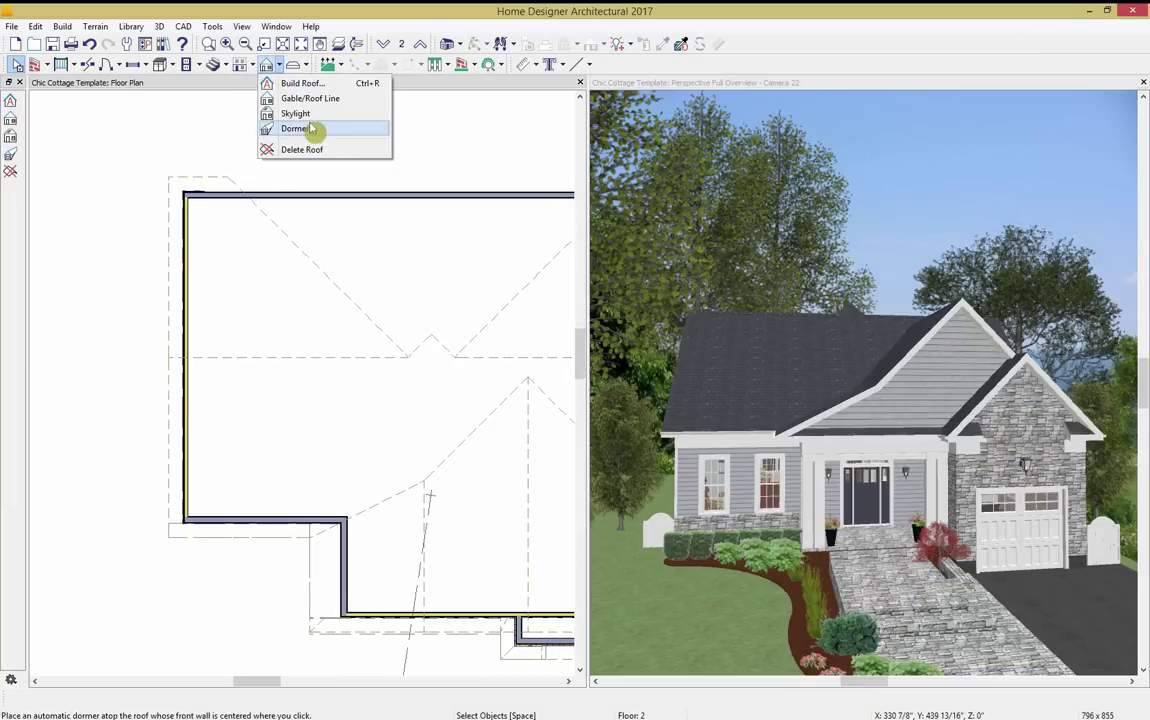
{"action": "left_click", "coordinate": [282, 127]}
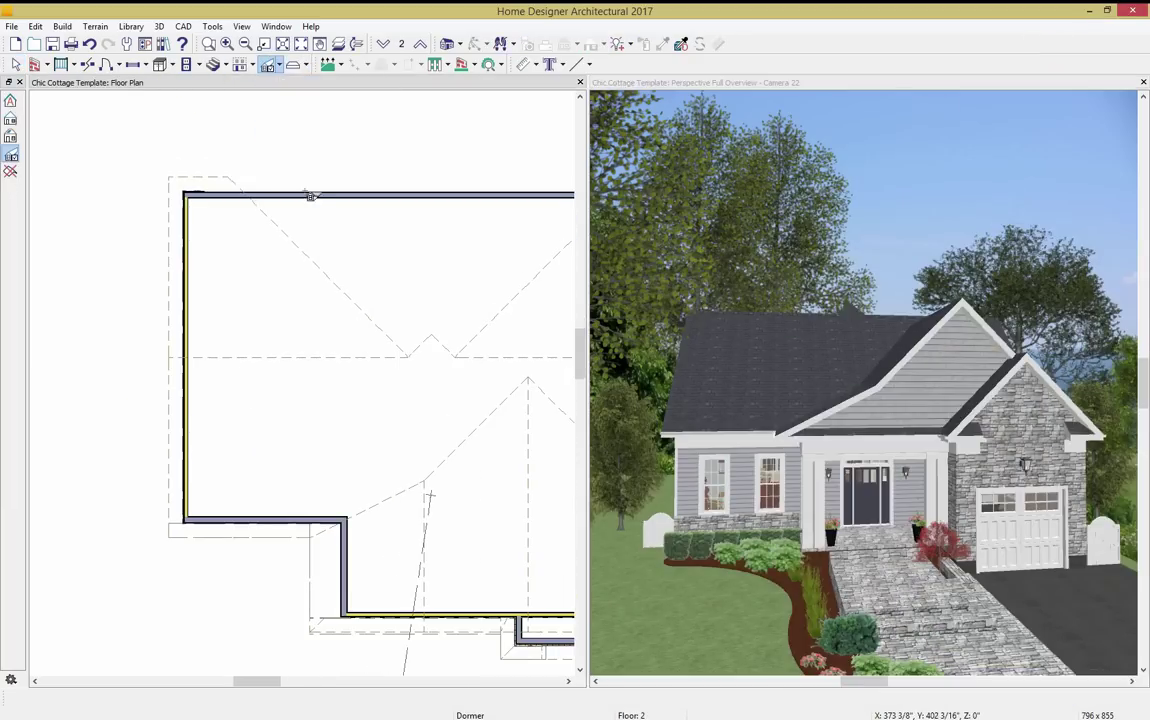
{"action": "left_click", "coordinate": [268, 508]}
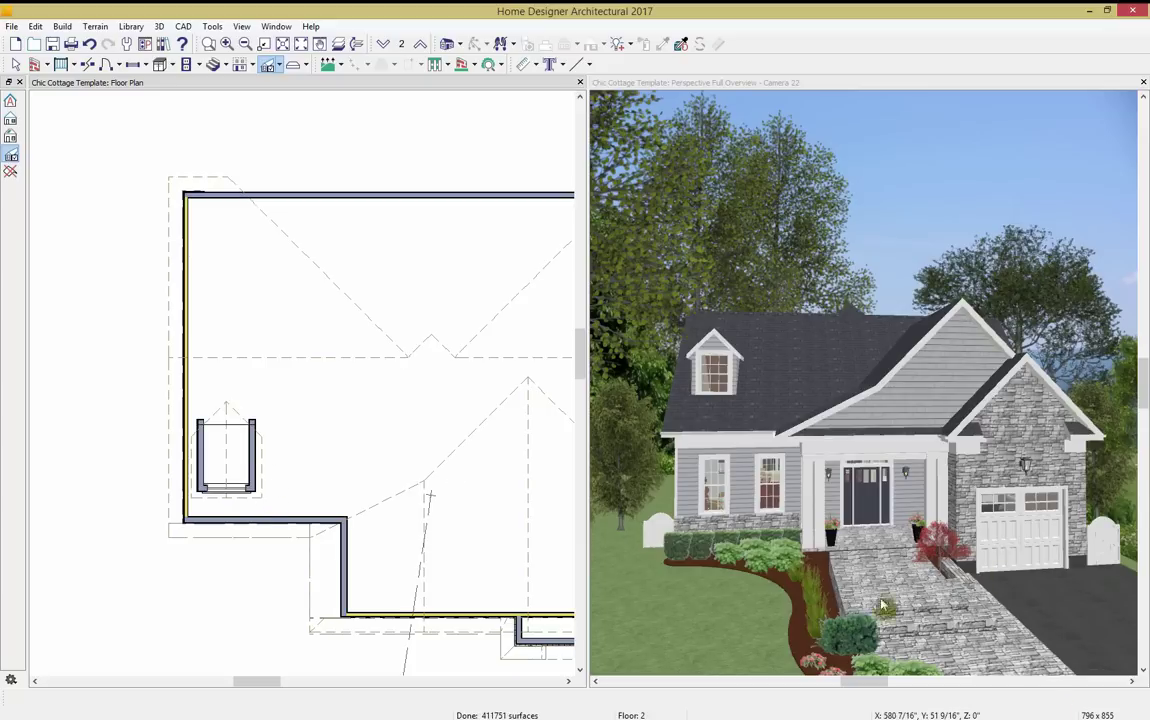
{"action": "left_click", "coordinate": [271, 487]}
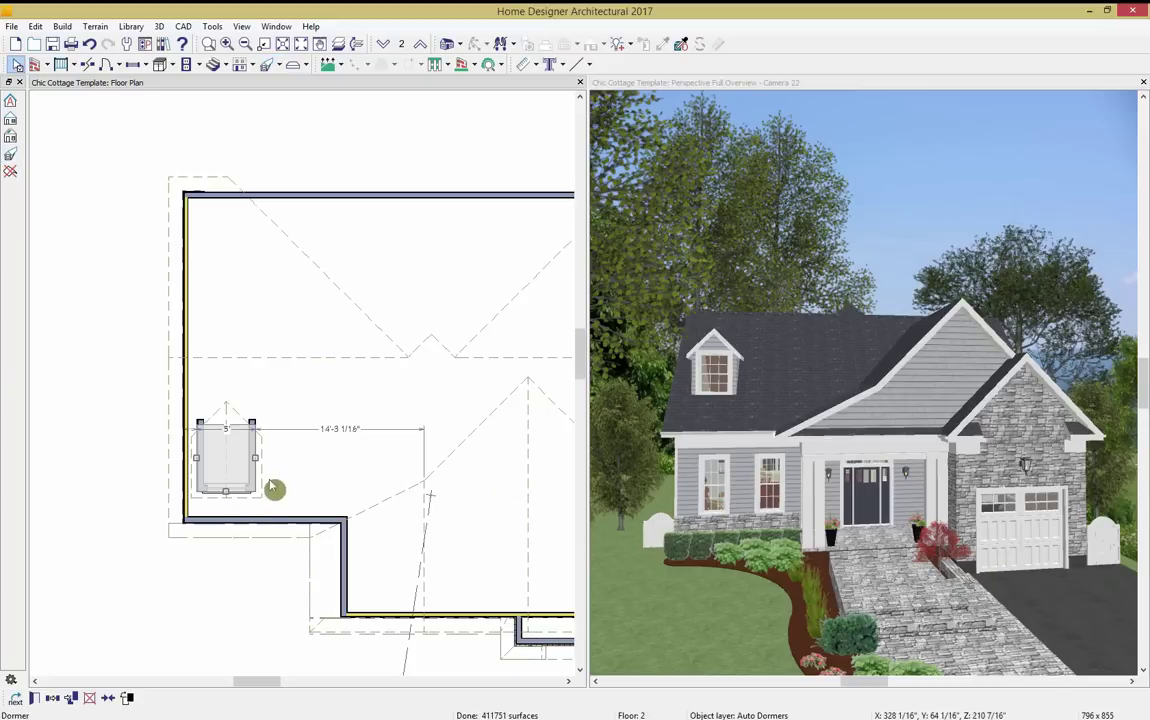
{"action": "left_click_drag", "start_coordinate": [226, 491], "coordinate": [262, 493]}
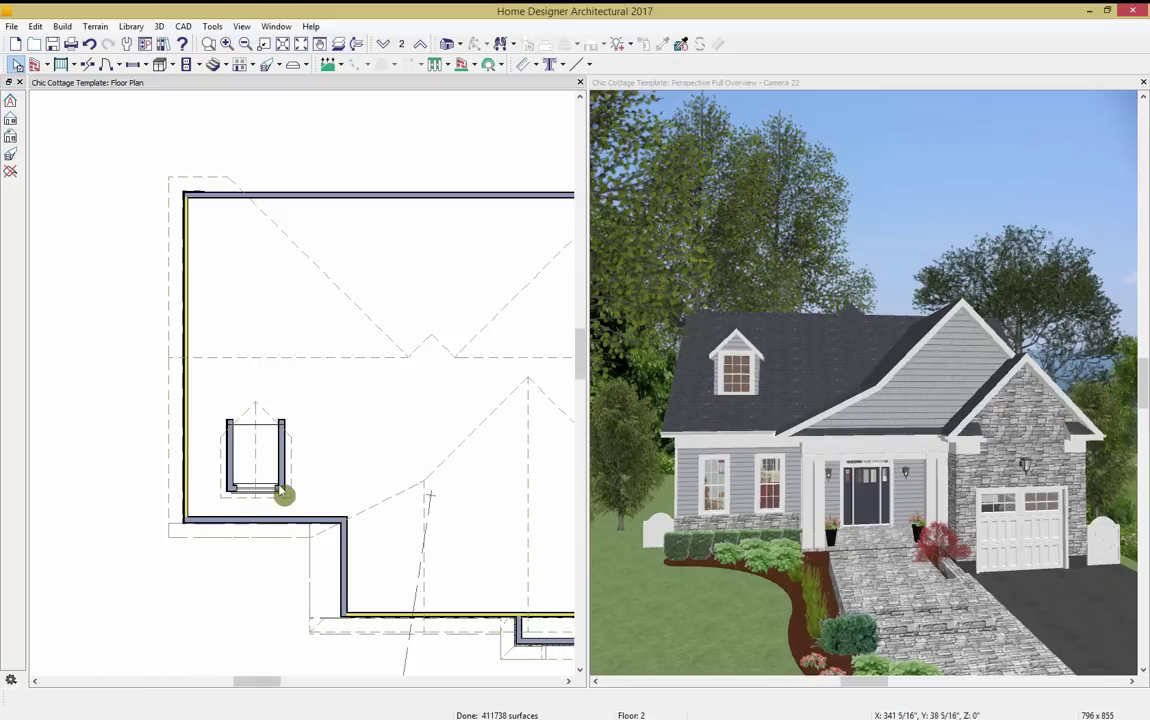
Copy the front dormer about 7'-6" straight across the roof slope toward the entry.
{"action": "left_click", "coordinate": [284, 492]}
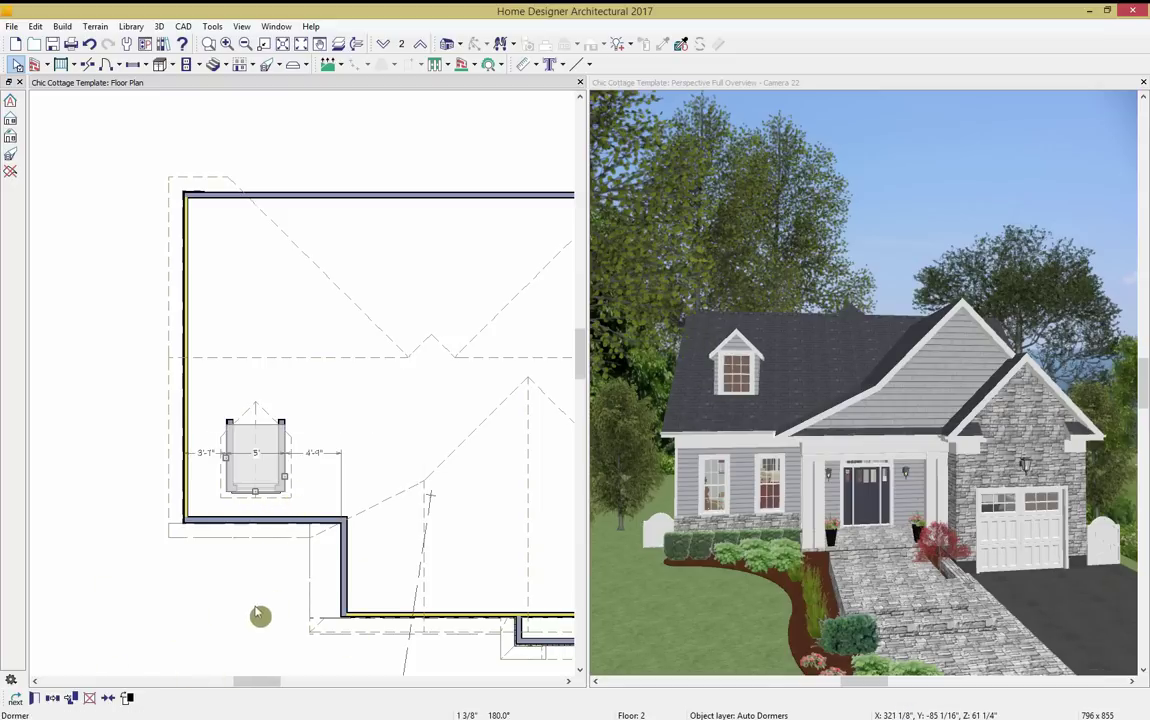
{"action": "left_click", "coordinate": [55, 698]}
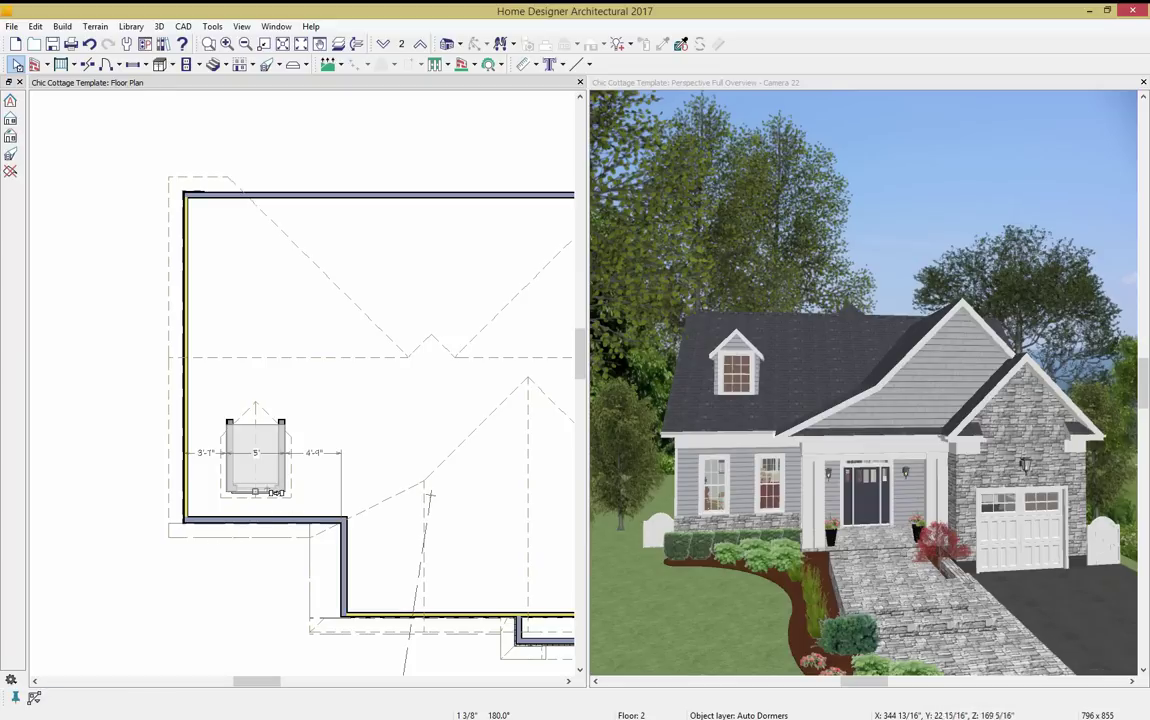
{"action": "left_click_drag", "start_coordinate": [275, 492], "coordinate": [343, 486]}
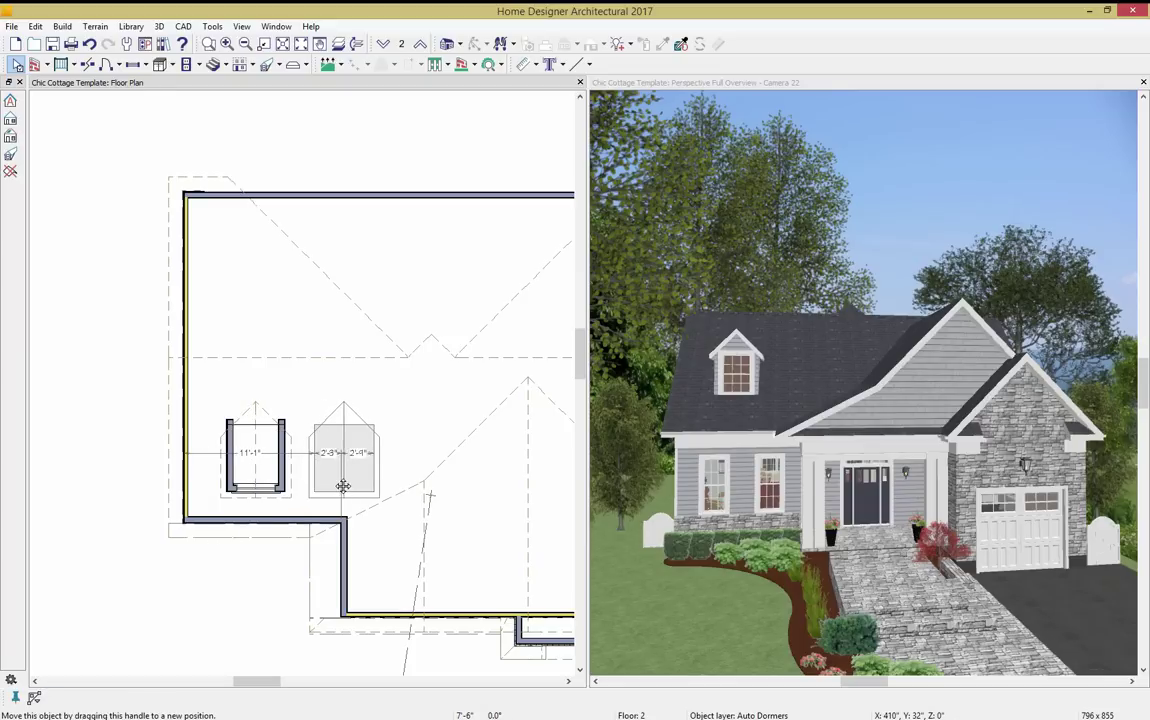
{"action": "left_click_drag", "start_coordinate": [276, 586], "coordinate": [276, 586]}
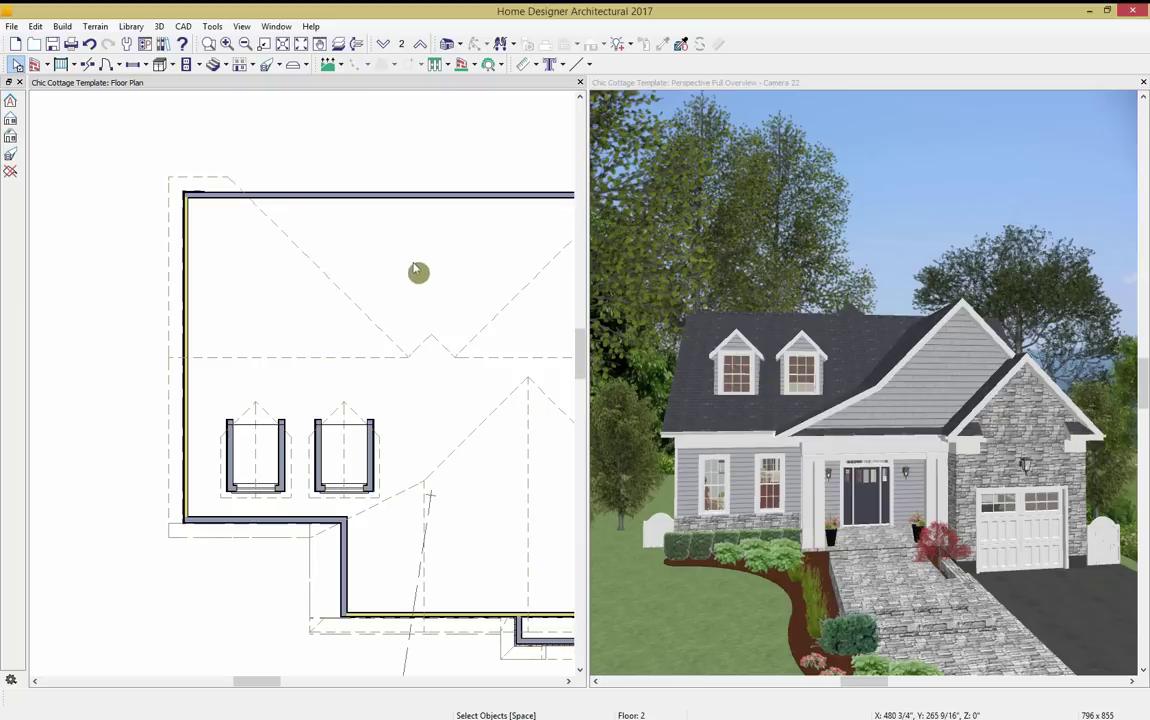
Compare the back of the house with its reference photo and make the family room's rear wall on floor 1 a gable wall.
{"action": "left_click", "coordinate": [728, 95]}
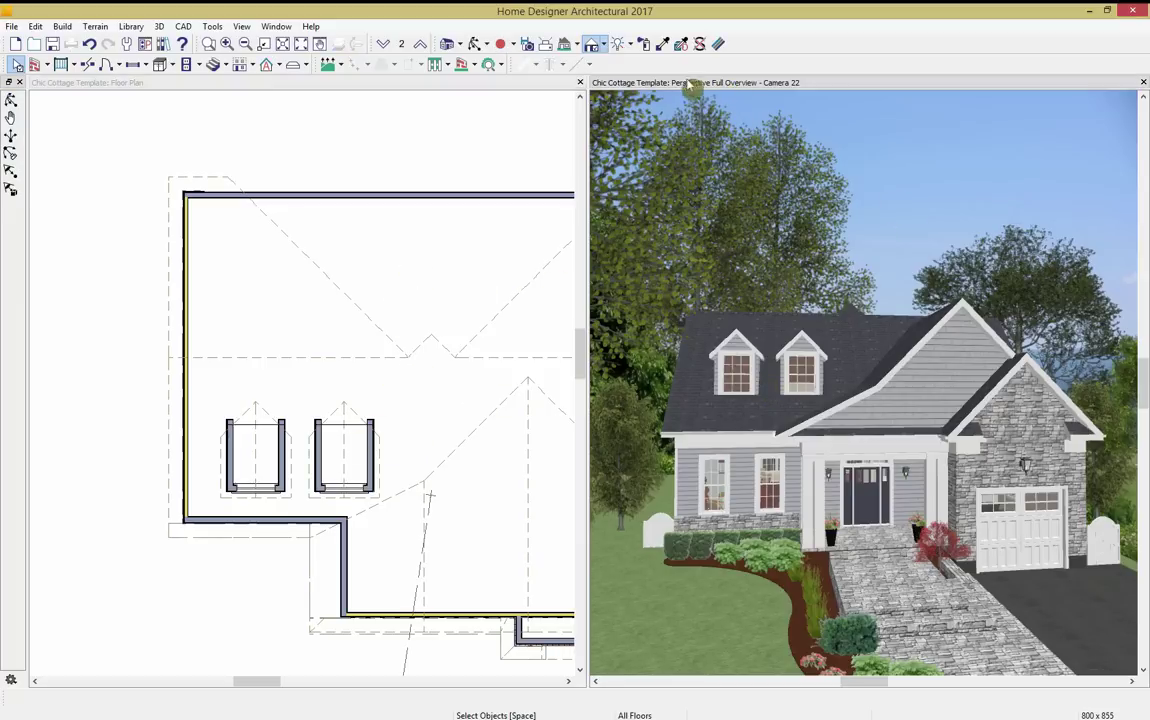
{"action": "left_click", "coordinate": [475, 44]}
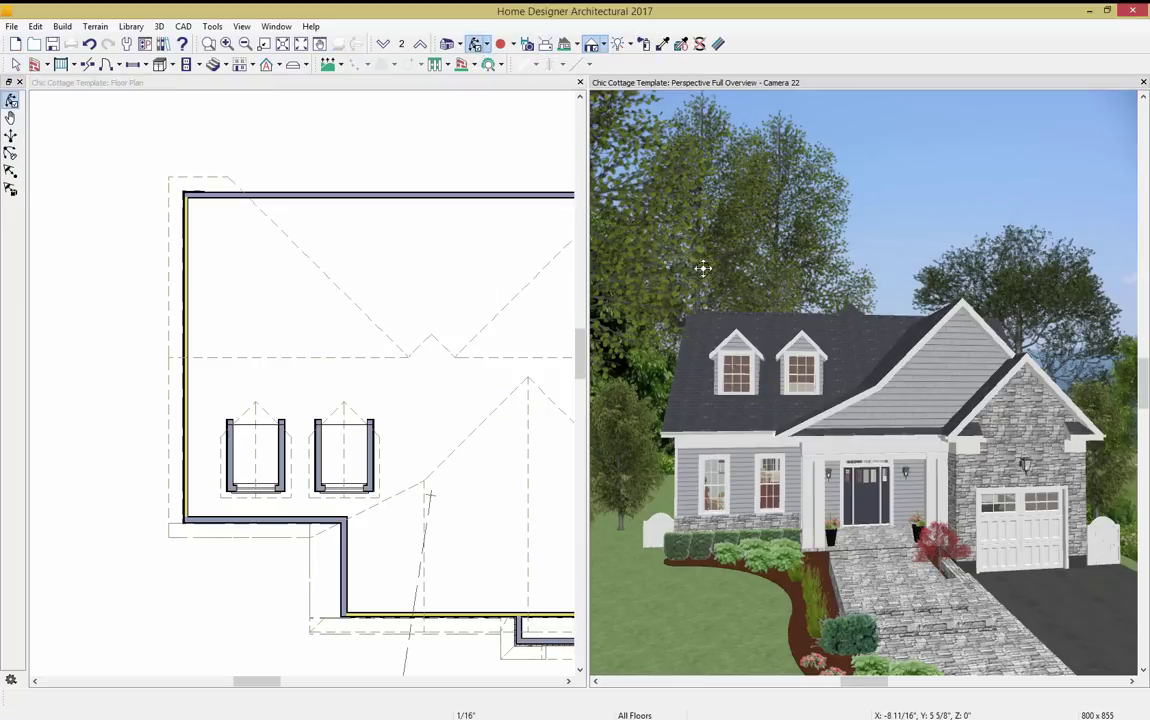
{"action": "left_click_drag", "start_coordinate": [640, 204], "coordinate": [949, 490]}
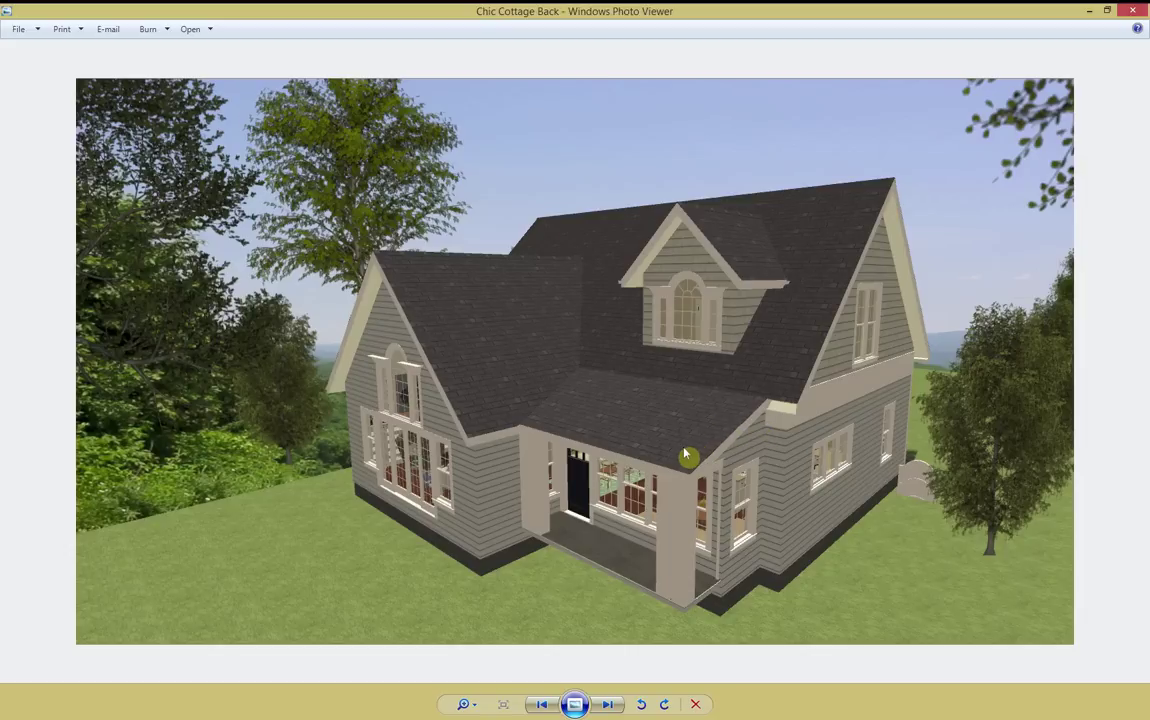
{"action": "left_click", "coordinate": [1090, 10]}
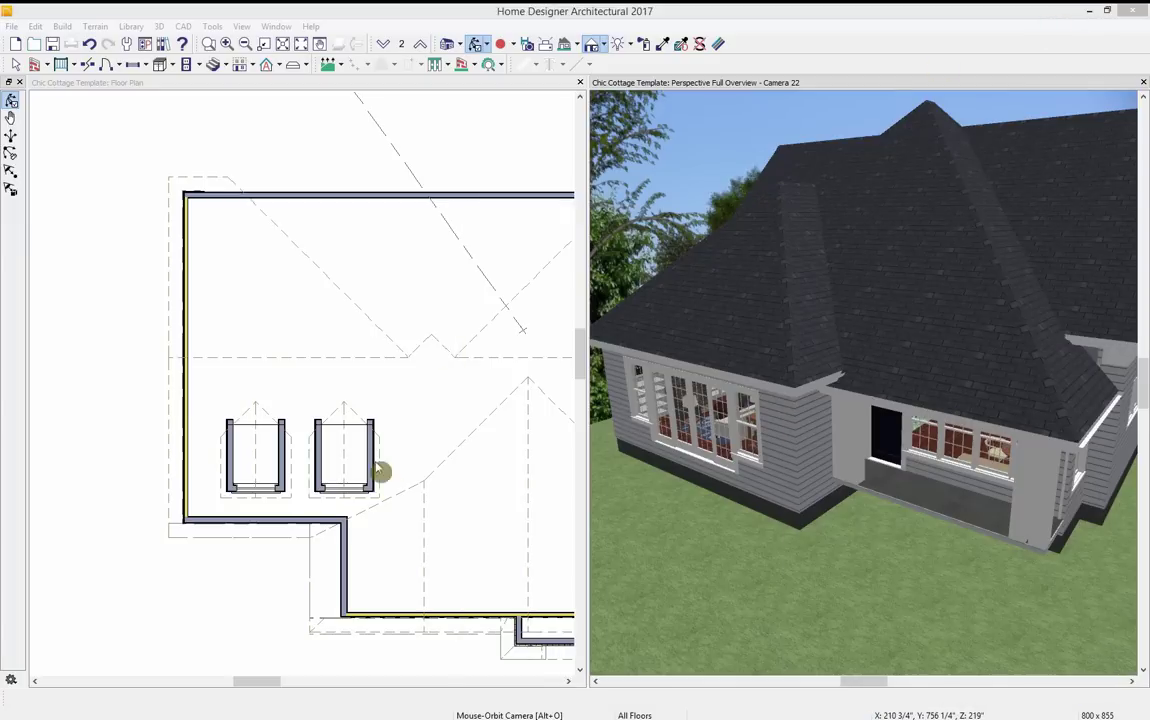
{"action": "left_click", "coordinate": [383, 45]}
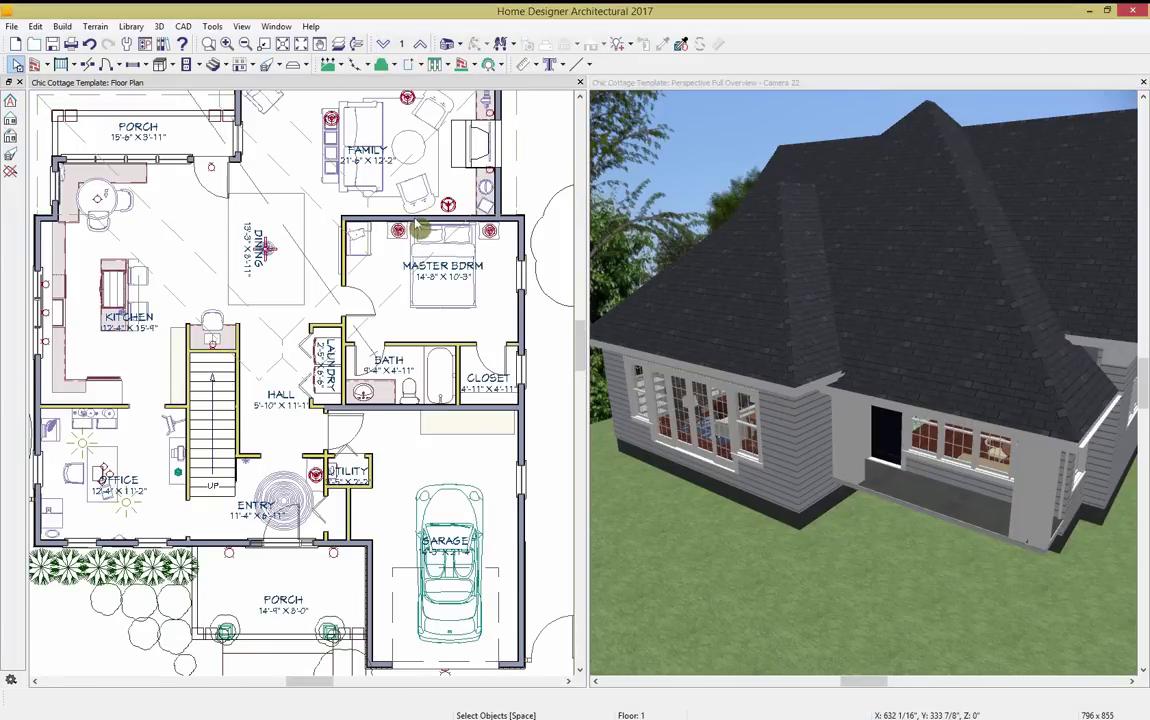
{"action": "scroll", "coordinate": [388, 423], "scroll_direction": "up", "scroll_amount": 3}
{"action": "left_click", "coordinate": [310, 358]}
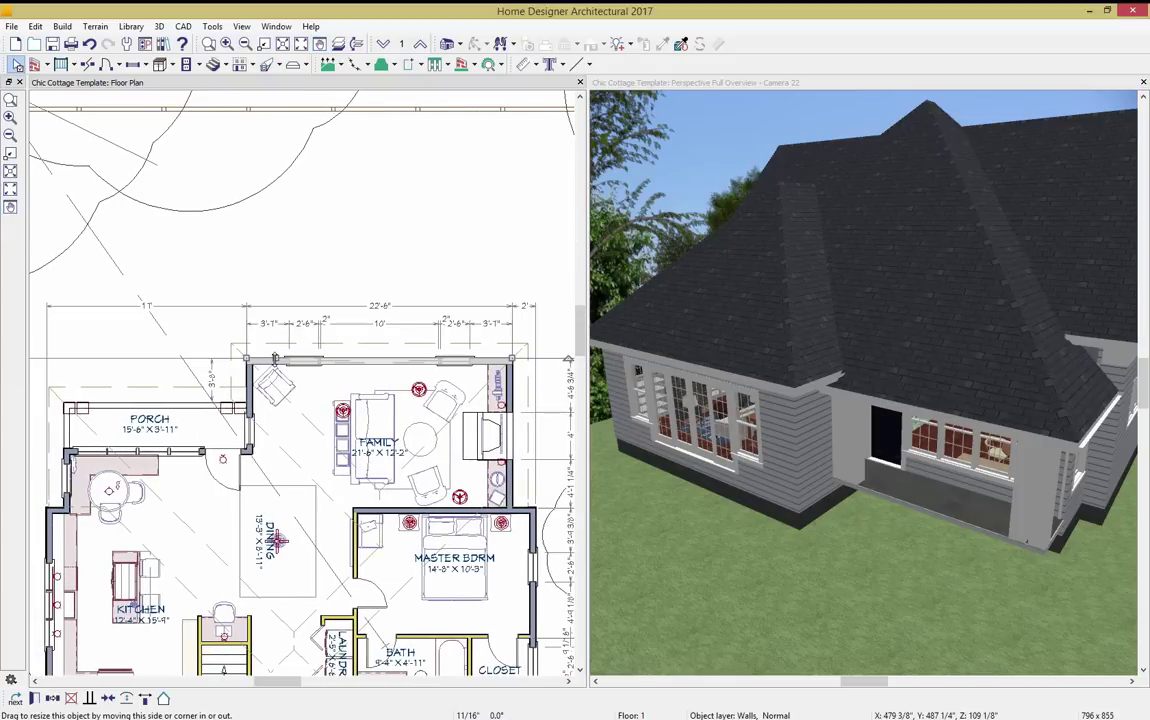
{"action": "left_click", "coordinate": [166, 700]}
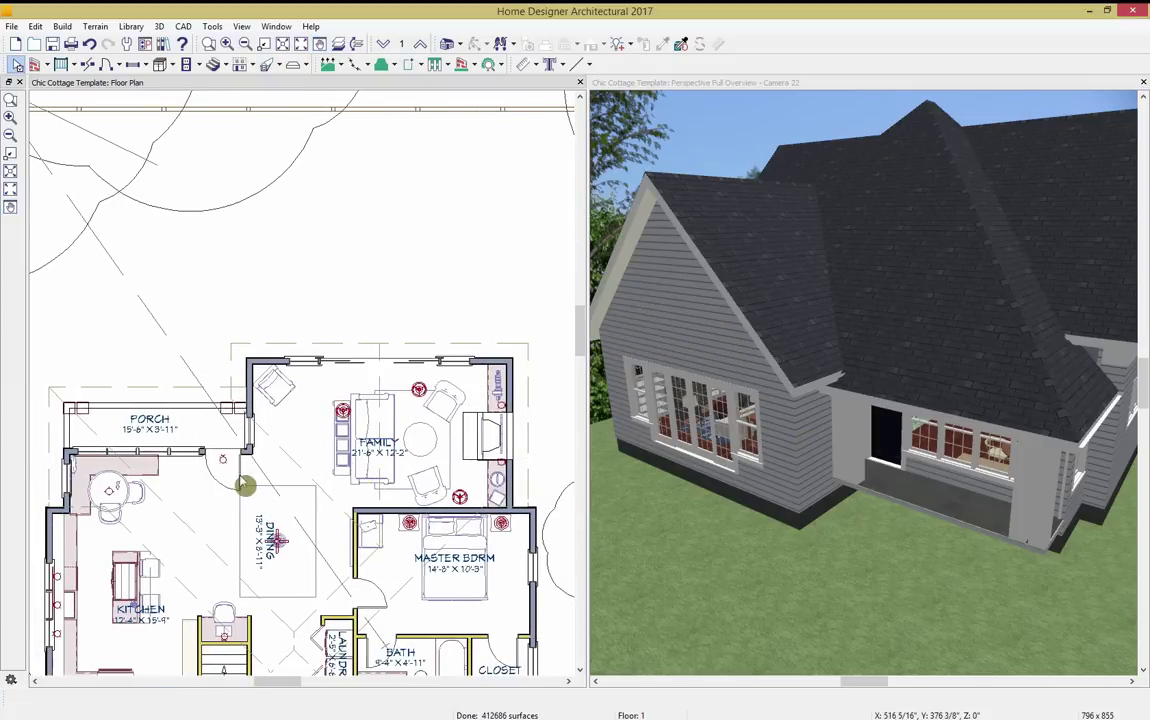
Turn the rear porch's outer side railing and the short kitchen wall in line with it into gable walls.
{"action": "middle_click_drag", "start_coordinate": [275, 475], "coordinate": [361, 471]}
{"action": "left_click", "coordinate": [154, 429]}
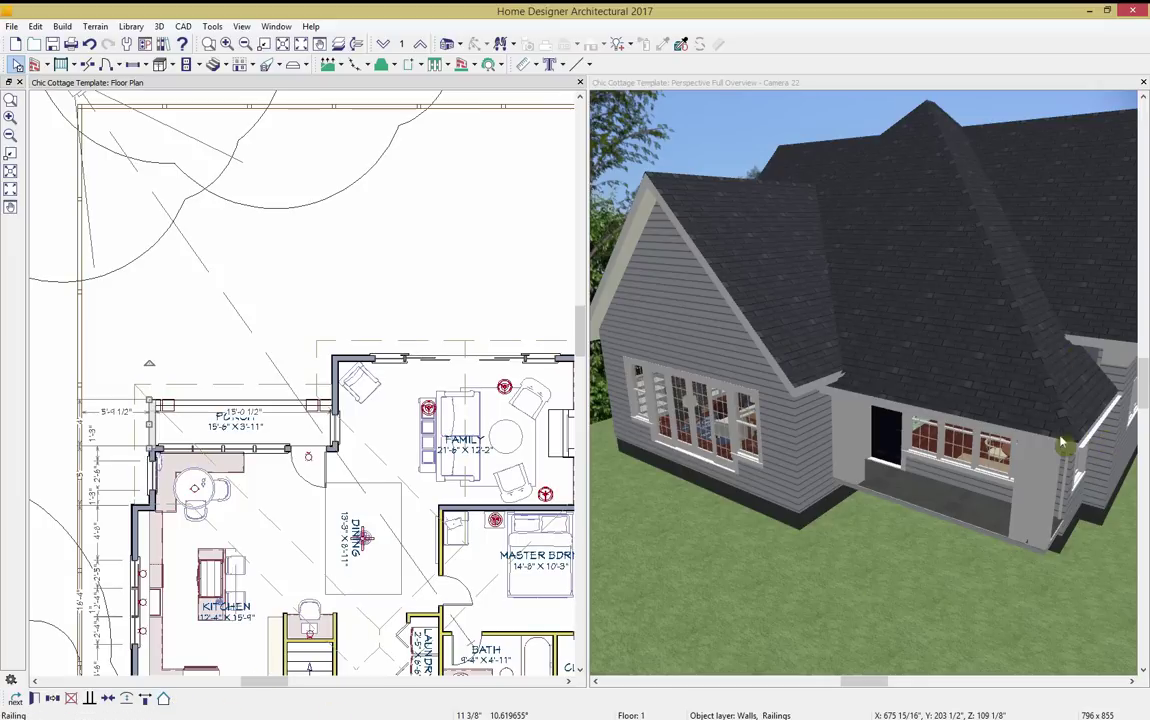
{"action": "left_click", "coordinate": [164, 699]}
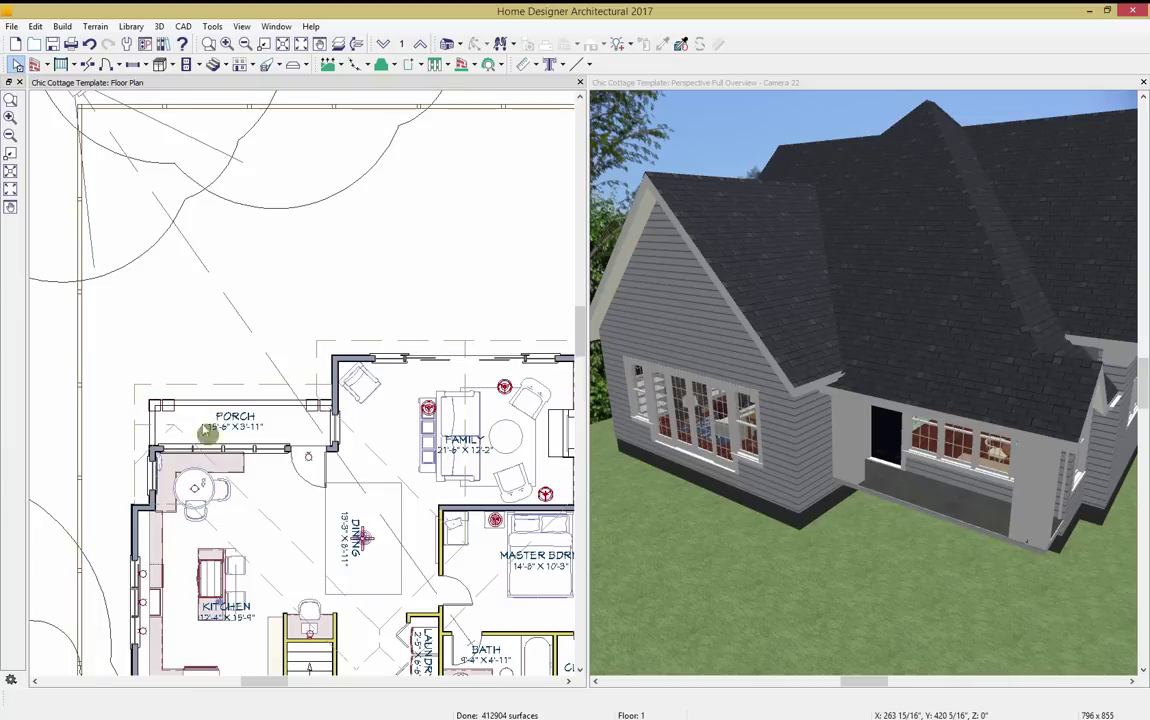
{"action": "left_click", "coordinate": [152, 456]}
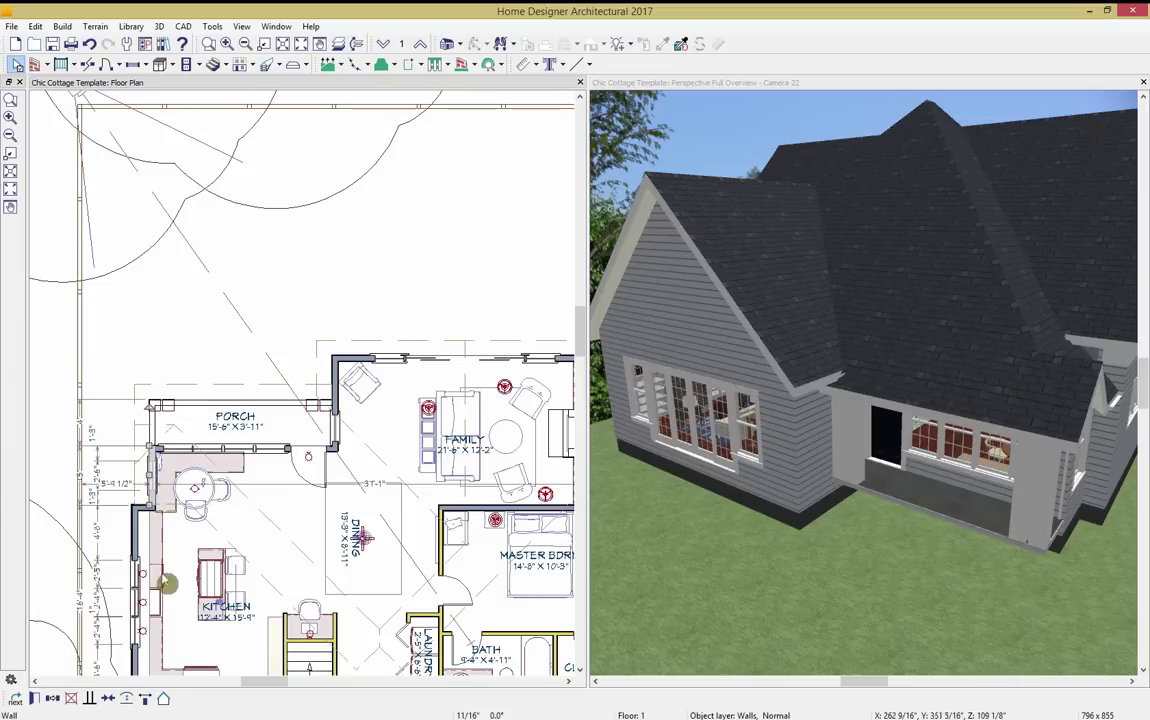
{"action": "left_click", "coordinate": [1036, 240]}
{"action": "left_click_drag", "start_coordinate": [1062, 239], "coordinate": [1016, 231]}
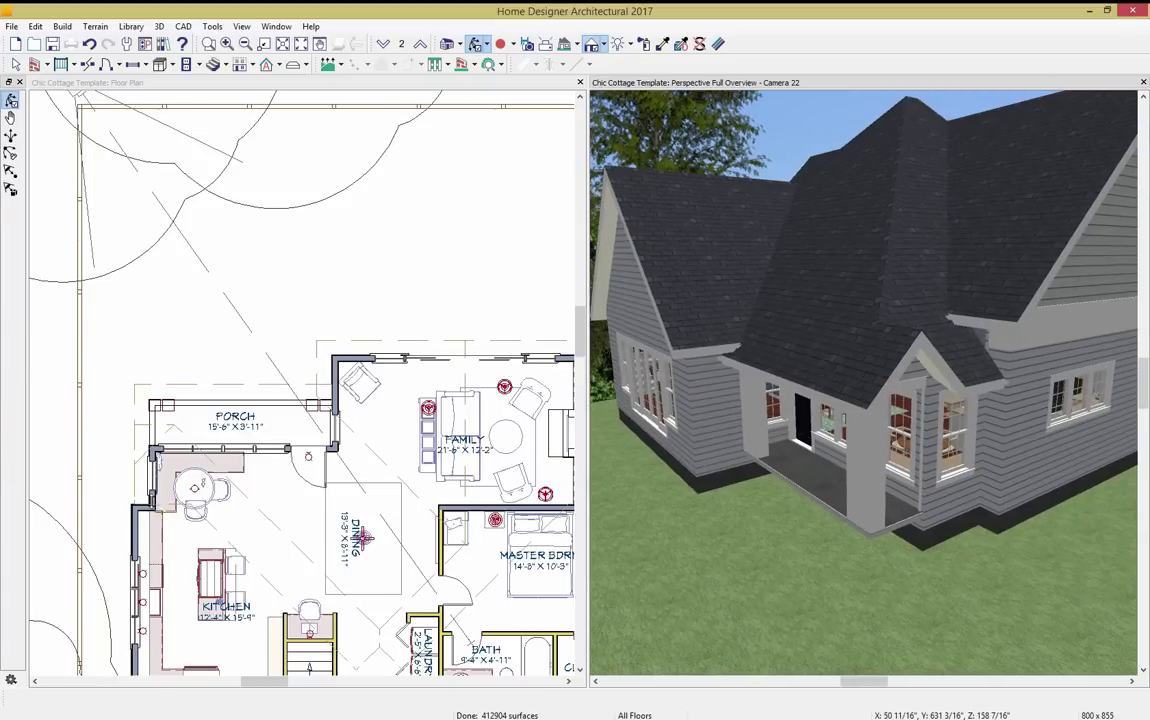
{"action": "left_click", "coordinate": [153, 499]}
{"action": "left_click", "coordinate": [164, 699]}
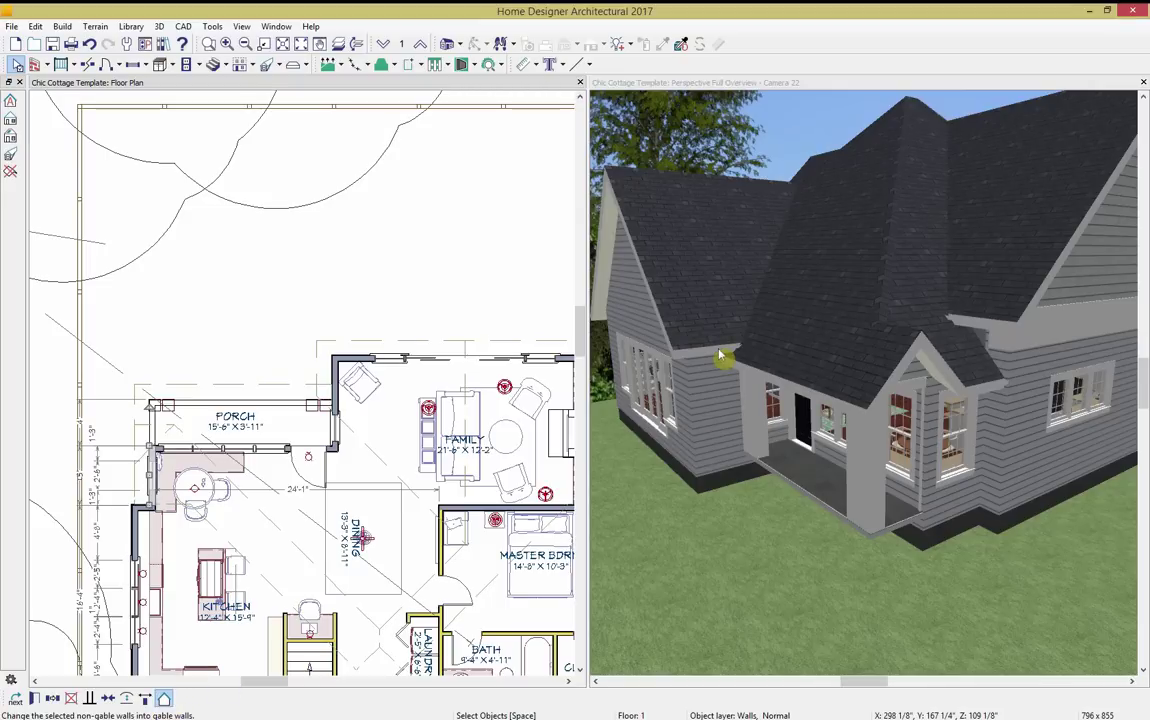
Set the roof pitch over the rear porch's long railing to 4 in 12.
{"action": "scroll", "coordinate": [955, 278], "scroll_direction": "down", "scroll_amount": 2}
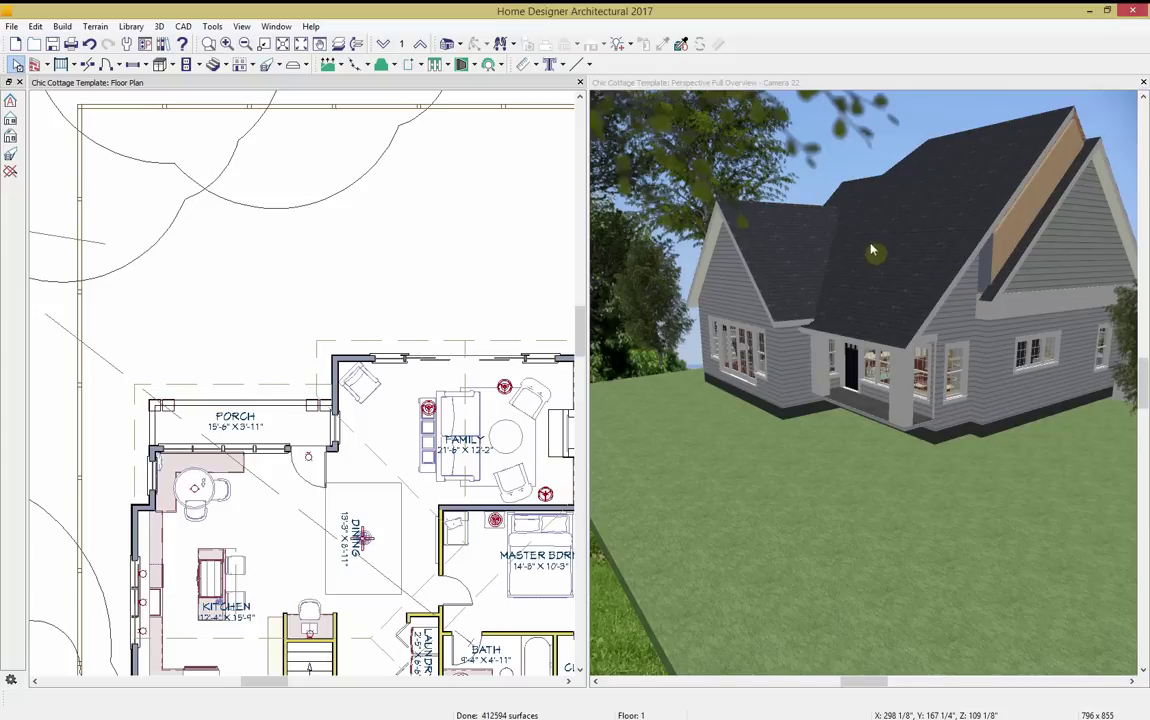
{"action": "mouse_move", "coordinate": [873, 245]}
{"action": "middle_mouse_down"}
{"action": "mouse_move", "coordinate": [898, 267]}
{"action": "mouse_move", "coordinate": [888, 264]}
{"action": "middle_mouse_up"}
{"action": "scroll", "coordinate": [896, 265], "scroll_direction": "up", "scroll_amount": 2}
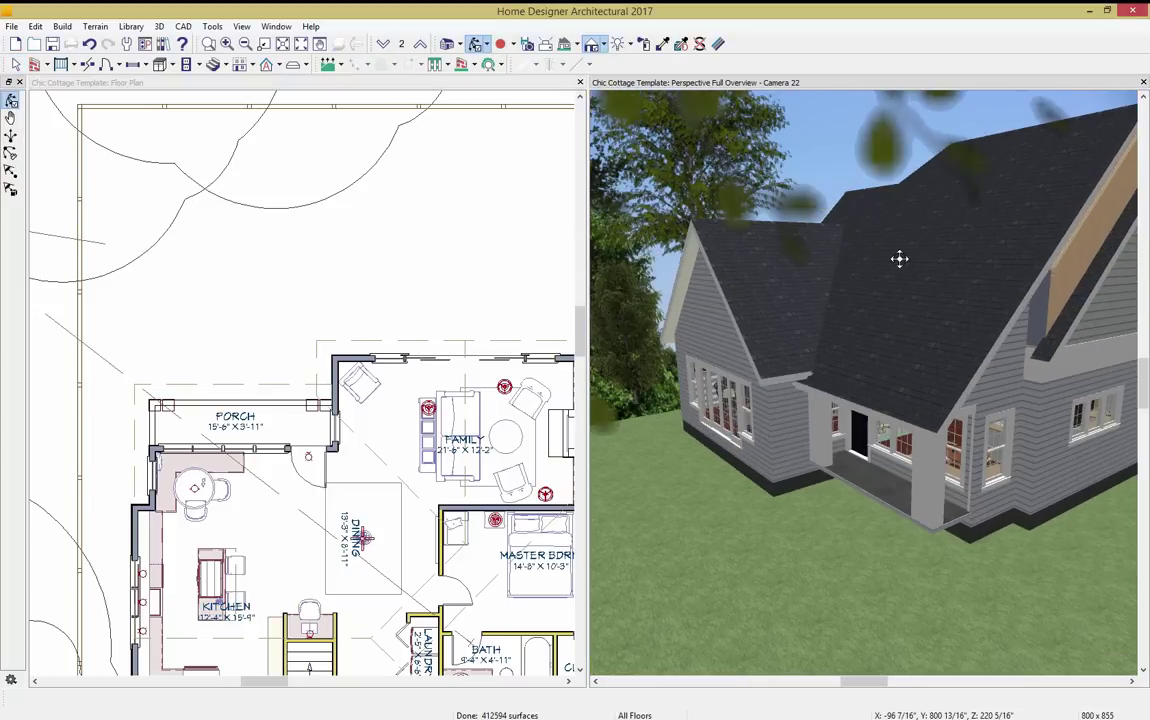
{"action": "left_click_drag", "start_coordinate": [898, 258], "coordinate": [901, 335]}
{"action": "scroll", "coordinate": [945, 347], "scroll_direction": "up", "scroll_amount": 2}
{"action": "middle_click_drag", "start_coordinate": [952, 352], "coordinate": [862, 335]}
{"action": "left_click", "coordinate": [372, 473]}
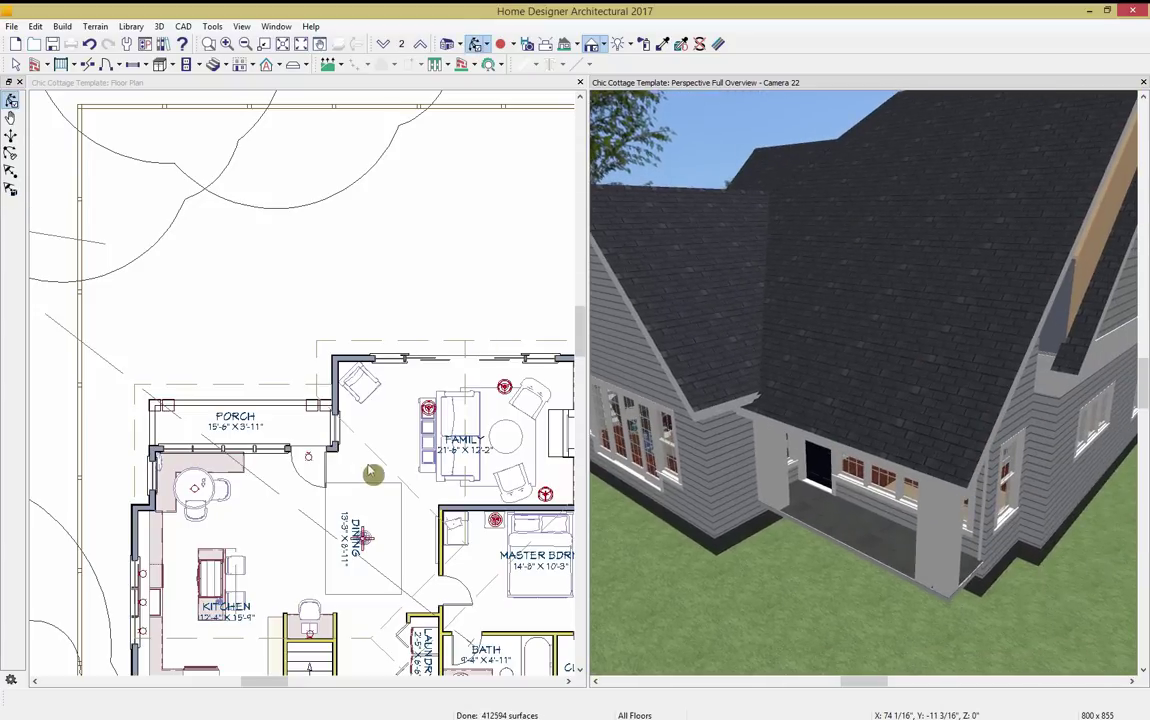
{"action": "middle_click_drag", "start_coordinate": [331, 475], "coordinate": [330, 447]}
{"action": "left_click", "coordinate": [269, 373]}
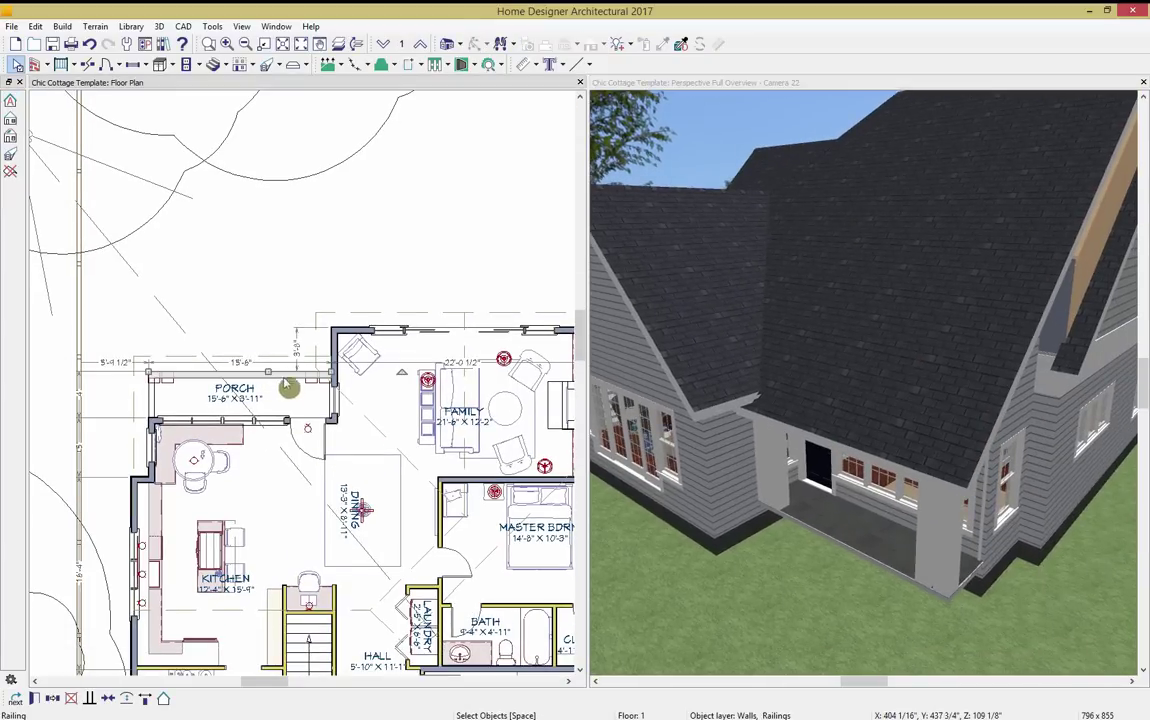
{"action": "left_click", "coordinate": [35, 698]}
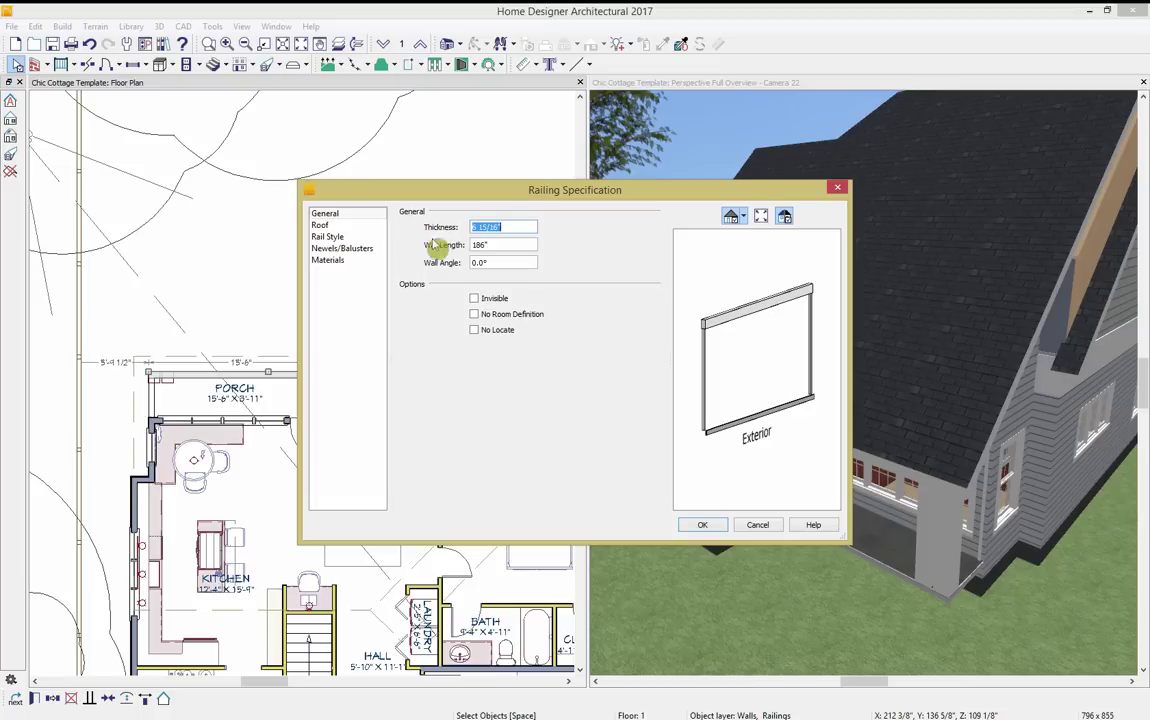
{"action": "left_click", "coordinate": [354, 227]}
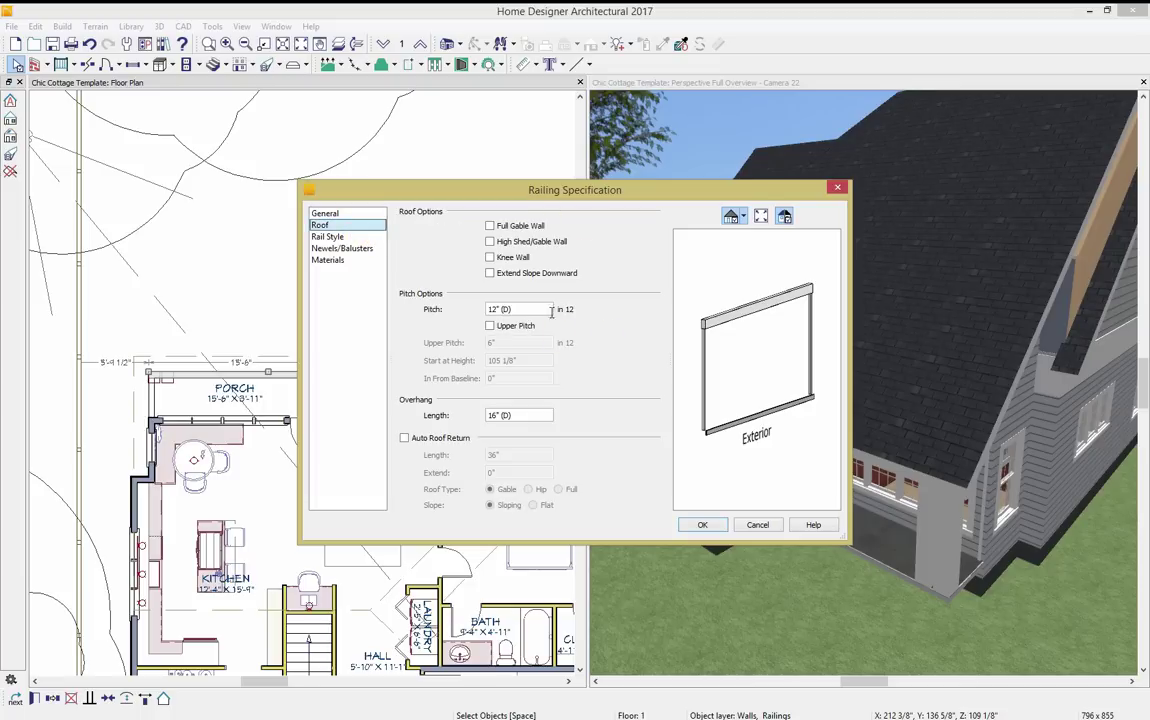
{"action": "double_click", "coordinate": [502, 309]}
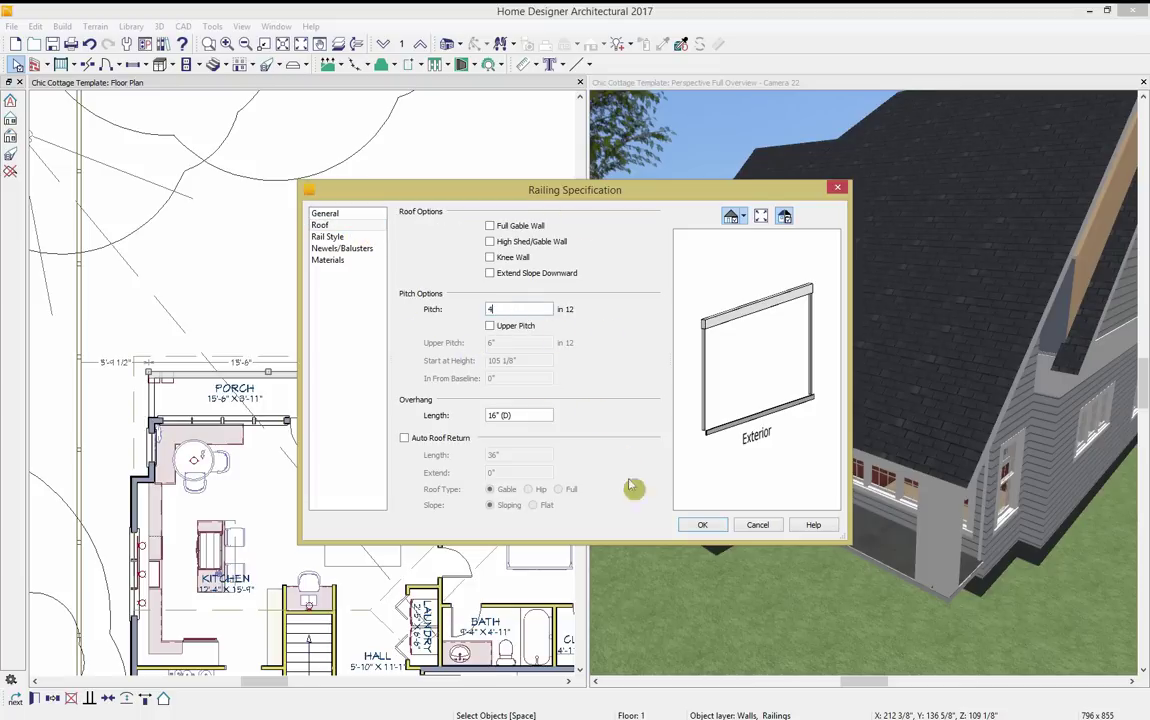
{"action": "left_click", "coordinate": [703, 524]}
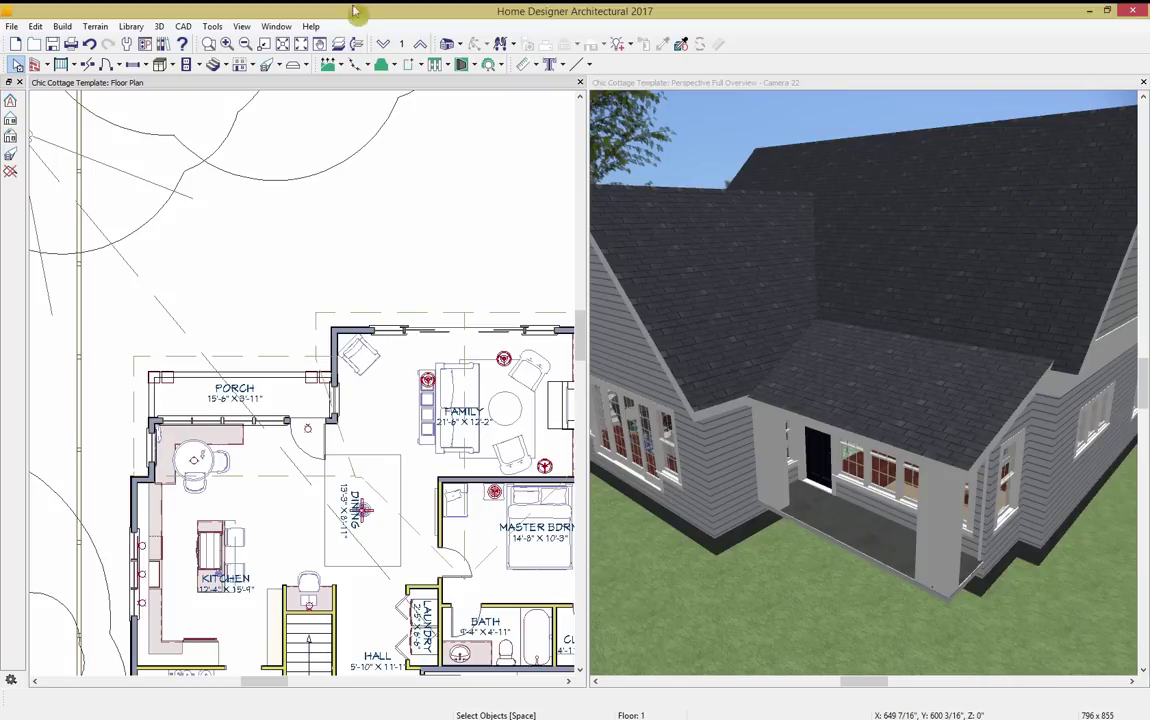
On floor 2, place an automatic dormer on the rear roof slope above the back porch.
{"action": "left_click", "coordinate": [420, 44]}
{"action": "left_click_drag", "start_coordinate": [458, 267], "coordinate": [455, 429]}
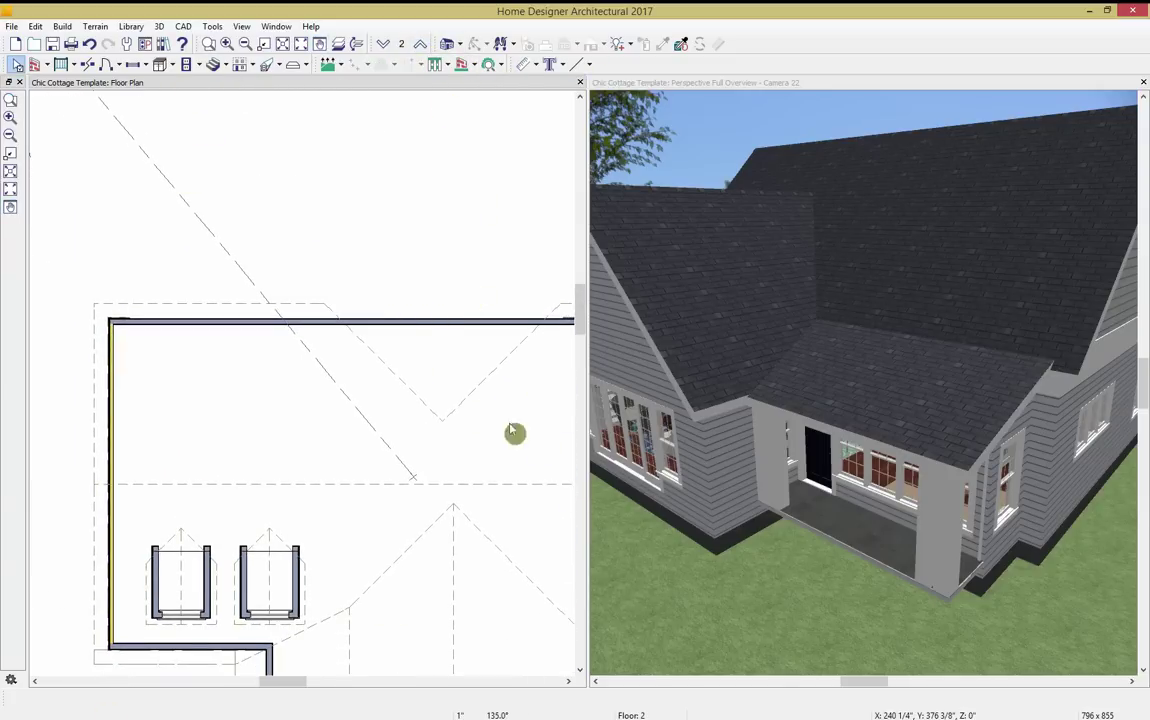
{"action": "left_click", "coordinate": [268, 64]}
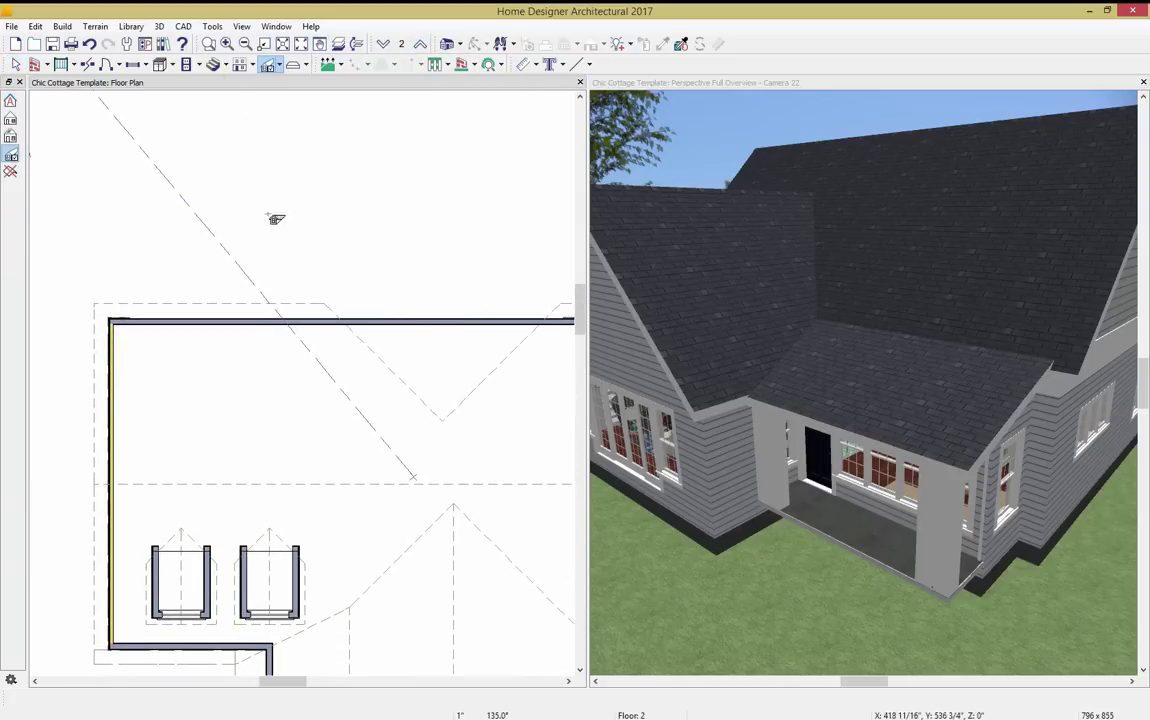
{"action": "left_click", "coordinate": [220, 373]}
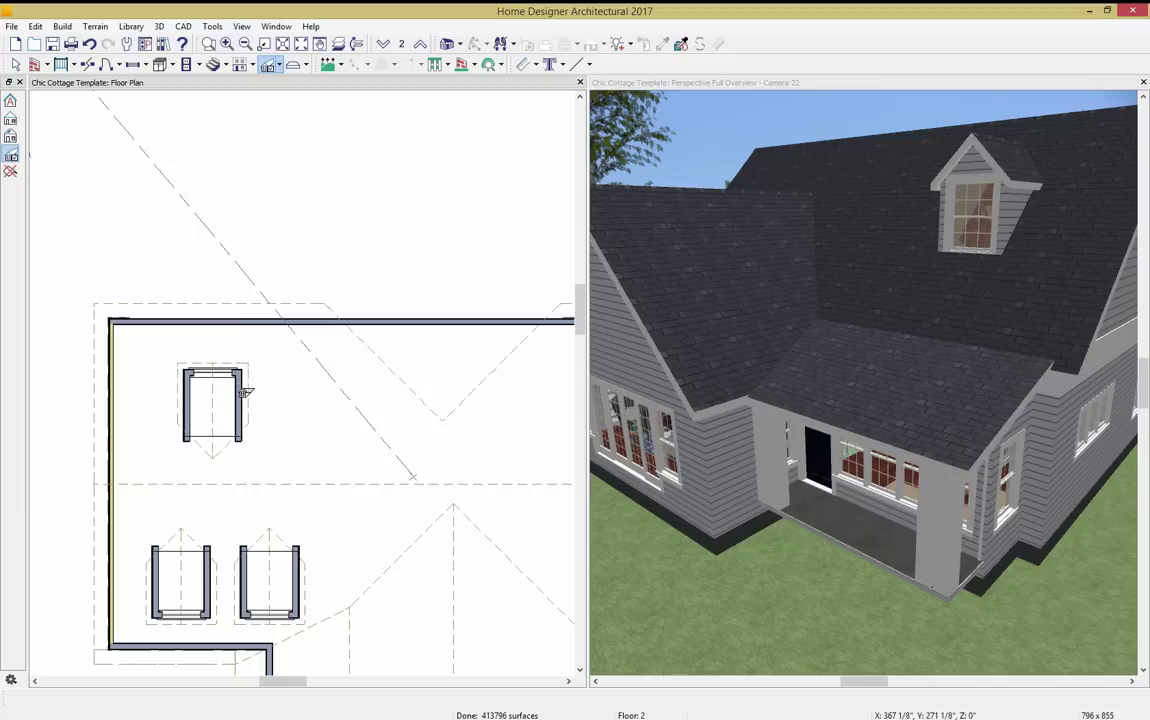
{"action": "key", "text": "space"}
Move the rear dormer closer to the rear wall and widen it toward the middle of the house.
{"action": "left_click", "coordinate": [243, 399]}
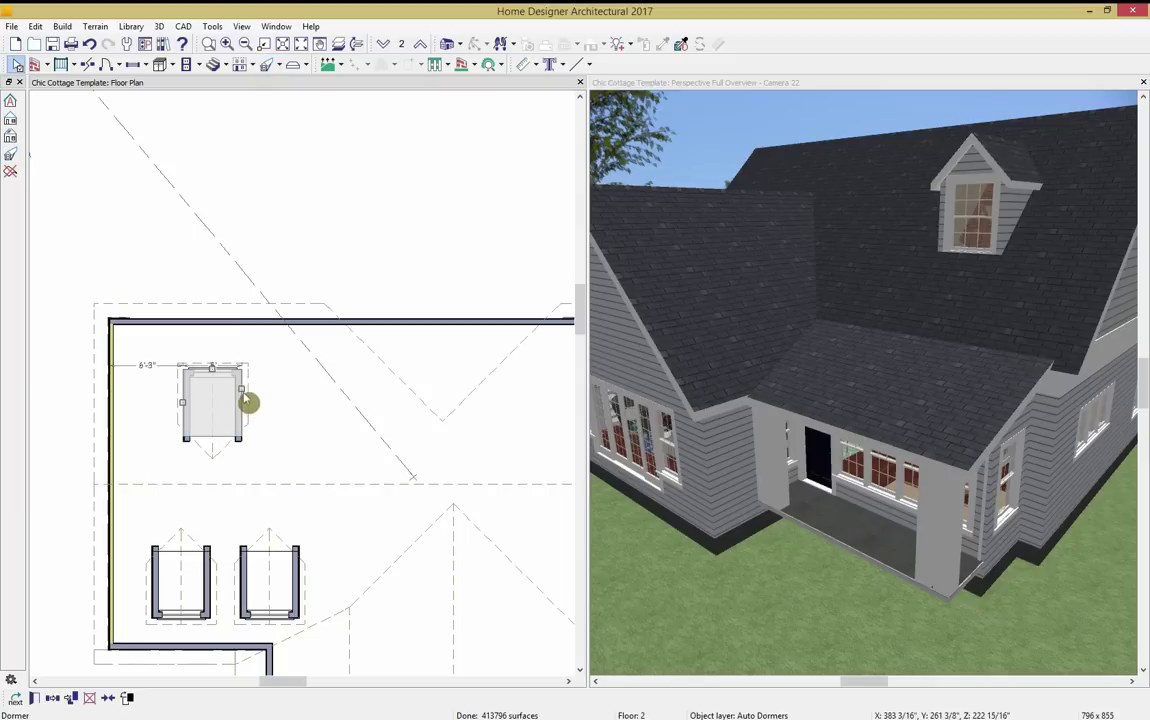
{"action": "left_click_drag", "start_coordinate": [246, 398], "coordinate": [244, 338]}
{"action": "left_click", "coordinate": [245, 377]}
Narrow the rear dormer's window so that wall siding remains on both sides of it.
{"action": "left_click", "coordinate": [898, 270]}
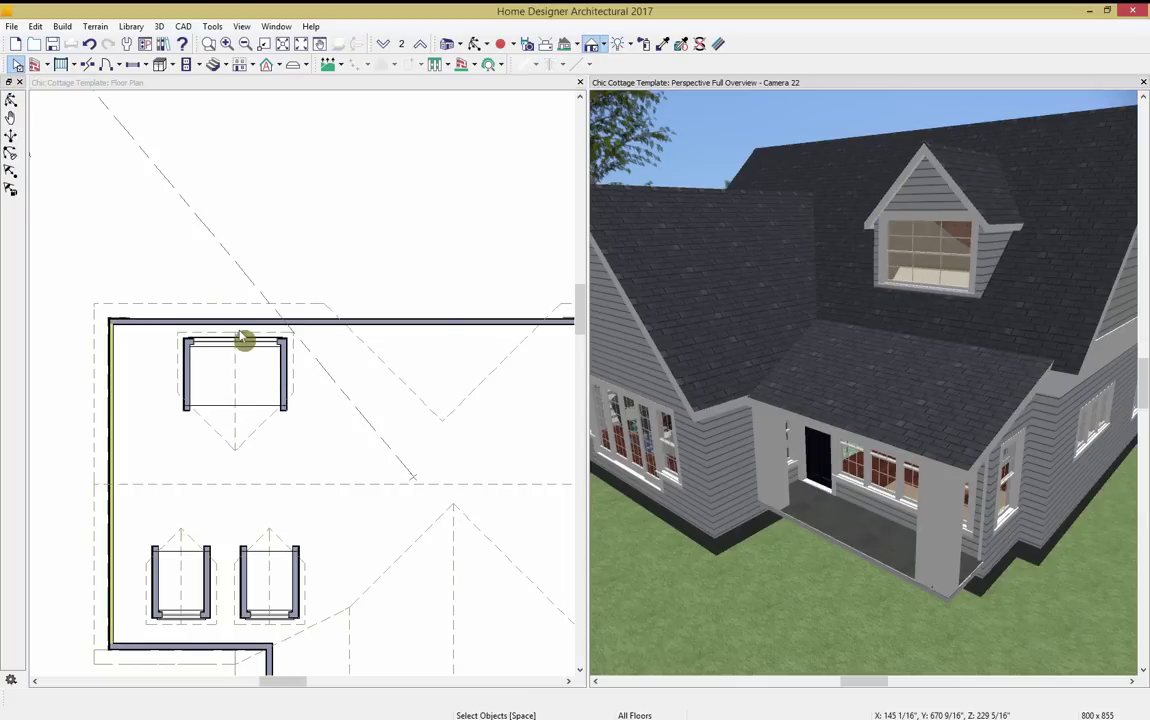
{"action": "left_click", "coordinate": [903, 280]}
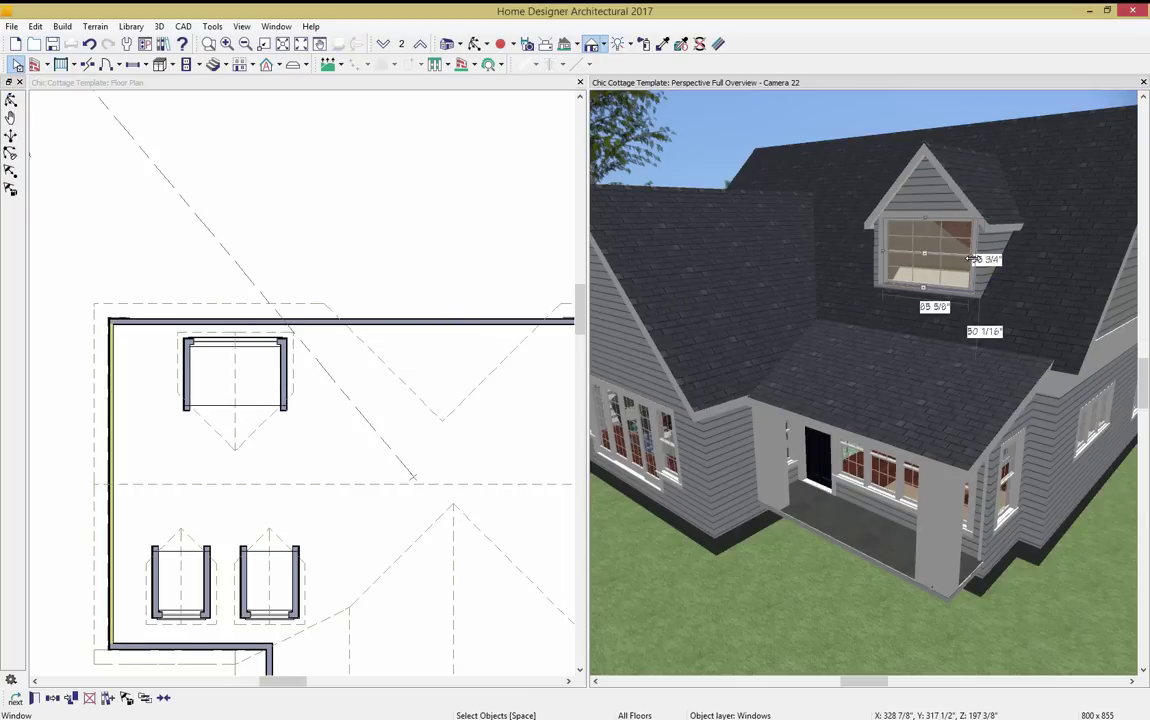
{"action": "left_click_drag", "start_coordinate": [961, 252], "coordinate": [953, 250]}
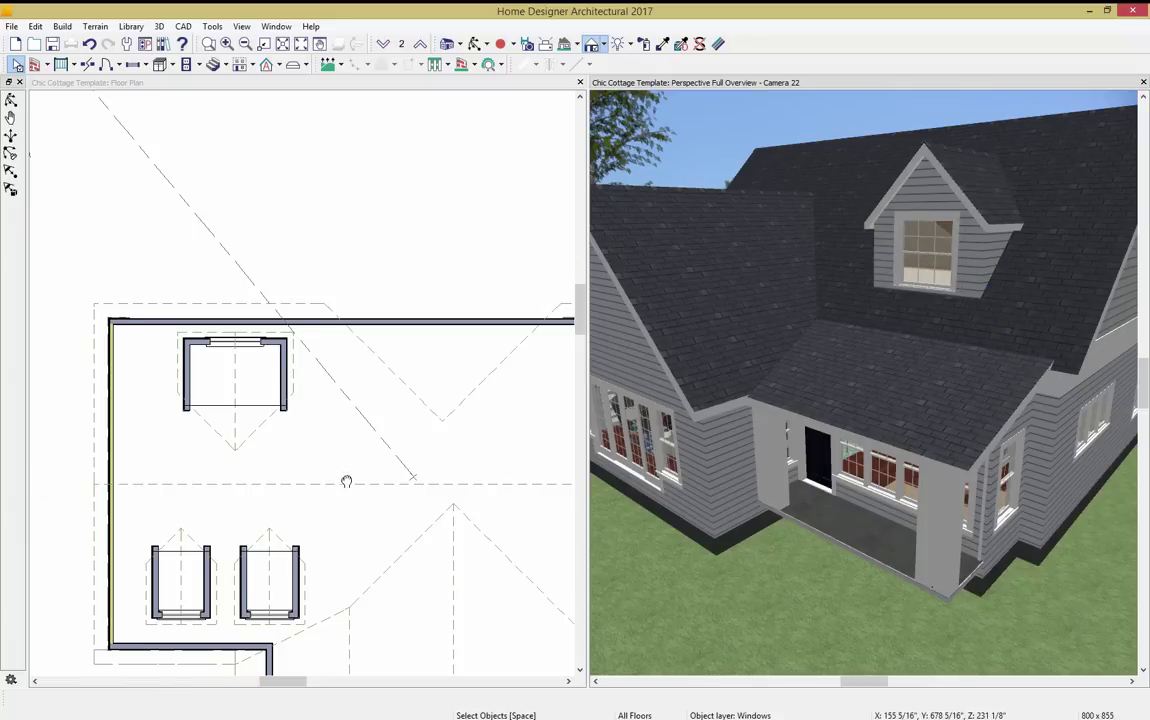
Rebuild the roof with a 12 in 12 pitch and 16" eave and gable overhangs.
{"action": "middle_click_drag", "start_coordinate": [347, 480], "coordinate": [258, 406]}
{"action": "scroll", "coordinate": [360, 362], "scroll_direction": "down", "scroll_amount": 2}
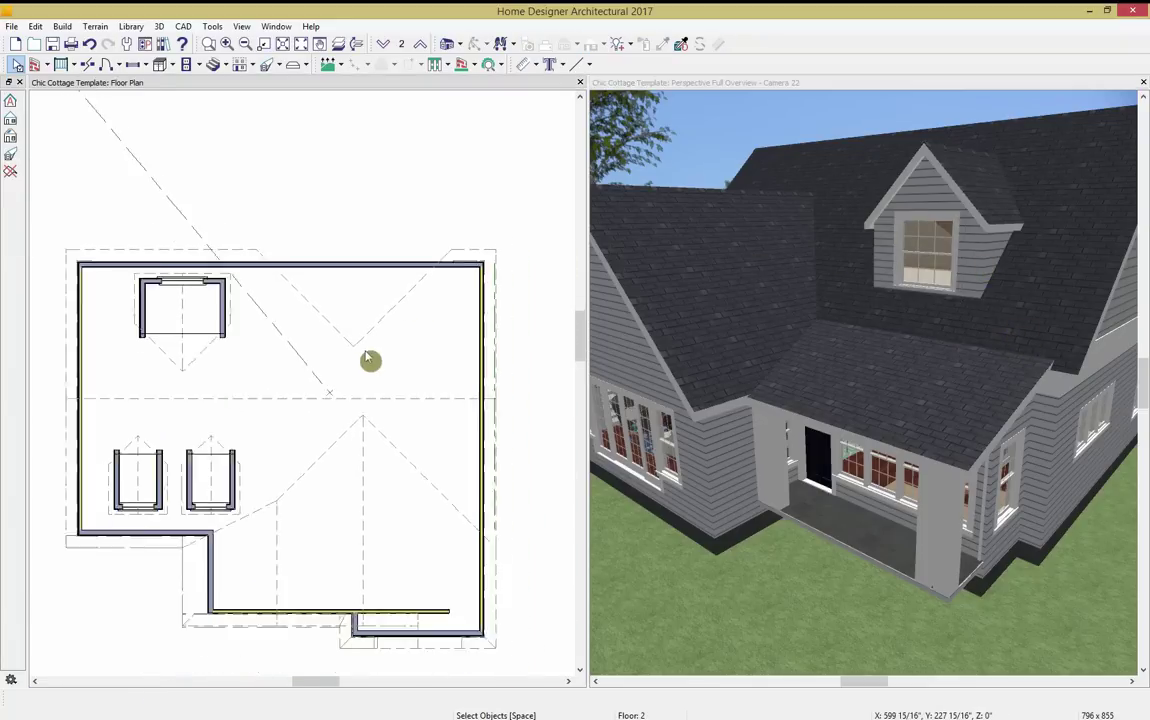
{"action": "middle_click_drag", "start_coordinate": [300, 359], "coordinate": [332, 377]}
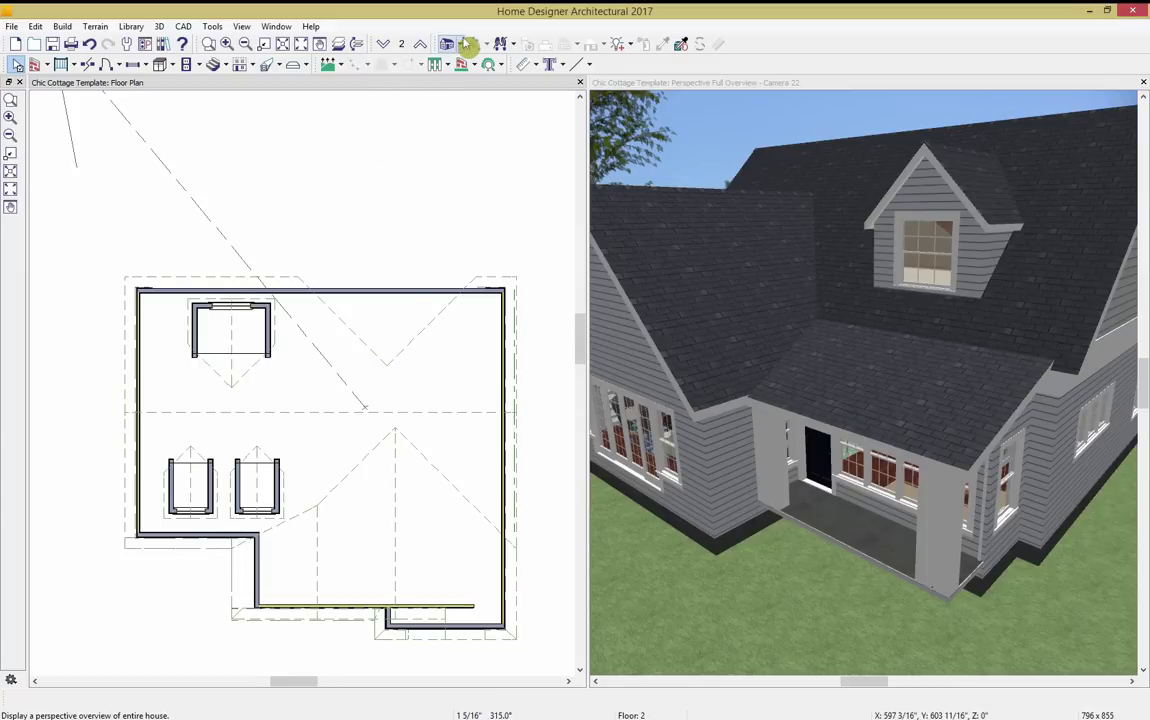
{"action": "left_click", "coordinate": [280, 66]}
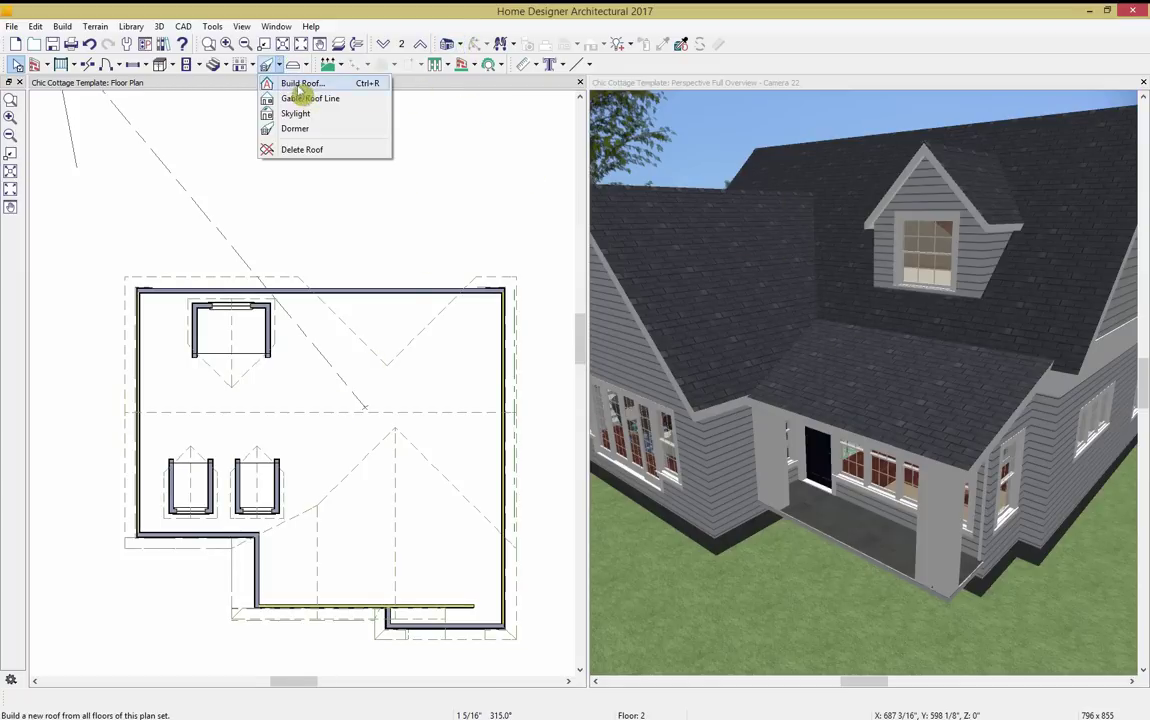
{"action": "left_click", "coordinate": [299, 86]}
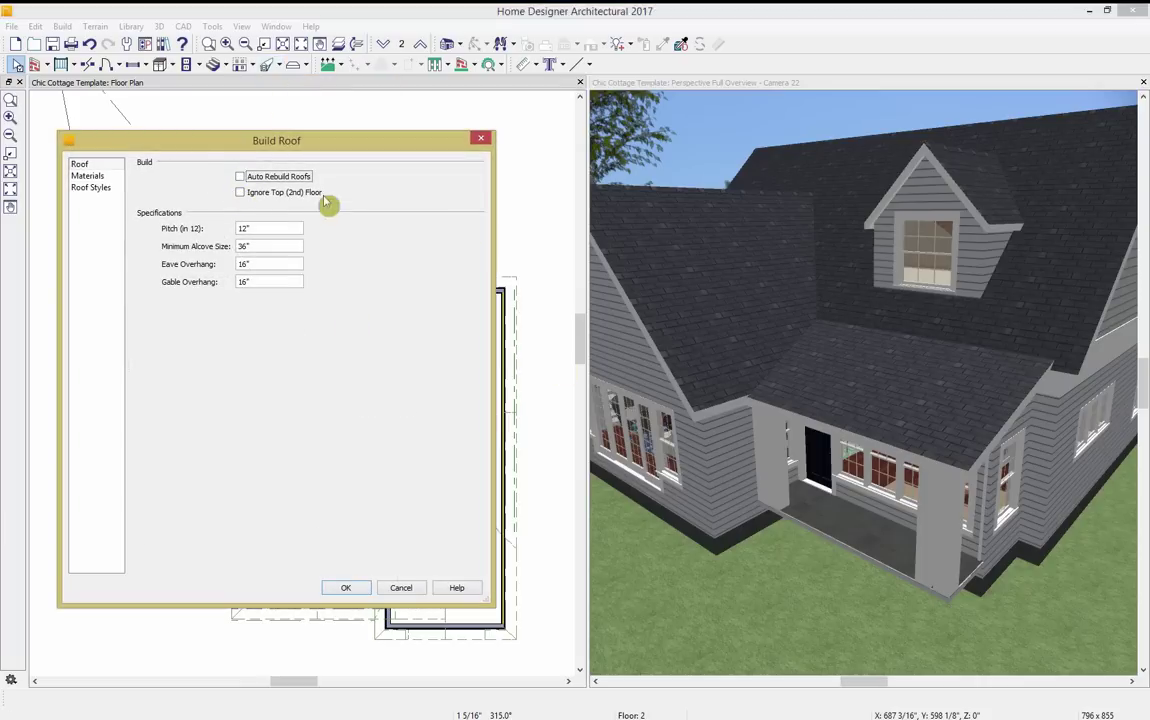
{"action": "left_click", "coordinate": [357, 591]}
Set the rough ceiling height of the main floor 2 room to 109.5 inches.
{"action": "double_click", "coordinate": [443, 390]}
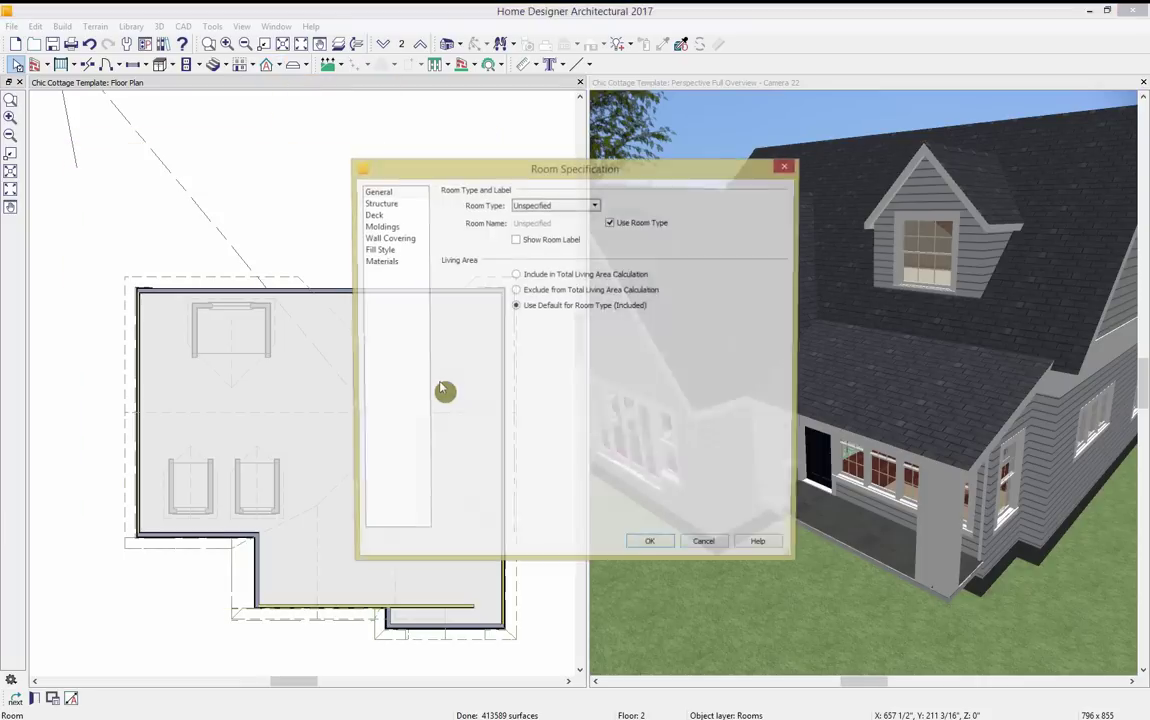
{"action": "left_click", "coordinate": [380, 203]}
{"action": "double_click", "coordinate": [540, 295]}
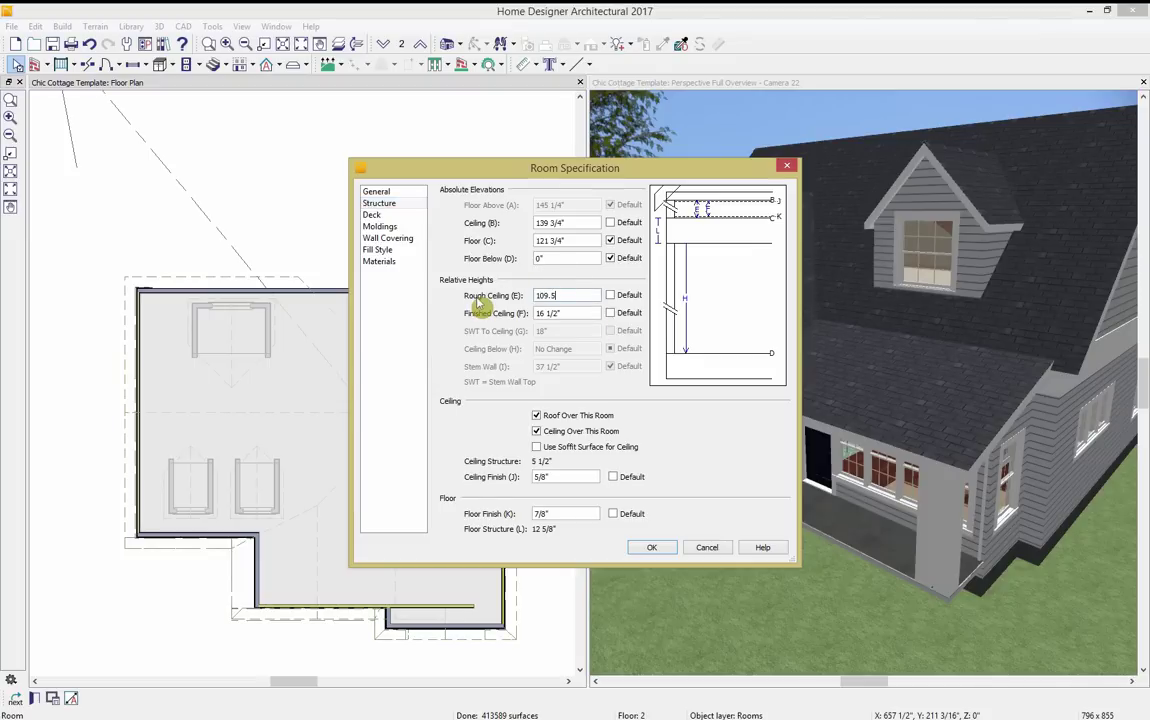
{"action": "key", "text": "Return"}
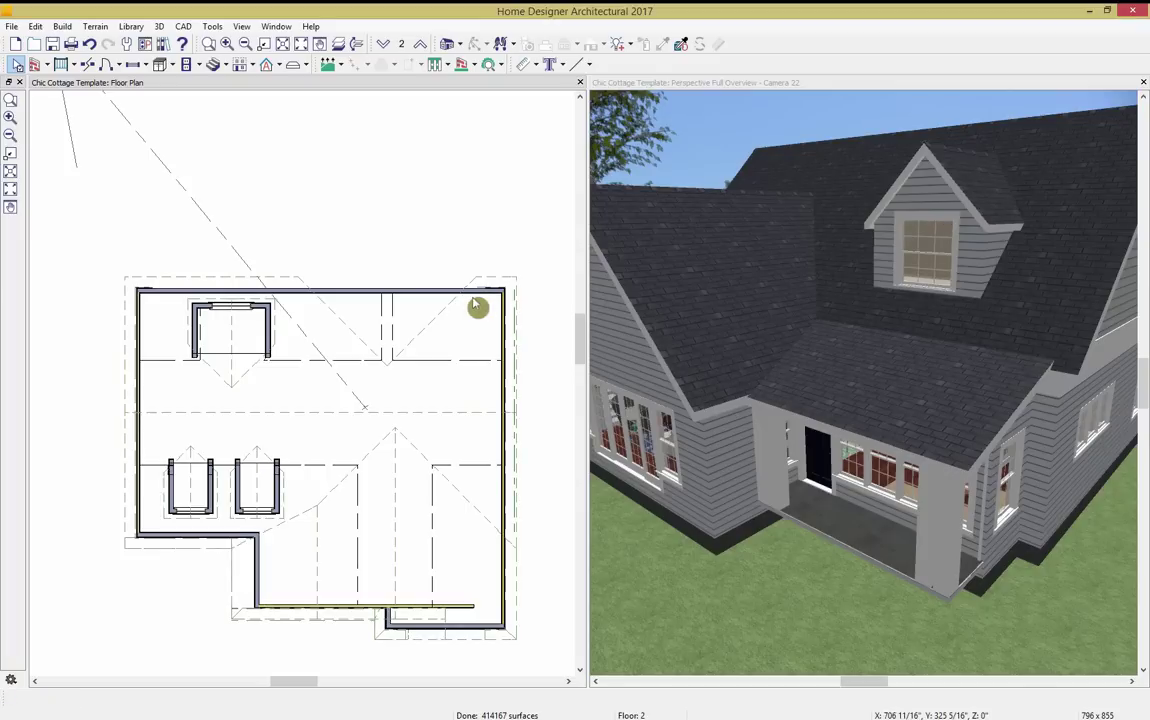
Create a full camera view inside floor 2 facing the rear dormer and look around its interior.
{"action": "scroll", "coordinate": [390, 290], "scroll_direction": "up", "scroll_amount": 2}
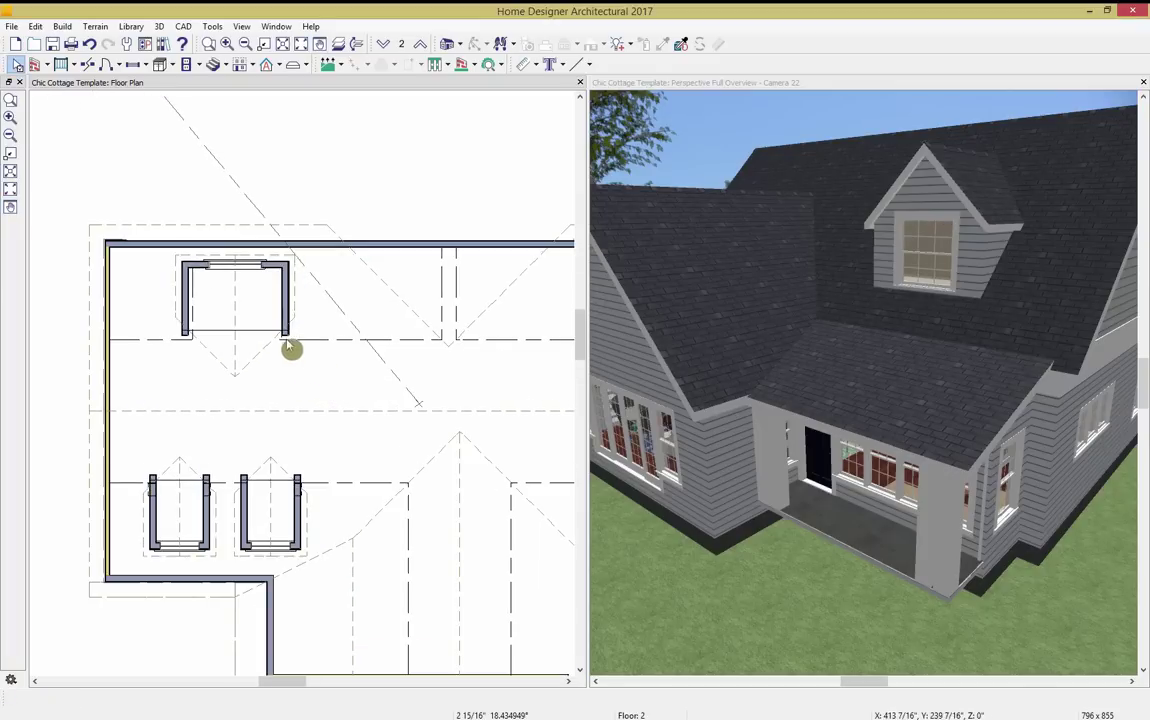
{"action": "middle_click_drag", "start_coordinate": [487, 439], "coordinate": [427, 415]}
{"action": "left_click", "coordinate": [462, 48]}
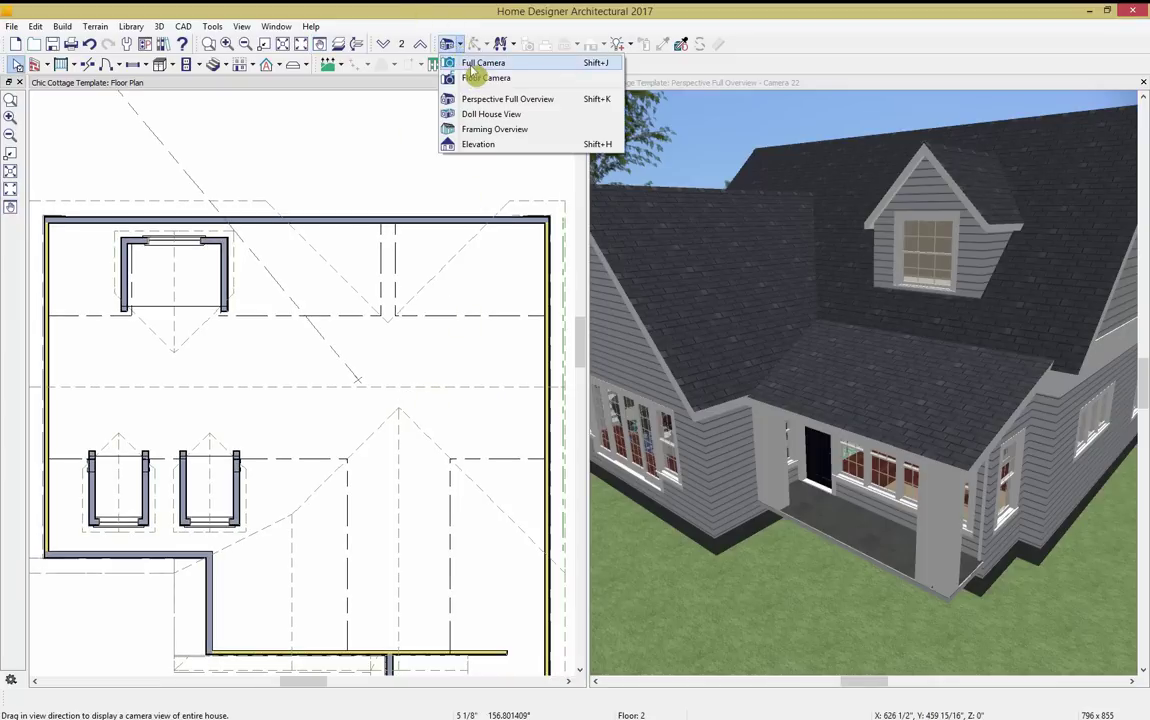
{"action": "left_click", "coordinate": [470, 76]}
{"action": "left_click", "coordinate": [222, 401]}
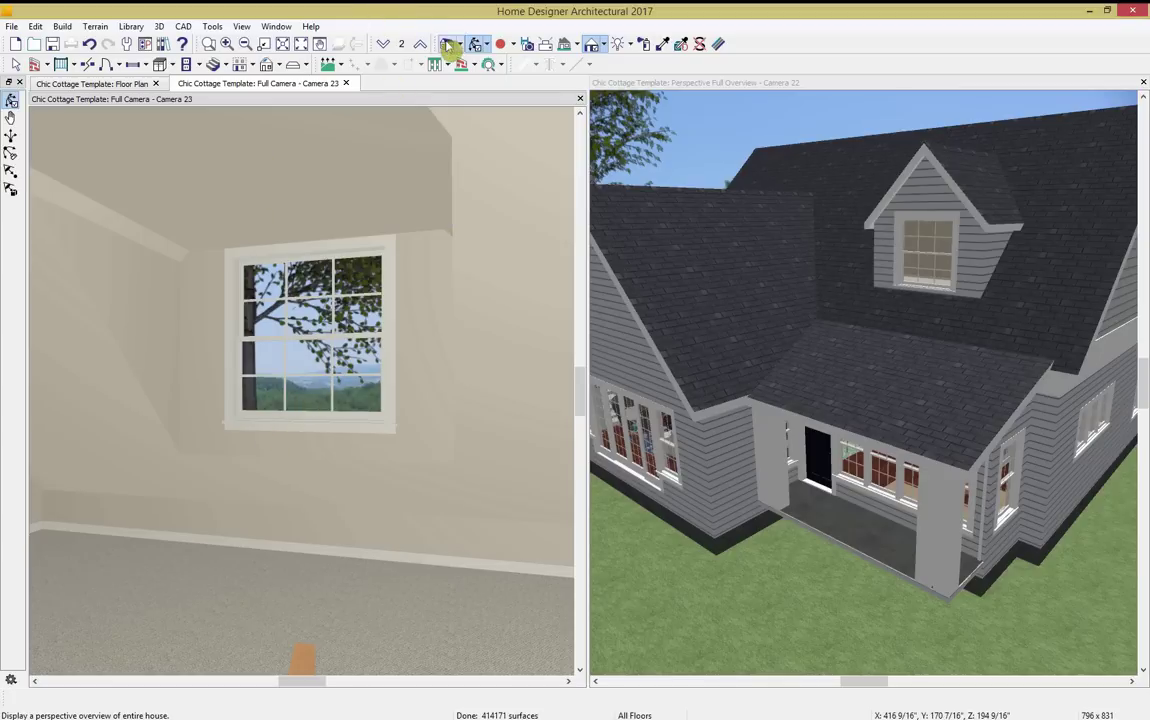
{"action": "left_click_drag", "start_coordinate": [372, 249], "coordinate": [27, 307]}
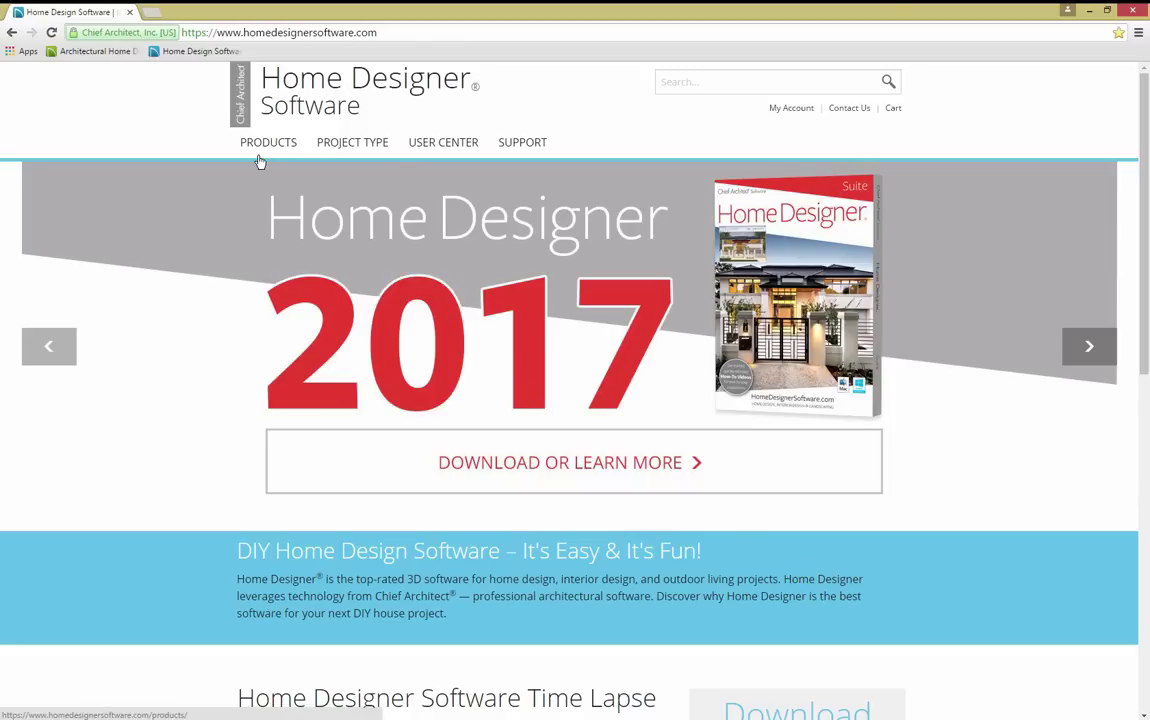
Switch to the web browser and open the Product Chooser comparison page on the Home Designer website.
{"action": "mouse_move", "coordinate": [260, 161]}
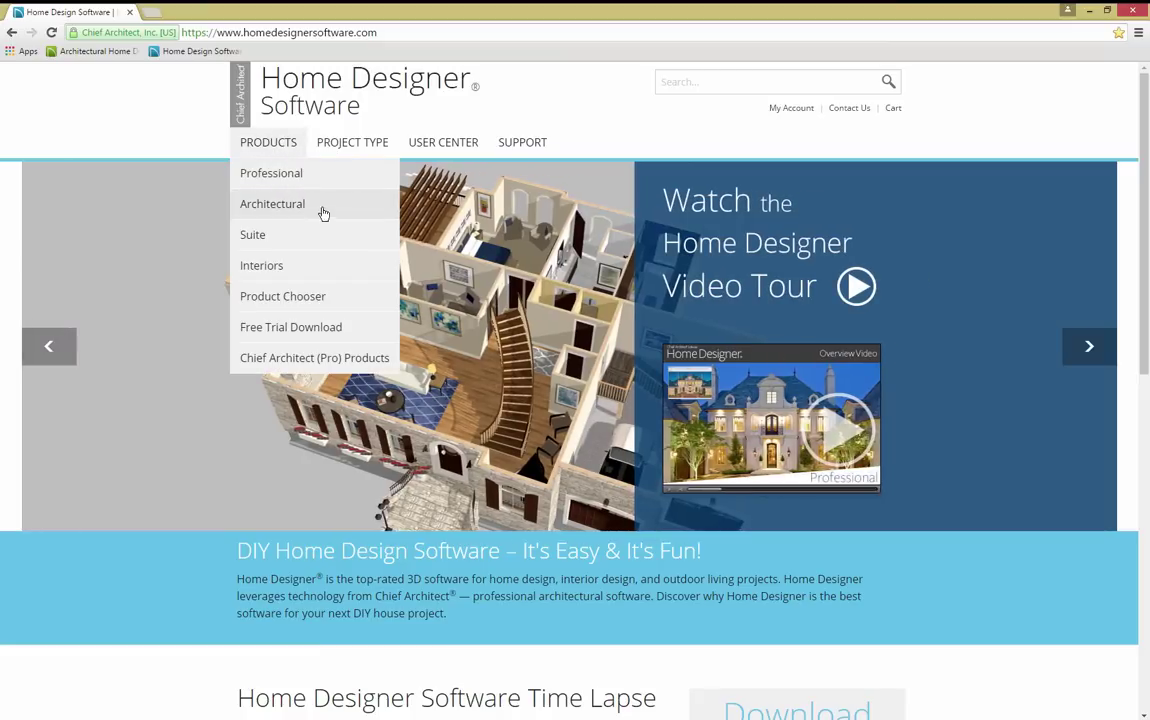
{"action": "left_click", "coordinate": [357, 308]}
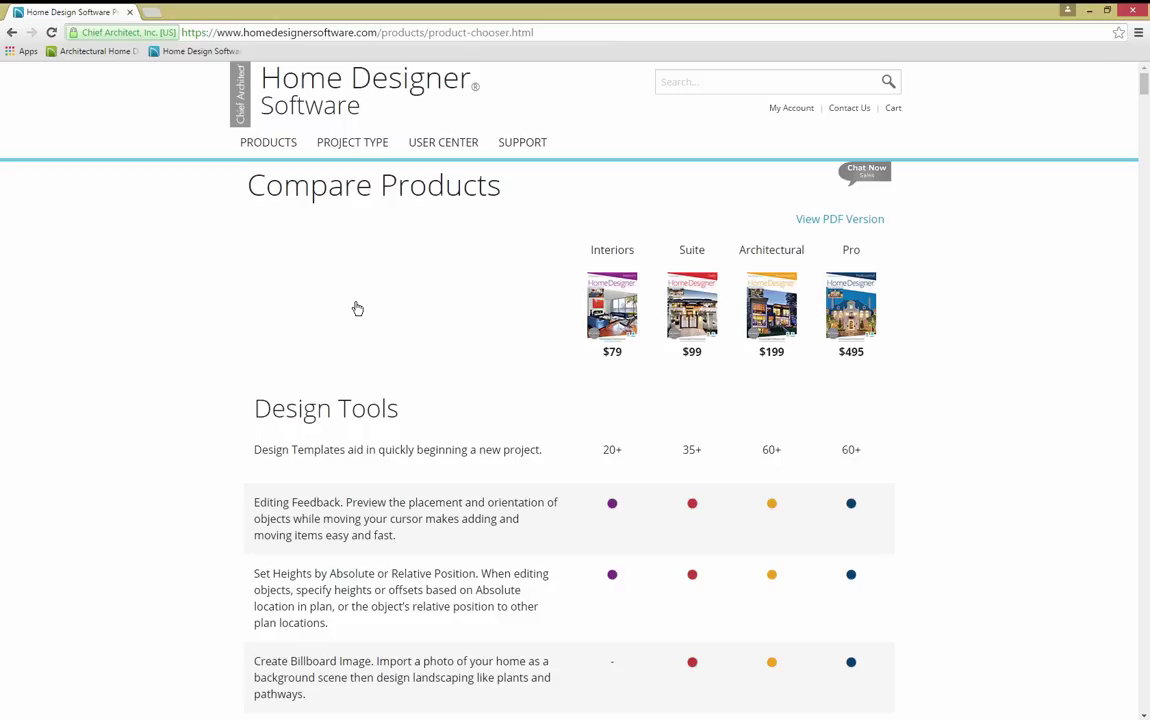
{"action": "mouse_move", "coordinate": [268, 157]}
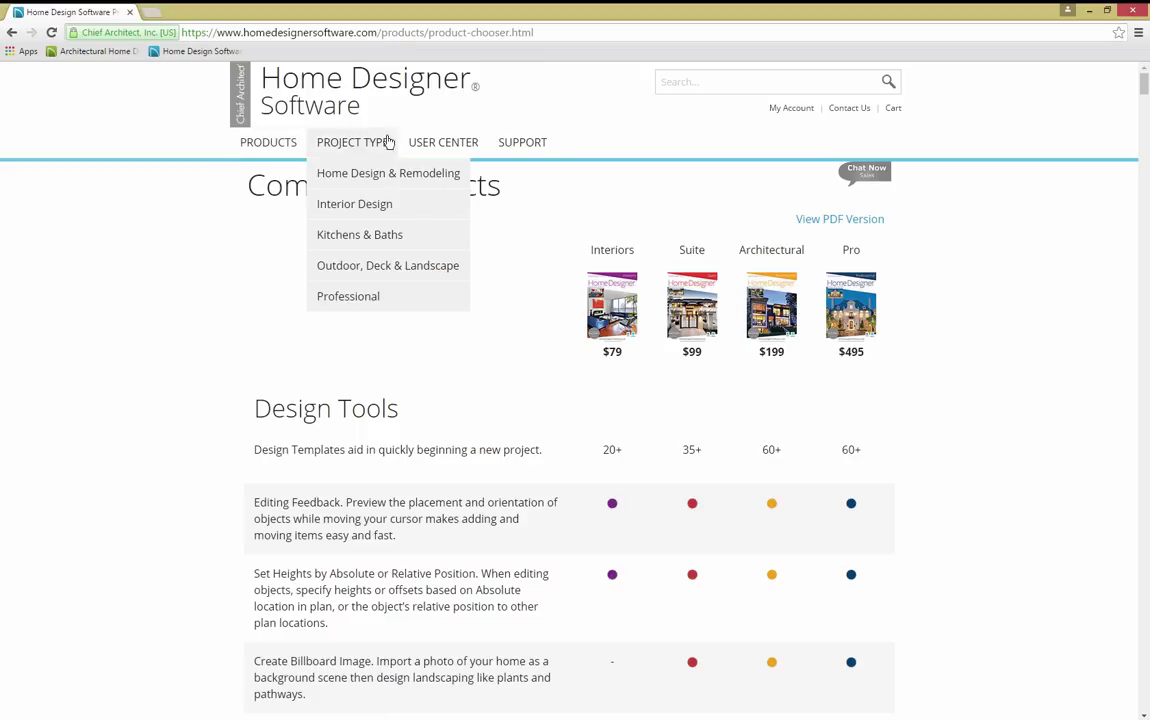
Open the website's Knowledge Base and examine its topic categories and featured articles.
{"action": "mouse_move", "coordinate": [428, 141]}
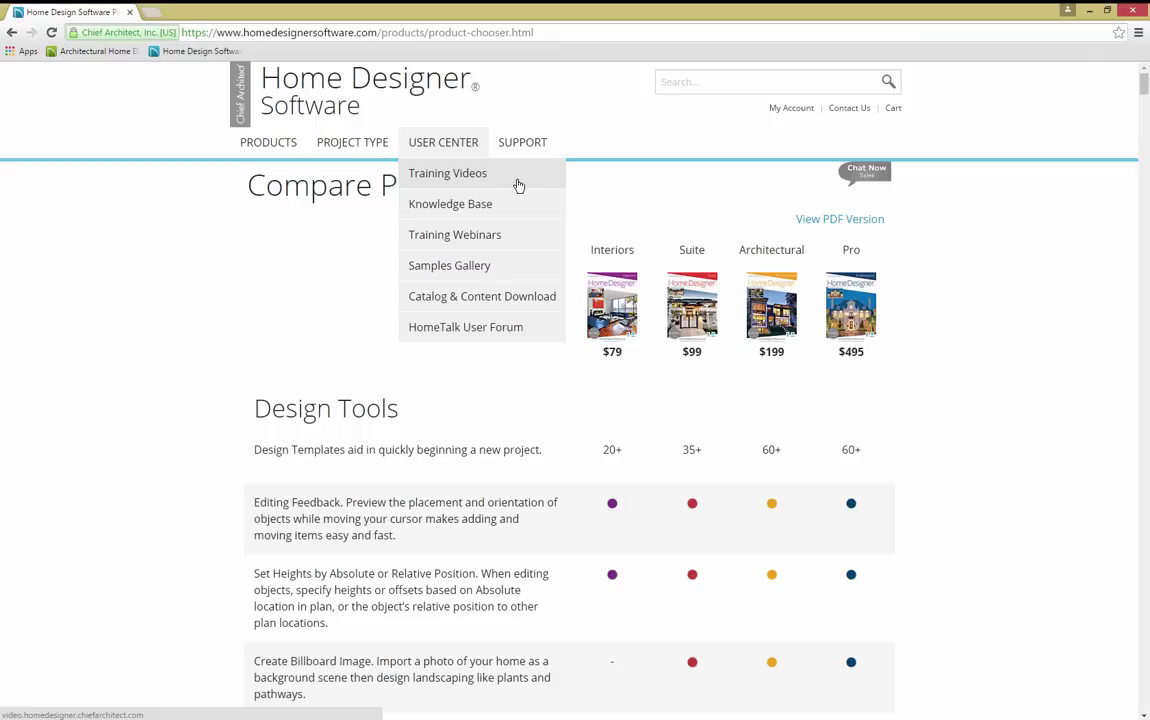
{"action": "left_click", "coordinate": [506, 210]}
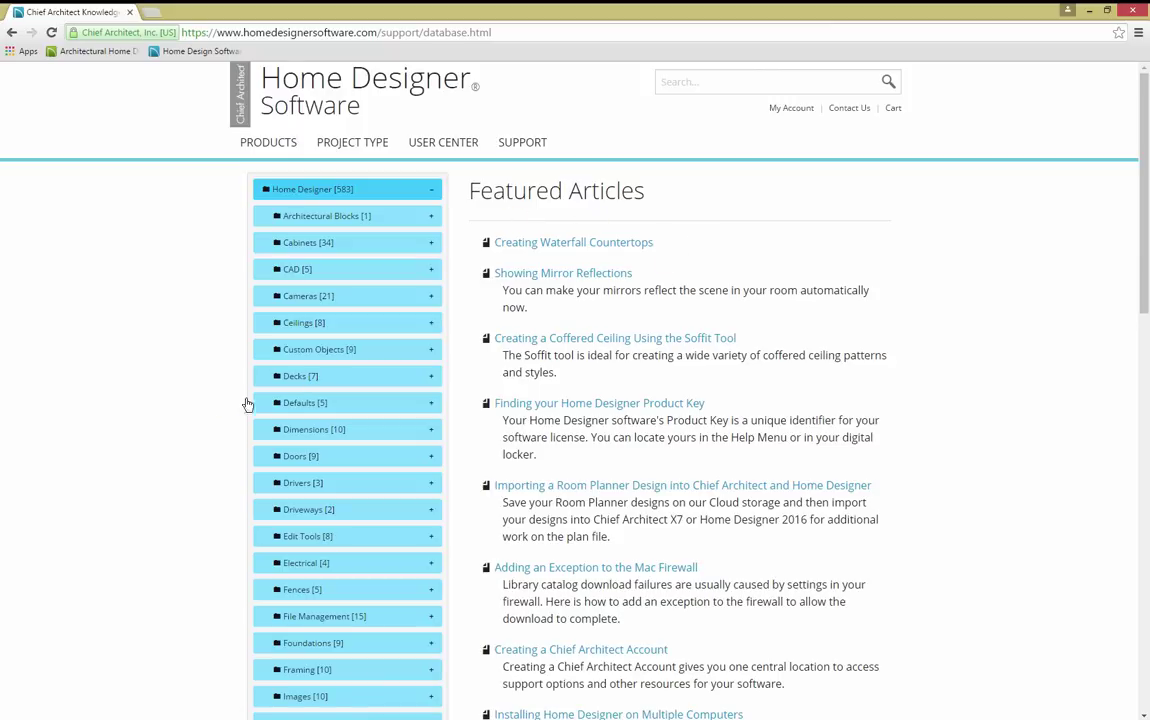
{"action": "scroll", "coordinate": [213, 428], "scroll_direction": "down", "scroll_amount": 1}
{"action": "scroll", "coordinate": [213, 428], "scroll_direction": "down", "scroll_amount": 6}
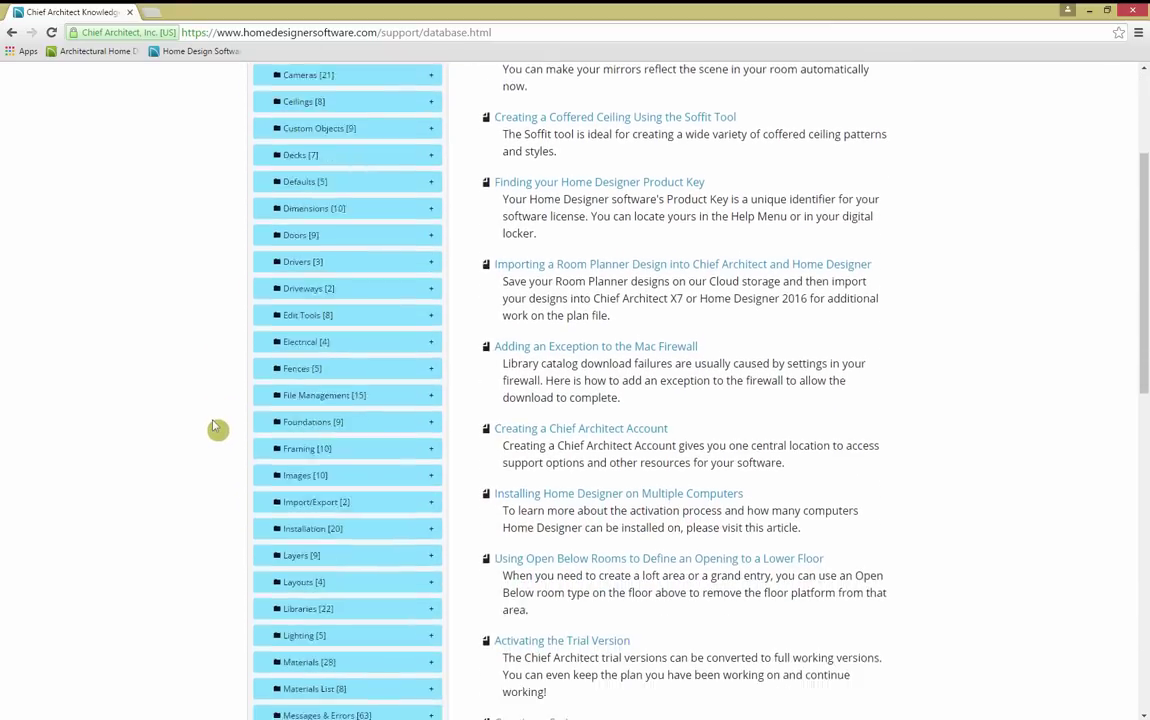
{"action": "scroll", "coordinate": [222, 435], "scroll_direction": "down", "scroll_amount": 3}
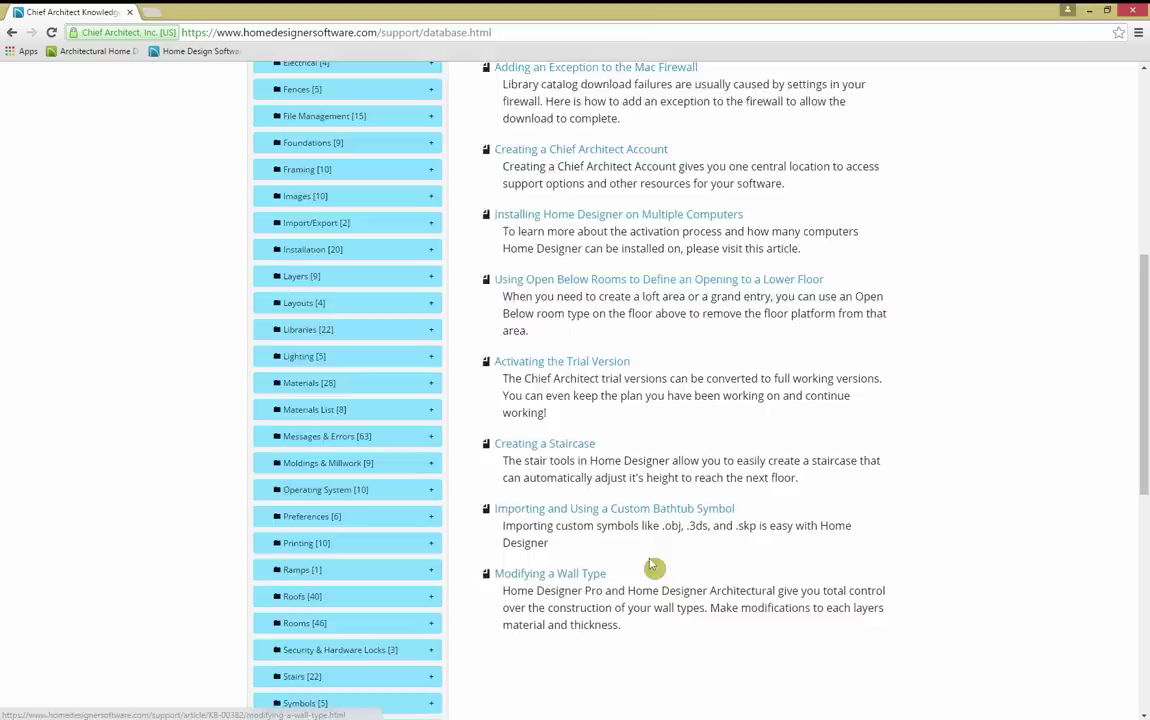
{"action": "scroll", "coordinate": [654, 564], "scroll_direction": "up", "scroll_amount": 10}
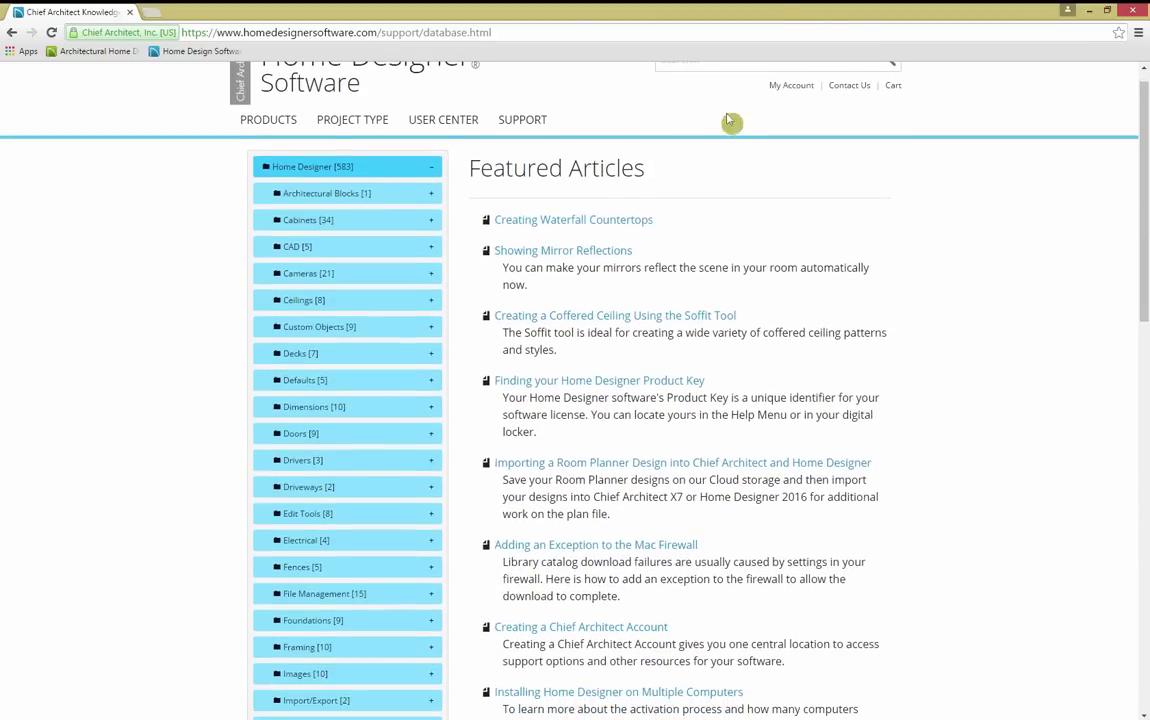
Search the website for "clerestory" and view the "Building a Clerestory Roof" article with its example image.
{"action": "left_click", "coordinate": [688, 80]}
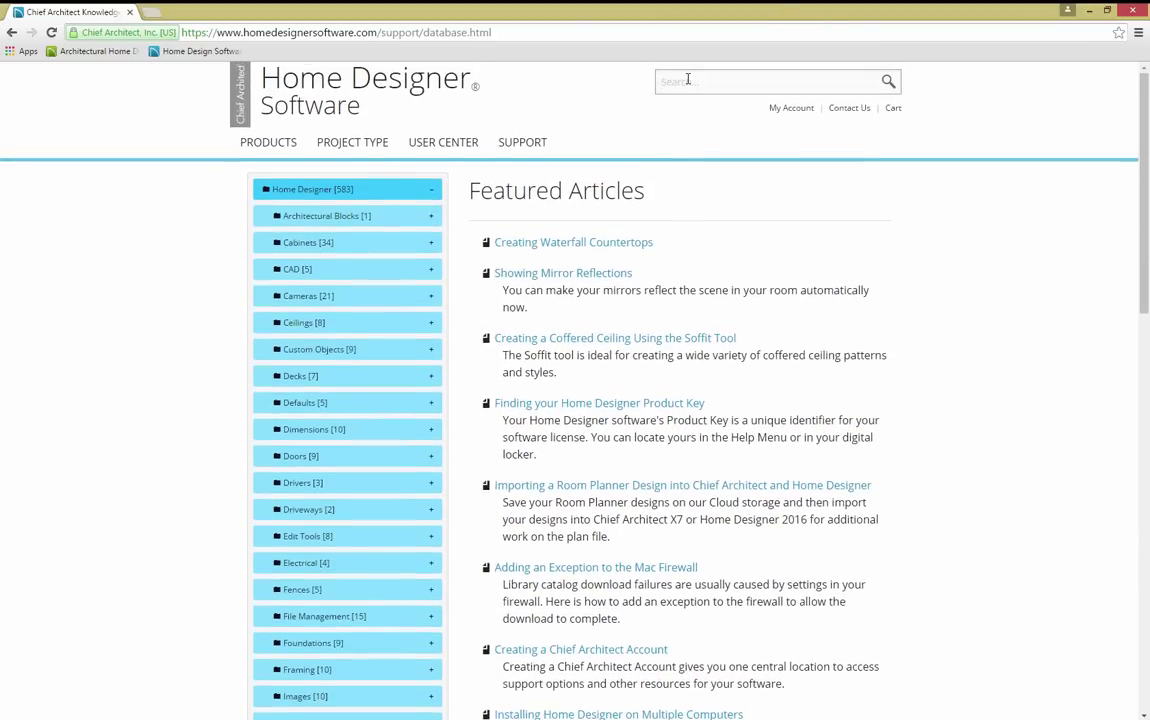
{"action": "type", "text": "clerestor"}
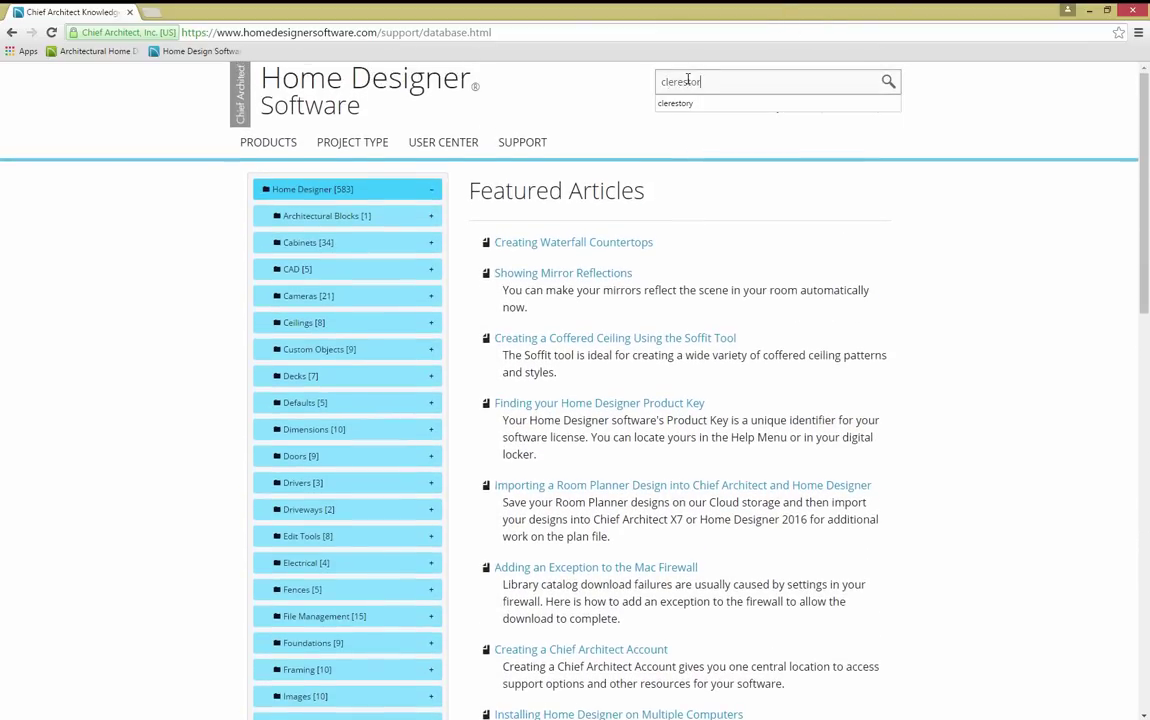
{"action": "type", "text": "y"}
{"action": "key", "text": "Return"}
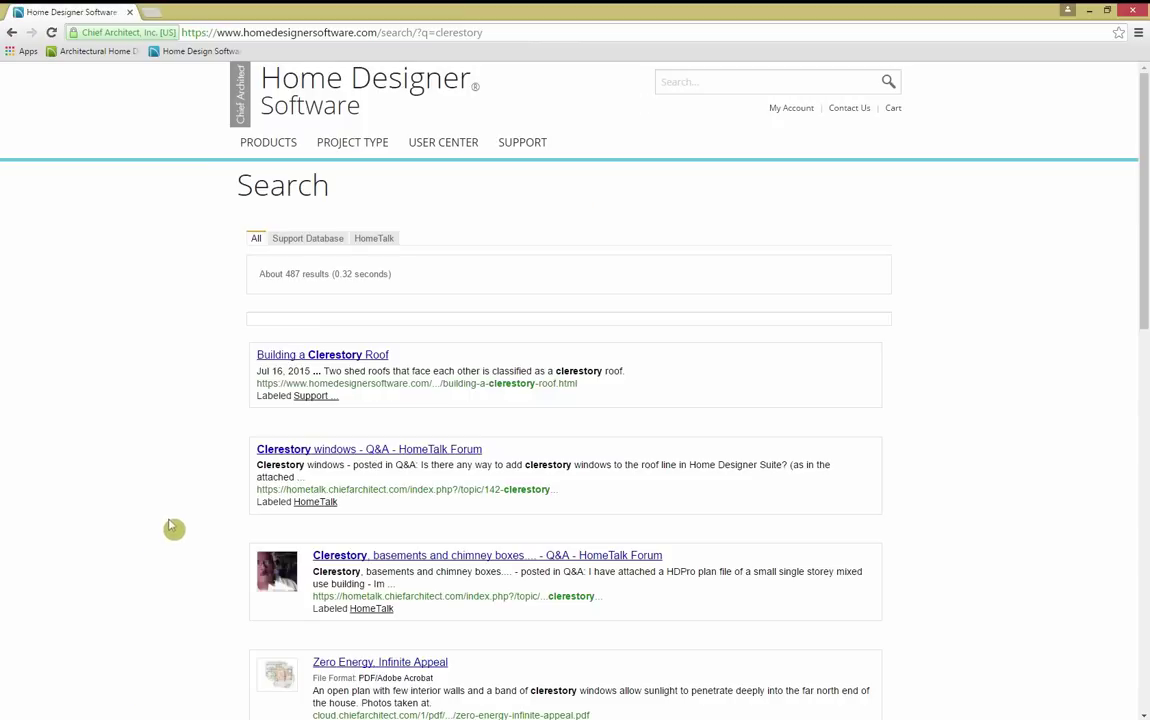
{"action": "left_click", "coordinate": [295, 355]}
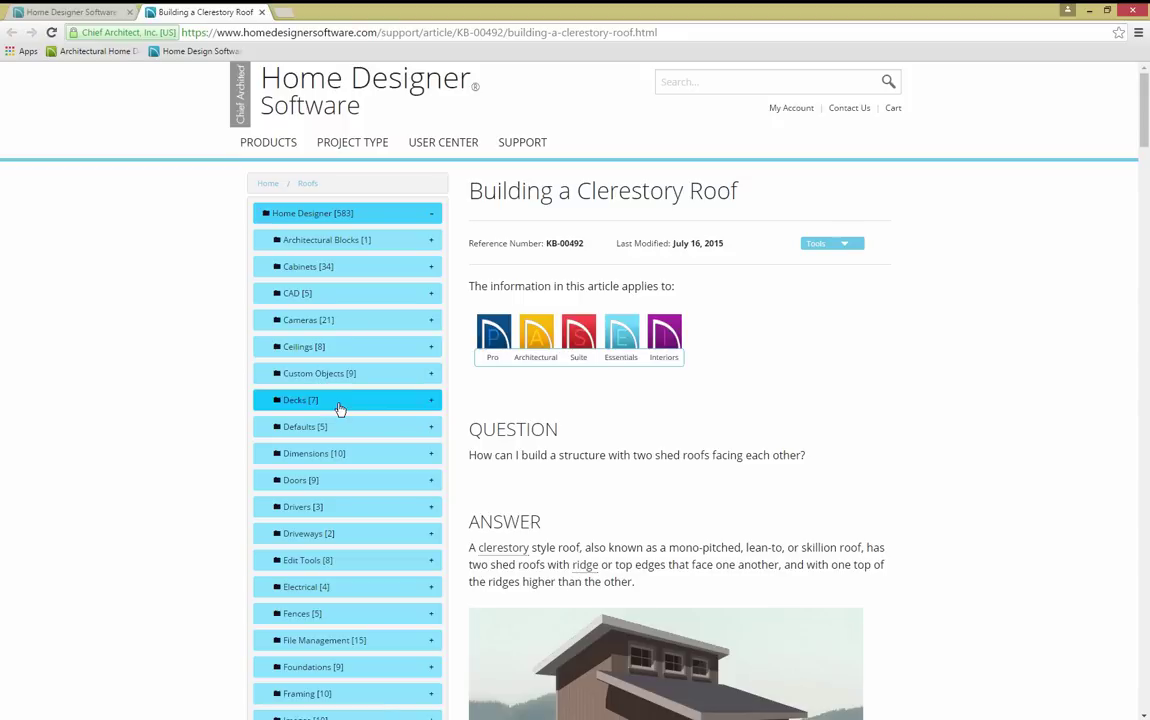
{"action": "scroll", "coordinate": [890, 444], "scroll_direction": "down", "scroll_amount": 2}
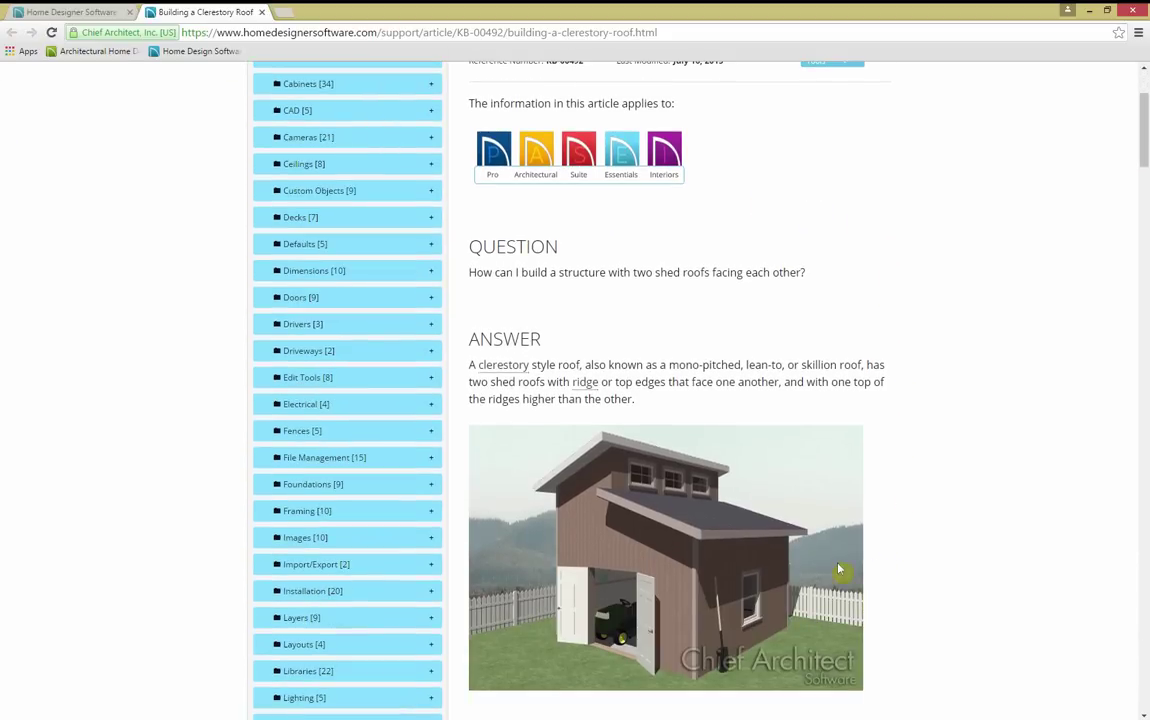
Return to the search results page, open the Samples Gallery and examine its sample plans, renderings and footer links.
{"action": "left_click", "coordinate": [45, 12]}
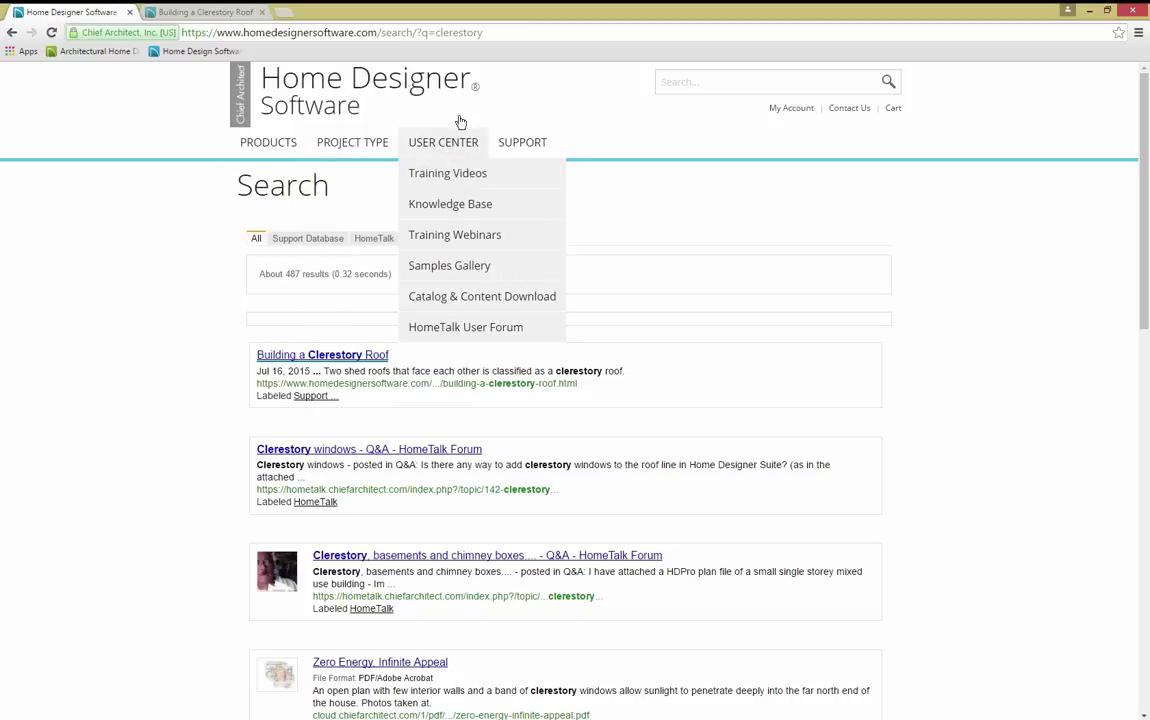
{"action": "left_click", "coordinate": [499, 266]}
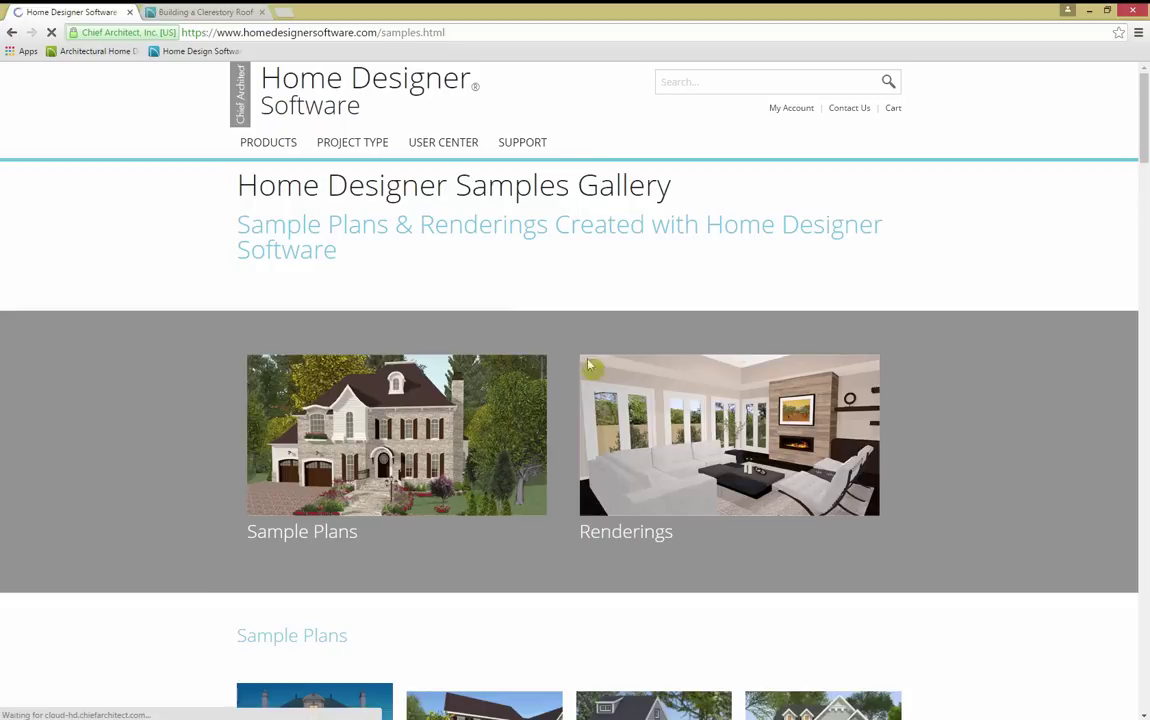
{"action": "scroll", "coordinate": [360, 458], "scroll_direction": "down", "scroll_amount": 2}
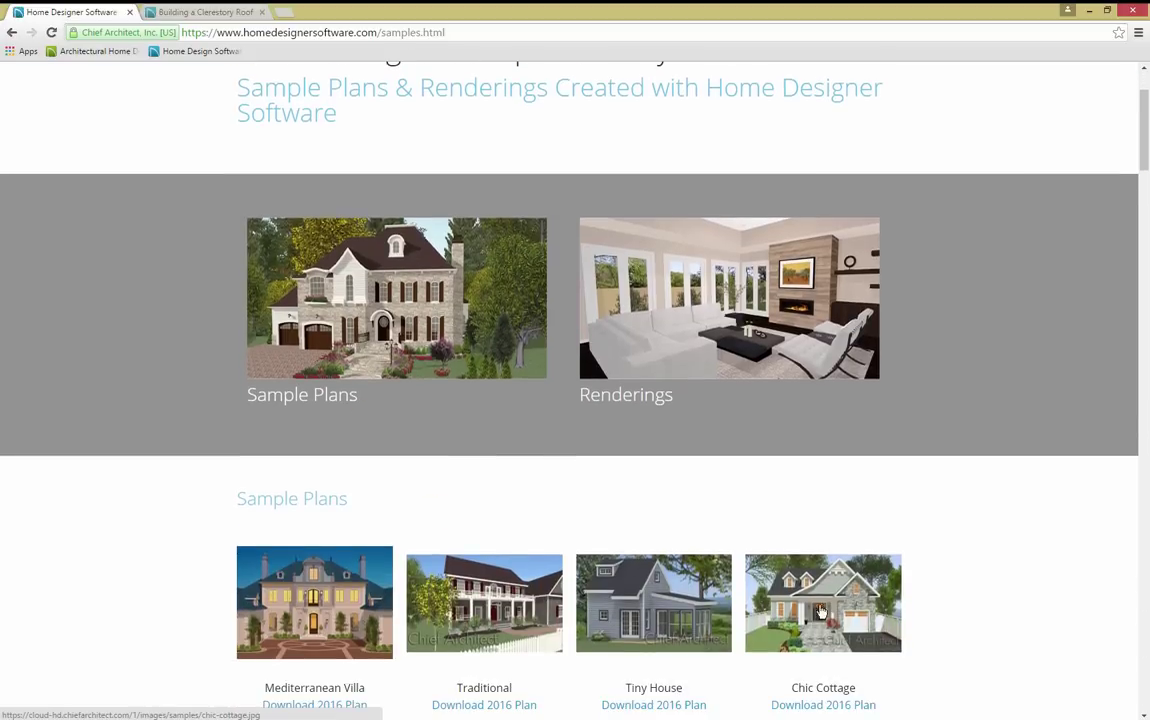
{"action": "scroll", "coordinate": [820, 650], "scroll_direction": "down", "scroll_amount": 1}
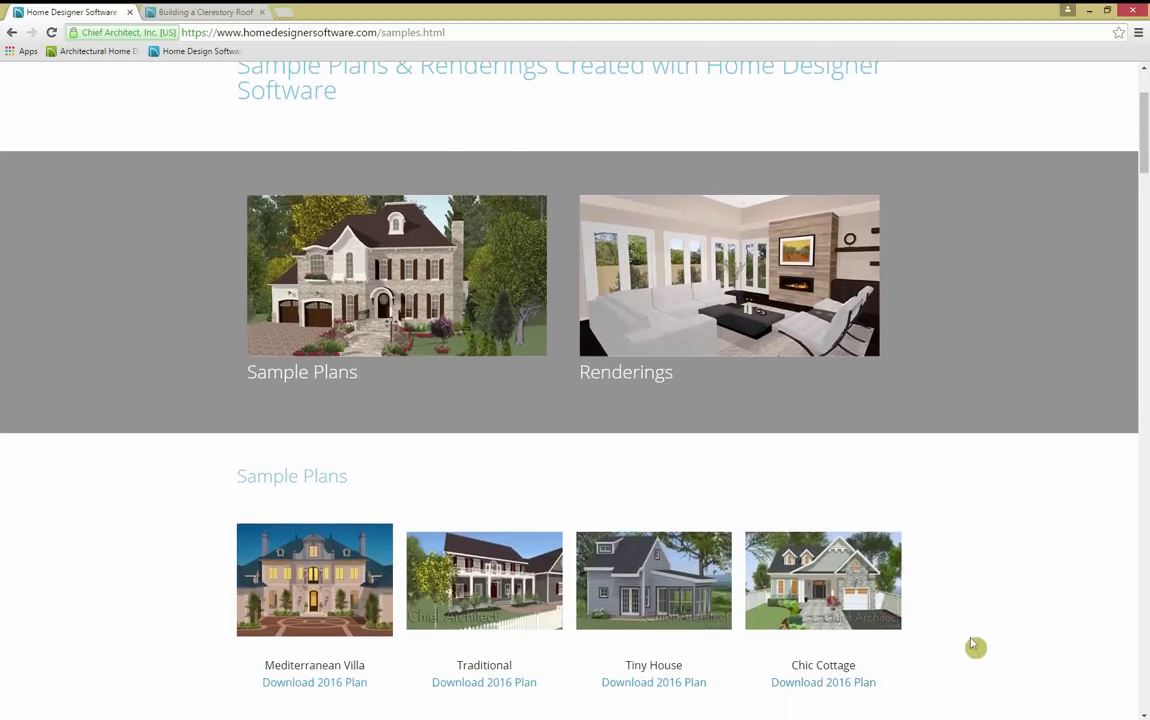
{"action": "scroll", "coordinate": [918, 518], "scroll_direction": "up", "scroll_amount": 1}
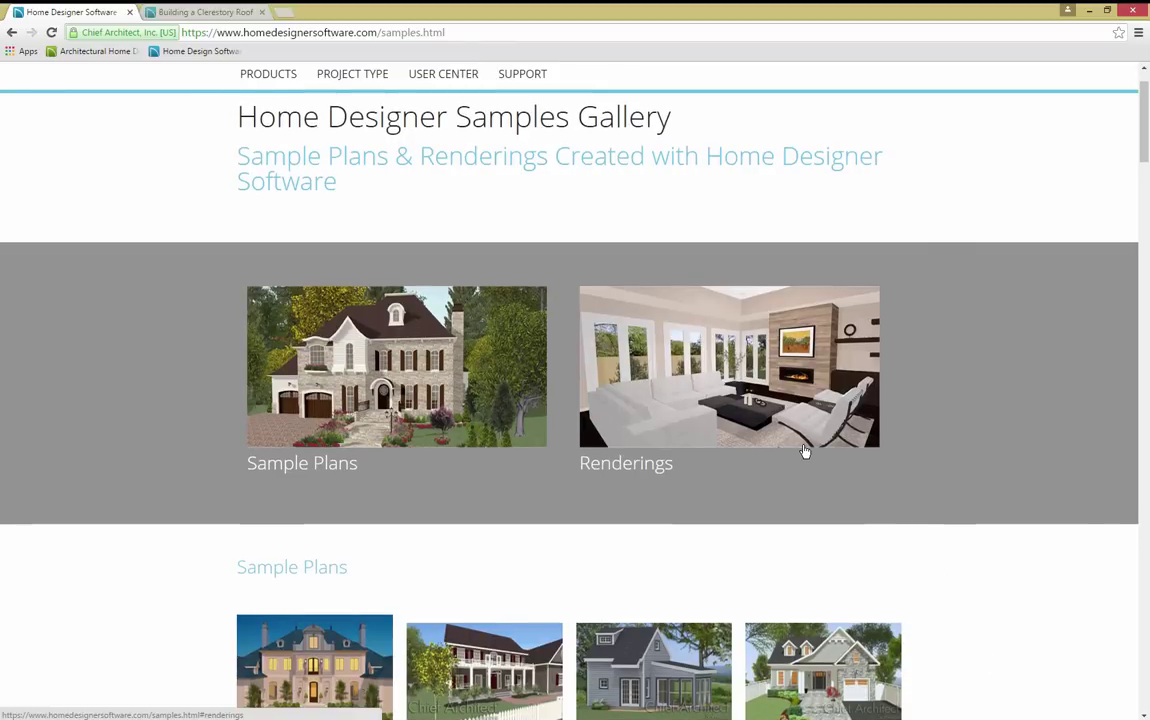
{"action": "scroll", "coordinate": [805, 451], "scroll_direction": "up", "scroll_amount": 1}
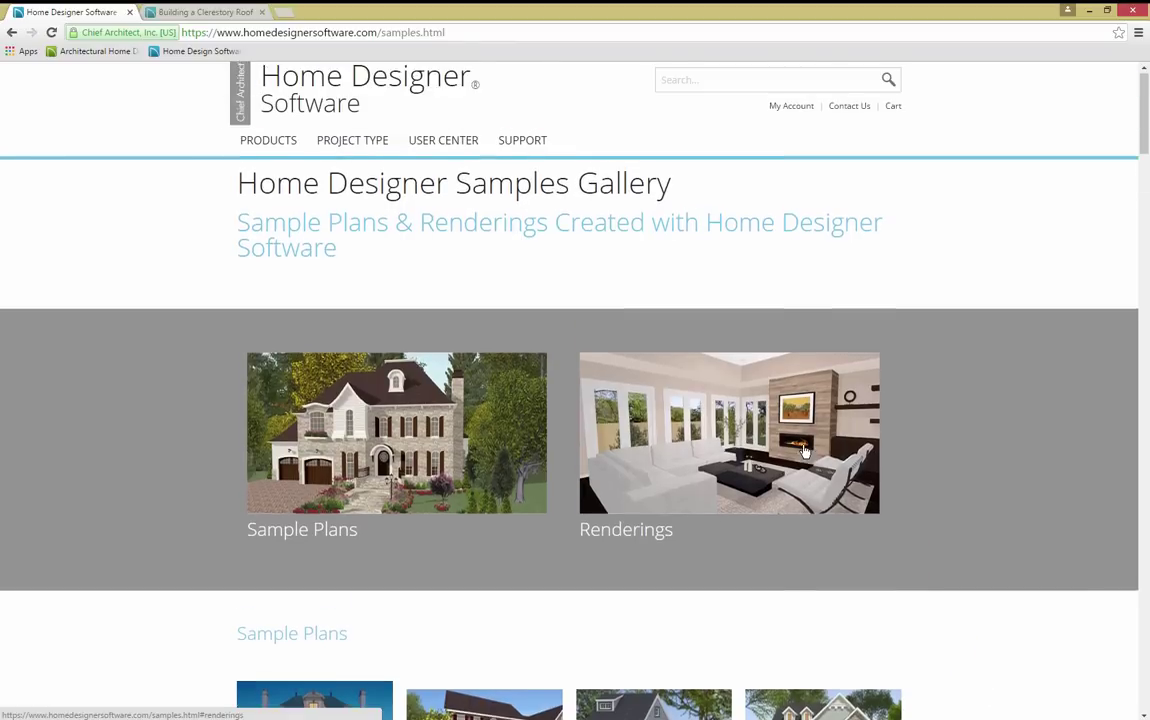
{"action": "mouse_move", "coordinate": [454, 146]}
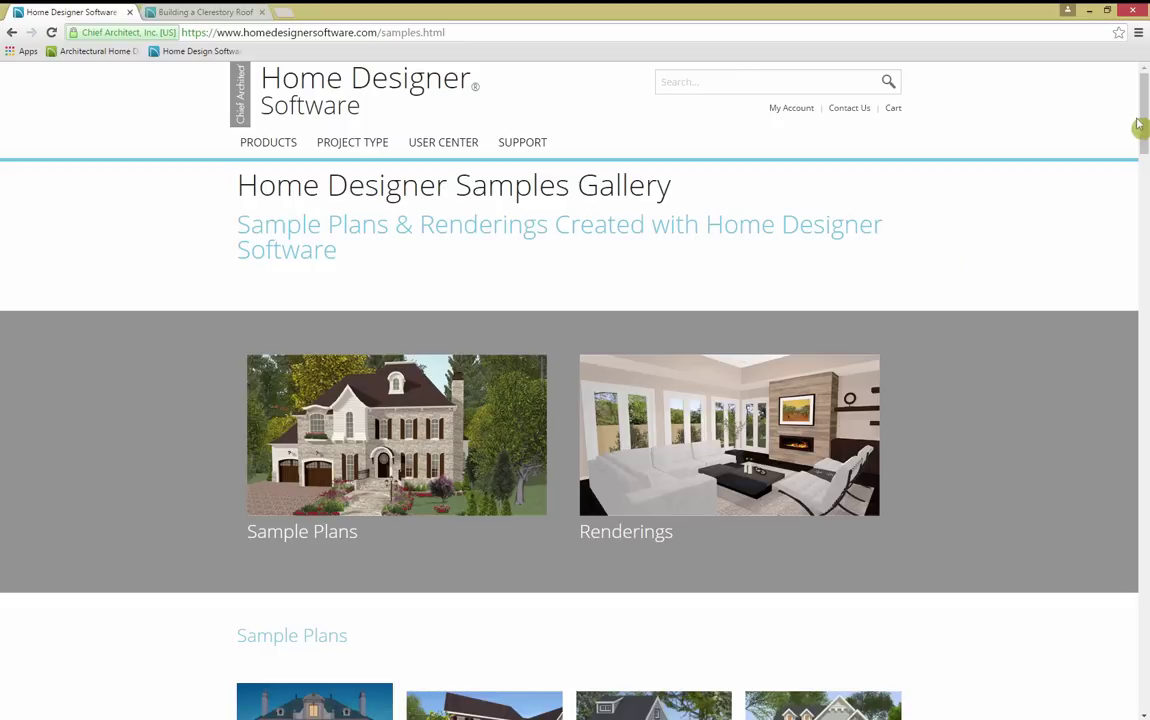
{"action": "scroll", "coordinate": [1142, 123], "scroll_direction": "down", "scroll_amount": 2}
{"action": "left_click_drag", "start_coordinate": [1143, 125], "coordinate": [1144, 680]}
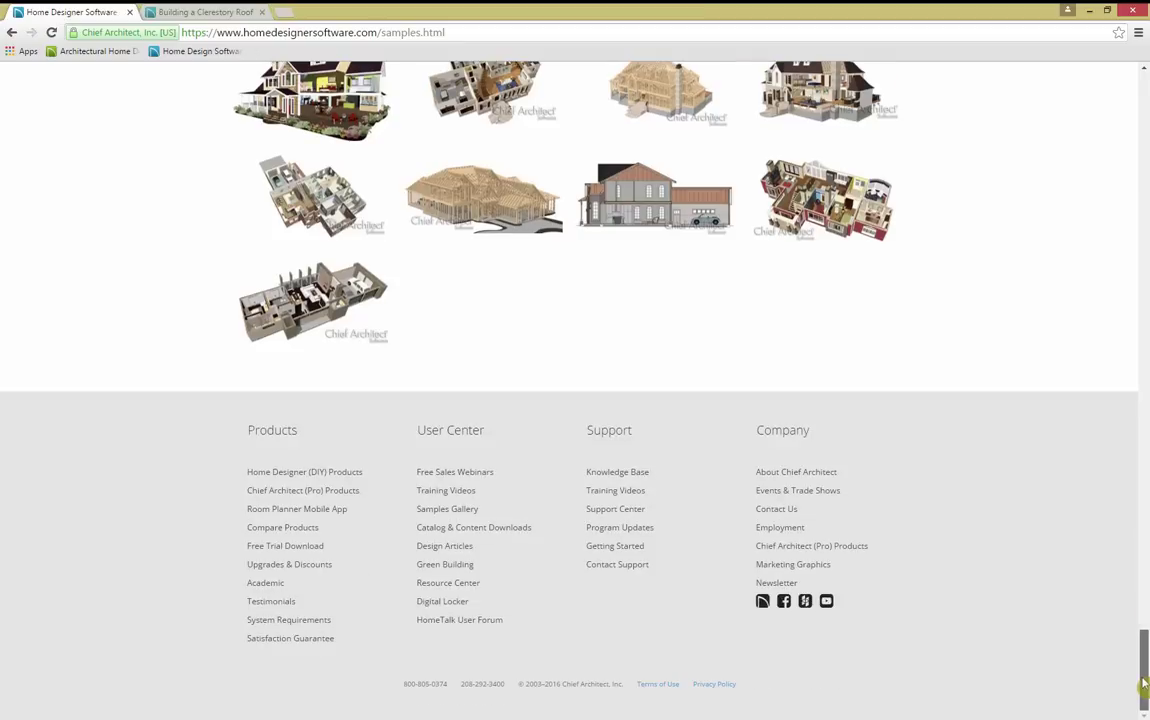